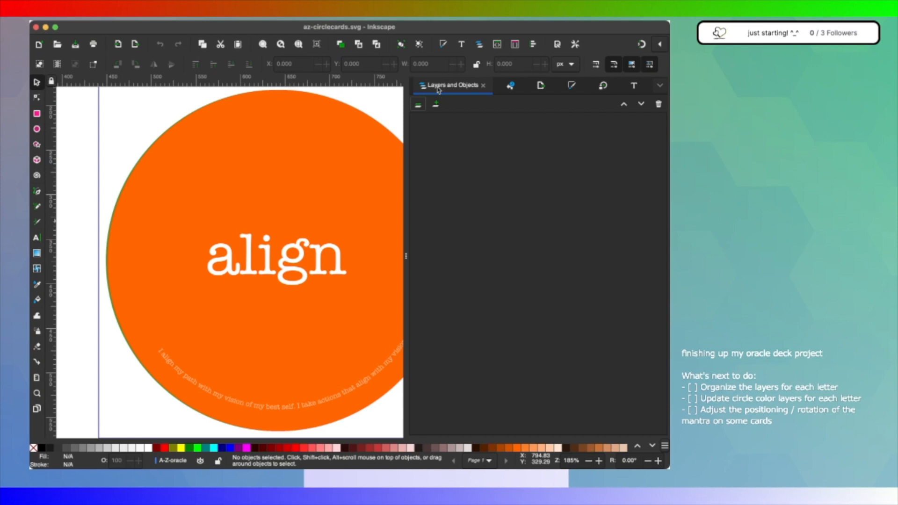
Step: Expand Page 1, A-Z-oracle, XYZ-green-XYZ and Z+circle in the object tree to inspect the letter groups' structure
{"action": "left_click", "coordinate": [439, 89]}
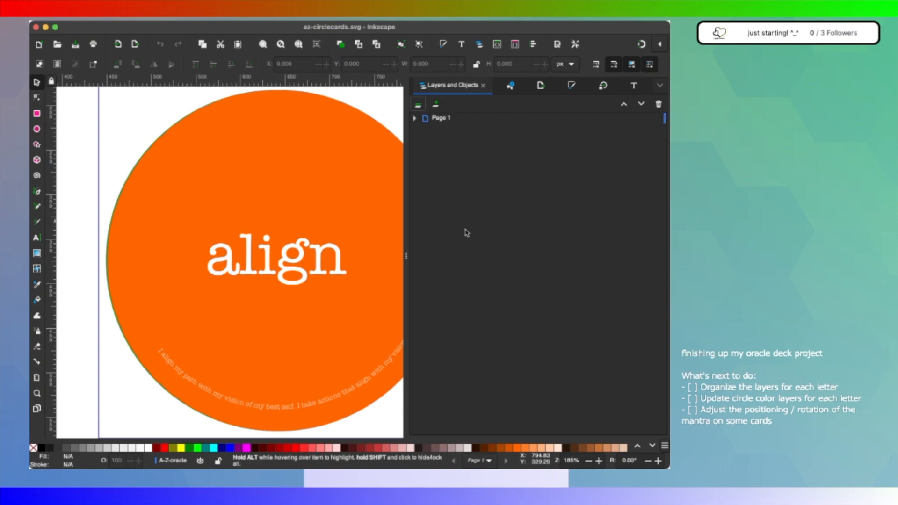
{"action": "left_click", "coordinate": [415, 119]}
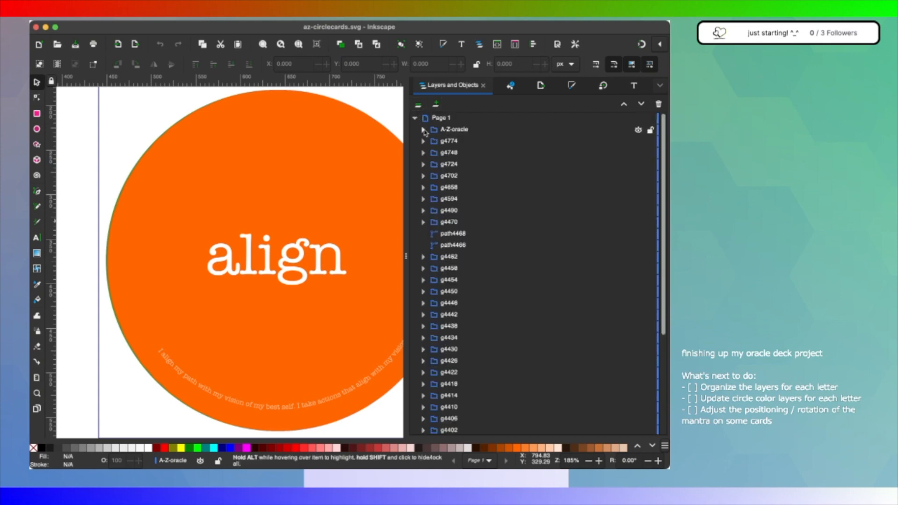
{"action": "left_click", "coordinate": [423, 130]}
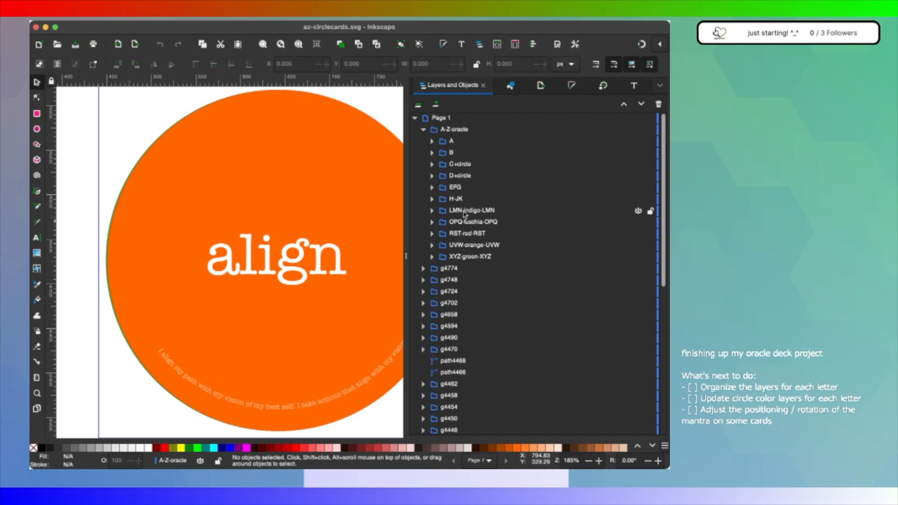
{"action": "left_click", "coordinate": [432, 257]}
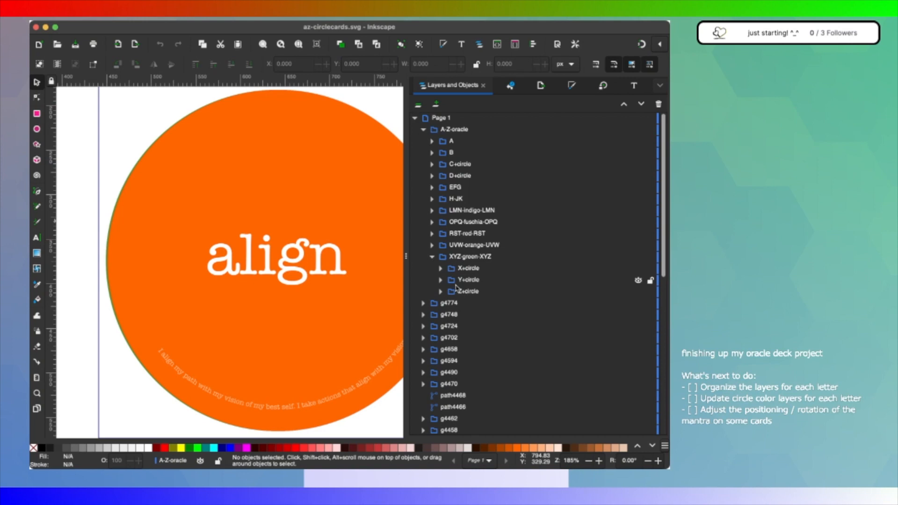
{"action": "left_click", "coordinate": [441, 292]}
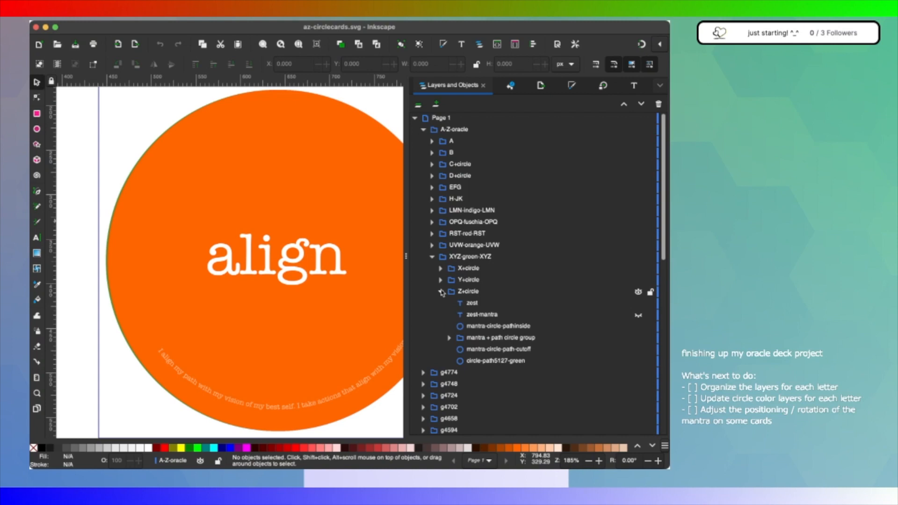
Step: Inspect group A by expanding it and its mantra + path circle group, selecting the align and mantra-align 2 texts
{"action": "left_click", "coordinate": [432, 141]}
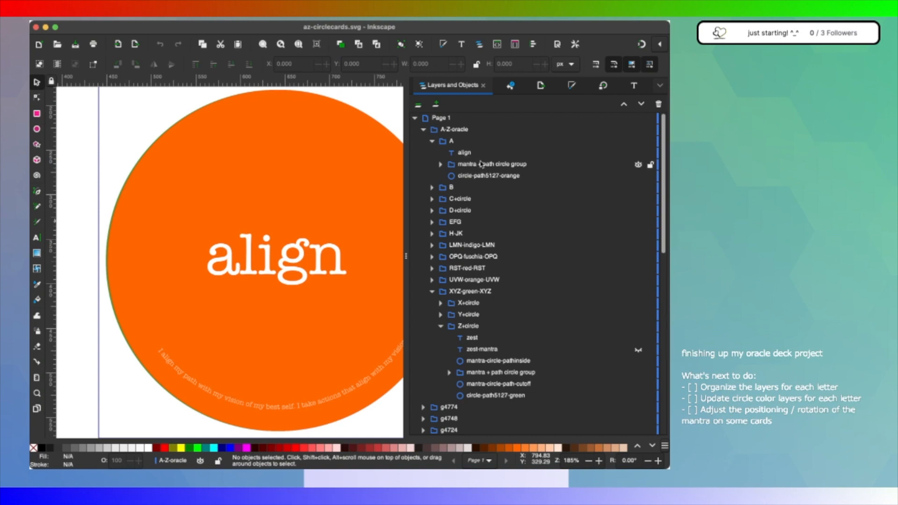
{"action": "left_click", "coordinate": [432, 141]}
{"action": "left_click", "coordinate": [432, 141]}
{"action": "left_click", "coordinate": [468, 154]}
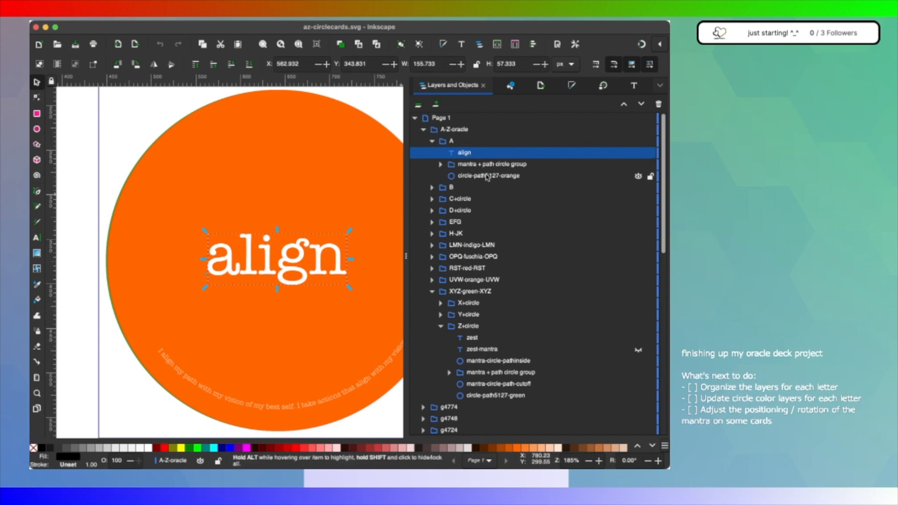
{"action": "left_click", "coordinate": [440, 164]}
{"action": "left_click", "coordinate": [482, 177]}
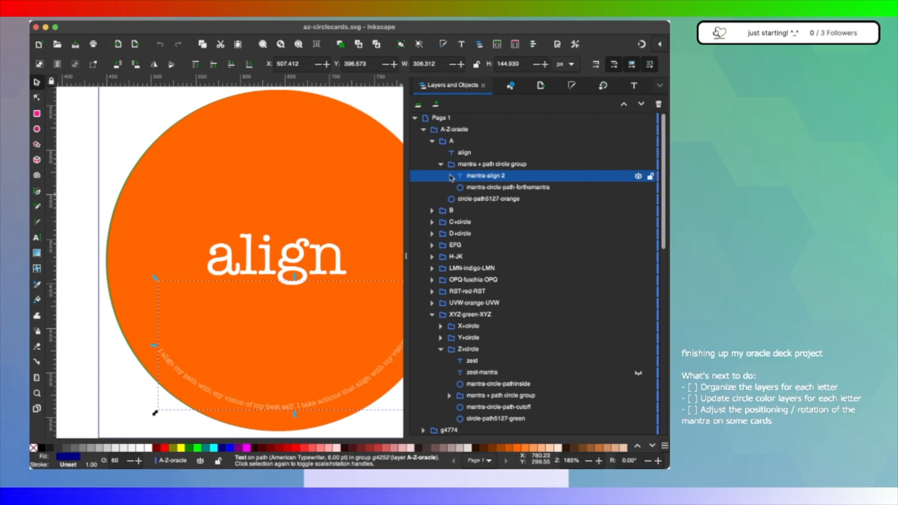
Step: Fill the circle-path5127-orange ellipse in group A with Teal (#008080)
{"action": "left_click", "coordinate": [489, 200]}
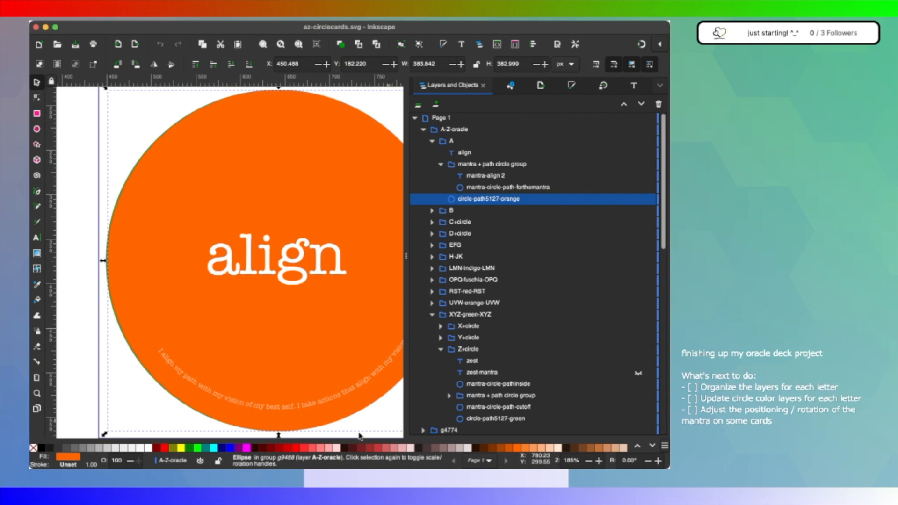
{"action": "left_click", "coordinate": [209, 451]}
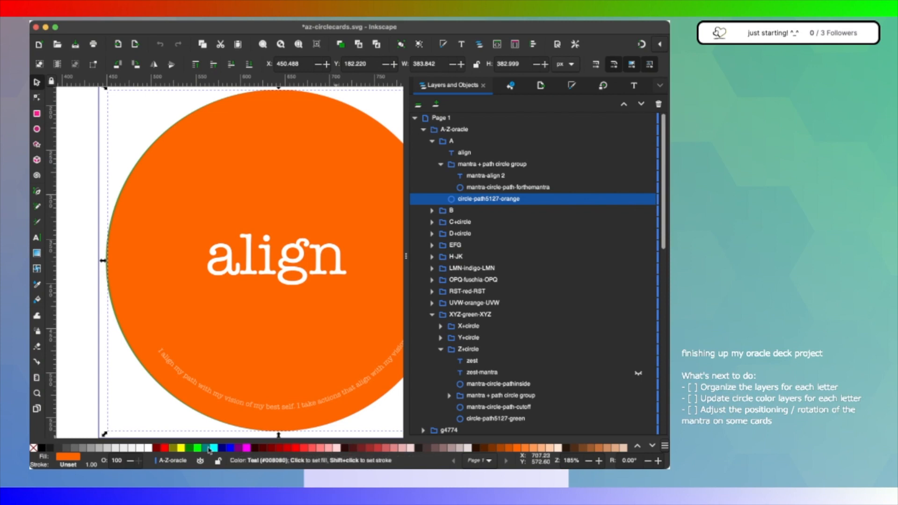
{"action": "left_click", "coordinate": [208, 450]}
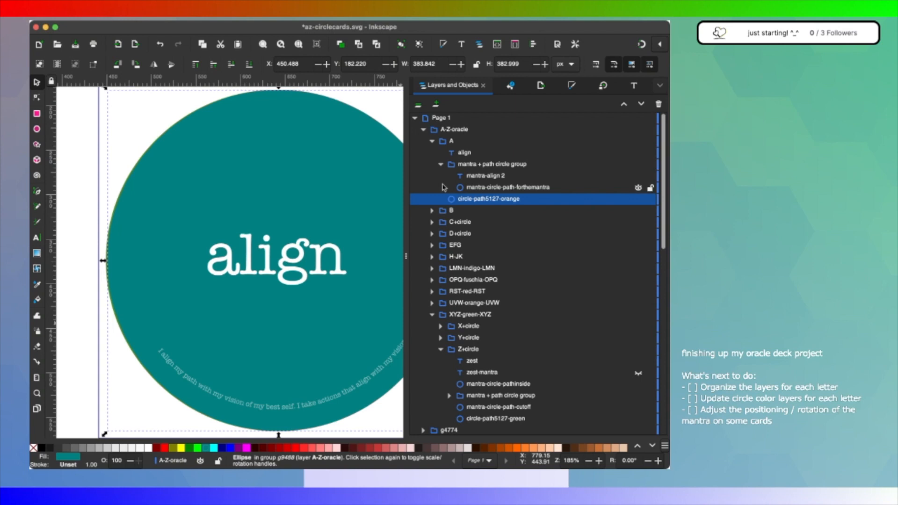
{"action": "scroll", "coordinate": [444, 188], "scroll_direction": "down", "scroll_amount": 1}
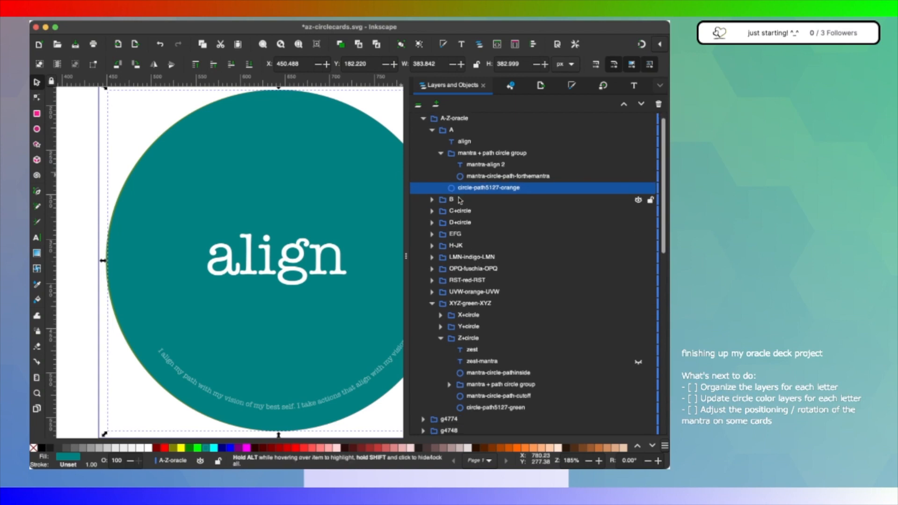
{"action": "key", "text": "super+Tab"}
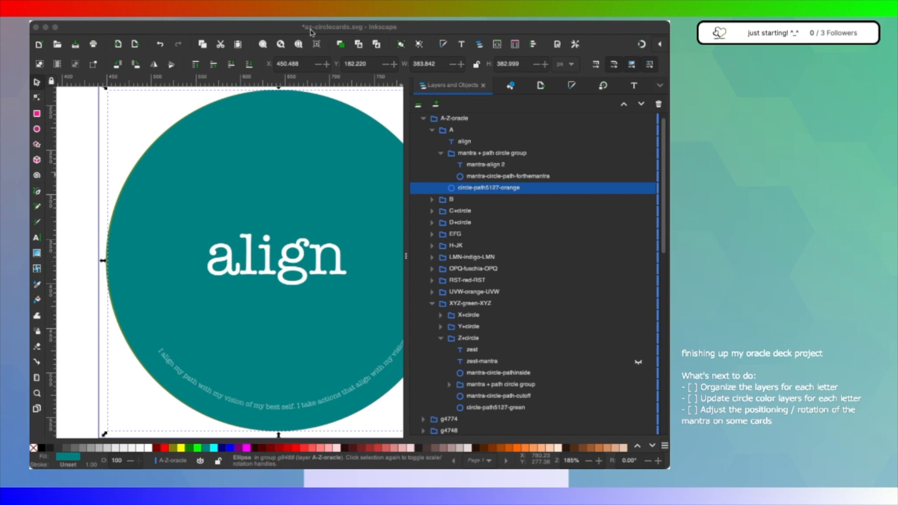
{"action": "left_click", "coordinate": [441, 36]}
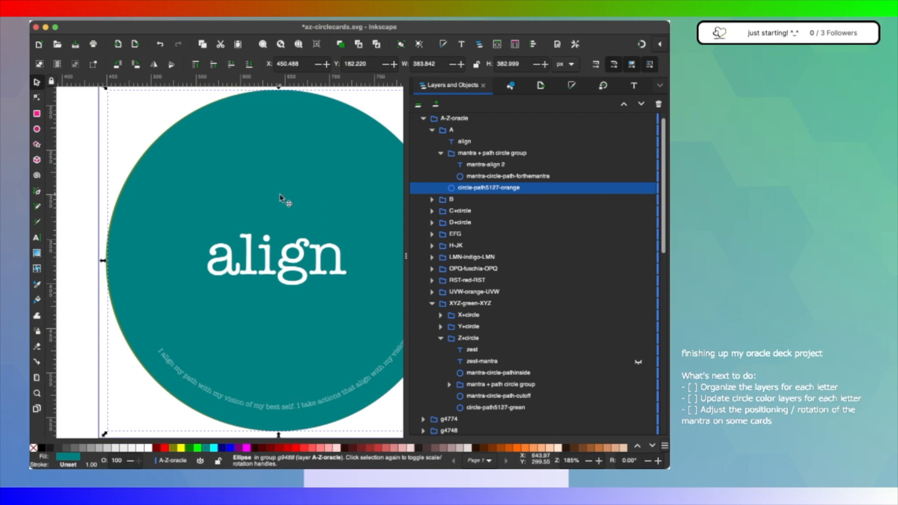
Step: Review the whole page layout, including the align circle and all the surrounding box templates
{"action": "scroll", "coordinate": [280, 198], "scroll_direction": "down", "scroll_amount": 9}
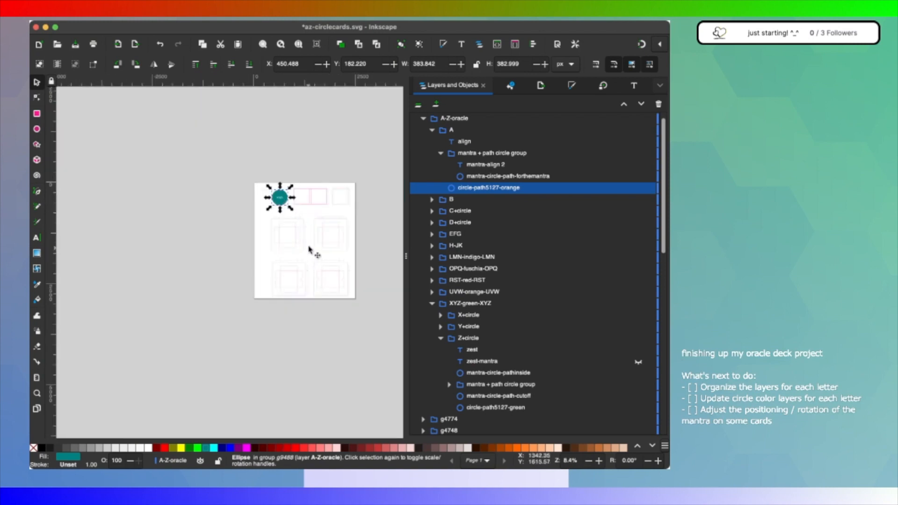
{"action": "scroll", "coordinate": [301, 213], "scroll_direction": "up", "scroll_amount": 2}
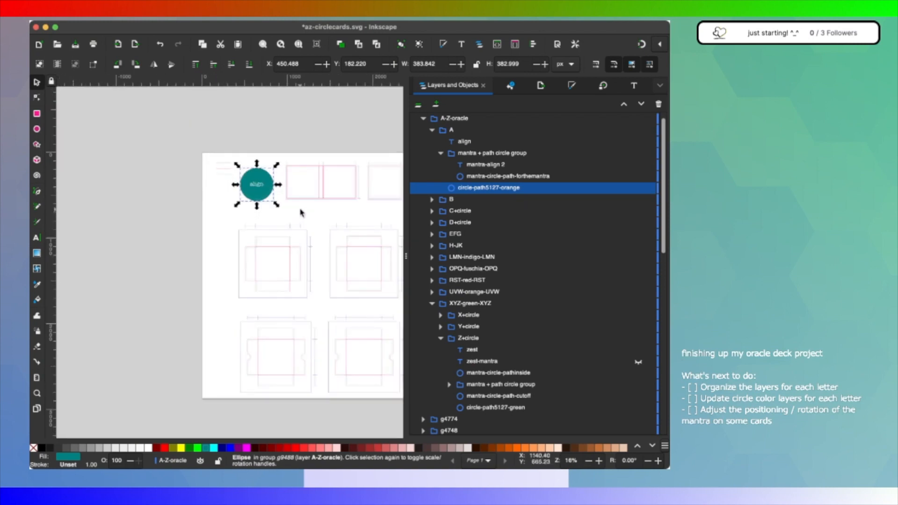
{"action": "scroll", "coordinate": [339, 253], "scroll_direction": "right", "scroll_amount": 3}
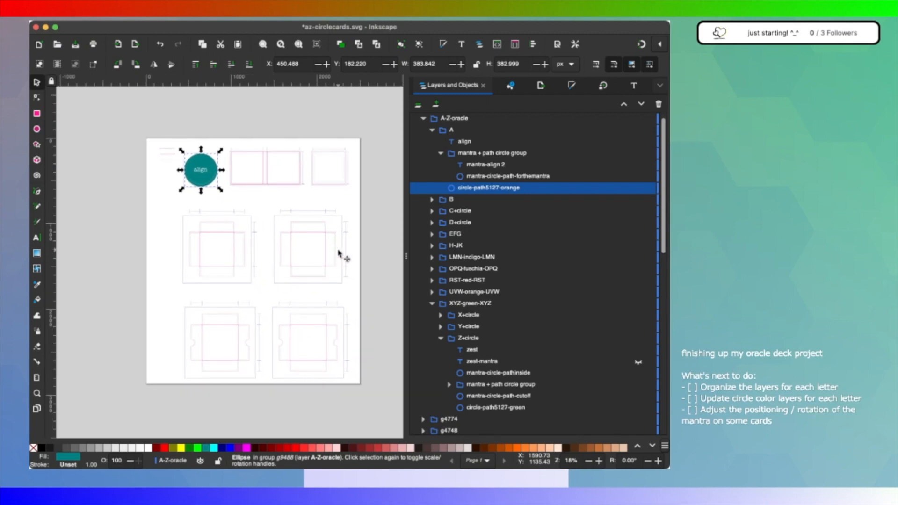
{"action": "scroll", "coordinate": [339, 254], "scroll_direction": "up", "scroll_amount": 2}
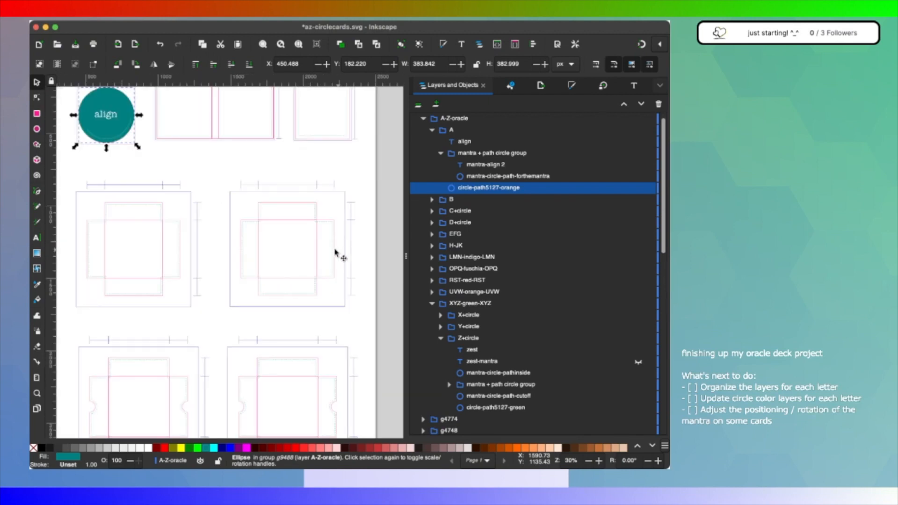
{"action": "scroll", "coordinate": [269, 241], "scroll_direction": "left", "scroll_amount": 1}
{"action": "scroll", "coordinate": [268, 240], "scroll_direction": "up", "scroll_amount": 1}
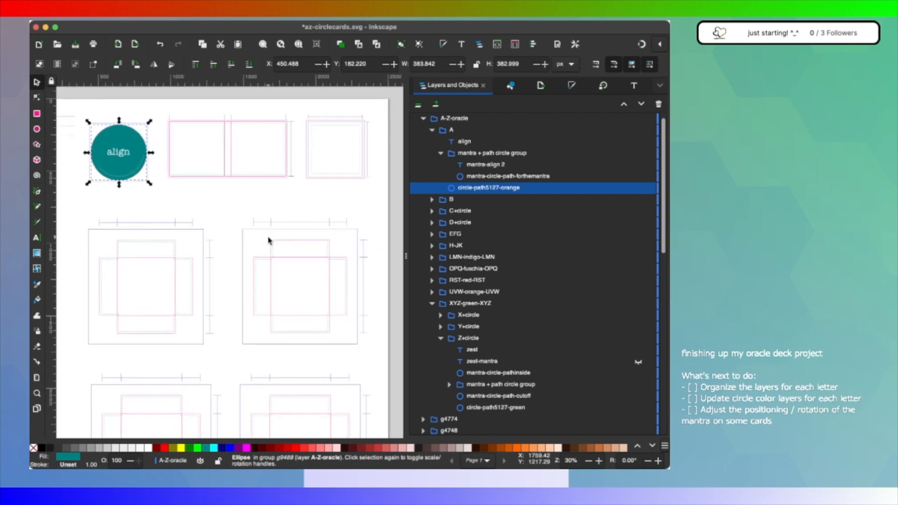
{"action": "scroll", "coordinate": [268, 240], "scroll_direction": "left", "scroll_amount": 1}
{"action": "scroll", "coordinate": [269, 240], "scroll_direction": "right", "scroll_amount": 1}
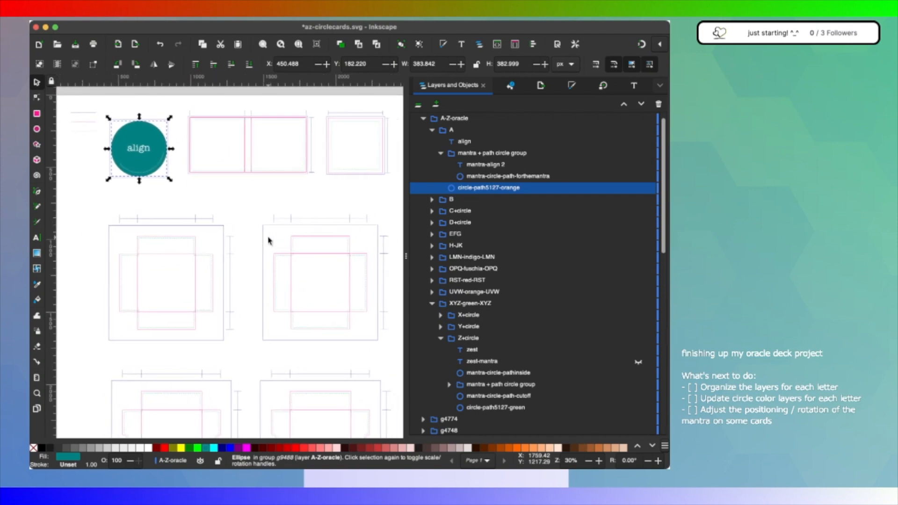
{"action": "scroll", "coordinate": [269, 240], "scroll_direction": "right", "scroll_amount": 1}
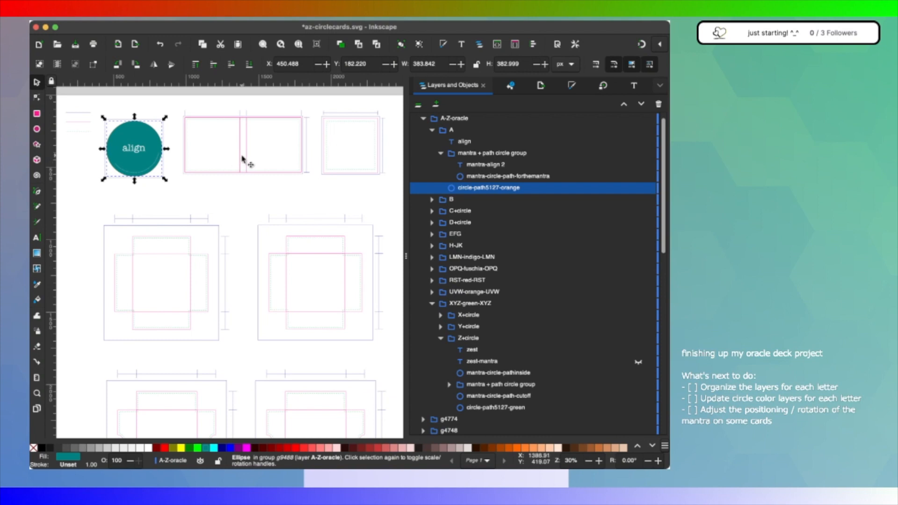
Step: Examine the two-panel template beside the align circle up close
{"action": "scroll", "coordinate": [227, 157], "scroll_direction": "up", "scroll_amount": 3}
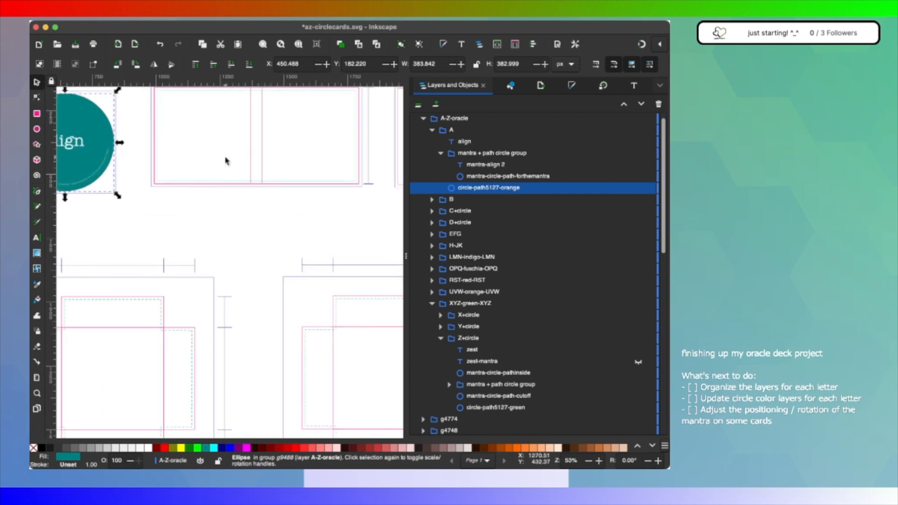
{"action": "scroll", "coordinate": [217, 149], "scroll_direction": "up", "scroll_amount": 2}
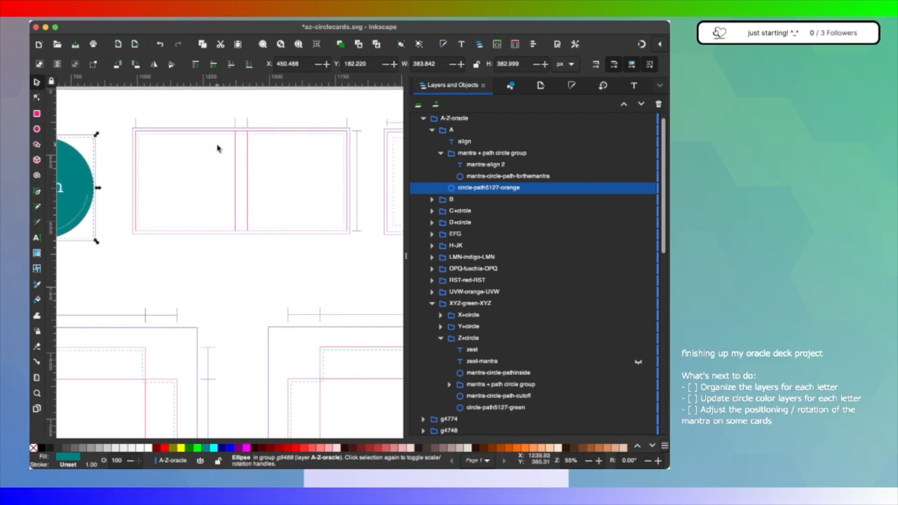
{"action": "scroll", "coordinate": [218, 149], "scroll_direction": "left", "scroll_amount": 4}
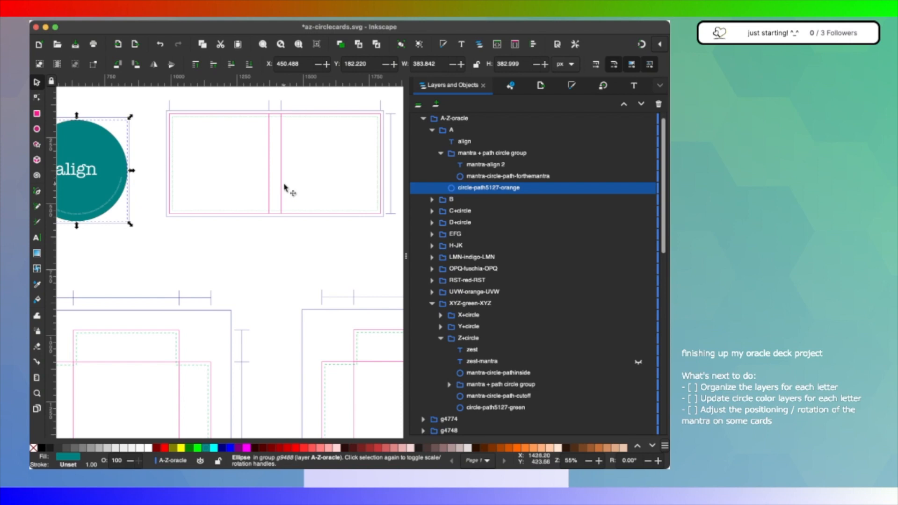
{"action": "scroll", "coordinate": [285, 187], "scroll_direction": "right", "scroll_amount": 2}
{"action": "scroll", "coordinate": [285, 188], "scroll_direction": "up", "scroll_amount": 1}
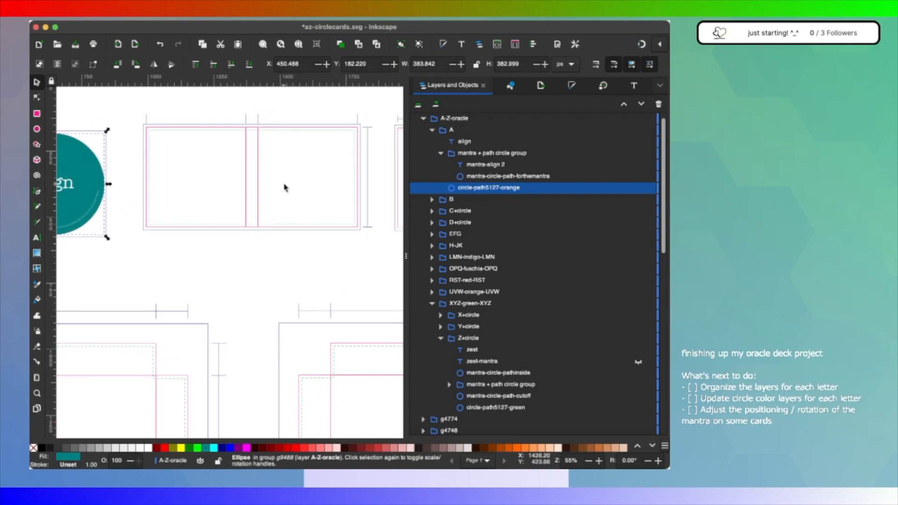
{"action": "scroll", "coordinate": [285, 187], "scroll_direction": "up", "scroll_amount": 1}
{"action": "scroll", "coordinate": [284, 187], "scroll_direction": "left", "scroll_amount": 1}
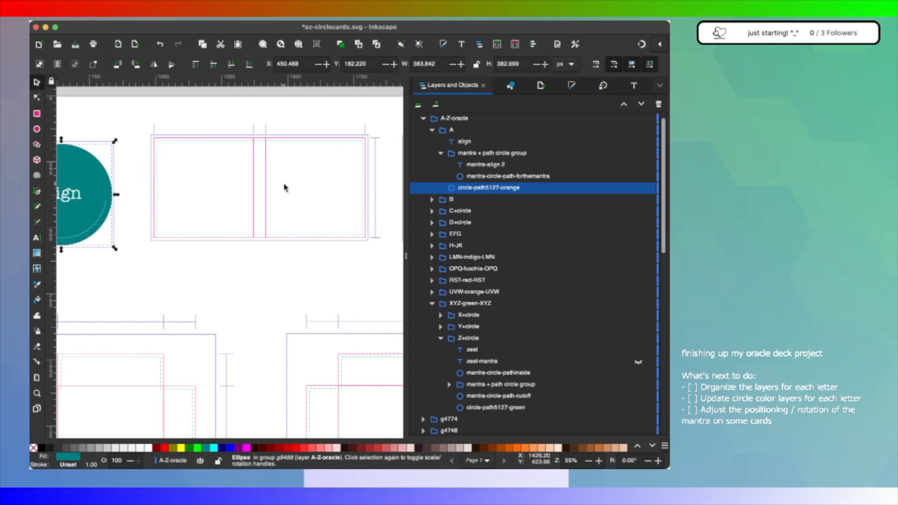
{"action": "scroll", "coordinate": [285, 187], "scroll_direction": "right", "scroll_amount": 1}
{"action": "scroll", "coordinate": [285, 187], "scroll_direction": "right", "scroll_amount": 1}
{"action": "scroll", "coordinate": [285, 187], "scroll_direction": "right", "scroll_amount": 2}
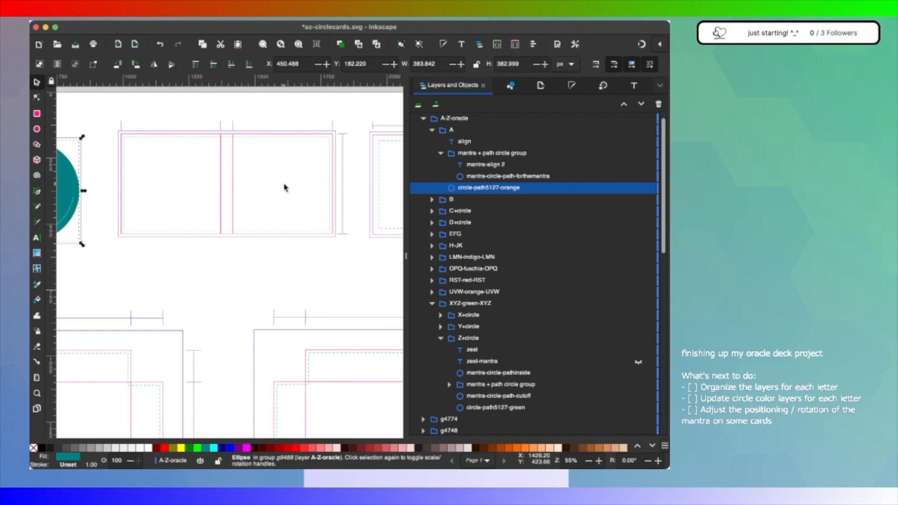
{"action": "scroll", "coordinate": [284, 187], "scroll_direction": "right", "scroll_amount": 1}
{"action": "scroll", "coordinate": [284, 187], "scroll_direction": "left", "scroll_amount": 1}
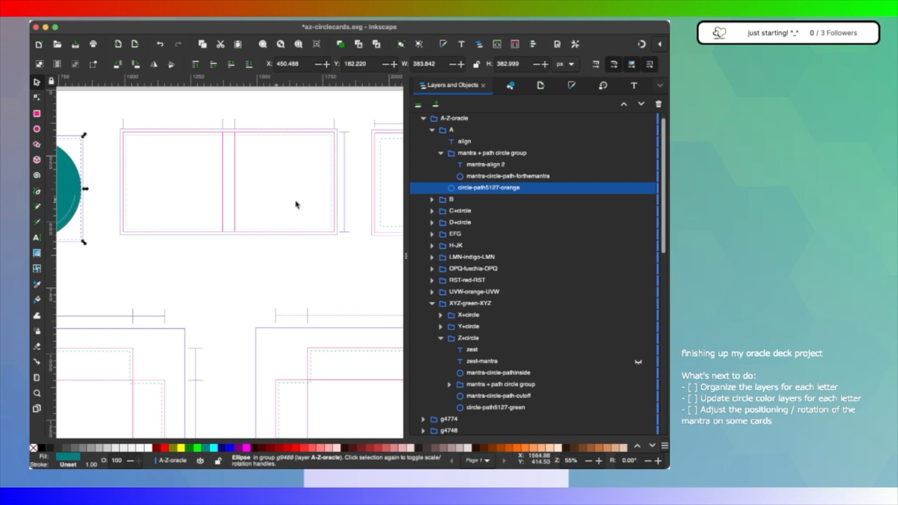
Step: Examine the page's upper row of templates, from the align circle across to the single square template
{"action": "scroll", "coordinate": [257, 209], "scroll_direction": "left", "scroll_amount": 5}
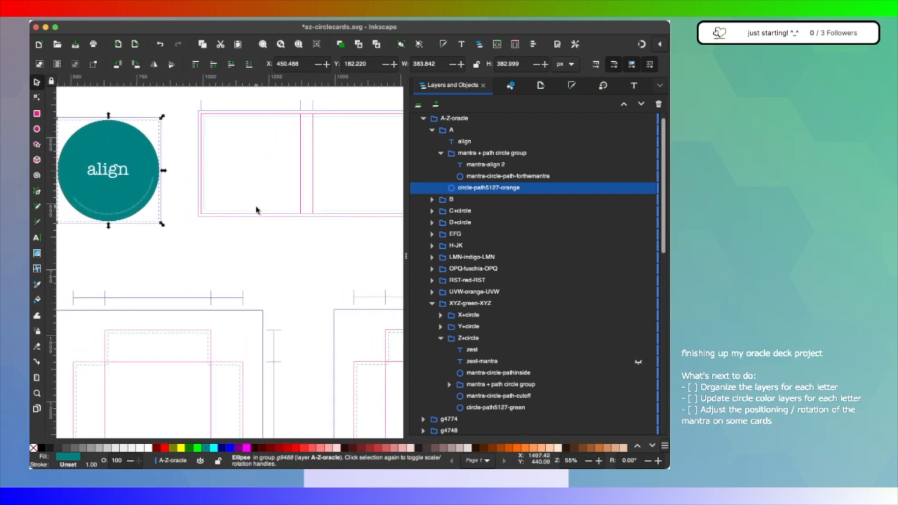
{"action": "scroll", "coordinate": [257, 209], "scroll_direction": "right", "scroll_amount": 2}
{"action": "scroll", "coordinate": [257, 209], "scroll_direction": "down", "scroll_amount": 2}
{"action": "scroll", "coordinate": [256, 208], "scroll_direction": "left", "scroll_amount": 3}
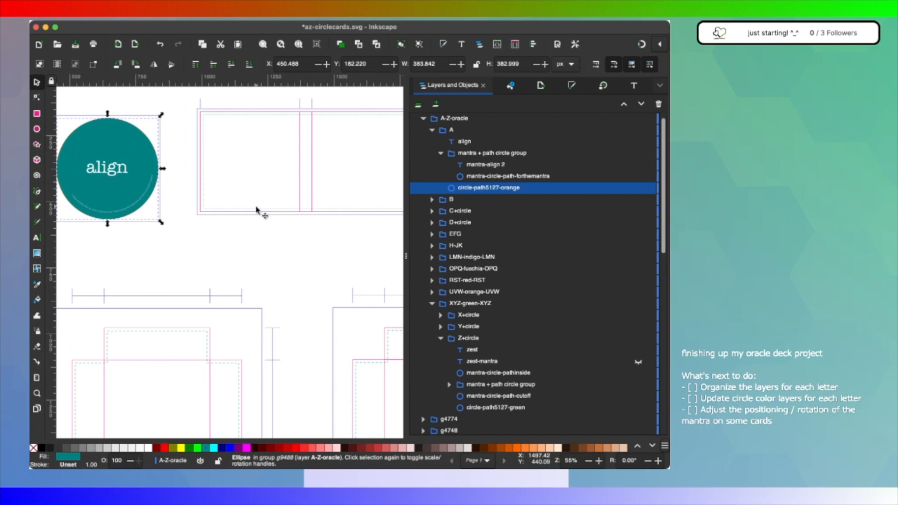
{"action": "scroll", "coordinate": [257, 209], "scroll_direction": "left", "scroll_amount": 1}
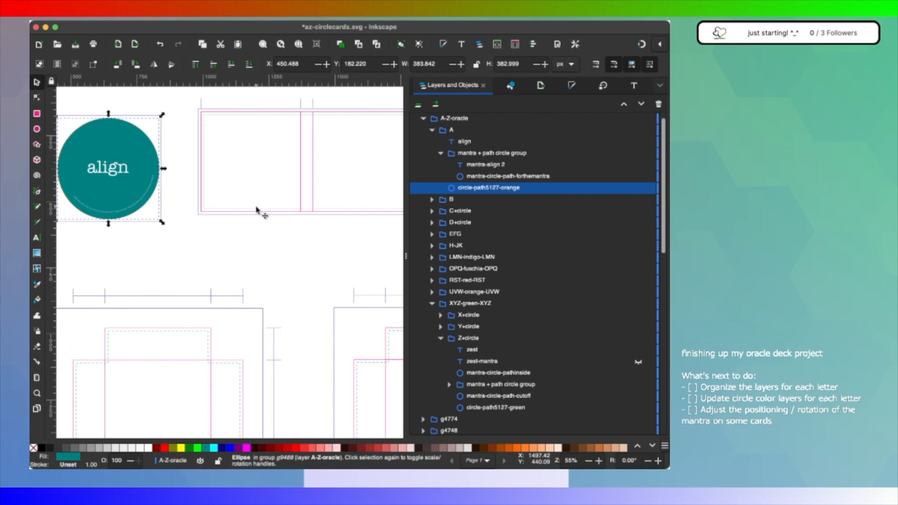
{"action": "scroll", "coordinate": [257, 209], "scroll_direction": "left", "scroll_amount": 2}
{"action": "scroll", "coordinate": [257, 208], "scroll_direction": "up", "scroll_amount": 1}
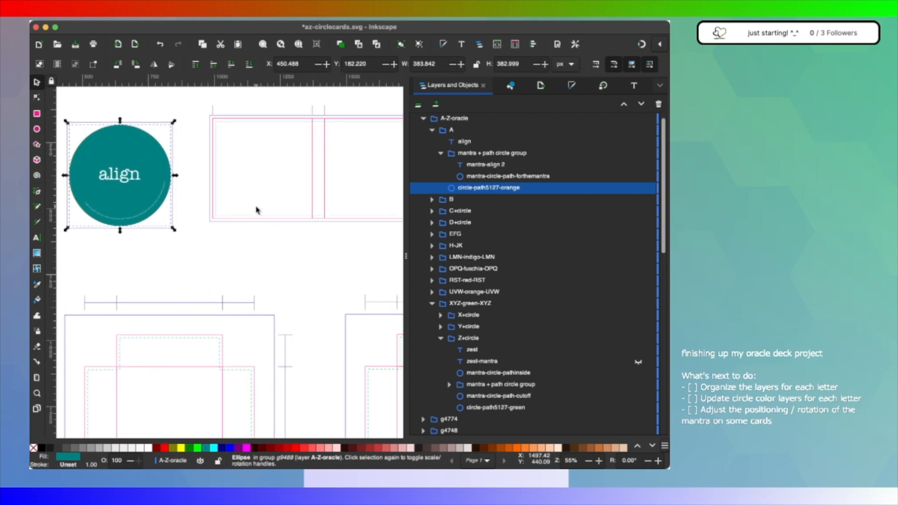
{"action": "scroll", "coordinate": [257, 209], "scroll_direction": "right", "scroll_amount": 10}
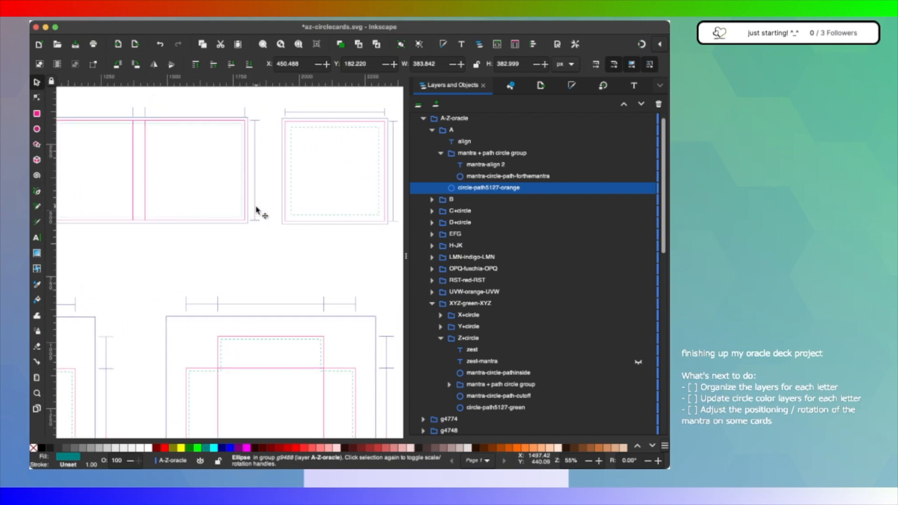
{"action": "scroll", "coordinate": [257, 209], "scroll_direction": "right", "scroll_amount": 2}
{"action": "scroll", "coordinate": [257, 209], "scroll_direction": "right", "scroll_amount": 3}
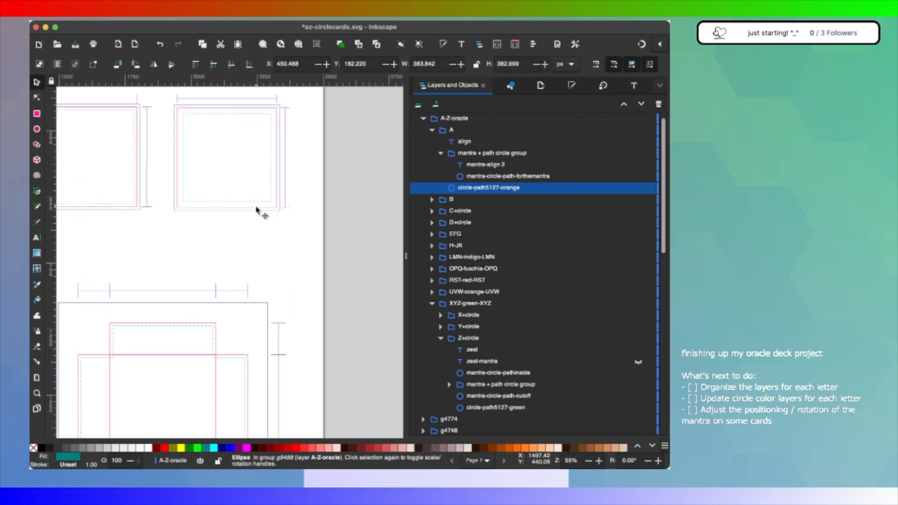
{"action": "scroll", "coordinate": [257, 209], "scroll_direction": "left", "scroll_amount": 2}
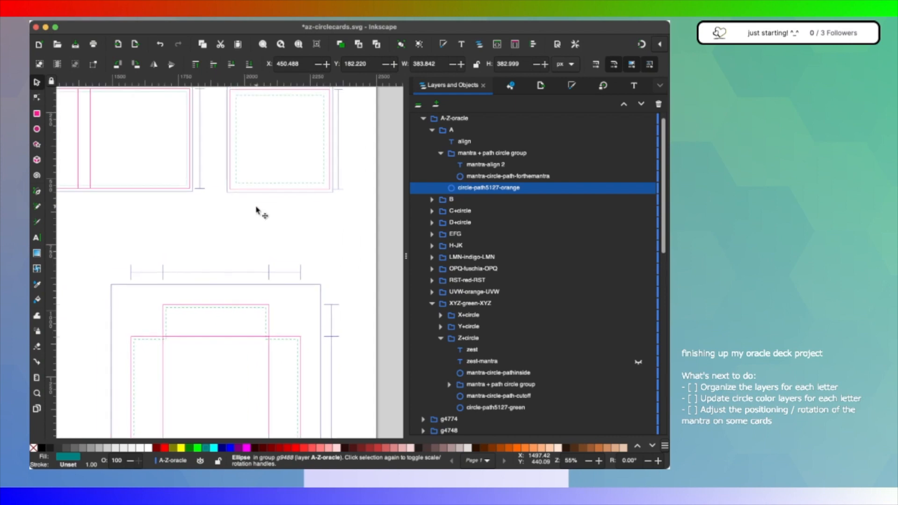
Step: Compare the two-panel template with the single square template and the tops of the box templates below them
{"action": "scroll", "coordinate": [257, 209], "scroll_direction": "up", "scroll_amount": 2}
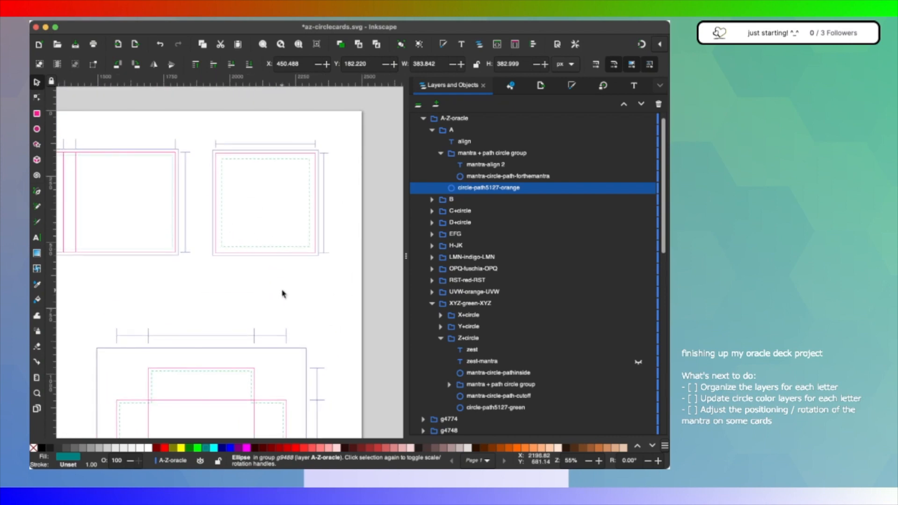
{"action": "scroll", "coordinate": [283, 293], "scroll_direction": "left", "scroll_amount": 2}
{"action": "scroll", "coordinate": [283, 294], "scroll_direction": "up", "scroll_amount": 1}
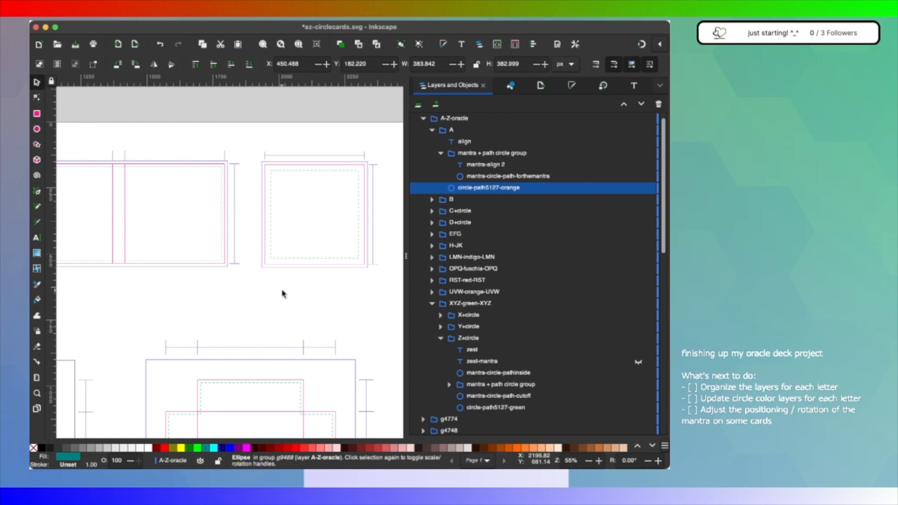
{"action": "scroll", "coordinate": [283, 294], "scroll_direction": "left", "scroll_amount": 2}
{"action": "scroll", "coordinate": [283, 294], "scroll_direction": "down", "scroll_amount": 1}
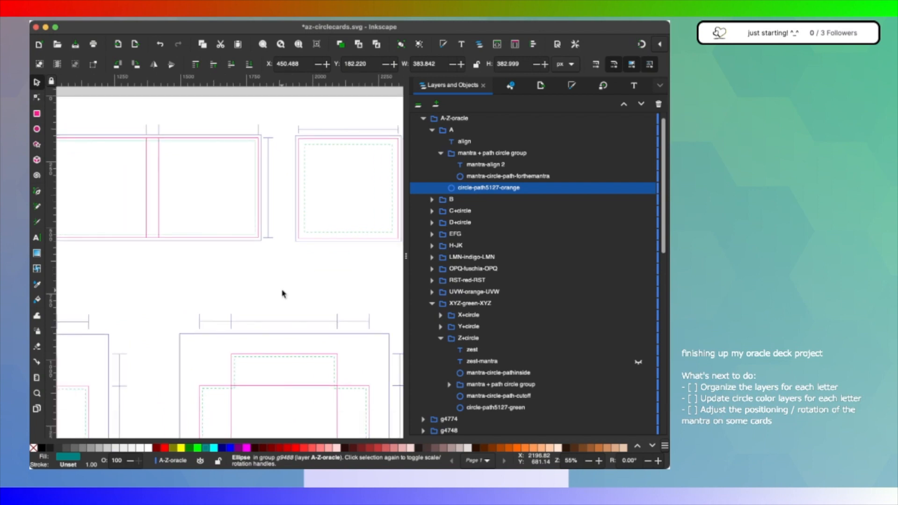
{"action": "scroll", "coordinate": [283, 294], "scroll_direction": "right", "scroll_amount": 2}
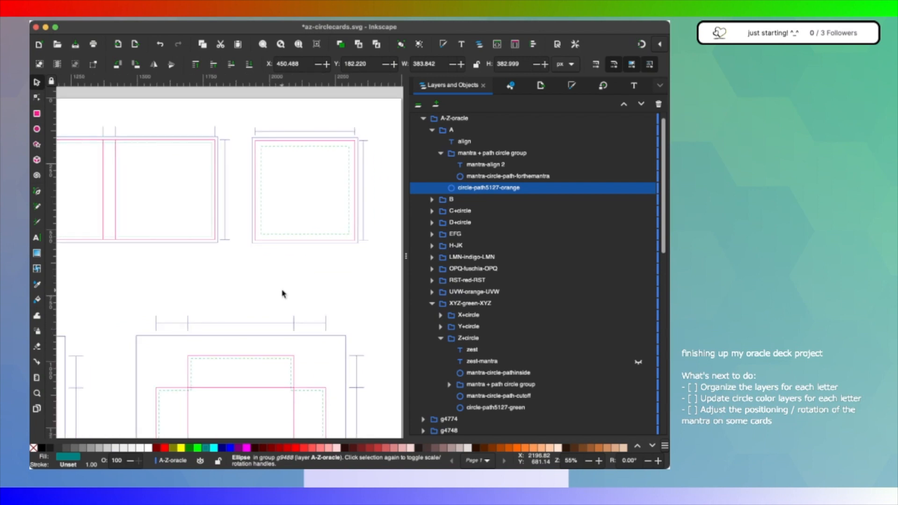
{"action": "scroll", "coordinate": [282, 294], "scroll_direction": "left", "scroll_amount": 1}
{"action": "scroll", "coordinate": [283, 294], "scroll_direction": "down", "scroll_amount": 1}
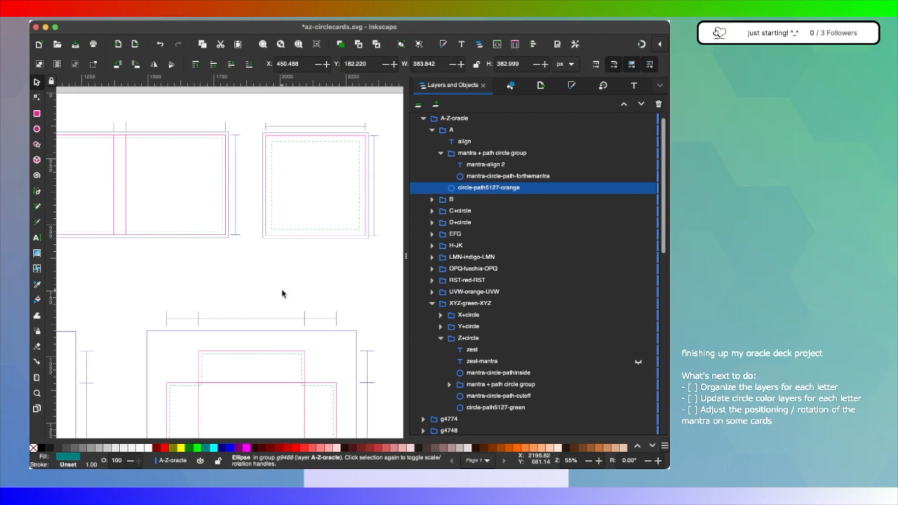
{"action": "scroll", "coordinate": [282, 294], "scroll_direction": "left", "scroll_amount": 1}
{"action": "scroll", "coordinate": [282, 294], "scroll_direction": "left", "scroll_amount": 7}
{"action": "scroll", "coordinate": [283, 294], "scroll_direction": "down", "scroll_amount": 1}
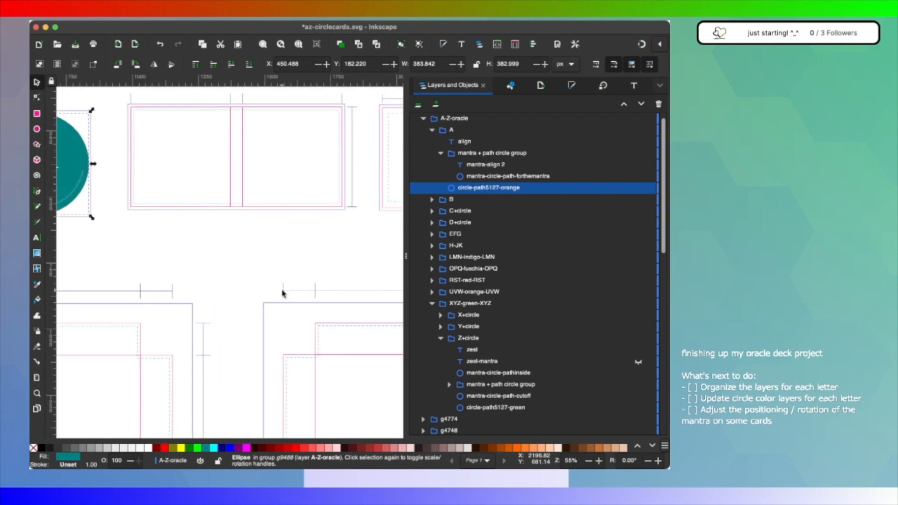
{"action": "scroll", "coordinate": [283, 294], "scroll_direction": "right", "scroll_amount": 6}
{"action": "scroll", "coordinate": [282, 293], "scroll_direction": "down", "scroll_amount": 2}
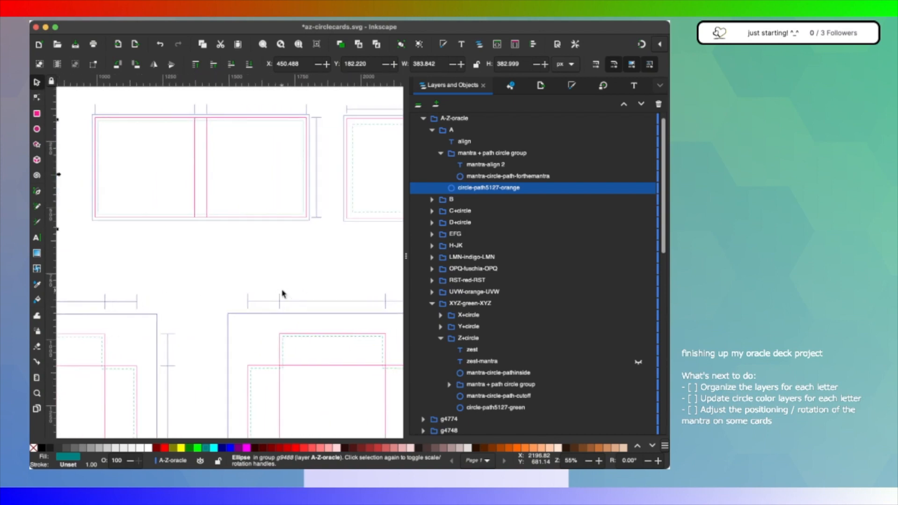
{"action": "scroll", "coordinate": [283, 294], "scroll_direction": "right", "scroll_amount": 3}
{"action": "scroll", "coordinate": [282, 294], "scroll_direction": "up", "scroll_amount": 2}
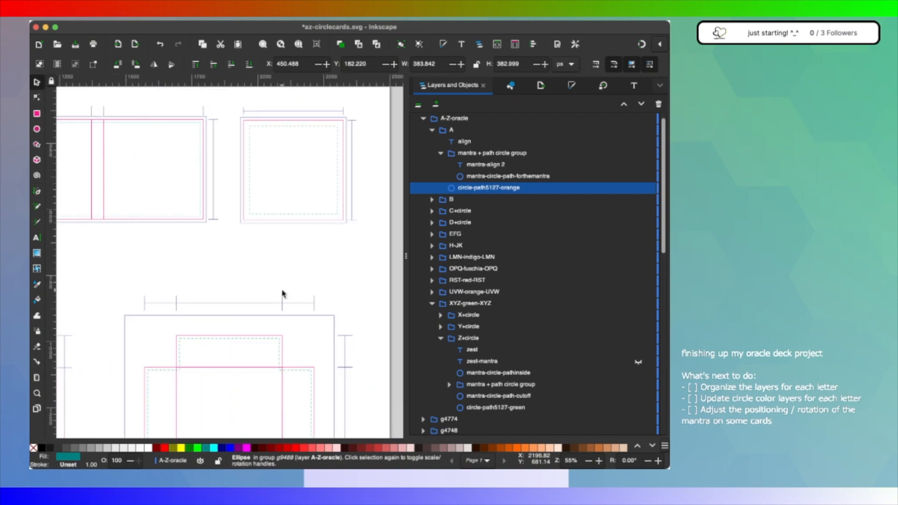
{"action": "scroll", "coordinate": [317, 233], "scroll_direction": "left", "scroll_amount": 3}
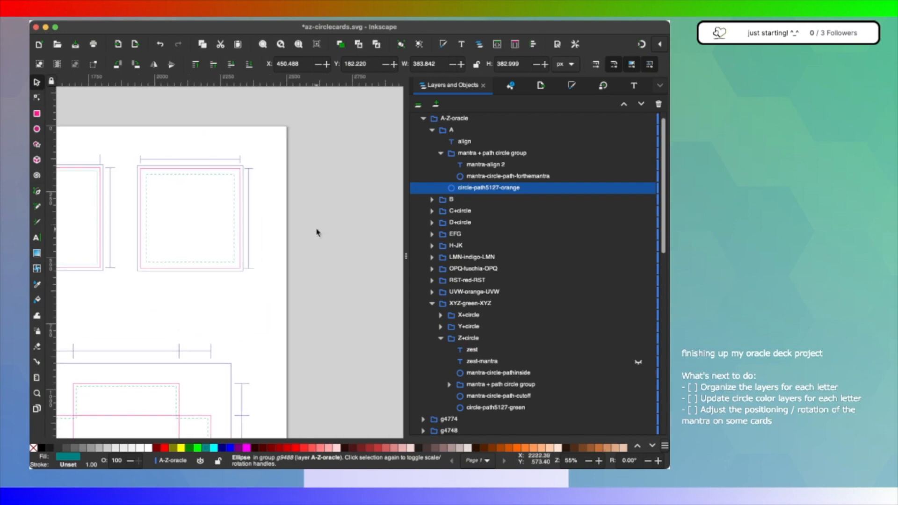
Step: Examine the cross-shaped box templates in the middle row of the page
{"action": "scroll", "coordinate": [317, 233], "scroll_direction": "down", "scroll_amount": 8}
{"action": "scroll", "coordinate": [316, 232], "scroll_direction": "down", "scroll_amount": 8}
{"action": "scroll", "coordinate": [317, 233], "scroll_direction": "left", "scroll_amount": 2}
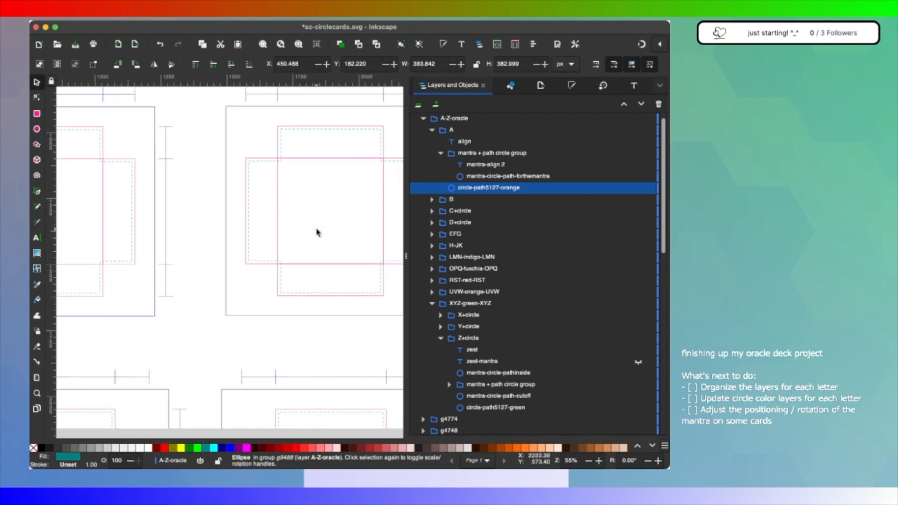
{"action": "scroll", "coordinate": [316, 233], "scroll_direction": "left", "scroll_amount": 5}
{"action": "scroll", "coordinate": [317, 232], "scroll_direction": "up", "scroll_amount": 2}
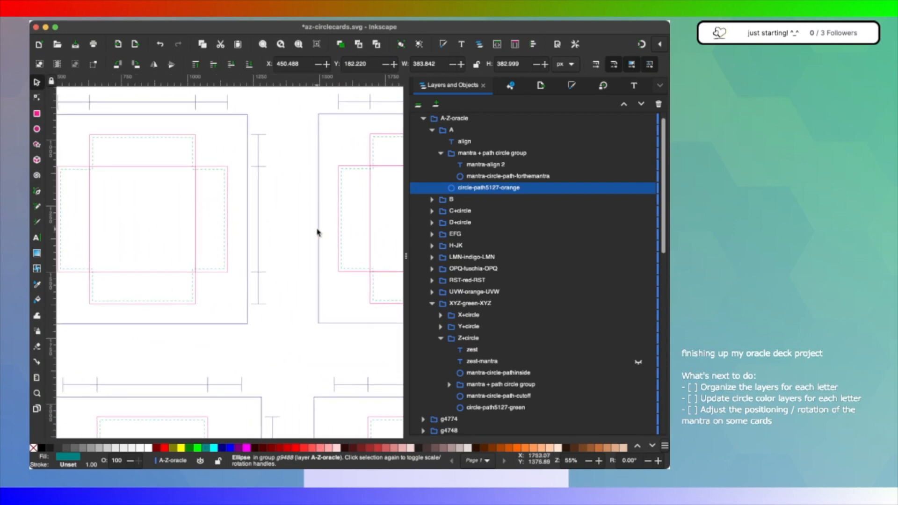
{"action": "scroll", "coordinate": [317, 233], "scroll_direction": "left", "scroll_amount": 2}
{"action": "scroll", "coordinate": [317, 232], "scroll_direction": "up", "scroll_amount": 1}
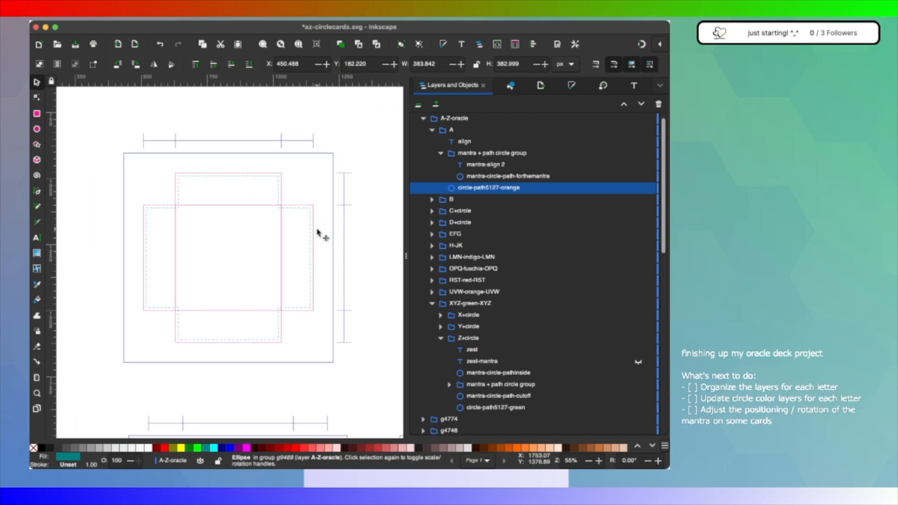
{"action": "scroll", "coordinate": [316, 233], "scroll_direction": "right", "scroll_amount": 1}
{"action": "scroll", "coordinate": [317, 232], "scroll_direction": "down", "scroll_amount": 1}
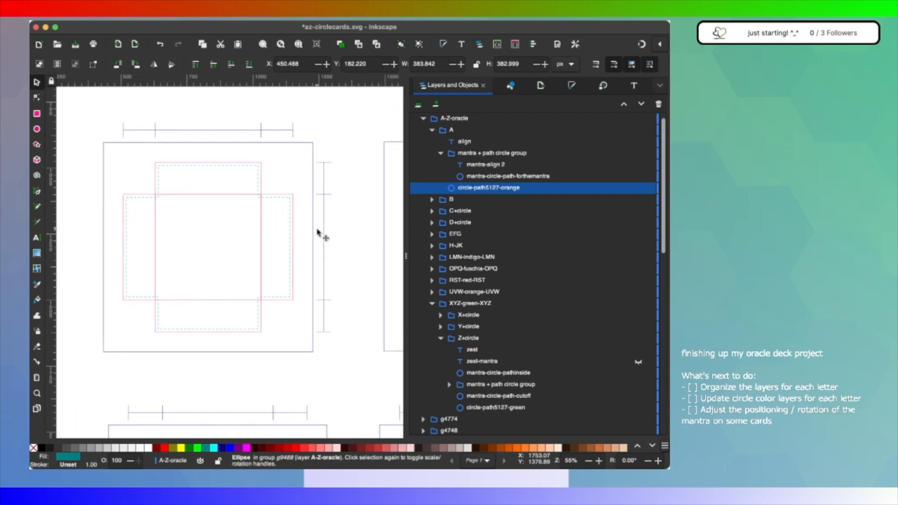
Step: Examine the box templates with notched side flaps along the bottom row of the page
{"action": "scroll", "coordinate": [317, 232], "scroll_direction": "right", "scroll_amount": 2}
{"action": "scroll", "coordinate": [316, 232], "scroll_direction": "down", "scroll_amount": 2}
{"action": "scroll", "coordinate": [317, 232], "scroll_direction": "down", "scroll_amount": 5}
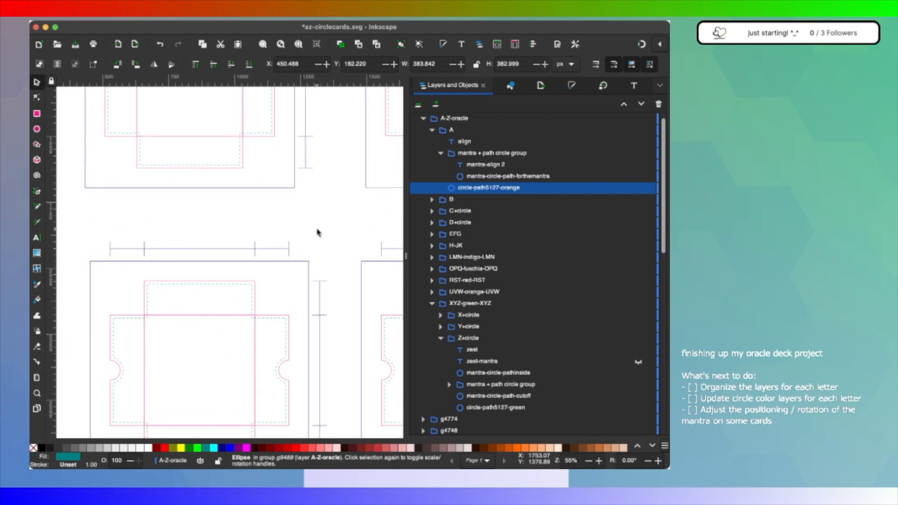
{"action": "scroll", "coordinate": [317, 232], "scroll_direction": "up", "scroll_amount": 3}
{"action": "scroll", "coordinate": [317, 233], "scroll_direction": "down", "scroll_amount": 6}
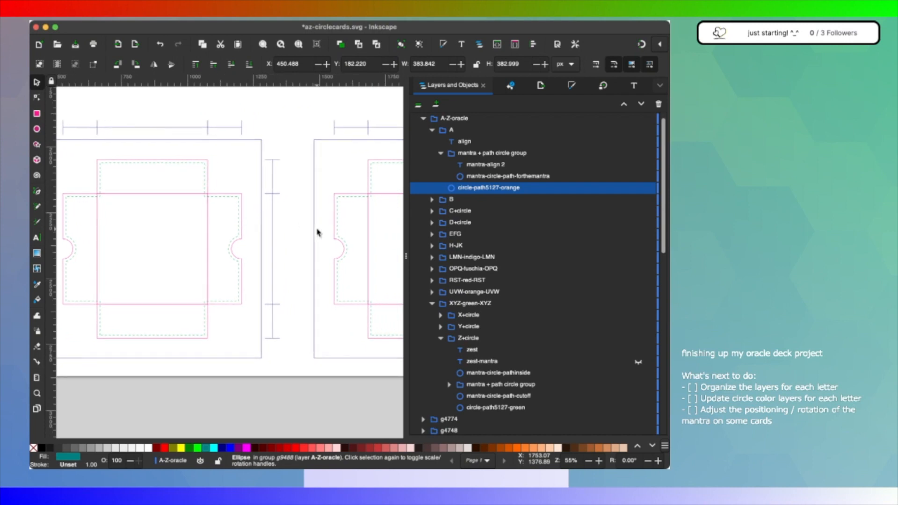
{"action": "scroll", "coordinate": [317, 232], "scroll_direction": "right", "scroll_amount": 8}
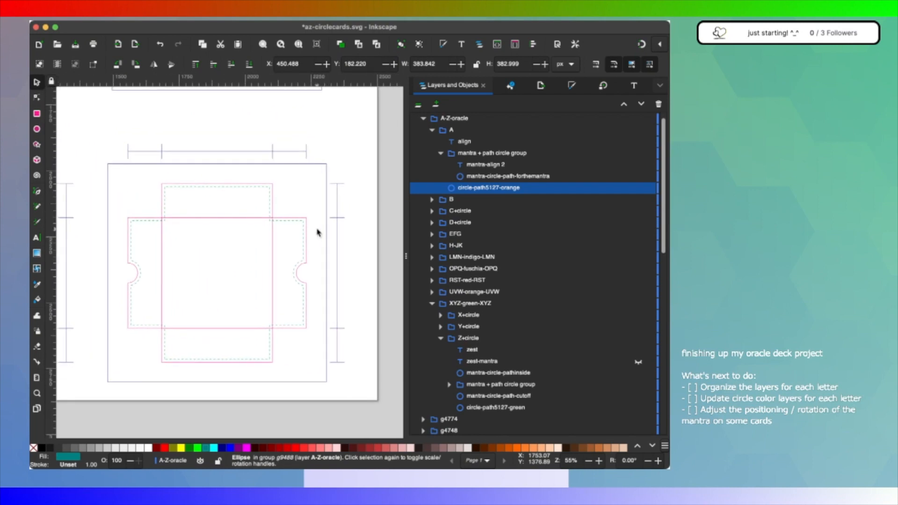
{"action": "scroll", "coordinate": [317, 232], "scroll_direction": "up", "scroll_amount": 2}
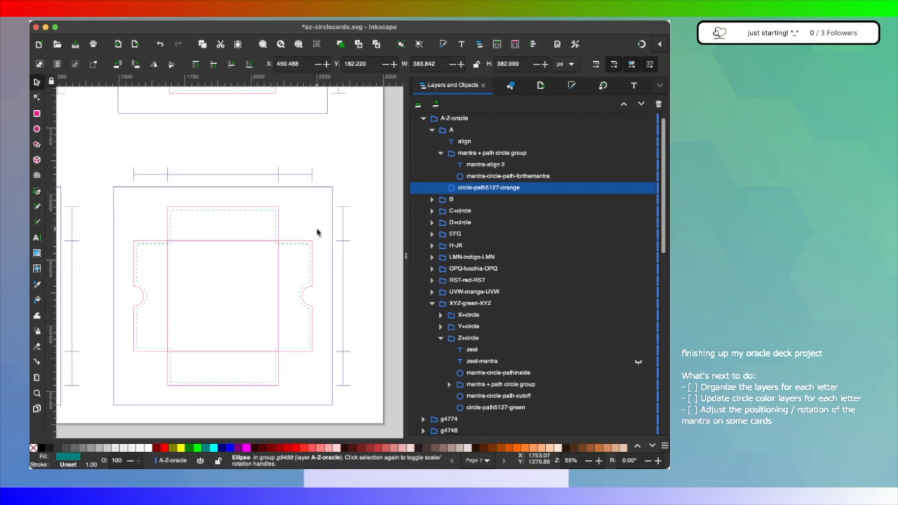
{"action": "scroll", "coordinate": [283, 241], "scroll_direction": "left", "scroll_amount": 5}
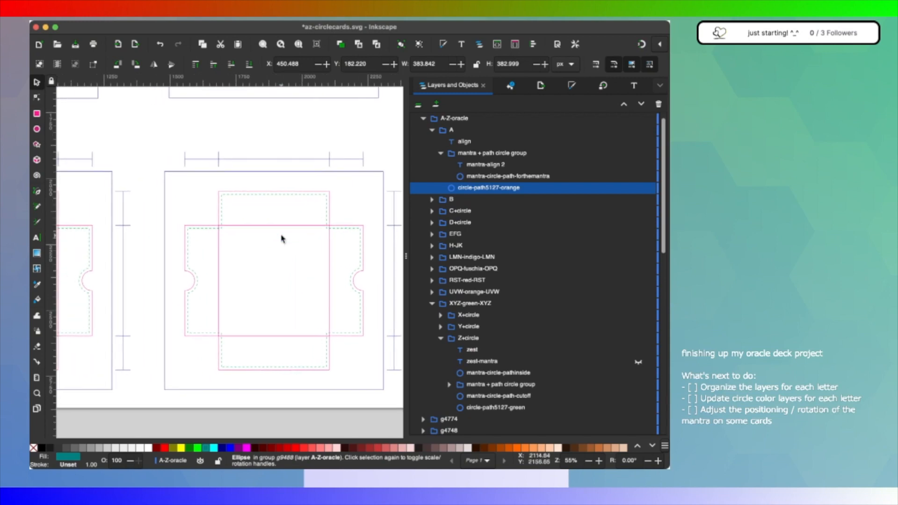
{"action": "scroll", "coordinate": [281, 239], "scroll_direction": "down", "scroll_amount": 2}
{"action": "scroll", "coordinate": [281, 240], "scroll_direction": "left", "scroll_amount": 9}
{"action": "scroll", "coordinate": [282, 239], "scroll_direction": "up", "scroll_amount": 3}
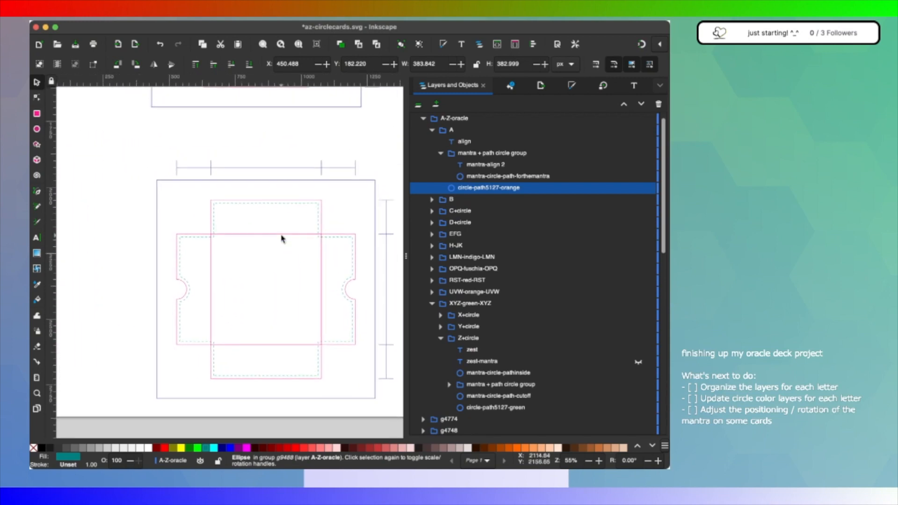
{"action": "scroll", "coordinate": [281, 239], "scroll_direction": "right", "scroll_amount": 4}
{"action": "scroll", "coordinate": [282, 239], "scroll_direction": "up", "scroll_amount": 2}
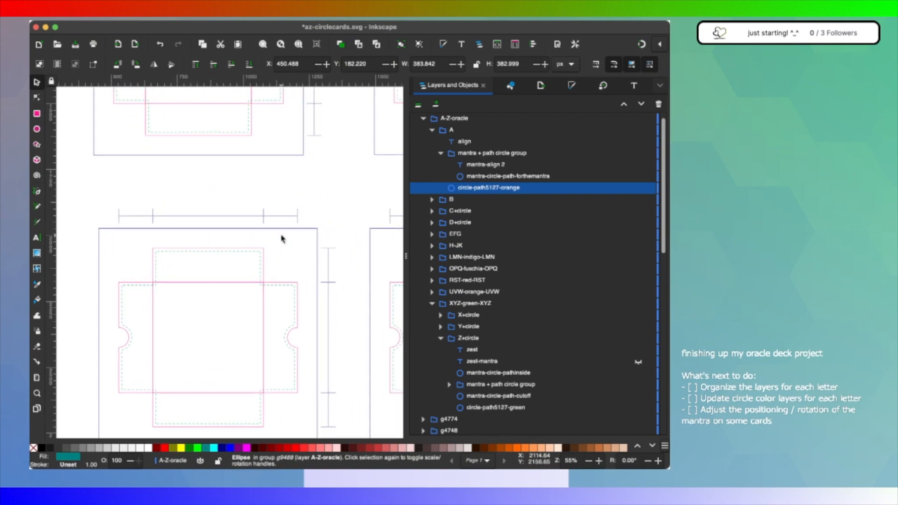
Step: Return to the align circle and examine its title and curved mantra text up close
{"action": "scroll", "coordinate": [281, 239], "scroll_direction": "down", "scroll_amount": 4}
{"action": "scroll", "coordinate": [281, 239], "scroll_direction": "right", "scroll_amount": 2}
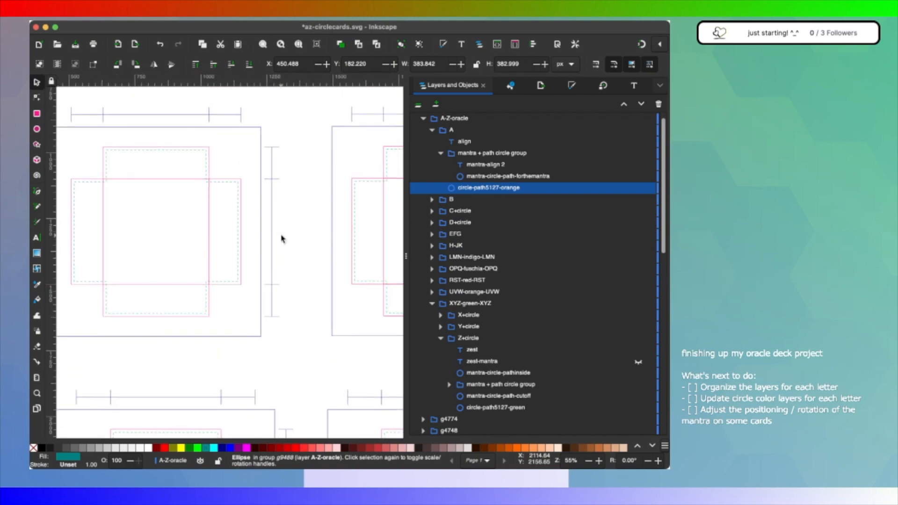
{"action": "scroll", "coordinate": [281, 239], "scroll_direction": "down", "scroll_amount": 7}
{"action": "scroll", "coordinate": [281, 239], "scroll_direction": "right", "scroll_amount": 1}
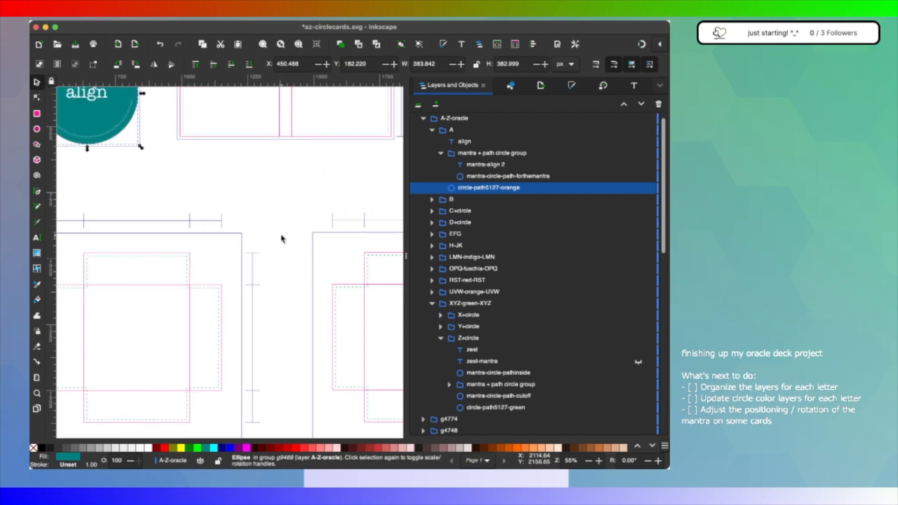
{"action": "scroll", "coordinate": [281, 239], "scroll_direction": "up", "scroll_amount": 5}
{"action": "scroll", "coordinate": [281, 239], "scroll_direction": "left", "scroll_amount": 5}
{"action": "scroll", "coordinate": [282, 239], "scroll_direction": "down", "scroll_amount": 1}
{"action": "scroll", "coordinate": [281, 239], "scroll_direction": "right", "scroll_amount": 1}
{"action": "scroll", "coordinate": [281, 239], "scroll_direction": "up", "scroll_amount": 1}
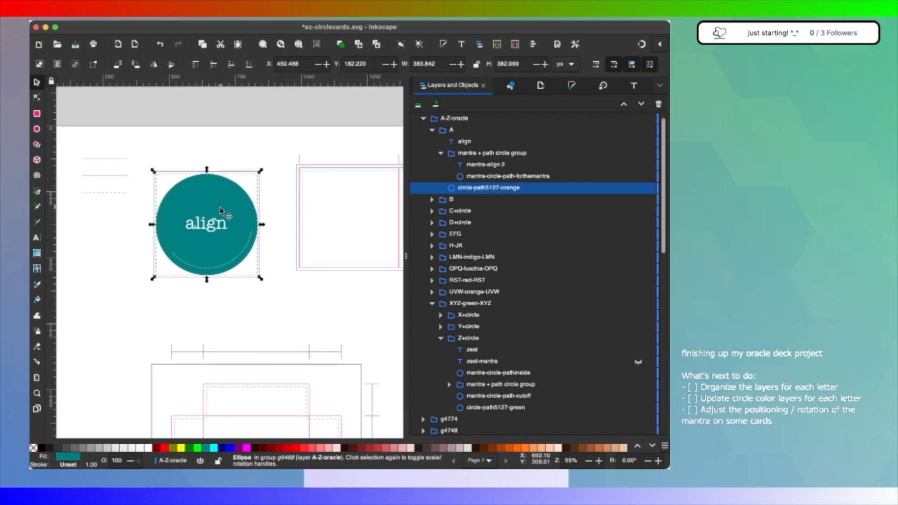
{"action": "scroll", "coordinate": [220, 207], "scroll_direction": "up", "scroll_amount": 3}
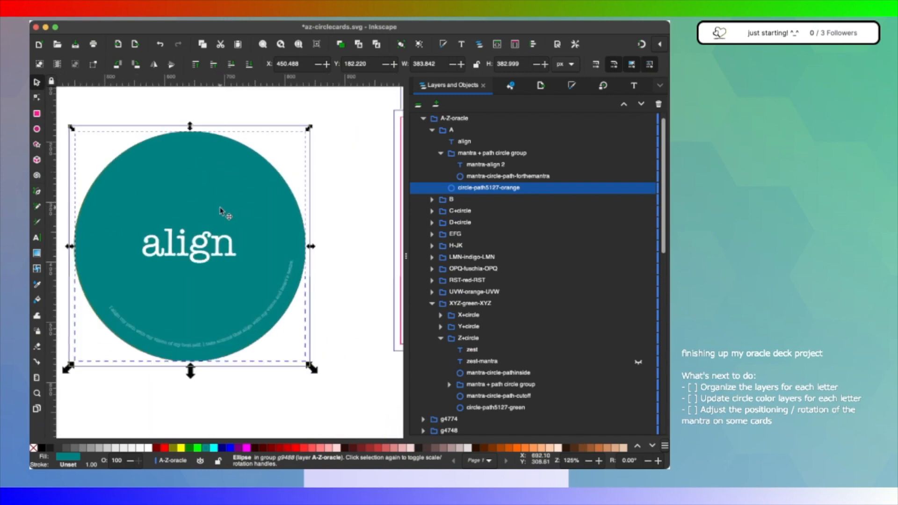
{"action": "scroll", "coordinate": [220, 207], "scroll_direction": "down", "scroll_amount": 1}
{"action": "scroll", "coordinate": [187, 214], "scroll_direction": "up", "scroll_amount": 1}
{"action": "scroll", "coordinate": [223, 227], "scroll_direction": "up", "scroll_amount": 1}
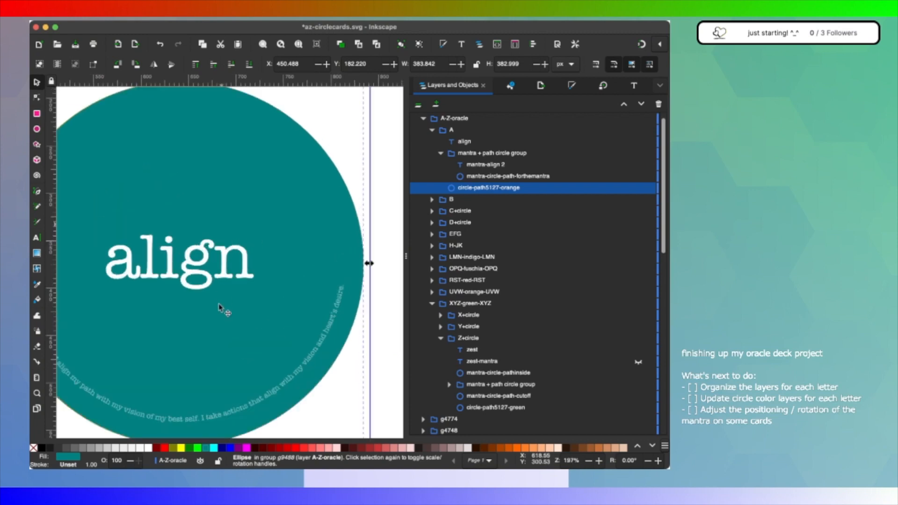
{"action": "scroll", "coordinate": [234, 309], "scroll_direction": "down", "scroll_amount": 2}
{"action": "scroll", "coordinate": [248, 311], "scroll_direction": "left", "scroll_amount": 3}
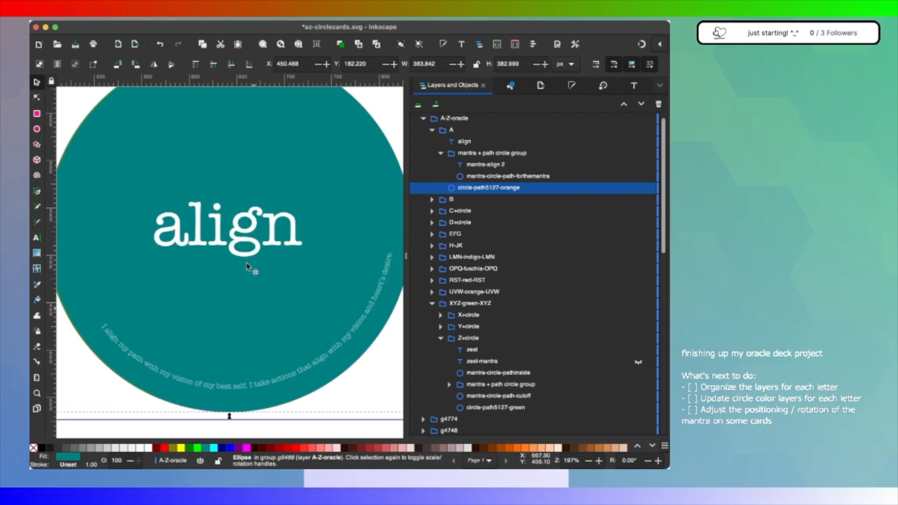
{"action": "scroll", "coordinate": [253, 286], "scroll_direction": "down", "scroll_amount": 1}
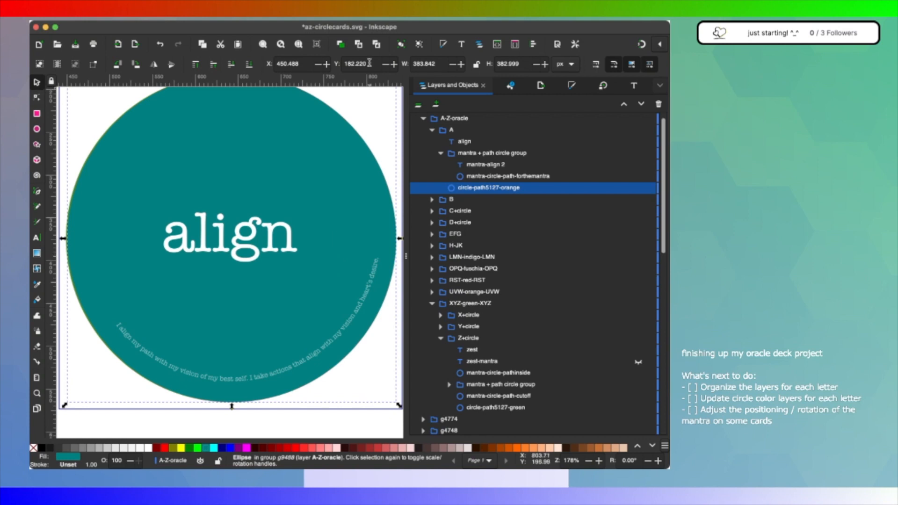
{"action": "left_click_drag", "start_coordinate": [386, 29], "coordinate": [386, 30]}
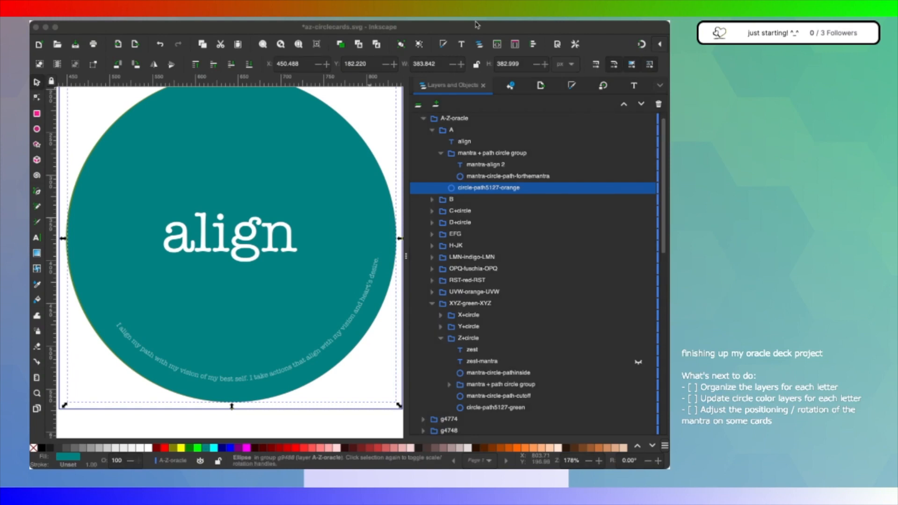
{"action": "left_click", "coordinate": [510, 30]}
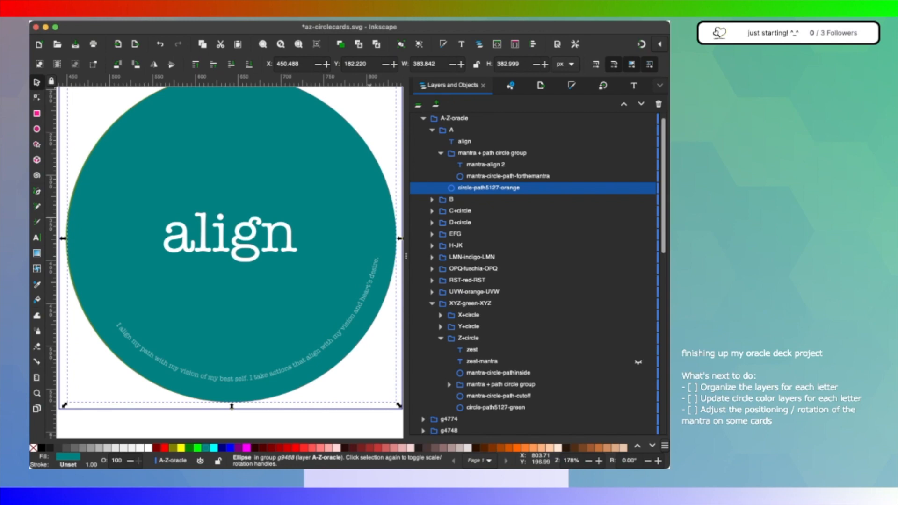
{"action": "left_click", "coordinate": [55, 27]}
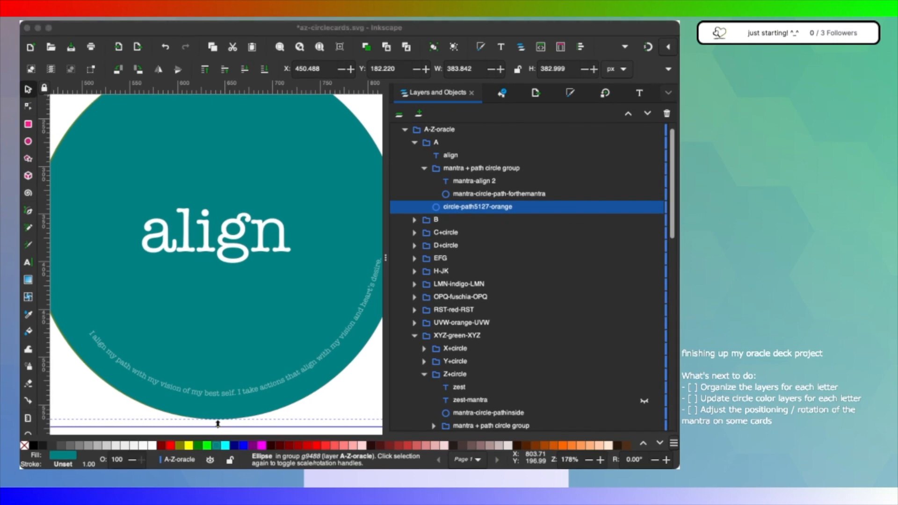
{"action": "left_click", "coordinate": [473, 34]}
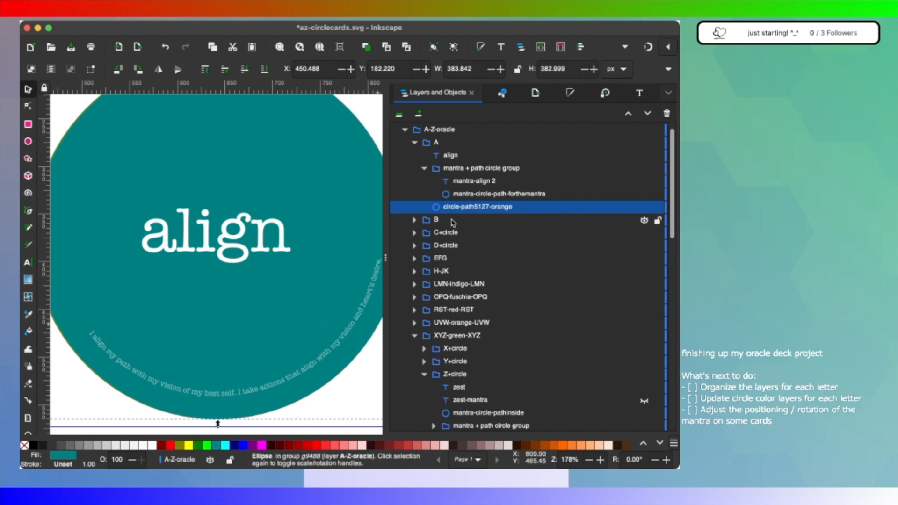
Step: Select group B and expand it to review its sublayers alongside the other letter groups
{"action": "left_click", "coordinate": [416, 220]}
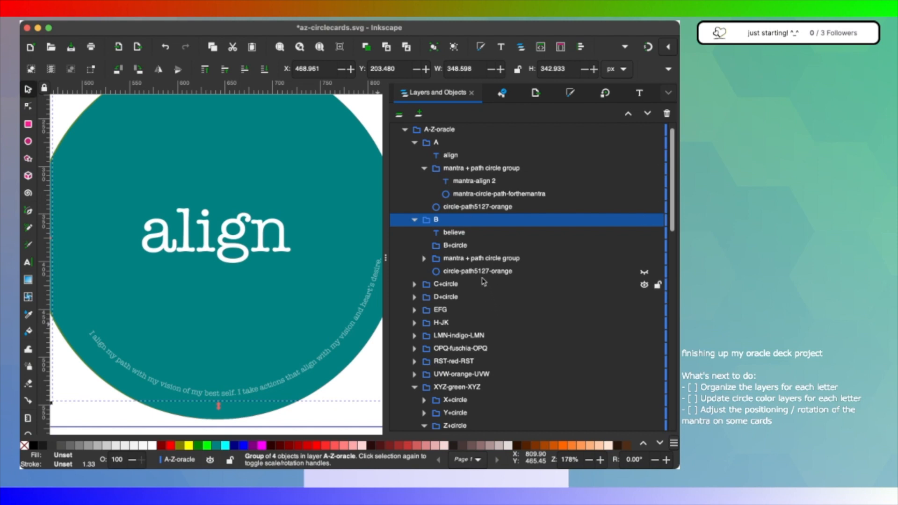
{"action": "scroll", "coordinate": [489, 386], "scroll_direction": "down", "scroll_amount": 1}
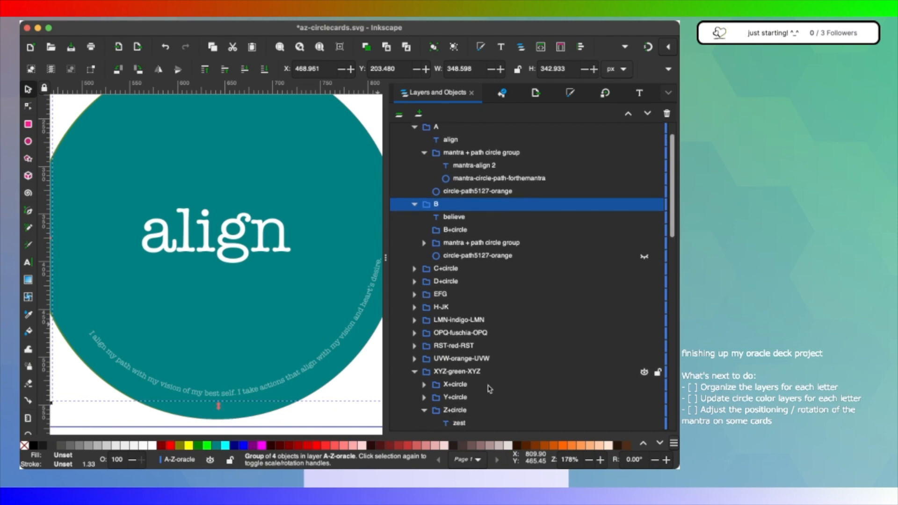
{"action": "scroll", "coordinate": [490, 389], "scroll_direction": "down", "scroll_amount": 1}
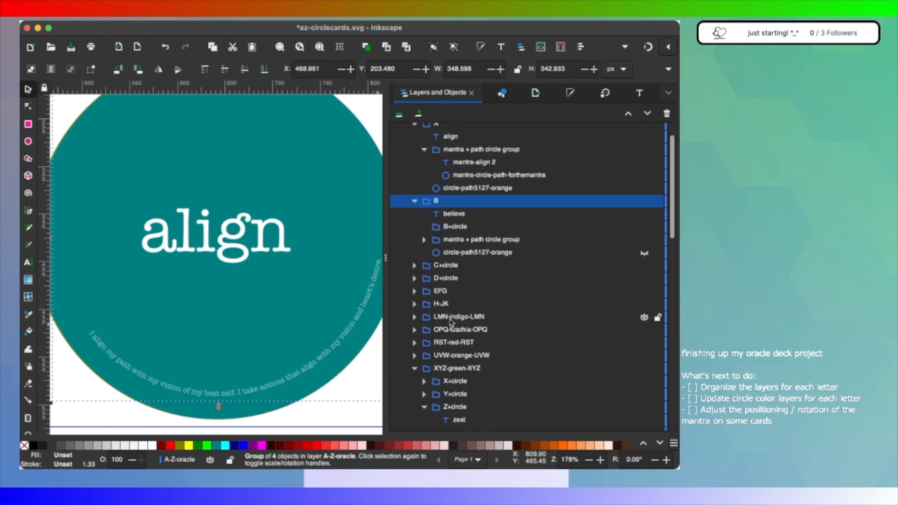
{"action": "key", "text": "super+Tab"}
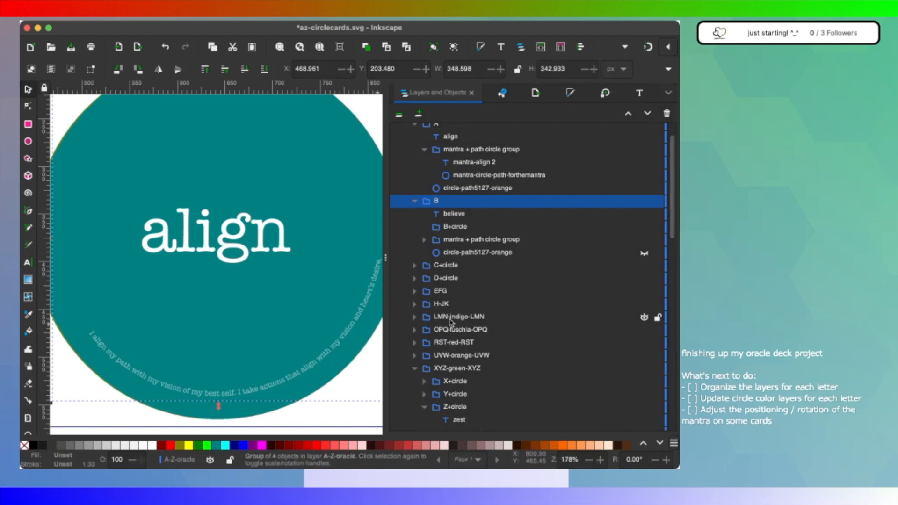
Step: Switch to the AbundanceWords-WOW-Prework spreadsheet in Numbers and leave its print setup view
{"action": "key", "text": "super+Tab"}
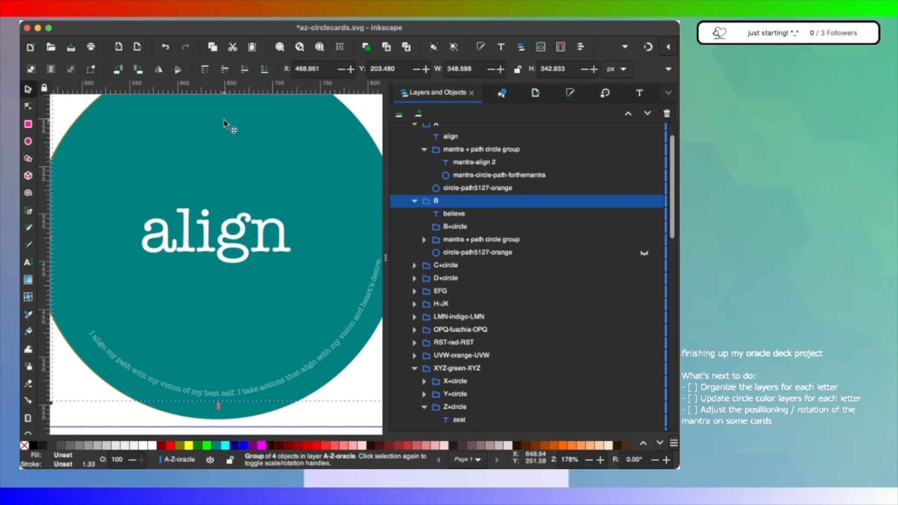
{"action": "key", "text": "super+Tab"}
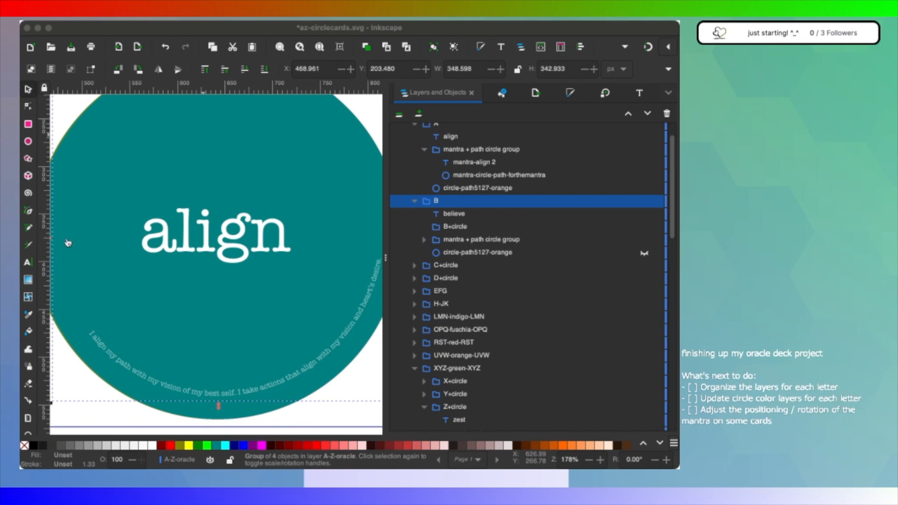
{"action": "key", "text": "super+Tab"}
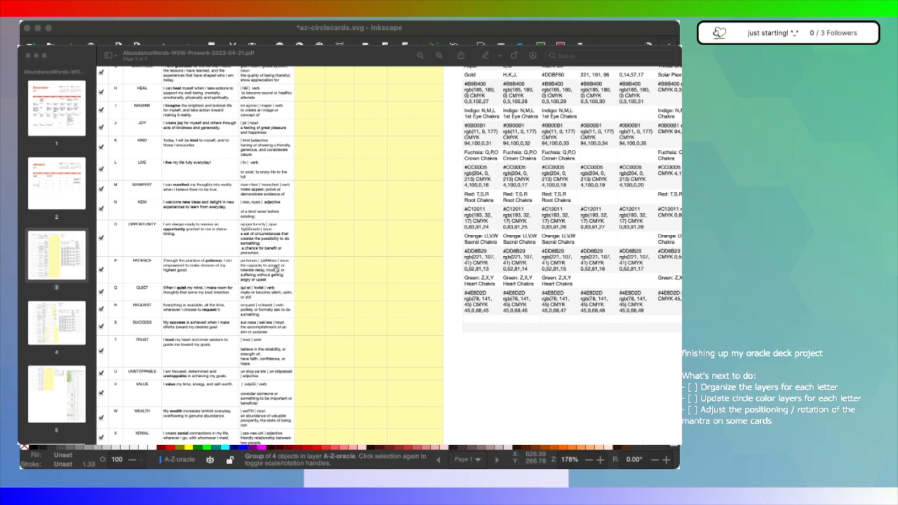
{"action": "key", "text": "super+Tab"}
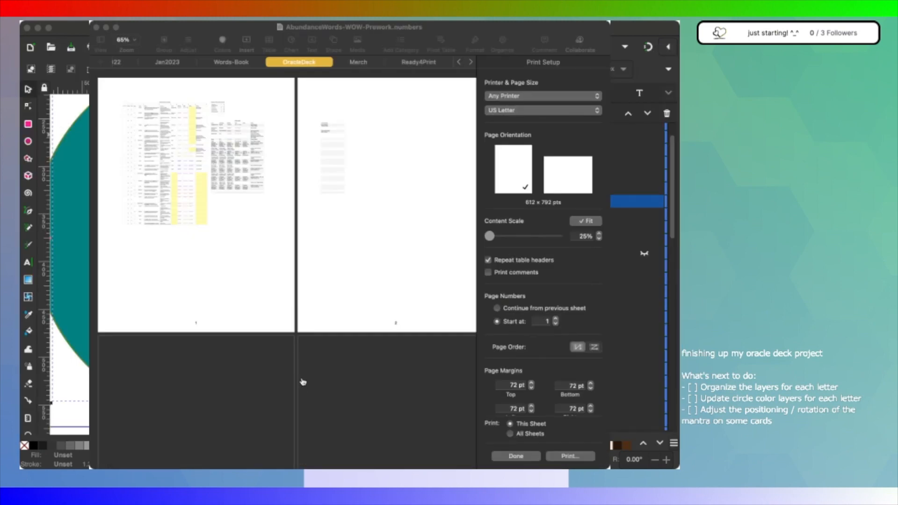
{"action": "left_click", "coordinate": [404, 363]}
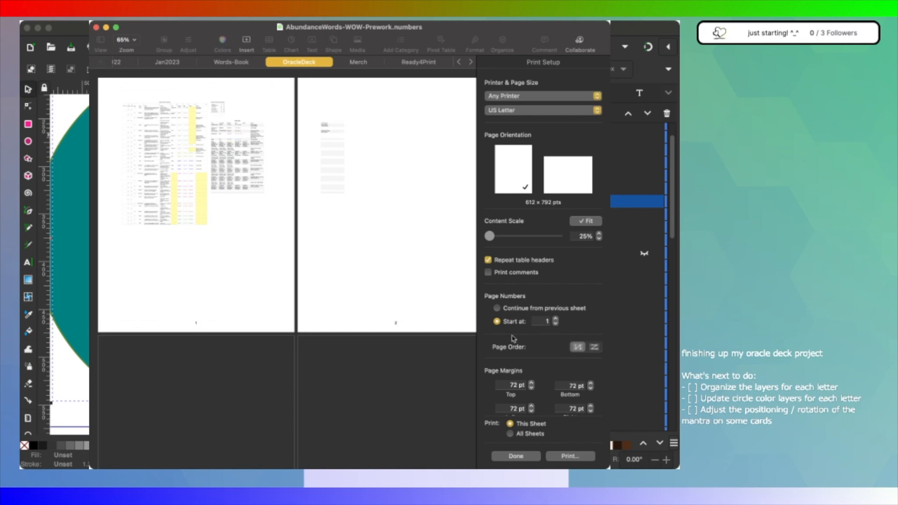
{"action": "left_click", "coordinate": [507, 452]}
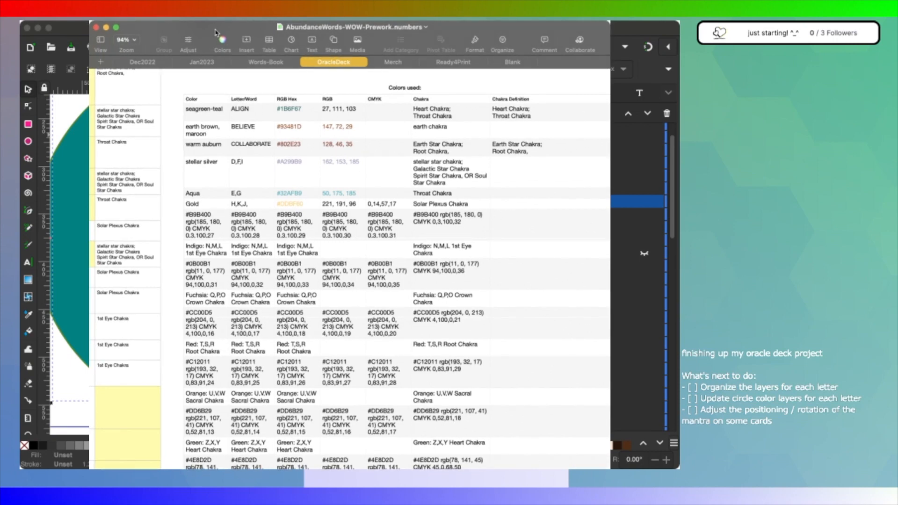
Step: Review the Words of Worth Checklist on the OracleDeck sheet, with each letter's mantra and color values
{"action": "scroll", "coordinate": [231, 179], "scroll_direction": "up", "scroll_amount": 5}
{"action": "scroll", "coordinate": [231, 180], "scroll_direction": "left", "scroll_amount": 4}
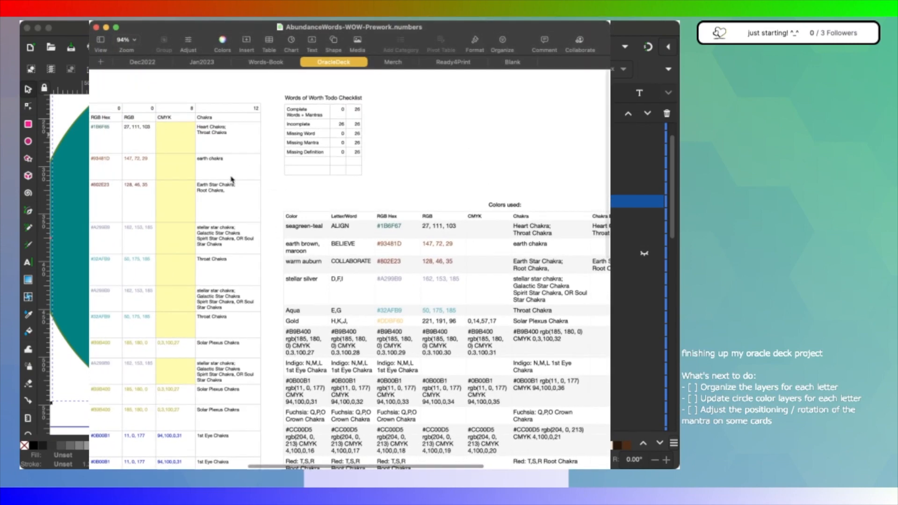
{"action": "scroll", "coordinate": [231, 179], "scroll_direction": "left", "scroll_amount": 3}
{"action": "scroll", "coordinate": [231, 180], "scroll_direction": "left", "scroll_amount": 6}
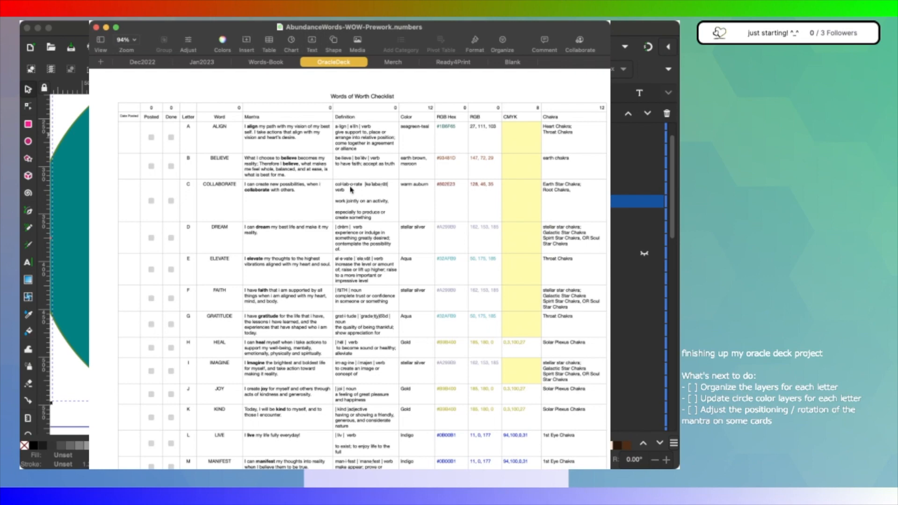
{"action": "scroll", "coordinate": [351, 189], "scroll_direction": "up", "scroll_amount": 2}
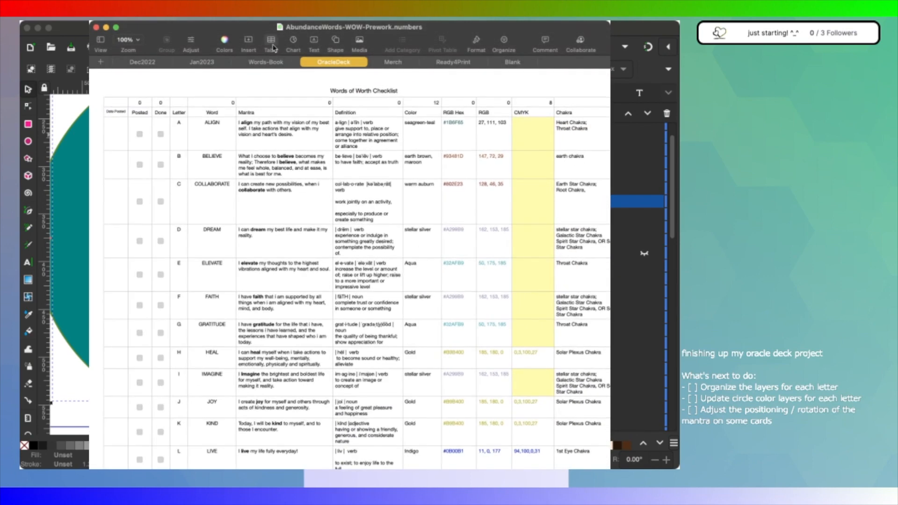
Step: Open the Words-Book sheet and read through its Words of Worth Checklist from ALIGN to ZEST
{"action": "left_click", "coordinate": [270, 62]}
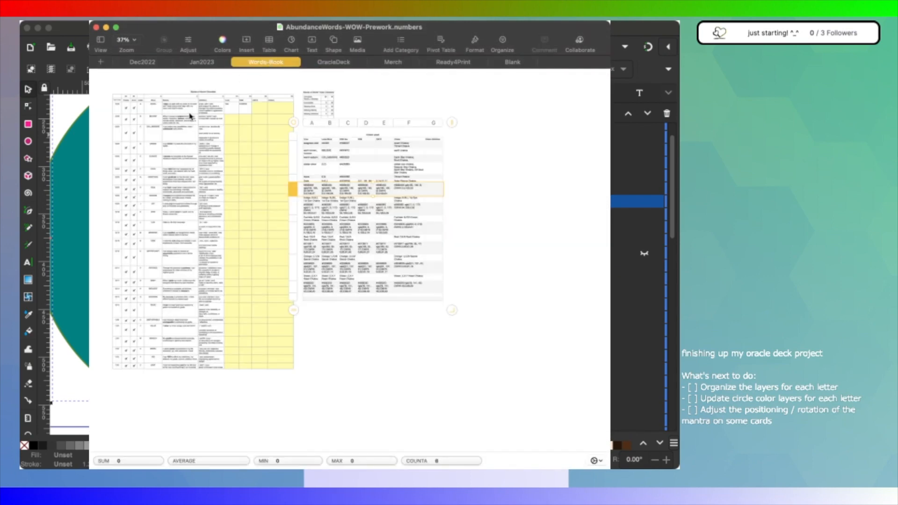
{"action": "scroll", "coordinate": [190, 117], "scroll_direction": "up", "scroll_amount": 3}
{"action": "scroll", "coordinate": [190, 117], "scroll_direction": "up", "scroll_amount": 3}
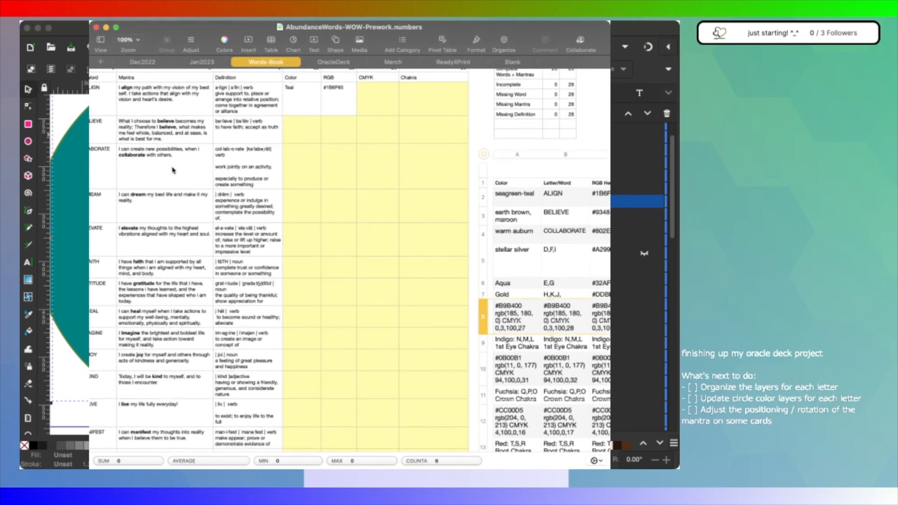
{"action": "scroll", "coordinate": [178, 154], "scroll_direction": "left", "scroll_amount": 3}
{"action": "scroll", "coordinate": [174, 170], "scroll_direction": "left", "scroll_amount": 1}
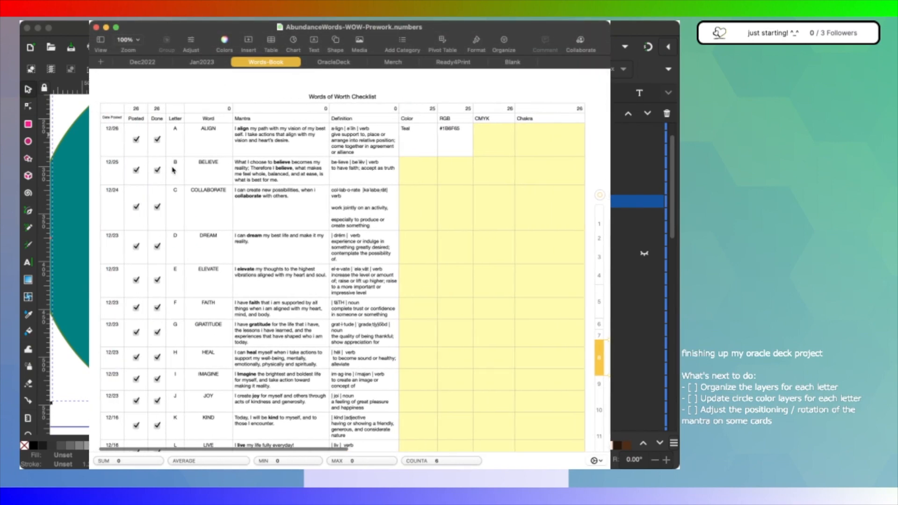
{"action": "scroll", "coordinate": [173, 170], "scroll_direction": "down", "scroll_amount": 2}
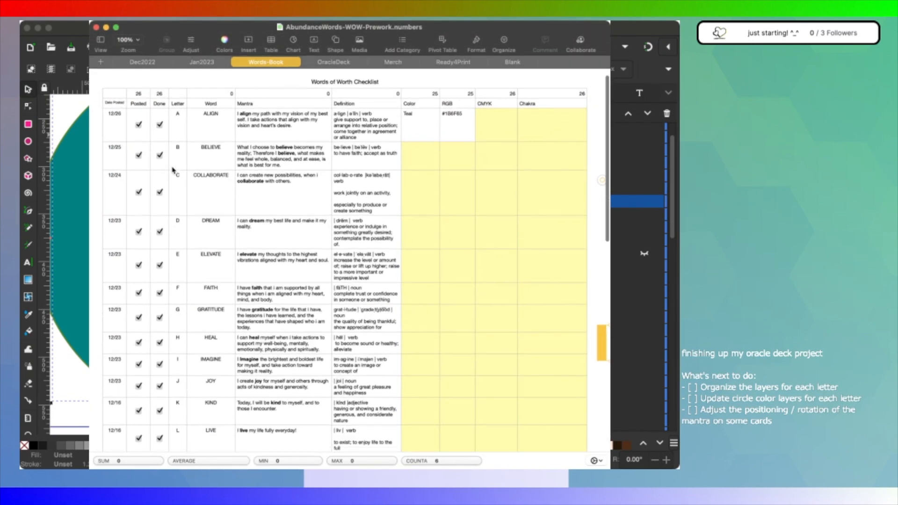
{"action": "scroll", "coordinate": [173, 171], "scroll_direction": "down", "scroll_amount": 1}
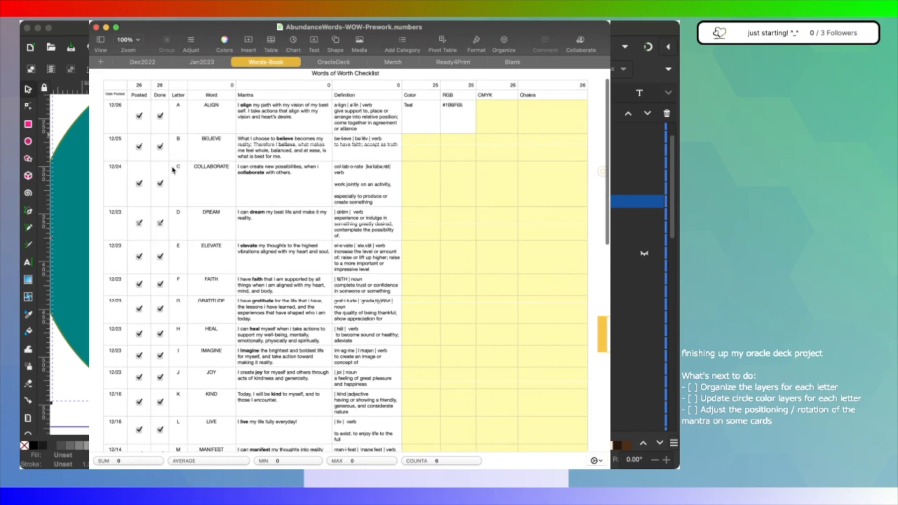
{"action": "scroll", "coordinate": [173, 171], "scroll_direction": "down", "scroll_amount": 1}
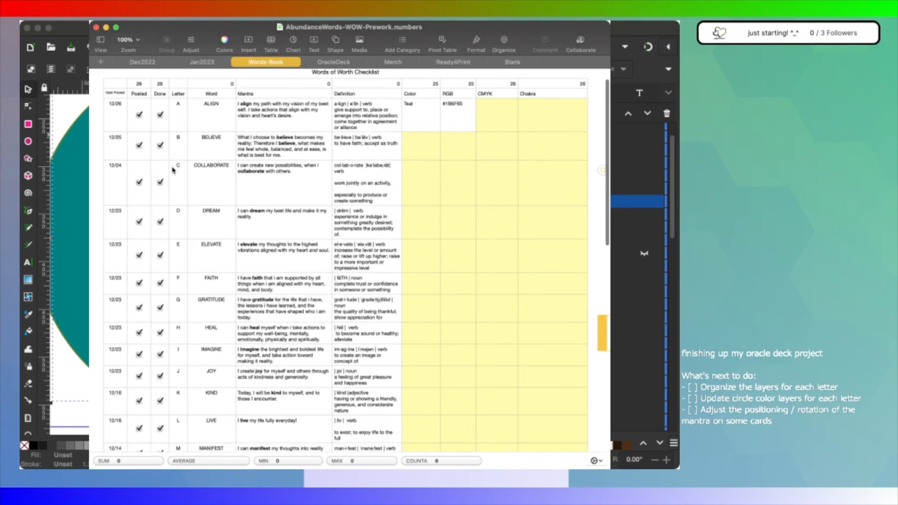
{"action": "scroll", "coordinate": [173, 171], "scroll_direction": "down", "scroll_amount": 5}
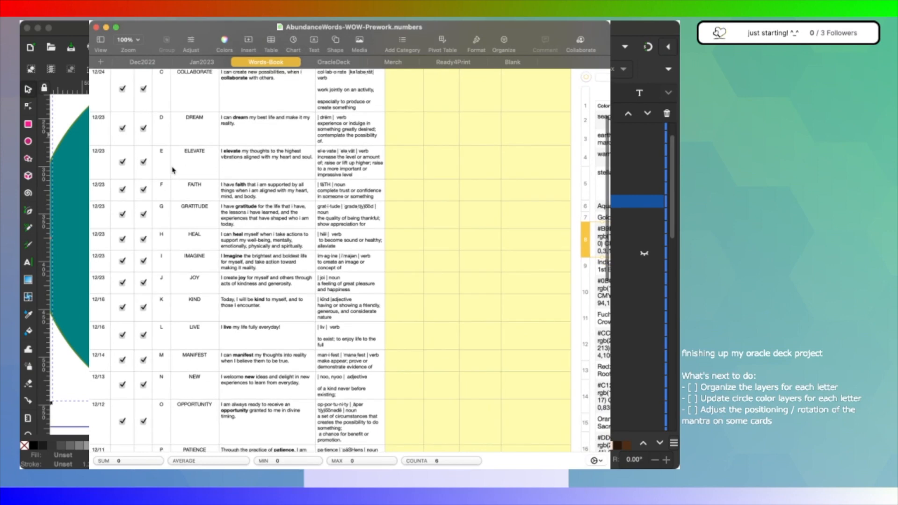
{"action": "scroll", "coordinate": [174, 170], "scroll_direction": "down", "scroll_amount": 15}
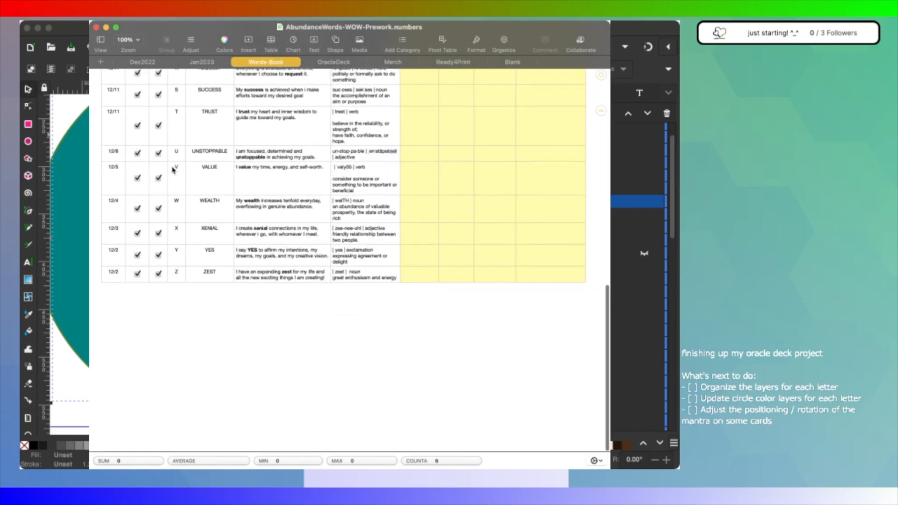
{"action": "scroll", "coordinate": [174, 170], "scroll_direction": "up", "scroll_amount": 5}
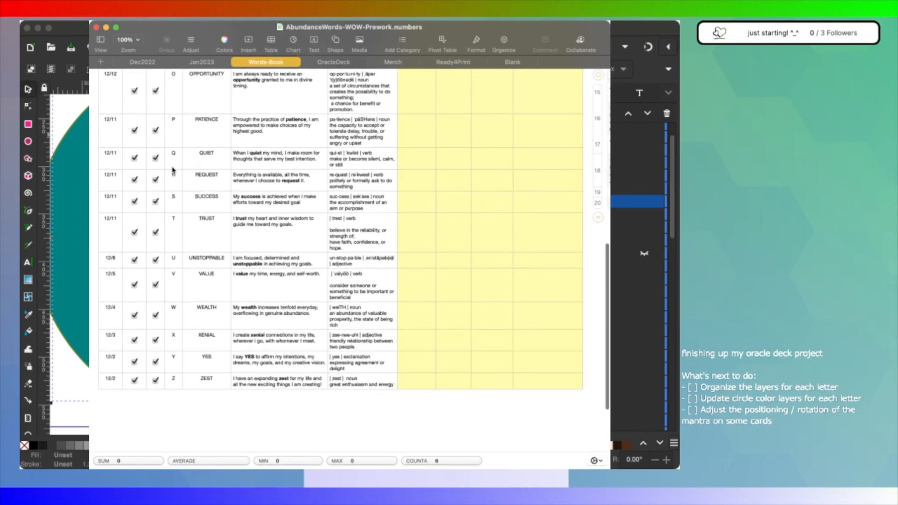
{"action": "scroll", "coordinate": [173, 171], "scroll_direction": "up", "scroll_amount": 15}
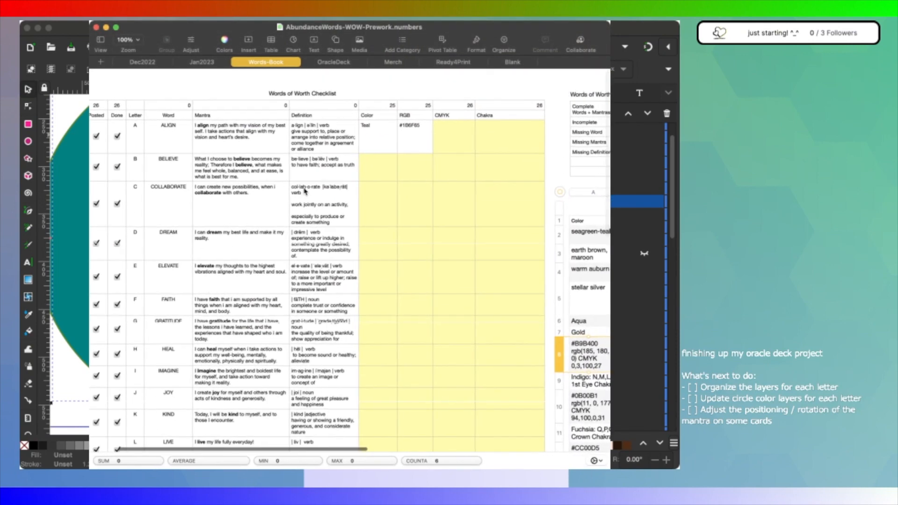
Step: Examine the Colors used table beside the checklist on the Words-Book sheet
{"action": "scroll", "coordinate": [304, 191], "scroll_direction": "right", "scroll_amount": 3}
{"action": "scroll", "coordinate": [305, 191], "scroll_direction": "right", "scroll_amount": 5}
{"action": "scroll", "coordinate": [304, 191], "scroll_direction": "down", "scroll_amount": 1}
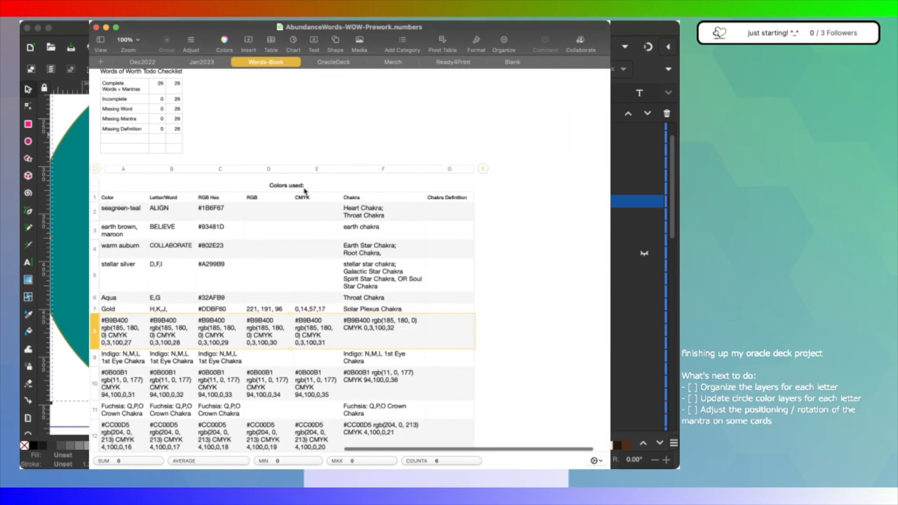
{"action": "scroll", "coordinate": [305, 190], "scroll_direction": "down", "scroll_amount": 1}
Step: Return to the OracleDeck sheet and look across its checklist's color columns to the Colors used table
{"action": "left_click", "coordinate": [325, 65]}
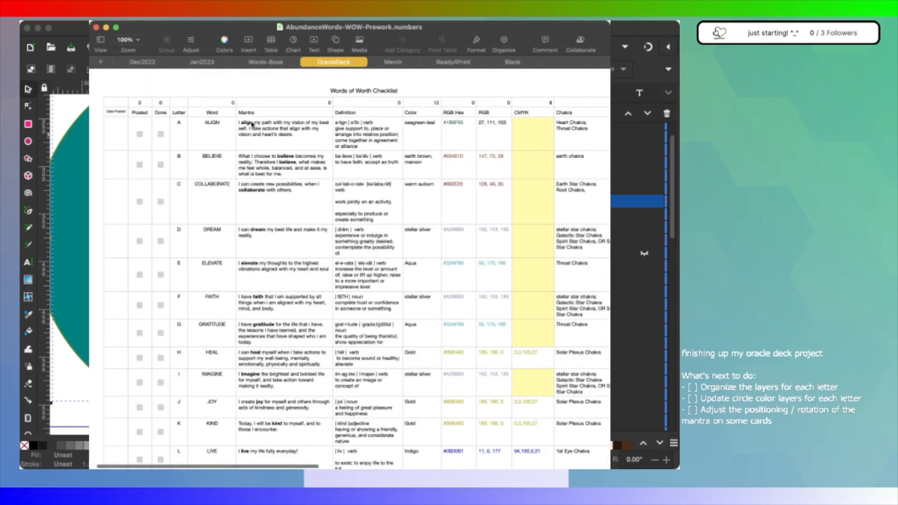
{"action": "scroll", "coordinate": [368, 217], "scroll_direction": "right", "scroll_amount": 2}
{"action": "scroll", "coordinate": [368, 216], "scroll_direction": "down", "scroll_amount": 1}
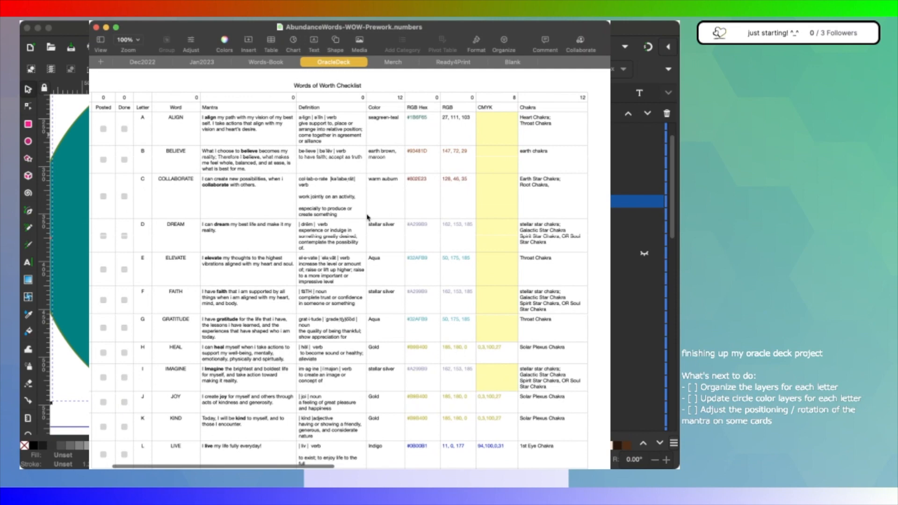
{"action": "scroll", "coordinate": [367, 216], "scroll_direction": "right", "scroll_amount": 4}
{"action": "scroll", "coordinate": [368, 216], "scroll_direction": "down", "scroll_amount": 1}
{"action": "scroll", "coordinate": [368, 217], "scroll_direction": "right", "scroll_amount": 9}
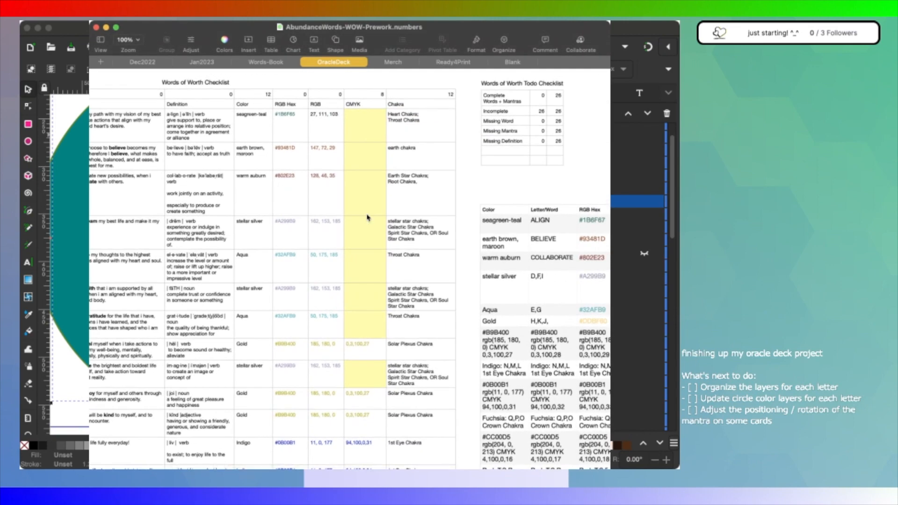
{"action": "scroll", "coordinate": [368, 217], "scroll_direction": "right", "scroll_amount": 11}
{"action": "scroll", "coordinate": [368, 216], "scroll_direction": "down", "scroll_amount": 3}
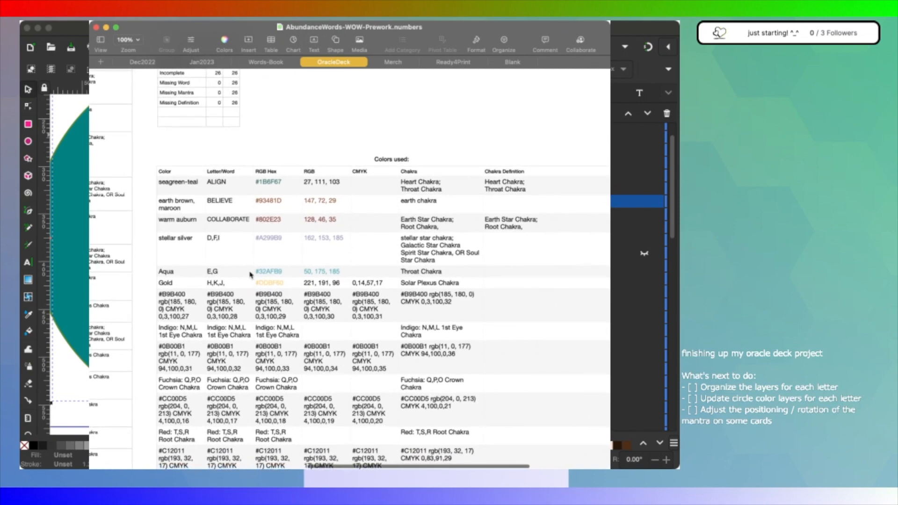
Step: Examine the OracleDeck Colors used table up close, reading the color names, letters and RGB values
{"action": "scroll", "coordinate": [250, 275], "scroll_direction": "up", "scroll_amount": 5}
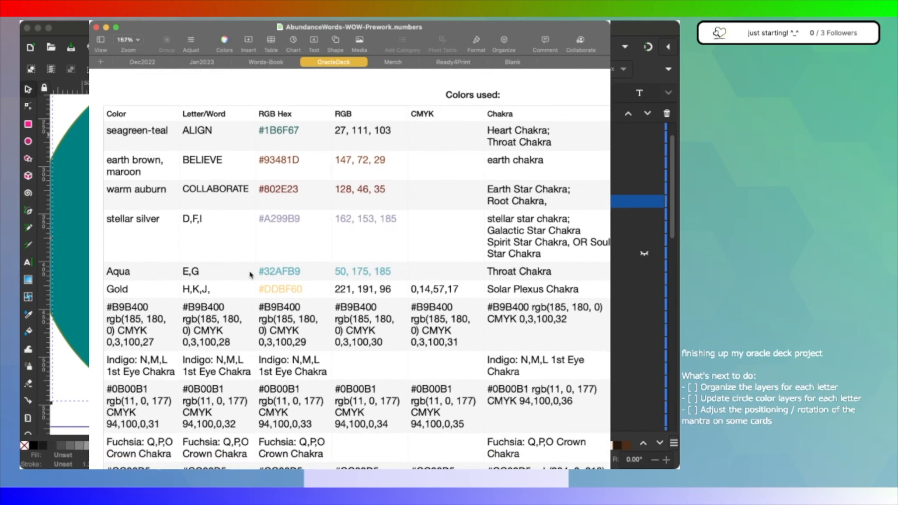
{"action": "scroll", "coordinate": [321, 315], "scroll_direction": "left", "scroll_amount": 2}
{"action": "scroll", "coordinate": [320, 316], "scroll_direction": "up", "scroll_amount": 1}
{"action": "scroll", "coordinate": [321, 316], "scroll_direction": "down", "scroll_amount": 2}
{"action": "scroll", "coordinate": [321, 316], "scroll_direction": "right", "scroll_amount": 2}
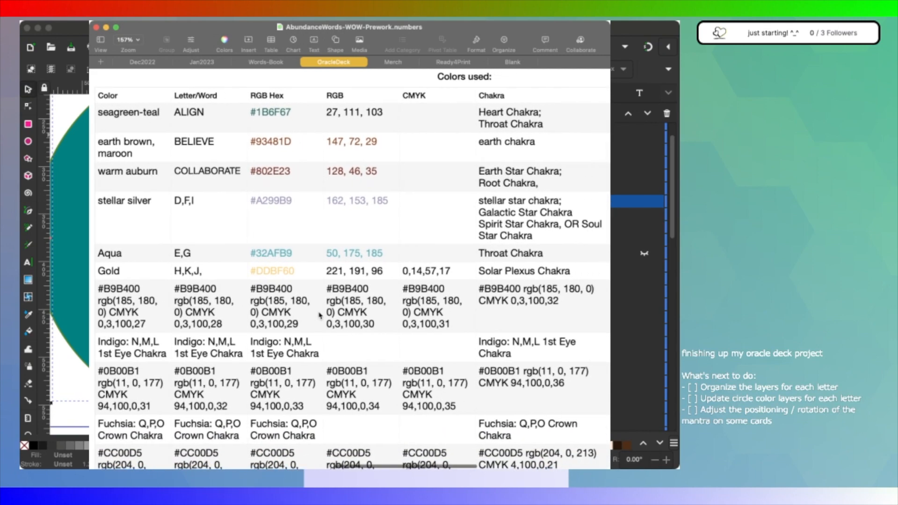
{"action": "scroll", "coordinate": [320, 316], "scroll_direction": "down", "scroll_amount": 1}
{"action": "scroll", "coordinate": [320, 316], "scroll_direction": "up", "scroll_amount": 3}
{"action": "scroll", "coordinate": [320, 316], "scroll_direction": "left", "scroll_amount": 2}
{"action": "scroll", "coordinate": [321, 316], "scroll_direction": "down", "scroll_amount": 2}
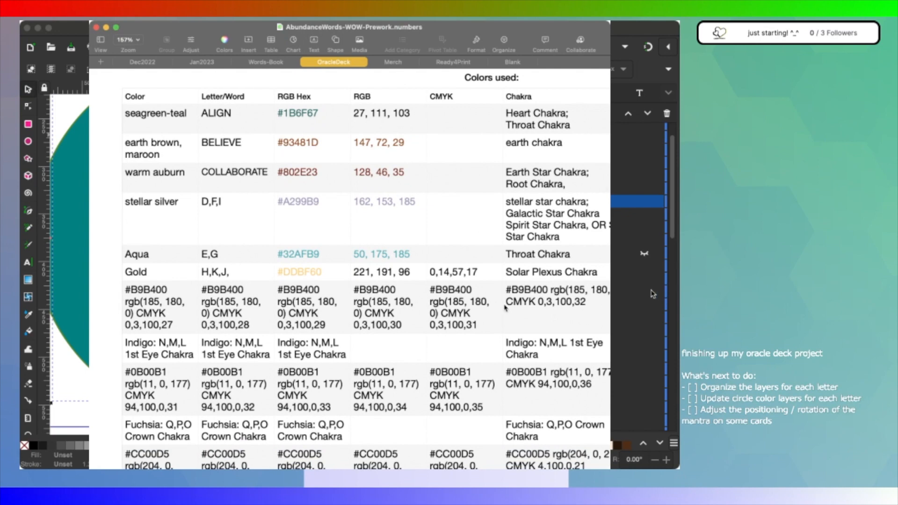
Step: Review the Chakra and Chakra Definition columns of the OracleDeck Colors used table
{"action": "scroll", "coordinate": [504, 306], "scroll_direction": "down", "scroll_amount": 3}
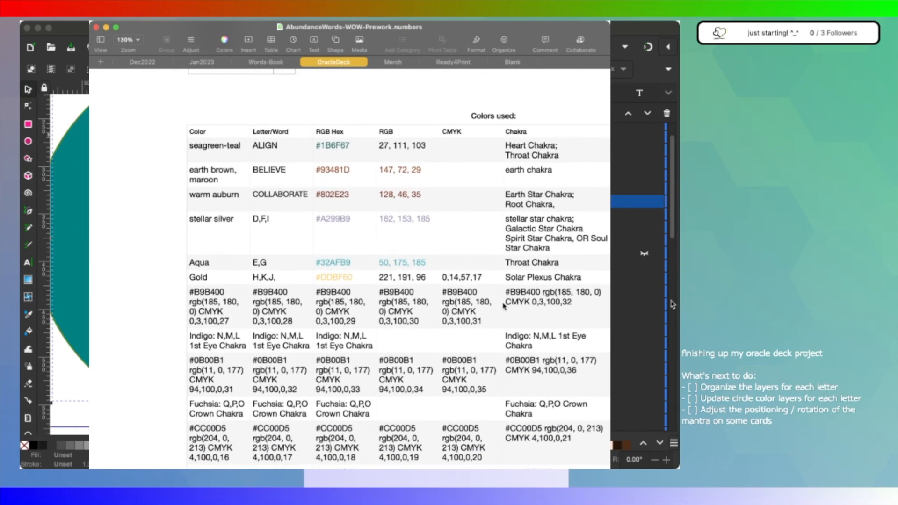
{"action": "scroll", "coordinate": [505, 306], "scroll_direction": "right", "scroll_amount": 3}
{"action": "scroll", "coordinate": [504, 307], "scroll_direction": "down", "scroll_amount": 1}
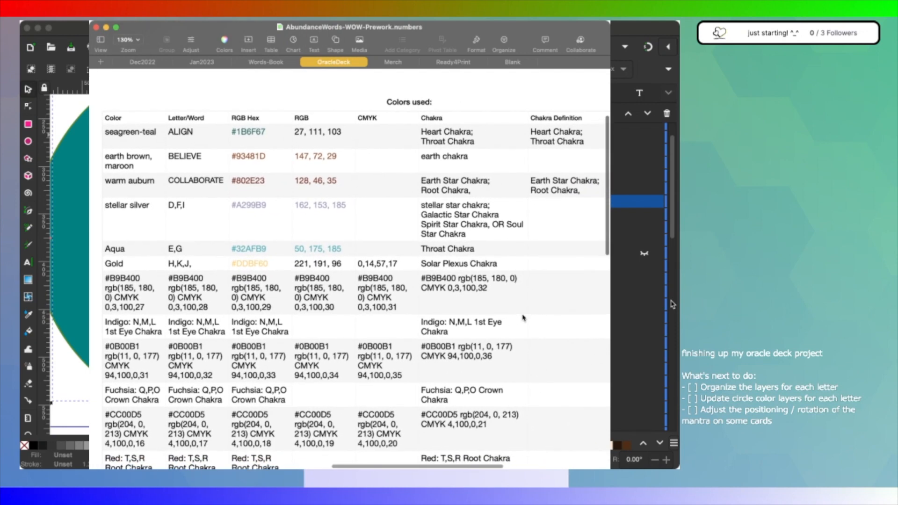
{"action": "scroll", "coordinate": [524, 318], "scroll_direction": "down", "scroll_amount": 2}
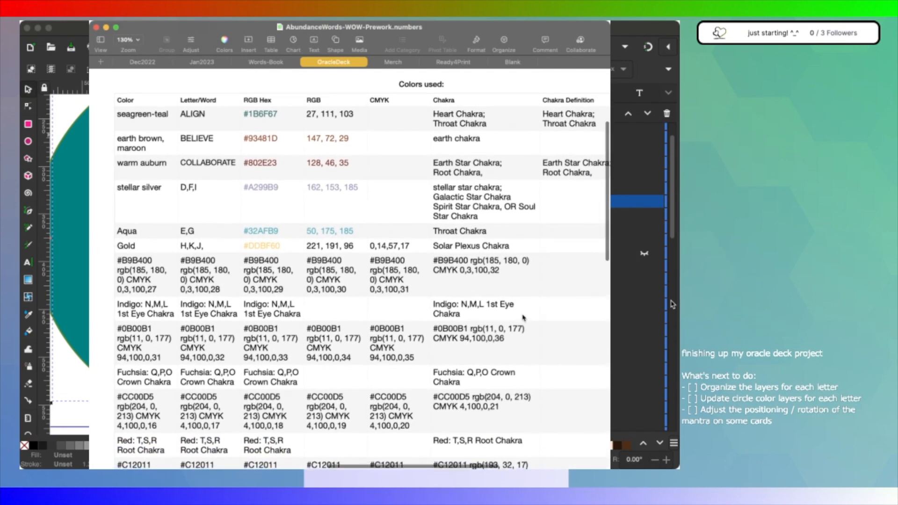
{"action": "scroll", "coordinate": [523, 318], "scroll_direction": "up", "scroll_amount": 1}
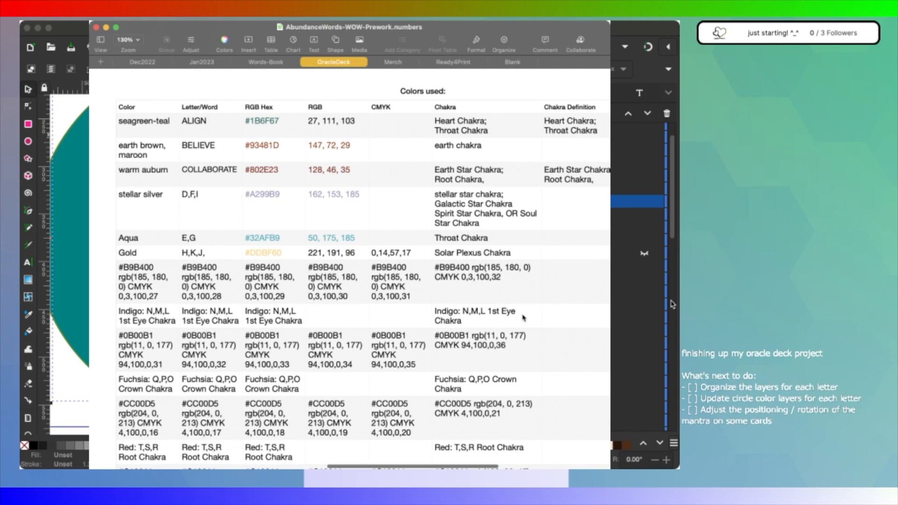
{"action": "scroll", "coordinate": [523, 317], "scroll_direction": "down", "scroll_amount": 2}
{"action": "scroll", "coordinate": [523, 318], "scroll_direction": "left", "scroll_amount": 2}
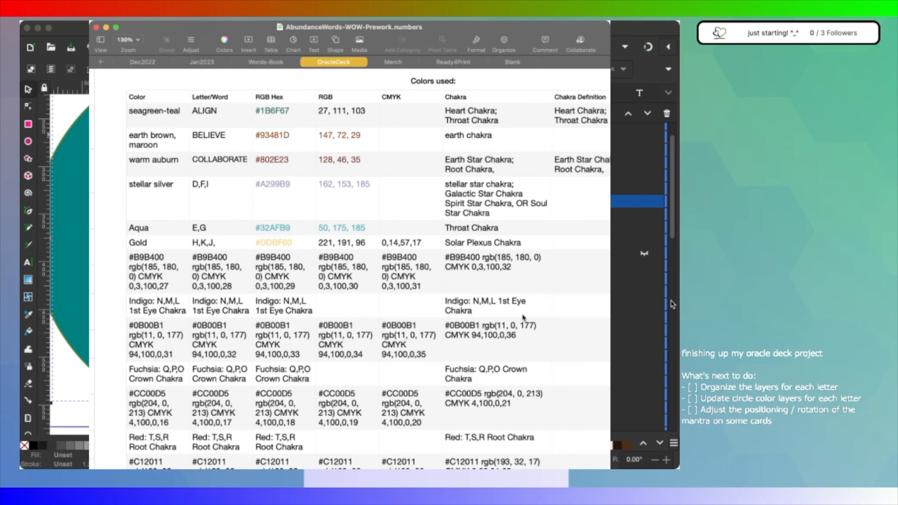
Step: Check the Indigo, Fuchsia and Red rows of the Colors used table against the single-letter color rows above them
{"action": "scroll", "coordinate": [523, 317], "scroll_direction": "down", "scroll_amount": 3}
{"action": "scroll", "coordinate": [523, 318], "scroll_direction": "left", "scroll_amount": 2}
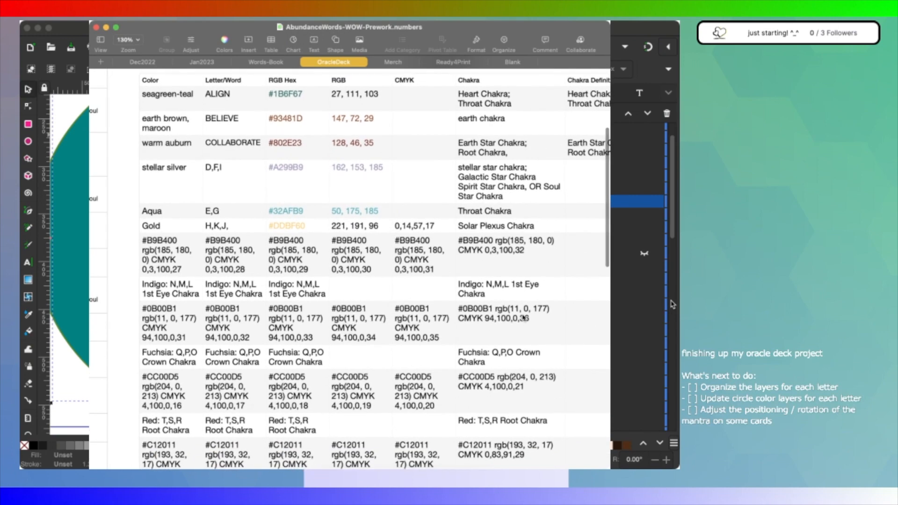
{"action": "scroll", "coordinate": [524, 318], "scroll_direction": "up", "scroll_amount": 3}
{"action": "scroll", "coordinate": [524, 318], "scroll_direction": "right", "scroll_amount": 1}
{"action": "scroll", "coordinate": [524, 318], "scroll_direction": "left", "scroll_amount": 2}
{"action": "scroll", "coordinate": [523, 318], "scroll_direction": "up", "scroll_amount": 1}
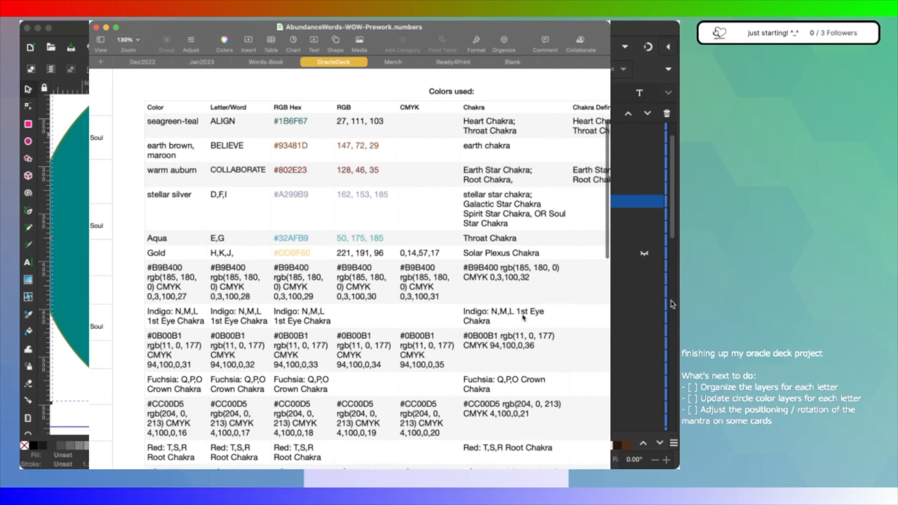
{"action": "scroll", "coordinate": [524, 318], "scroll_direction": "left", "scroll_amount": 4}
{"action": "scroll", "coordinate": [524, 317], "scroll_direction": "up", "scroll_amount": 1}
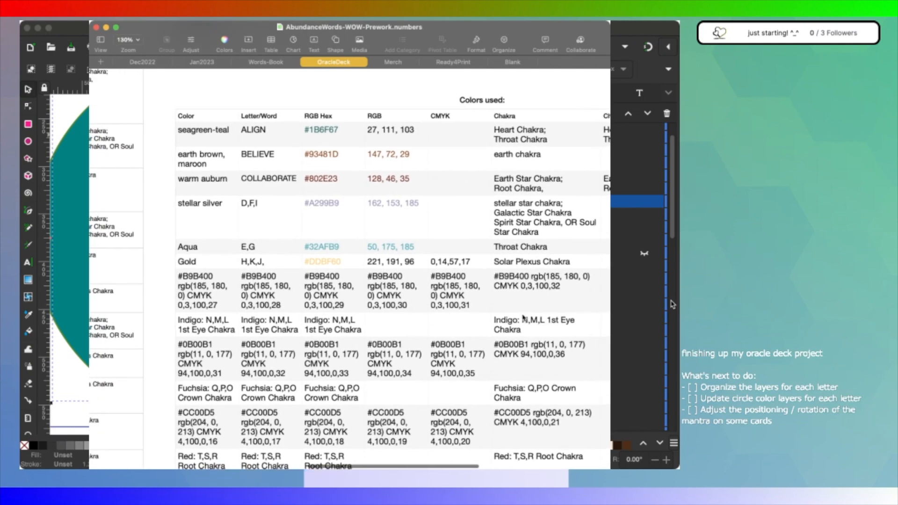
Step: Copy the RGB hex value #93481D of the BELIEVE row in the Colors used table and switch to Inkscape
{"action": "scroll", "coordinate": [523, 318], "scroll_direction": "left", "scroll_amount": 6}
{"action": "scroll", "coordinate": [523, 318], "scroll_direction": "down", "scroll_amount": 1}
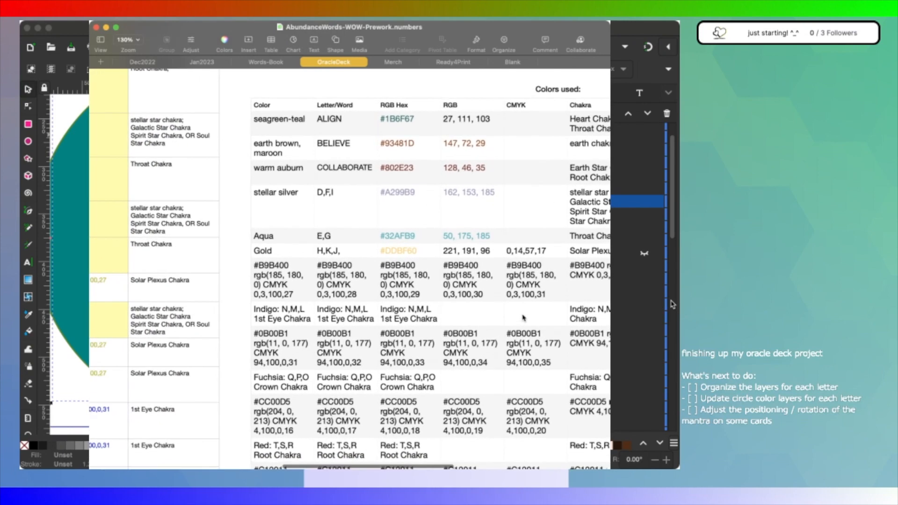
{"action": "scroll", "coordinate": [523, 318], "scroll_direction": "right", "scroll_amount": 7}
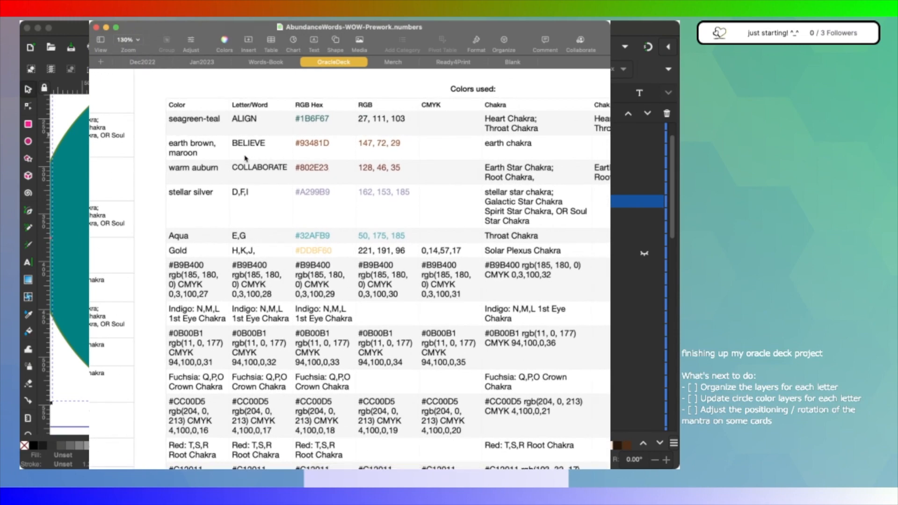
{"action": "left_click", "coordinate": [309, 145]}
{"action": "double_click", "coordinate": [320, 144]}
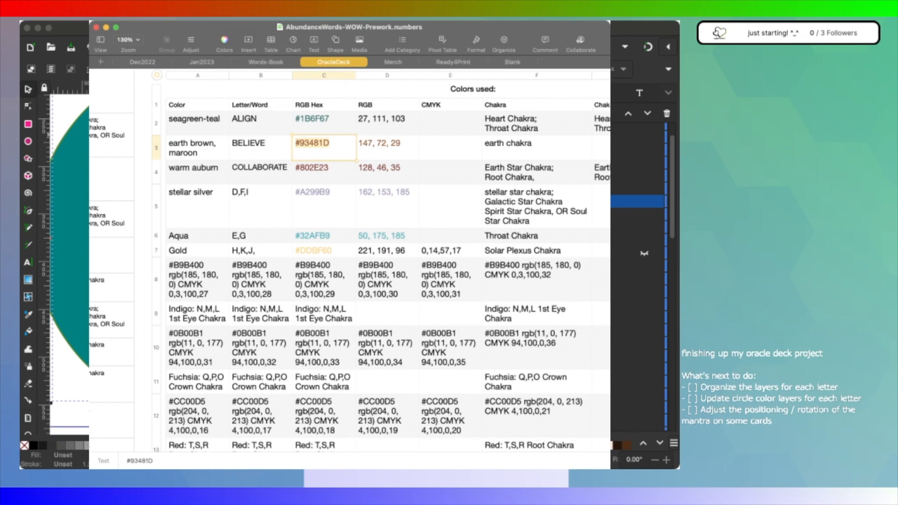
{"action": "key", "text": "super+Tab"}
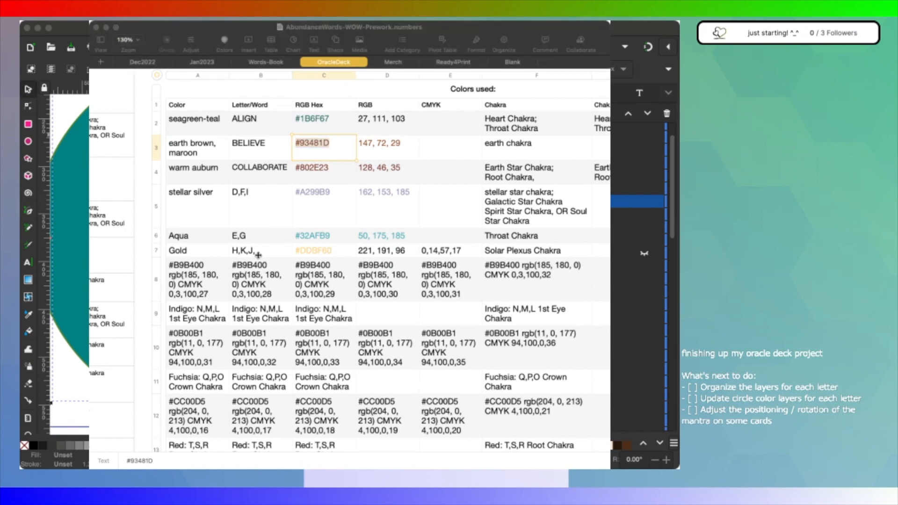
{"action": "left_click", "coordinate": [67, 210]}
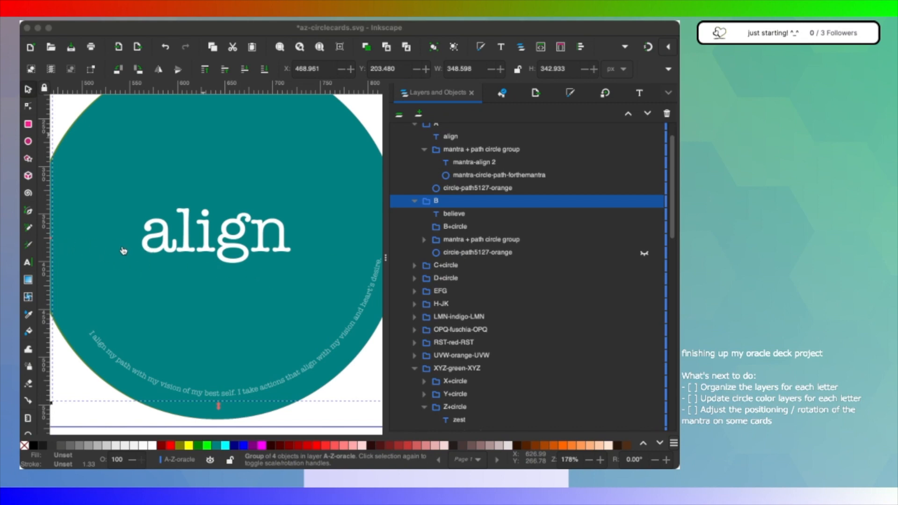
{"action": "left_click", "coordinate": [347, 260]}
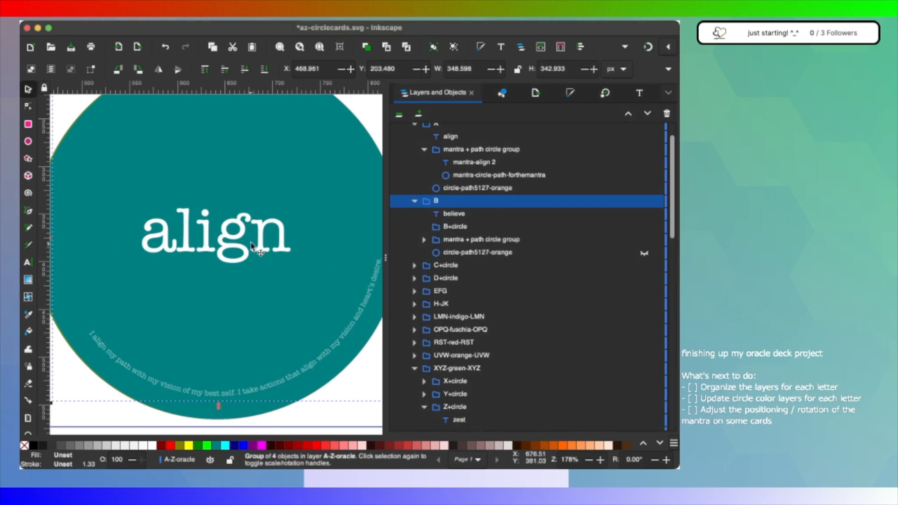
Step: Hide the A, C+circle, D+circle, EFG and H-JK groups and keep the LMN-indigo-LMN group collapsed
{"action": "scroll", "coordinate": [642, 171], "scroll_direction": "up", "scroll_amount": 1}
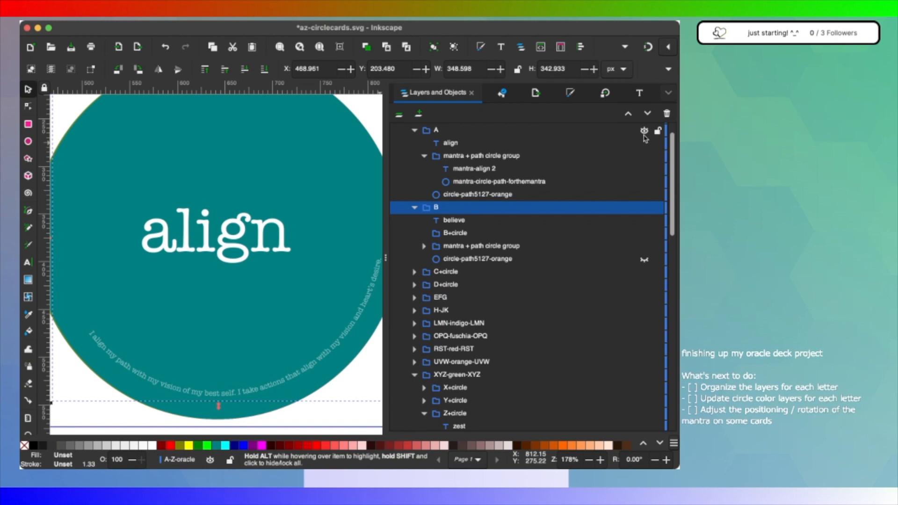
{"action": "left_click", "coordinate": [645, 131]}
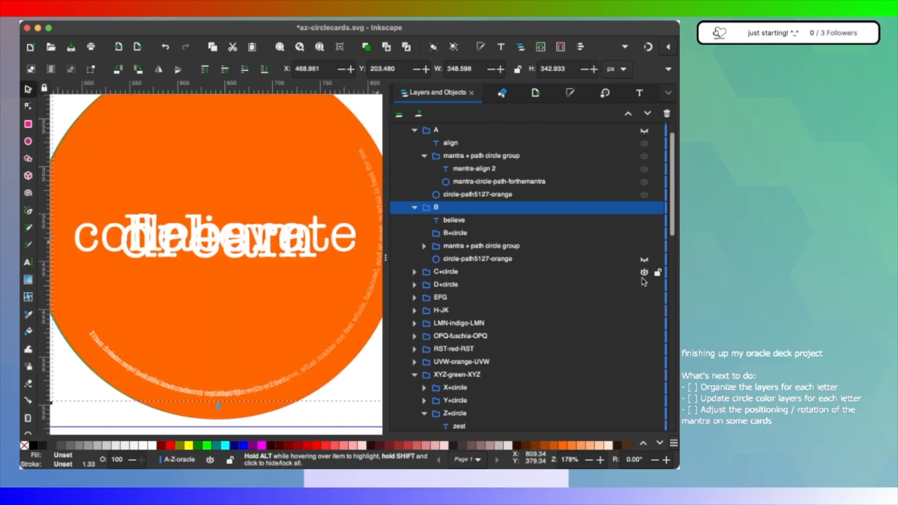
{"action": "left_click", "coordinate": [644, 273]}
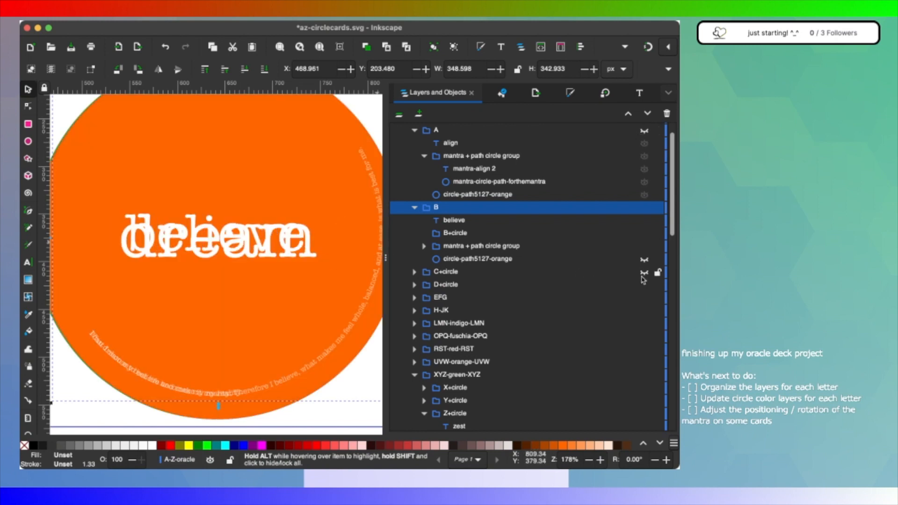
{"action": "left_click", "coordinate": [645, 285]}
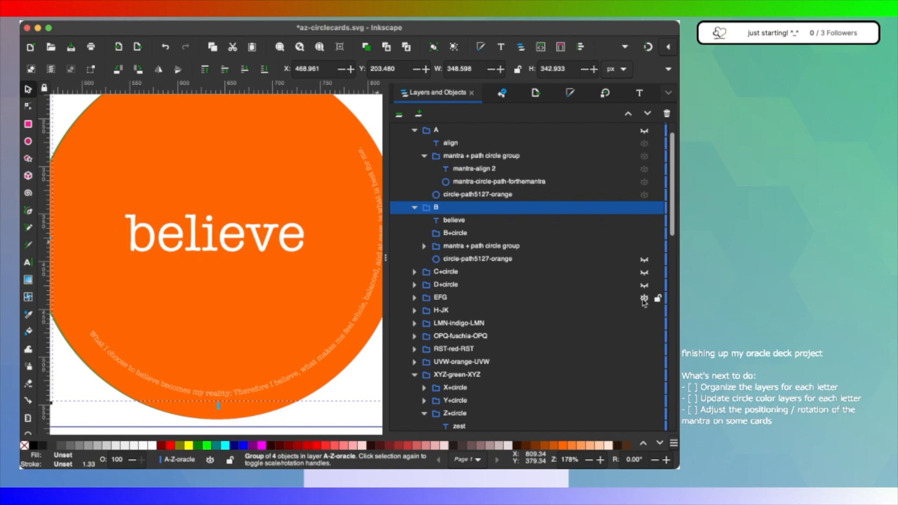
{"action": "left_click", "coordinate": [645, 298]}
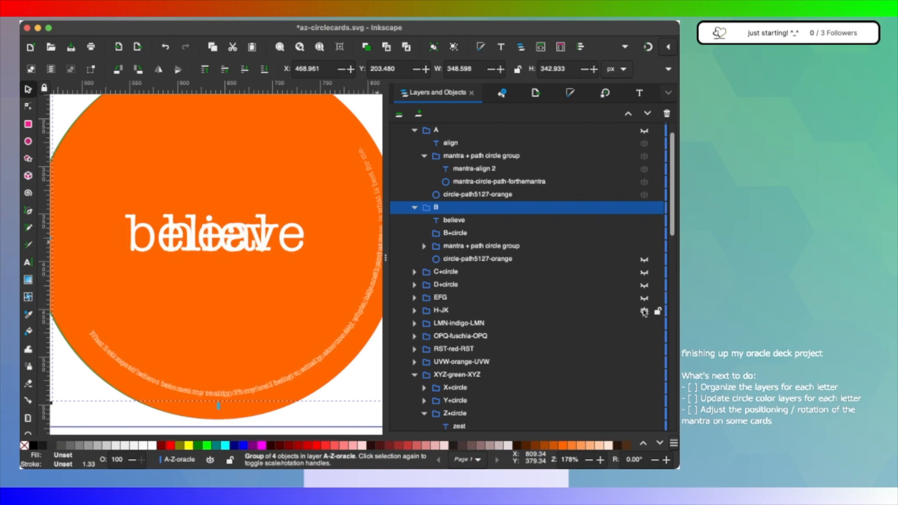
{"action": "left_click", "coordinate": [644, 310]}
{"action": "left_click", "coordinate": [482, 323]}
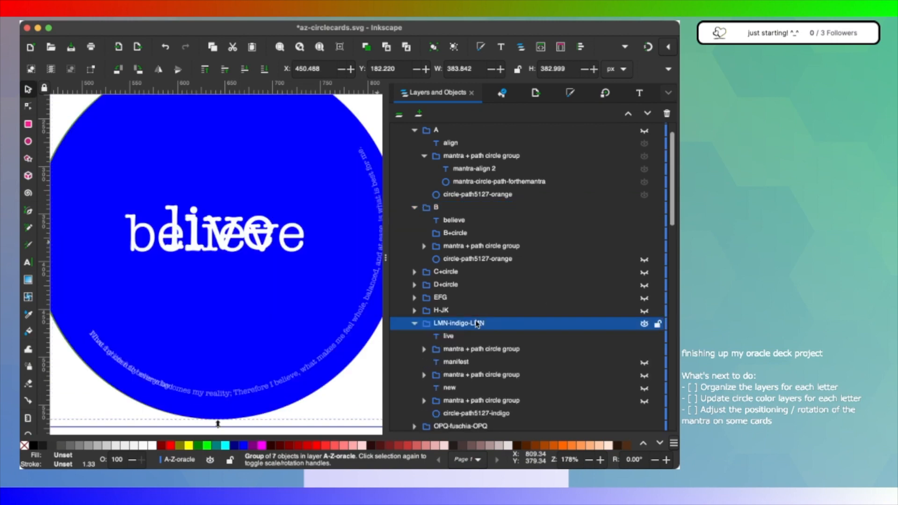
{"action": "left_click", "coordinate": [414, 324]}
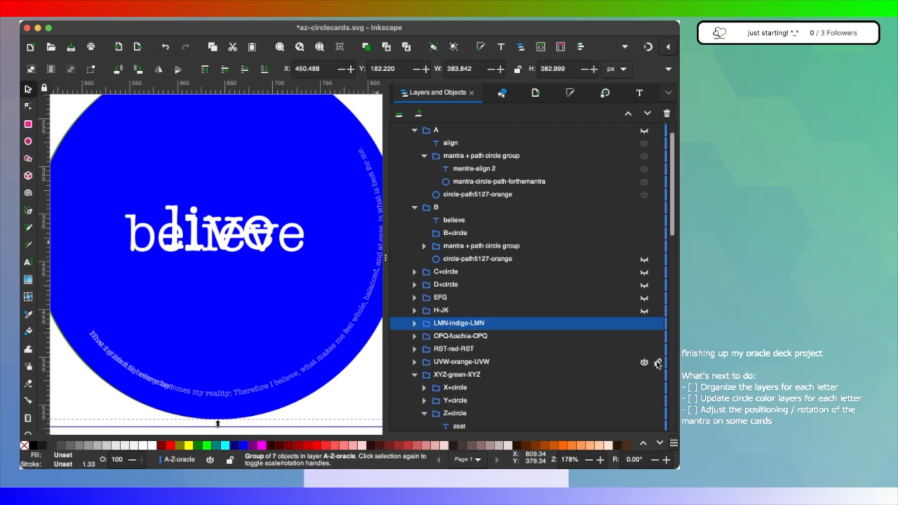
Step: Collapse group A and make the orange circle inside group B visible
{"action": "left_click", "coordinate": [466, 184]}
{"action": "left_click", "coordinate": [470, 196]}
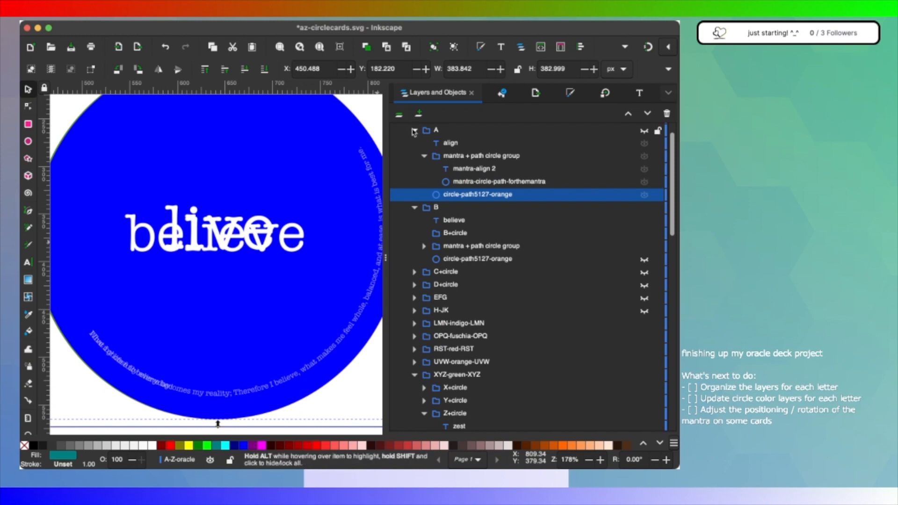
{"action": "left_click", "coordinate": [414, 131]}
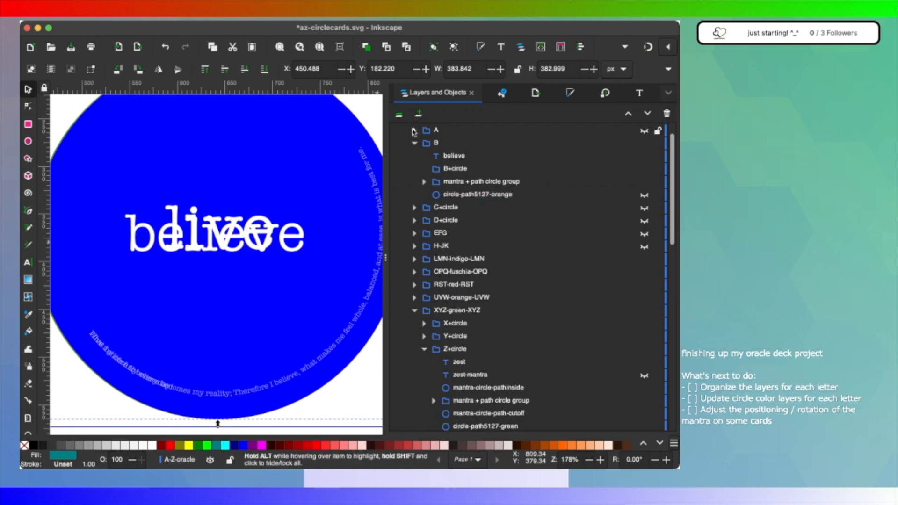
{"action": "left_click", "coordinate": [492, 199]}
{"action": "left_click", "coordinate": [646, 197]}
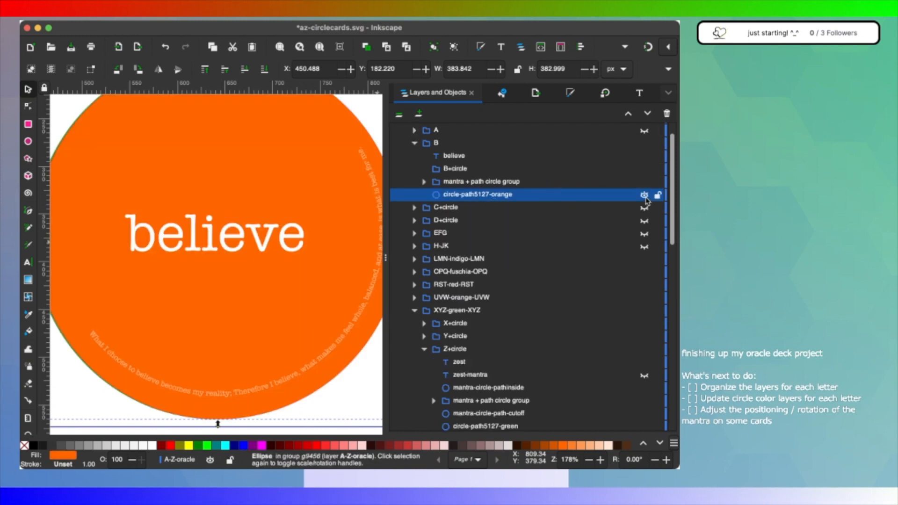
Step: Rename the circle in group B as "circle-path5127-#93481D earth brown"
{"action": "double_click", "coordinate": [486, 195]}
{"action": "left_click", "coordinate": [512, 195]}
{"action": "key", "text": "Return"}
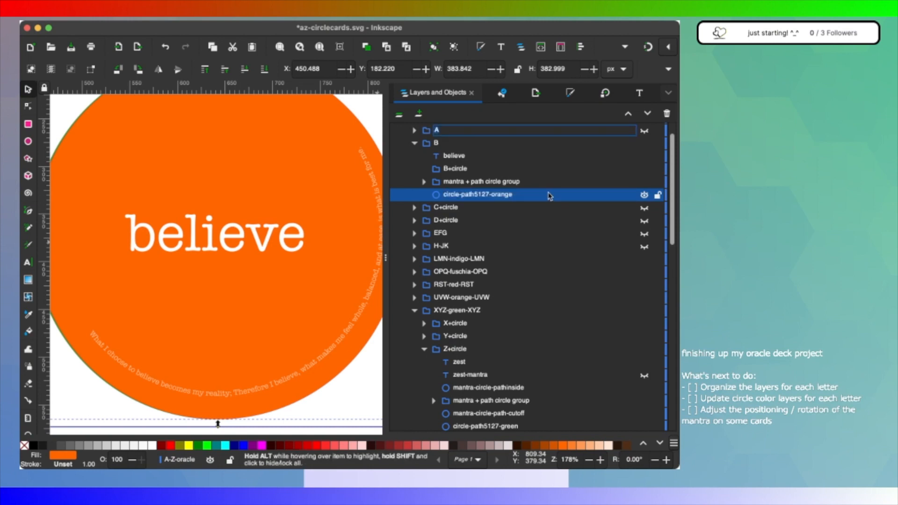
{"action": "double_click", "coordinate": [549, 195]}
{"action": "key", "text": "End"}
{"action": "key", "text": "BackSpace"}
{"action": "key", "text": "BackSpace"}
{"action": "key", "text": "BackSpace"}
{"action": "key", "text": "BackSpace"}
{"action": "key", "text": "BackSpace"}
{"action": "key", "text": "BackSpace"}
{"action": "type", "text": "#93481D"}
{"action": "key", "text": "Return"}
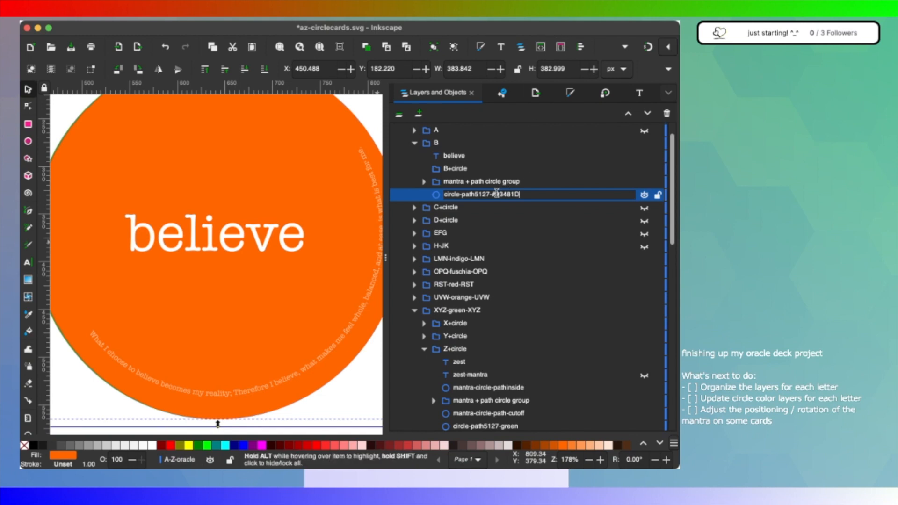
{"action": "type", "text": "ea"}
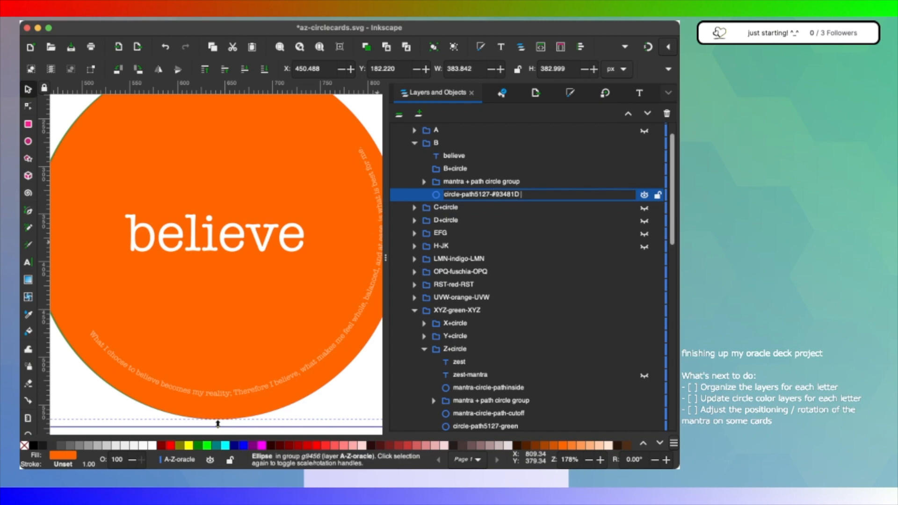
{"action": "type", "text": "rth brown"}
{"action": "key", "text": "BackSpace"}
{"action": "key", "text": "BackSpace"}
{"action": "key", "text": "BackSpace"}
{"action": "type", "text": "own"}
{"action": "key", "text": "Return"}
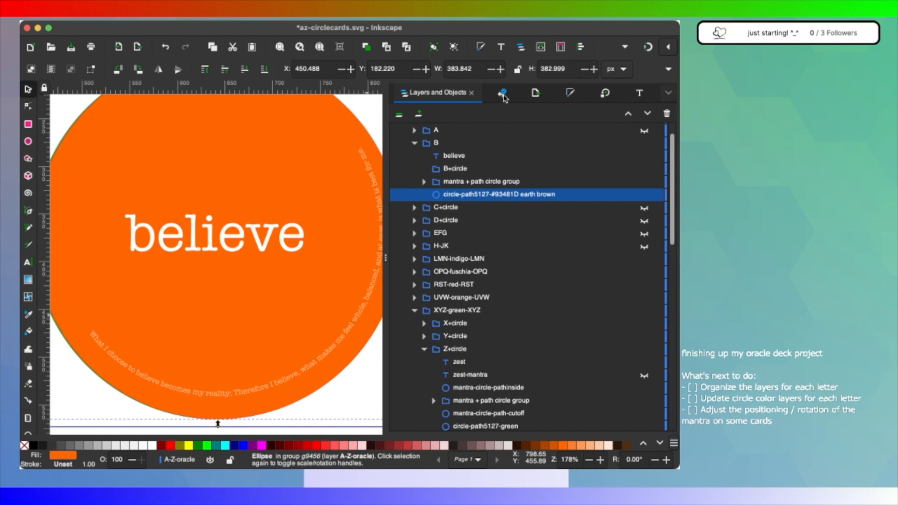
Step: Set the believe circle's flat fill to hex 93481D and switch its color mode to CMYK
{"action": "left_click", "coordinate": [536, 93]}
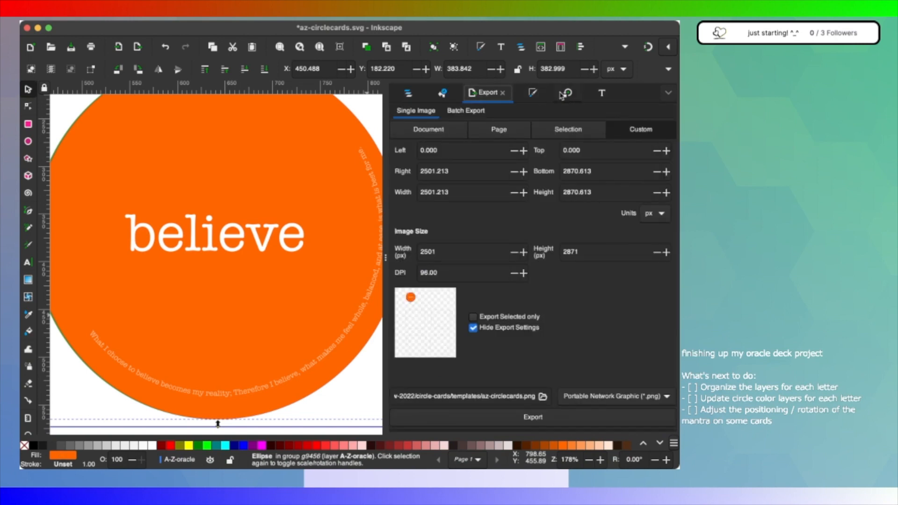
{"action": "left_click", "coordinate": [565, 94]}
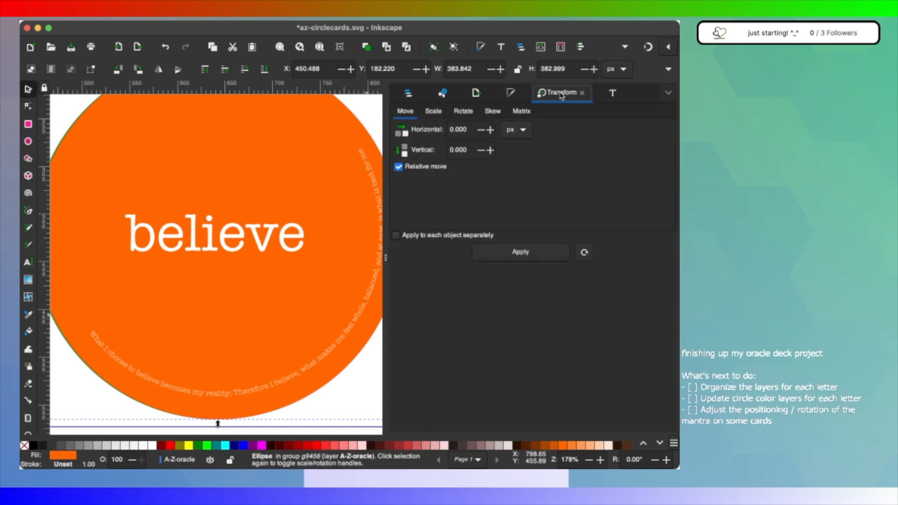
{"action": "left_click", "coordinate": [513, 94]}
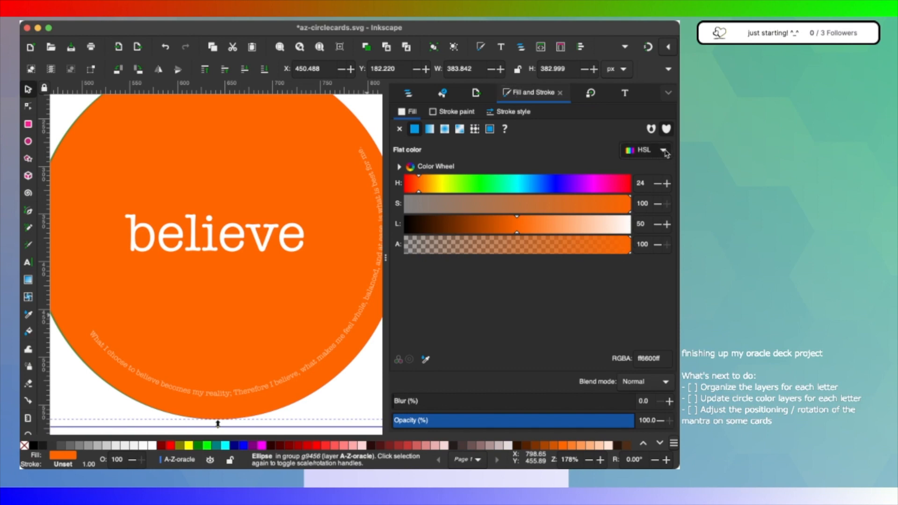
{"action": "left_click", "coordinate": [659, 177]}
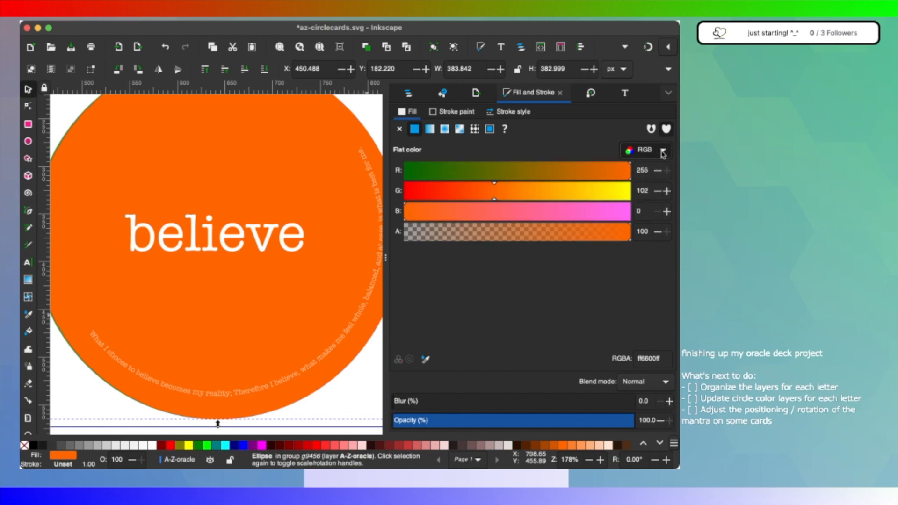
{"action": "double_click", "coordinate": [649, 360]}
{"action": "type", "text": "93481D"}
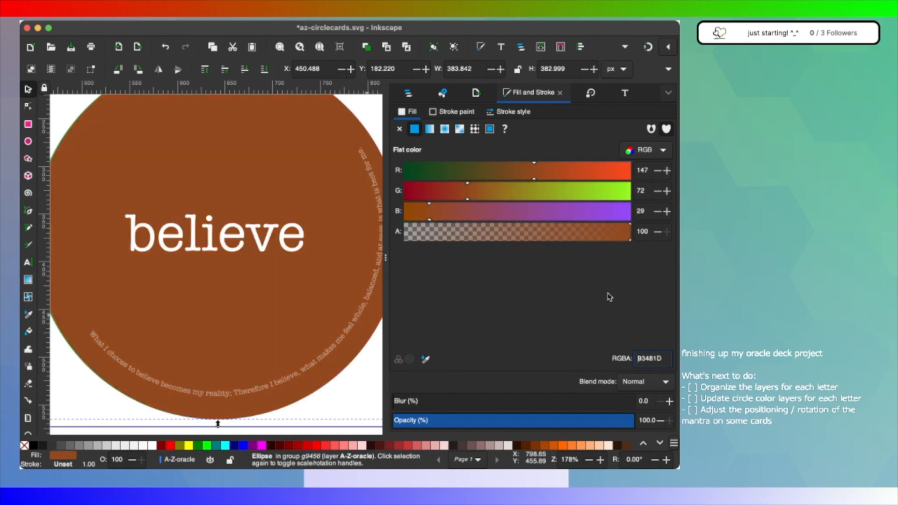
{"action": "left_click", "coordinate": [660, 152]}
{"action": "left_click", "coordinate": [656, 163]}
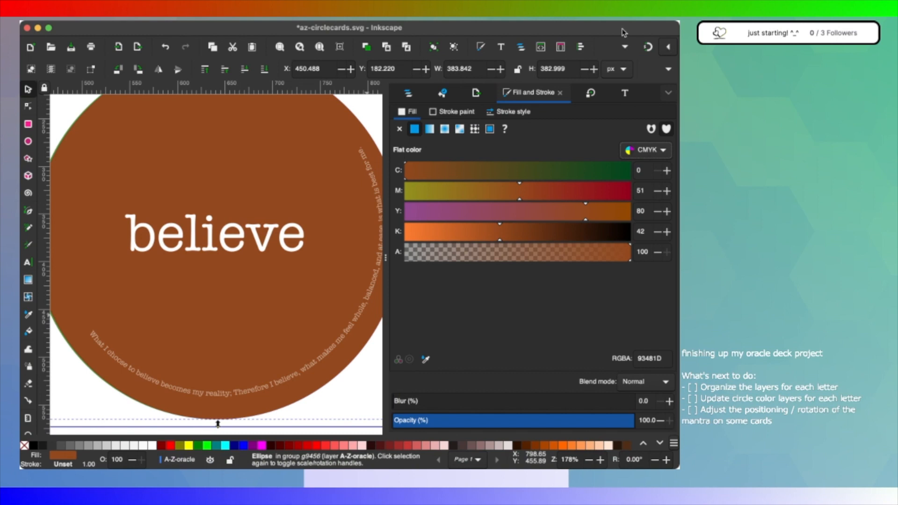
Step: Shrink the spreadsheet view and move it clear of the Inkscape fill values, so both can be read together
{"action": "left_click", "coordinate": [221, 84]}
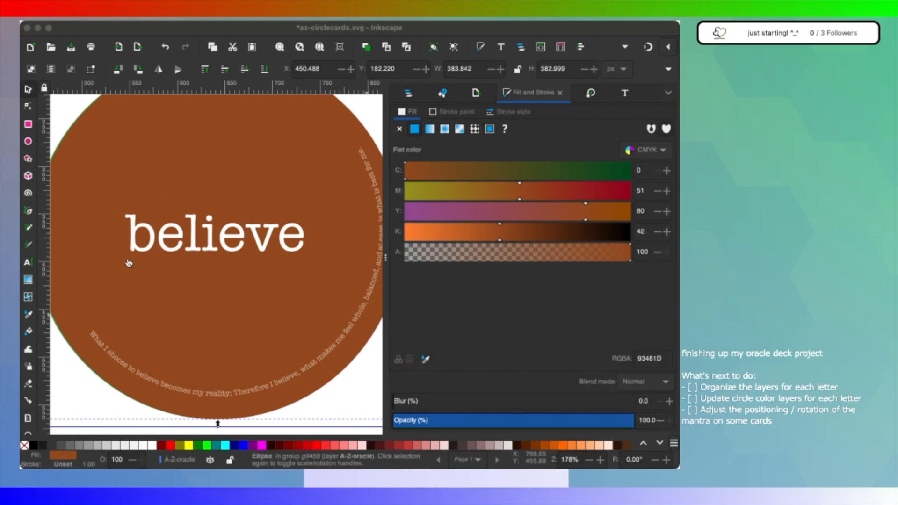
{"action": "key", "text": "super+Tab"}
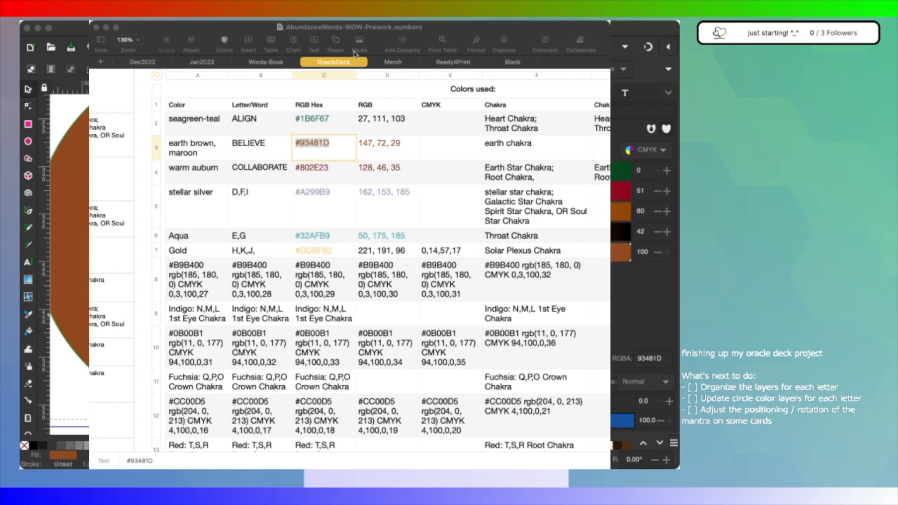
{"action": "key", "text": "super+Tab"}
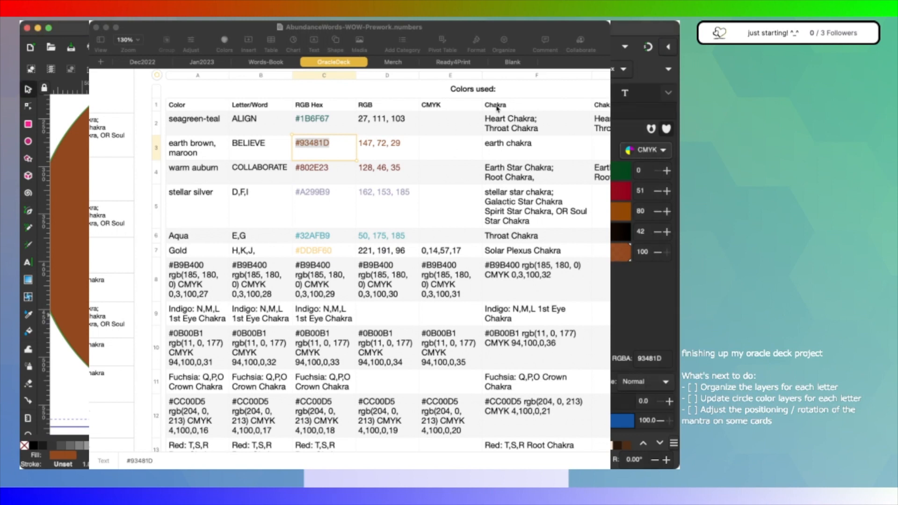
{"action": "left_click", "coordinate": [355, 53]}
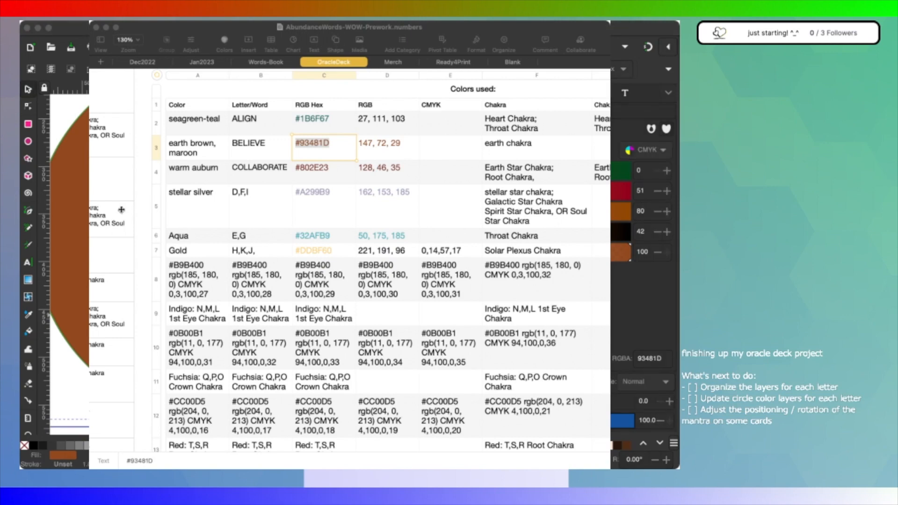
{"action": "left_click_drag", "start_coordinate": [120, 207], "coordinate": [265, 213]}
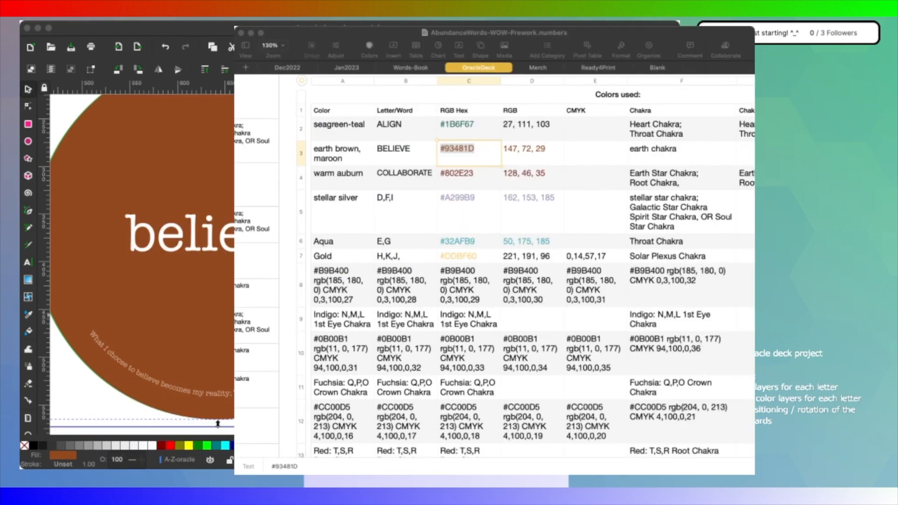
{"action": "left_click_drag", "start_coordinate": [234, 26], "coordinate": [419, 154]}
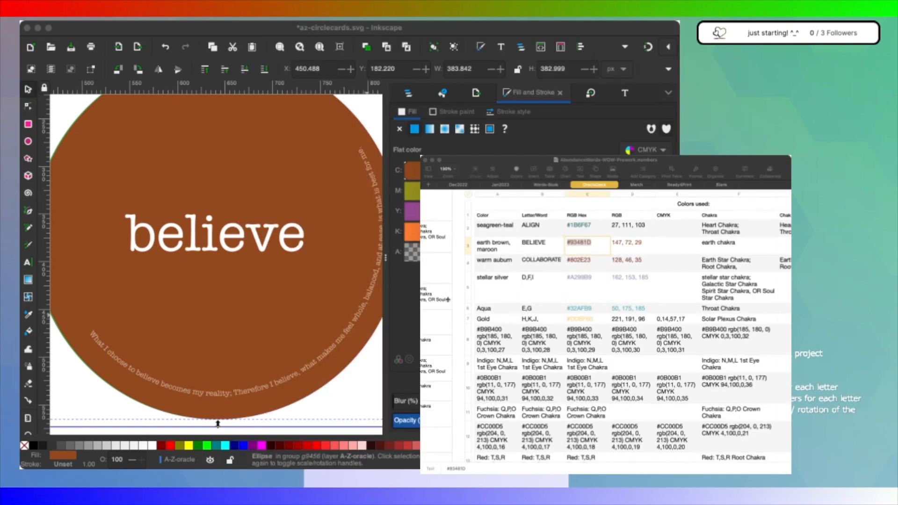
{"action": "left_click_drag", "start_coordinate": [448, 299], "coordinate": [168, 225]}
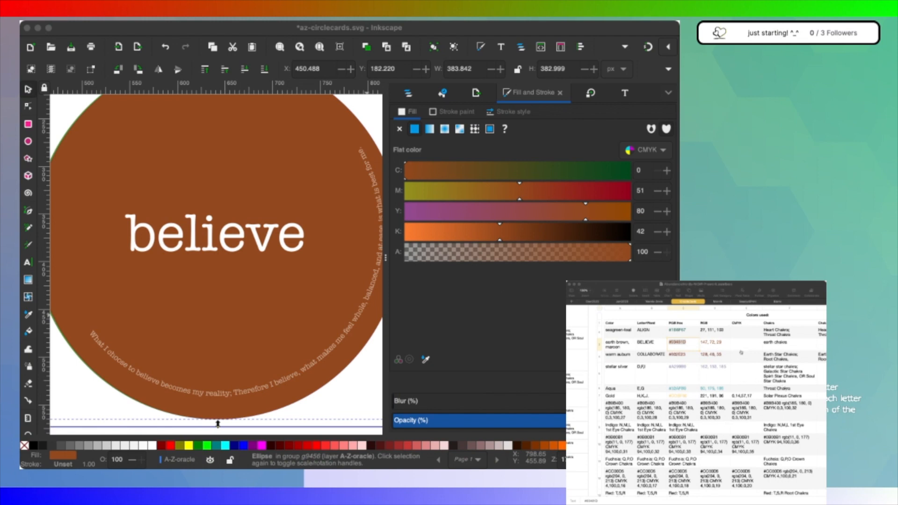
{"action": "key", "text": "super+Tab"}
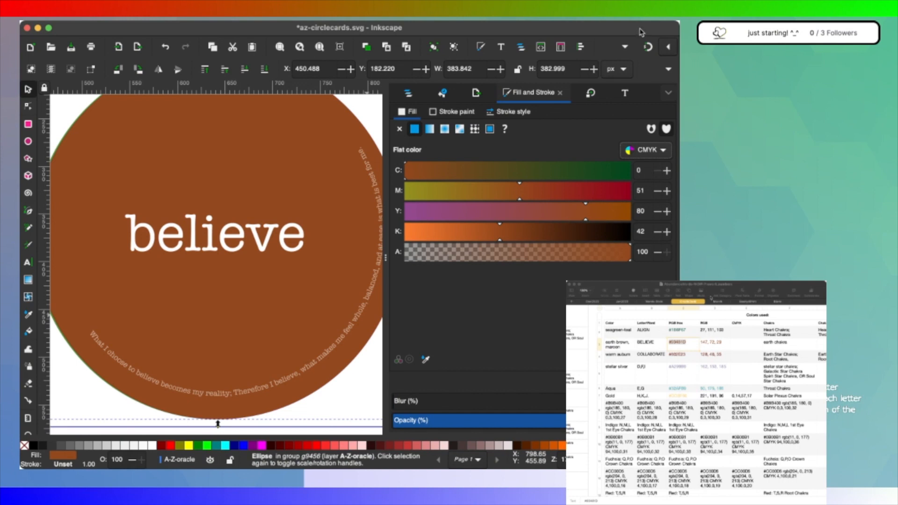
{"action": "left_click", "coordinate": [764, 285]}
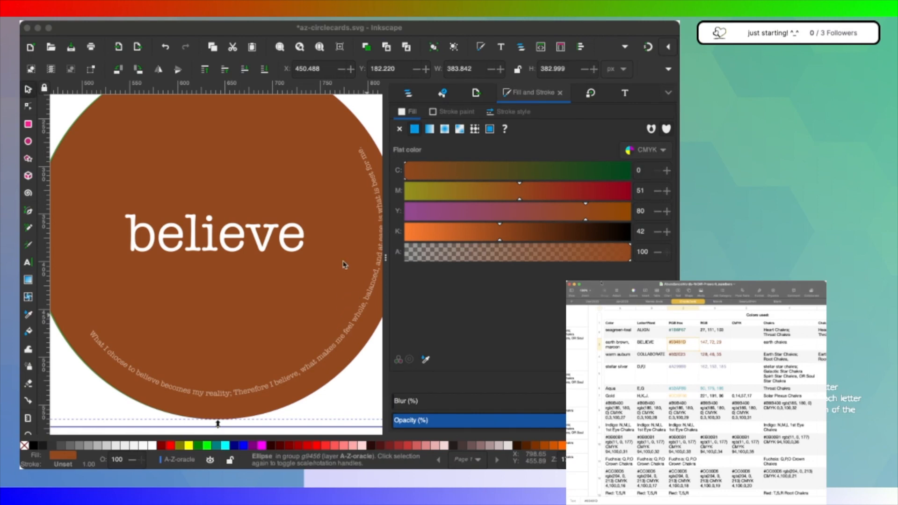
Step: Record the CMYK values 0, 51, 80, 42 for BELIEVE in the spreadsheet and return to Inkscape
{"action": "left_click", "coordinate": [740, 346]}
{"action": "type", "text": "0, 51, 80, 4"}
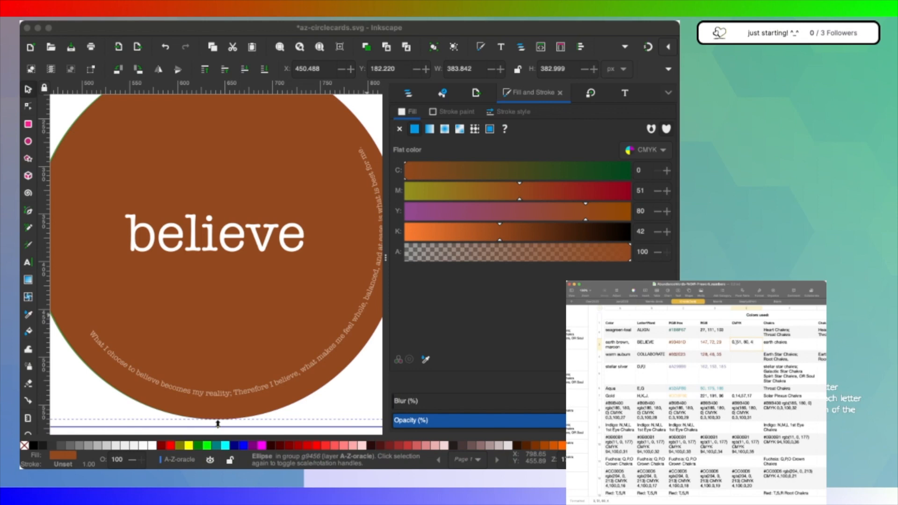
{"action": "type", "text": "100"}
{"action": "left_click", "coordinate": [468, 150]}
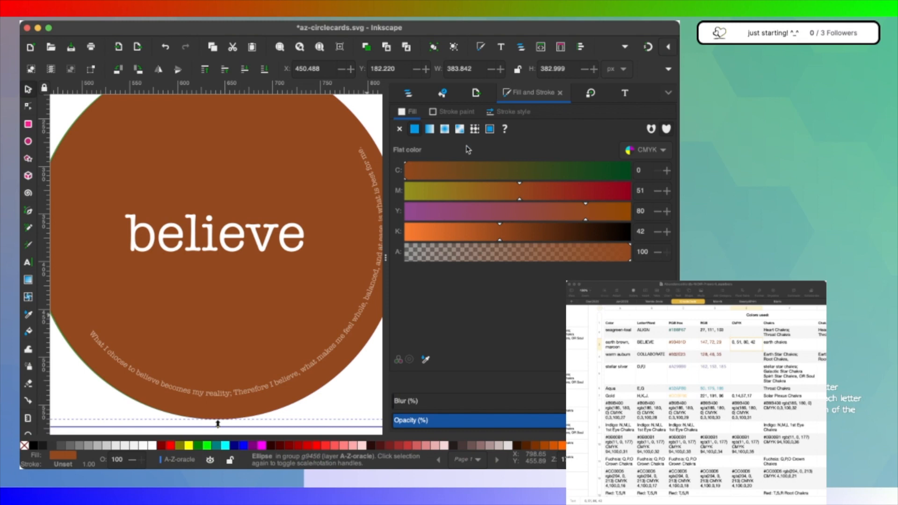
Step: Expand group A in the layer tree and make it visible
{"action": "left_click", "coordinate": [408, 93]}
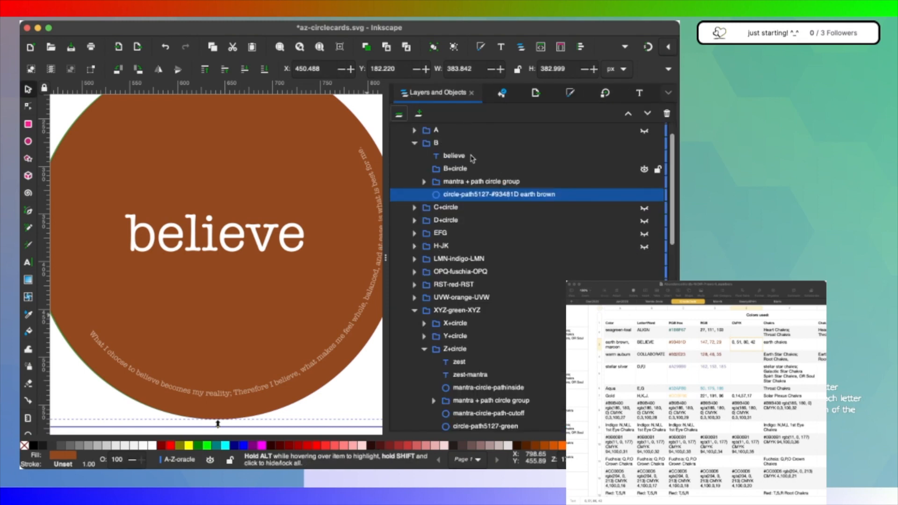
{"action": "left_click", "coordinate": [415, 130]}
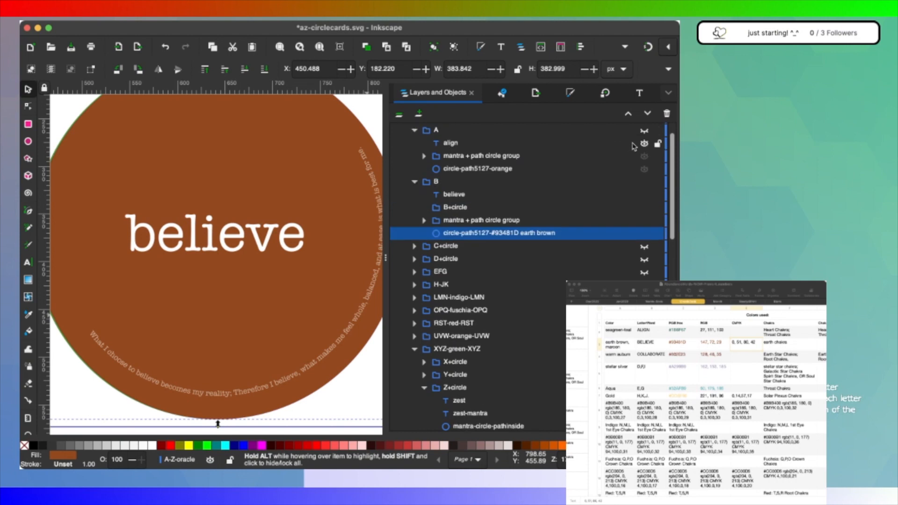
{"action": "left_click", "coordinate": [645, 132]}
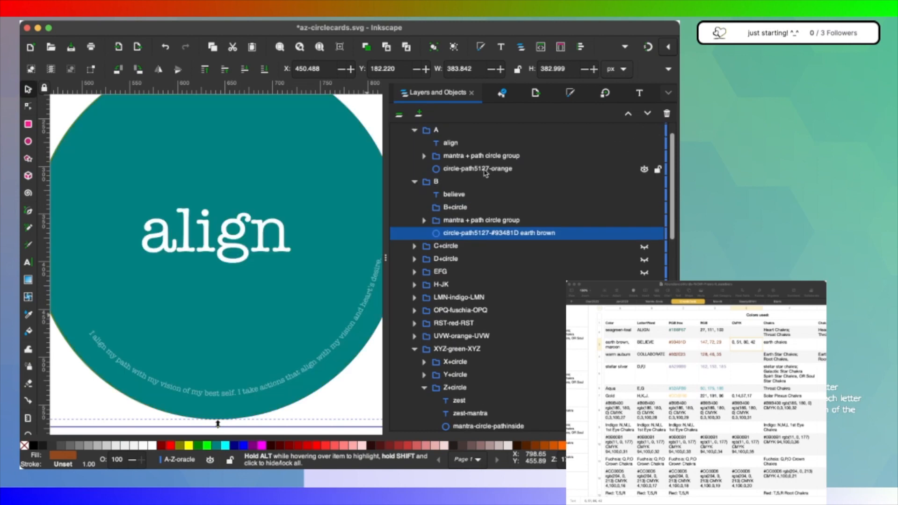
{"action": "left_click", "coordinate": [487, 169]}
{"action": "left_click", "coordinate": [507, 169]}
{"action": "left_click", "coordinate": [524, 169]}
{"action": "key", "text": "BackSpace"}
{"action": "key", "text": "BackSpace"}
{"action": "key", "text": "BackSpace"}
{"action": "key", "text": "BackSpace"}
{"action": "key", "text": "BackSpace"}
{"action": "key", "text": "BackSpace"}
{"action": "type", "text": "teal"}
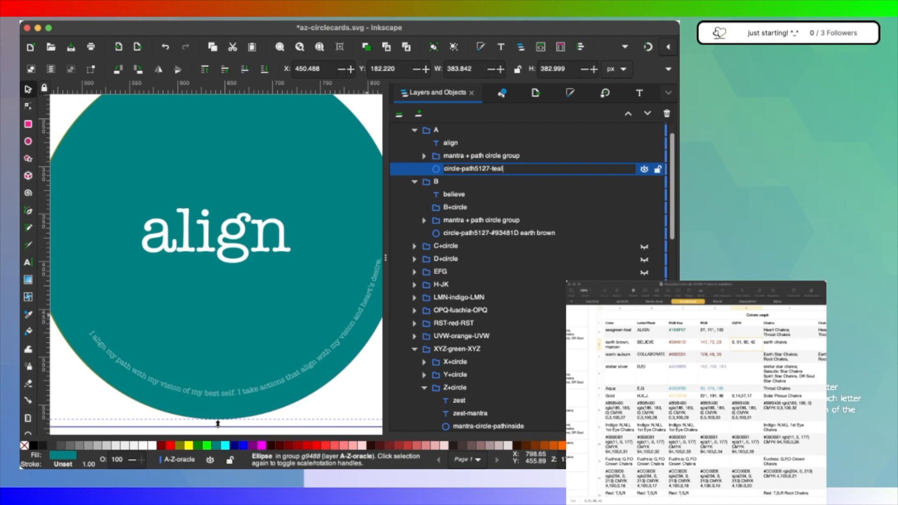
Step: Copy ALIGN's hex value from the spreadsheet and rename the circle in group A as "circle-path5127-teal #1B6F67"
{"action": "left_click", "coordinate": [756, 335]}
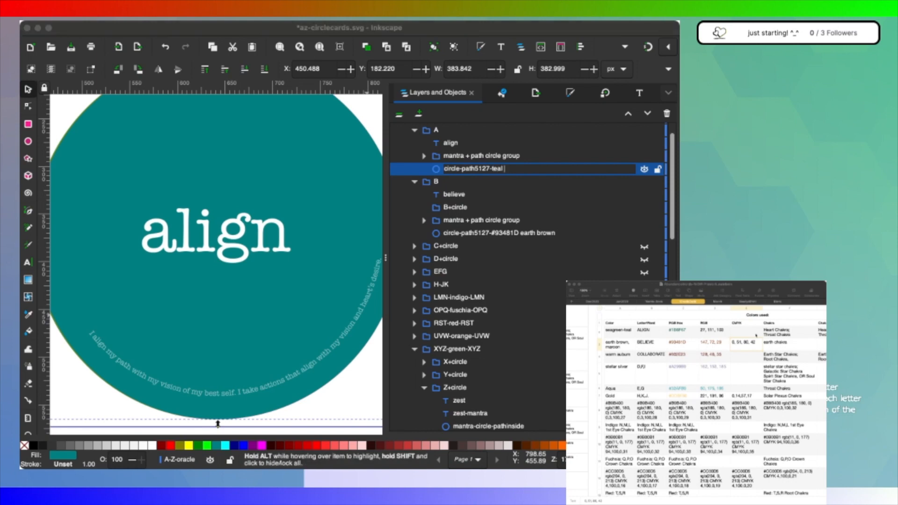
{"action": "left_click", "coordinate": [679, 329]}
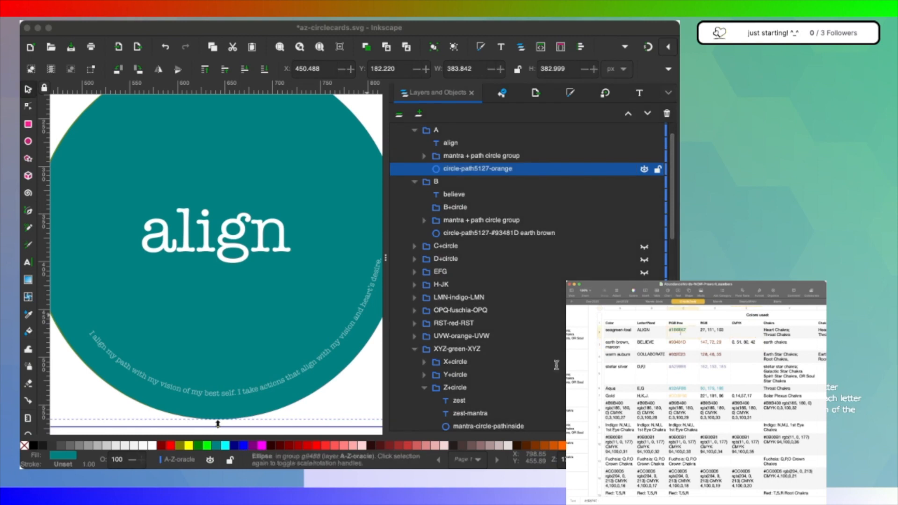
{"action": "left_click", "coordinate": [538, 168]}
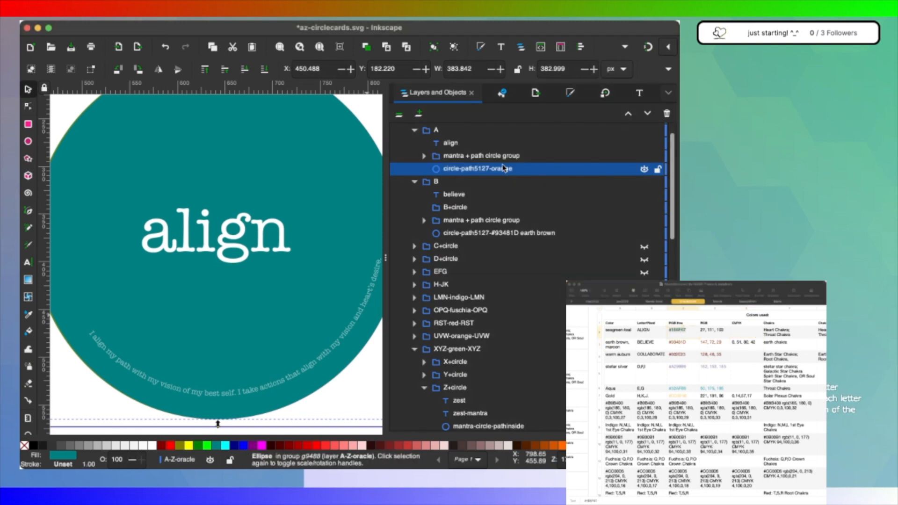
{"action": "left_click", "coordinate": [514, 167]}
{"action": "left_click", "coordinate": [514, 168]}
{"action": "key", "text": "BackSpace"}
{"action": "key", "text": "BackSpace"}
{"action": "key", "text": "BackSpace"}
{"action": "key", "text": "BackSpace"}
{"action": "key", "text": "BackSpace"}
{"action": "key", "text": "BackSpace"}
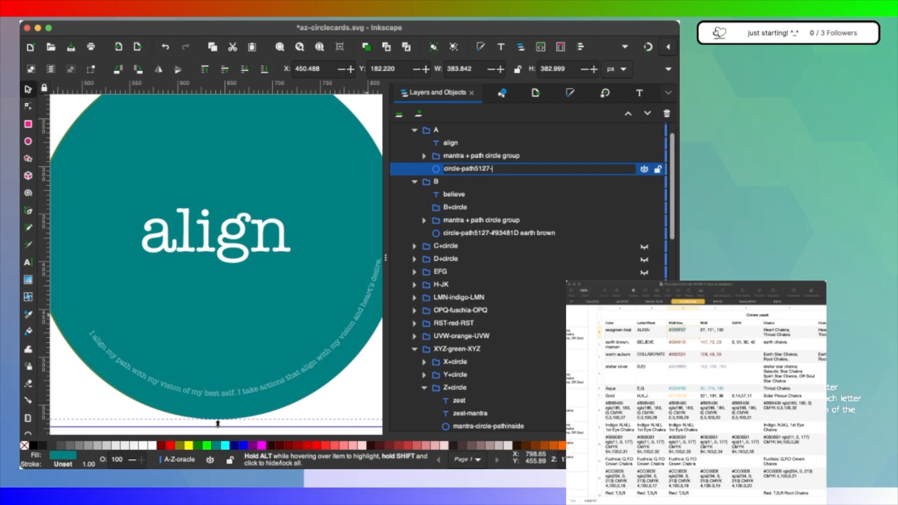
{"action": "type", "text": "teal"}
{"action": "key", "text": "Return"}
{"action": "left_click", "coordinate": [517, 169]}
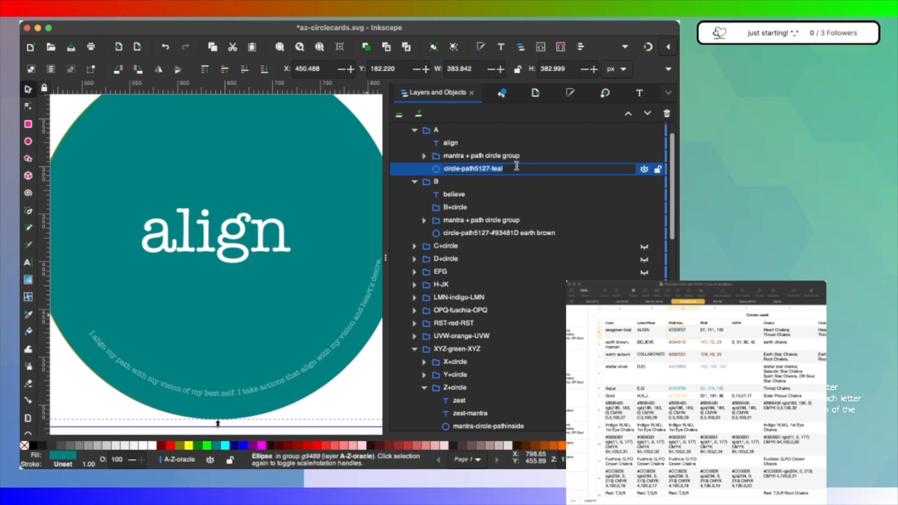
{"action": "left_click", "coordinate": [529, 169]}
{"action": "type", "text": "#1B6F67"}
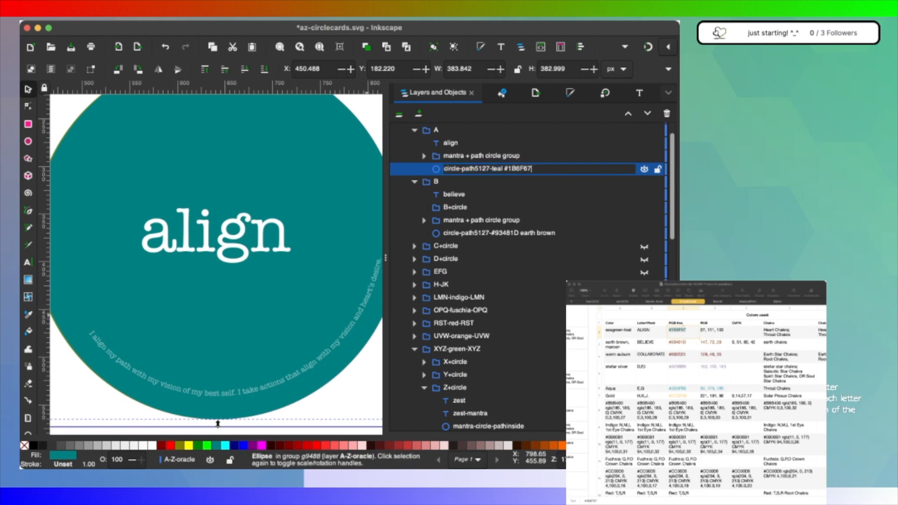
{"action": "key", "text": "Return"}
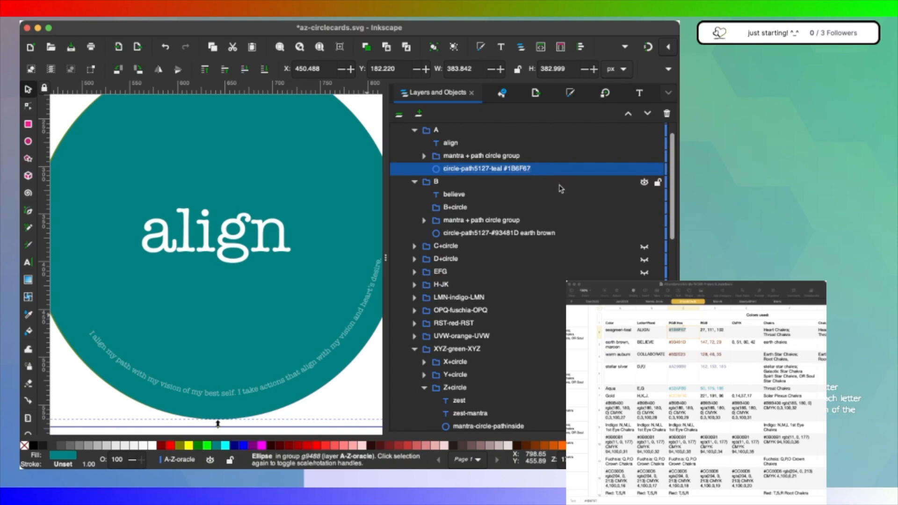
Step: Set the flat fill of the teal circle in group A to hex 1B6F67
{"action": "left_click", "coordinate": [537, 233]}
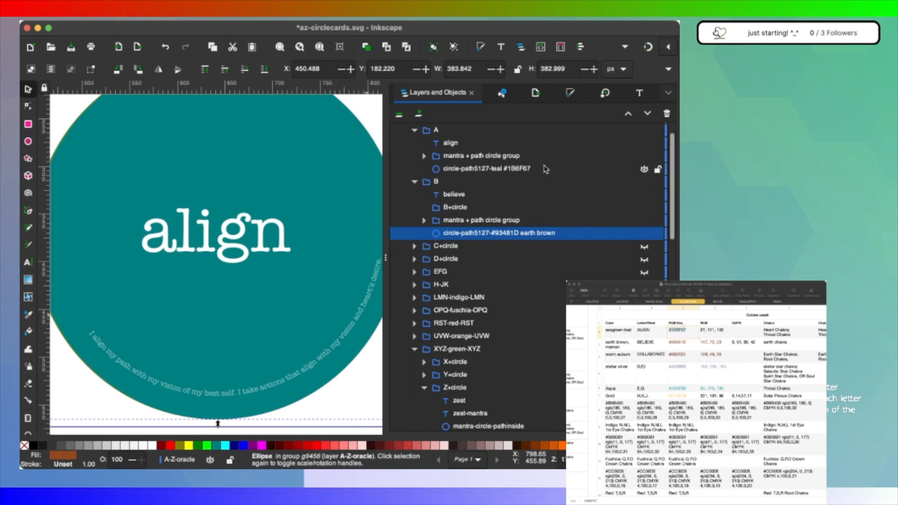
{"action": "left_click", "coordinate": [541, 170]}
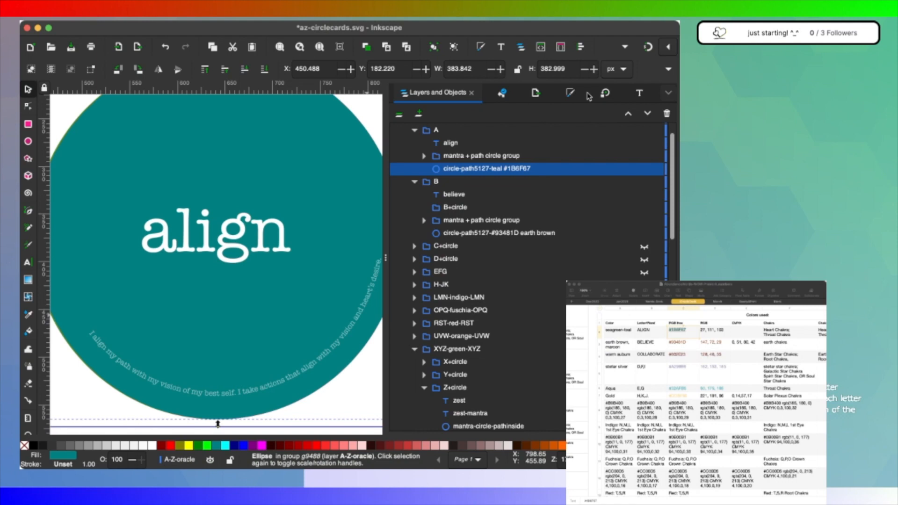
{"action": "left_click", "coordinate": [570, 93]}
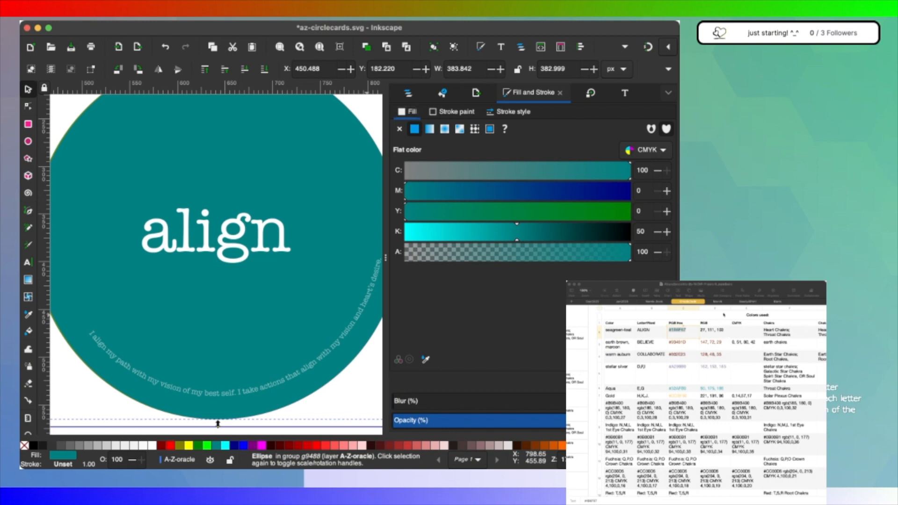
{"action": "type", "text": "#1B6F67"}
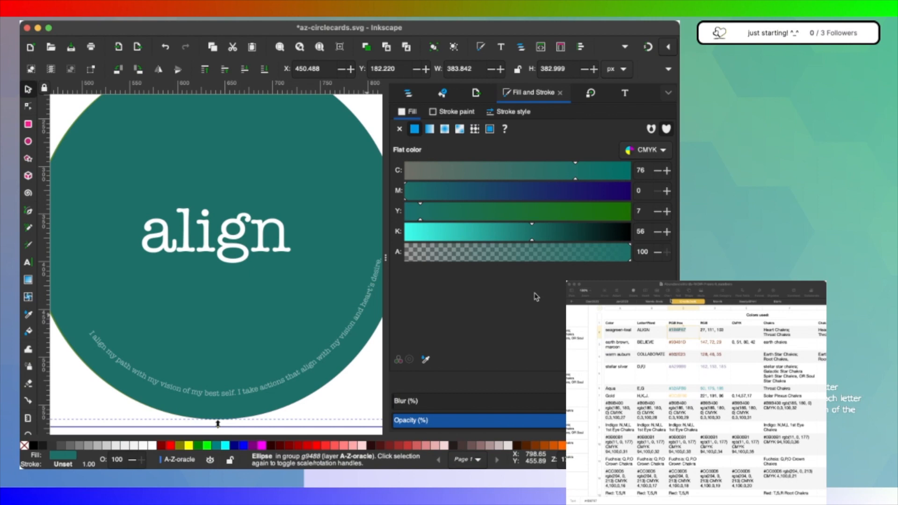
Step: Undo and redo the align circle's fill change for comparison, and check its RGB values before returning to CMYK mode
{"action": "key", "text": "super+z"}
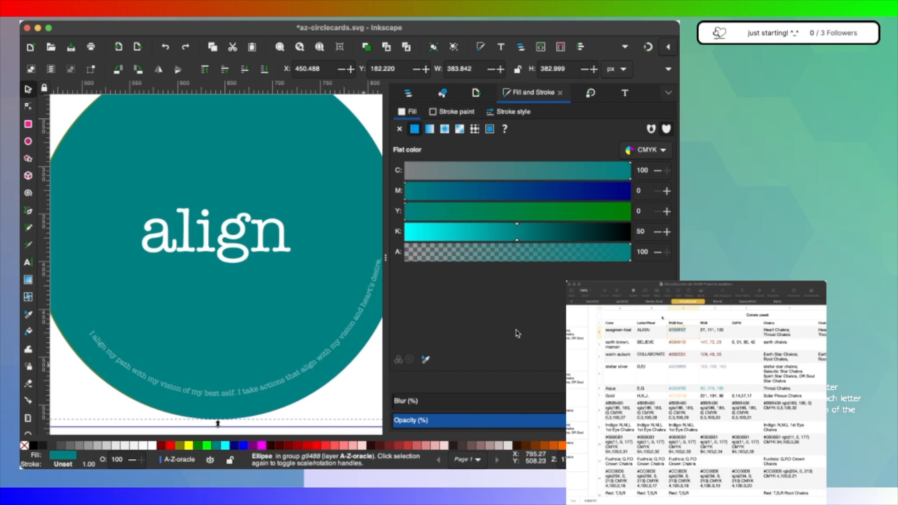
{"action": "key", "text": "super+shift+z"}
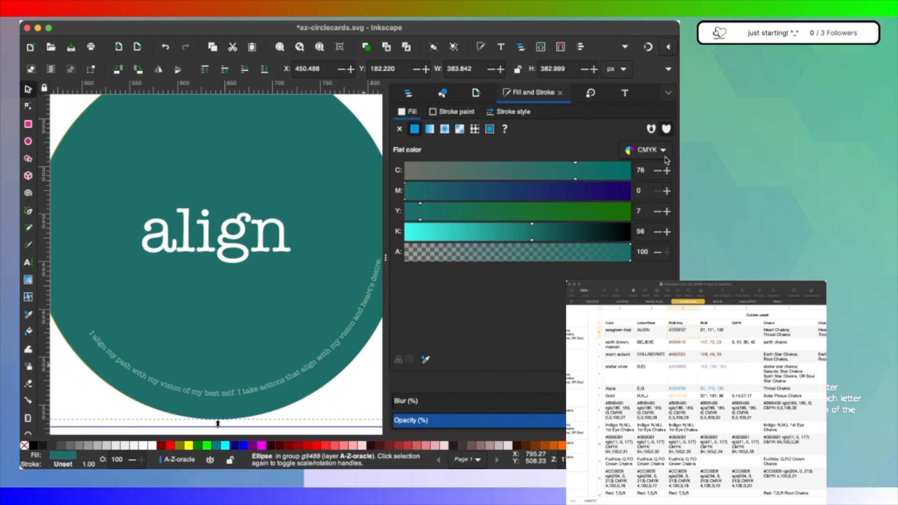
{"action": "left_click", "coordinate": [654, 136]}
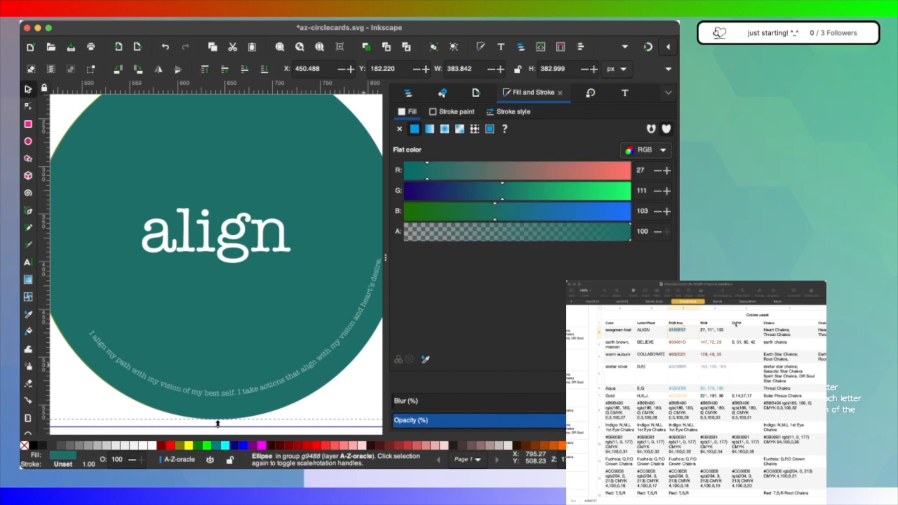
{"action": "left_click", "coordinate": [664, 150]}
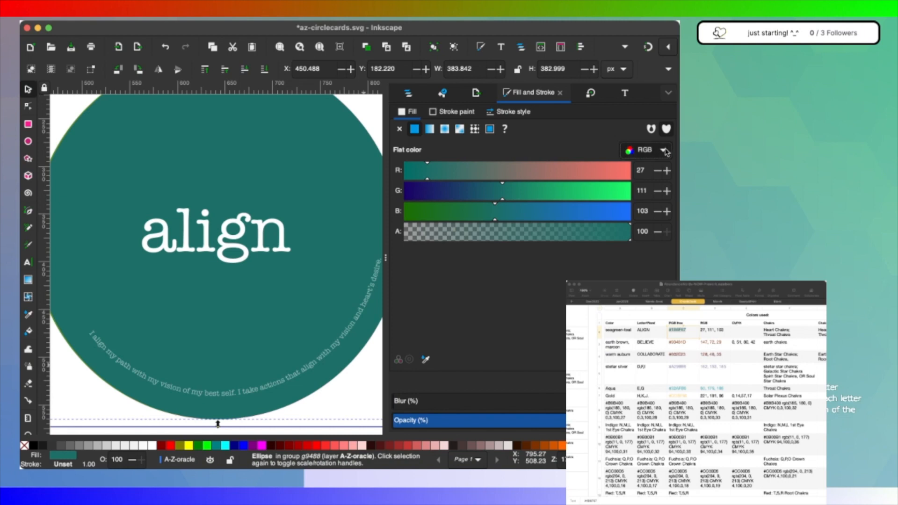
{"action": "left_click", "coordinate": [654, 166]}
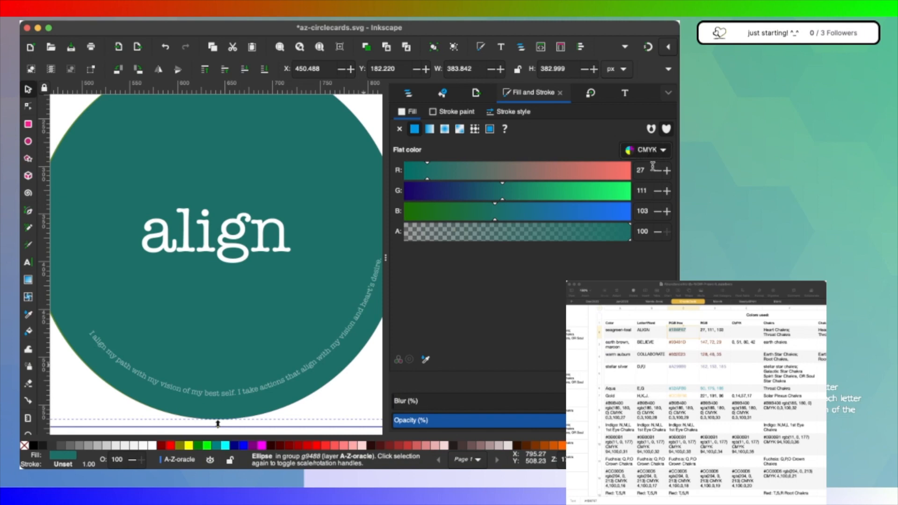
Step: Record the CMYK values 76, 0, 7, 56 for ALIGN in the spreadsheet and return to Inkscape
{"action": "left_click", "coordinate": [738, 333]}
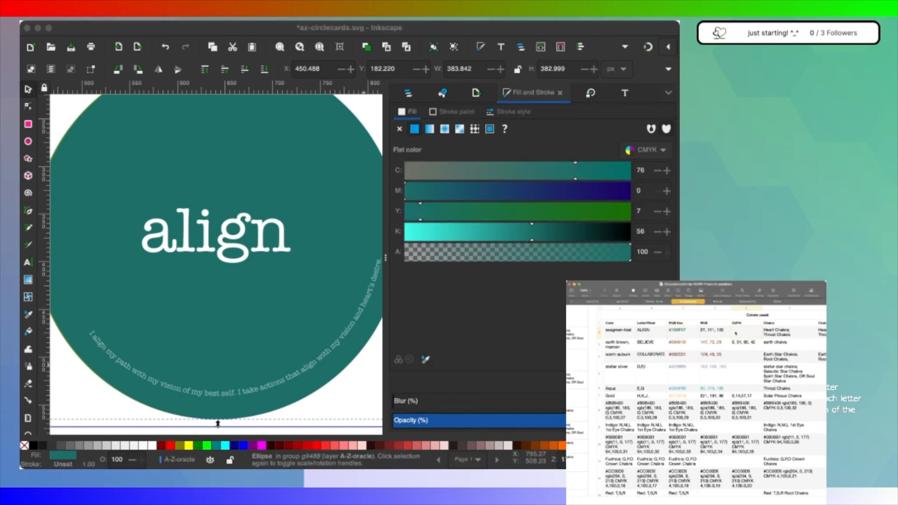
{"action": "type", "text": "7"}
{"action": "type", "text": "6, 0, 7, 56"}
{"action": "key", "text": "Return"}
{"action": "left_click", "coordinate": [532, 34]}
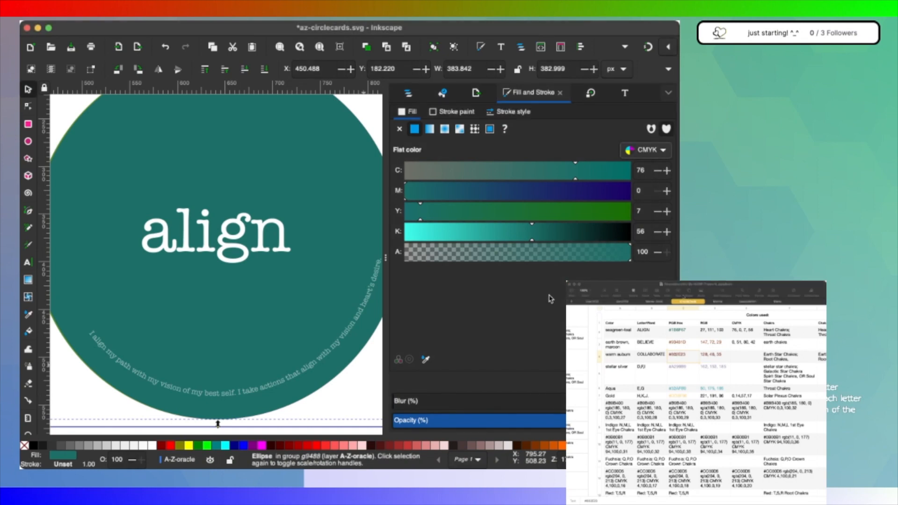
Step: Collapse groups A and B and expand C+circle, comparing its contents with those of group A
{"action": "left_click", "coordinate": [408, 96]}
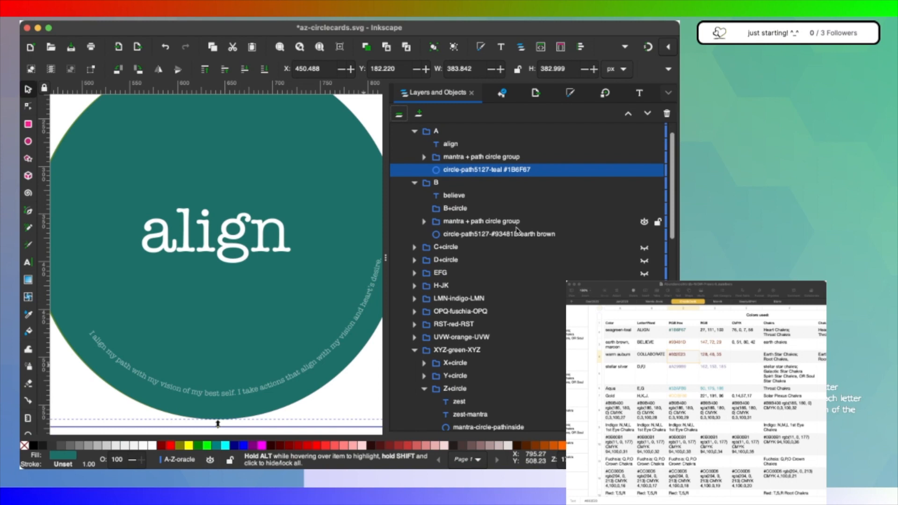
{"action": "scroll", "coordinate": [444, 168], "scroll_direction": "up", "scroll_amount": 2}
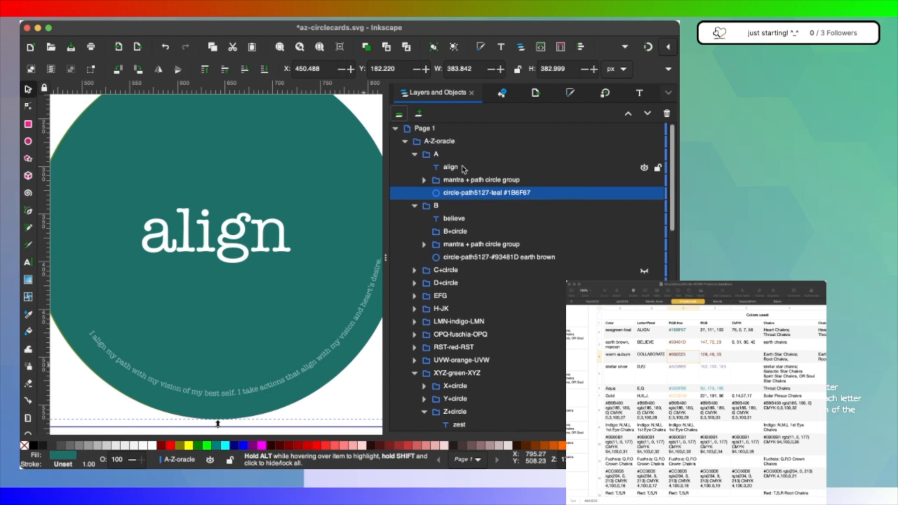
{"action": "left_click", "coordinate": [415, 156]}
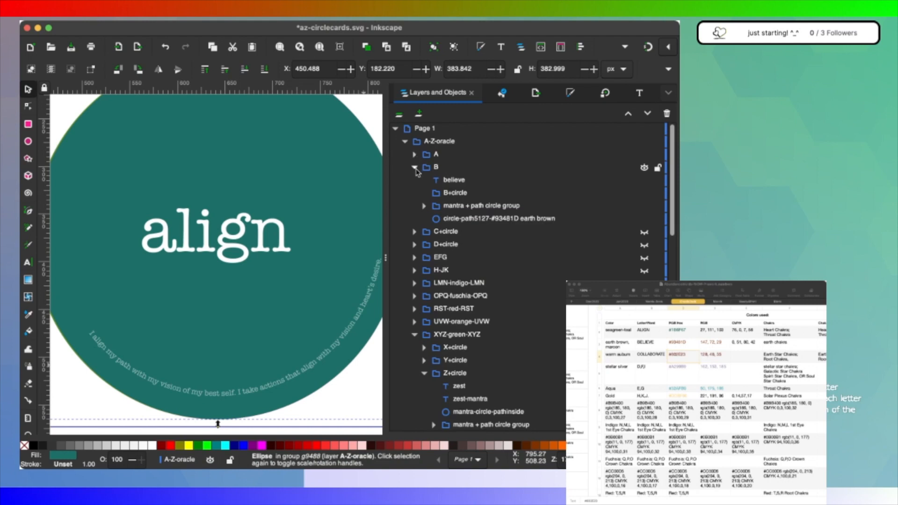
{"action": "left_click", "coordinate": [415, 168]}
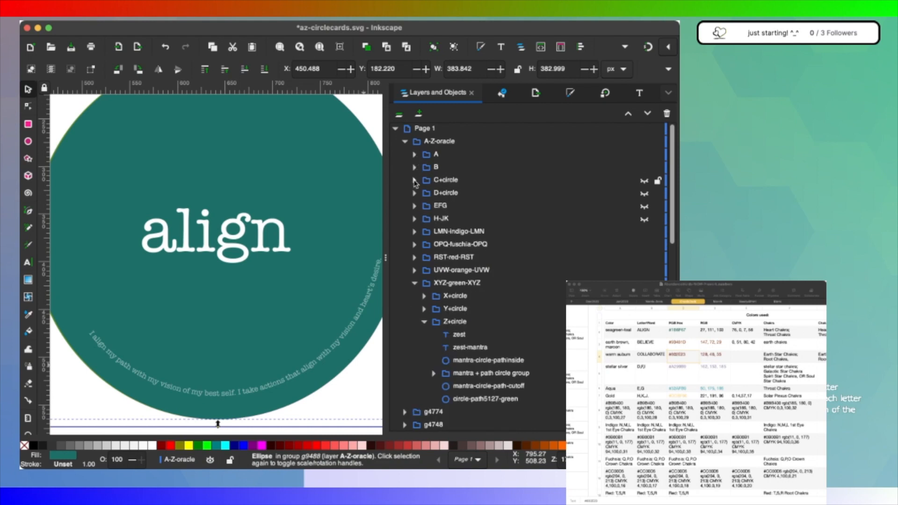
{"action": "left_click", "coordinate": [415, 181]}
{"action": "left_click", "coordinate": [415, 155]}
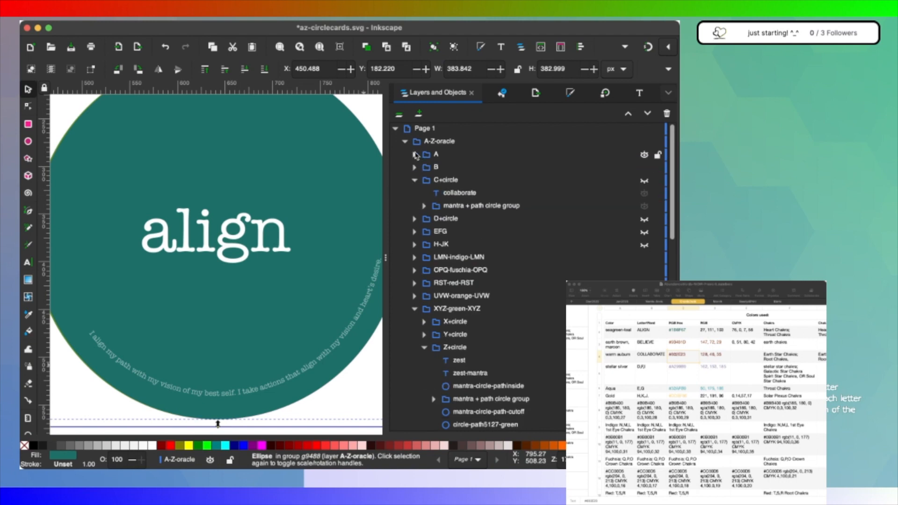
{"action": "left_click", "coordinate": [414, 181]}
{"action": "left_click", "coordinate": [414, 181]}
{"action": "left_click", "coordinate": [415, 155]}
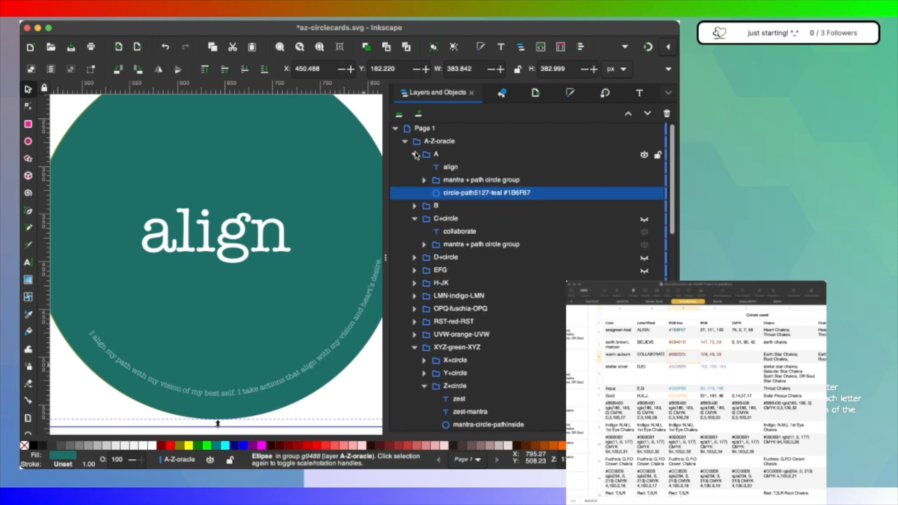
{"action": "left_click", "coordinate": [415, 155]}
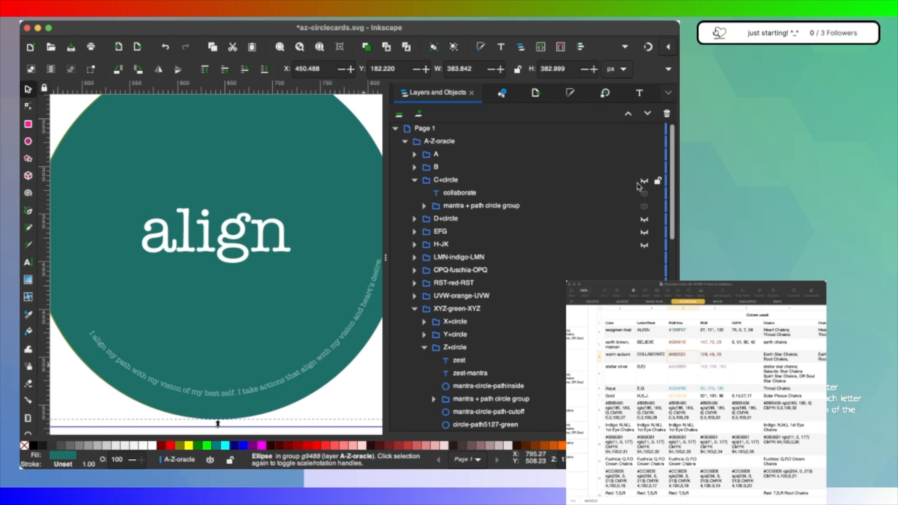
Step: Duplicate the earth brown circle in group B and move the copy into C+circle, below its mantra + path circle group
{"action": "left_click", "coordinate": [415, 168]}
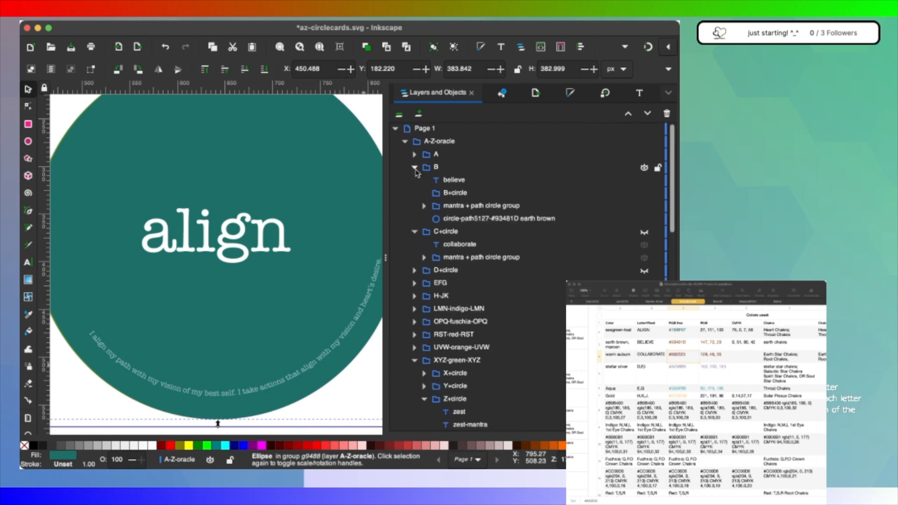
{"action": "left_click", "coordinate": [470, 218]}
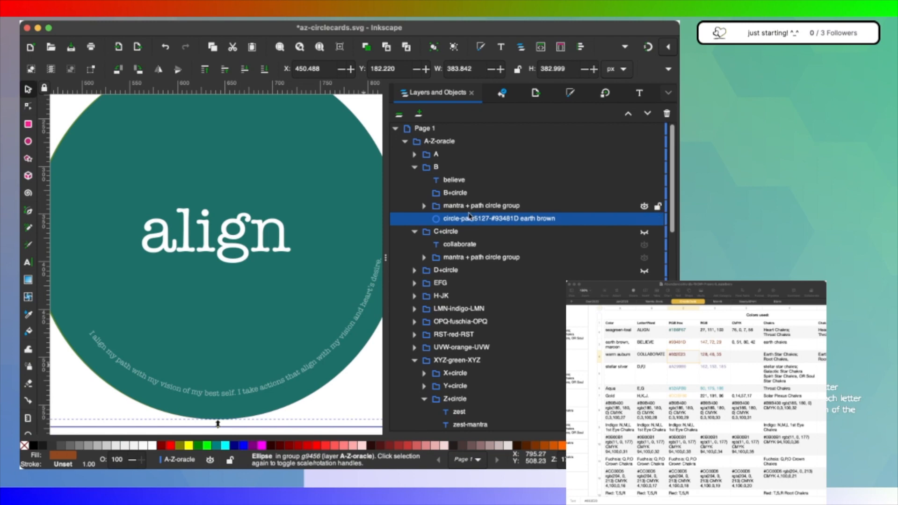
{"action": "key", "text": "super+d"}
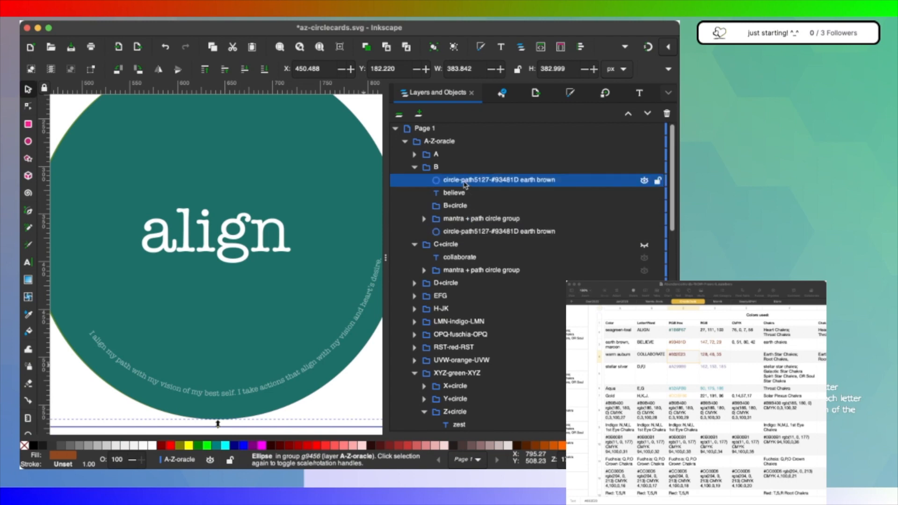
{"action": "left_click_drag", "start_coordinate": [465, 184], "coordinate": [483, 279]}
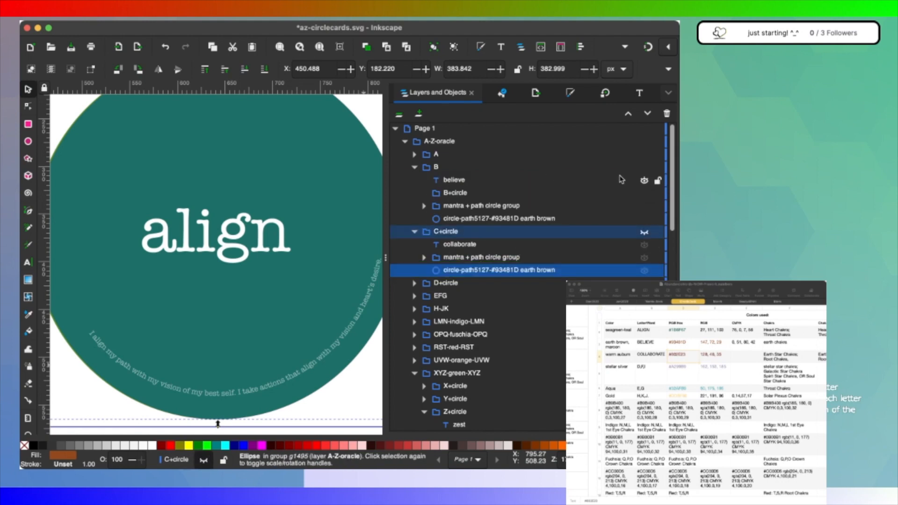
Step: Hide groups A and B, show C+circle, and collapse group B
{"action": "left_click", "coordinate": [645, 155]}
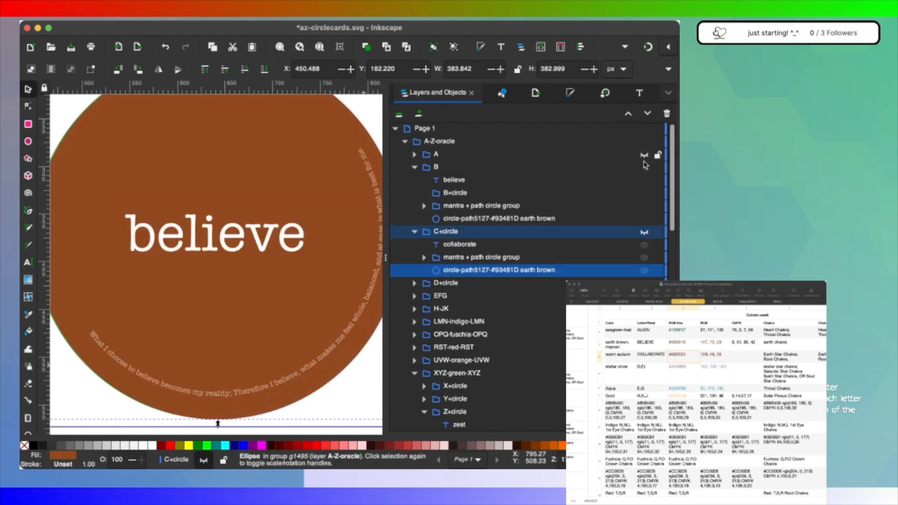
{"action": "left_click", "coordinate": [645, 169]}
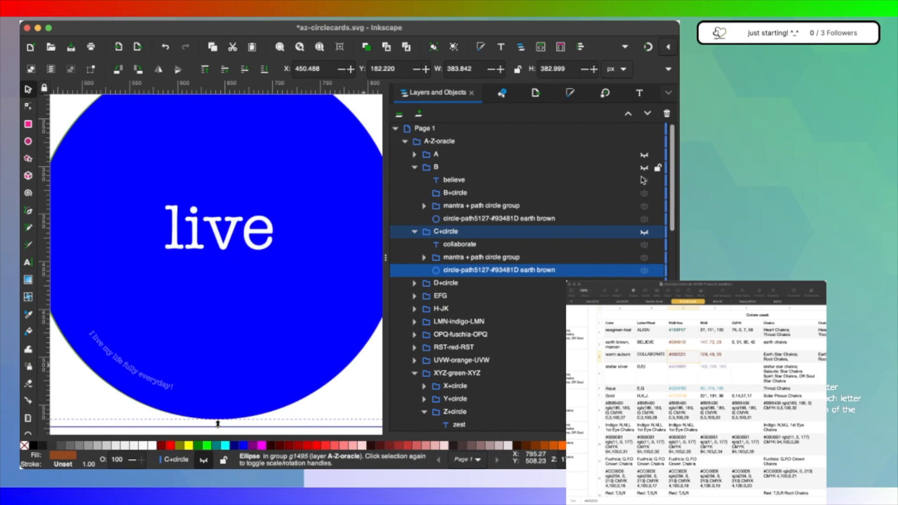
{"action": "left_click", "coordinate": [645, 234]}
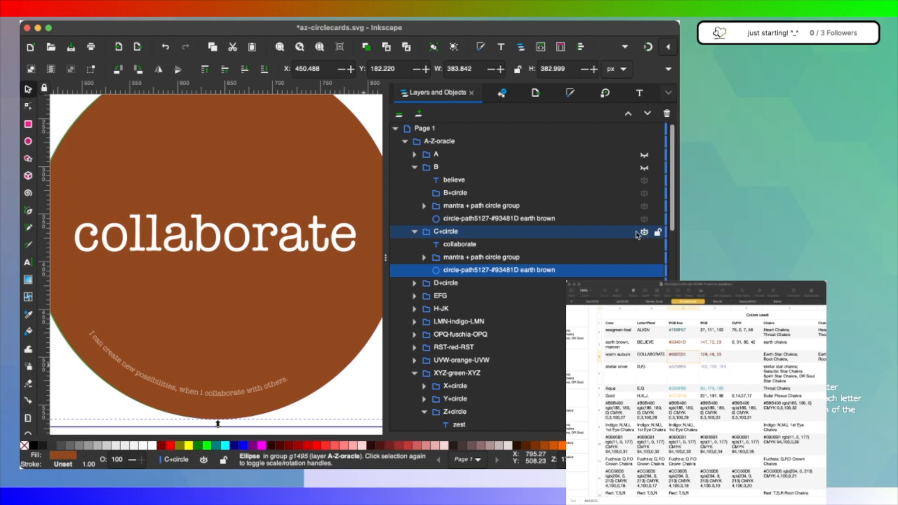
{"action": "left_click", "coordinate": [415, 167]}
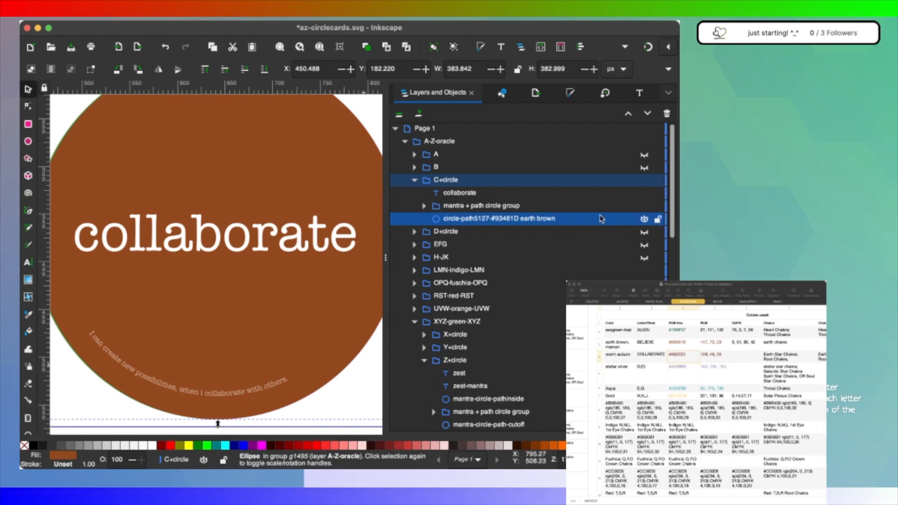
Step: Remove the #93481D earth brown suffix from the circle's name in C+circle, leaving circle-path5127-
{"action": "double_click", "coordinate": [550, 218]}
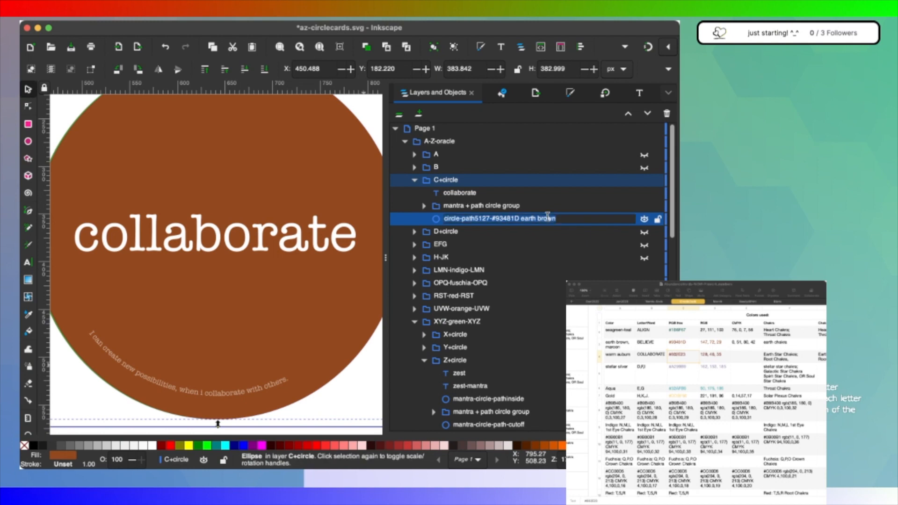
{"action": "left_click", "coordinate": [562, 218]}
{"action": "left_click_drag", "start_coordinate": [571, 218], "coordinate": [493, 218]}
{"action": "key", "text": "BackSpace"}
{"action": "key", "text": "Return"}
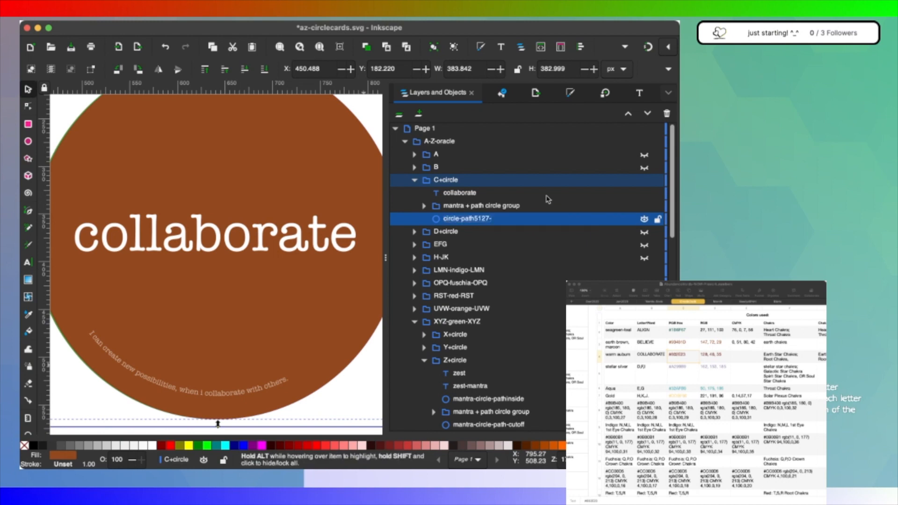
Step: Get the COLLABORATE hex code from the spreadsheet and rename the C+circle circle as circle-path5127-auburn #802E23
{"action": "left_click", "coordinate": [766, 346]}
{"action": "scroll", "coordinate": [692, 346], "scroll_direction": "down", "scroll_amount": 1}
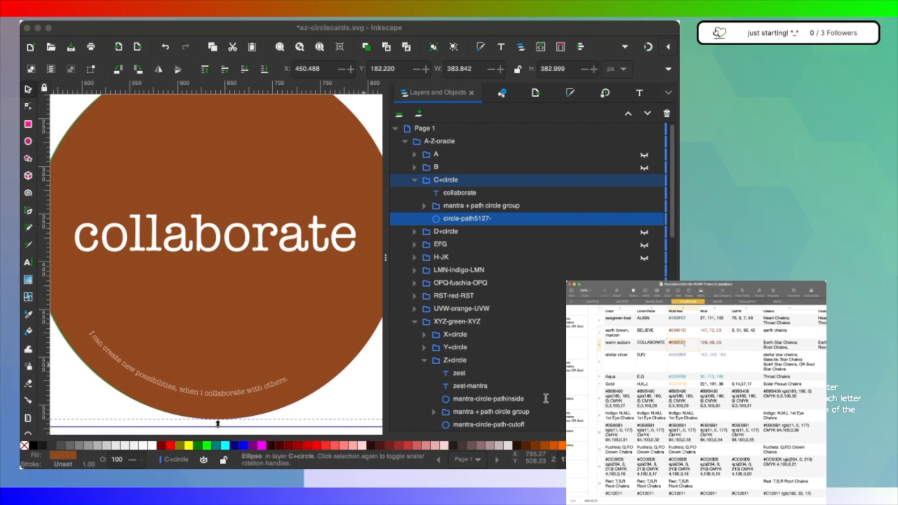
{"action": "left_click", "coordinate": [536, 209]}
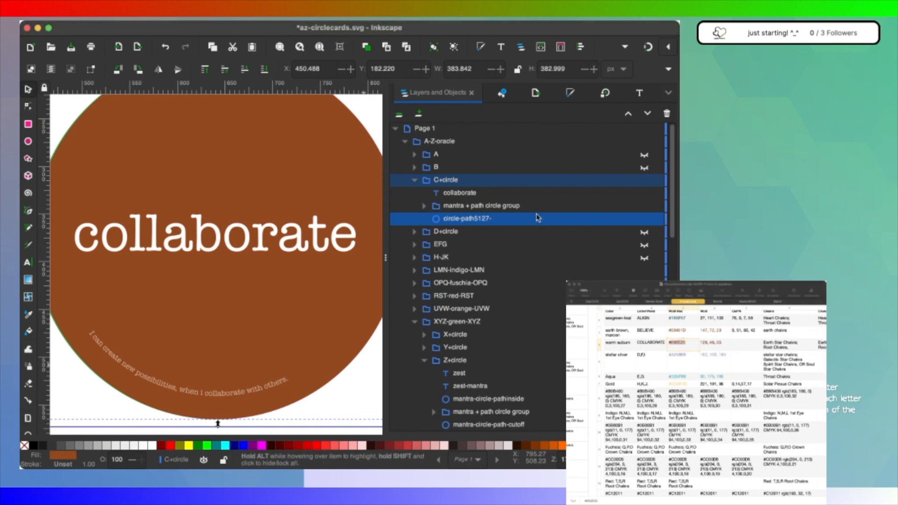
{"action": "left_click", "coordinate": [424, 206]}
{"action": "left_click", "coordinate": [510, 219]}
{"action": "left_click", "coordinate": [511, 218]}
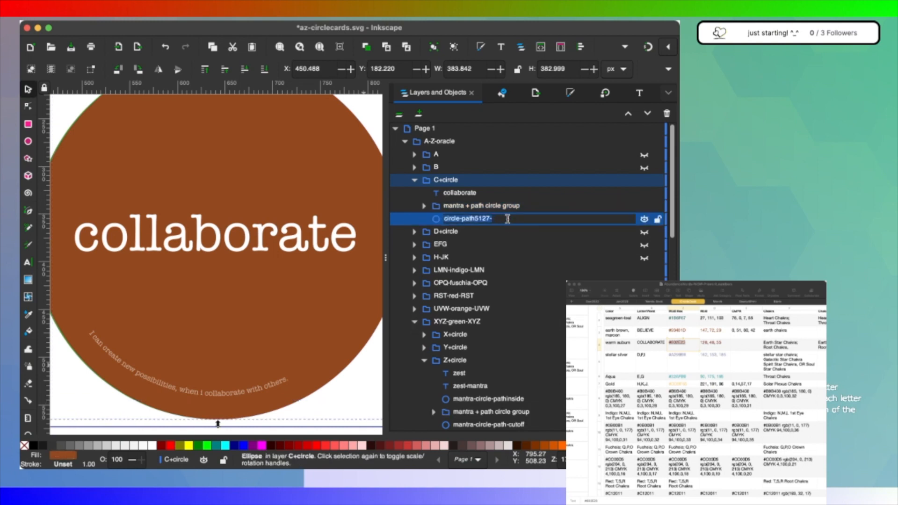
{"action": "type", "text": "auburn"}
{"action": "key", "text": "BackSpace"}
{"action": "key", "text": "BackSpace"}
{"action": "key", "text": "BackSpace"}
{"action": "type", "text": "urn #802E23"}
{"action": "key", "text": "Return"}
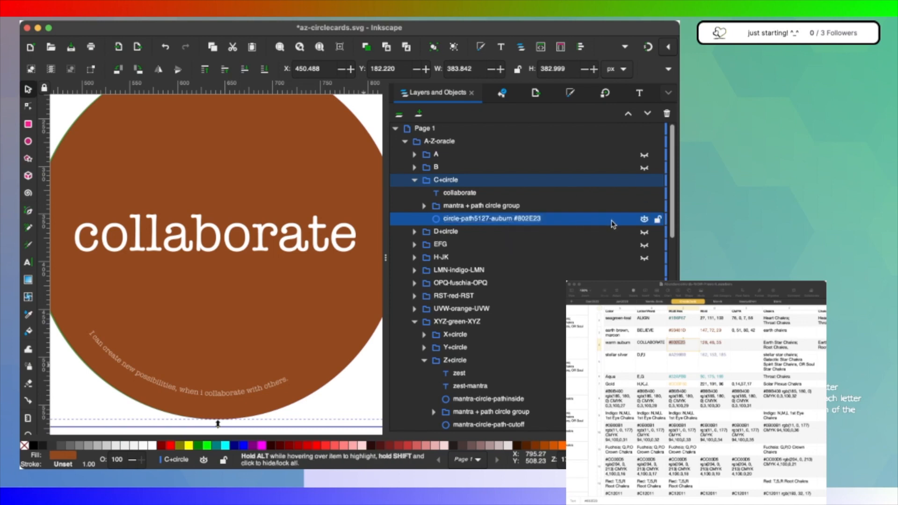
Step: Set the collaborate circle's fill to #802E23 and record its CMYK values 0, 64, 73, 50 for COLLABORATE in the spreadsheet
{"action": "left_click", "coordinate": [573, 93]}
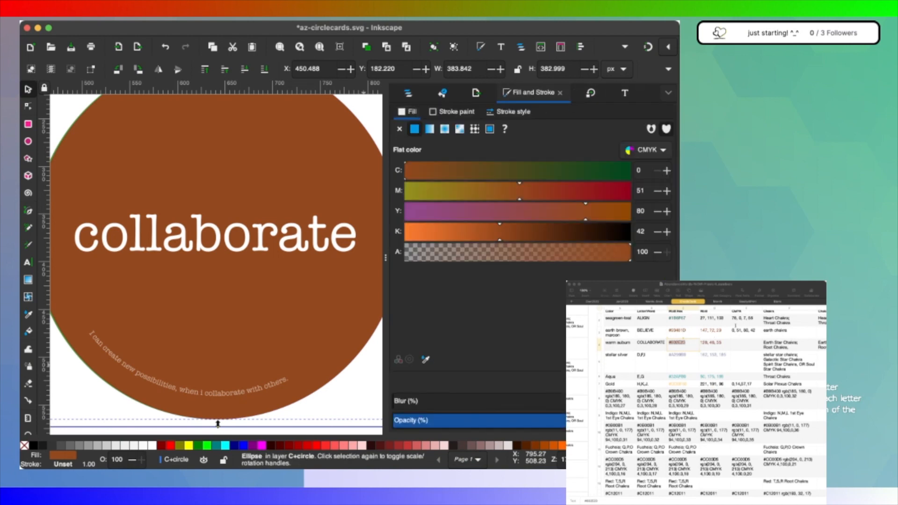
{"action": "type", "text": "#802E23"}
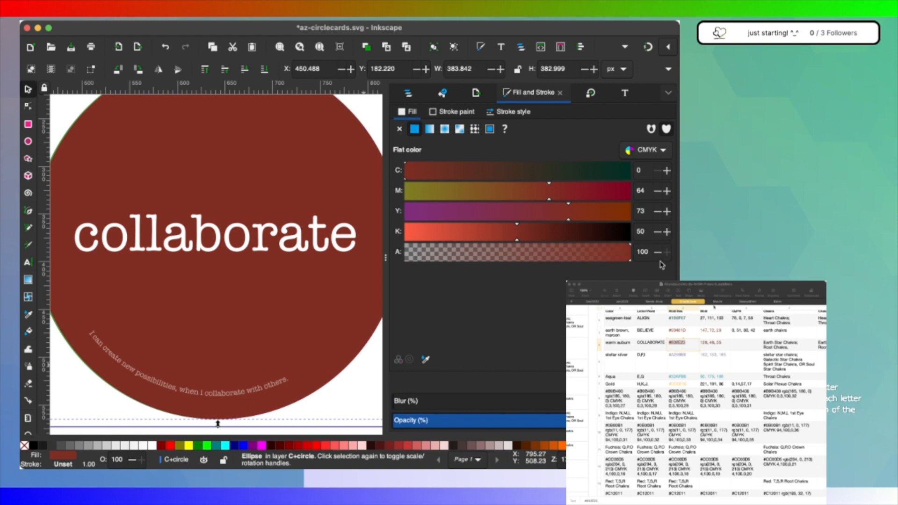
{"action": "left_click", "coordinate": [752, 351]}
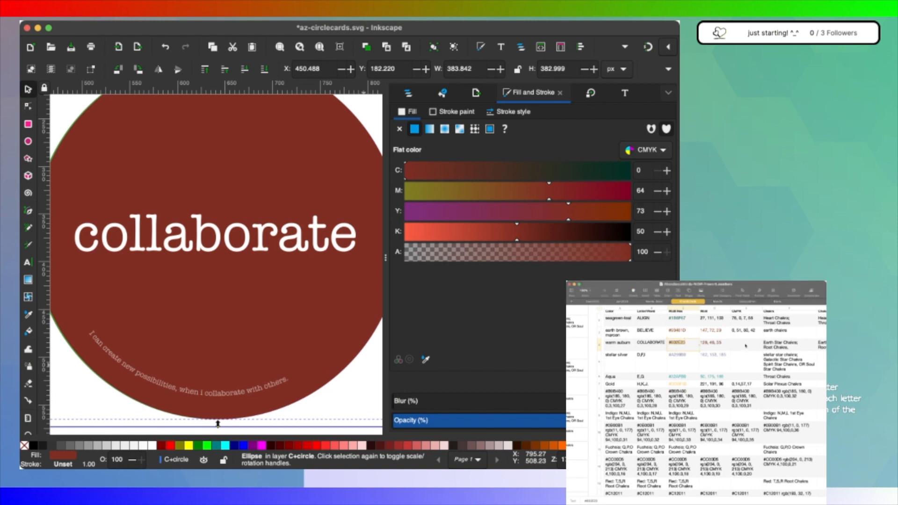
{"action": "type", "text": "0,"}
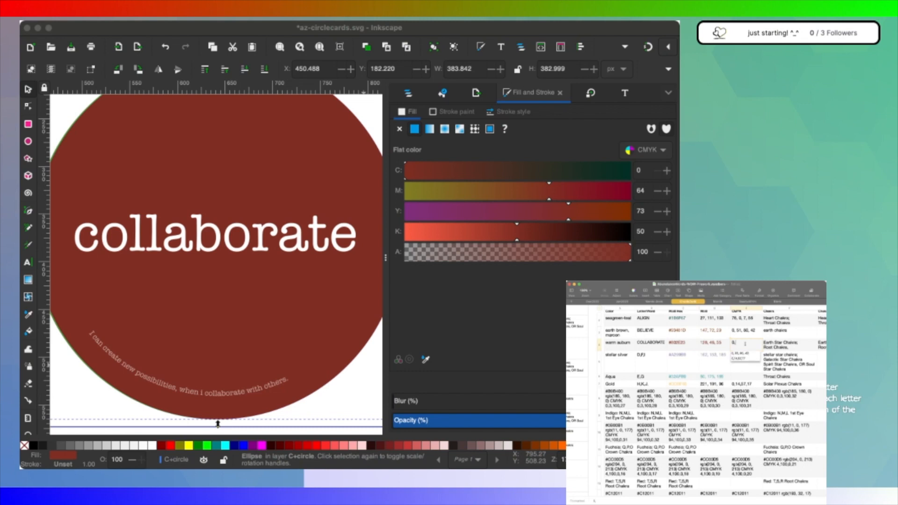
{"action": "type", "text": " 64, 73, 50"}
{"action": "key", "text": "Return"}
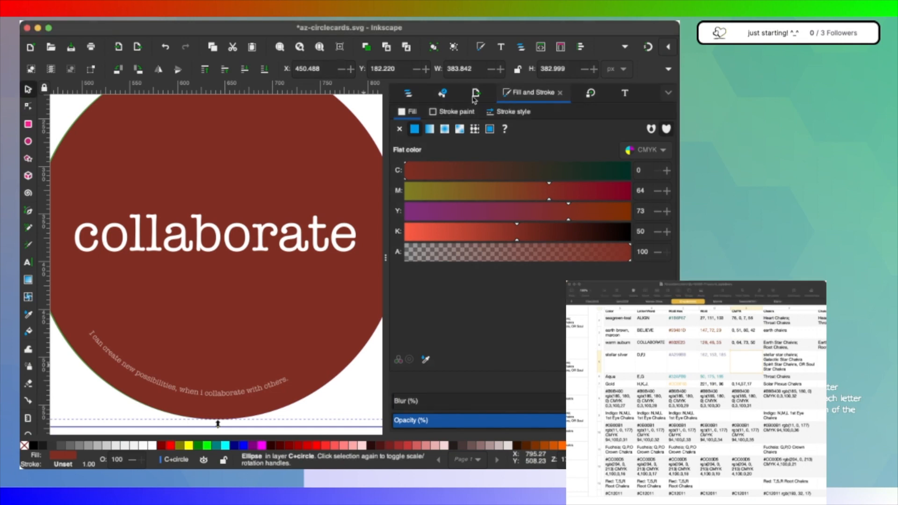
Step: Duplicate the auburn circle from C+circle and move the copy into D+circle, below its mantra + path circle group
{"action": "left_click", "coordinate": [411, 95]}
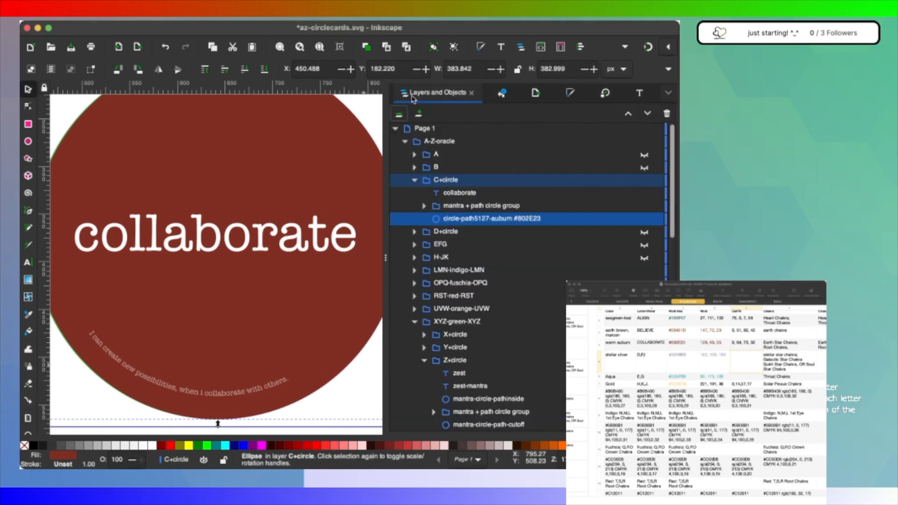
{"action": "left_click", "coordinate": [415, 232]}
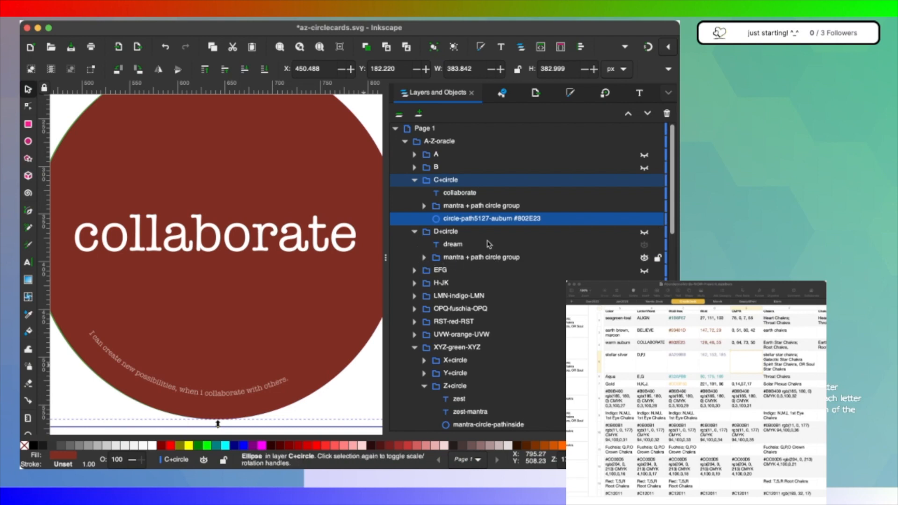
{"action": "left_click", "coordinate": [423, 207]}
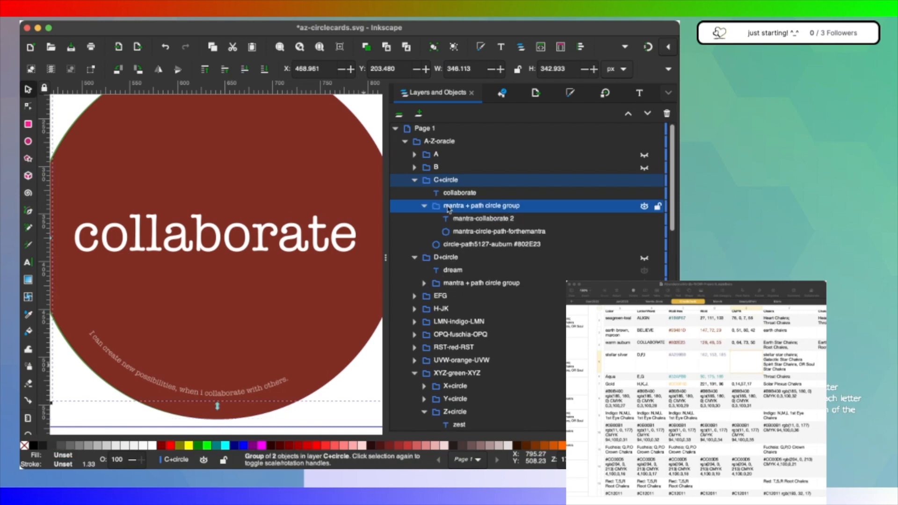
{"action": "left_click", "coordinate": [424, 206]}
{"action": "left_click", "coordinate": [466, 220]}
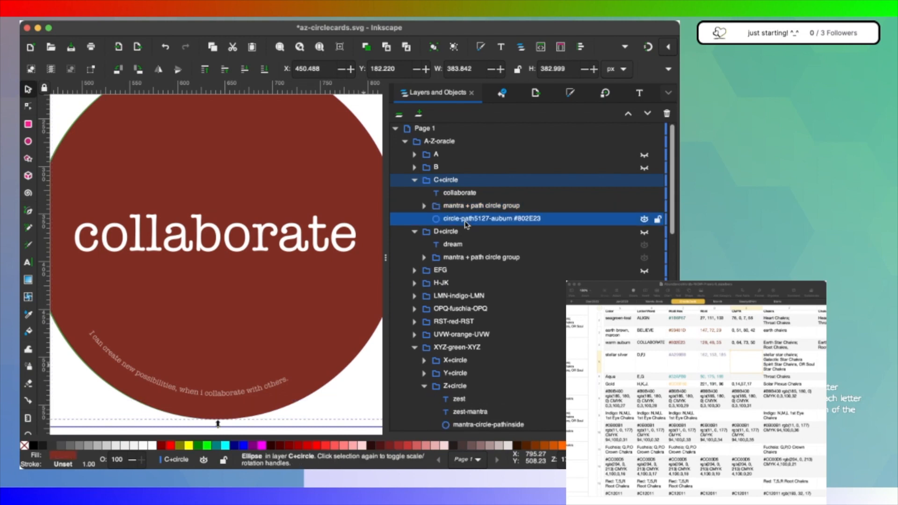
{"action": "left_click_drag", "start_coordinate": [466, 224], "coordinate": [491, 265]}
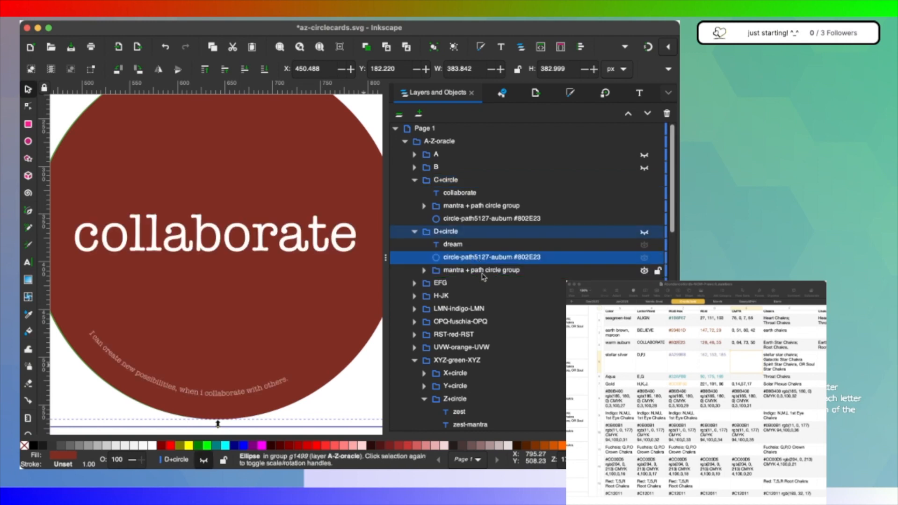
{"action": "left_click", "coordinate": [482, 276]}
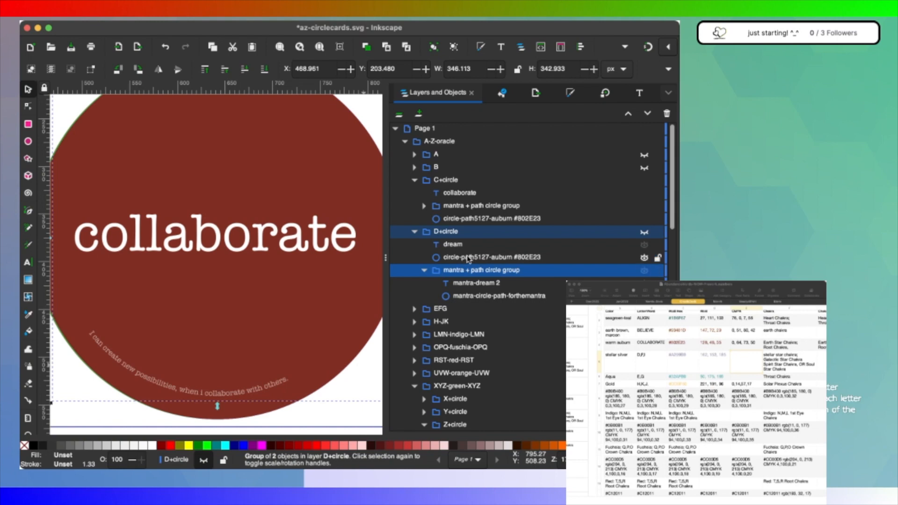
{"action": "left_click", "coordinate": [468, 297]}
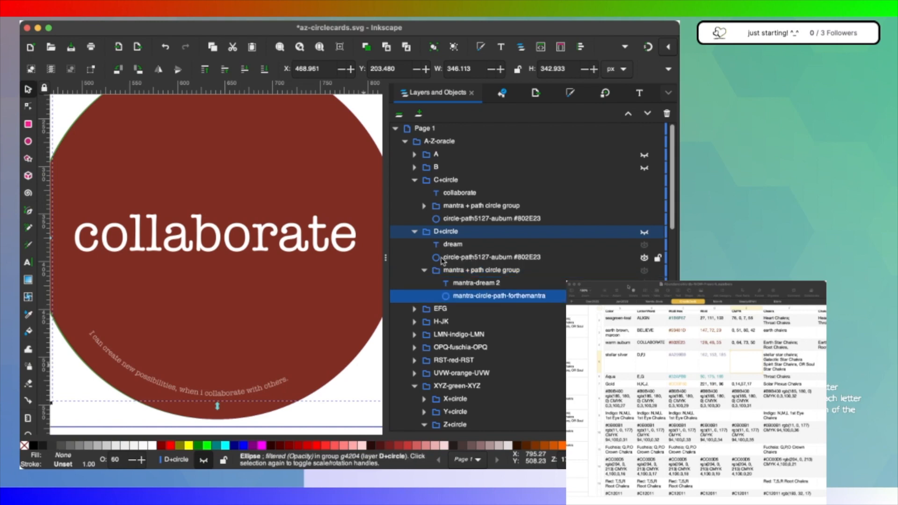
{"action": "left_click", "coordinate": [424, 271]}
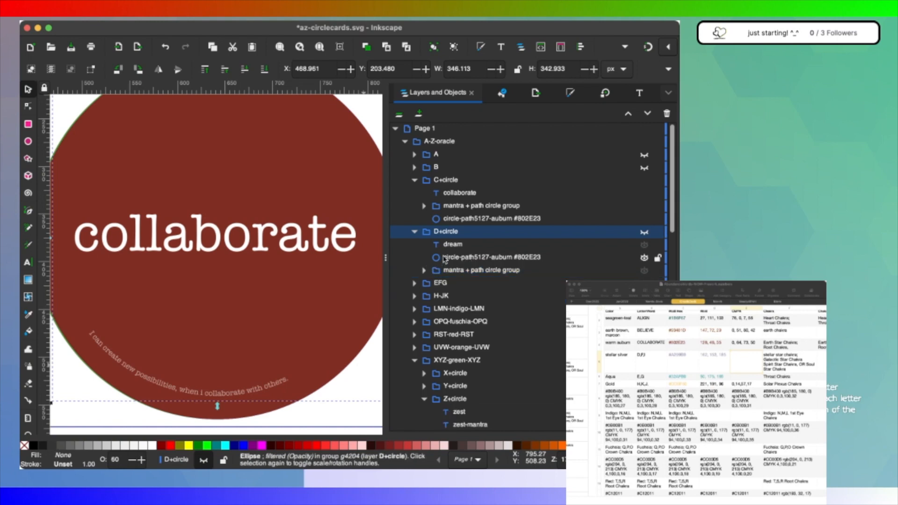
{"action": "left_click_drag", "start_coordinate": [444, 260], "coordinate": [440, 277]}
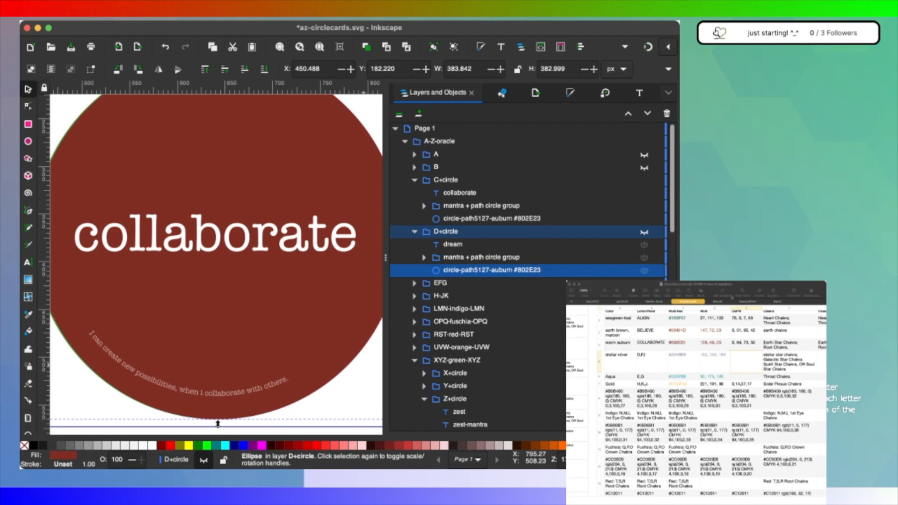
Step: Show D+circle, hide C+circle, and go to the stellar silver row in the spreadsheet
{"action": "left_click", "coordinate": [644, 233]}
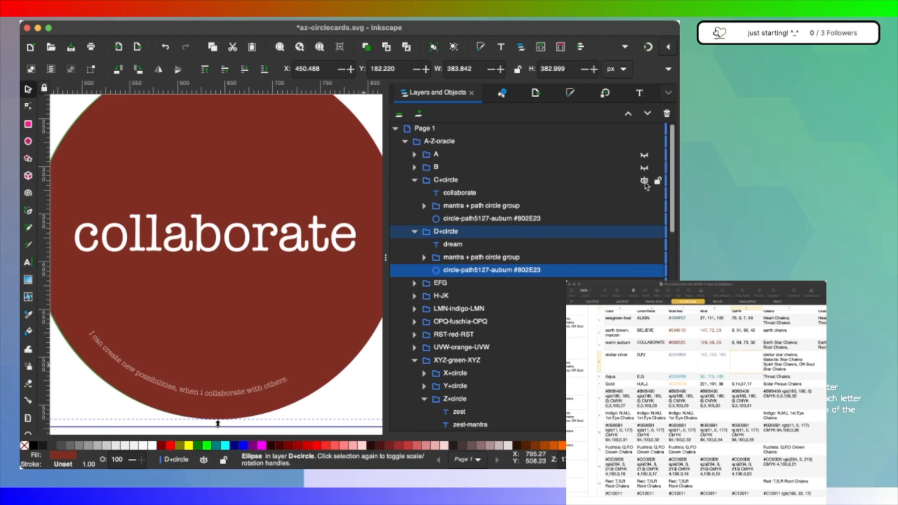
{"action": "left_click", "coordinate": [644, 182]}
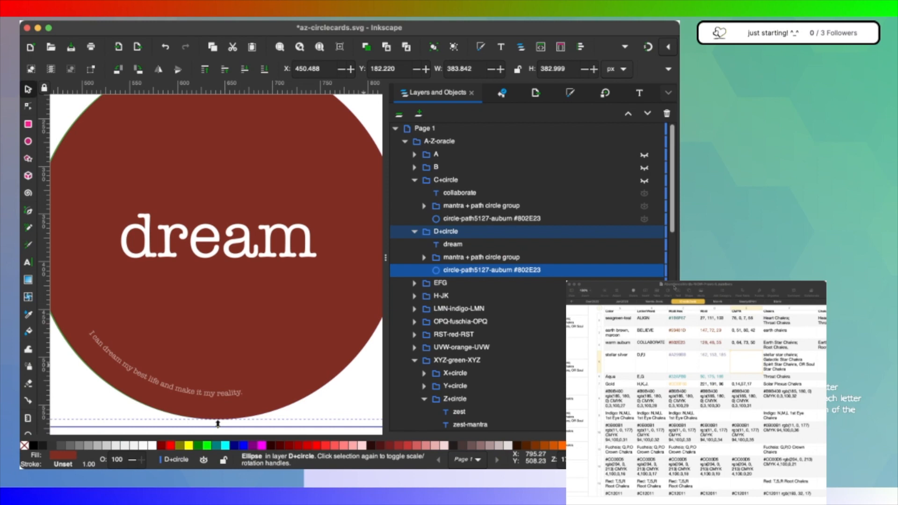
{"action": "left_click", "coordinate": [756, 351]}
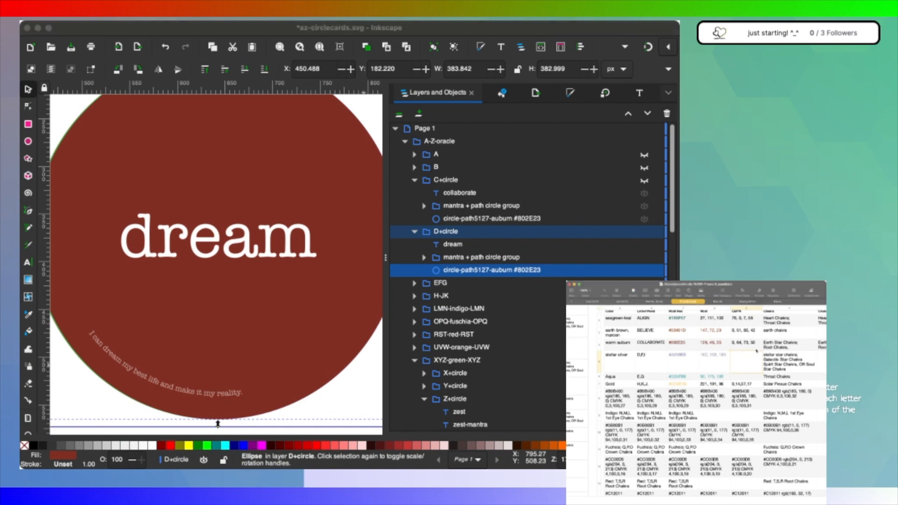
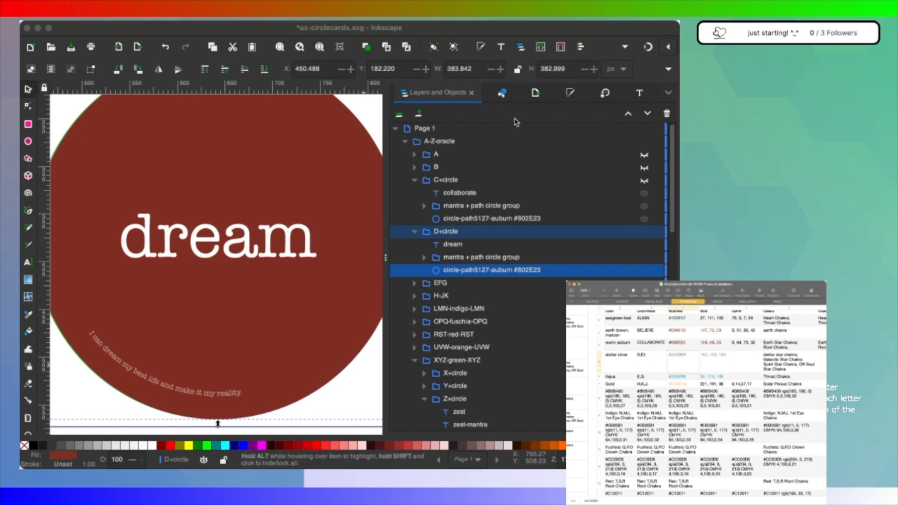
Step: Return to Inkscape, collapse C+circle, and examine the contents of the LMN-indigo-LMN, A and B groups
{"action": "left_click", "coordinate": [544, 192]}
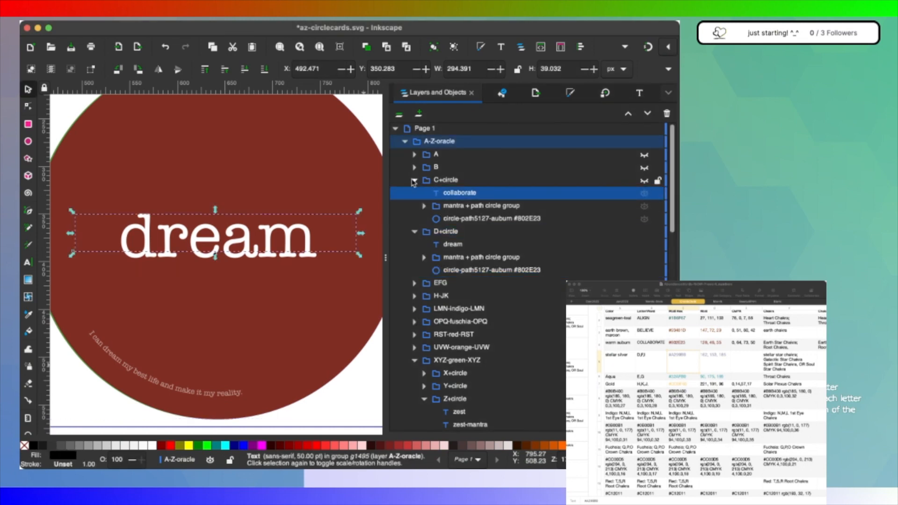
{"action": "left_click", "coordinate": [414, 181]}
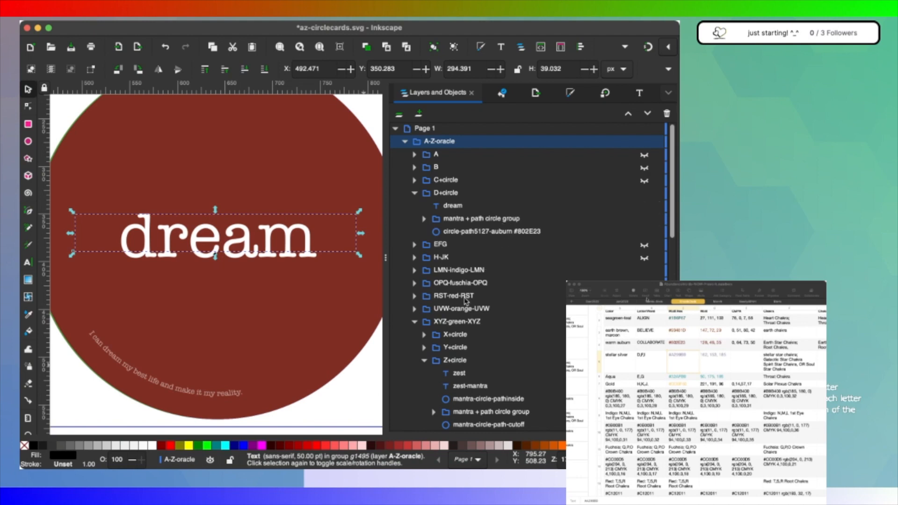
{"action": "left_click", "coordinate": [414, 270]}
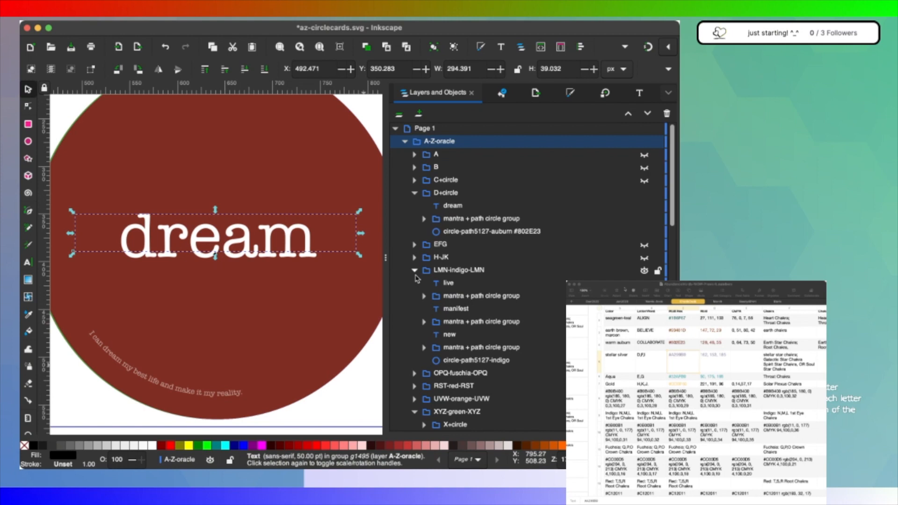
{"action": "left_click", "coordinate": [468, 358]}
{"action": "left_click", "coordinate": [415, 271]}
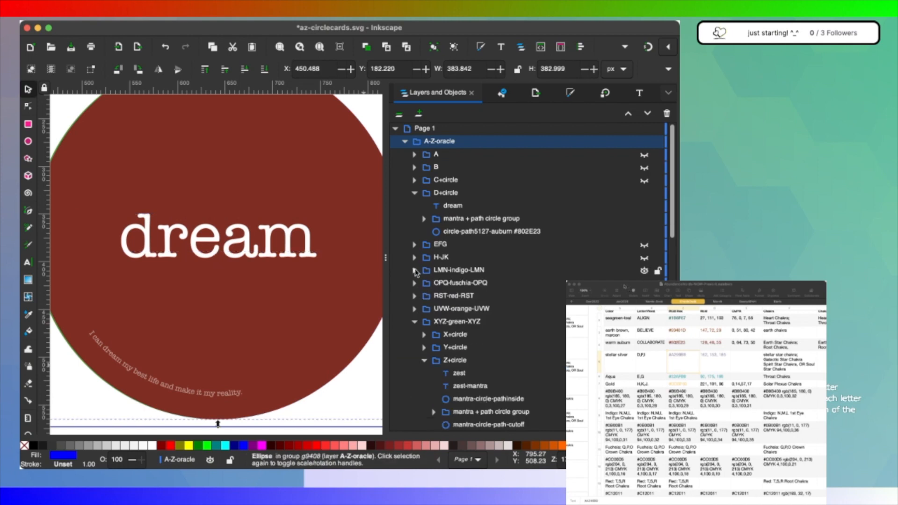
{"action": "left_click", "coordinate": [415, 155]}
{"action": "left_click", "coordinate": [415, 154]}
{"action": "left_click", "coordinate": [415, 167]}
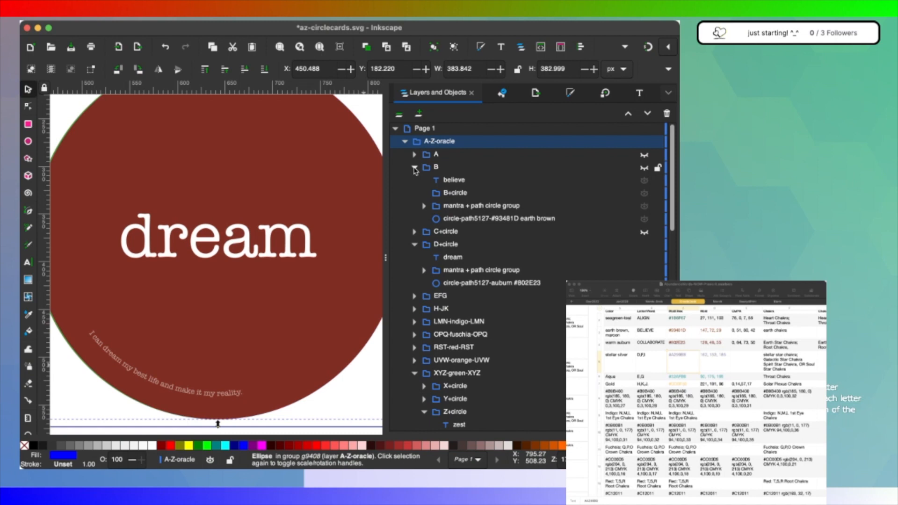
{"action": "left_click", "coordinate": [414, 168]}
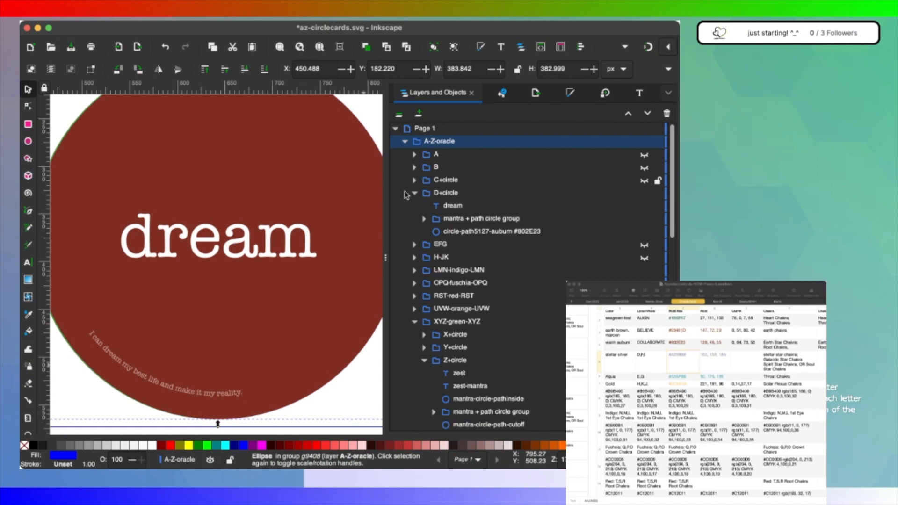
Step: Preview the A, B and C+circle cards one after another, hiding each again after viewing it
{"action": "left_click", "coordinate": [644, 182]}
{"action": "left_click", "coordinate": [644, 157]}
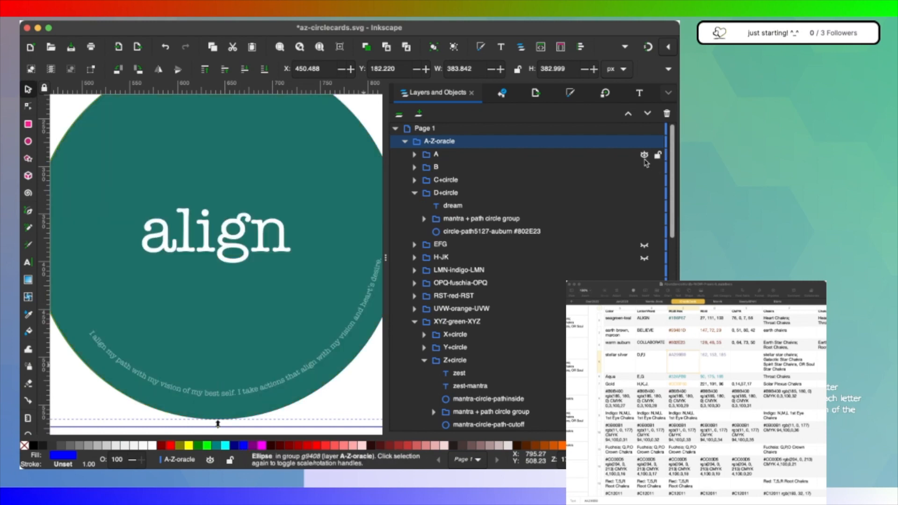
{"action": "left_click", "coordinate": [645, 155]}
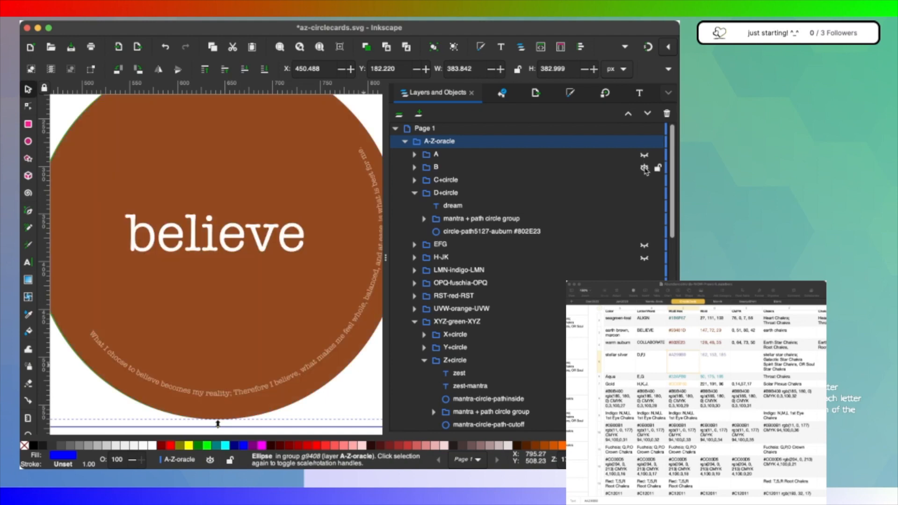
{"action": "left_click", "coordinate": [645, 167]}
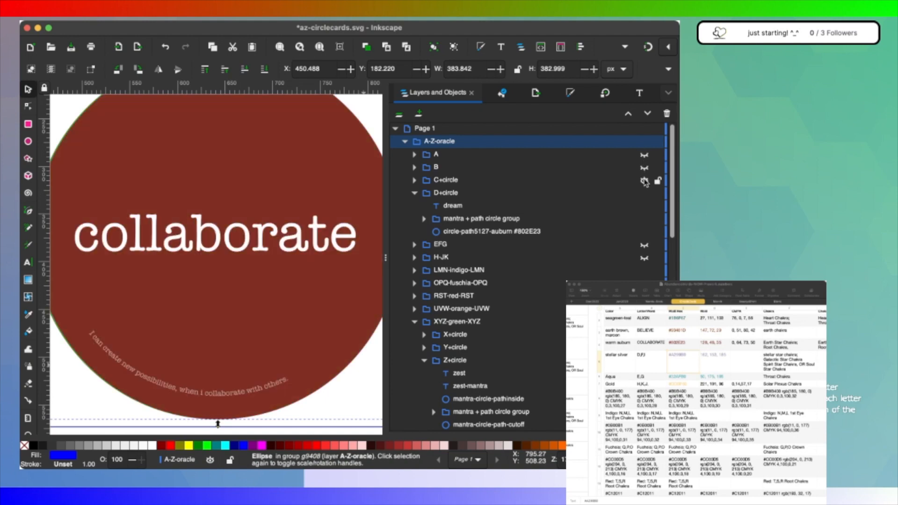
{"action": "left_click", "coordinate": [644, 181]}
Step: Rename the circle inside D+circle as circle-path5127-stellar silver #A299B9
{"action": "left_click", "coordinate": [657, 232]}
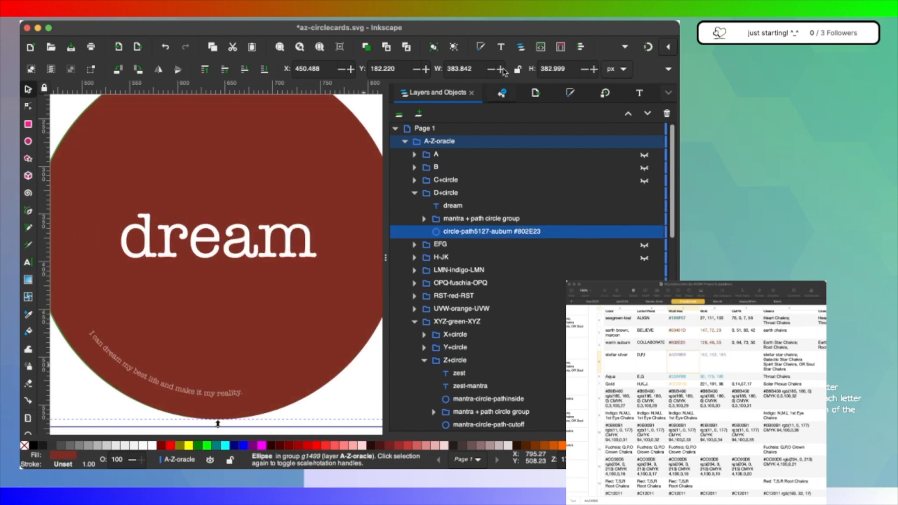
{"action": "double_click", "coordinate": [507, 231]}
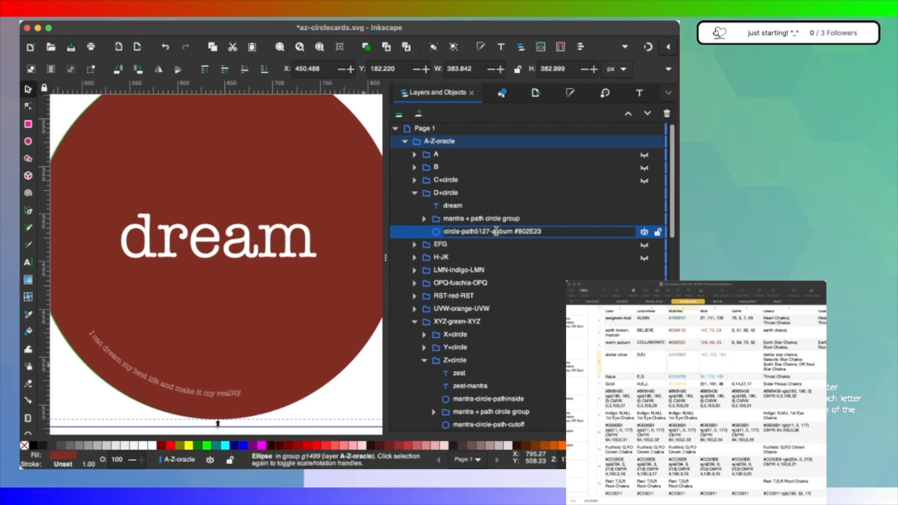
{"action": "left_click_drag", "start_coordinate": [492, 231], "coordinate": [593, 249]}
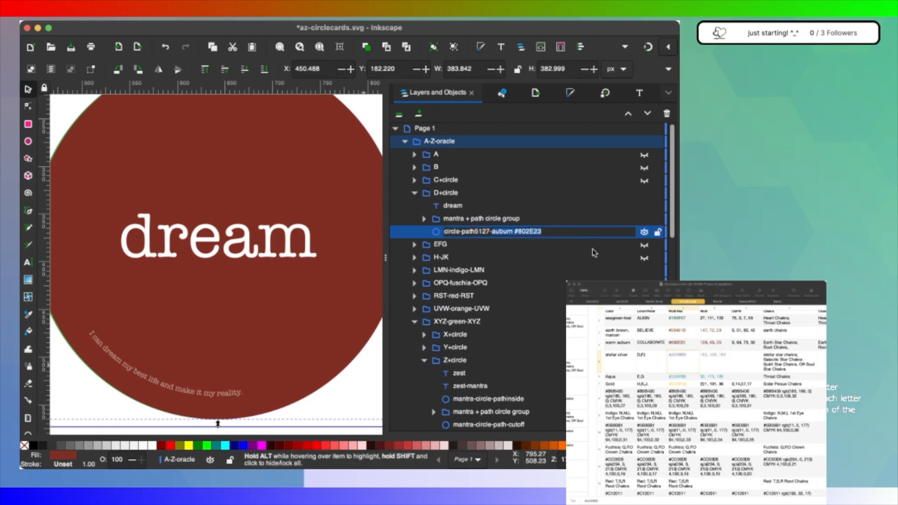
{"action": "type", "text": "stellar silver"}
{"action": "type", "text": "#A299B9"}
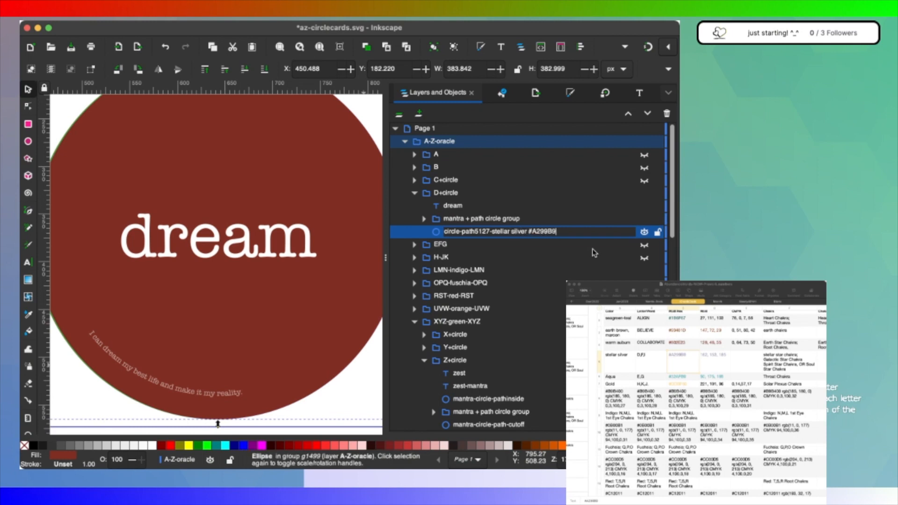
{"action": "key", "text": "Return"}
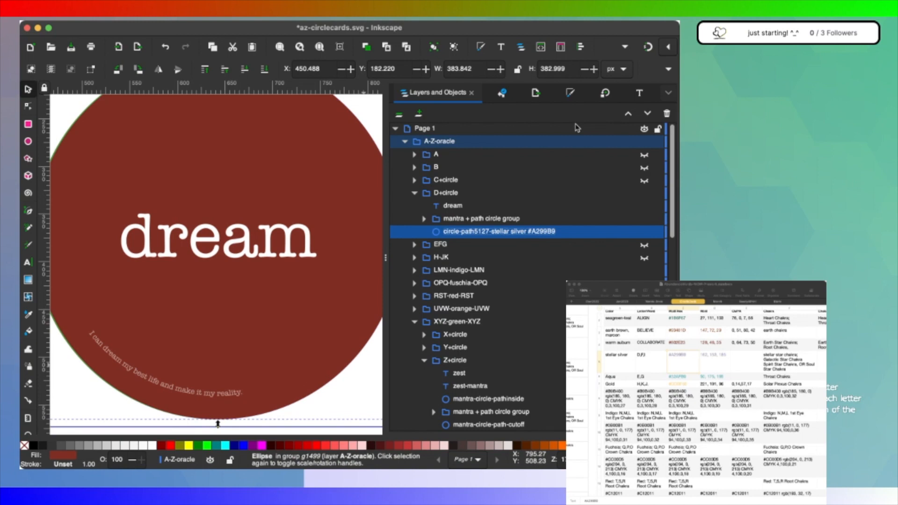
Step: Set the dream circle's fill to #A299B9 and record its CMYK values 12, 17, 0, 27 in the spreadsheet's stellar silver row
{"action": "left_click", "coordinate": [571, 95]}
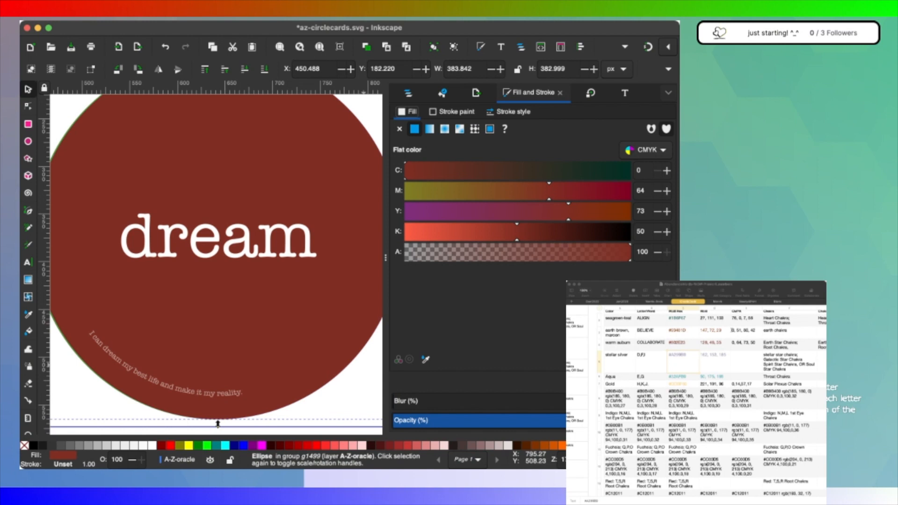
{"action": "key", "text": "super+v"}
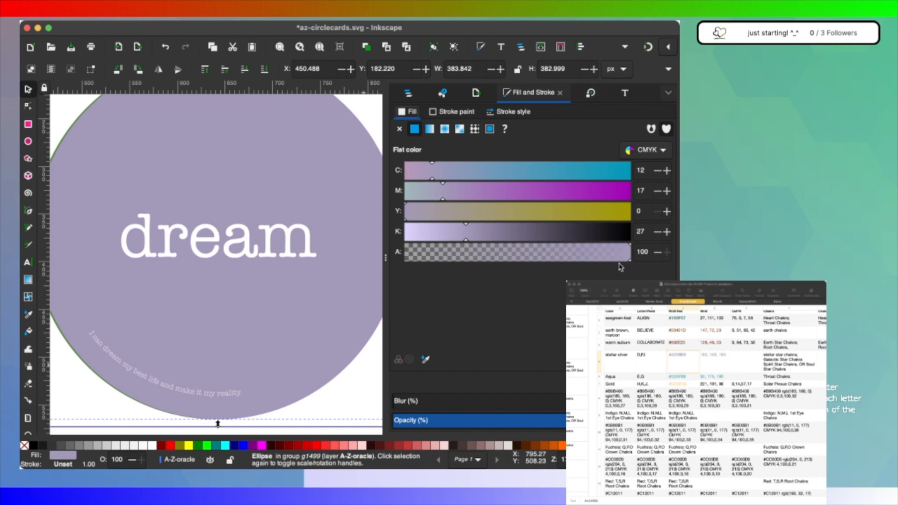
{"action": "left_click", "coordinate": [762, 356]}
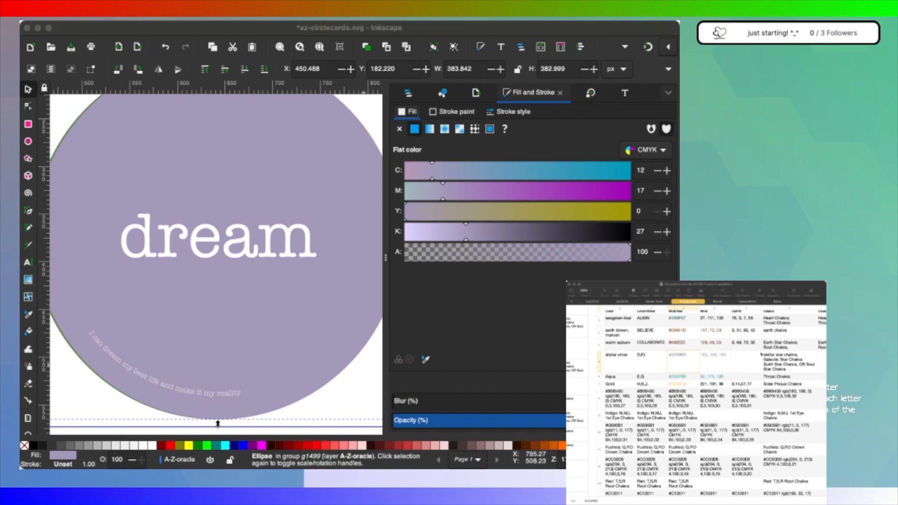
{"action": "left_click", "coordinate": [744, 357]}
{"action": "type", "text": "12, 17"}
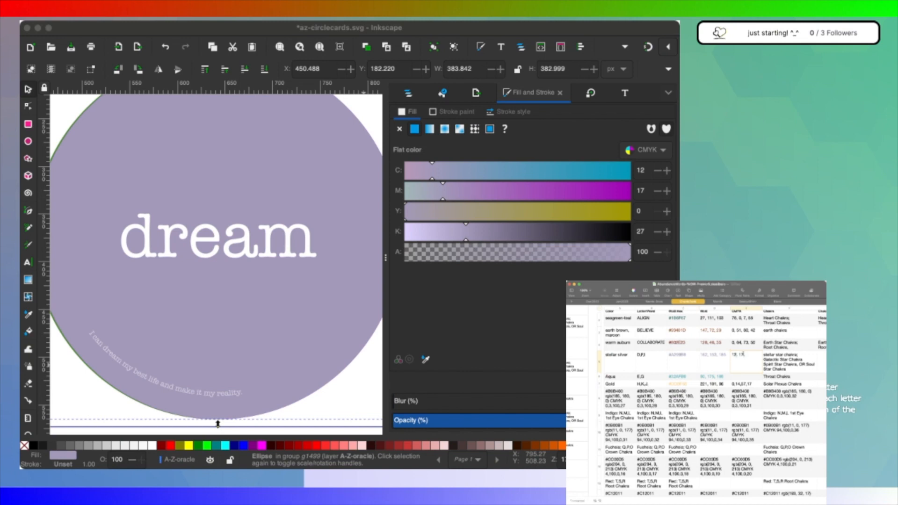
{"action": "type", "text": ", 0, 27"}
{"action": "key", "text": "Return"}
{"action": "scroll", "coordinate": [693, 359], "scroll_direction": "down", "scroll_amount": 3}
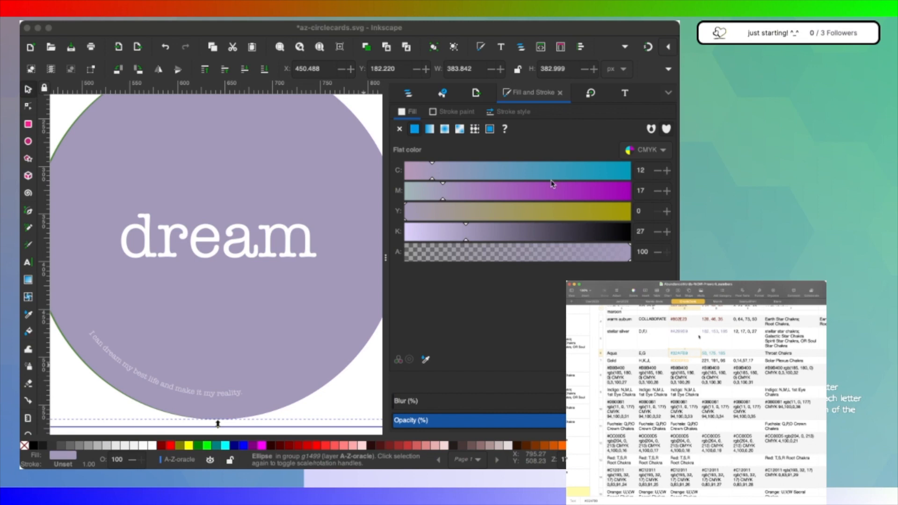
Step: Return to Inkscape's object list and expand the EFG group with its E, F and G subgroups
{"action": "left_click", "coordinate": [560, 138]}
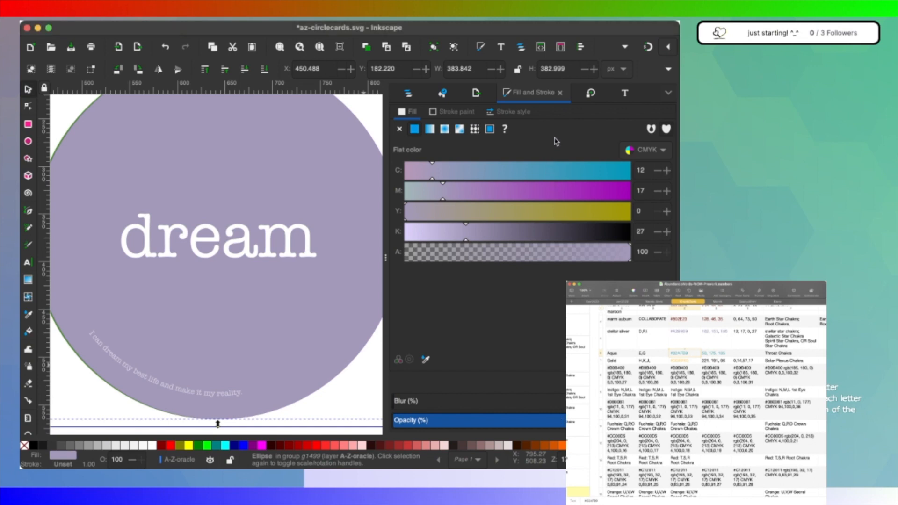
{"action": "left_click", "coordinate": [409, 95]}
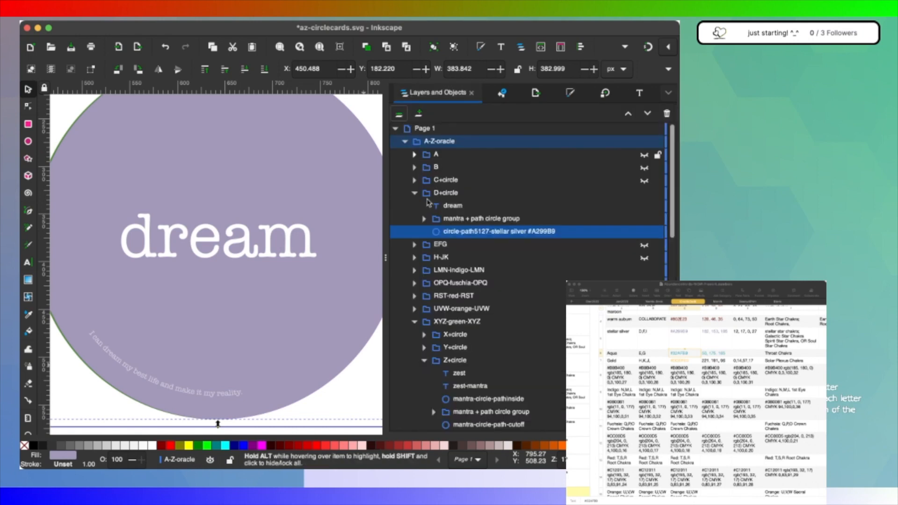
{"action": "left_click", "coordinate": [415, 245]}
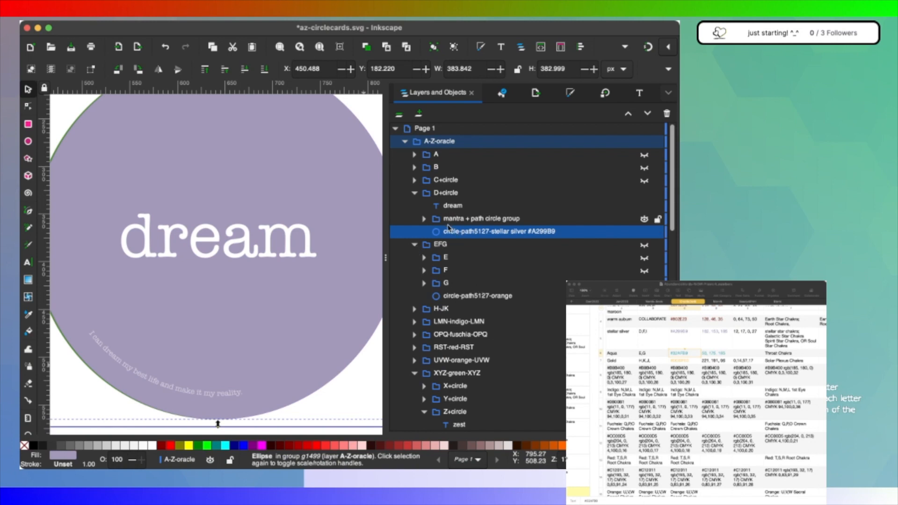
{"action": "left_click", "coordinate": [425, 257]}
{"action": "left_click", "coordinate": [425, 295]}
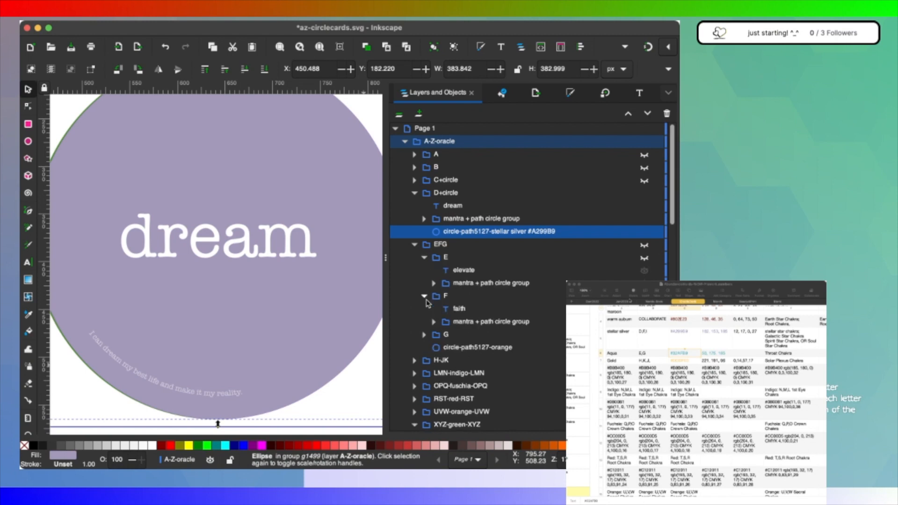
{"action": "left_click", "coordinate": [424, 335]}
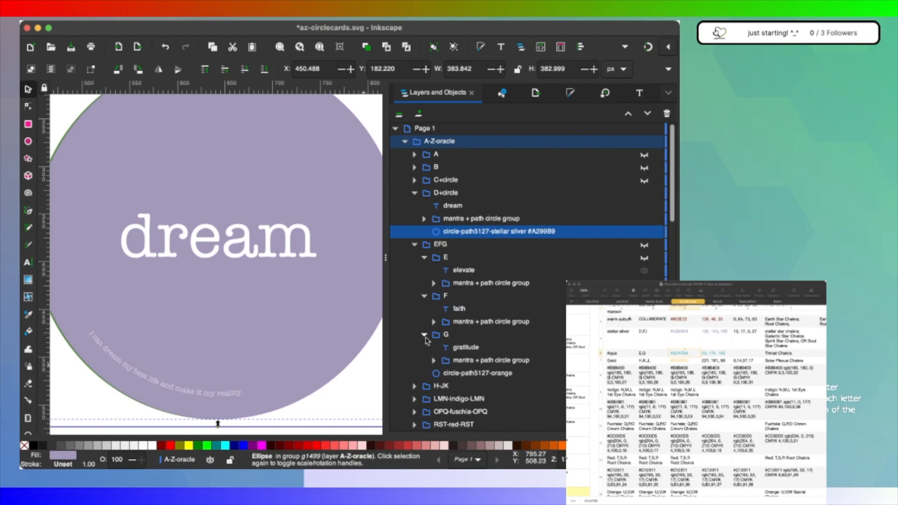
Step: Move the E and F groups out of EFG to the top of the A-Z-oracle layer
{"action": "left_click", "coordinate": [439, 259]}
{"action": "left_click_drag", "start_coordinate": [434, 258], "coordinate": [448, 238]}
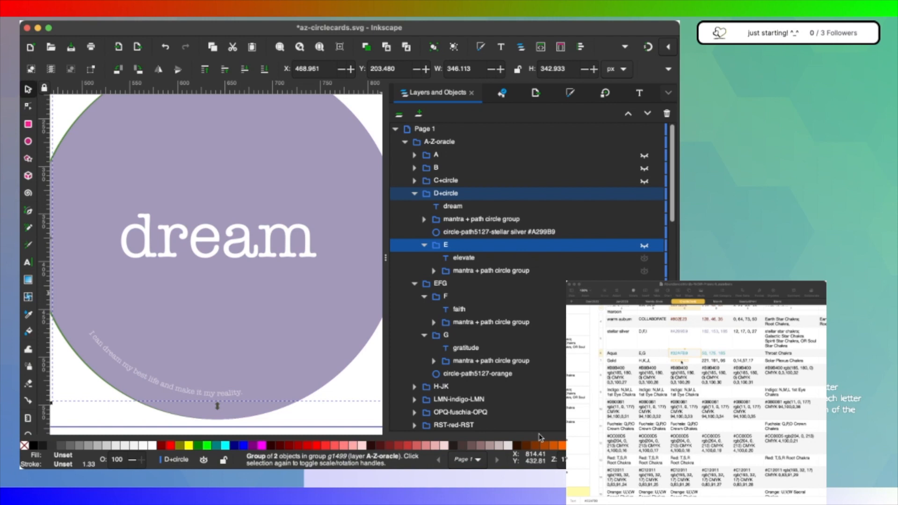
{"action": "key", "text": "shift+Page_Up"}
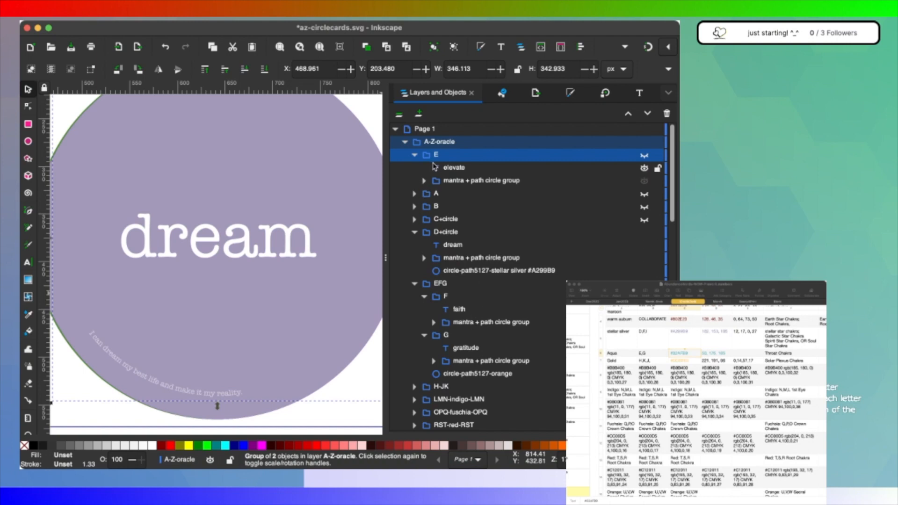
{"action": "left_click", "coordinate": [437, 299]}
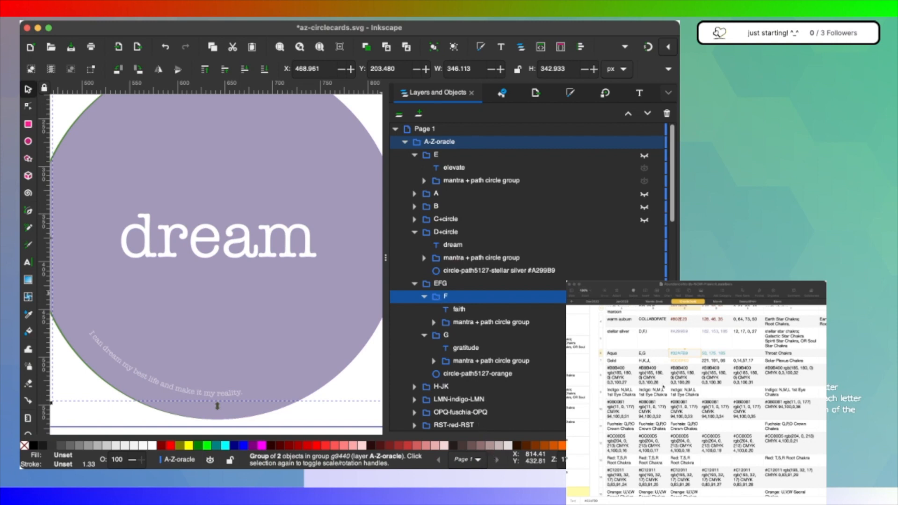
{"action": "left_click", "coordinate": [496, 468]}
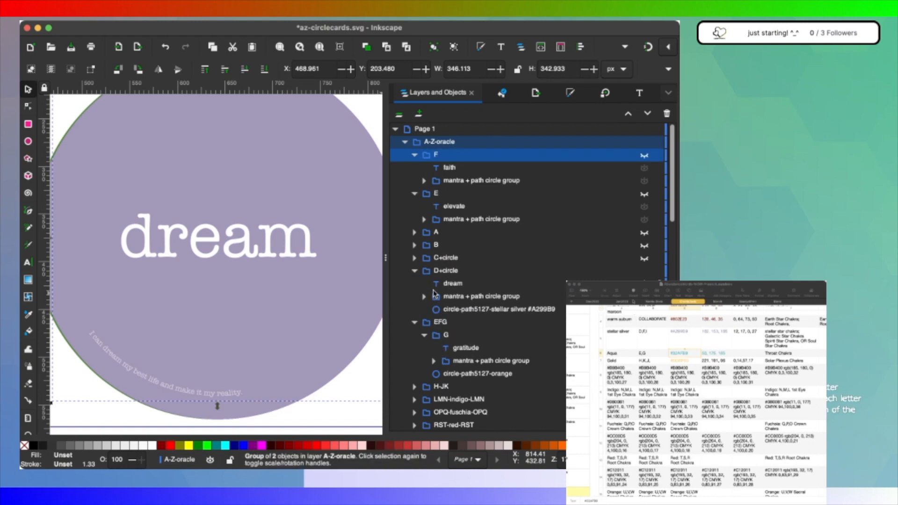
Step: Place the E group between D+circle and EFG, directly within the A-Z-oracle layer, and collapse all three groups
{"action": "left_click_drag", "start_coordinate": [428, 194], "coordinate": [433, 315]}
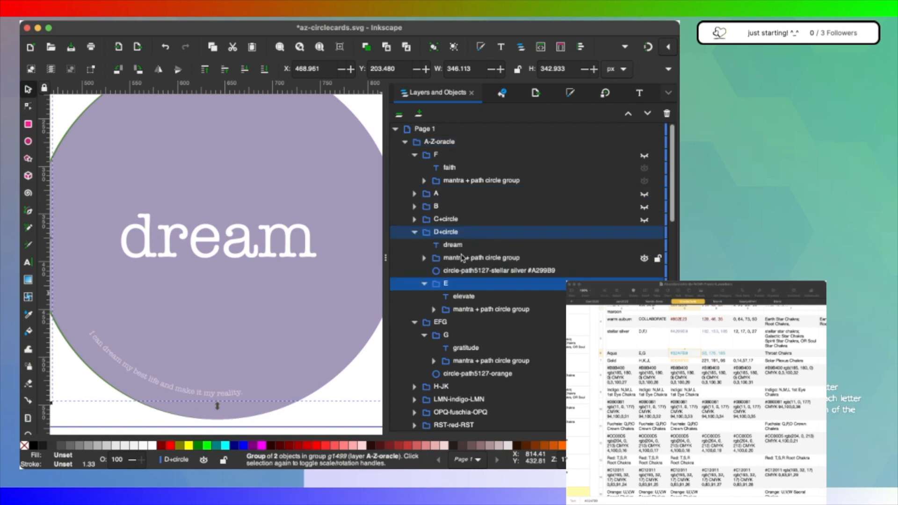
{"action": "key", "text": "super+z"}
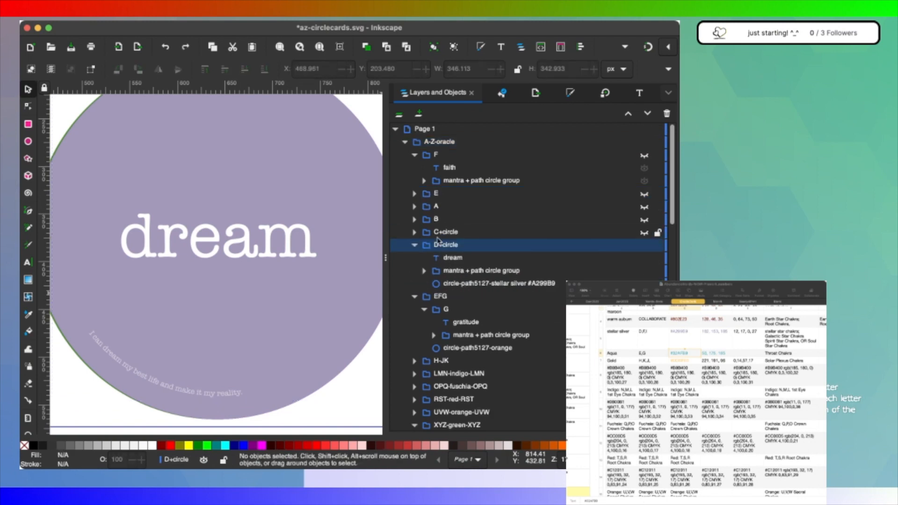
{"action": "left_click", "coordinate": [413, 246]}
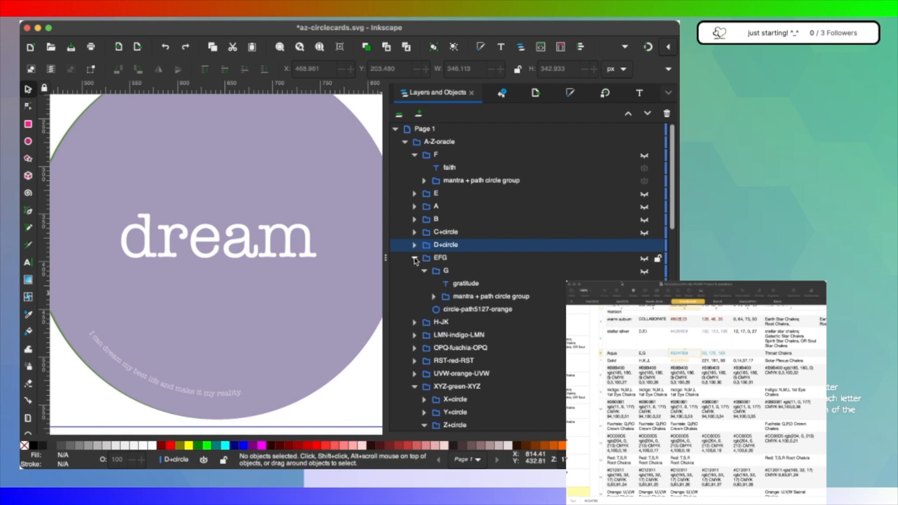
{"action": "left_click", "coordinate": [414, 259]}
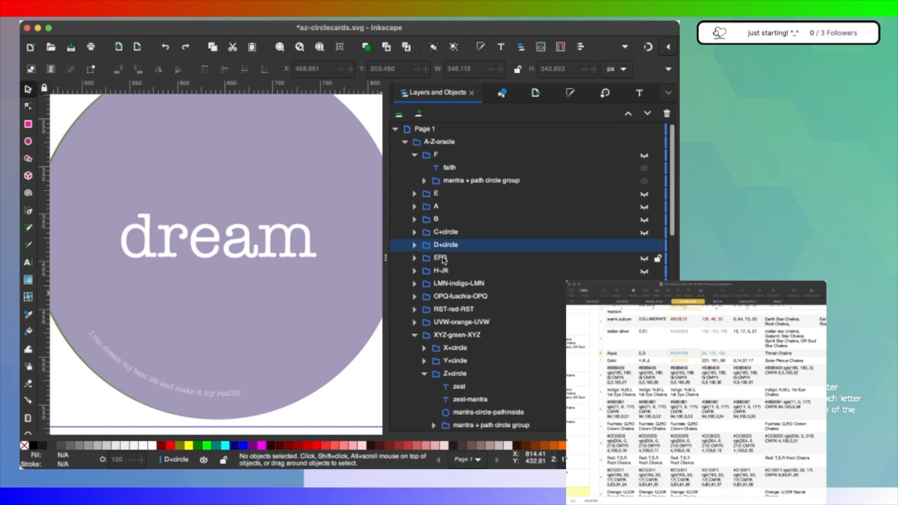
{"action": "left_click", "coordinate": [426, 196]}
{"action": "left_click", "coordinate": [416, 194]}
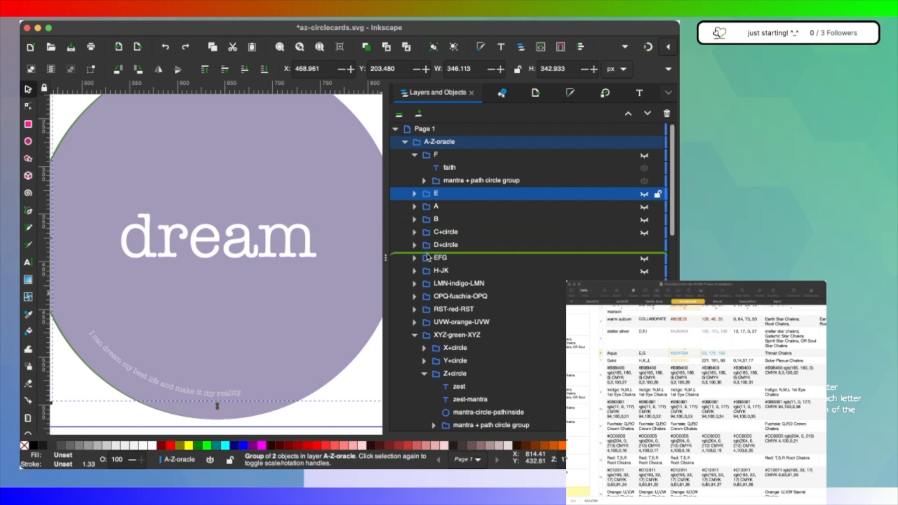
{"action": "left_click", "coordinate": [415, 245]}
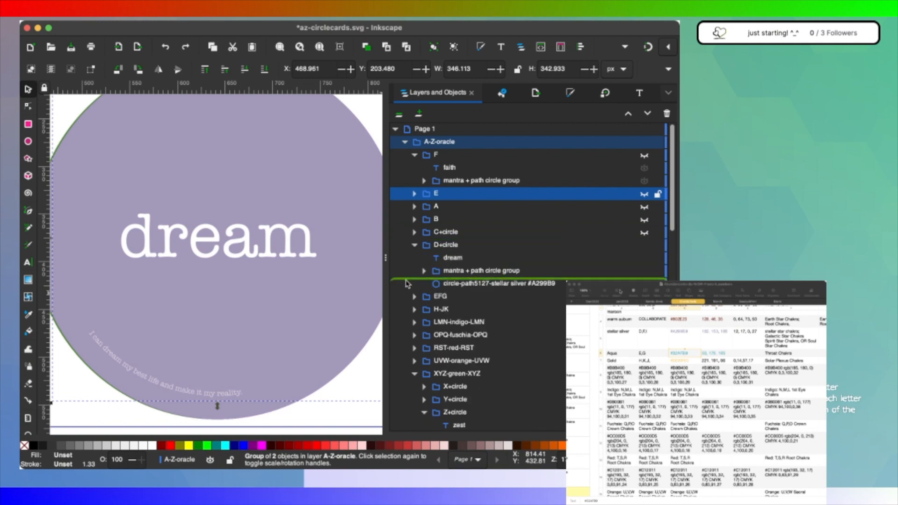
{"action": "left_click_drag", "start_coordinate": [409, 293], "coordinate": [410, 292]}
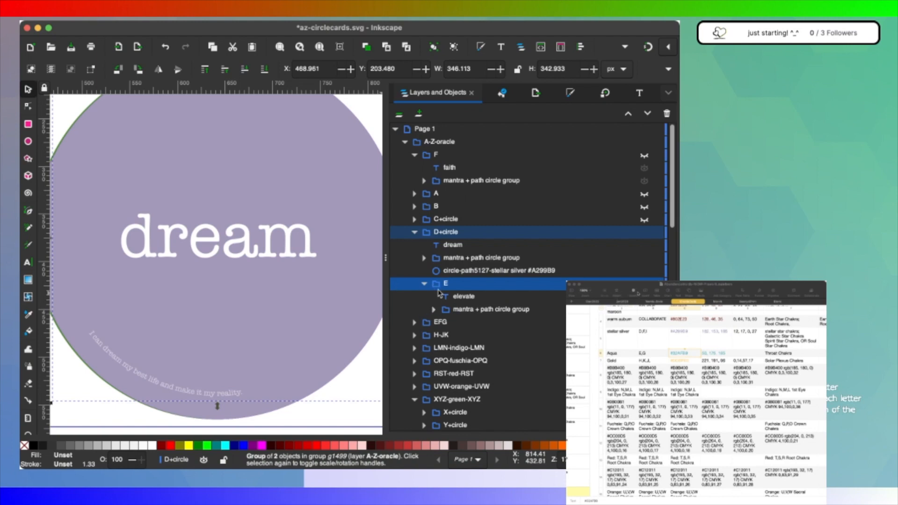
{"action": "mouse_move", "coordinate": [440, 288]}
{"action": "left_mouse_down"}
{"action": "mouse_move", "coordinate": [428, 199]}
{"action": "mouse_move", "coordinate": [436, 295]}
{"action": "mouse_move", "coordinate": [431, 280]}
{"action": "left_mouse_up"}
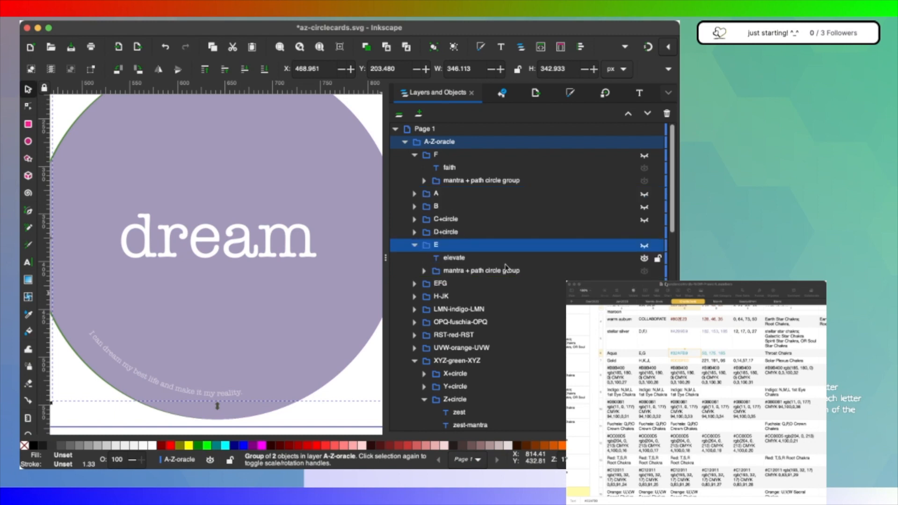
{"action": "left_click", "coordinate": [415, 245]}
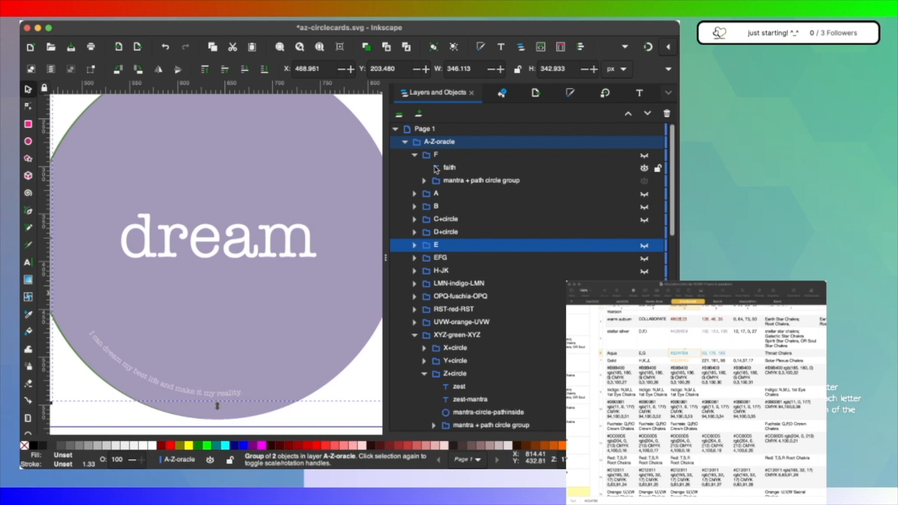
Step: Move the F group directly below E in the A-Z-oracle layer, then collapse F and expand E
{"action": "left_click", "coordinate": [433, 157]}
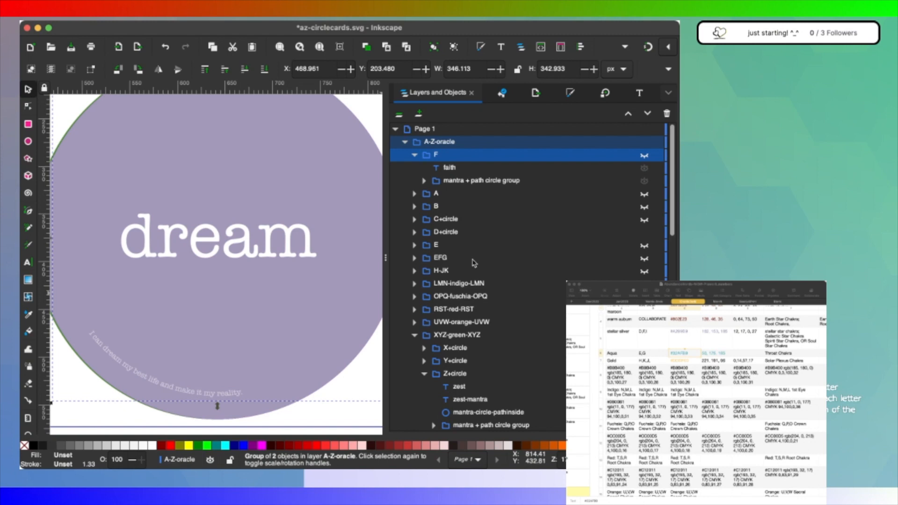
{"action": "left_click", "coordinate": [414, 156]}
{"action": "left_click_drag", "start_coordinate": [419, 220], "coordinate": [421, 226]}
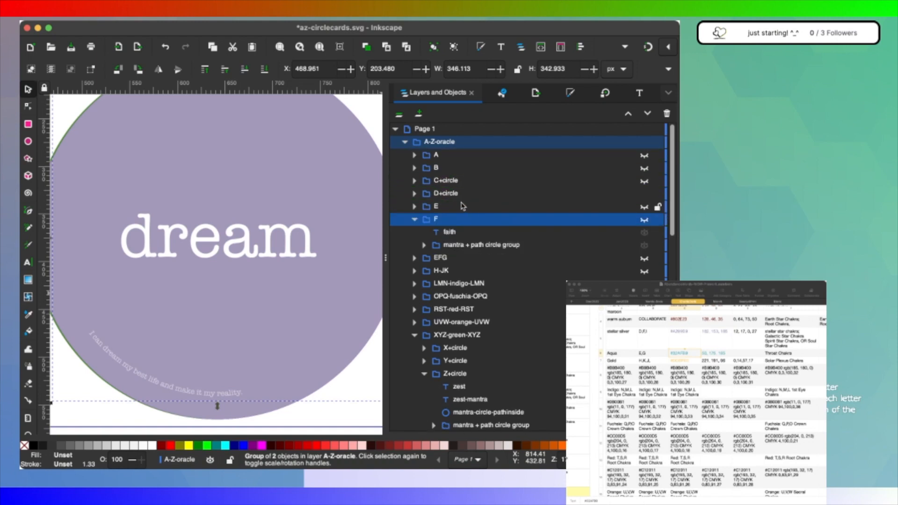
{"action": "left_click", "coordinate": [415, 220]}
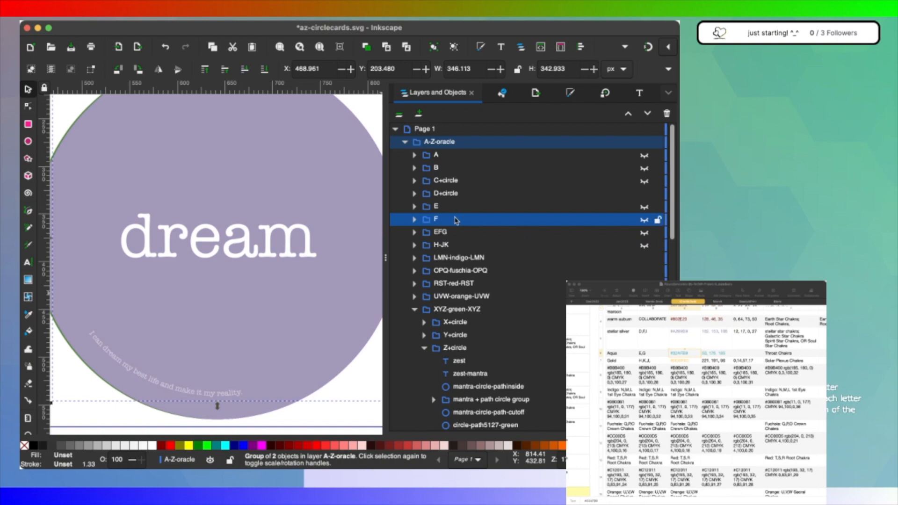
{"action": "left_click", "coordinate": [415, 207]}
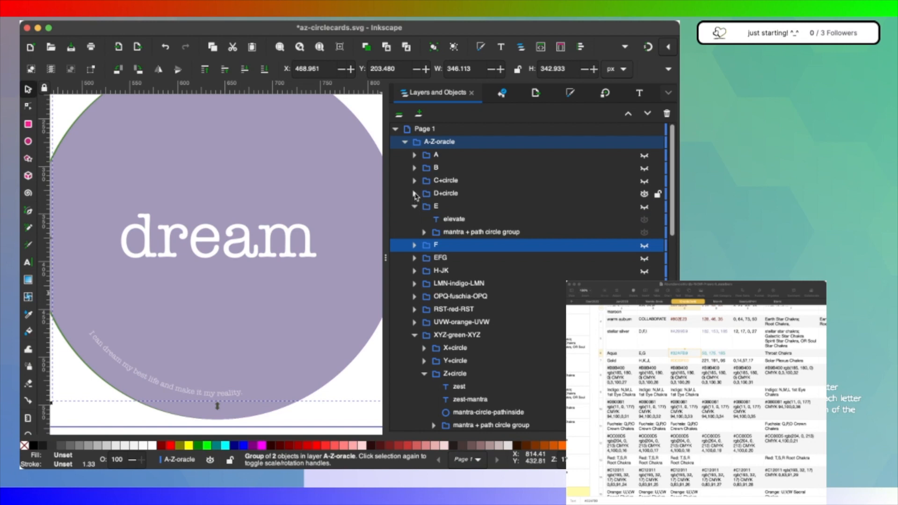
Step: Duplicate the stellar silver circle in the D+circle group and place the copy in the E group, below its mantra + path circle group
{"action": "left_click", "coordinate": [414, 193]}
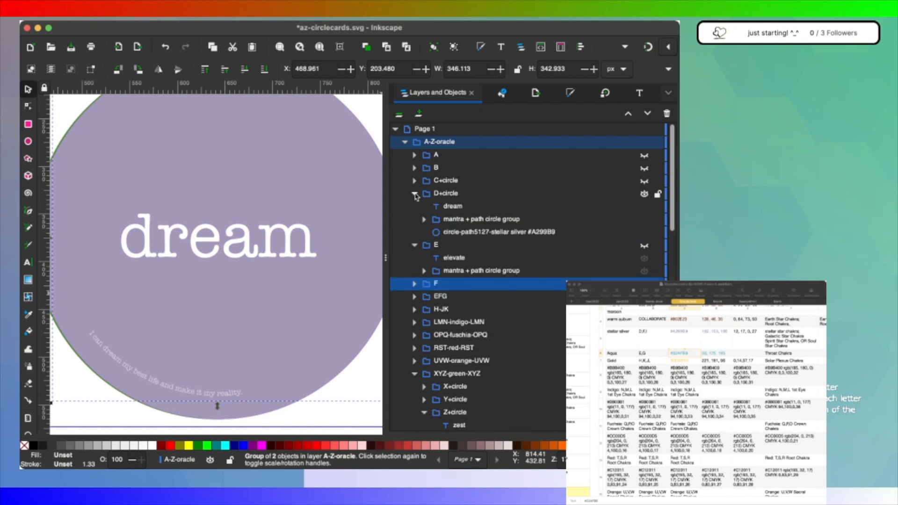
{"action": "left_click", "coordinate": [481, 234]}
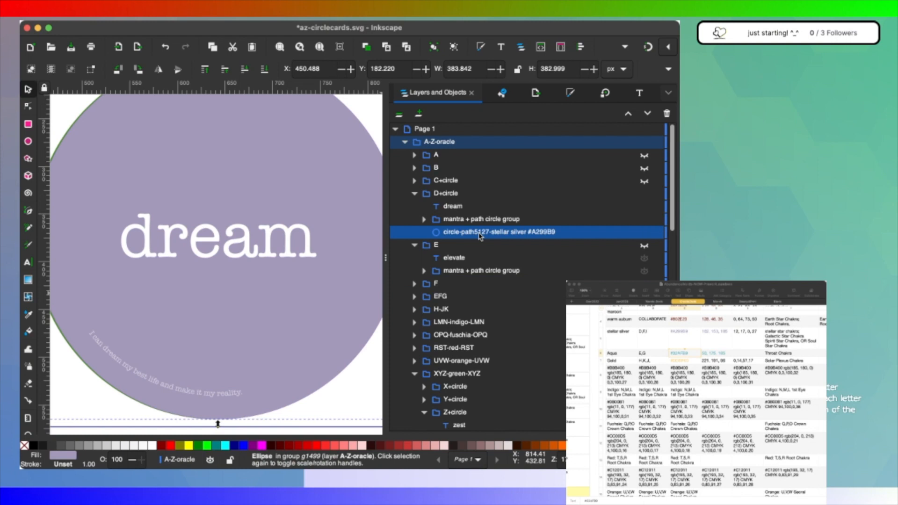
{"action": "key", "text": "super+d"}
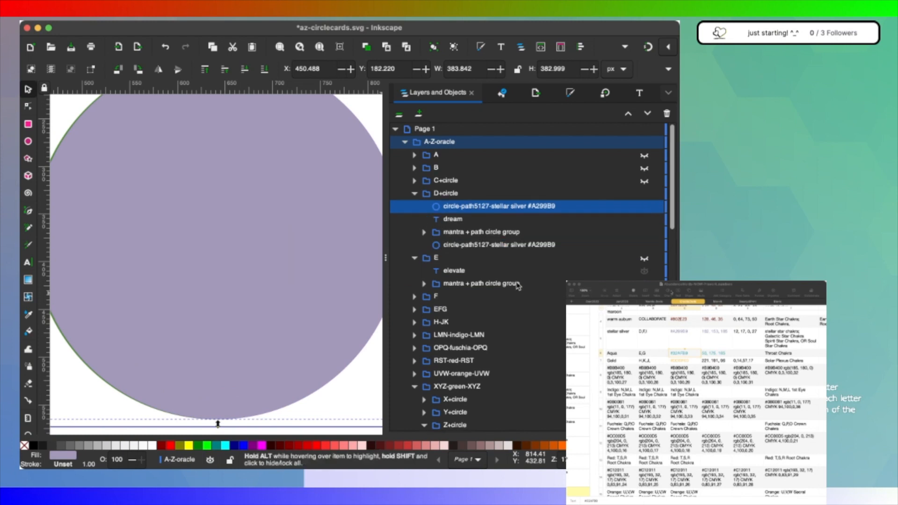
{"action": "left_click_drag", "start_coordinate": [462, 220], "coordinate": [476, 319]}
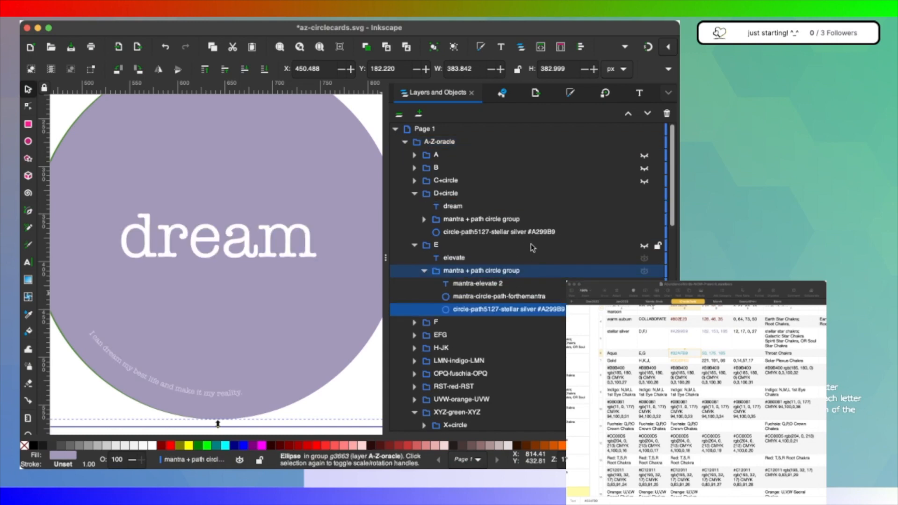
{"action": "left_click", "coordinate": [473, 309]}
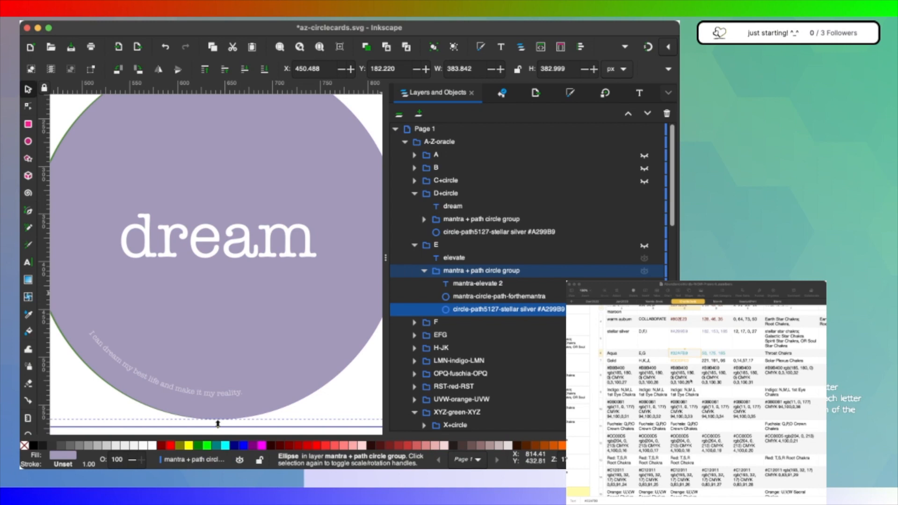
{"action": "key", "text": "shift+Page_Up"}
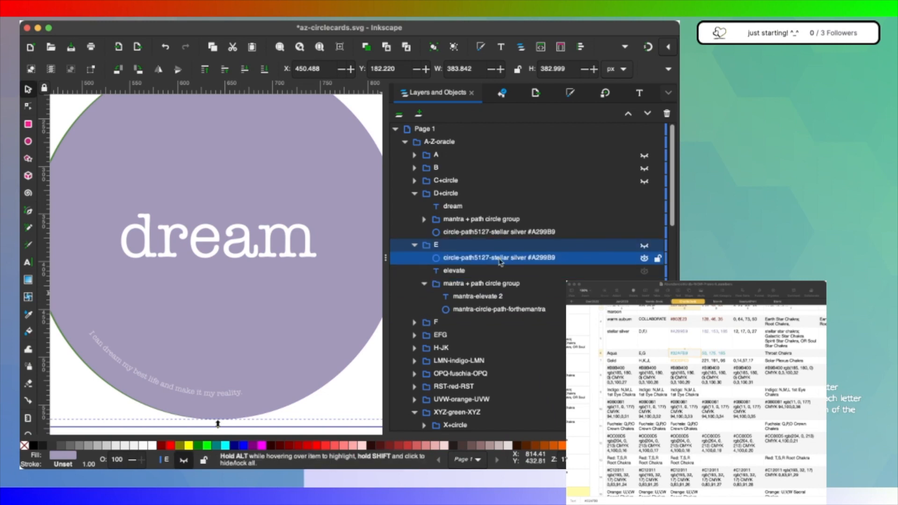
{"action": "left_click", "coordinate": [424, 283]}
{"action": "left_click", "coordinate": [465, 262]}
{"action": "left_click_drag", "start_coordinate": [465, 262], "coordinate": [462, 290]}
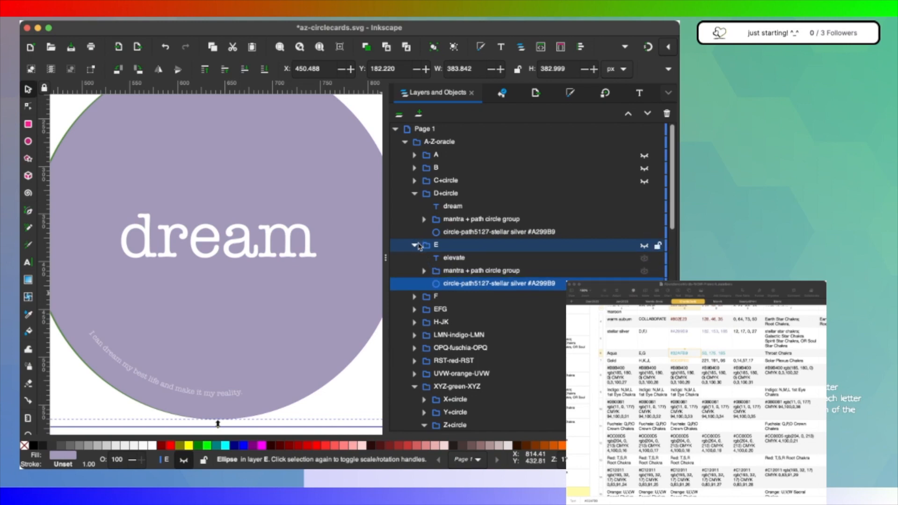
Step: Duplicate D+circle's stellar silver circle again and move the copy directly below the F group in the A-Z-oracle layer
{"action": "left_click", "coordinate": [415, 246]}
{"action": "left_click", "coordinate": [414, 258]}
{"action": "left_click", "coordinate": [468, 233]}
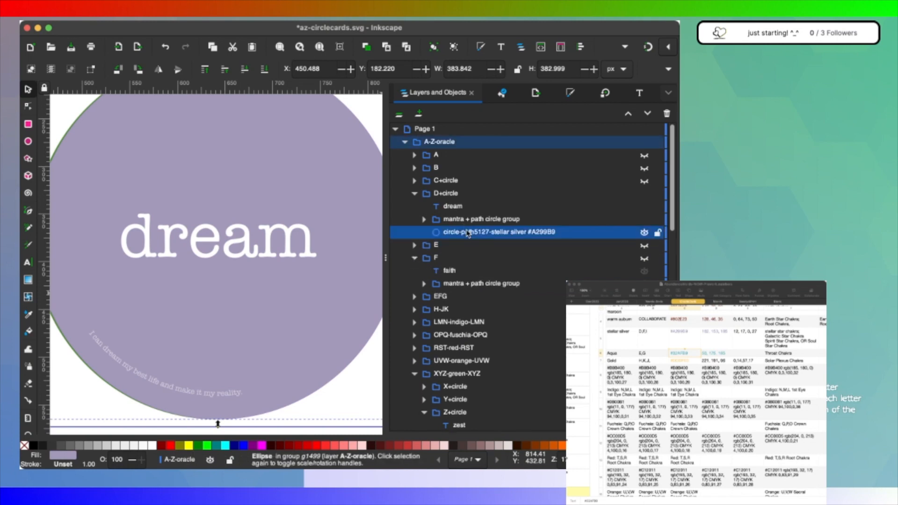
{"action": "key", "text": "Home"}
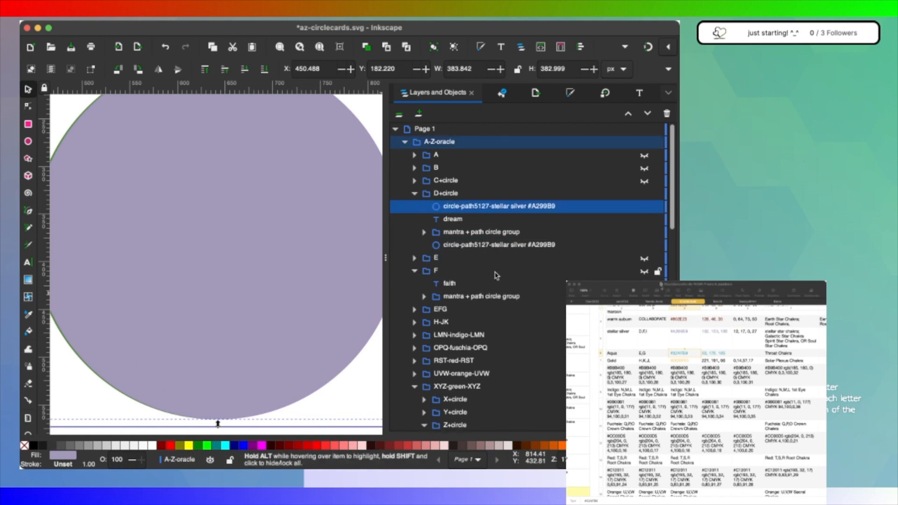
{"action": "left_click_drag", "start_coordinate": [460, 207], "coordinate": [471, 320]}
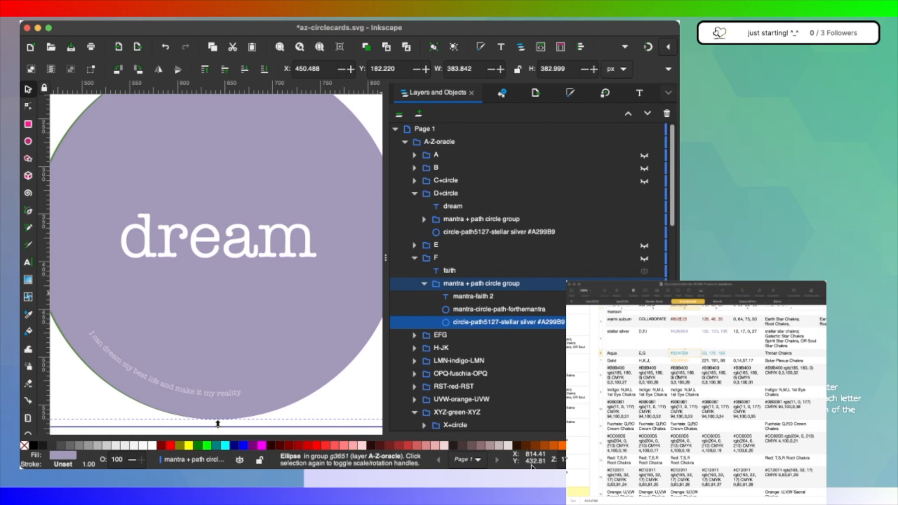
{"action": "left_click", "coordinate": [538, 498]}
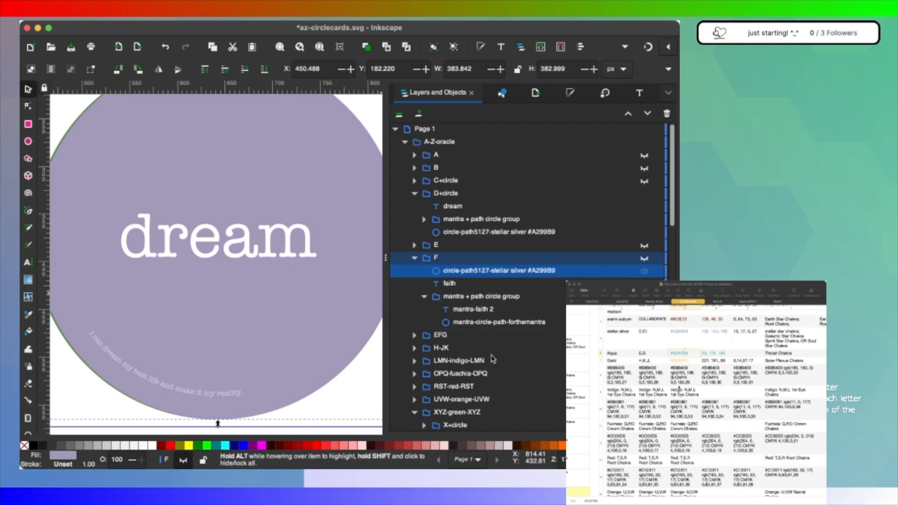
{"action": "left_click", "coordinate": [425, 296]}
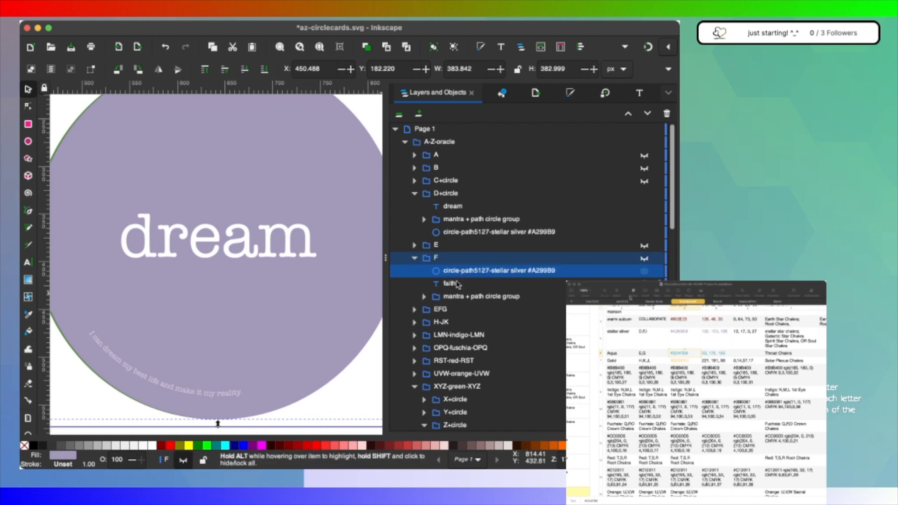
{"action": "left_click_drag", "start_coordinate": [474, 276], "coordinate": [410, 294]}
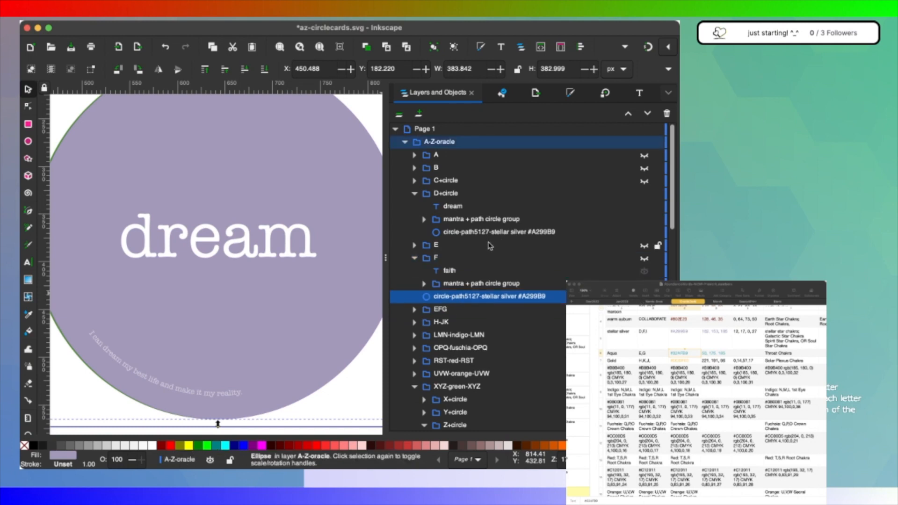
Step: Collapse the F and D+circle groups, make E visible and hide D+circle
{"action": "left_click", "coordinate": [415, 258]}
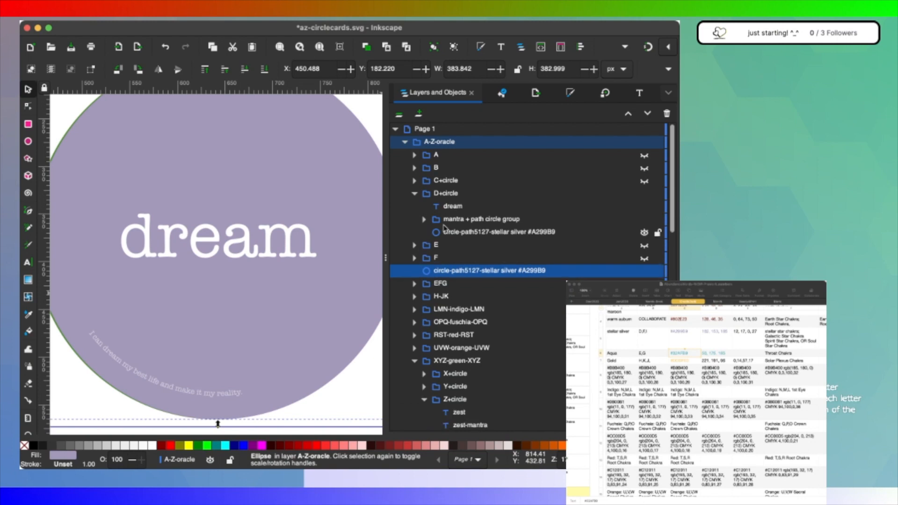
{"action": "left_click", "coordinate": [415, 193]}
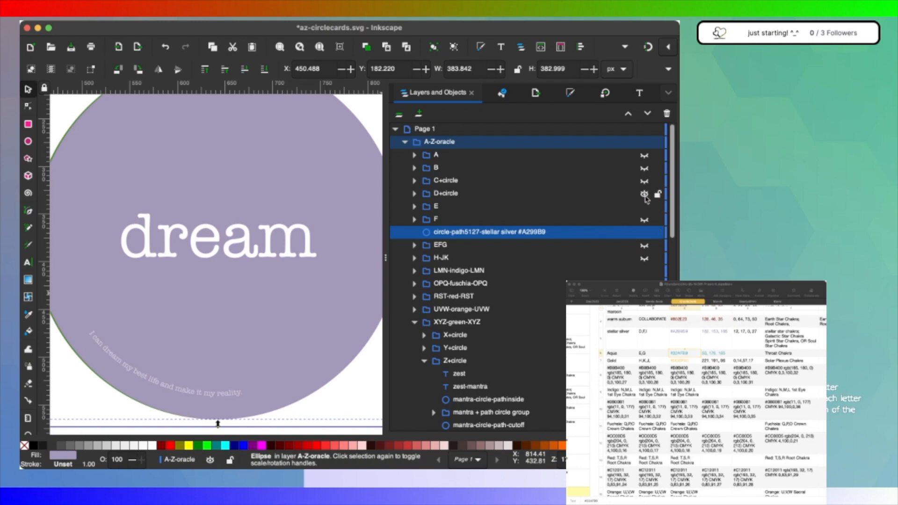
{"action": "left_click", "coordinate": [644, 194]}
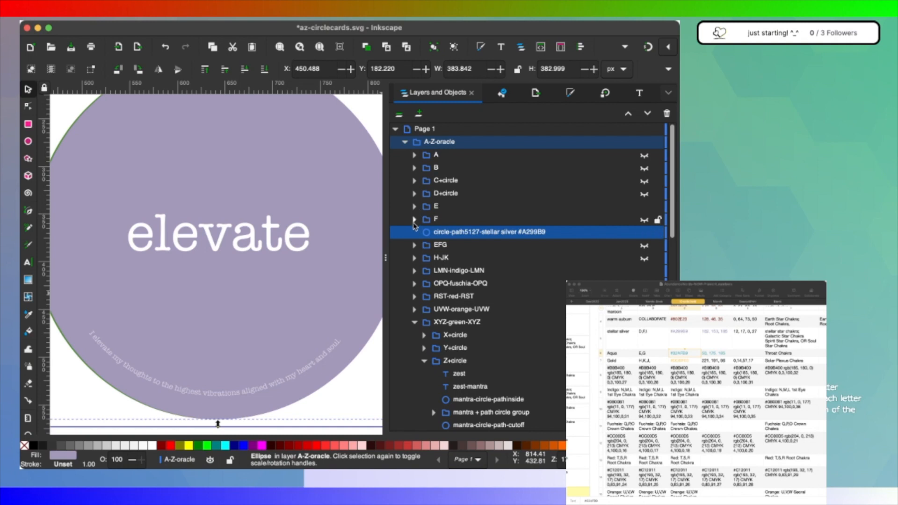
Step: Move the loose stellar silver circle into the F group, below its mantra + path circle group, and collapse F
{"action": "left_click_drag", "start_coordinate": [428, 232], "coordinate": [453, 255]}
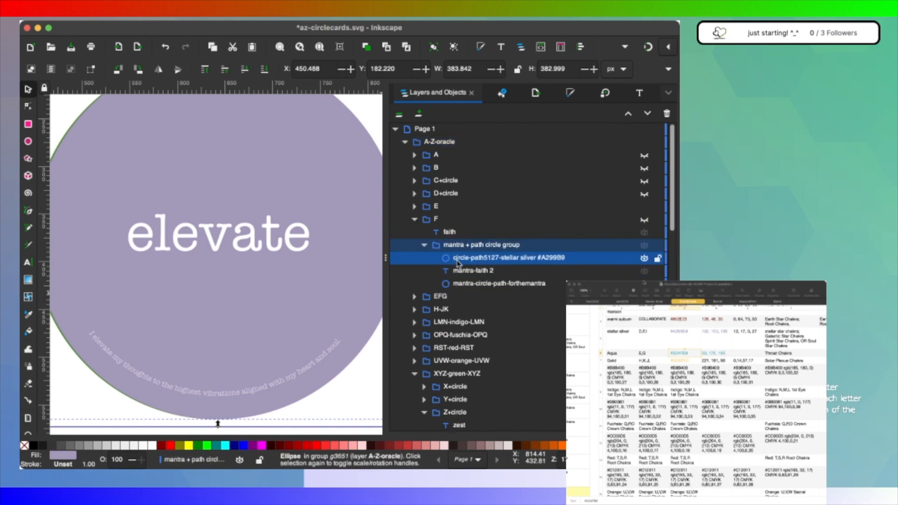
{"action": "left_click", "coordinate": [452, 284]}
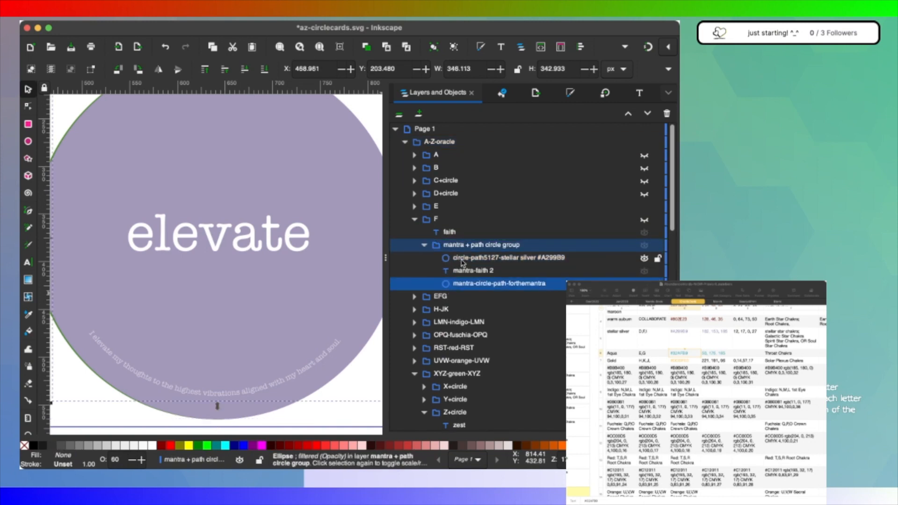
{"action": "left_click", "coordinate": [464, 258]}
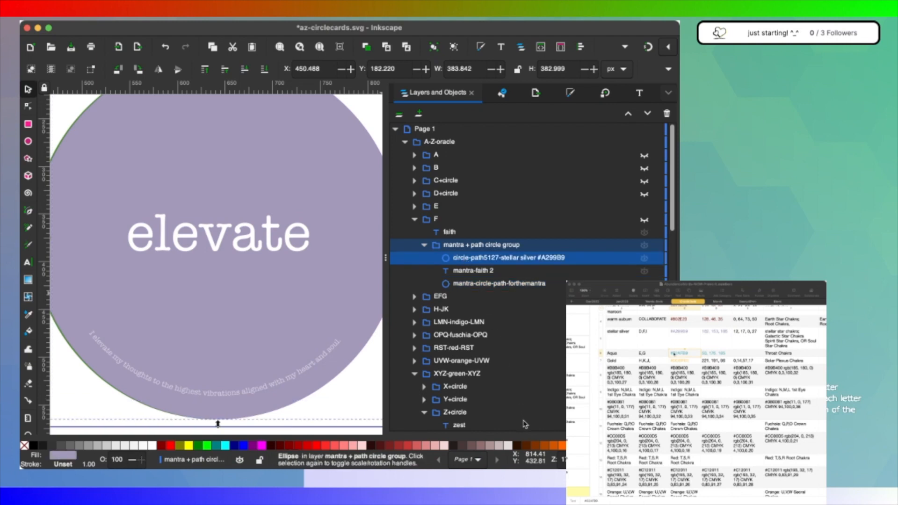
{"action": "key", "text": "shift+Page_Up"}
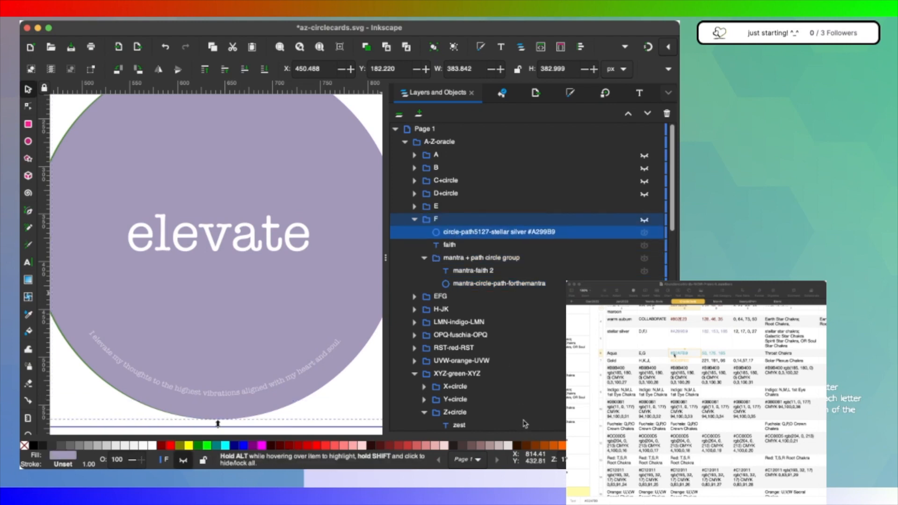
{"action": "left_click", "coordinate": [423, 258]}
{"action": "left_click", "coordinate": [451, 237]}
{"action": "mouse_move", "coordinate": [451, 236]}
{"action": "left_mouse_down"}
{"action": "mouse_move", "coordinate": [443, 290]}
{"action": "mouse_move", "coordinate": [465, 234]}
{"action": "left_mouse_up"}
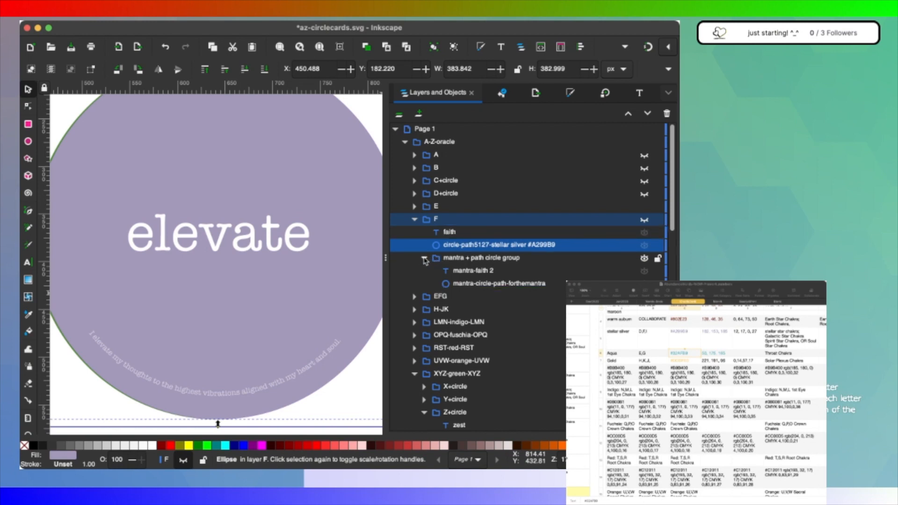
{"action": "left_click_drag", "start_coordinate": [437, 260], "coordinate": [509, 245]}
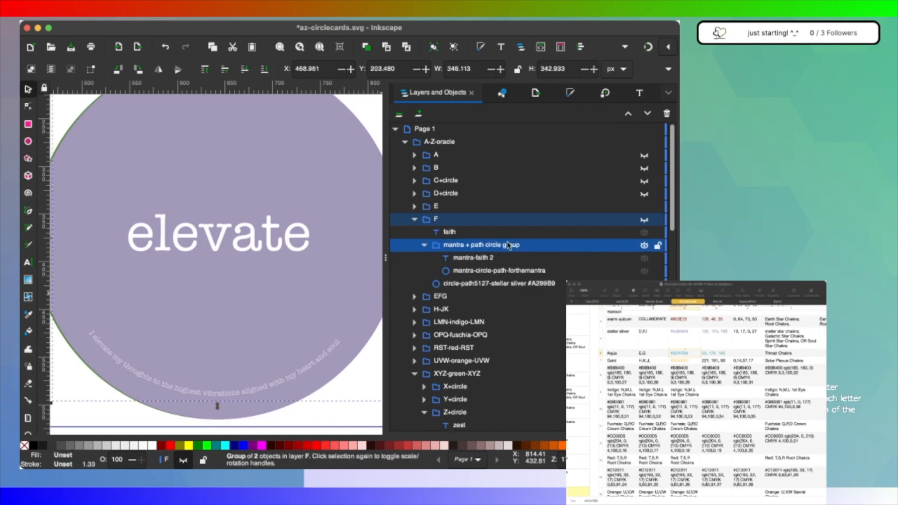
{"action": "left_click", "coordinate": [429, 245]}
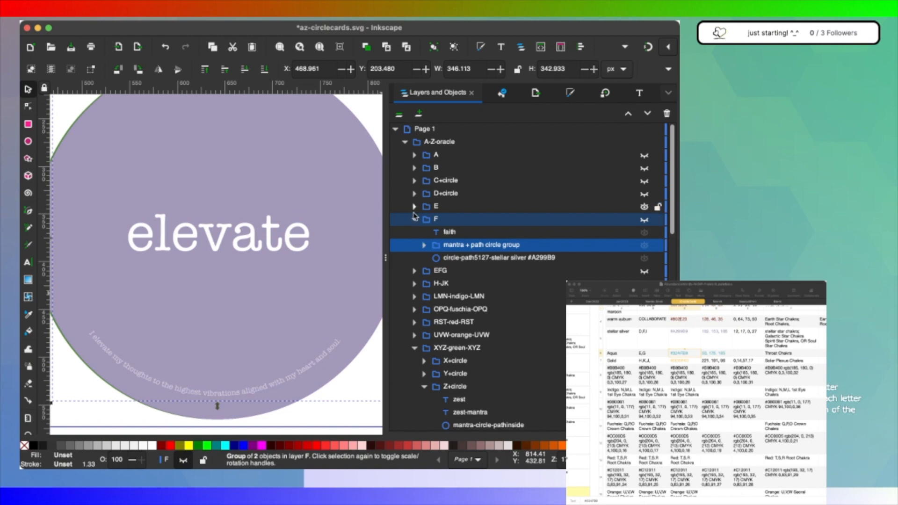
{"action": "left_click", "coordinate": [414, 219]}
Step: Rename the E group's circle to circle-path5127-aqua #32AFB9 and fill it with #32AFB9
{"action": "left_click", "coordinate": [415, 207]}
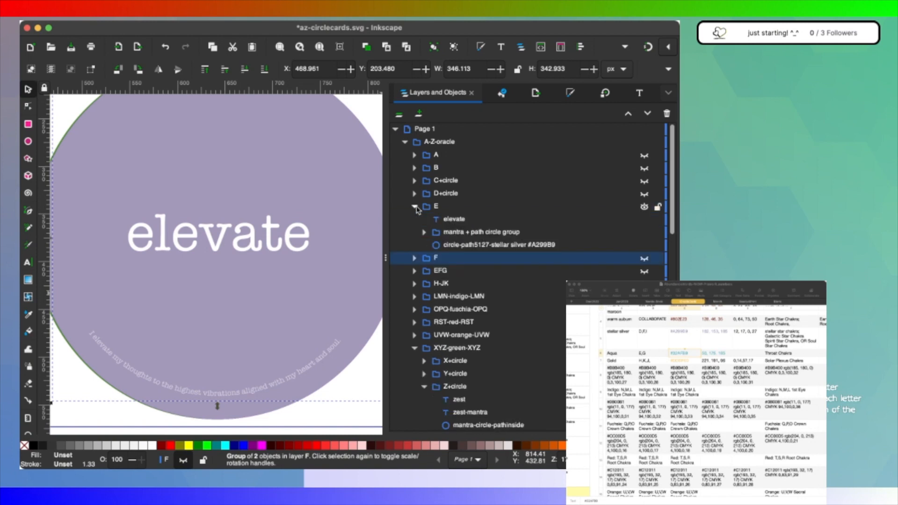
{"action": "double_click", "coordinate": [543, 245]}
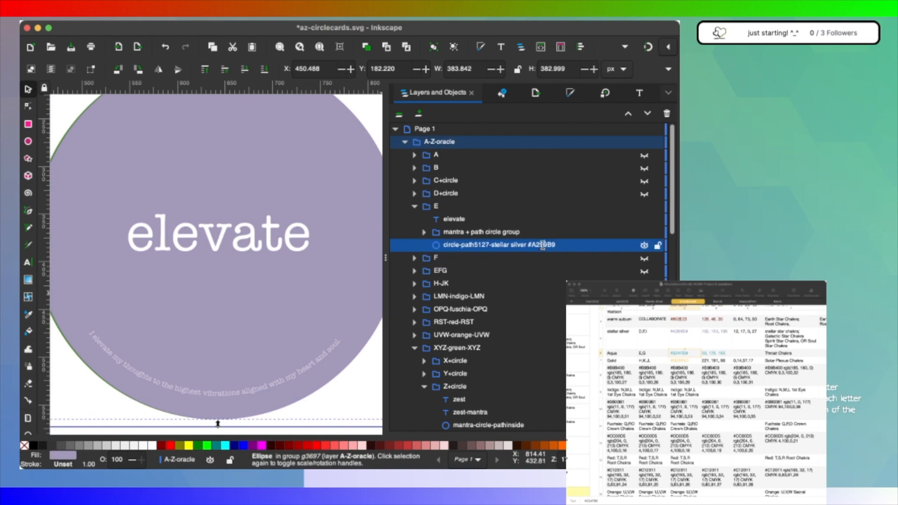
{"action": "left_click", "coordinate": [562, 246]}
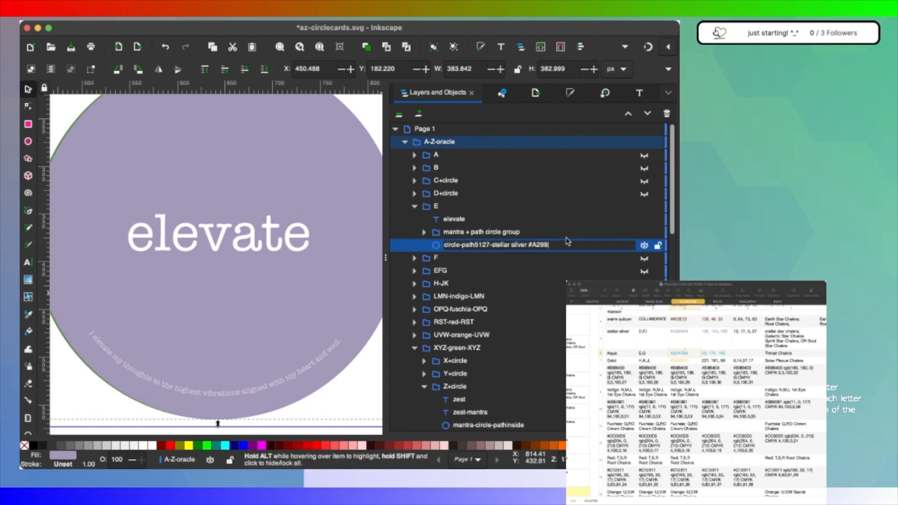
{"action": "key", "text": "BackSpace"}
{"action": "key", "text": "BackSpace"}
{"action": "key", "text": "BackSpace"}
{"action": "key", "text": "BackSpace"}
{"action": "key", "text": "BackSpace"}
{"action": "key", "text": "BackSpace"}
{"action": "key", "text": "BackSpace"}
{"action": "scroll", "coordinate": [763, 384], "scroll_direction": "up", "scroll_amount": 2}
{"action": "scroll", "coordinate": [763, 384], "scroll_direction": "up", "scroll_amount": 1}
{"action": "key", "text": "BackSpace"}
{"action": "key", "text": "BackSpace"}
{"action": "key", "text": "BackSpace"}
{"action": "key", "text": "BackSpace"}
{"action": "key", "text": "BackSpace"}
{"action": "key", "text": "BackSpace"}
{"action": "key", "text": "BackSpace"}
{"action": "key", "text": "BackSpace"}
{"action": "key", "text": "BackSpace"}
{"action": "key", "text": "BackSpace"}
{"action": "key", "text": "BackSpace"}
{"action": "key", "text": "BackSpace"}
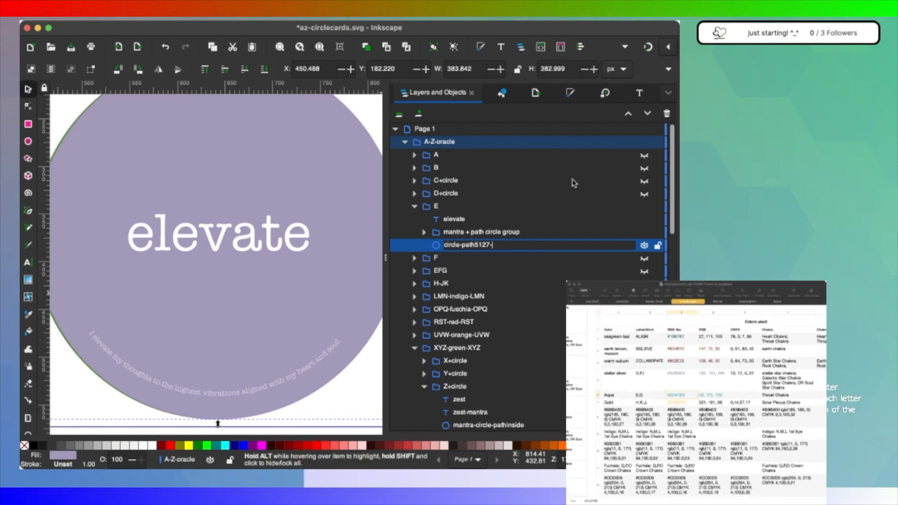
{"action": "type", "text": "aqua"}
{"action": "type", "text": "#32AFB9"}
{"action": "key", "text": "Return"}
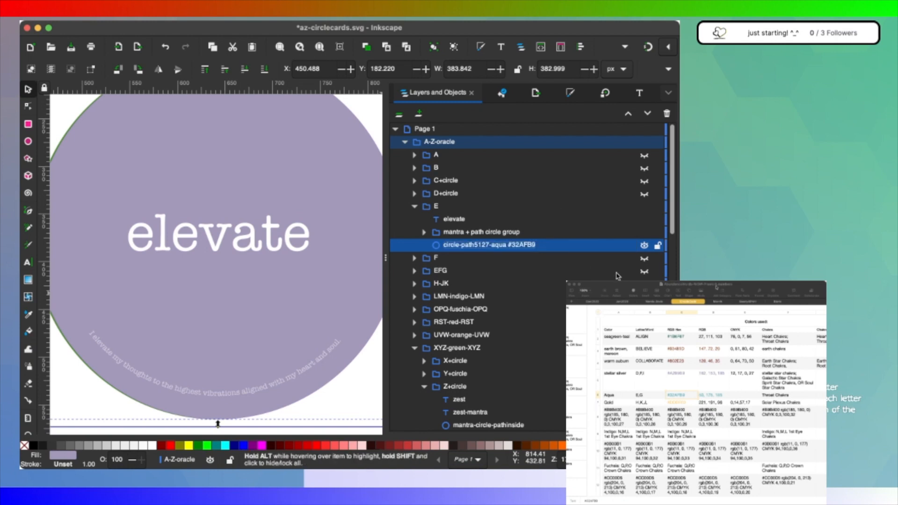
{"action": "left_click", "coordinate": [572, 93]}
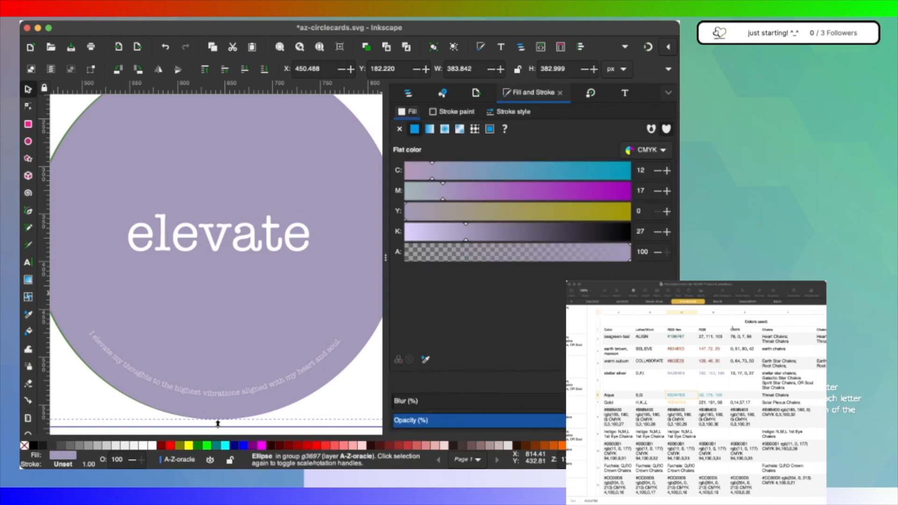
{"action": "key", "text": "super+v"}
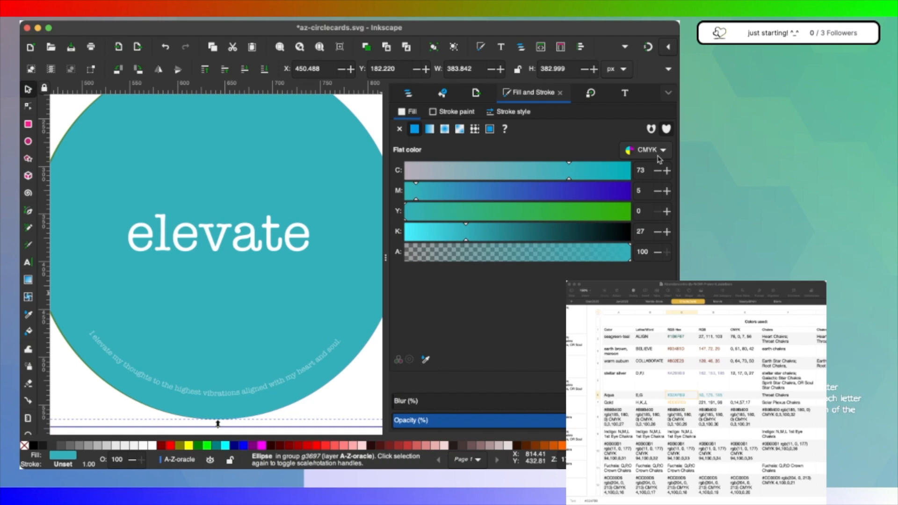
Step: Enter 73, 5, 0, 27 as the CMYK value in the spreadsheet's Aqua row and return to Inkscape's object list
{"action": "left_click", "coordinate": [760, 377]}
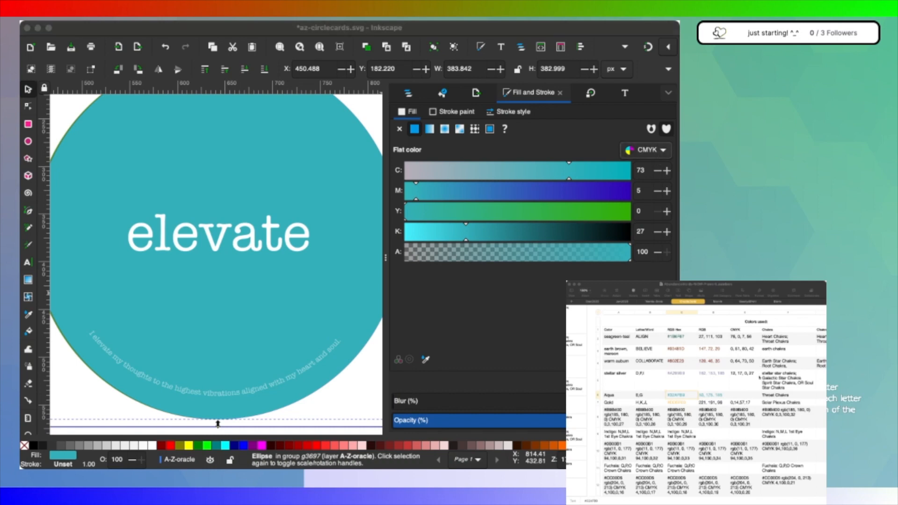
{"action": "scroll", "coordinate": [750, 367], "scroll_direction": "down", "scroll_amount": 3}
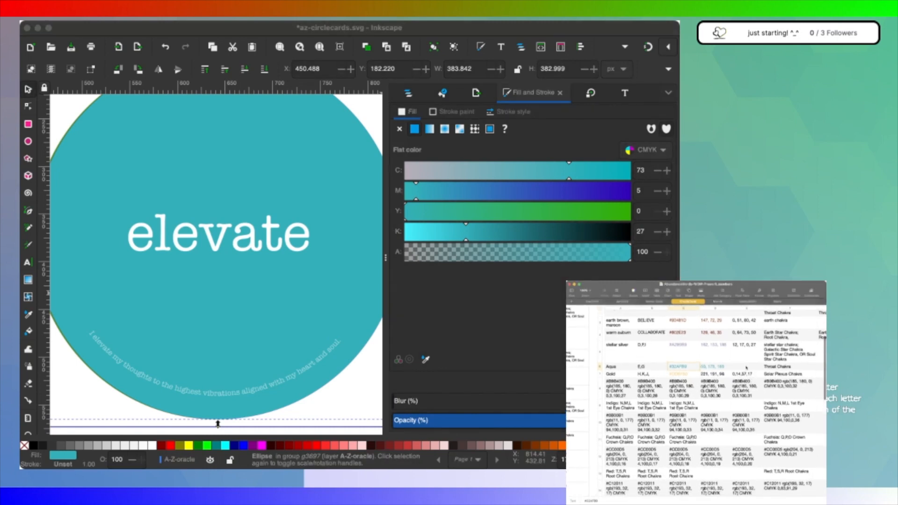
{"action": "left_click", "coordinate": [745, 367]}
{"action": "type", "text": "73, 5, 0, 2"}
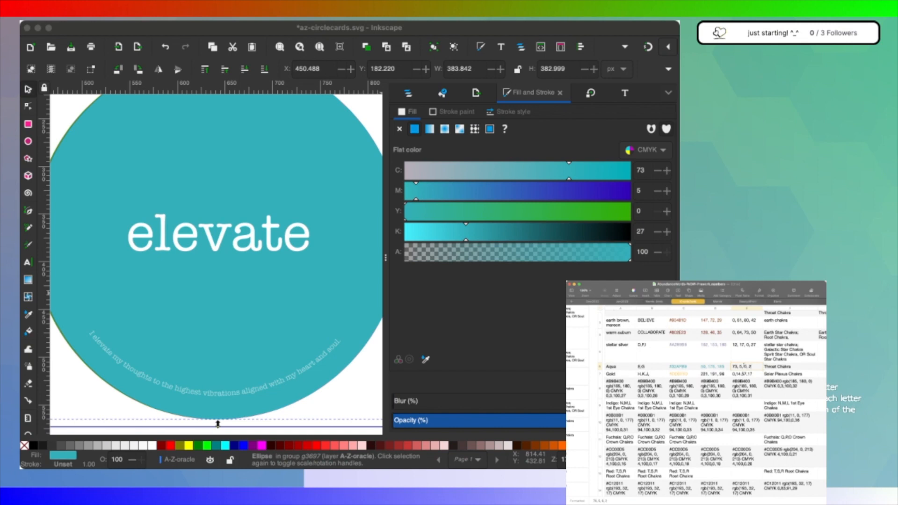
{"action": "key", "text": "Return"}
{"action": "scroll", "coordinate": [724, 374], "scroll_direction": "down", "scroll_amount": 3}
{"action": "scroll", "coordinate": [698, 389], "scroll_direction": "up", "scroll_amount": 3}
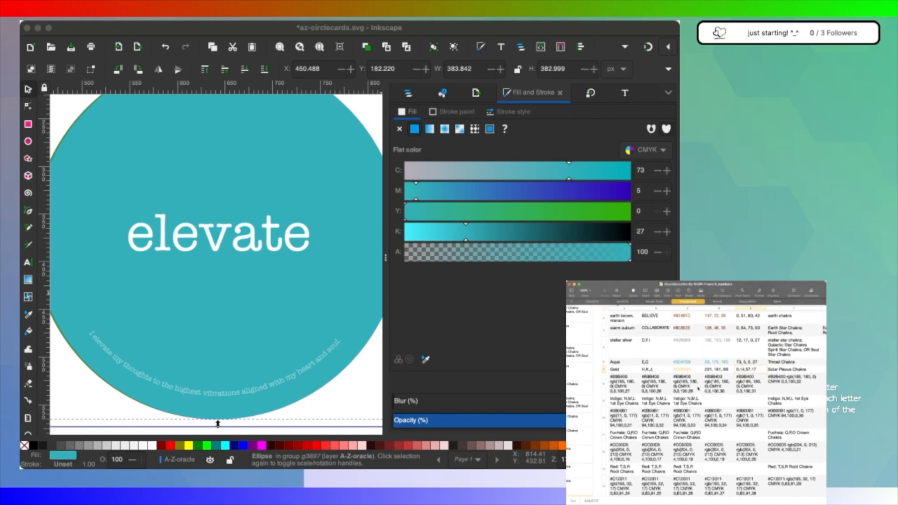
{"action": "left_click", "coordinate": [554, 129]}
{"action": "left_click", "coordinate": [408, 93]}
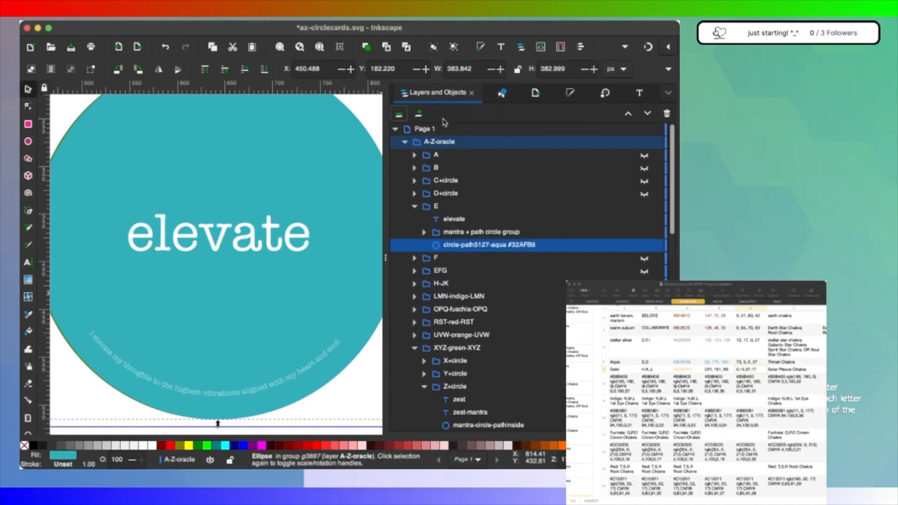
Step: Collapse the E group and show the D+circle, C+circle, B and A groups to check each card's appearance
{"action": "left_click", "coordinate": [415, 207]}
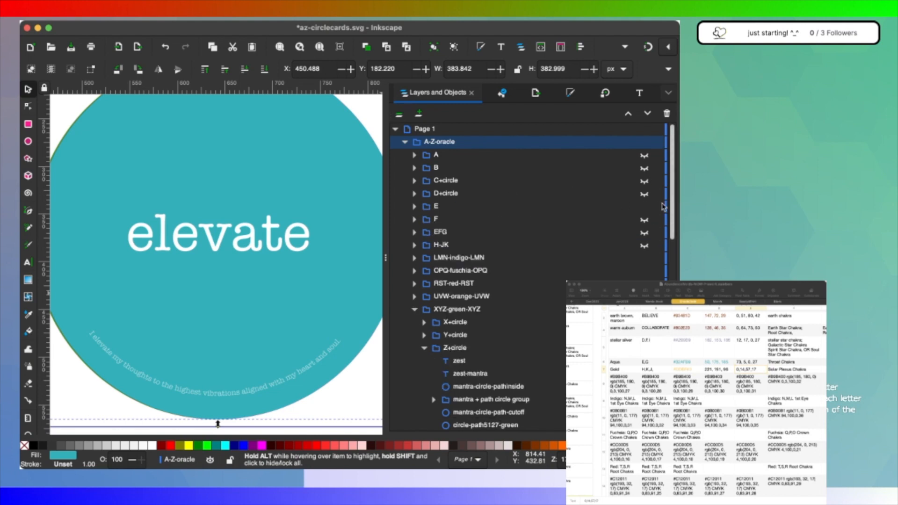
{"action": "left_click", "coordinate": [646, 195]}
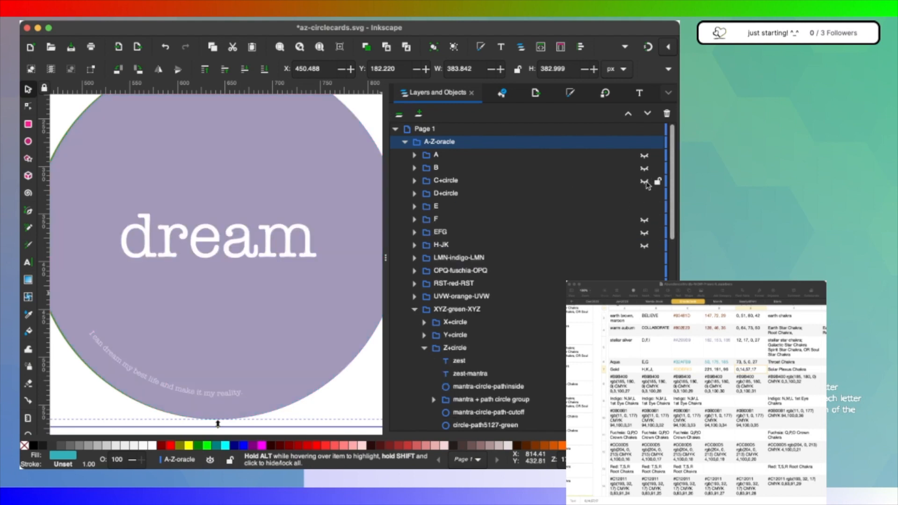
{"action": "left_click", "coordinate": [645, 182]}
{"action": "left_click", "coordinate": [645, 170]}
{"action": "left_click", "coordinate": [644, 157]}
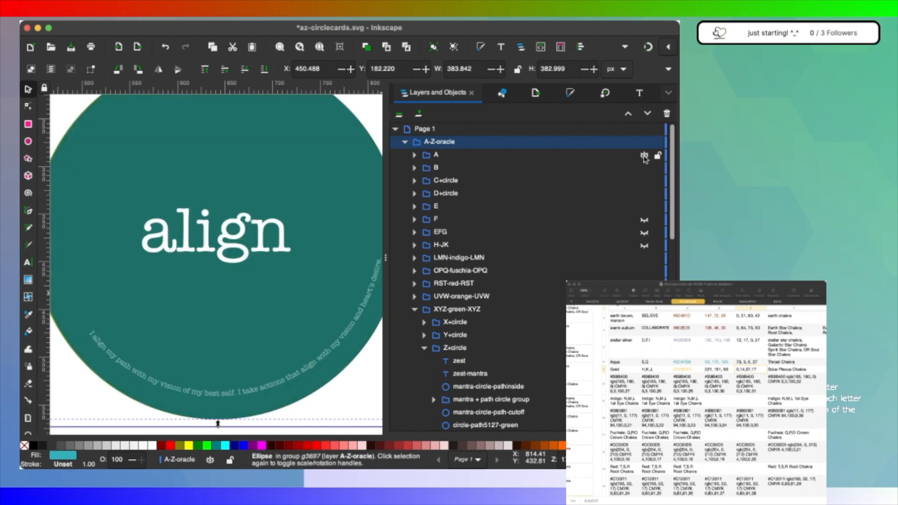
Step: Hide the A, B, C+circle, D+circle and E groups and make the F group visible
{"action": "left_click", "coordinate": [644, 156]}
{"action": "left_click", "coordinate": [645, 169]}
{"action": "left_click", "coordinate": [645, 182]}
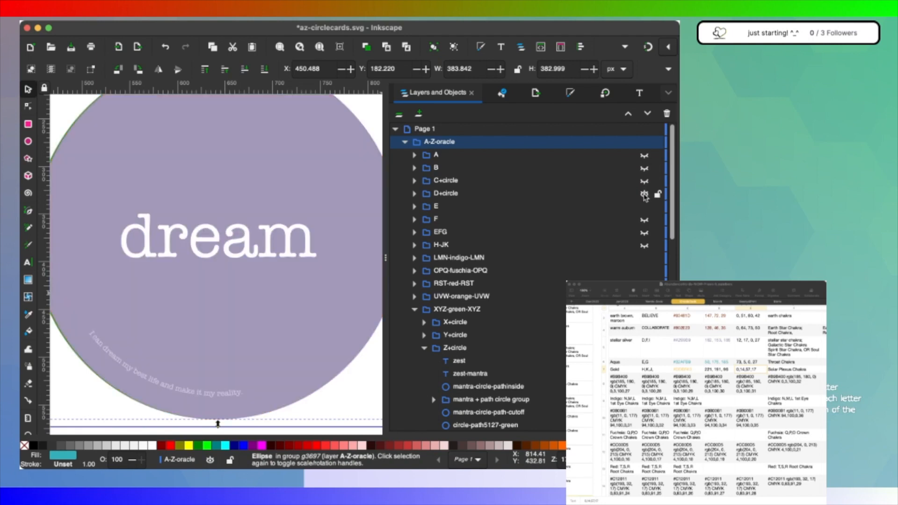
{"action": "left_click", "coordinate": [644, 195]}
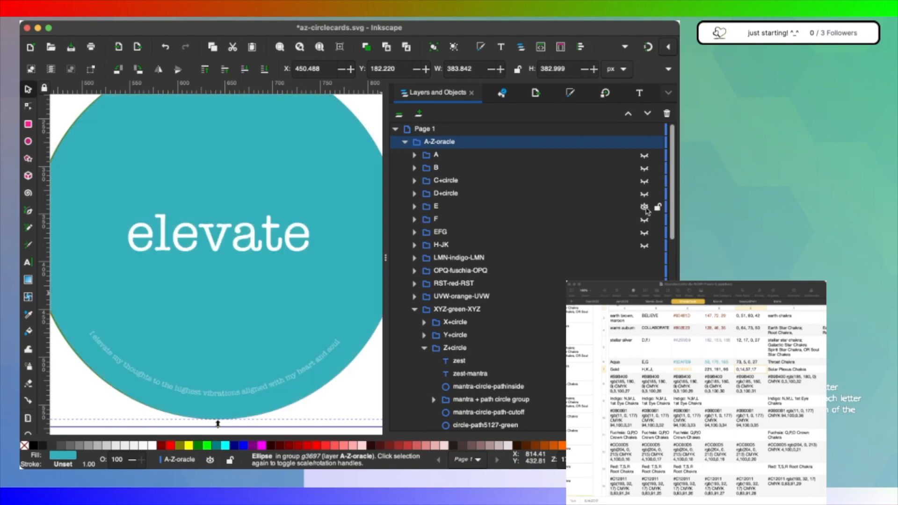
{"action": "left_click", "coordinate": [645, 208]}
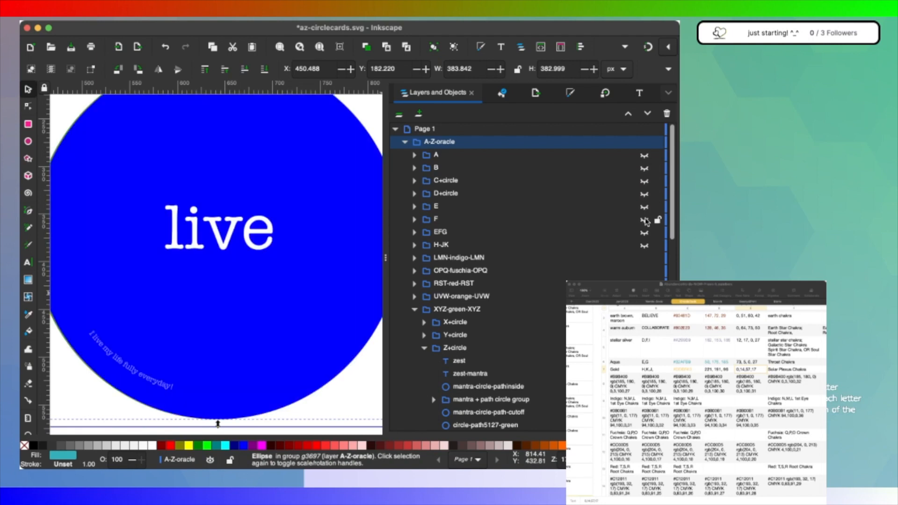
{"action": "left_click", "coordinate": [645, 220]}
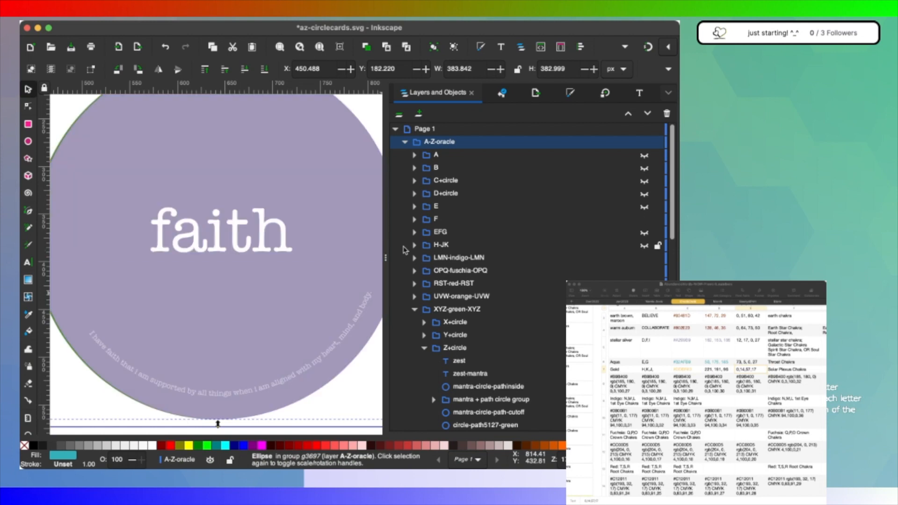
Step: Duplicate the E group's aqua #32AFB9 circle and move the copy into the EFG group, below its orange circle
{"action": "left_click", "coordinate": [414, 233]}
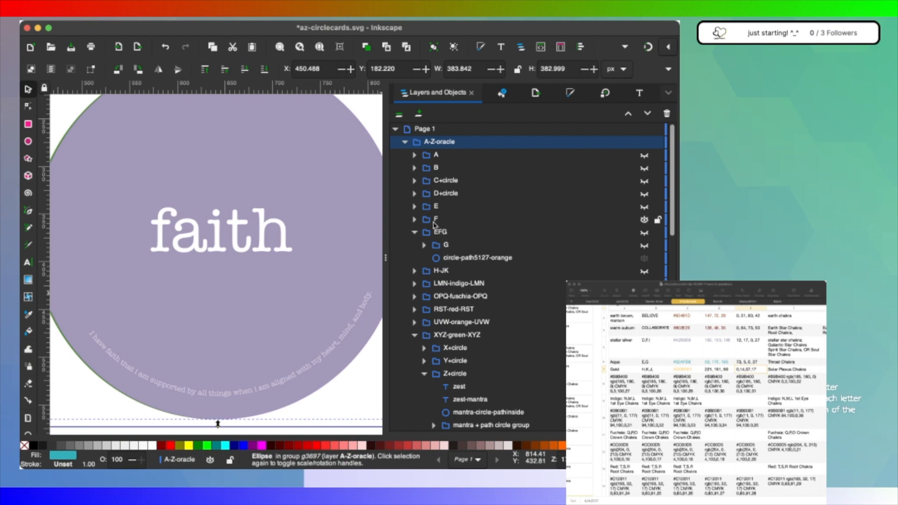
{"action": "left_click", "coordinate": [414, 206]}
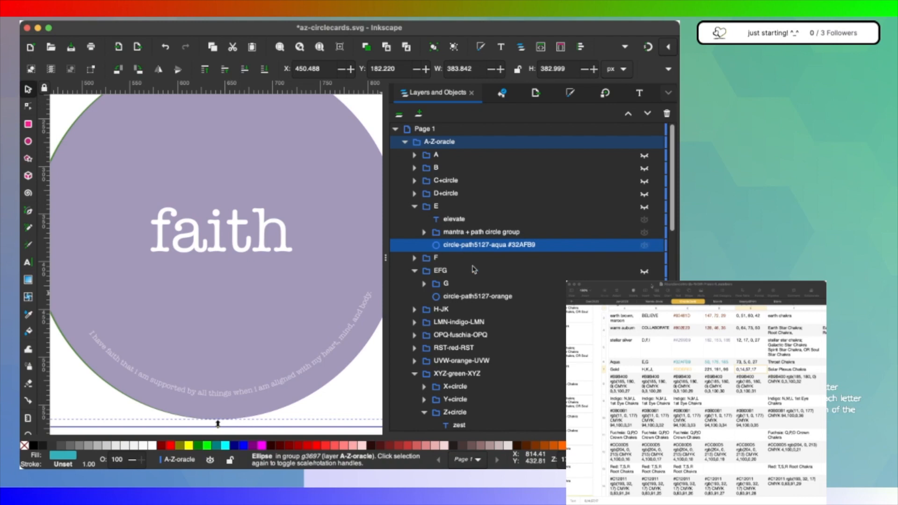
{"action": "key", "text": "ctrl+d"}
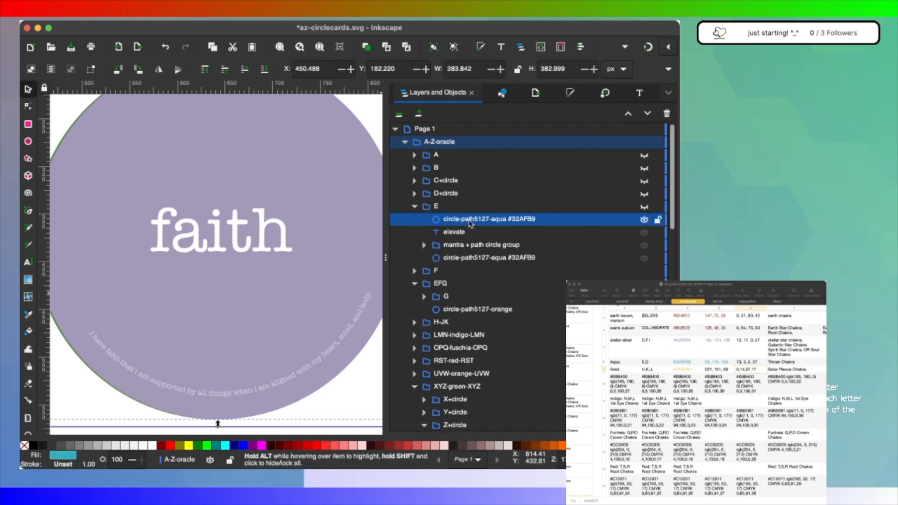
{"action": "left_click_drag", "start_coordinate": [471, 220], "coordinate": [470, 371]}
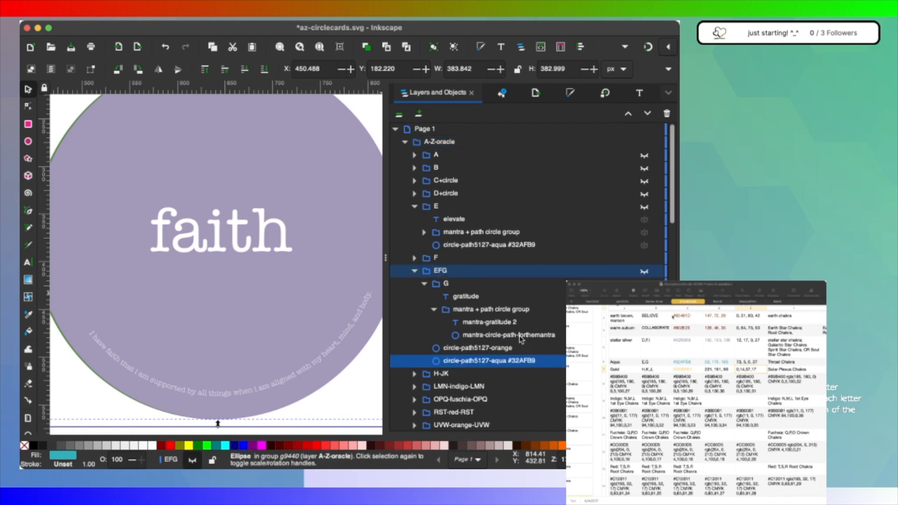
Step: Delete circle-path5127-orange from the EFG group and rename that group G
{"action": "left_click", "coordinate": [499, 348]}
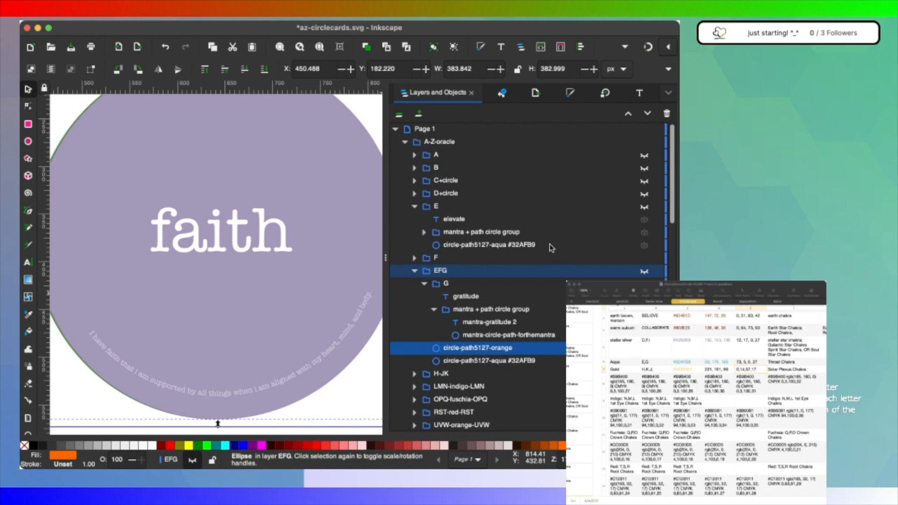
{"action": "key", "text": "Delete"}
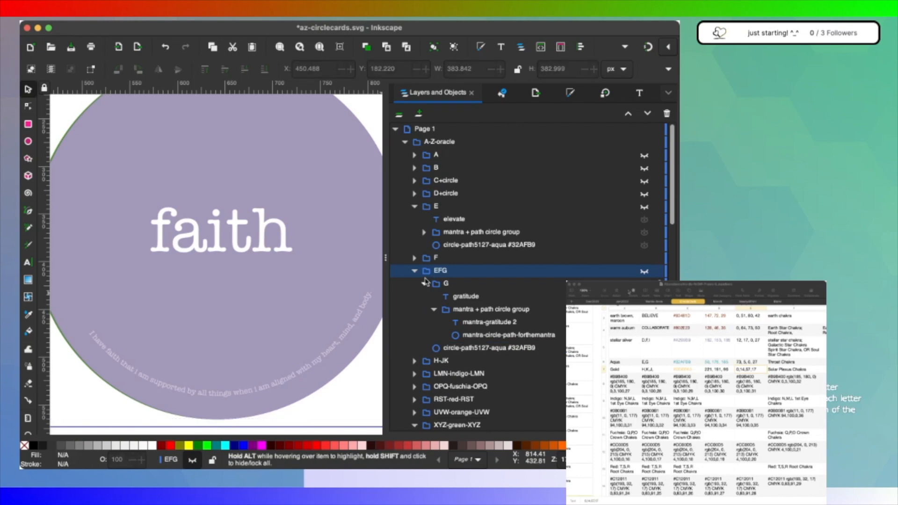
{"action": "left_click", "coordinate": [441, 271]}
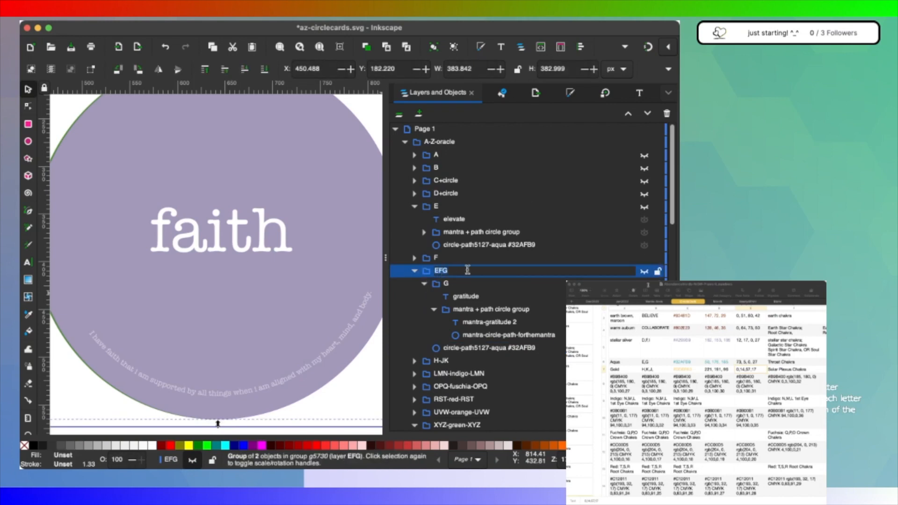
{"action": "type", "text": "G"}
{"action": "key", "text": "Return"}
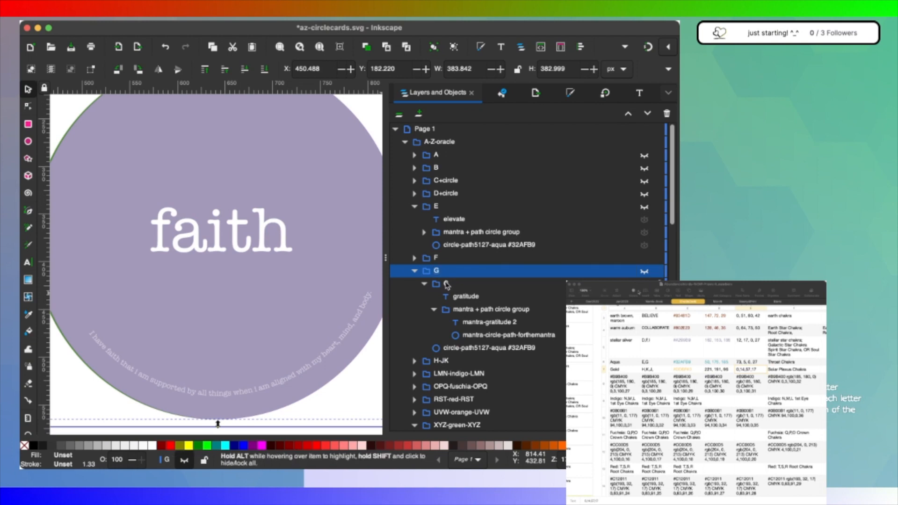
{"action": "left_click", "coordinate": [466, 298]}
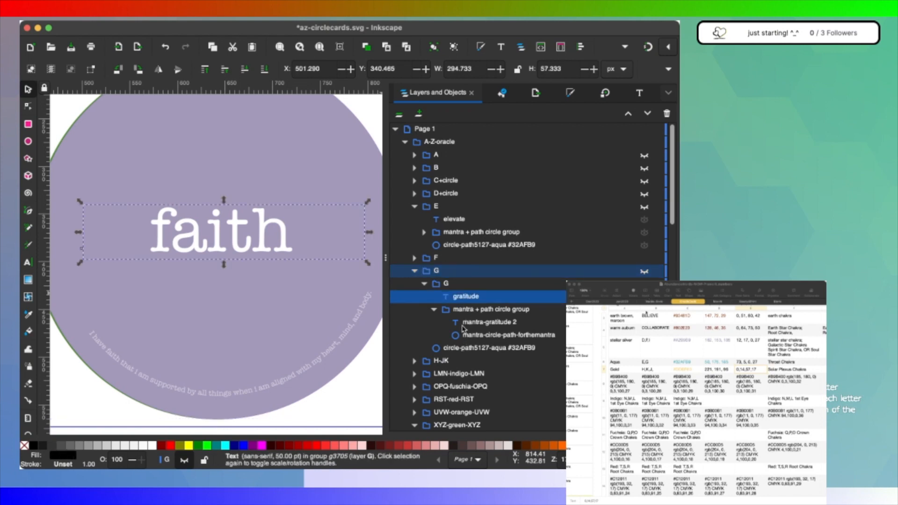
{"action": "left_click", "coordinate": [433, 309]}
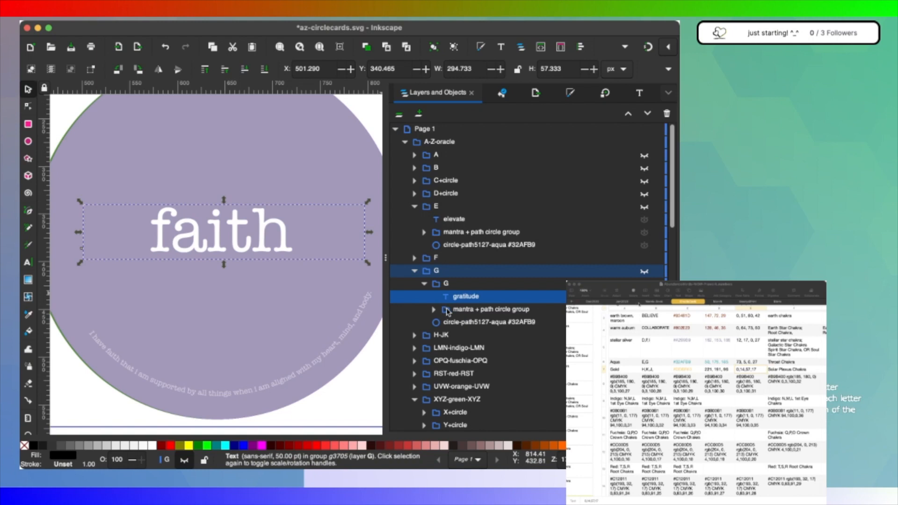
{"action": "left_click", "coordinate": [475, 311]}
{"action": "left_click", "coordinate": [474, 300]}
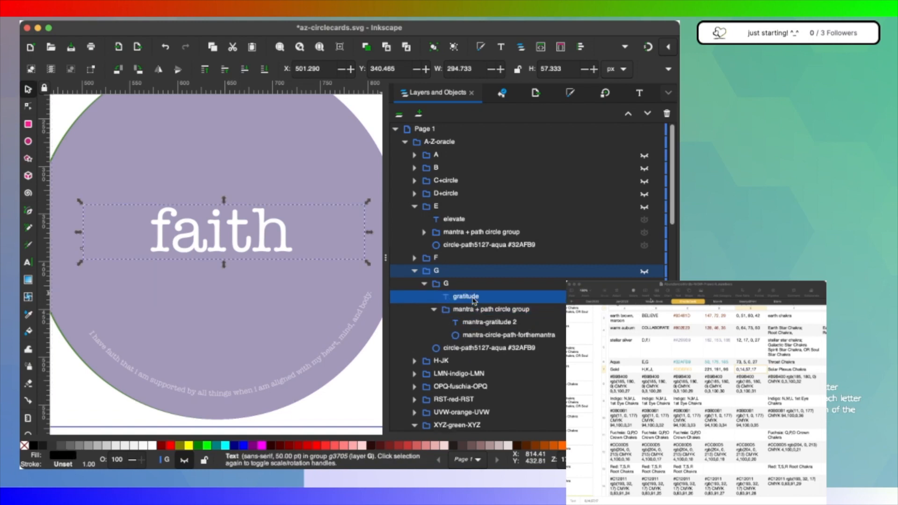
{"action": "left_click", "coordinate": [472, 348]}
{"action": "left_click", "coordinate": [470, 336]}
{"action": "left_click", "coordinate": [449, 310]}
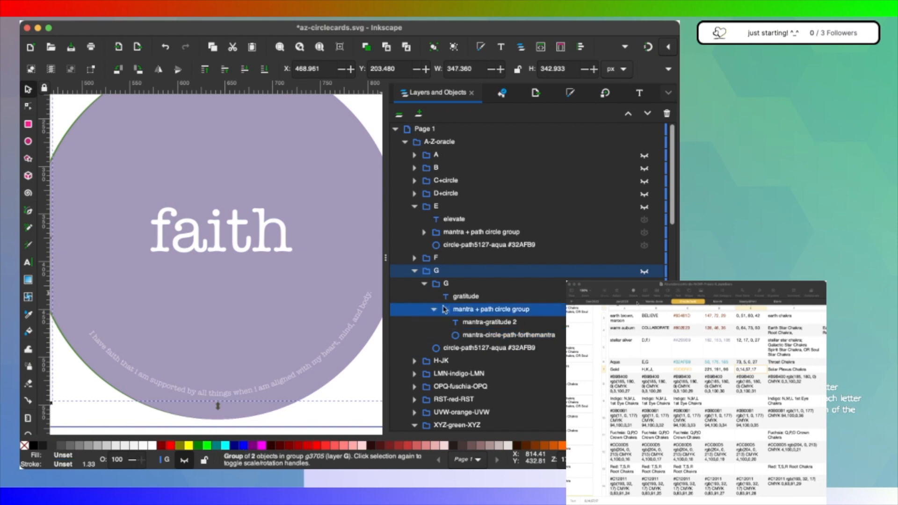
{"action": "left_click", "coordinate": [433, 309]}
{"action": "left_click", "coordinate": [465, 298], "text": "shift"}
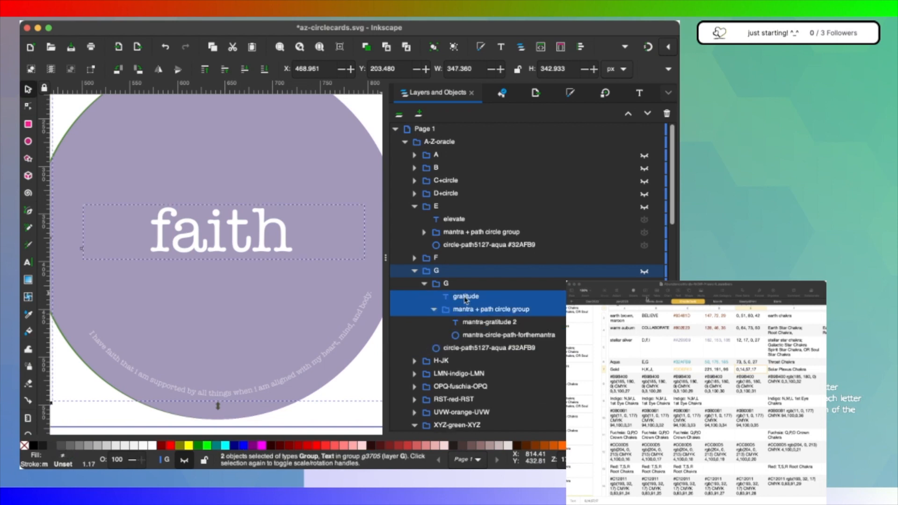
{"action": "left_click", "coordinate": [462, 348]}
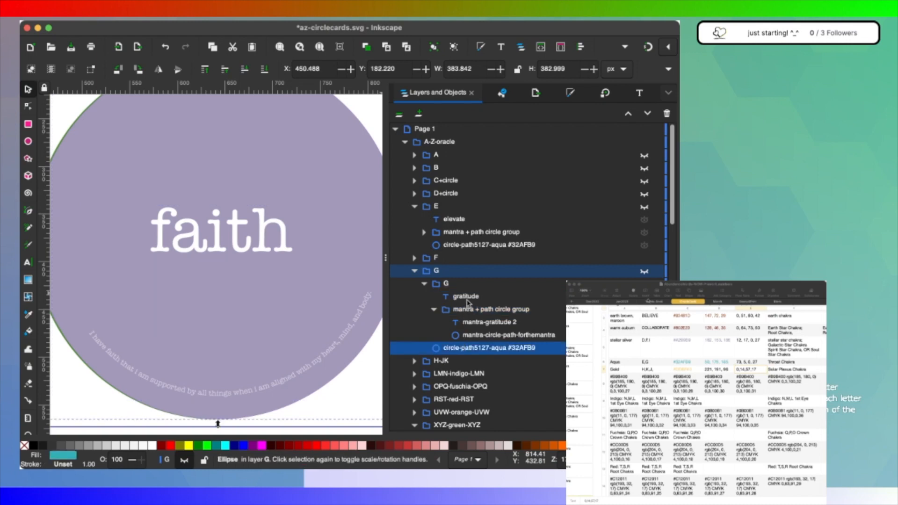
{"action": "left_click", "coordinate": [434, 310]}
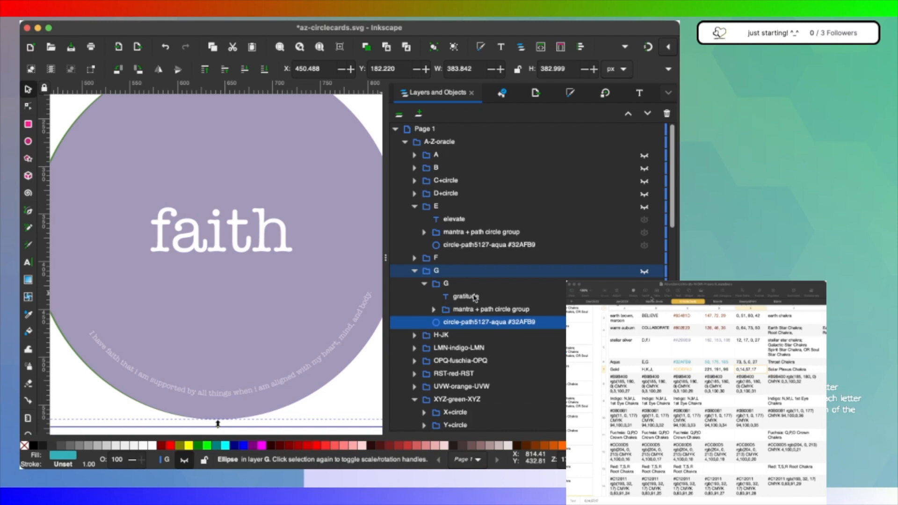
Step: Try to move the inner G group up to the A-Z-oracle level and its gratitude text and mantra group below the outer G group
{"action": "left_click", "coordinate": [446, 286]}
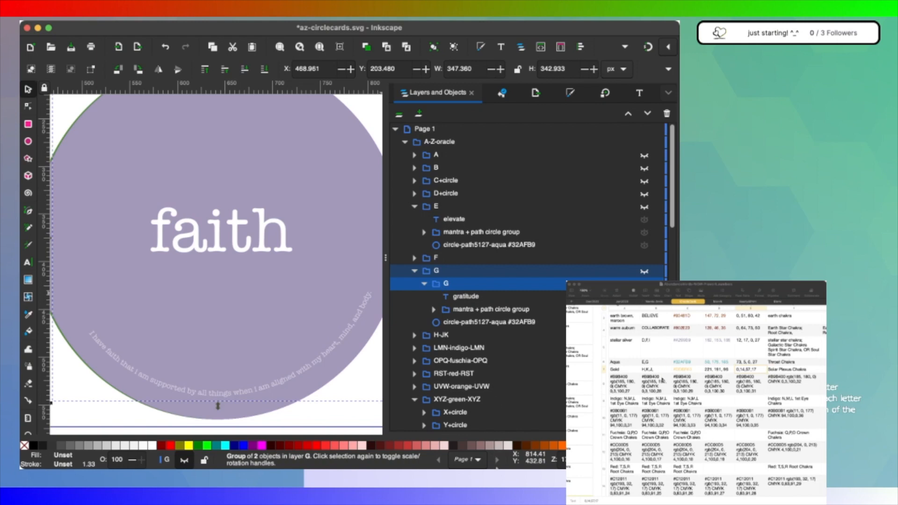
{"action": "key", "text": "shift+Page_Up"}
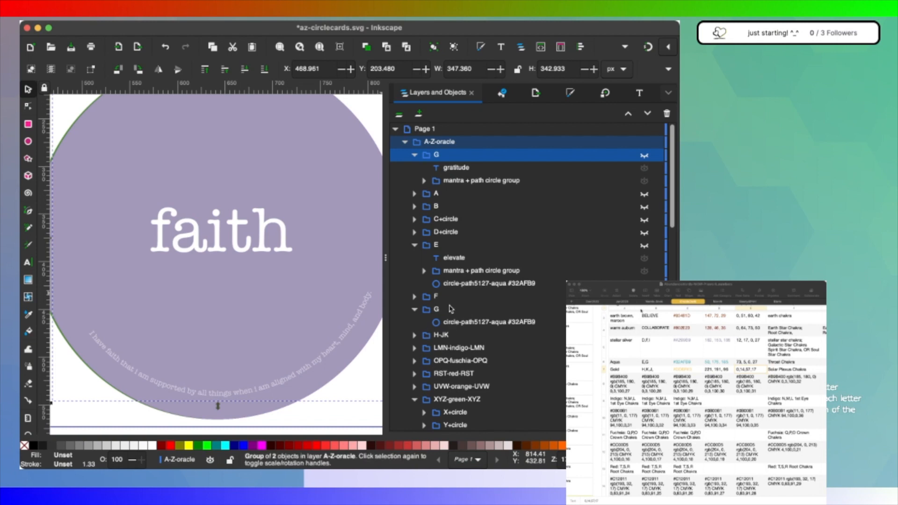
{"action": "left_click", "coordinate": [455, 170]}
{"action": "left_click", "coordinate": [451, 183], "text": "shift"}
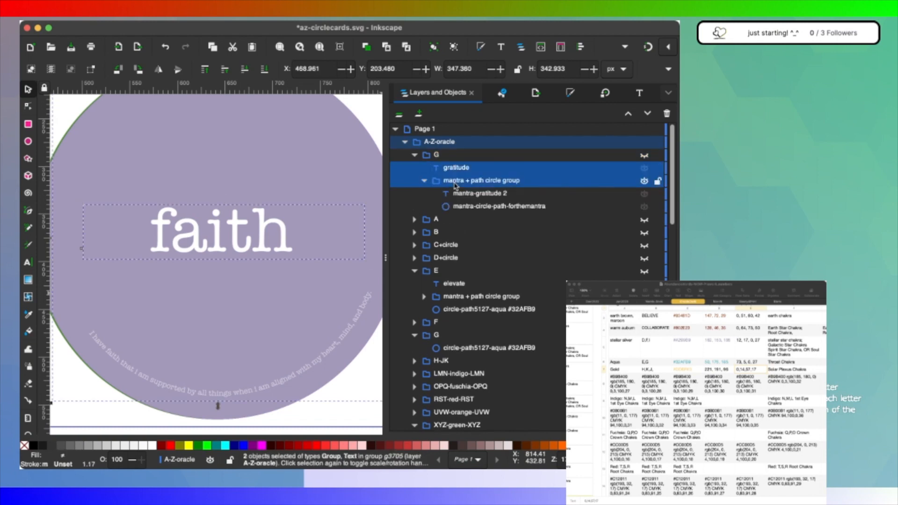
{"action": "left_click_drag", "start_coordinate": [451, 183], "coordinate": [552, 307]}
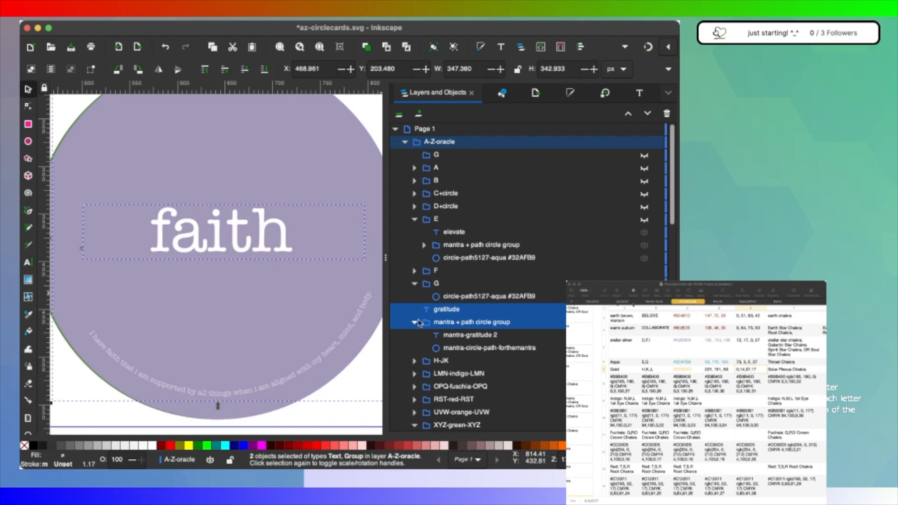
{"action": "left_click", "coordinate": [453, 298]}
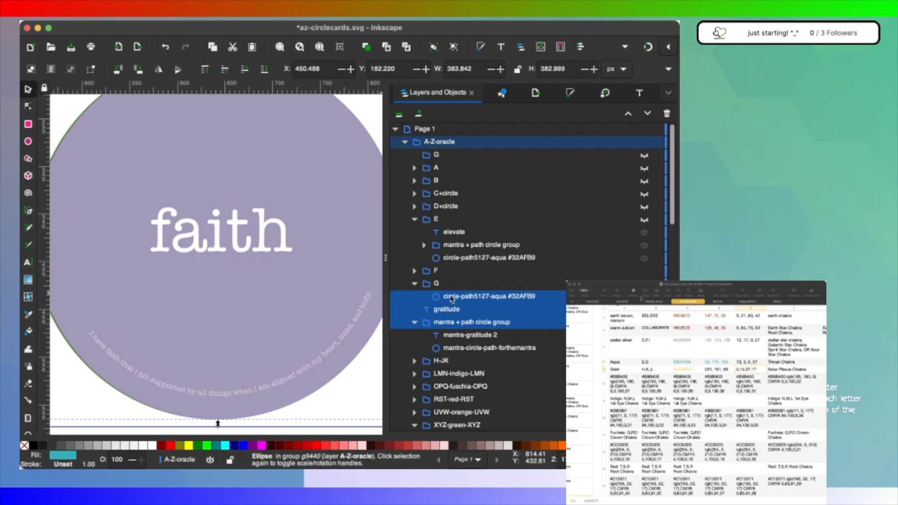
{"action": "left_click", "coordinate": [448, 309]}
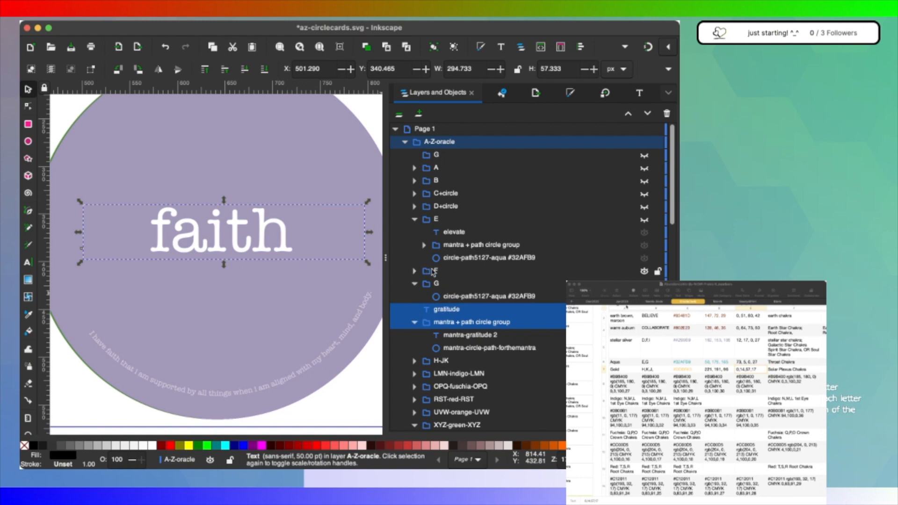
{"action": "left_click", "coordinate": [410, 285]}
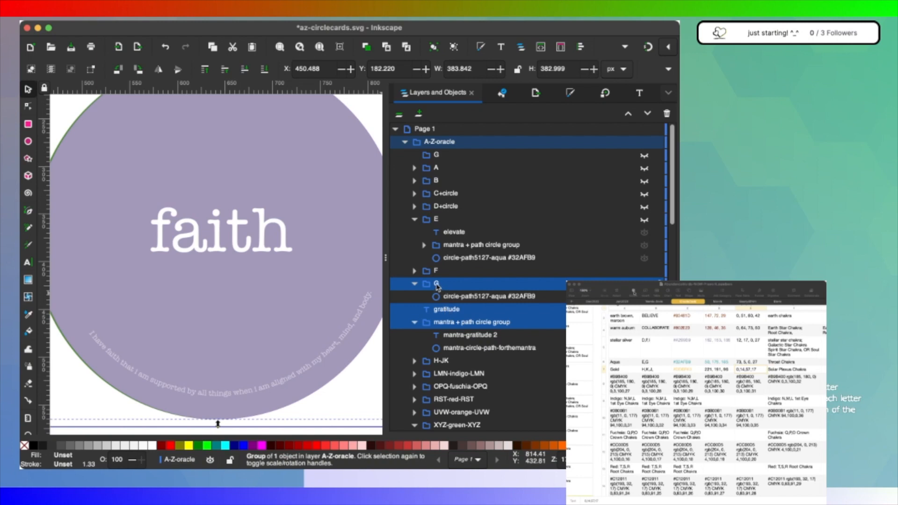
{"action": "left_click", "coordinate": [468, 302]}
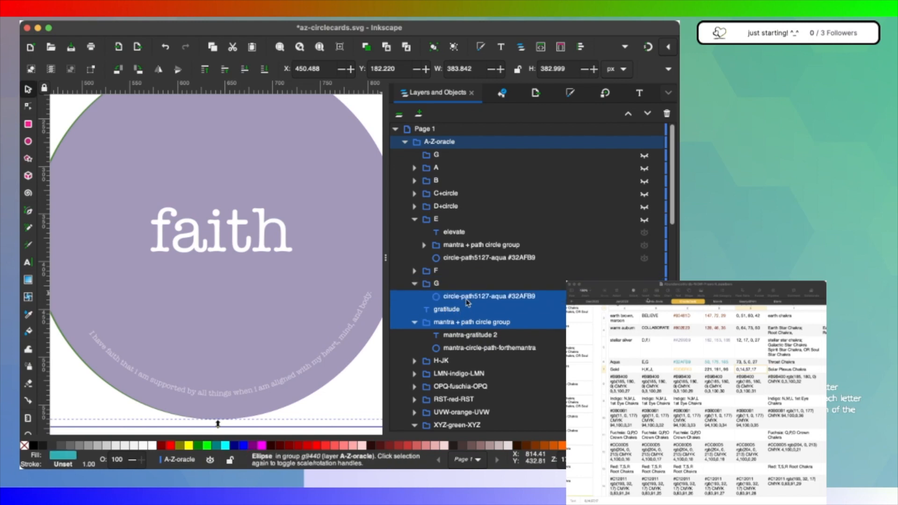
{"action": "left_click", "coordinate": [462, 348]}
{"action": "left_click", "coordinate": [465, 299]}
{"action": "left_click", "coordinate": [458, 322]}
{"action": "left_click", "coordinate": [465, 296]}
Step: Examine how the objects inside the C+circle group are arranged, and collapse the group again
{"action": "left_click", "coordinate": [454, 232]}
{"action": "left_click", "coordinate": [440, 194]}
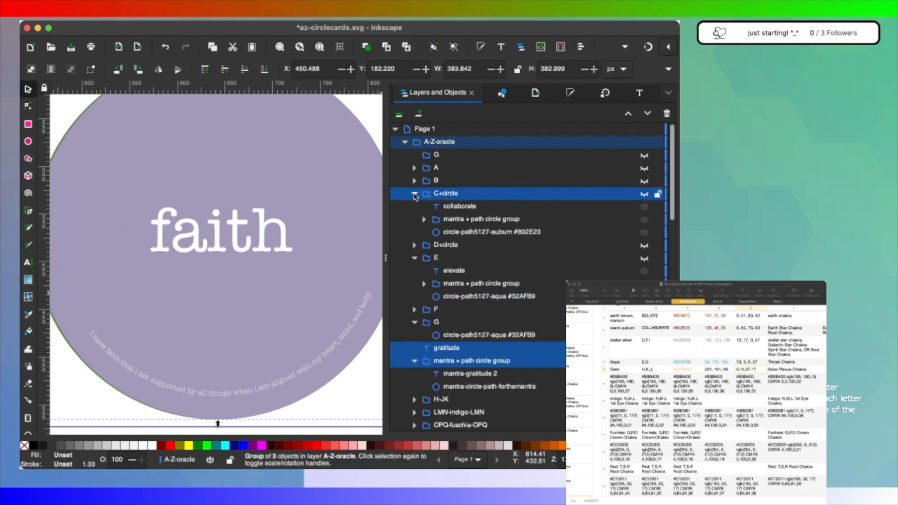
{"action": "left_click", "coordinate": [455, 195]}
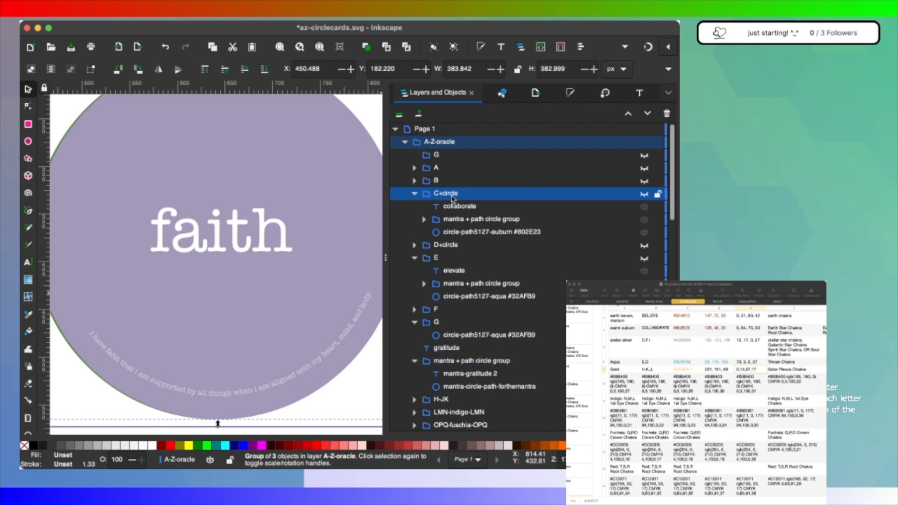
{"action": "left_click", "coordinate": [414, 194]}
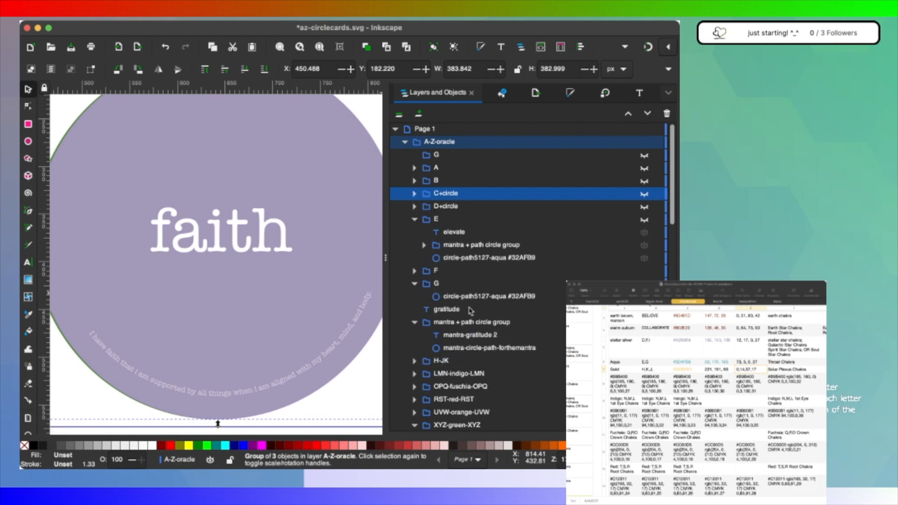
Step: Undo moving the inner G group and its gratitude text and mantra group out of the outer G group
{"action": "left_click", "coordinate": [415, 322]}
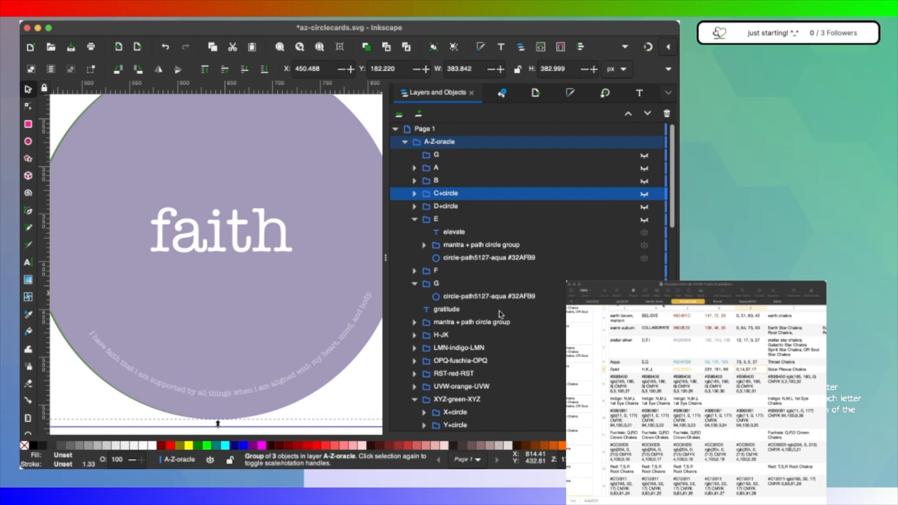
{"action": "key", "text": "super+z"}
{"action": "key", "text": "super+z"}
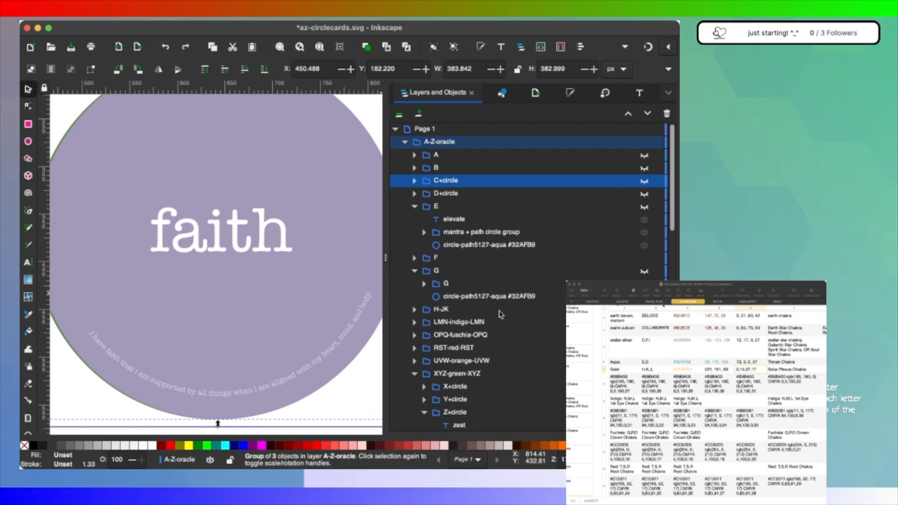
Step: Undo and redo the last change, and collapse the C+circle and E groups
{"action": "key", "text": "super+z"}
{"action": "key", "text": "super+shift+z"}
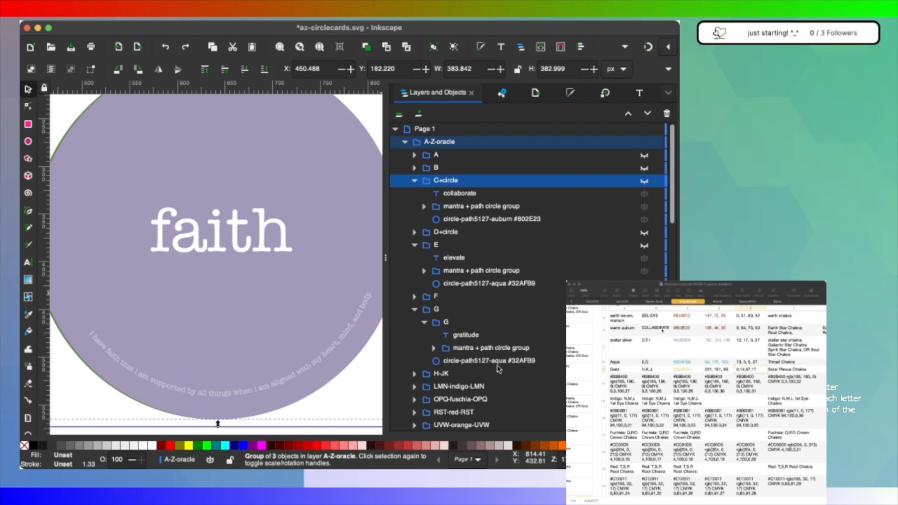
{"action": "left_click", "coordinate": [415, 180]}
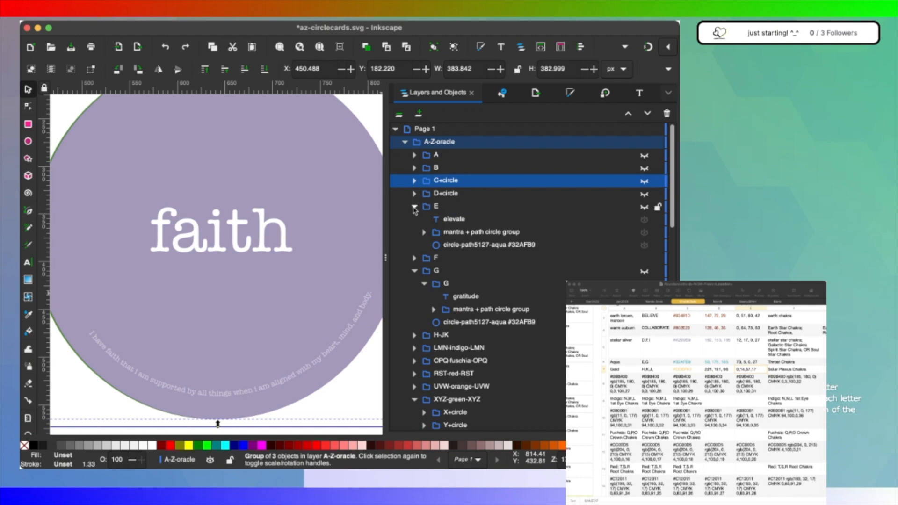
{"action": "left_click", "coordinate": [414, 206]}
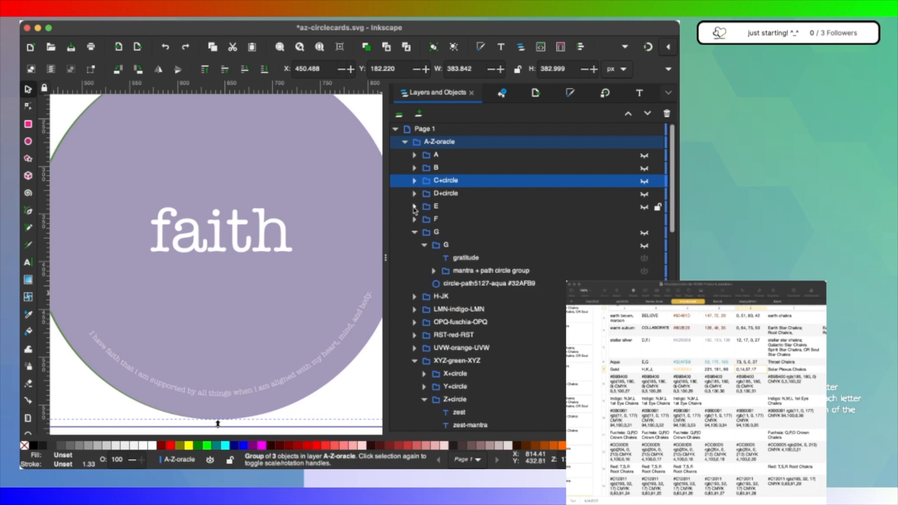
Step: Make the outer G, inner G and H-JK groups visible, and hide the F group
{"action": "left_click", "coordinate": [647, 233]}
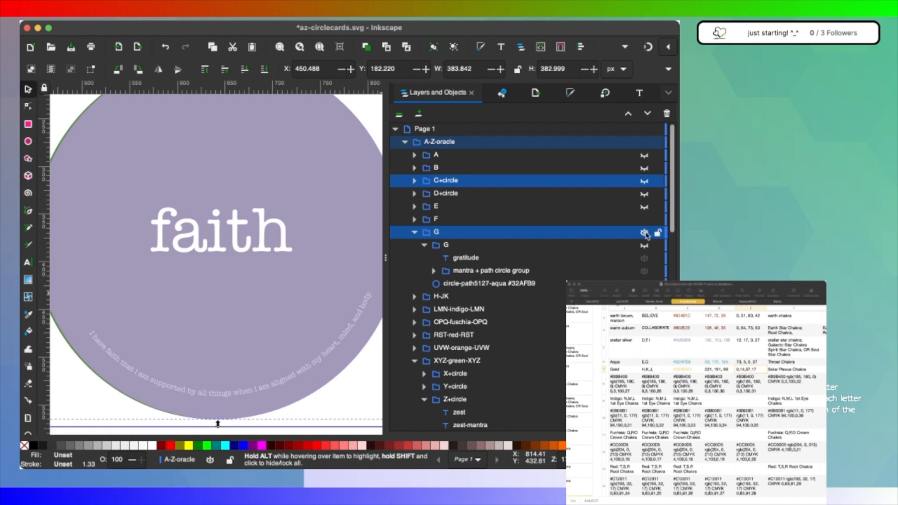
{"action": "left_click", "coordinate": [645, 248]}
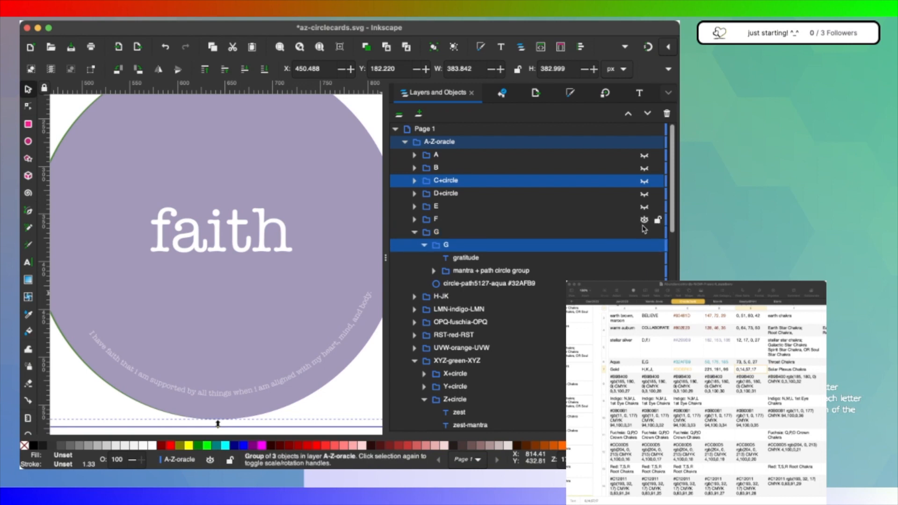
{"action": "left_click", "coordinate": [645, 220]}
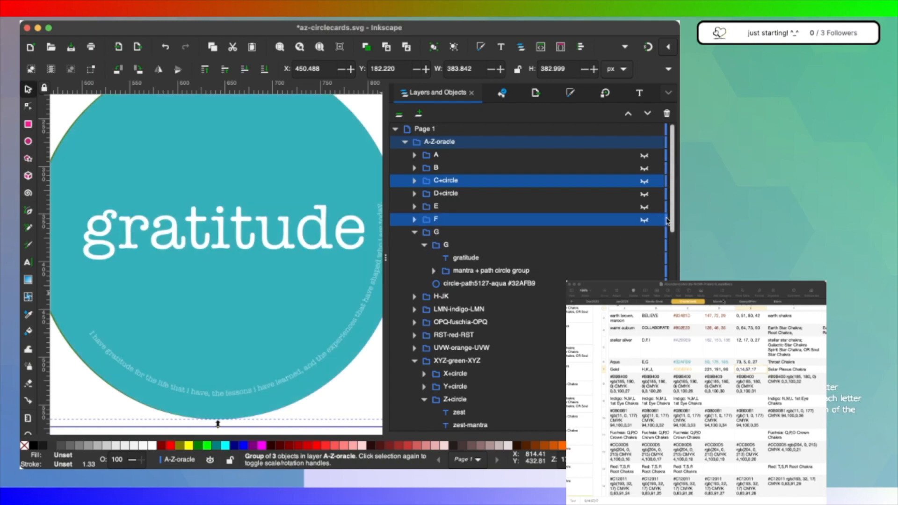
{"action": "scroll", "coordinate": [650, 277], "scroll_direction": "down", "scroll_amount": 1}
{"action": "scroll", "coordinate": [650, 267], "scroll_direction": "down", "scroll_amount": 2}
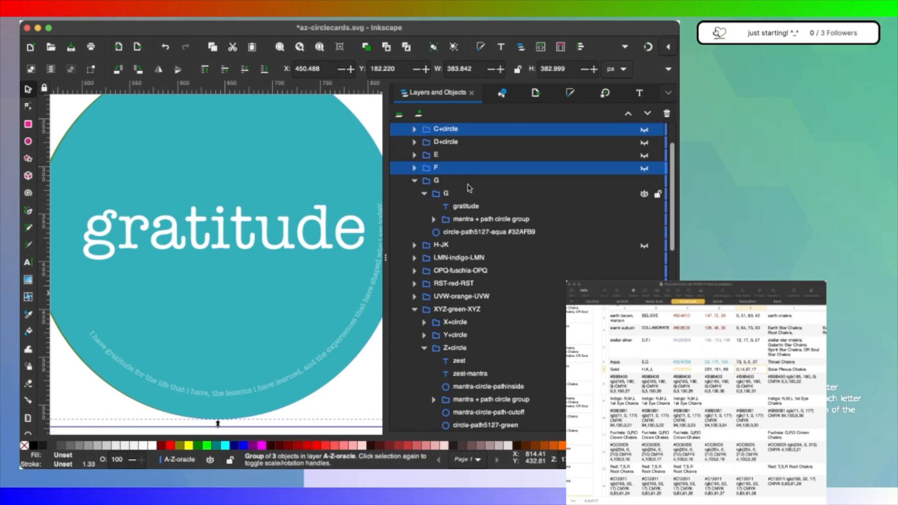
{"action": "left_click", "coordinate": [645, 248]}
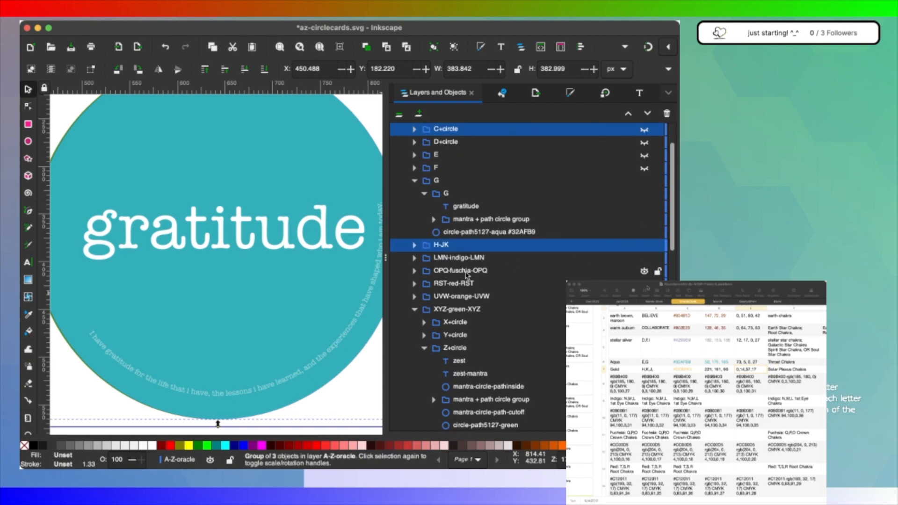
Step: Move the H, White Circle - I, J and K groups out of H-JK to the A-Z-oracle level directly below G
{"action": "left_click", "coordinate": [414, 180]}
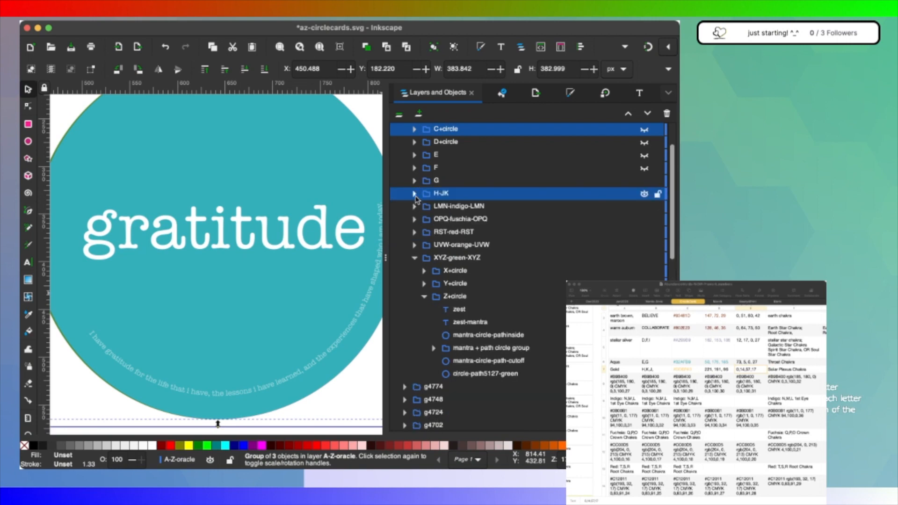
{"action": "left_click", "coordinate": [414, 195]}
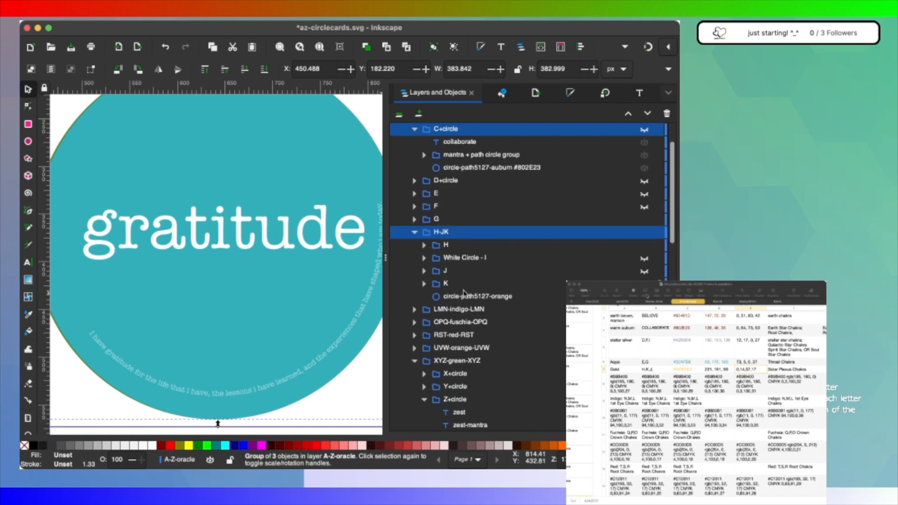
{"action": "scroll", "coordinate": [464, 294], "scroll_direction": "down", "scroll_amount": 2}
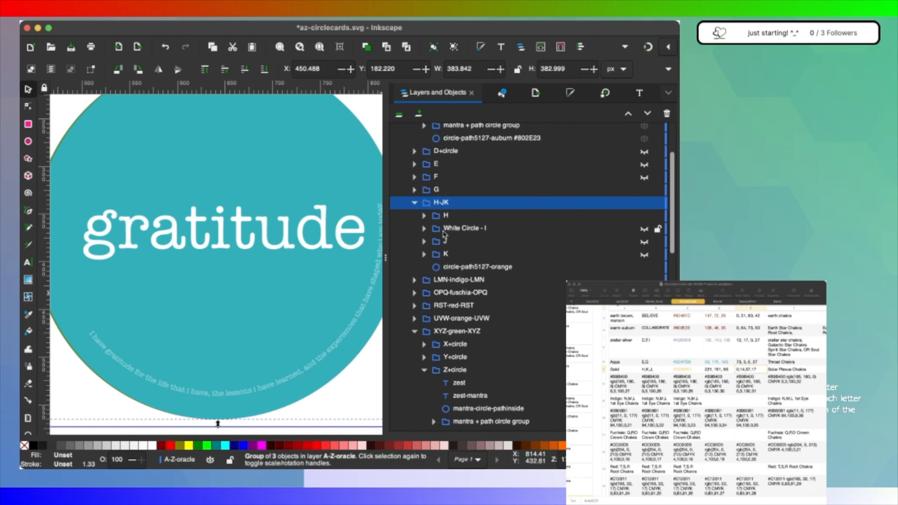
{"action": "left_click", "coordinate": [445, 255]}
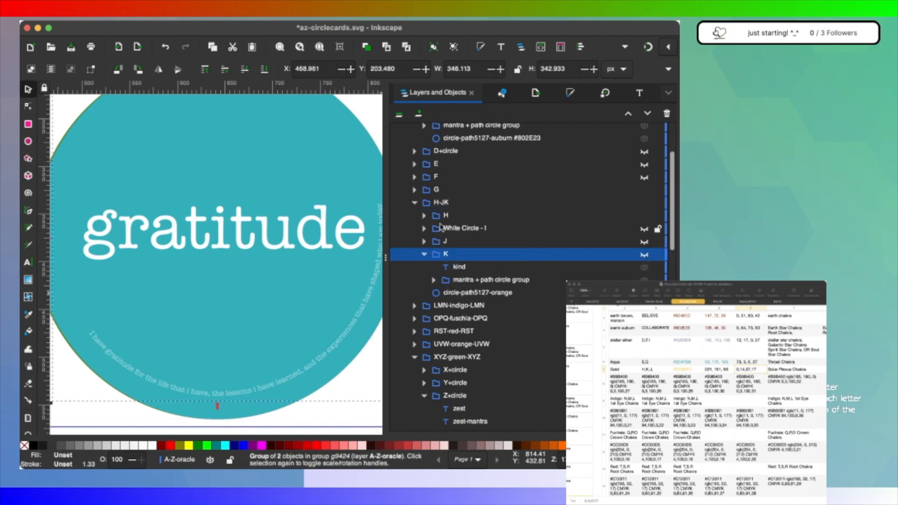
{"action": "left_click", "coordinate": [437, 217], "text": "shift"}
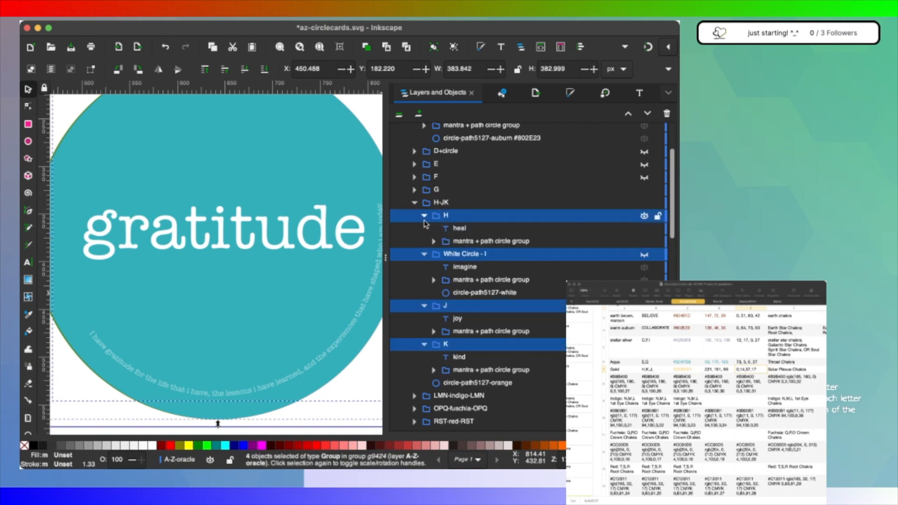
{"action": "left_click", "coordinate": [424, 215]}
{"action": "left_click", "coordinate": [424, 229]}
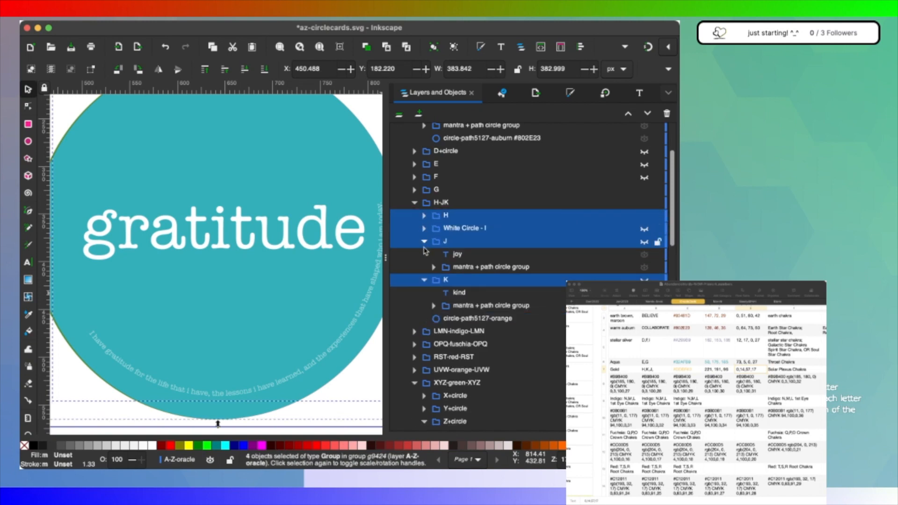
{"action": "left_click", "coordinate": [424, 241]}
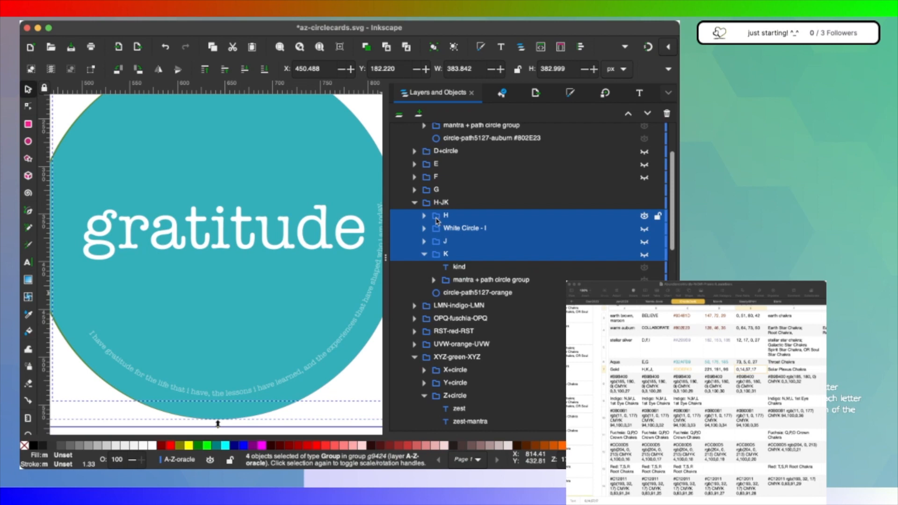
{"action": "left_click_drag", "start_coordinate": [436, 218], "coordinate": [525, 190]}
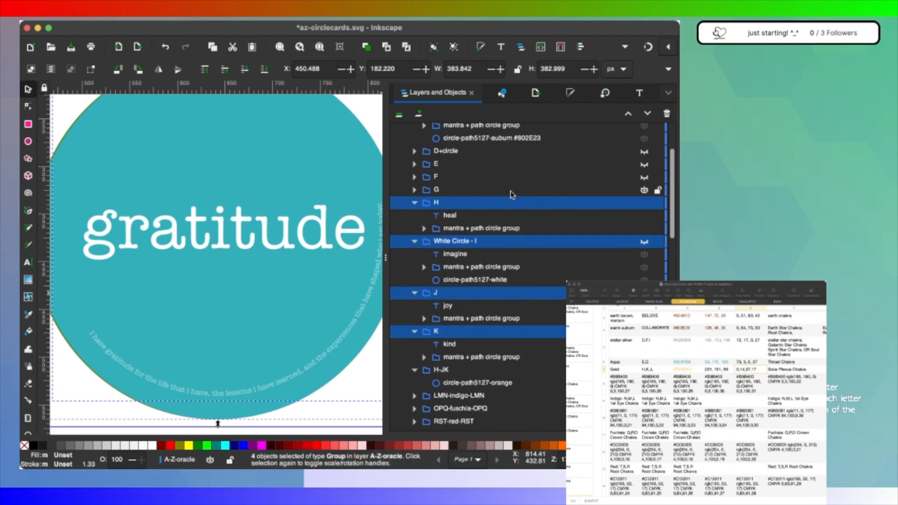
Step: Collapse the H-JK, H, White Circle - I, J and K groups
{"action": "scroll", "coordinate": [470, 277], "scroll_direction": "down", "scroll_amount": 1}
{"action": "scroll", "coordinate": [469, 277], "scroll_direction": "down", "scroll_amount": 3}
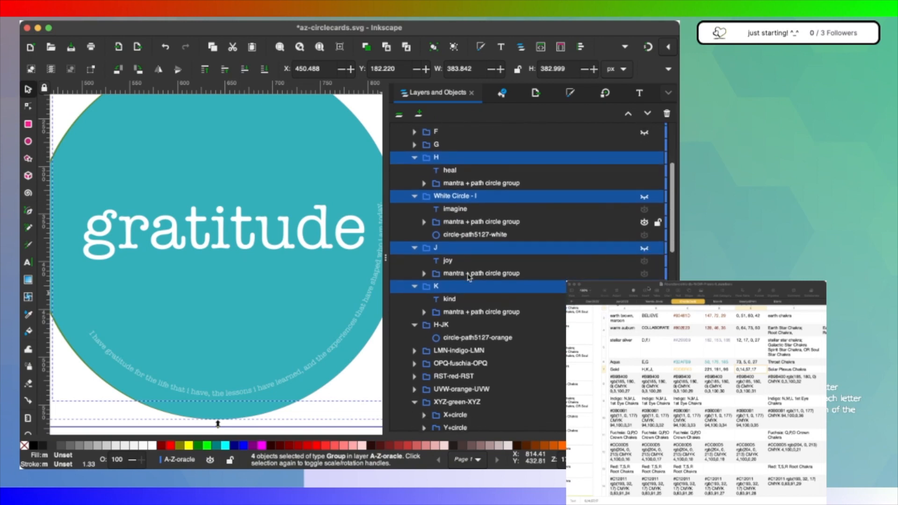
{"action": "left_click", "coordinate": [415, 327]}
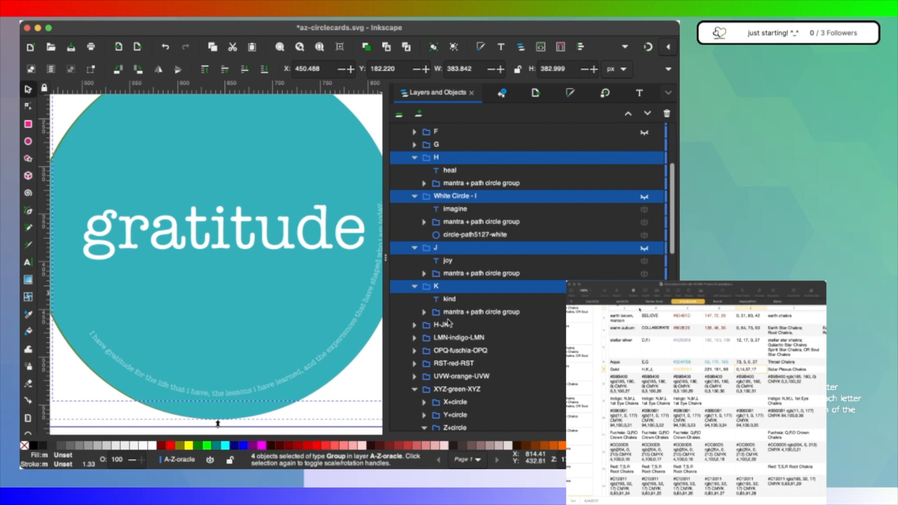
{"action": "left_click", "coordinate": [414, 158]}
{"action": "left_click", "coordinate": [414, 171]}
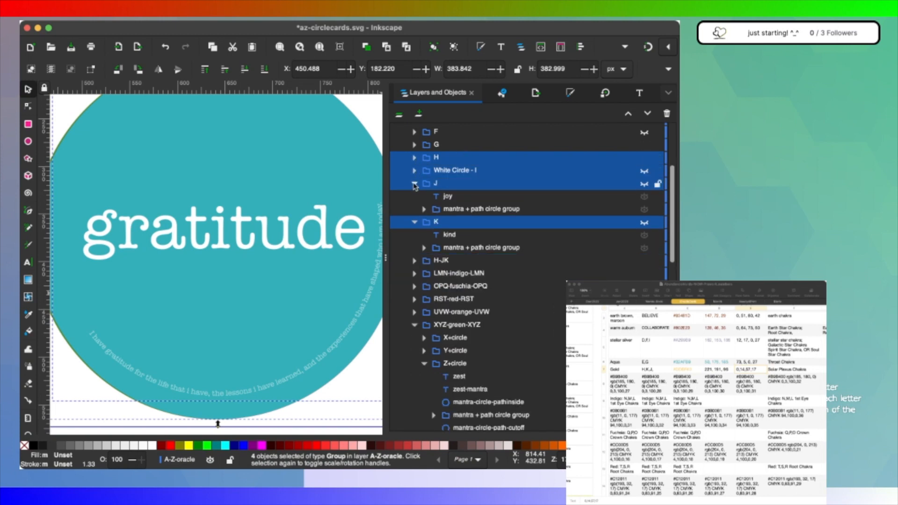
{"action": "left_click", "coordinate": [415, 184]}
{"action": "left_click", "coordinate": [415, 197]}
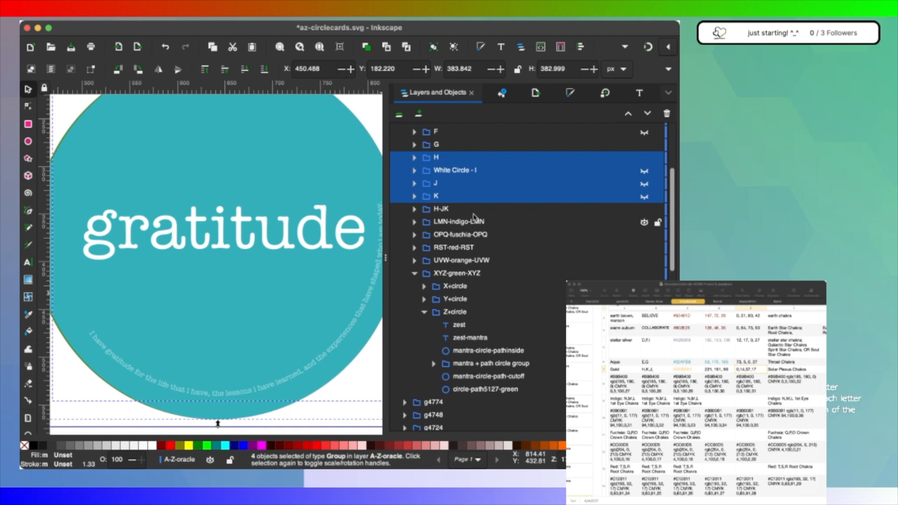
Step: Delete the leftover H-JK group with its orange circle
{"action": "left_click", "coordinate": [474, 213]}
{"action": "left_click", "coordinate": [414, 209]}
{"action": "left_click", "coordinate": [414, 209]}
{"action": "left_click", "coordinate": [415, 209]}
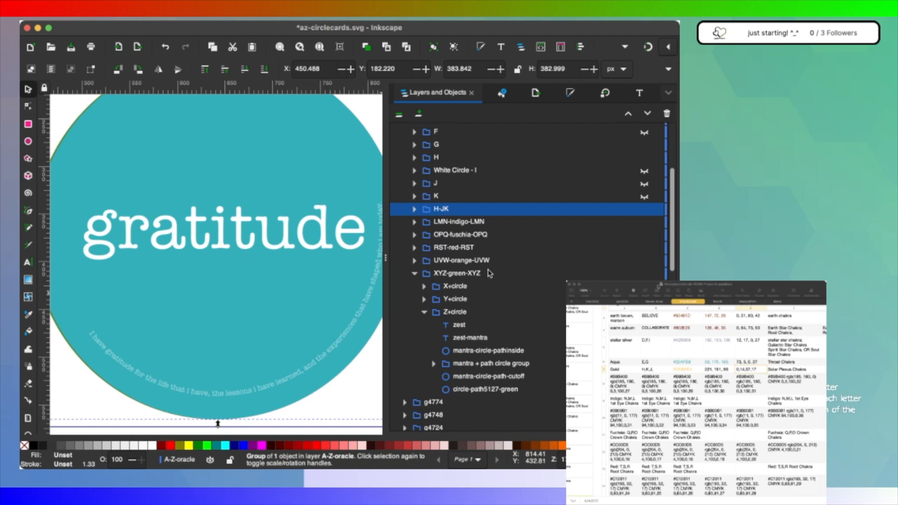
{"action": "key", "text": "Delete"}
{"action": "scroll", "coordinate": [473, 250], "scroll_direction": "up", "scroll_amount": 5}
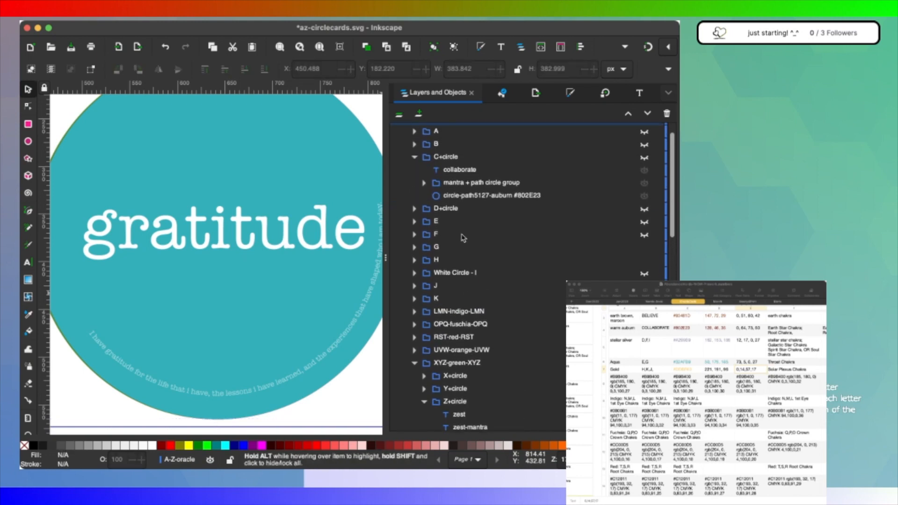
Step: Expand the LMN-indigo-LMN, OPQ-fuschia-OPQ and RST-red-RST groups and examine how their words, mantras and circles are arranged
{"action": "scroll", "coordinate": [464, 238], "scroll_direction": "down", "scroll_amount": 5}
{"action": "scroll", "coordinate": [463, 237], "scroll_direction": "up", "scroll_amount": 1}
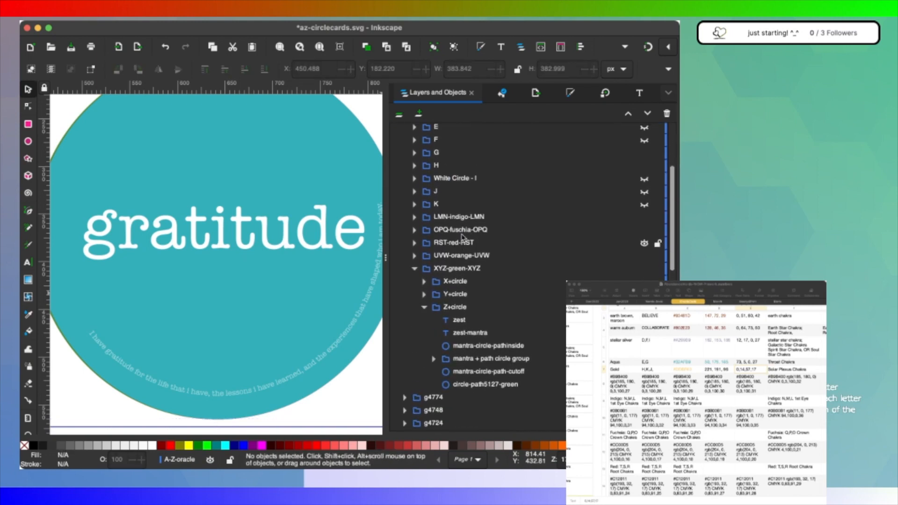
{"action": "left_click", "coordinate": [415, 218]}
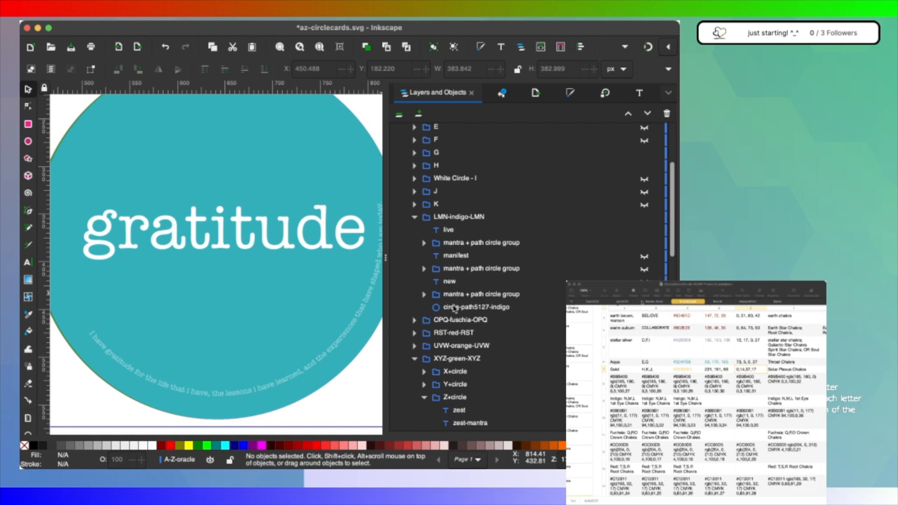
{"action": "left_click", "coordinate": [414, 320]}
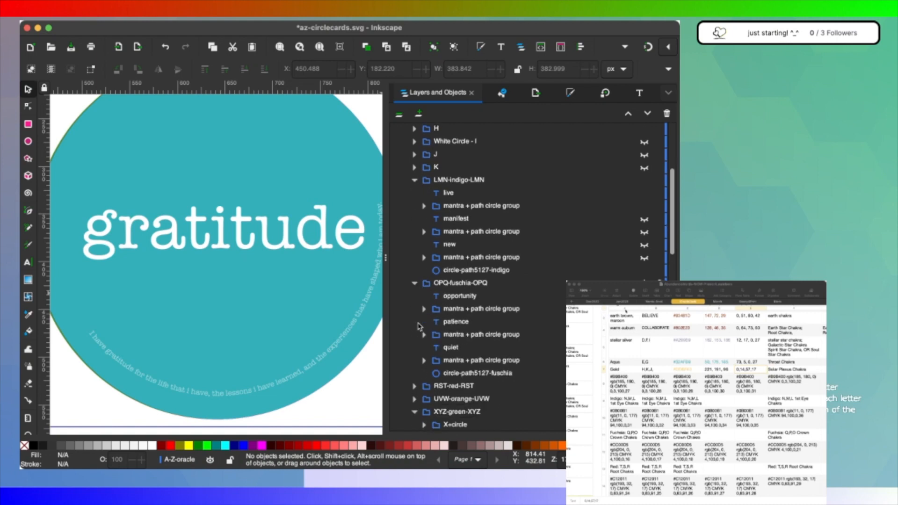
{"action": "scroll", "coordinate": [415, 323], "scroll_direction": "down", "scroll_amount": 4}
{"action": "left_click", "coordinate": [414, 324]}
{"action": "scroll", "coordinate": [463, 295], "scroll_direction": "down", "scroll_amount": 3}
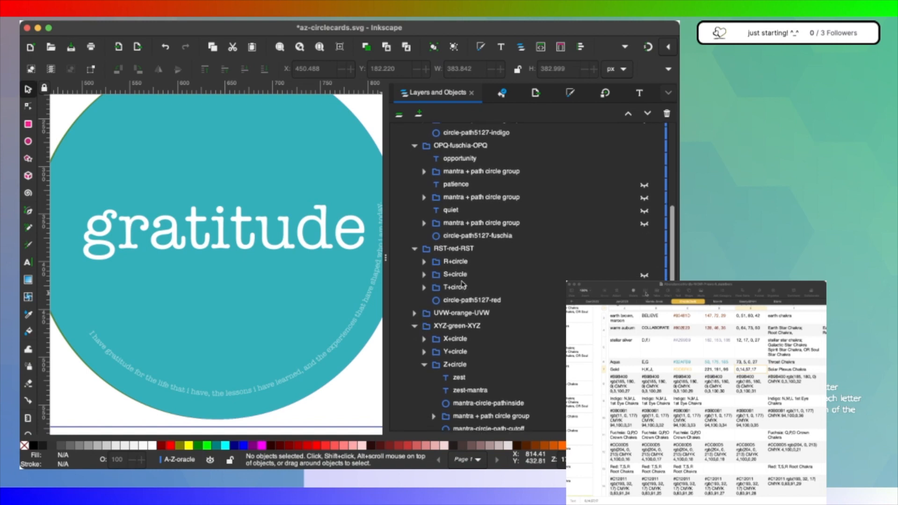
{"action": "scroll", "coordinate": [468, 276], "scroll_direction": "up", "scroll_amount": 3}
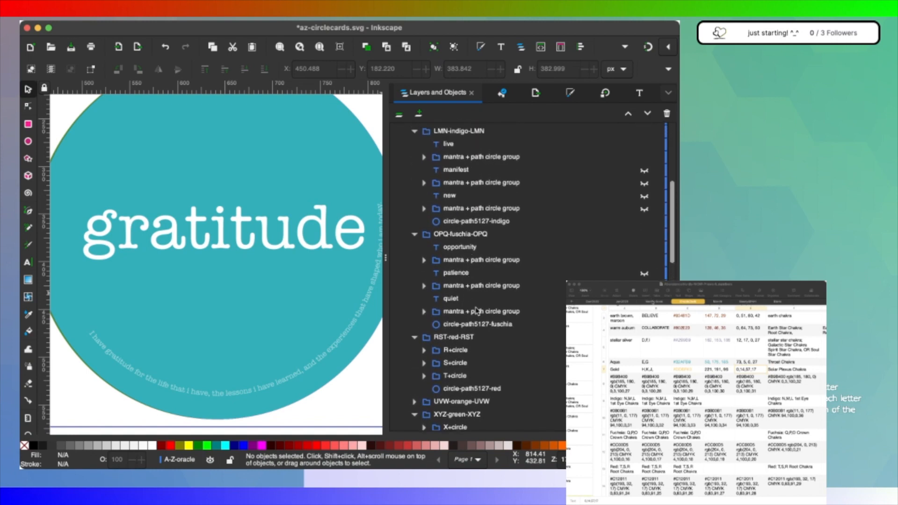
{"action": "scroll", "coordinate": [484, 300], "scroll_direction": "down", "scroll_amount": 2}
{"action": "scroll", "coordinate": [488, 310], "scroll_direction": "down", "scroll_amount": 2}
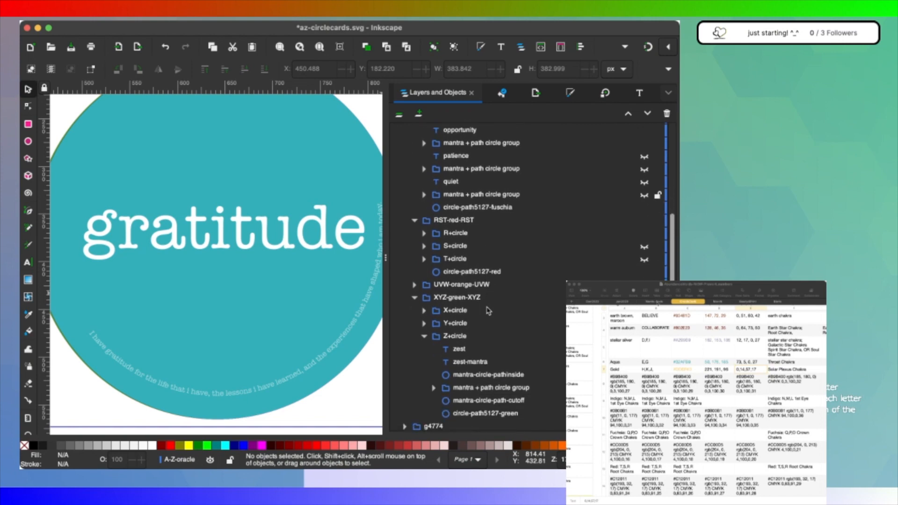
Step: Try to cut the R+circle, S+circle and T+circle groups from RST-red-RST and paste them in place, and undo the attempt
{"action": "left_click", "coordinate": [446, 258]}
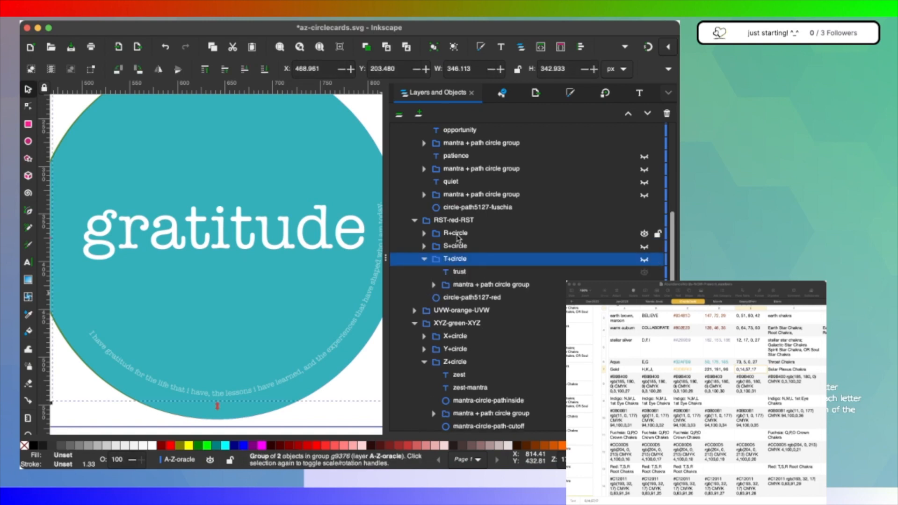
{"action": "left_click", "coordinate": [456, 234], "text": "shift"}
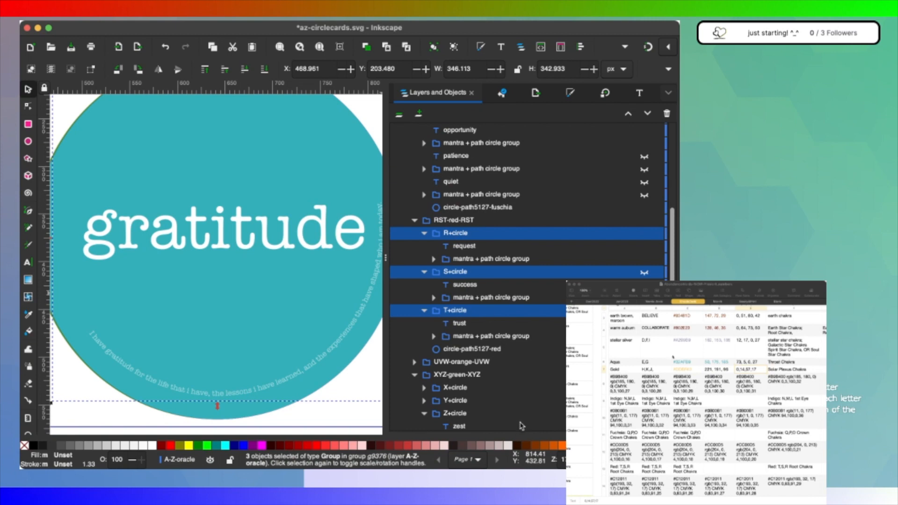
{"action": "key", "text": "super+x"}
{"action": "key", "text": "super+alt+v"}
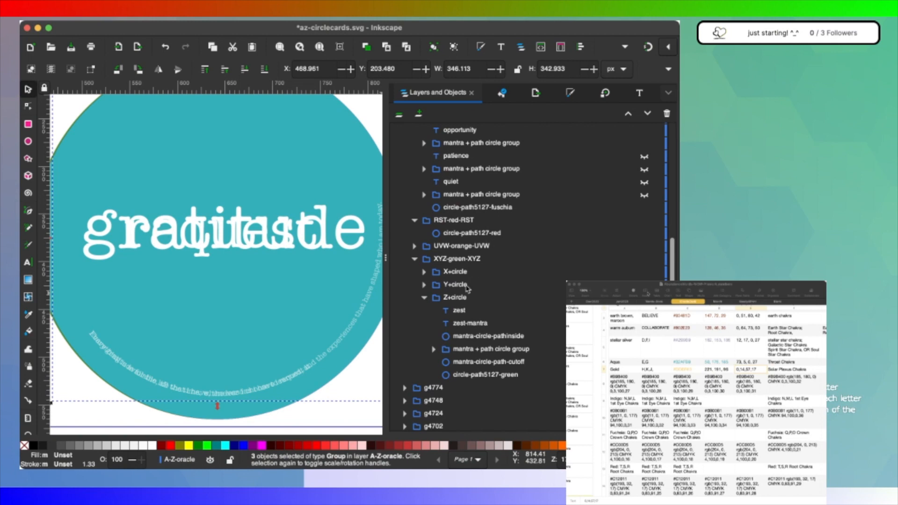
{"action": "scroll", "coordinate": [467, 289], "scroll_direction": "down", "scroll_amount": 1}
{"action": "scroll", "coordinate": [467, 289], "scroll_direction": "down", "scroll_amount": 1}
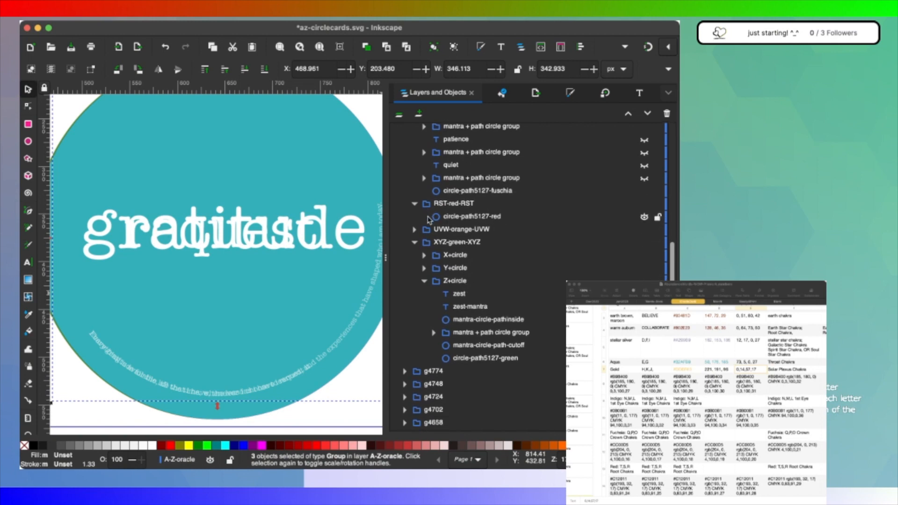
{"action": "scroll", "coordinate": [427, 238], "scroll_direction": "up", "scroll_amount": 10}
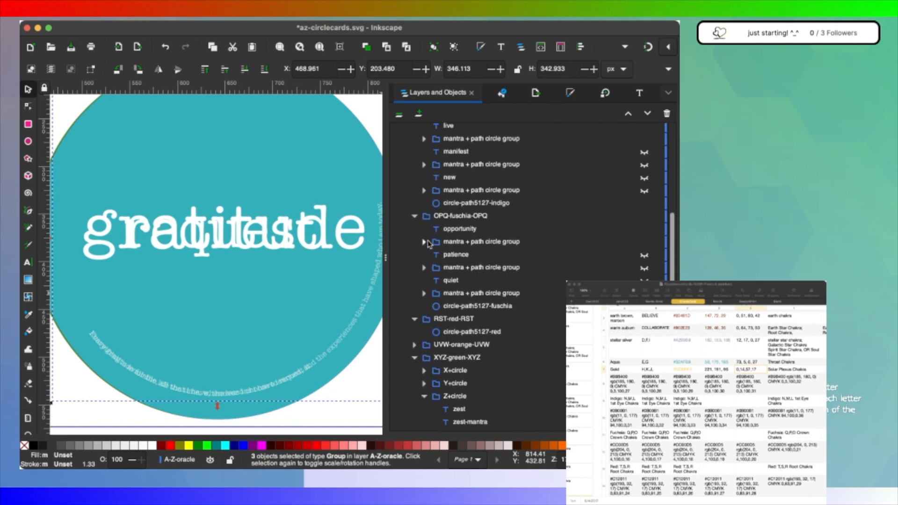
{"action": "scroll", "coordinate": [428, 243], "scroll_direction": "up", "scroll_amount": 10}
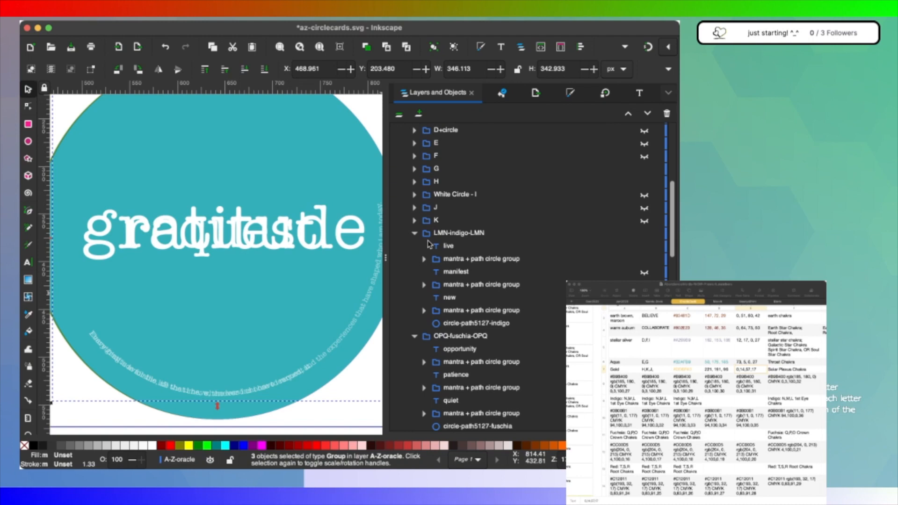
{"action": "scroll", "coordinate": [428, 240], "scroll_direction": "up", "scroll_amount": 15}
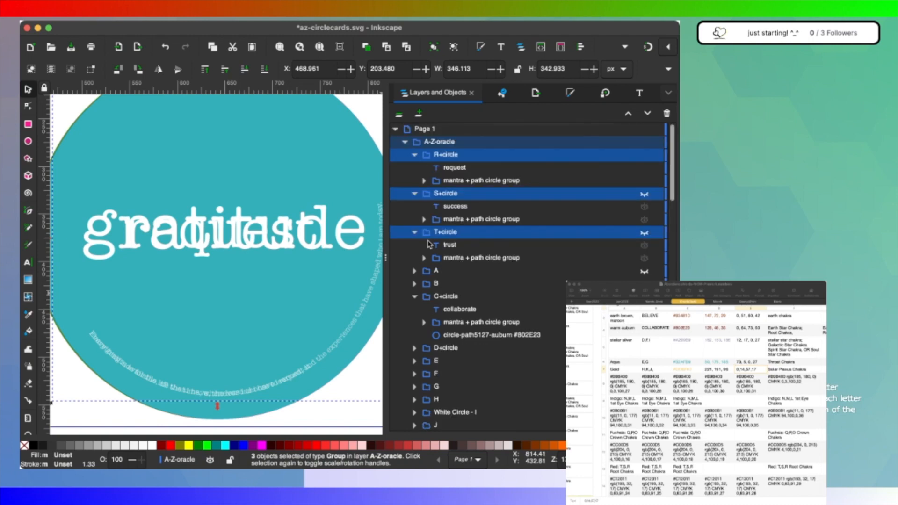
{"action": "key", "text": "ctrl+z"}
{"action": "scroll", "coordinate": [459, 323], "scroll_direction": "down", "scroll_amount": 3}
{"action": "scroll", "coordinate": [459, 322], "scroll_direction": "up", "scroll_amount": 2}
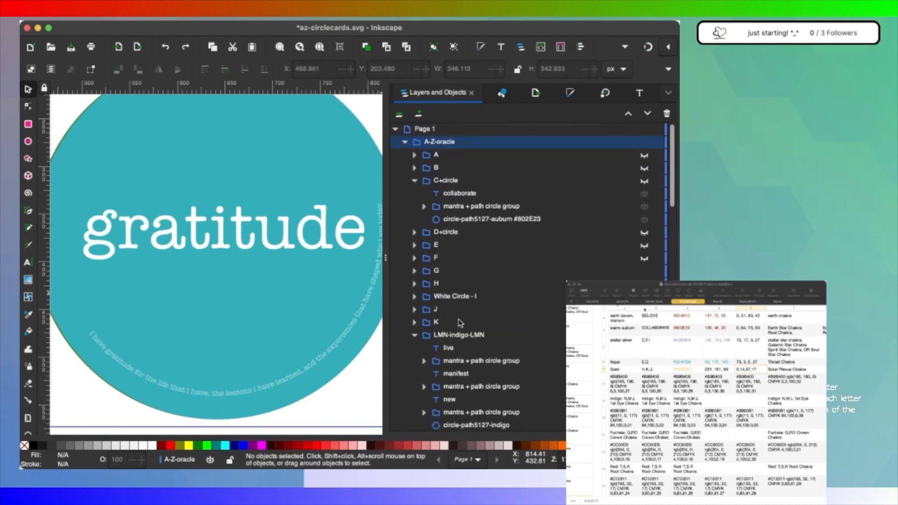
Step: Collapse the C+circle group and return to the contents of the RST-red-RST group
{"action": "left_click", "coordinate": [415, 180]}
{"action": "scroll", "coordinate": [459, 290], "scroll_direction": "down", "scroll_amount": 3}
{"action": "scroll", "coordinate": [459, 290], "scroll_direction": "down", "scroll_amount": 14}
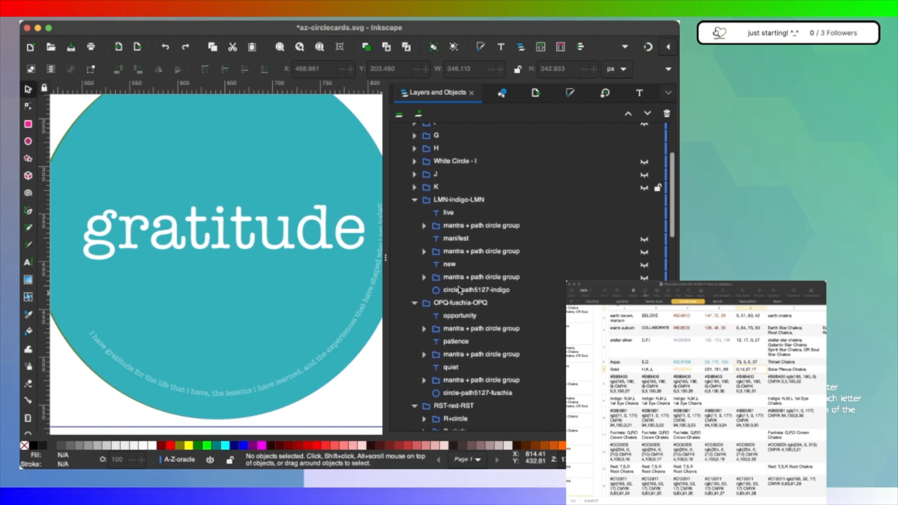
{"action": "scroll", "coordinate": [459, 290], "scroll_direction": "down", "scroll_amount": 7}
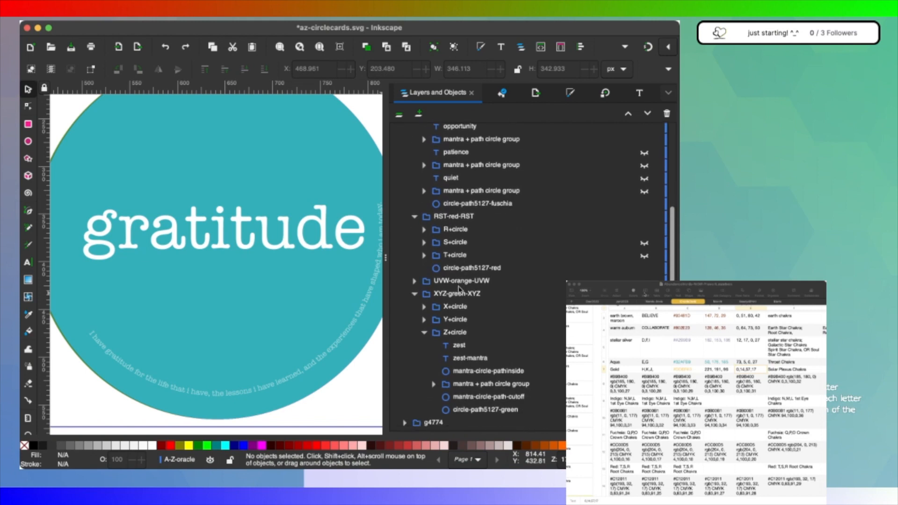
{"action": "scroll", "coordinate": [439, 241], "scroll_direction": "up", "scroll_amount": 3}
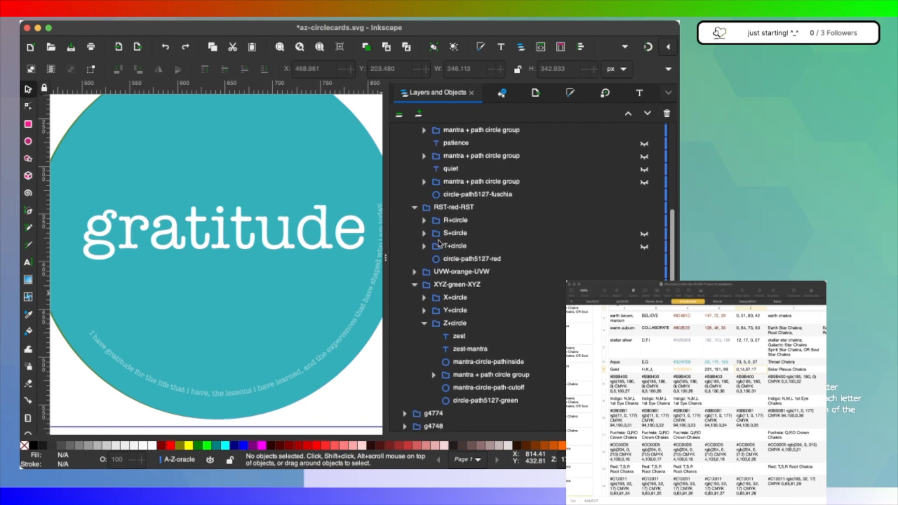
Step: Collapse the OPQ-fuschia-OPQ and LMN-indigo-LMN groups in the object list
{"action": "scroll", "coordinate": [438, 241], "scroll_direction": "up", "scroll_amount": 1}
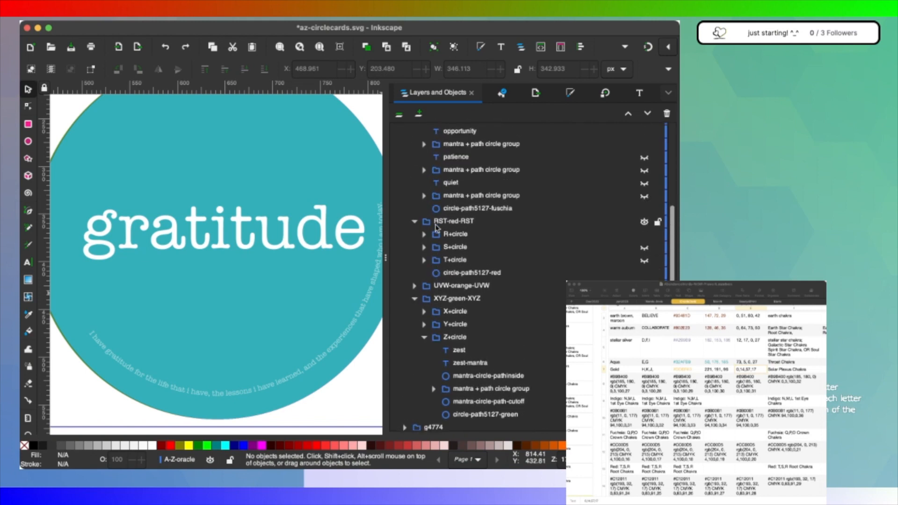
{"action": "scroll", "coordinate": [437, 263], "scroll_direction": "up", "scroll_amount": 6}
{"action": "left_click", "coordinate": [415, 209]}
{"action": "scroll", "coordinate": [420, 201], "scroll_direction": "up", "scroll_amount": 5}
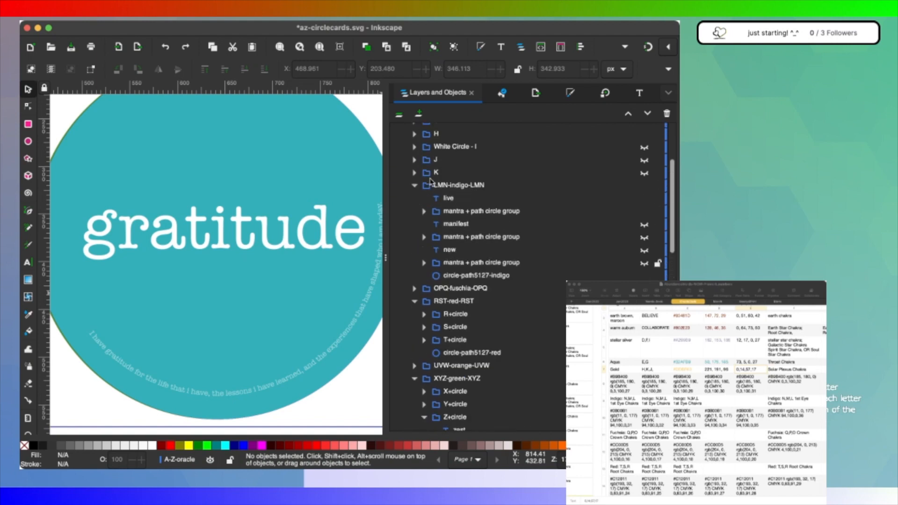
{"action": "left_click", "coordinate": [414, 191]}
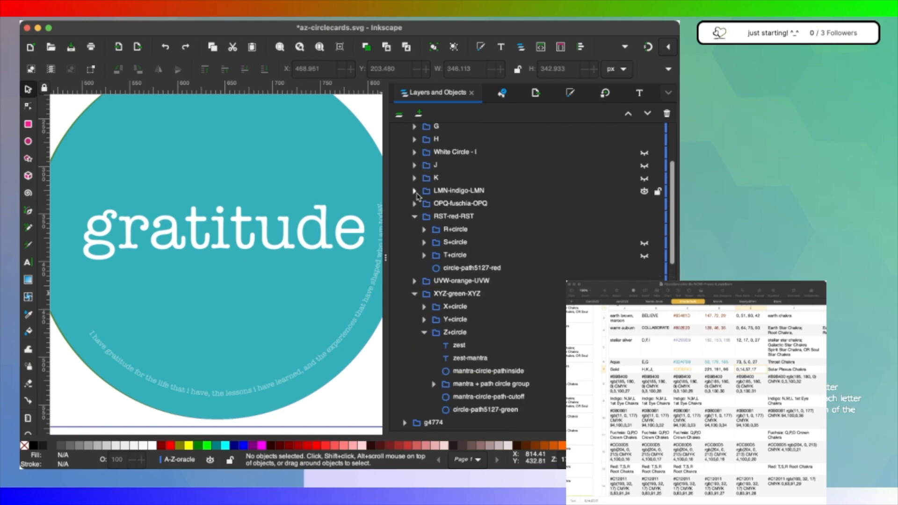
Step: Move the R+circle, S+circle and T+circle groups out of RST-red-RST, placing them directly above it in the A-Z-oracle layer
{"action": "left_click", "coordinate": [451, 231]}
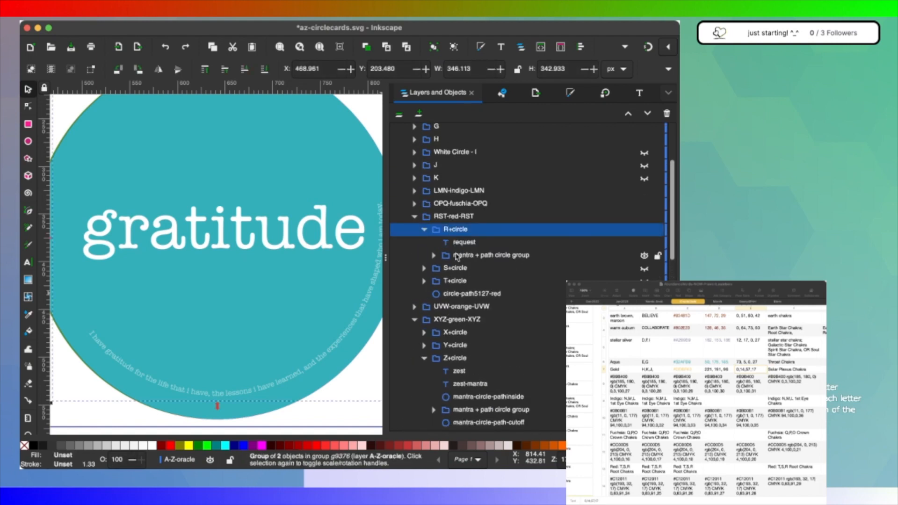
{"action": "left_click", "coordinate": [424, 231]}
{"action": "left_click", "coordinate": [451, 256], "text": "shift"}
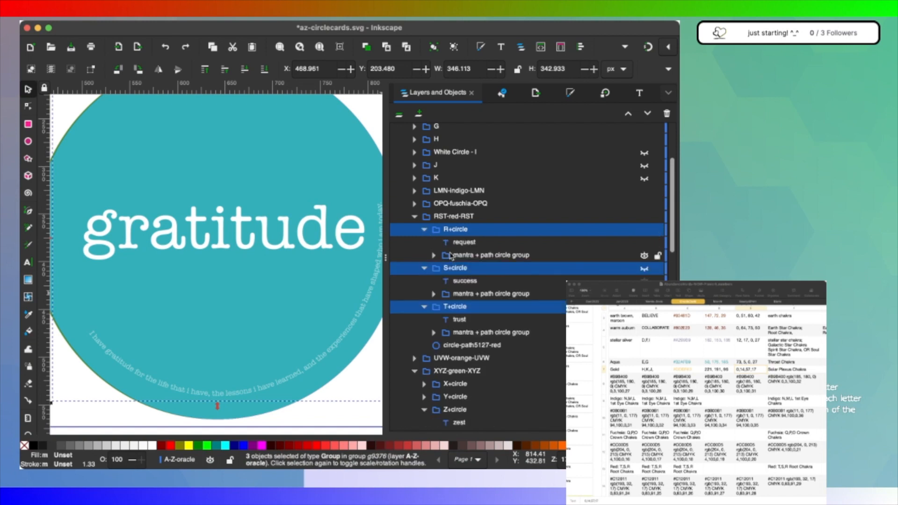
{"action": "left_click_drag", "start_coordinate": [448, 235], "coordinate": [517, 232]}
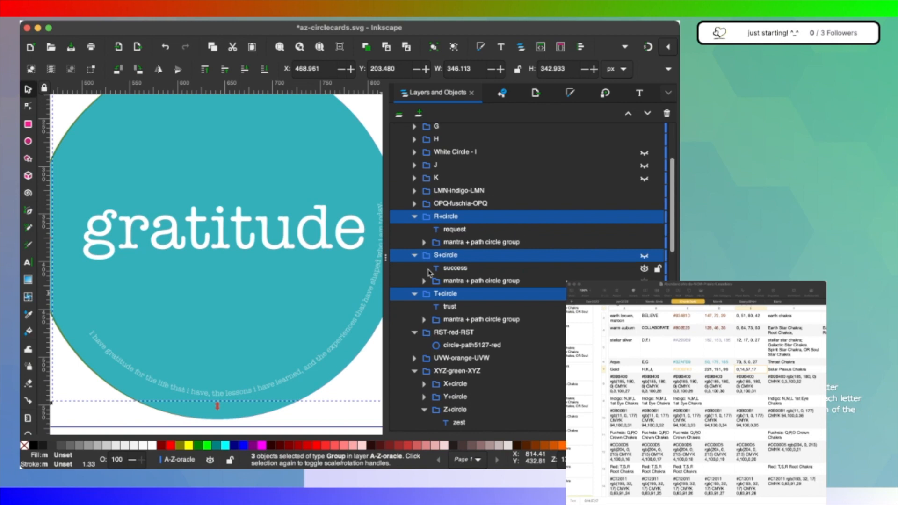
Step: Make the hidden S+circle and T+circle groups visible
{"action": "scroll", "coordinate": [440, 339], "scroll_direction": "down", "scroll_amount": 2}
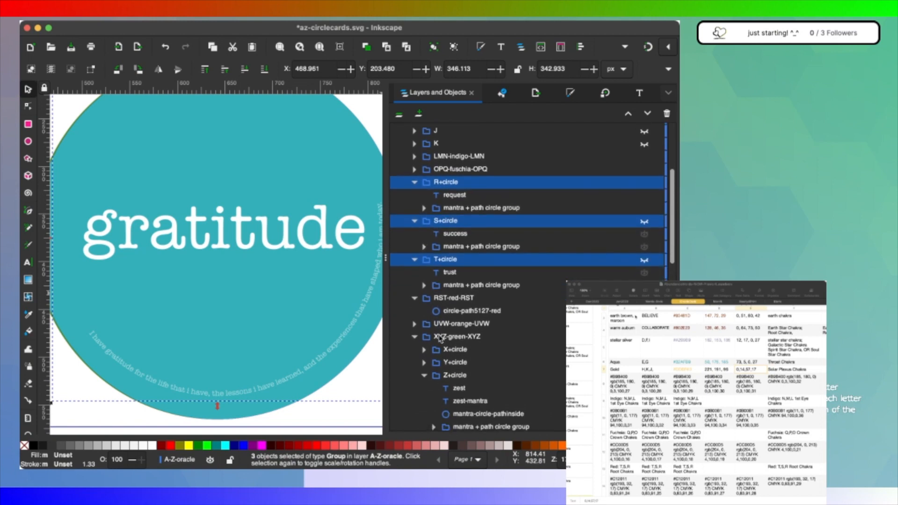
{"action": "mouse_move", "coordinate": [648, 184]}
{"action": "left_click", "coordinate": [647, 223]}
{"action": "left_click", "coordinate": [645, 260]}
Step: Hide the G, H, LMN-indigo-LMN and OPQ-fuschia-OPQ groups in the A-Z-oracle layer
{"action": "scroll", "coordinate": [578, 217], "scroll_direction": "up", "scroll_amount": 5}
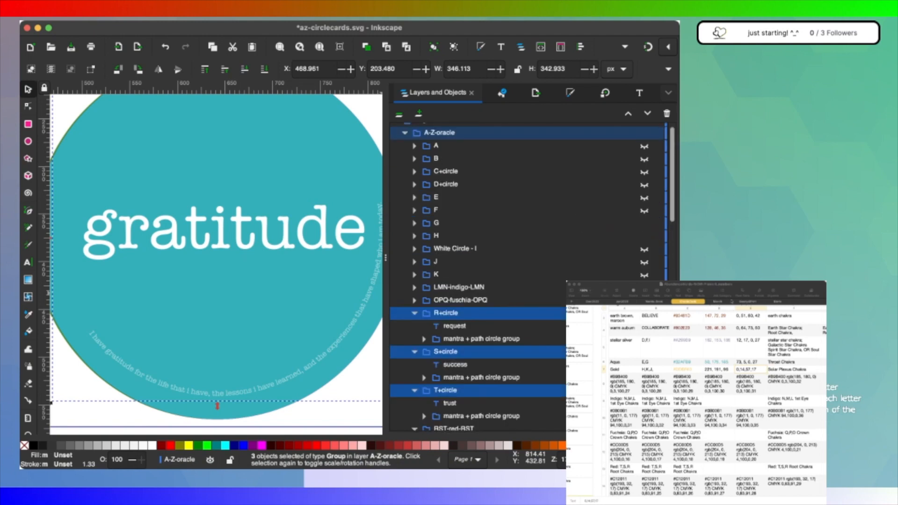
{"action": "left_click", "coordinate": [645, 223]}
{"action": "left_click", "coordinate": [645, 223]}
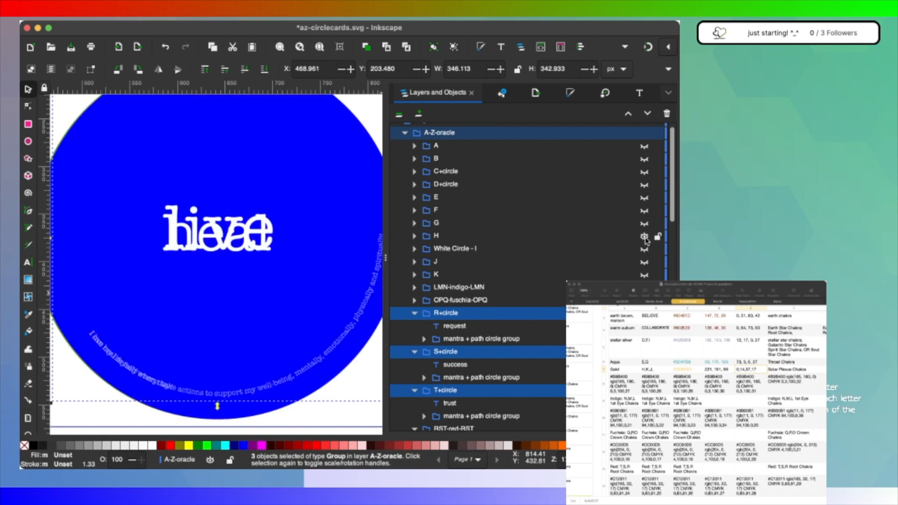
{"action": "left_click", "coordinate": [645, 287]}
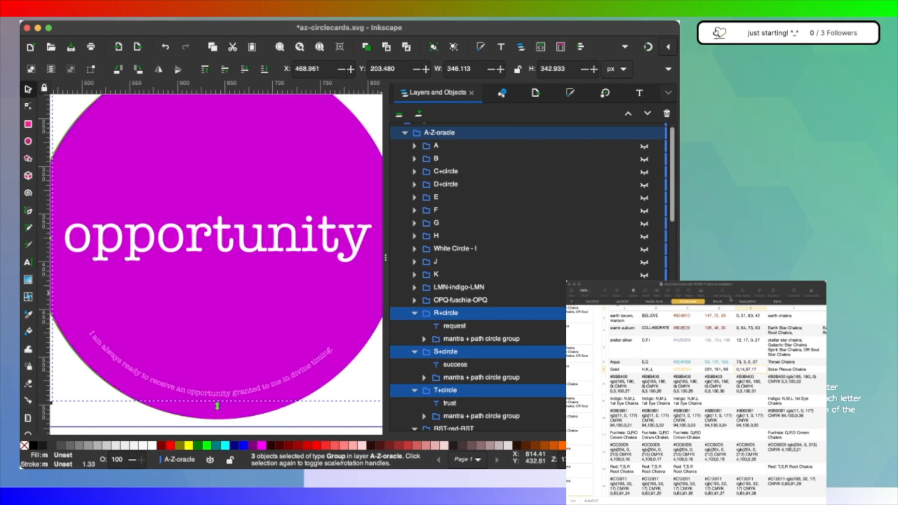
{"action": "left_click", "coordinate": [645, 300]}
Step: Select circle-path5127-red inside the RST-red-RST group and open its fill colour settings
{"action": "scroll", "coordinate": [556, 346], "scroll_direction": "down", "scroll_amount": 5}
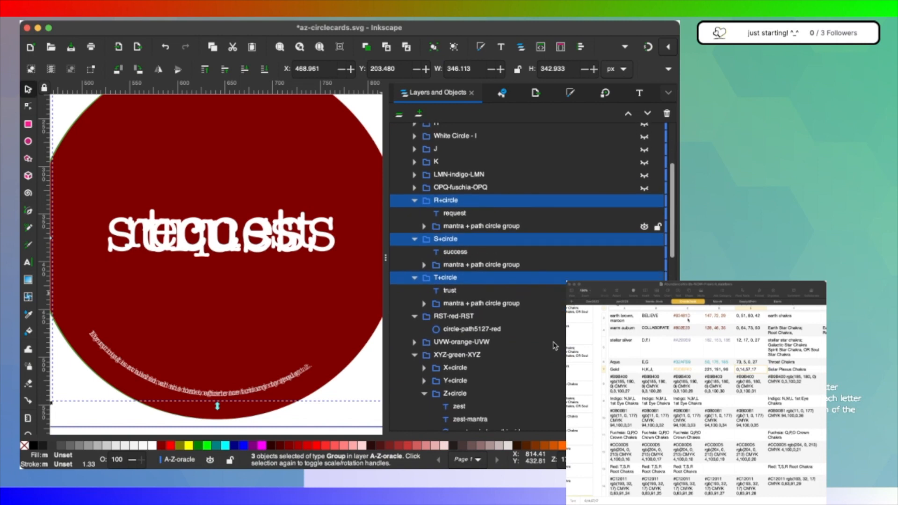
{"action": "scroll", "coordinate": [555, 346], "scroll_direction": "down", "scroll_amount": 1}
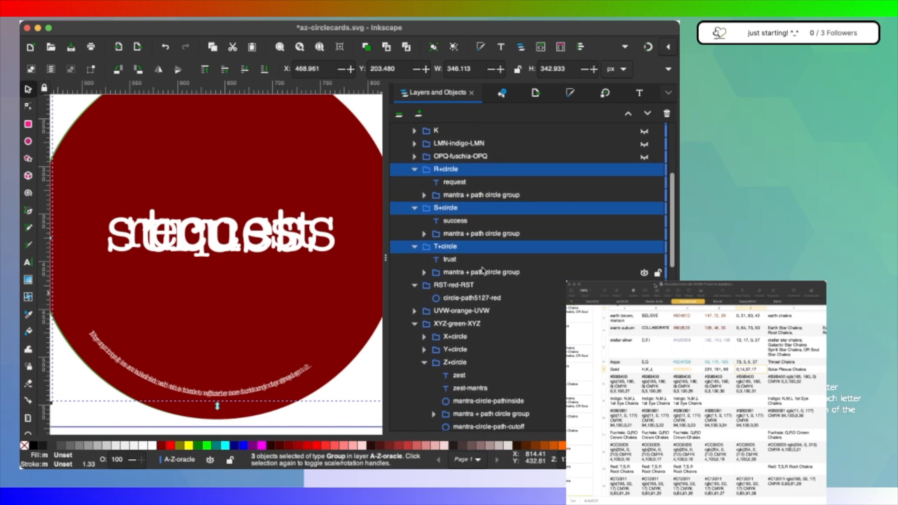
{"action": "left_click", "coordinate": [478, 299]}
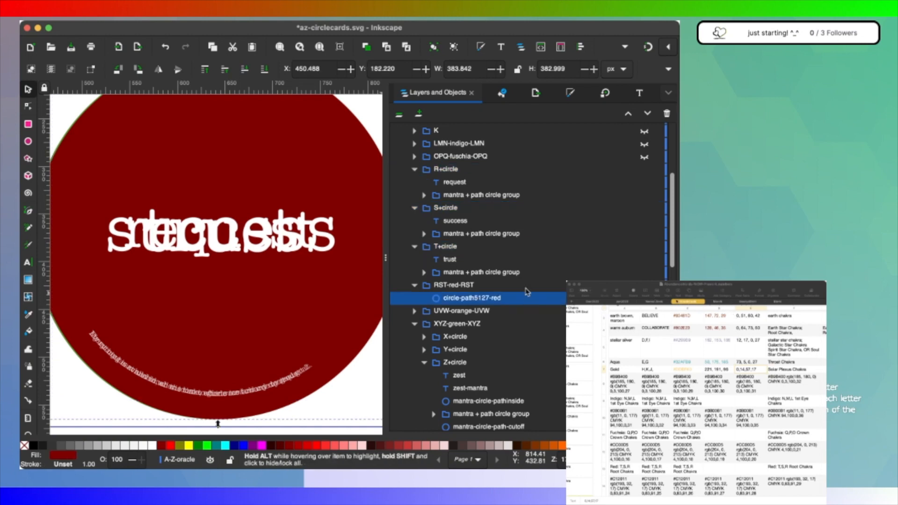
{"action": "left_click", "coordinate": [570, 93]}
Step: Switch to the spreadsheet and look up the colour codes for the red T,S,R Root Chakra entry in the colour summary table
{"action": "left_click", "coordinate": [767, 365]}
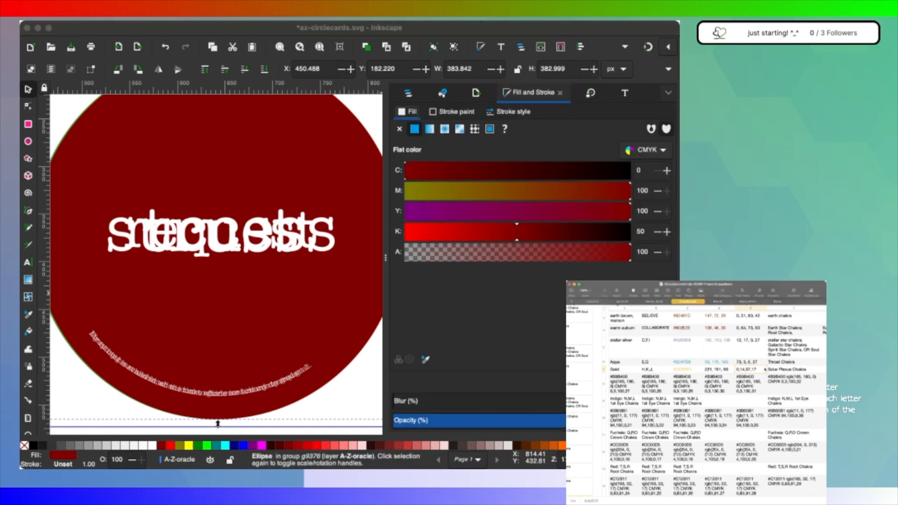
{"action": "scroll", "coordinate": [756, 387], "scroll_direction": "down", "scroll_amount": 3}
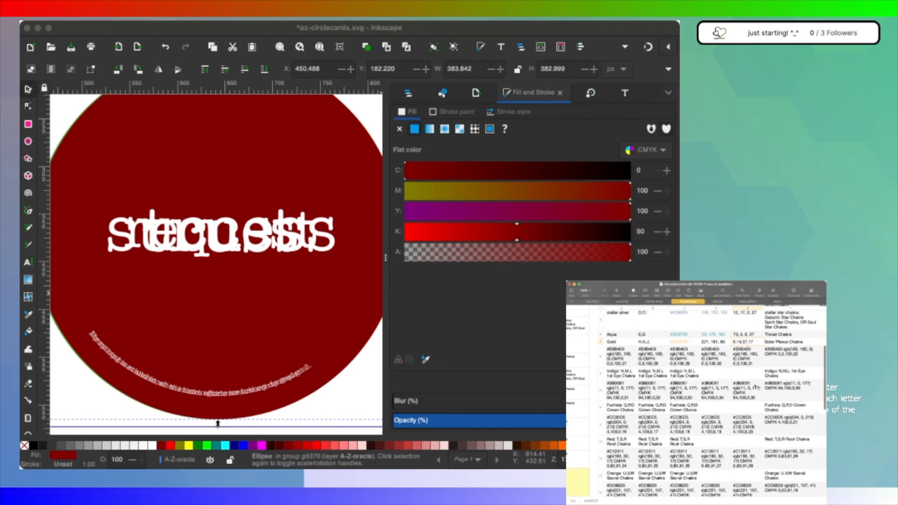
{"action": "scroll", "coordinate": [755, 388], "scroll_direction": "down", "scroll_amount": 10}
{"action": "scroll", "coordinate": [756, 387], "scroll_direction": "up", "scroll_amount": 2}
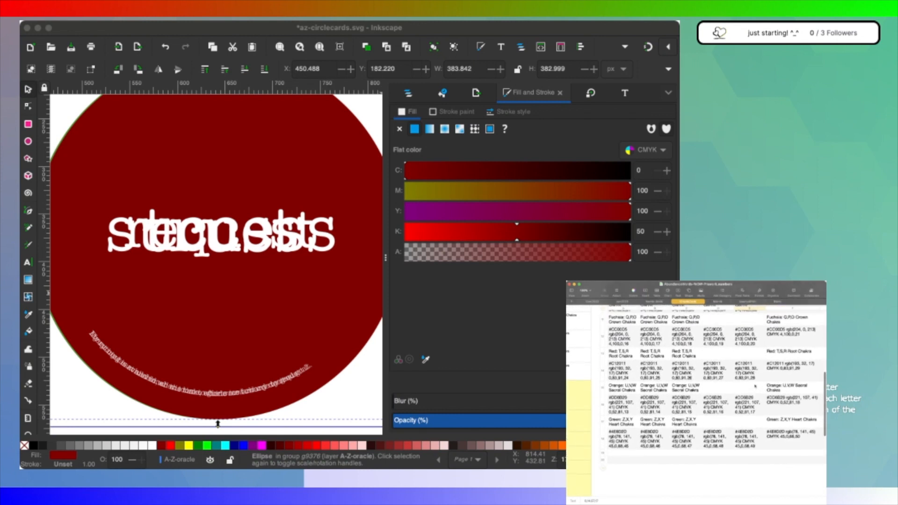
{"action": "scroll", "coordinate": [756, 386], "scroll_direction": "down", "scroll_amount": 1}
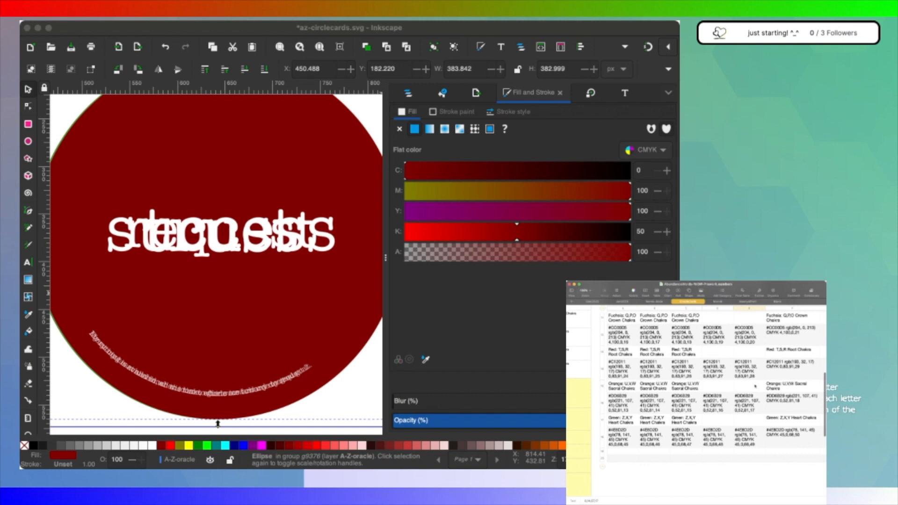
{"action": "scroll", "coordinate": [755, 386], "scroll_direction": "down", "scroll_amount": 1}
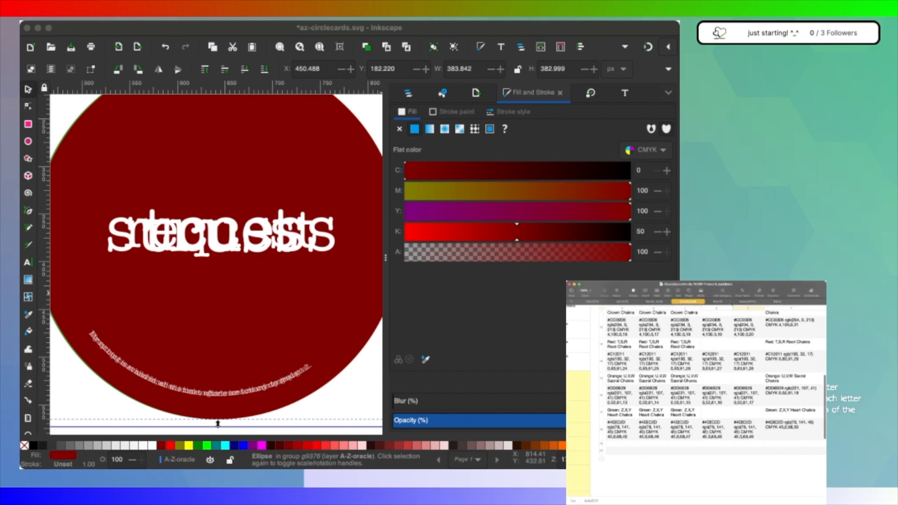
{"action": "left_click", "coordinate": [624, 119]}
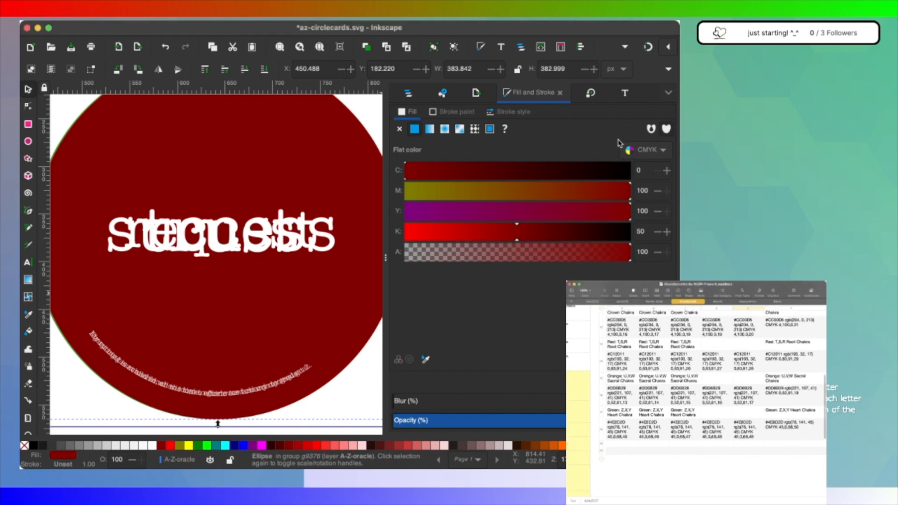
{"action": "left_click", "coordinate": [759, 359]}
{"action": "scroll", "coordinate": [744, 365], "scroll_direction": "down", "scroll_amount": 3}
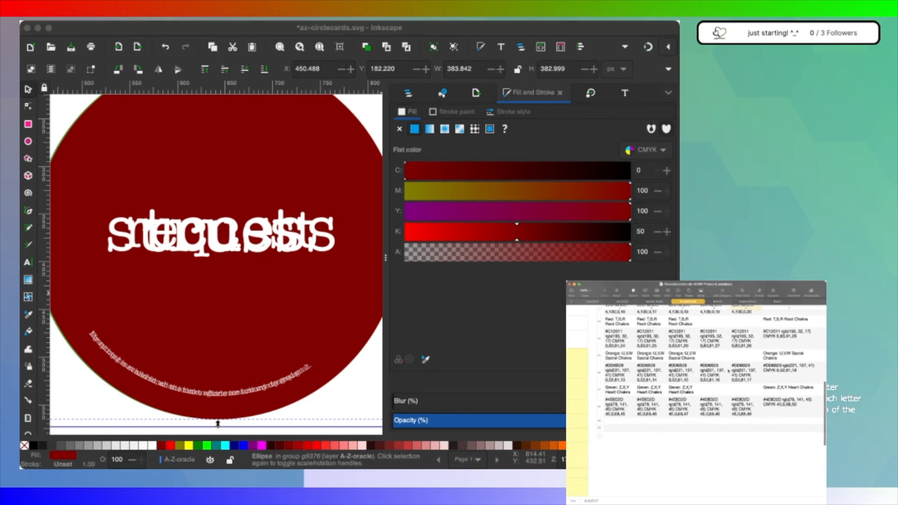
{"action": "scroll", "coordinate": [729, 371], "scroll_direction": "down", "scroll_amount": 1}
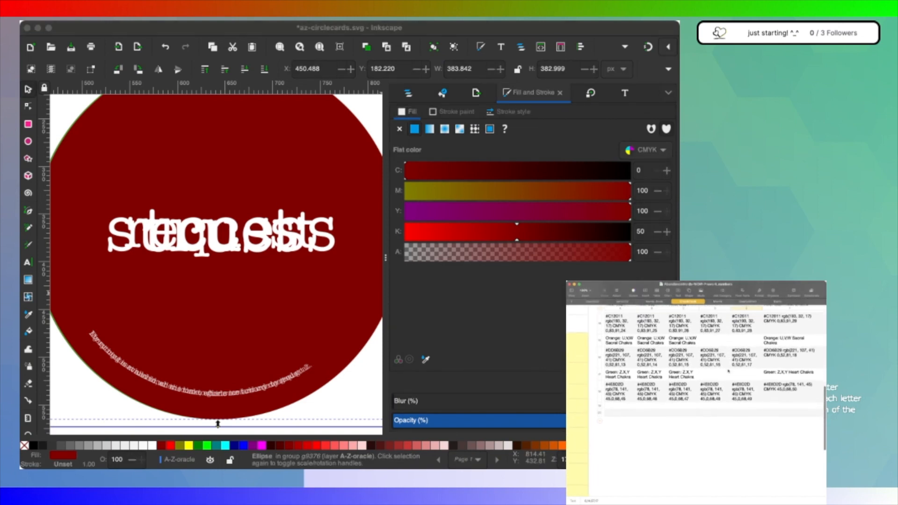
{"action": "scroll", "coordinate": [728, 371], "scroll_direction": "up", "scroll_amount": 1}
{"action": "scroll", "coordinate": [728, 371], "scroll_direction": "up", "scroll_amount": 3}
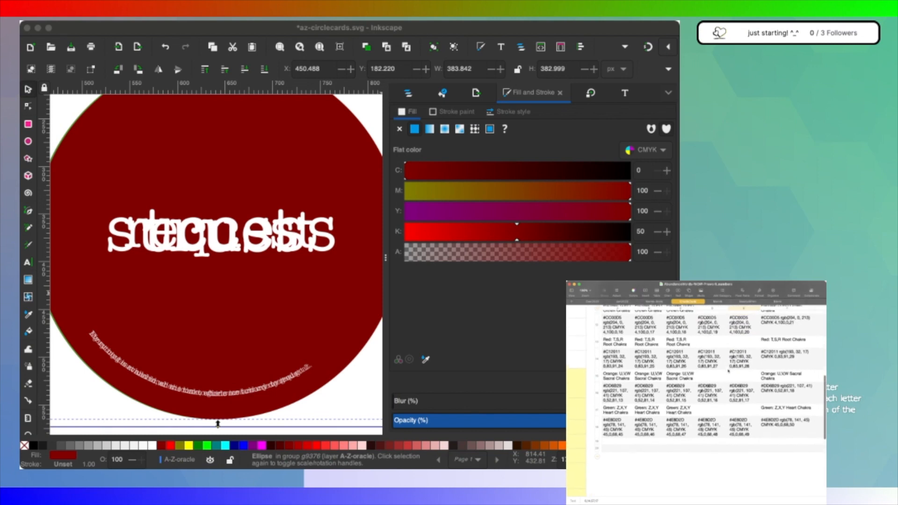
{"action": "scroll", "coordinate": [729, 372], "scroll_direction": "up", "scroll_amount": 3}
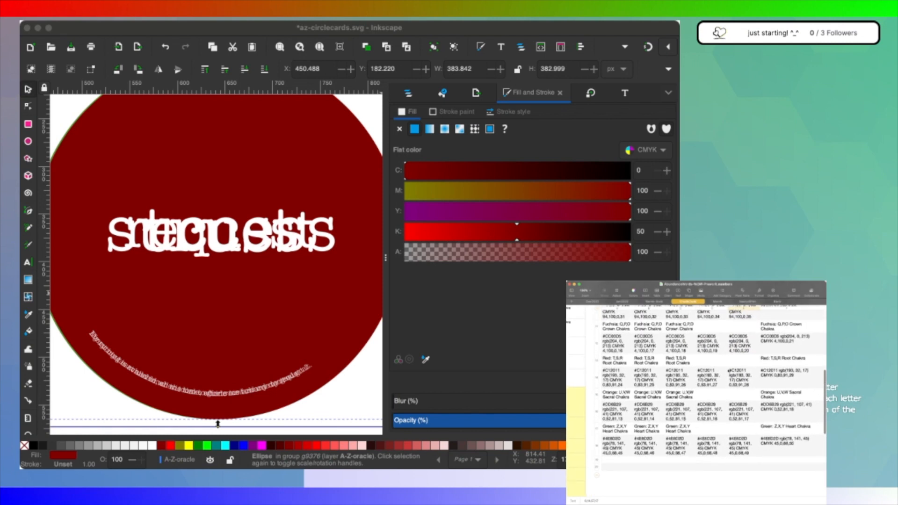
{"action": "scroll", "coordinate": [728, 371], "scroll_direction": "up", "scroll_amount": 2}
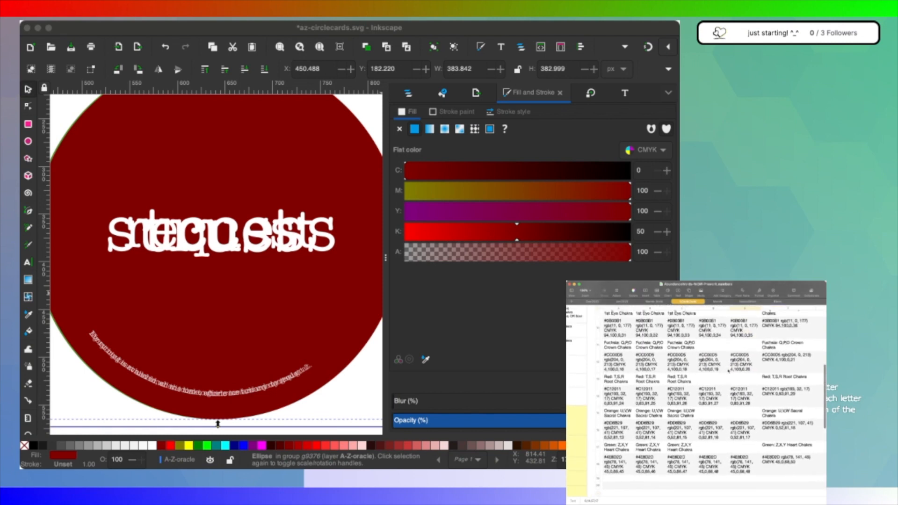
{"action": "scroll", "coordinate": [728, 371], "scroll_direction": "down", "scroll_amount": 1}
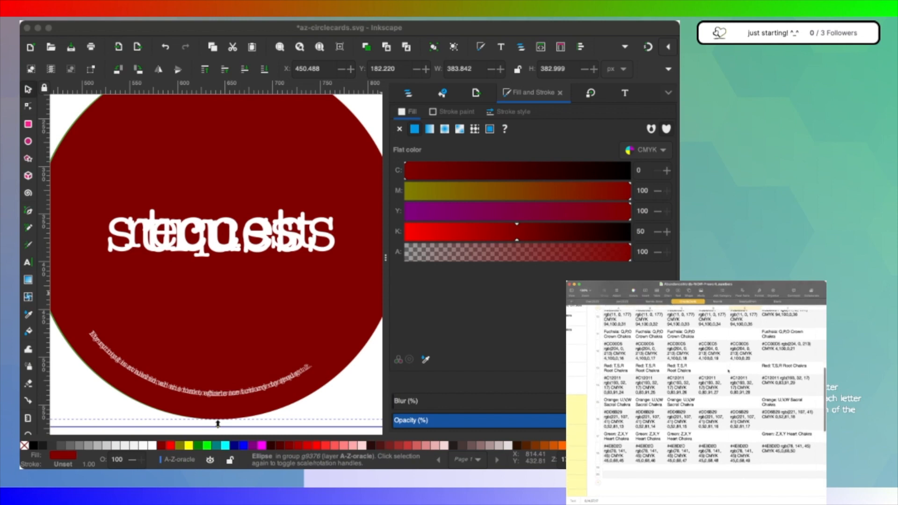
{"action": "scroll", "coordinate": [728, 372], "scroll_direction": "up", "scroll_amount": 6}
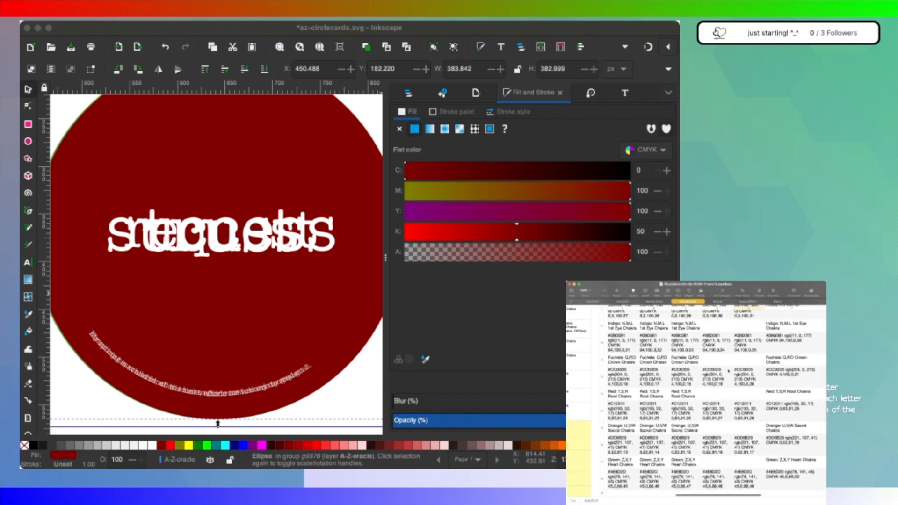
{"action": "scroll", "coordinate": [728, 371], "scroll_direction": "up", "scroll_amount": 6}
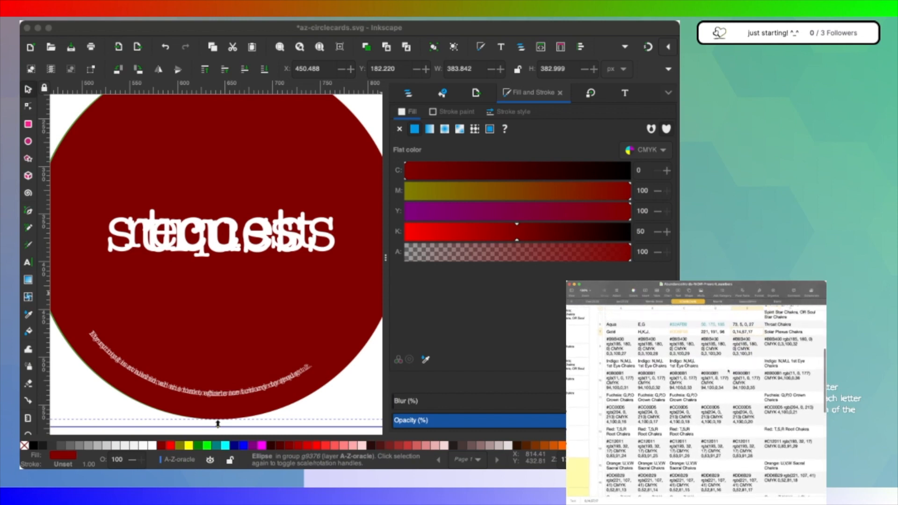
Step: Examine the hex, RGB and CMYK values in the request, success and trust rows of the main card table
{"action": "scroll", "coordinate": [728, 372], "scroll_direction": "left", "scroll_amount": 15}
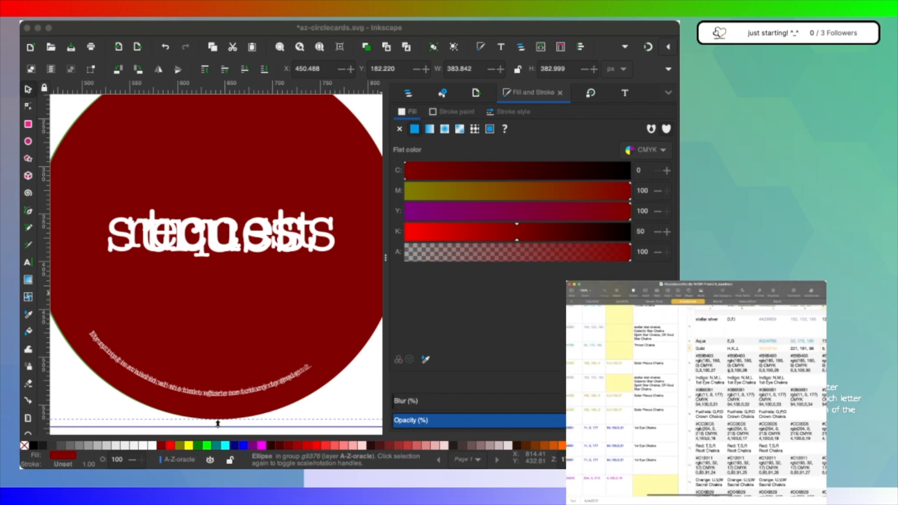
{"action": "scroll", "coordinate": [729, 371], "scroll_direction": "down", "scroll_amount": 10}
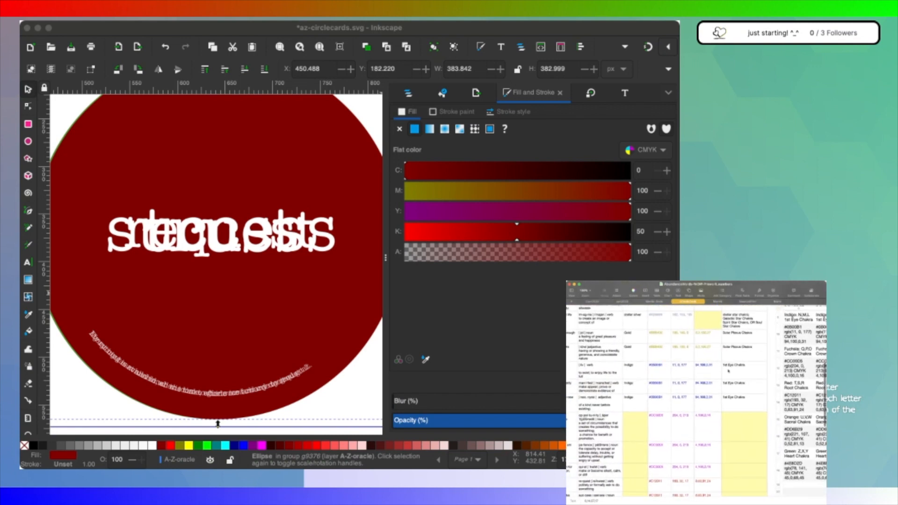
{"action": "scroll", "coordinate": [728, 371], "scroll_direction": "down", "scroll_amount": 10}
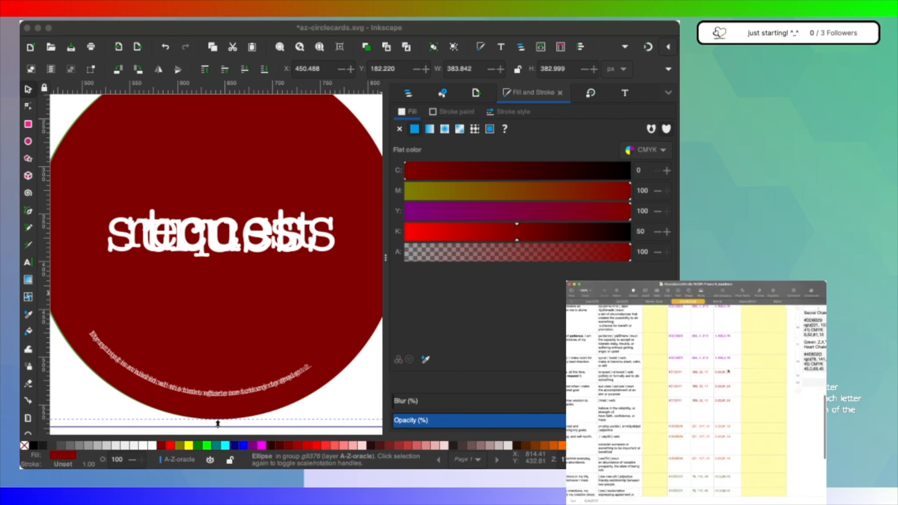
{"action": "scroll", "coordinate": [728, 371], "scroll_direction": "left", "scroll_amount": 2}
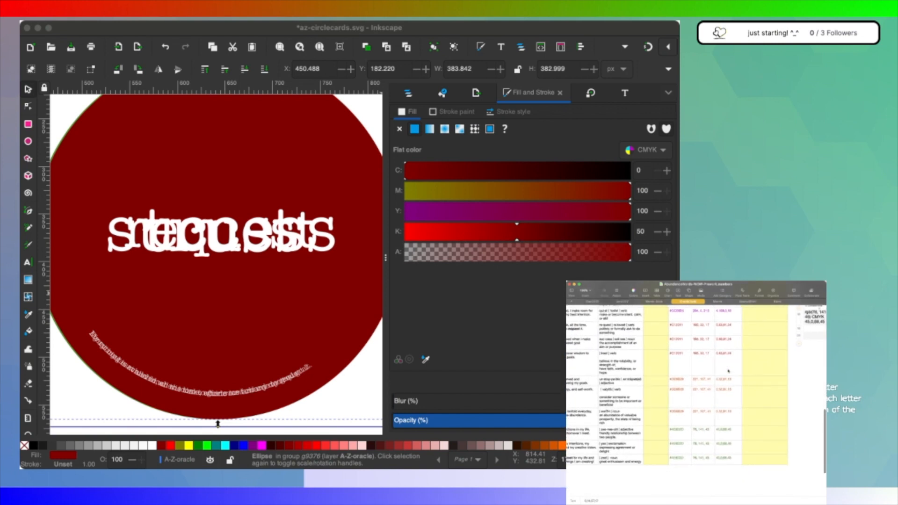
{"action": "scroll", "coordinate": [728, 371], "scroll_direction": "up", "scroll_amount": 2}
{"action": "scroll", "coordinate": [729, 371], "scroll_direction": "left", "scroll_amount": 1}
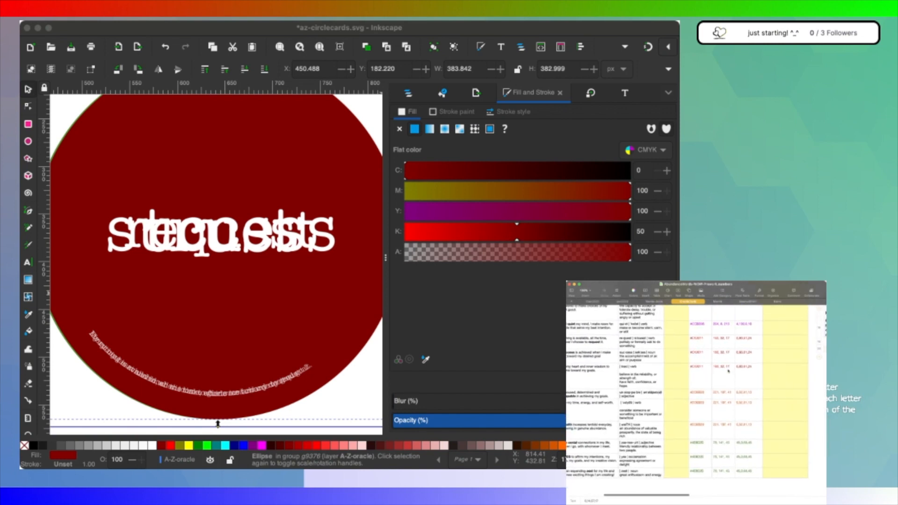
{"action": "scroll", "coordinate": [728, 371], "scroll_direction": "down", "scroll_amount": 1}
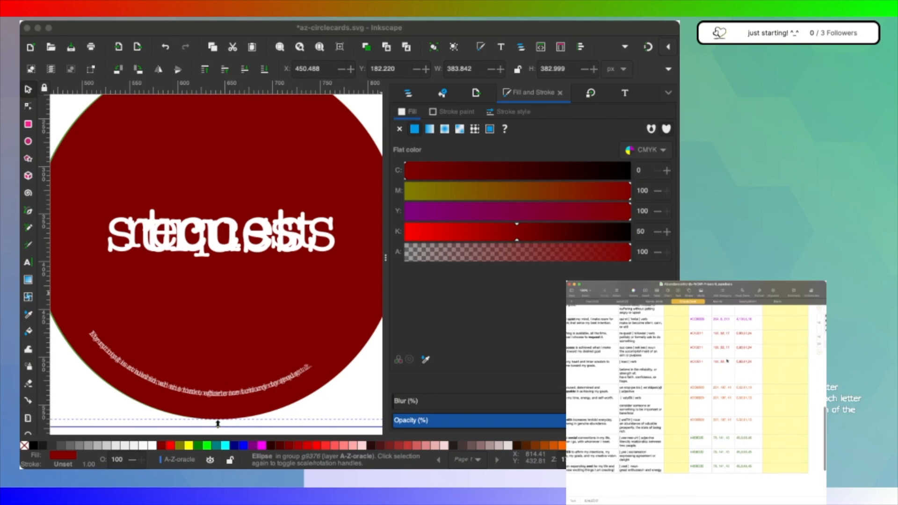
{"action": "left_click", "coordinate": [579, 157]}
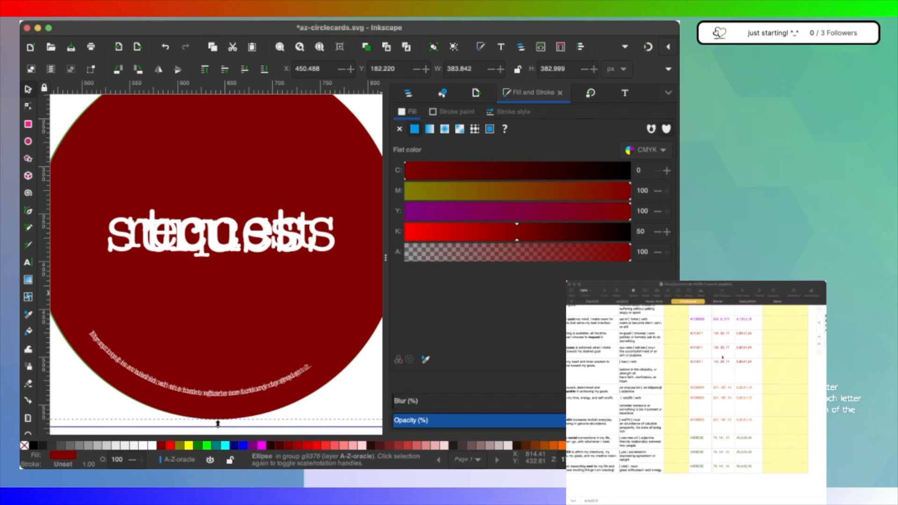
{"action": "left_click", "coordinate": [769, 359]}
{"action": "scroll", "coordinate": [707, 388], "scroll_direction": "up", "scroll_amount": 2}
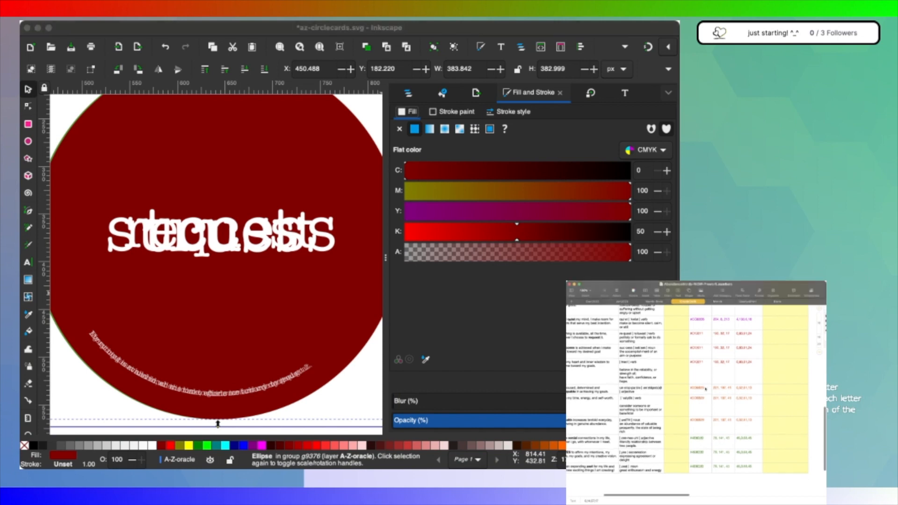
Step: Look up the Red rows' CMYK values in the spreadsheet and set circle-path5127-red's fill to 0, 83, 91, 24 in Inkscape
{"action": "scroll", "coordinate": [705, 389], "scroll_direction": "up", "scroll_amount": 5}
{"action": "scroll", "coordinate": [706, 389], "scroll_direction": "up", "scroll_amount": 10}
{"action": "scroll", "coordinate": [705, 388], "scroll_direction": "down", "scroll_amount": 8}
{"action": "scroll", "coordinate": [706, 389], "scroll_direction": "down", "scroll_amount": 5}
{"action": "scroll", "coordinate": [705, 389], "scroll_direction": "down", "scroll_amount": 5}
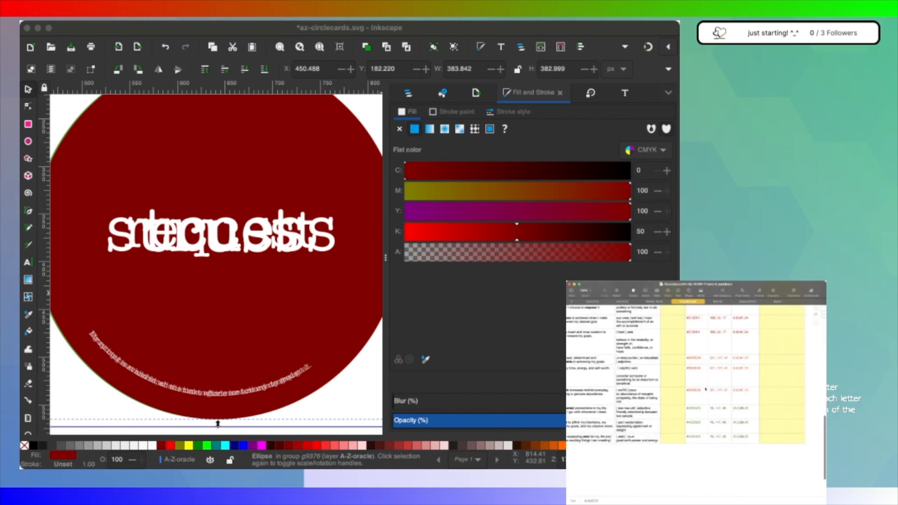
{"action": "scroll", "coordinate": [705, 388], "scroll_direction": "up", "scroll_amount": 5}
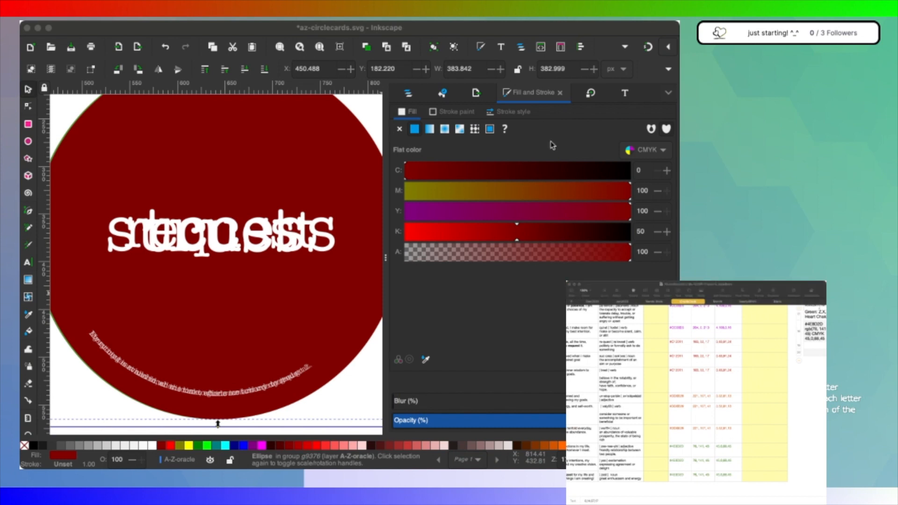
{"action": "left_click", "coordinate": [720, 361]}
{"action": "scroll", "coordinate": [705, 351], "scroll_direction": "down", "scroll_amount": 2}
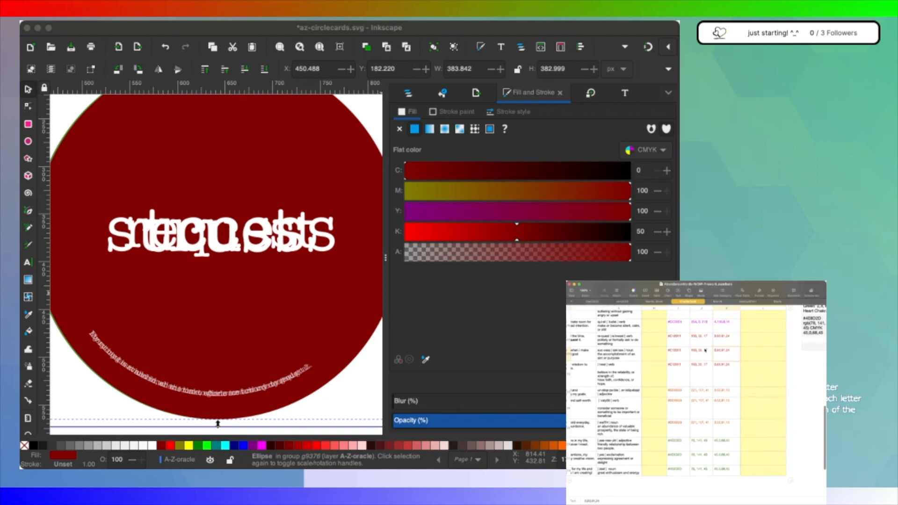
{"action": "scroll", "coordinate": [705, 351], "scroll_direction": "left", "scroll_amount": 1}
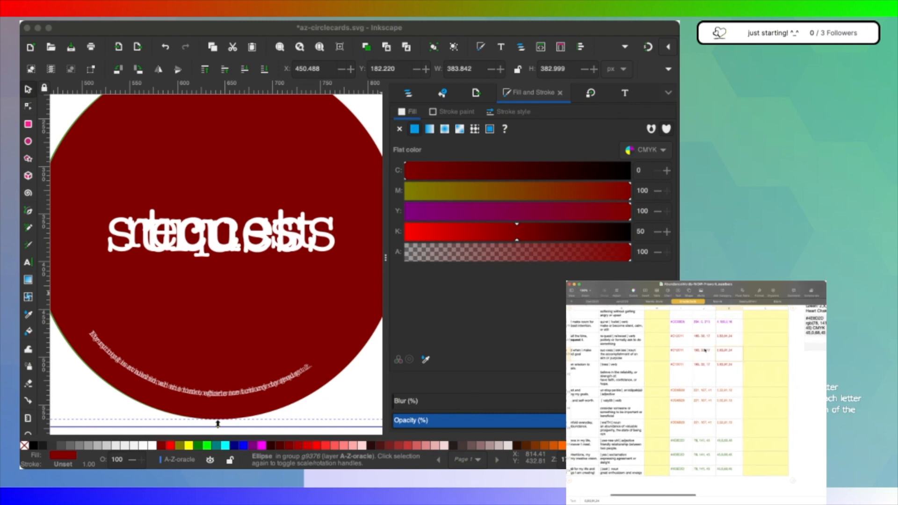
{"action": "scroll", "coordinate": [705, 351], "scroll_direction": "up", "scroll_amount": 3}
{"action": "scroll", "coordinate": [698, 336], "scroll_direction": "up", "scroll_amount": 1}
{"action": "scroll", "coordinate": [698, 336], "scroll_direction": "up", "scroll_amount": 1}
{"action": "scroll", "coordinate": [698, 336], "scroll_direction": "down", "scroll_amount": 3}
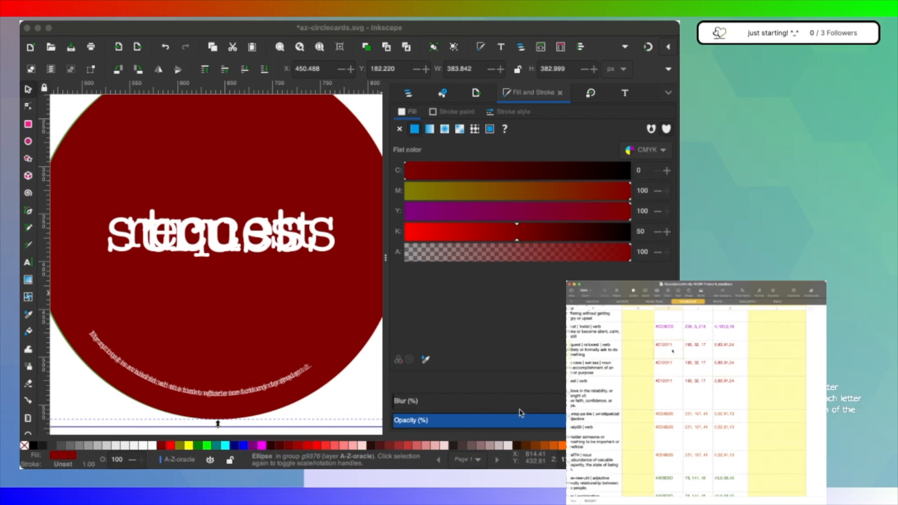
{"action": "left_click", "coordinate": [591, 196]}
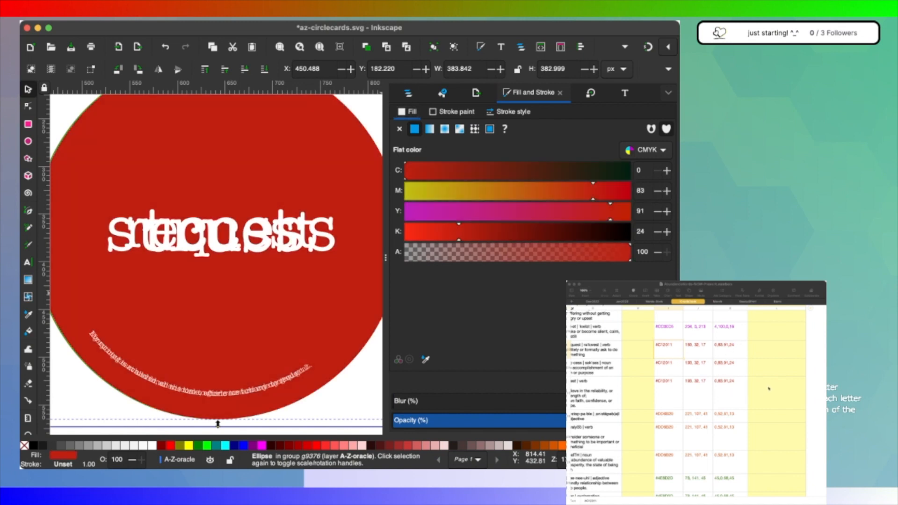
Step: In the spreadsheet, copy the seagreen-teal CMYK value 76, 0, 7, 56 from the colour summary table into the main table's first CMYK cell
{"action": "left_click", "coordinate": [724, 403]}
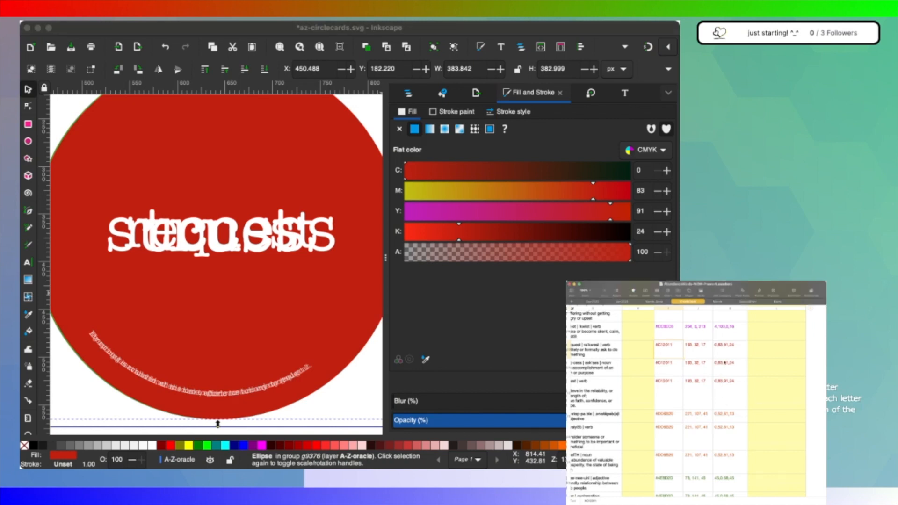
{"action": "scroll", "coordinate": [724, 358], "scroll_direction": "up", "scroll_amount": 3}
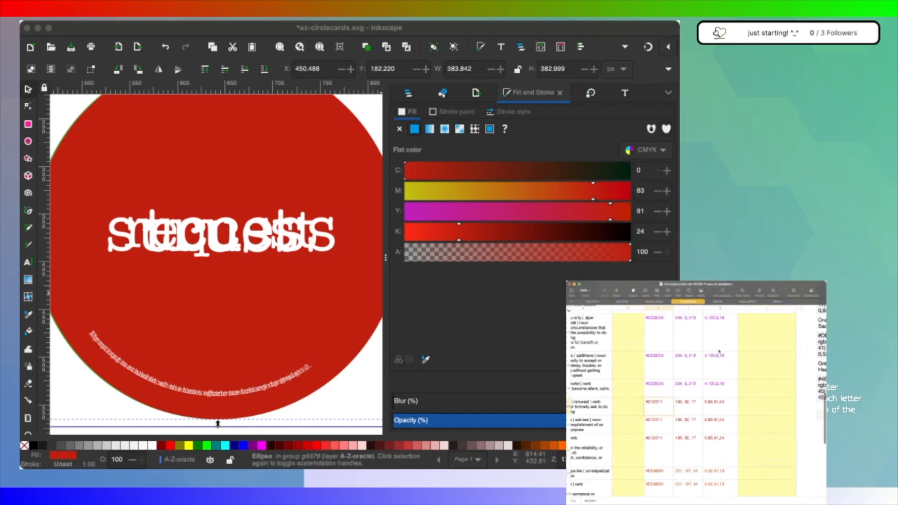
{"action": "scroll", "coordinate": [719, 352], "scroll_direction": "up", "scroll_amount": 5}
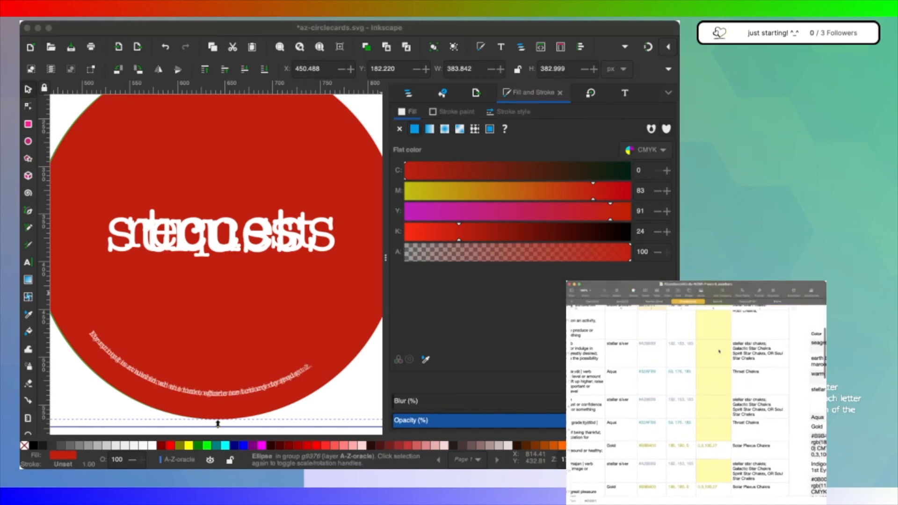
{"action": "scroll", "coordinate": [719, 352], "scroll_direction": "up", "scroll_amount": 3}
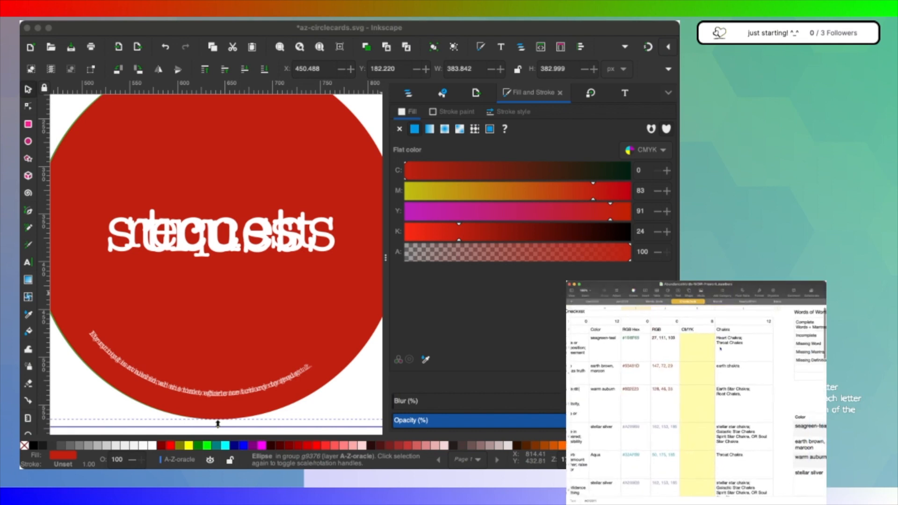
{"action": "scroll", "coordinate": [684, 346], "scroll_direction": "down", "scroll_amount": 5}
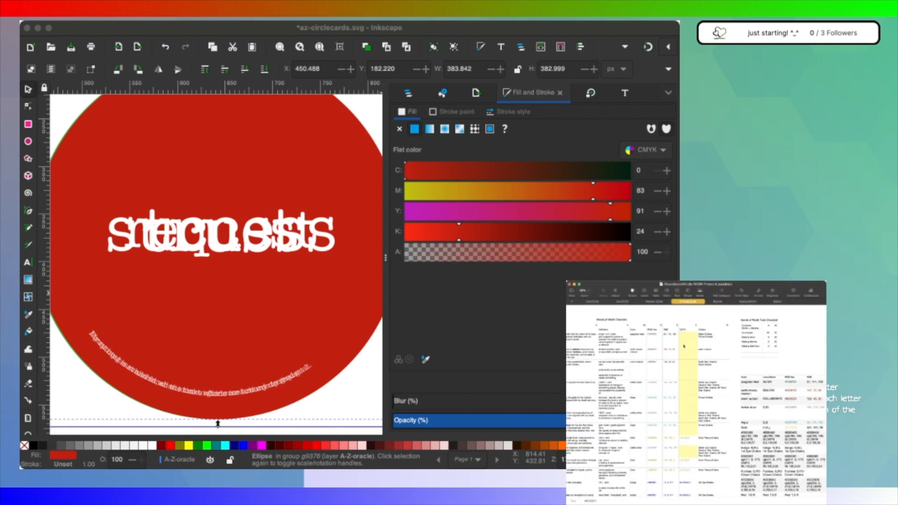
{"action": "scroll", "coordinate": [684, 346], "scroll_direction": "up", "scroll_amount": 4}
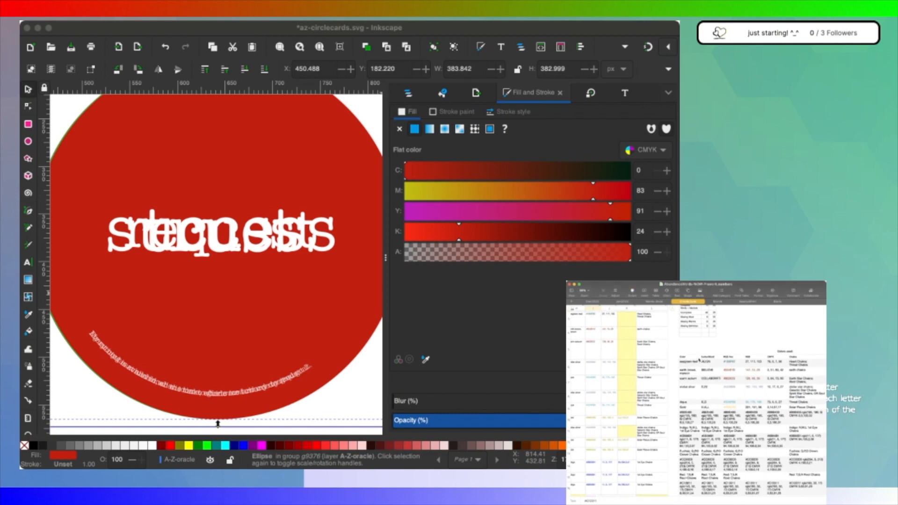
{"action": "left_click", "coordinate": [747, 365]}
{"action": "left_click", "coordinate": [773, 360]}
{"action": "double_click", "coordinate": [631, 321]}
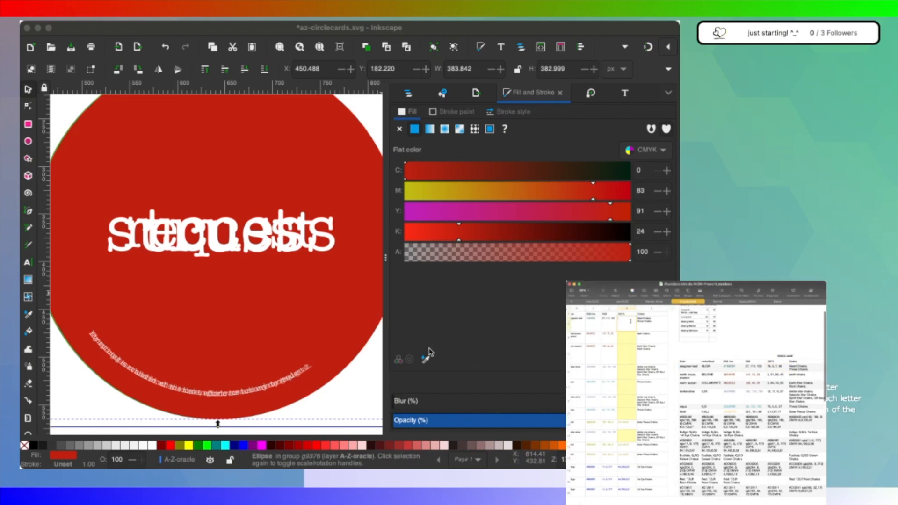
{"action": "type", "text": "76, 0, 7, 56"}
{"action": "key", "text": "Return"}
Step: Copy the earth brown, maroon CMYK value 0, 51, 80, 42 into its main table row, undoing the stray inserted columns
{"action": "left_click", "coordinate": [775, 376]}
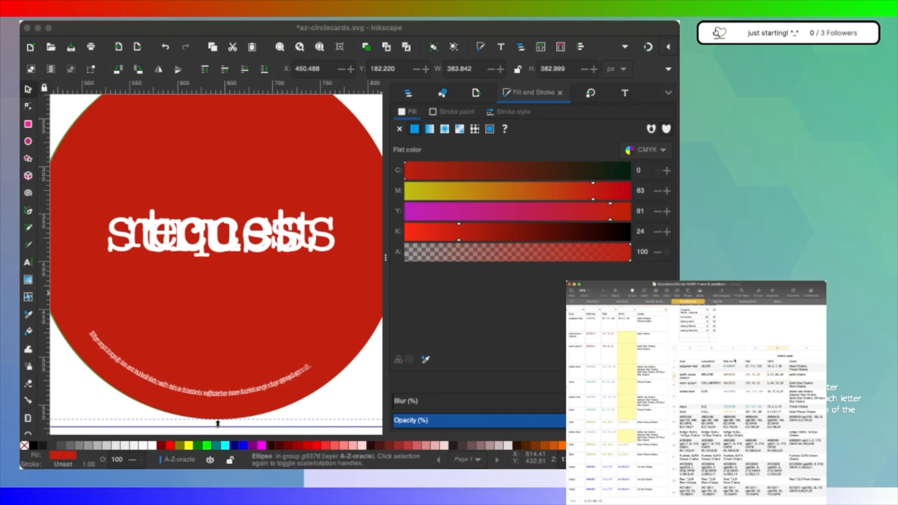
{"action": "left_click", "coordinate": [624, 341]}
{"action": "key", "text": "alt+Left"}
{"action": "key", "text": "alt+Left"}
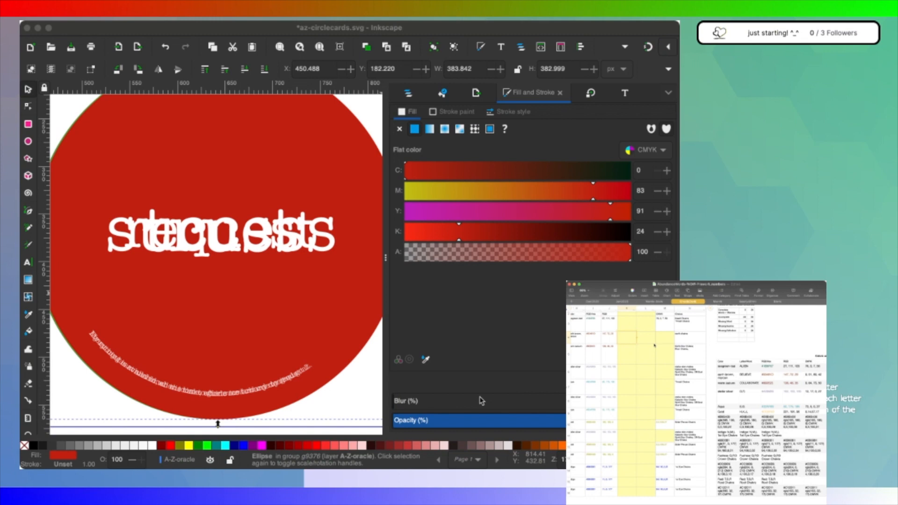
{"action": "key", "text": "super+z"}
{"action": "key", "text": "super+z"}
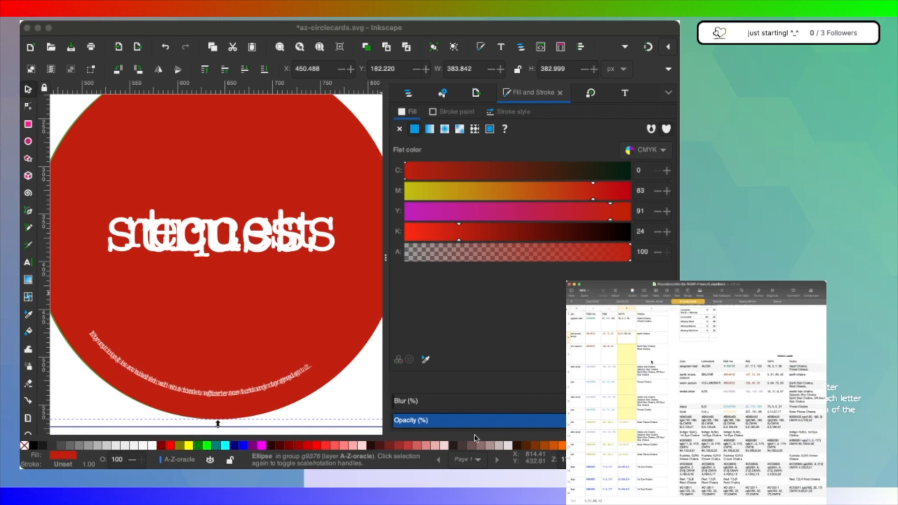
Step: Copy the warm auburn CMYK value from the colour summary table into the CMYK cell of its main table row
{"action": "scroll", "coordinate": [648, 376], "scroll_direction": "down", "scroll_amount": 3}
{"action": "scroll", "coordinate": [648, 376], "scroll_direction": "down", "scroll_amount": 2}
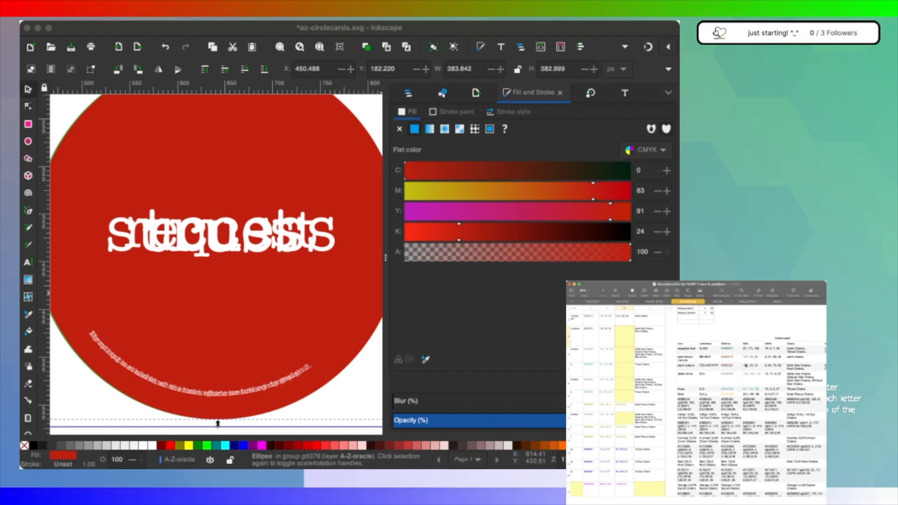
{"action": "left_click", "coordinate": [770, 369]}
{"action": "left_click", "coordinate": [621, 336]}
{"action": "type", "text": "0, 64, 75, 60"}
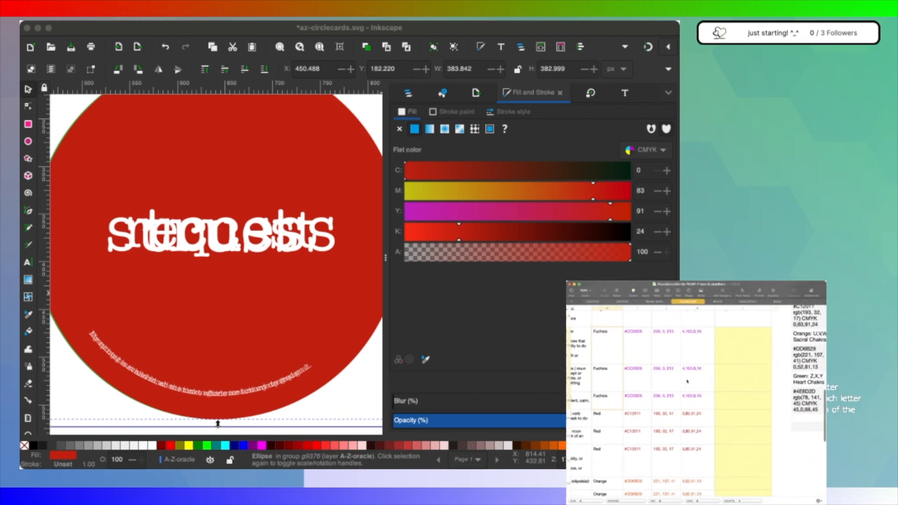
Step: Switch back to Inkscape, duplicate circle-path5127-red twice in the RST-red-RST group and move one copy into the T+circle group
{"action": "left_click", "coordinate": [538, 428]}
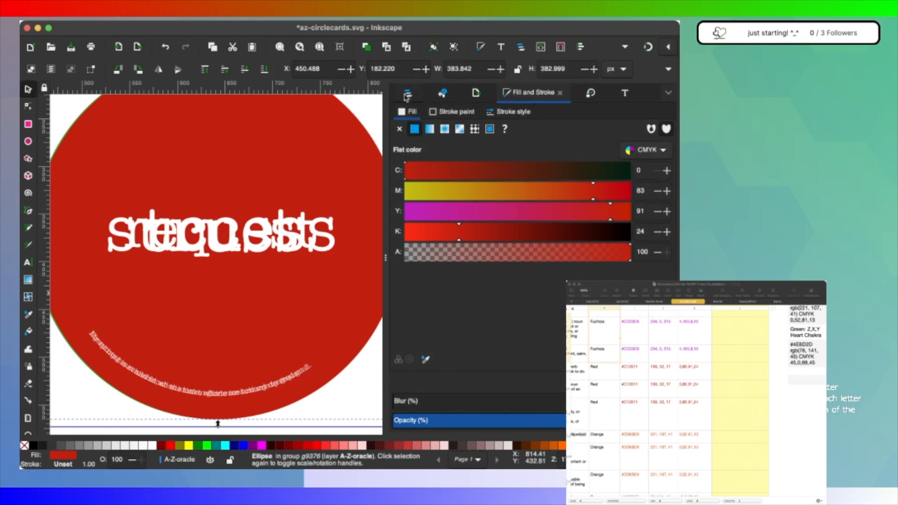
{"action": "left_click", "coordinate": [407, 95]}
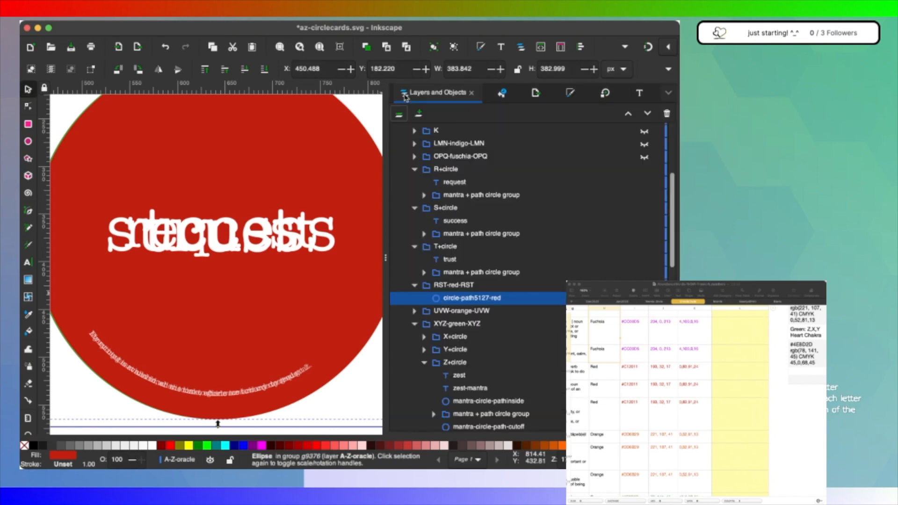
{"action": "left_click", "coordinate": [518, 303]}
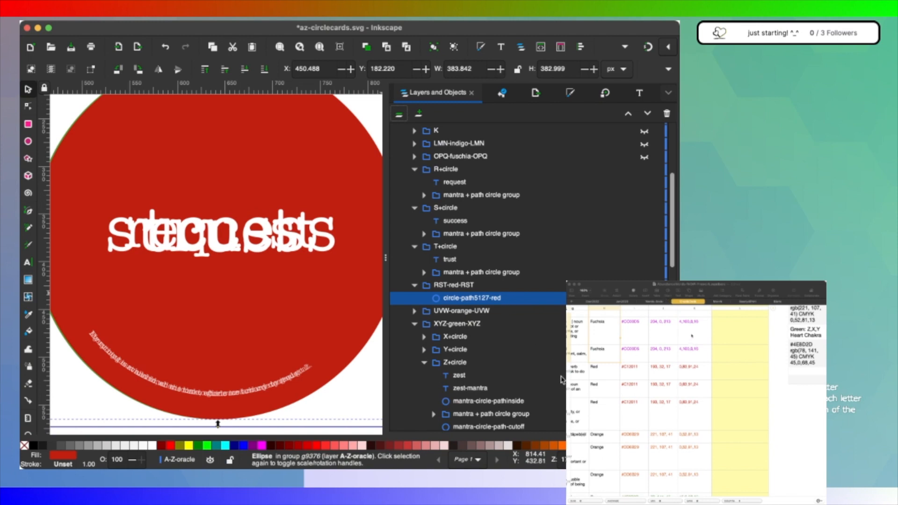
{"action": "key", "text": "ctrl+d"}
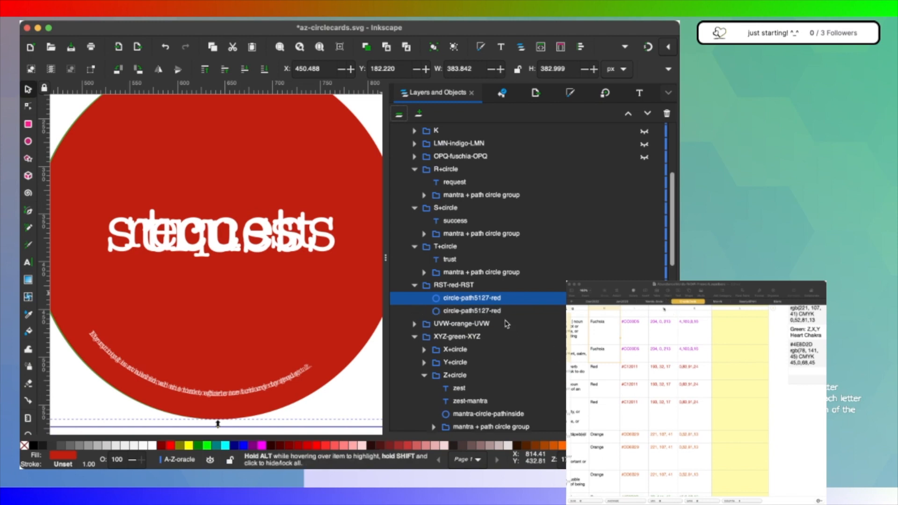
{"action": "left_click", "coordinate": [458, 299]}
{"action": "key", "text": "ctrl+d"}
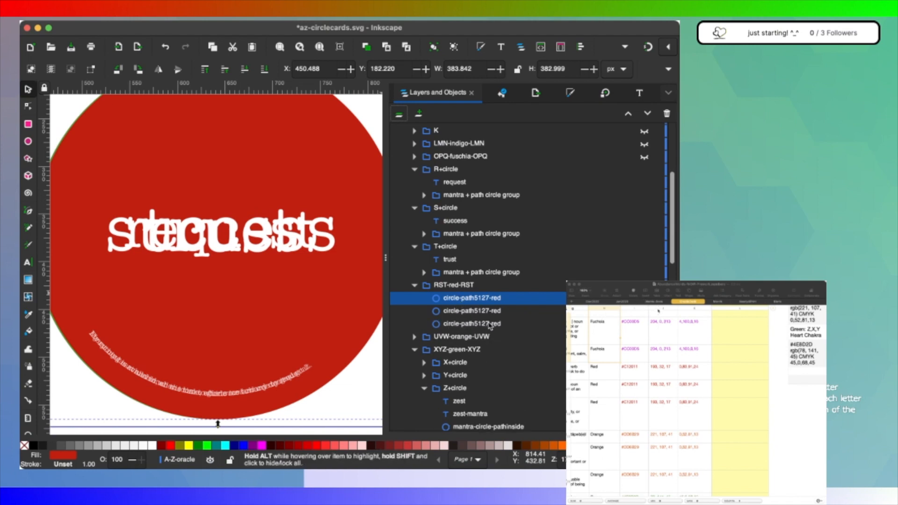
{"action": "left_click_drag", "start_coordinate": [474, 302], "coordinate": [498, 286]}
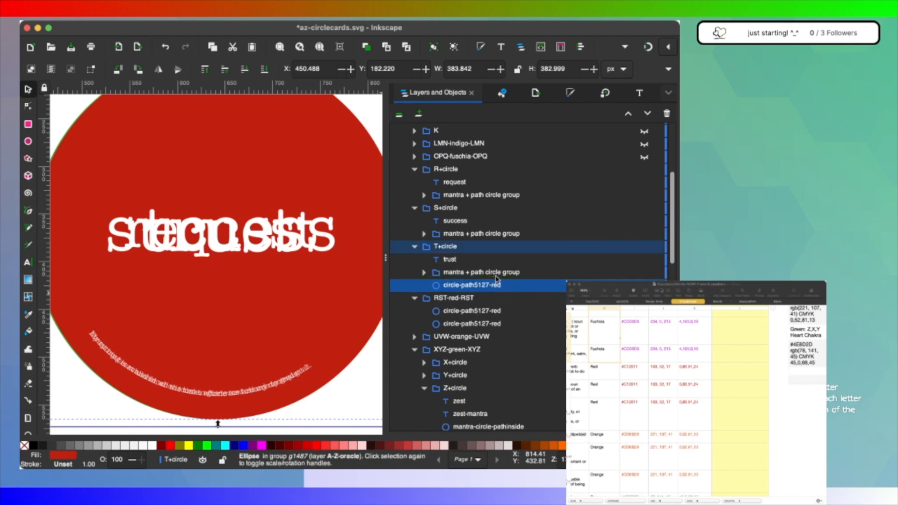
{"action": "left_click", "coordinate": [492, 221]}
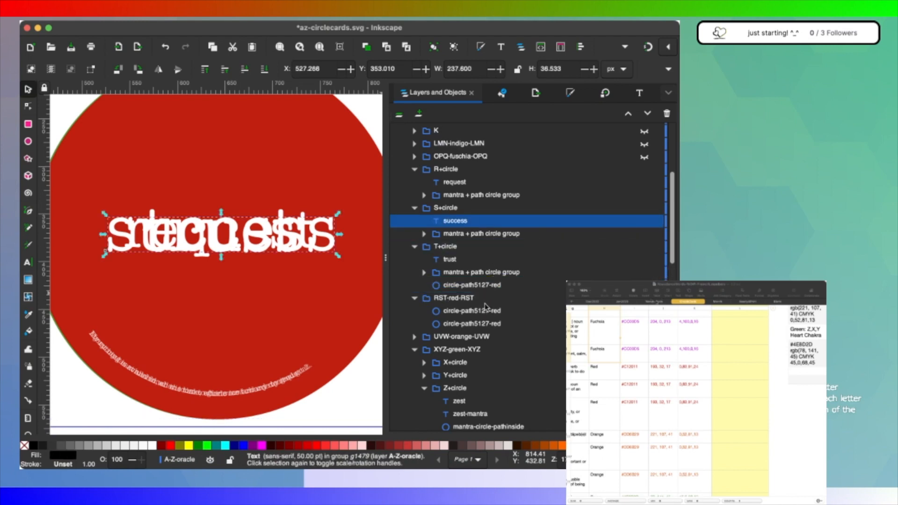
{"action": "left_click", "coordinate": [468, 311]}
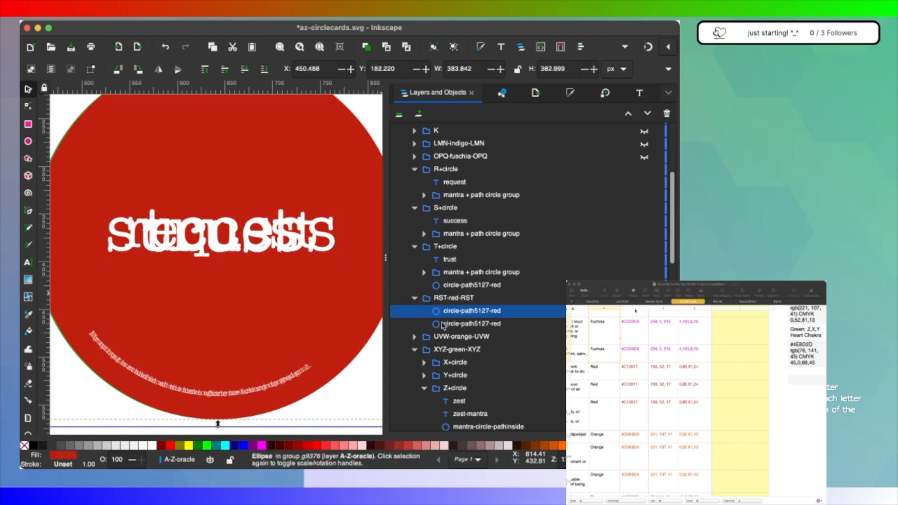
{"action": "left_click", "coordinate": [469, 327]}
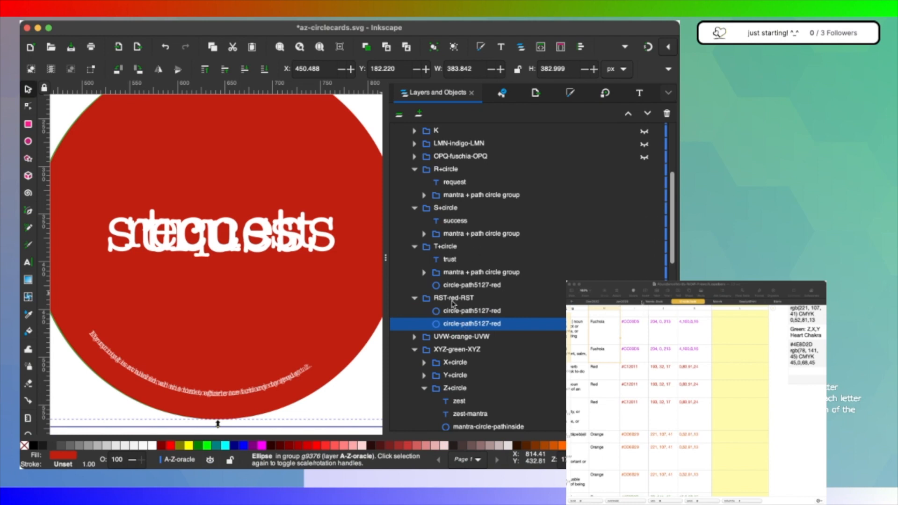
{"action": "left_click", "coordinate": [453, 311]}
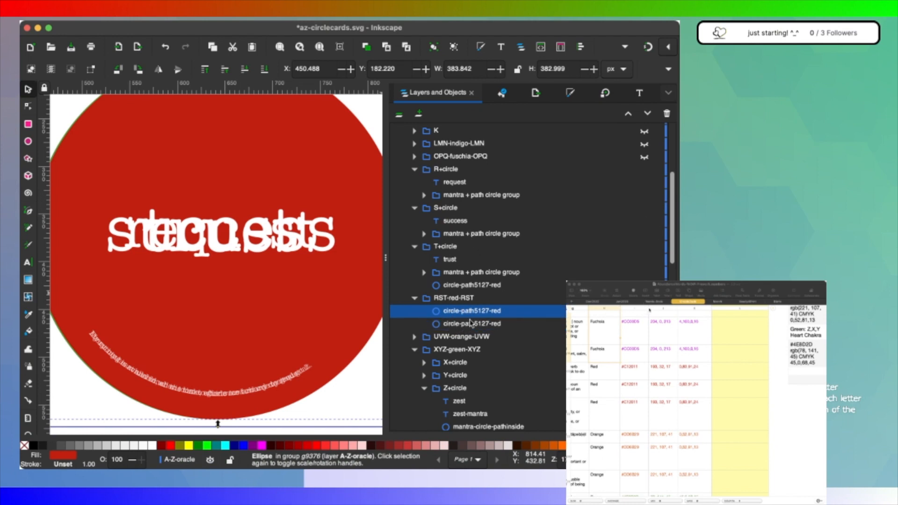
{"action": "left_click", "coordinate": [457, 234]}
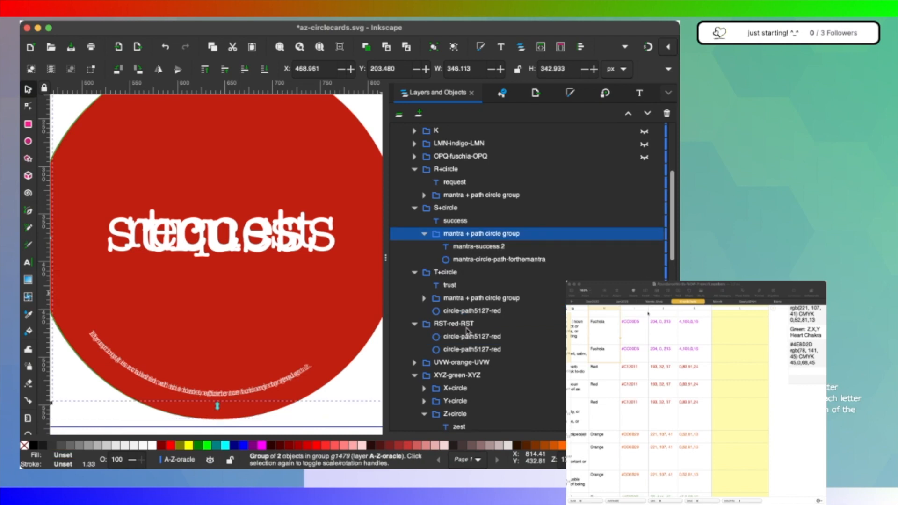
{"action": "left_click", "coordinate": [424, 235]}
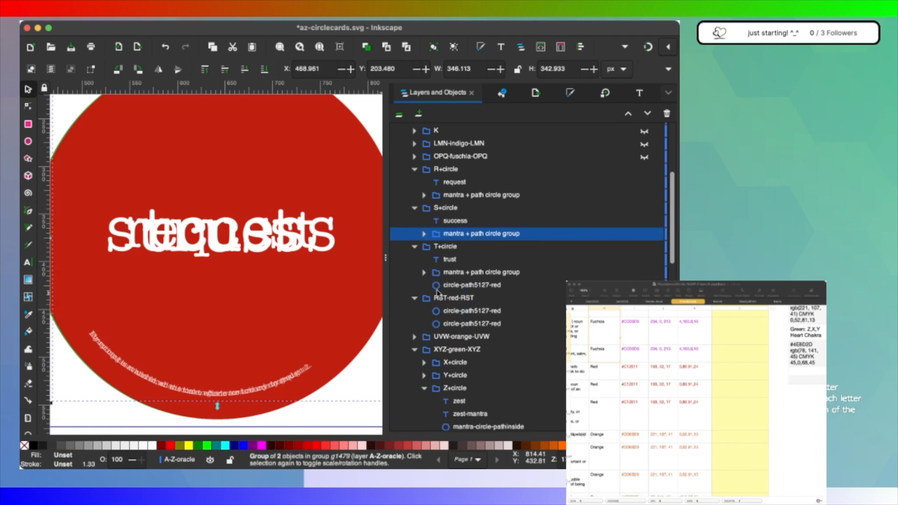
{"action": "left_click", "coordinate": [415, 170]}
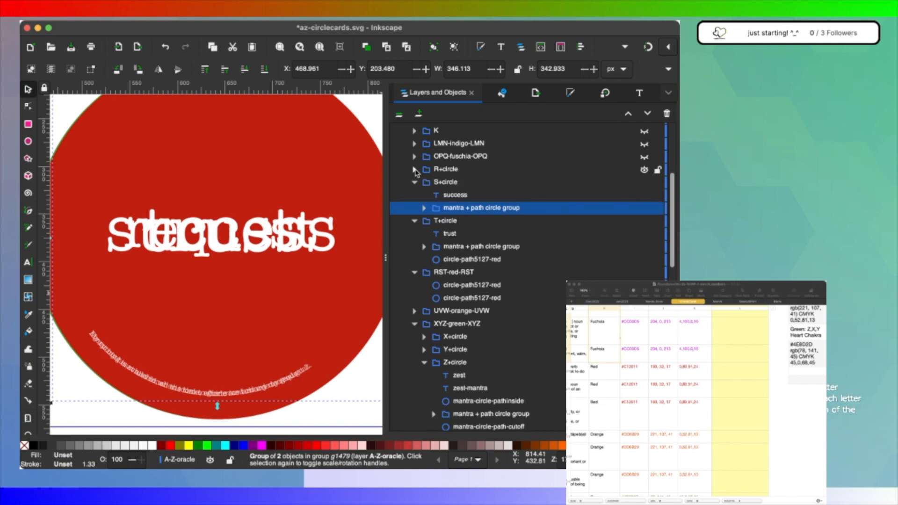
{"action": "left_click", "coordinate": [414, 169]}
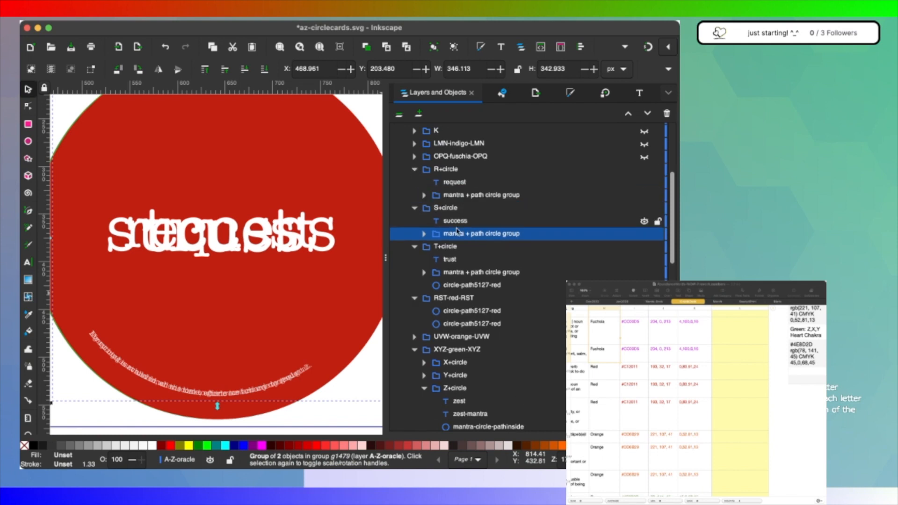
Step: Move one circle-path5127-red copy from RST-red-RST below the mantra group in R+circle, and collapse the T+circle and R+circle groups
{"action": "left_click", "coordinate": [415, 246]}
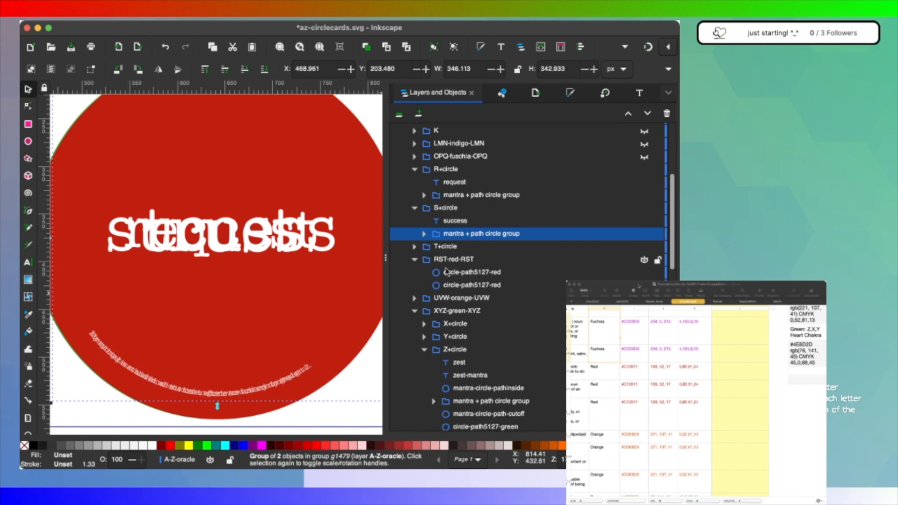
{"action": "left_click", "coordinate": [456, 273]}
{"action": "left_click_drag", "start_coordinate": [456, 276], "coordinate": [475, 204]}
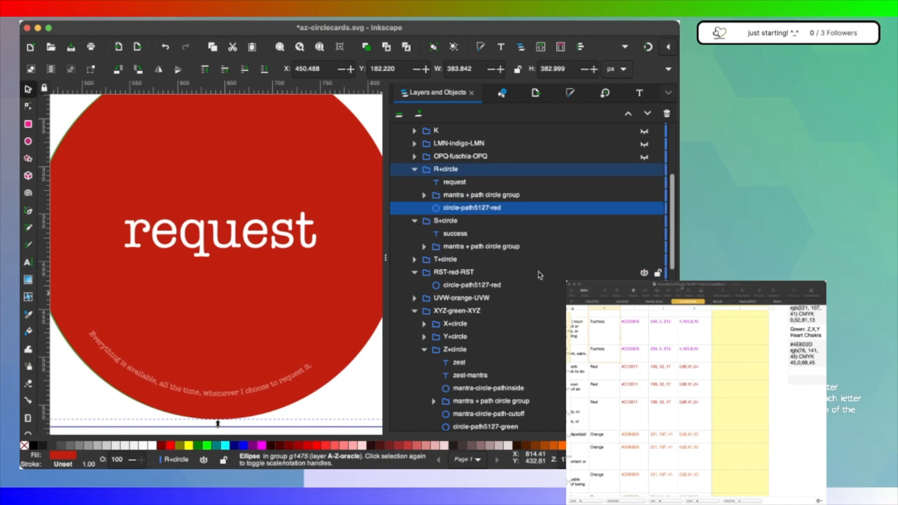
{"action": "left_click", "coordinate": [415, 170]}
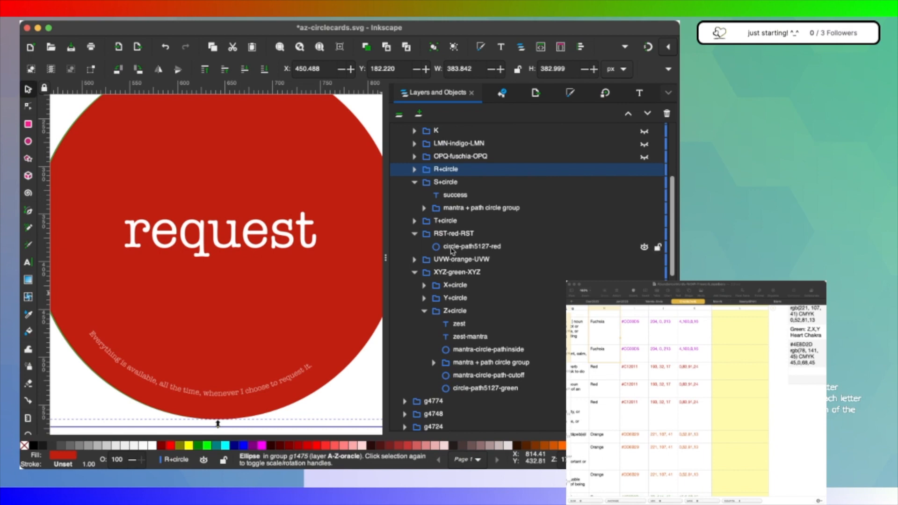
Step: Move the remaining circle-path5127-red into S+circle below its mantra group, then hide and collapse R+circle and S+circle
{"action": "left_click_drag", "start_coordinate": [452, 251], "coordinate": [538, 207]}
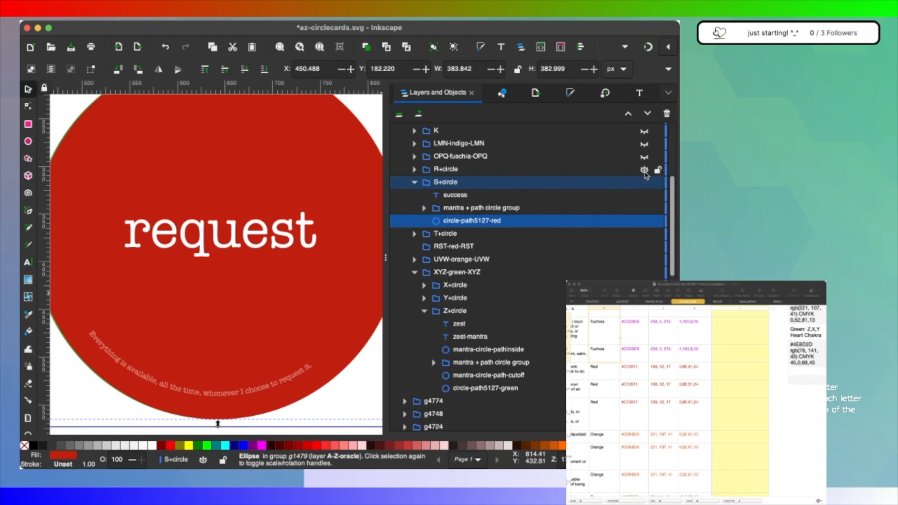
{"action": "left_click", "coordinate": [645, 171]}
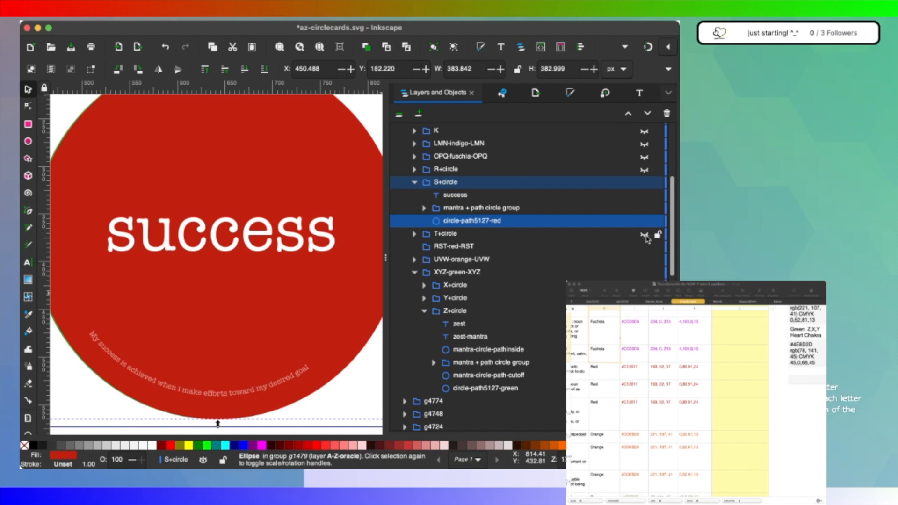
{"action": "left_click", "coordinate": [644, 184]}
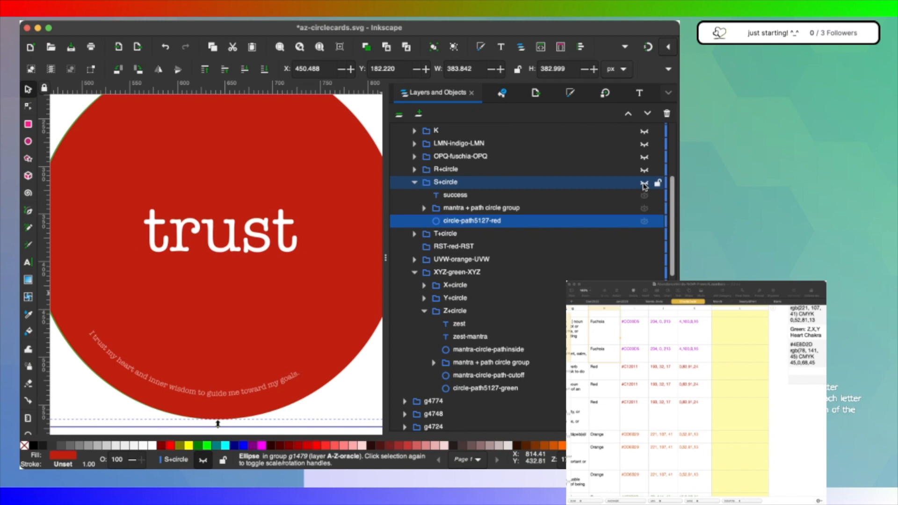
{"action": "left_click", "coordinate": [415, 182]}
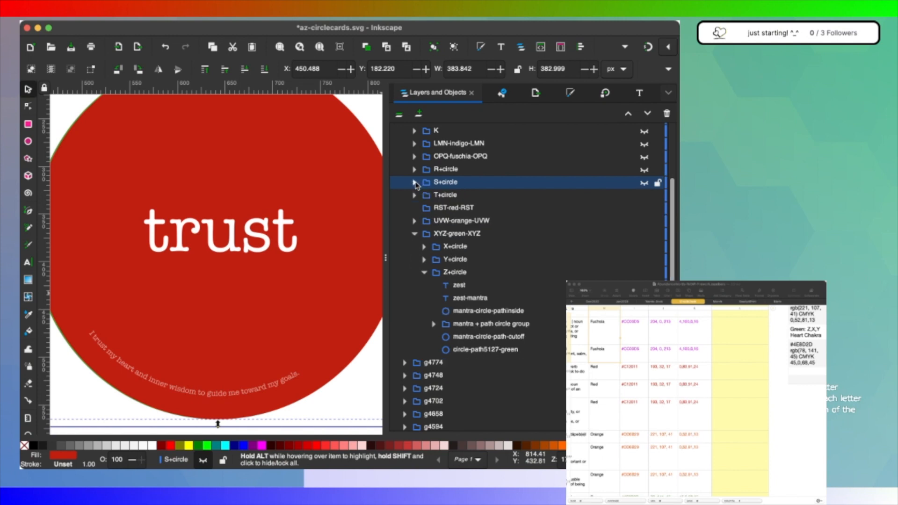
{"action": "left_click", "coordinate": [415, 196]}
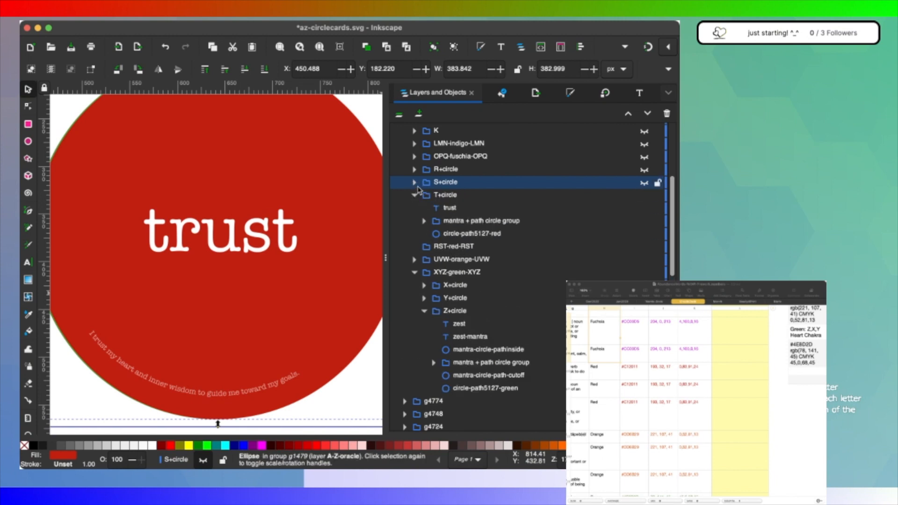
{"action": "left_click", "coordinate": [415, 196]}
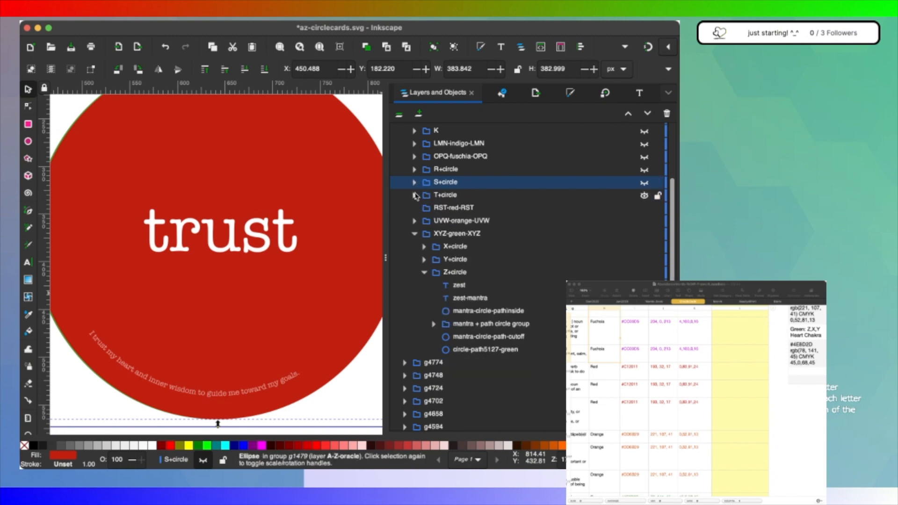
Step: Delete the empty RST-red-RST group
{"action": "left_click", "coordinate": [454, 208]}
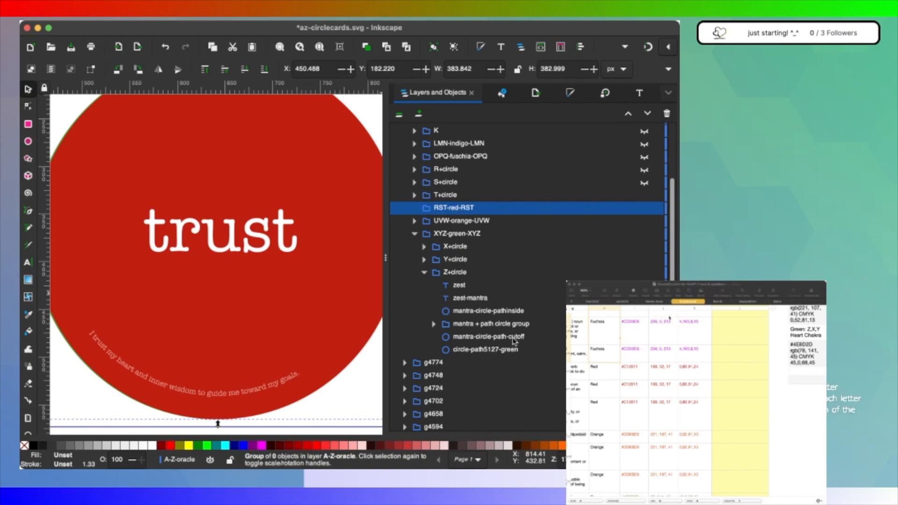
{"action": "key", "text": "Delete"}
{"action": "scroll", "coordinate": [614, 230], "scroll_direction": "up", "scroll_amount": 5}
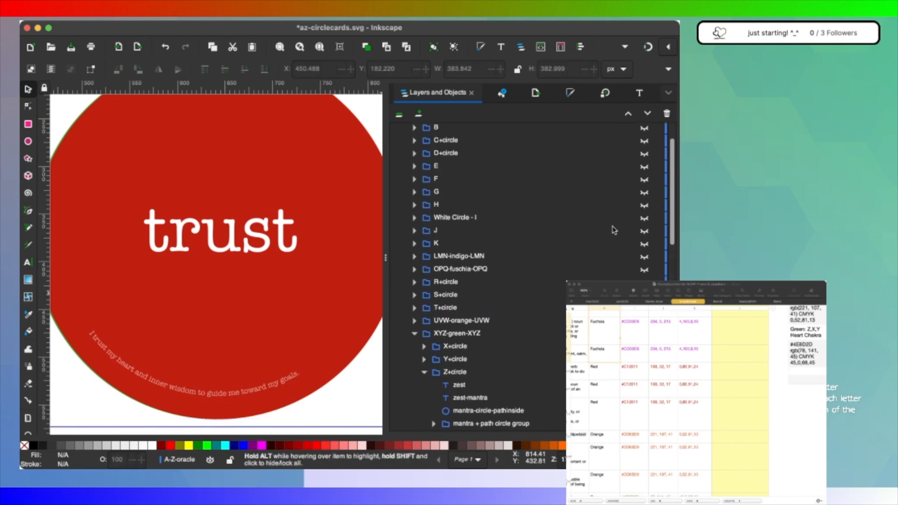
Step: Expand the UVW-orange-UVW group and hide T+circle to reveal the orange card
{"action": "scroll", "coordinate": [548, 369], "scroll_direction": "down", "scroll_amount": 4}
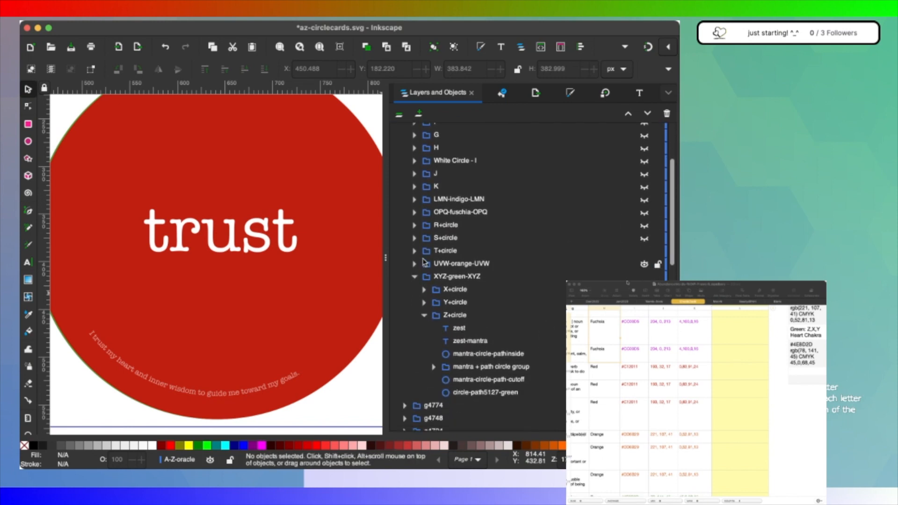
{"action": "left_click", "coordinate": [415, 264]}
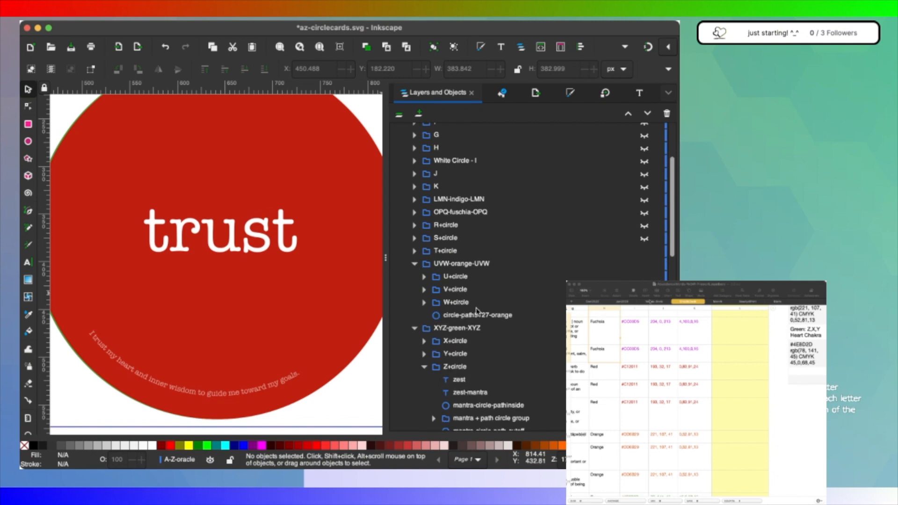
{"action": "left_click", "coordinate": [644, 252]}
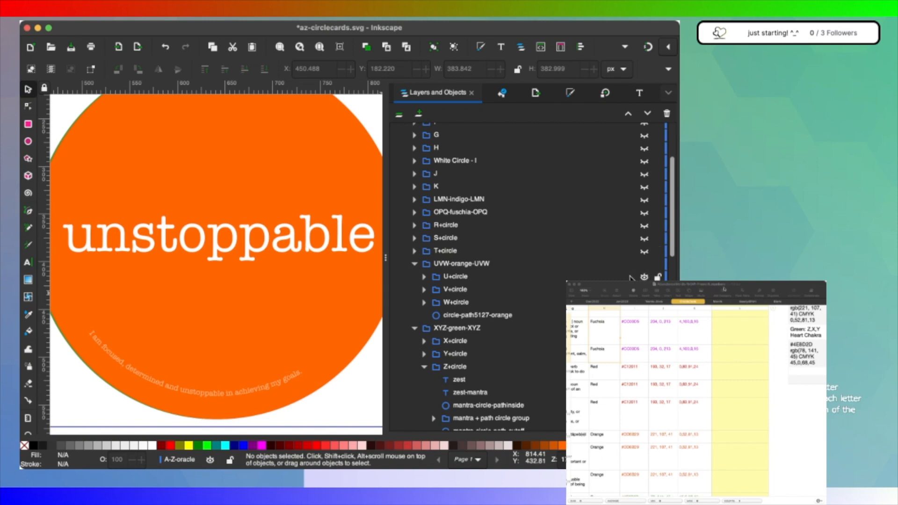
Step: Recolour circle-path5127-orange with the spreadsheet's orange hex code, giving CMYK 0, 52, 81, 13
{"action": "left_click", "coordinate": [463, 317]}
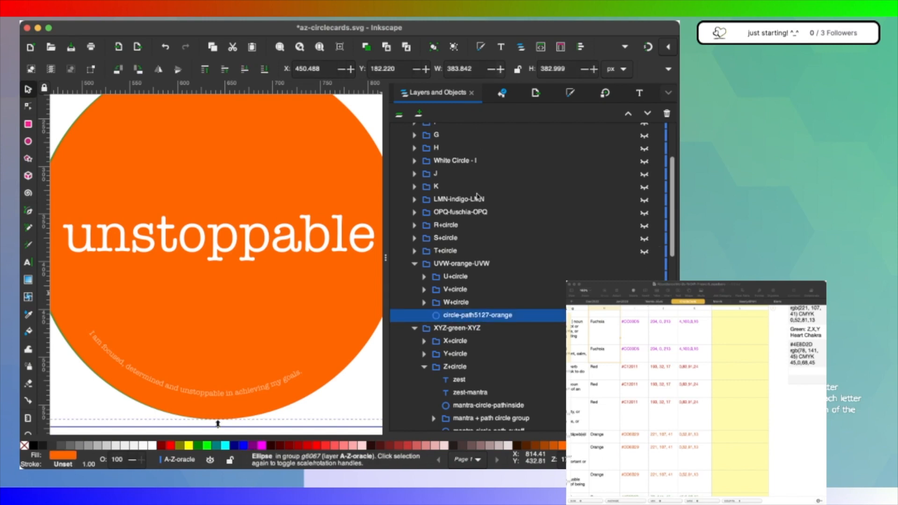
{"action": "scroll", "coordinate": [461, 330], "scroll_direction": "down", "scroll_amount": 2}
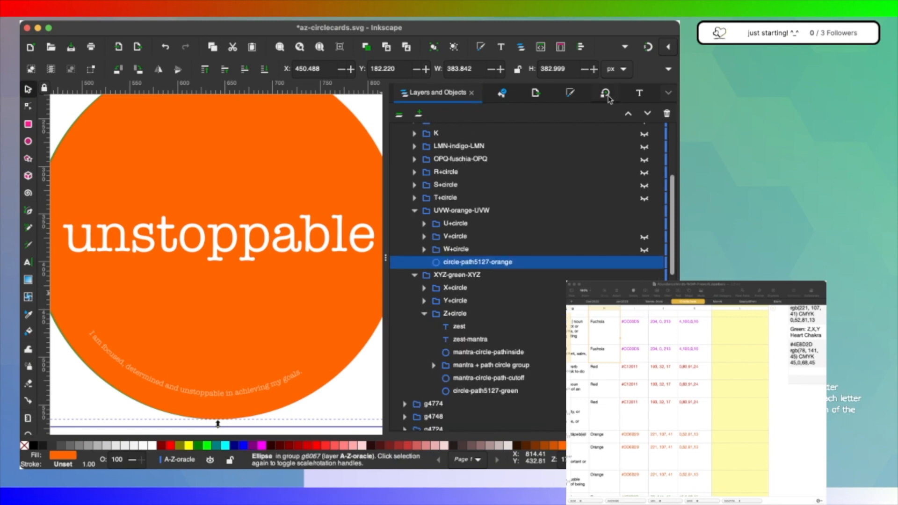
{"action": "left_click", "coordinate": [572, 93]}
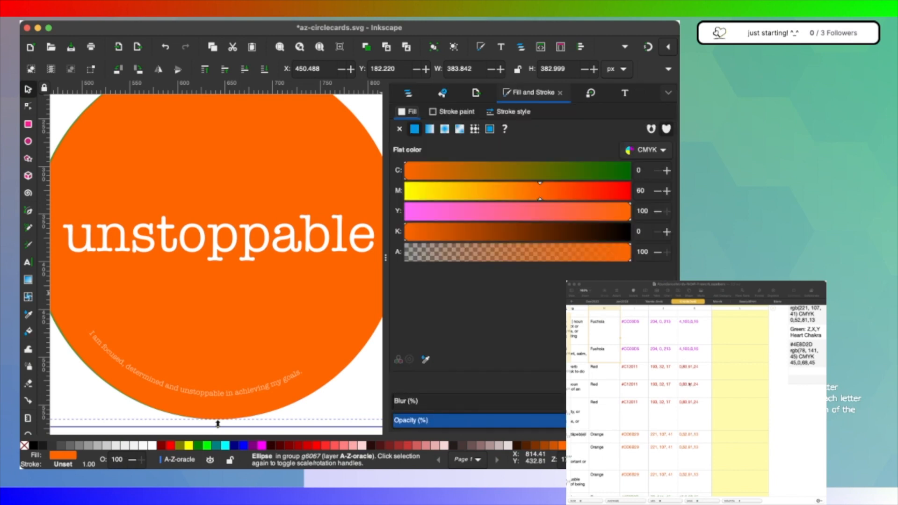
{"action": "scroll", "coordinate": [689, 384], "scroll_direction": "down", "scroll_amount": 3}
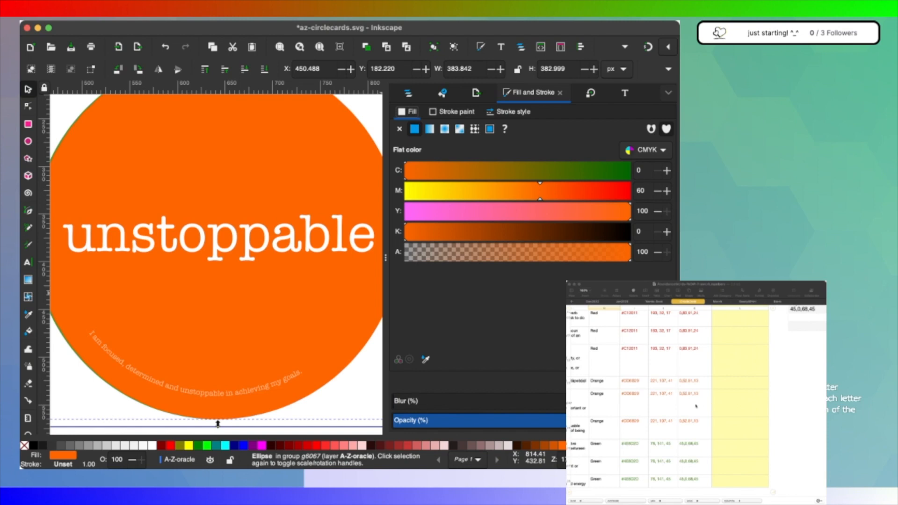
{"action": "left_click", "coordinate": [629, 396]}
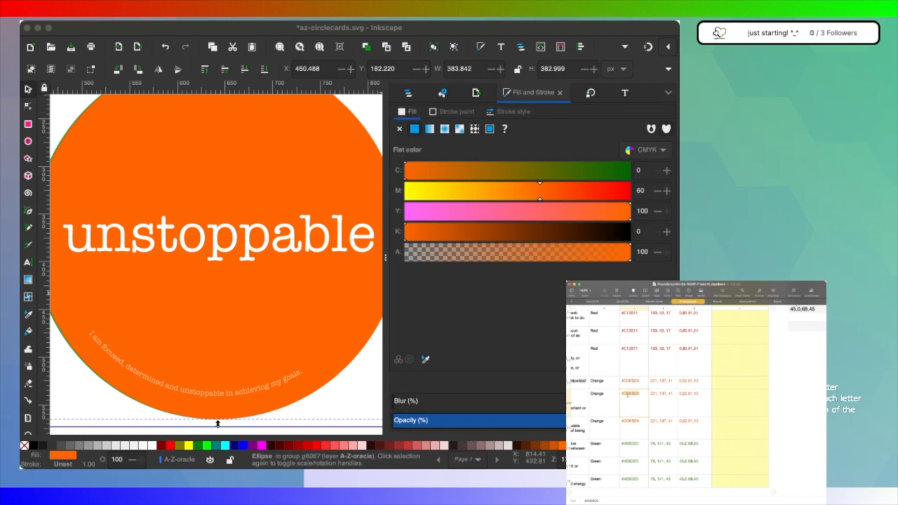
{"action": "left_click", "coordinate": [602, 144]}
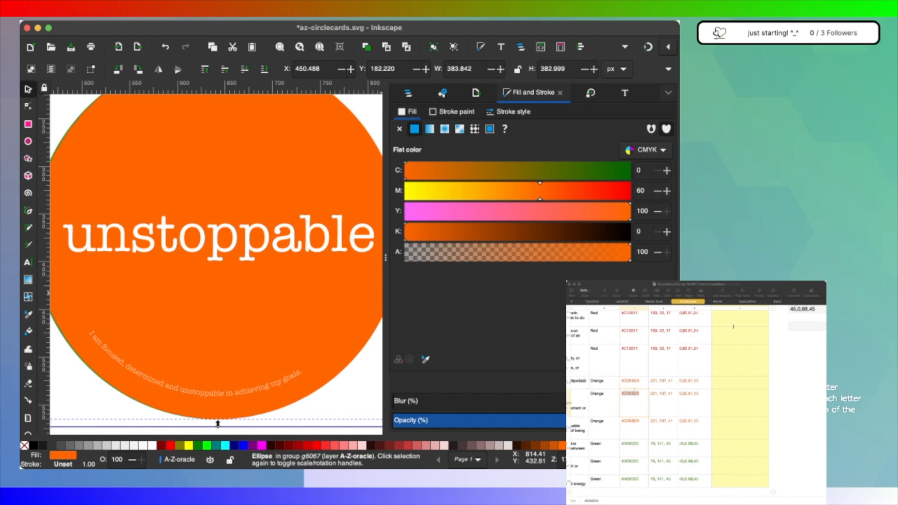
{"action": "key", "text": "super+v"}
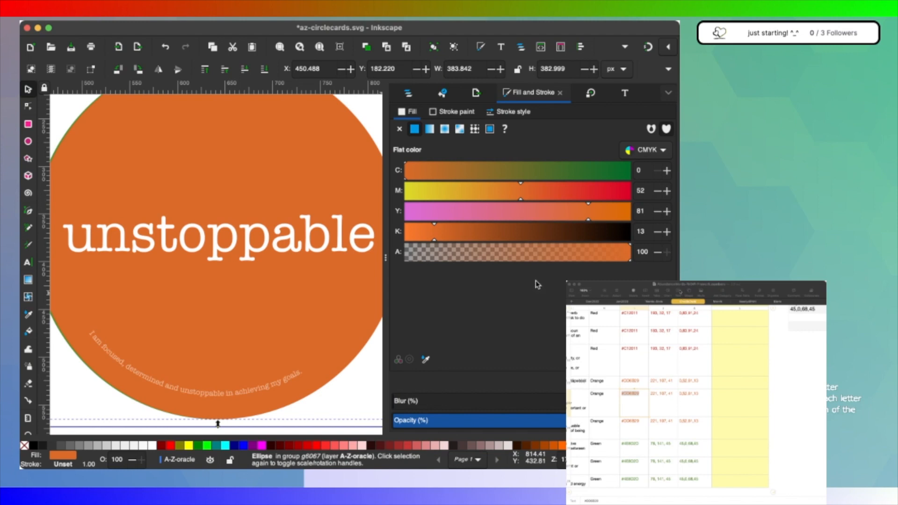
Step: Duplicate circle-path5127-orange twice and move one copy into W+circle below its mantra group
{"action": "left_click", "coordinate": [409, 94]}
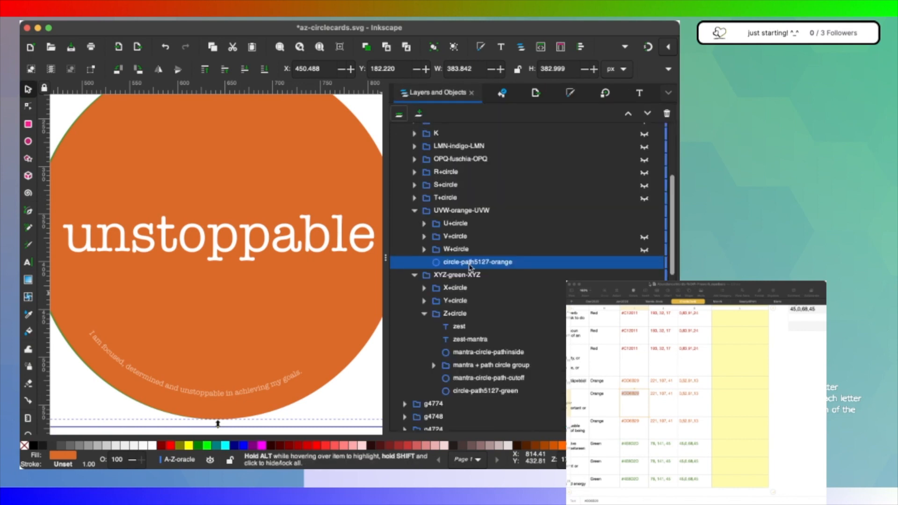
{"action": "key", "text": "Home"}
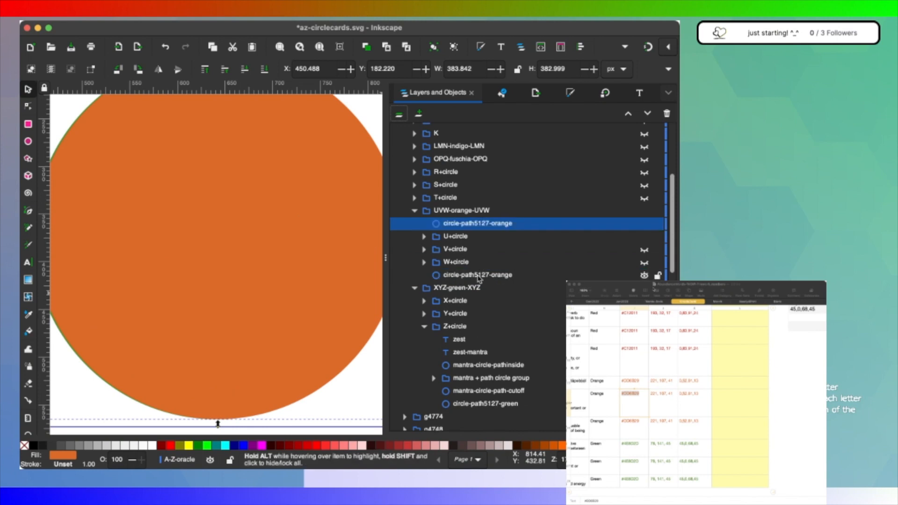
{"action": "left_click", "coordinate": [478, 276]}
{"action": "key", "text": "super+d"}
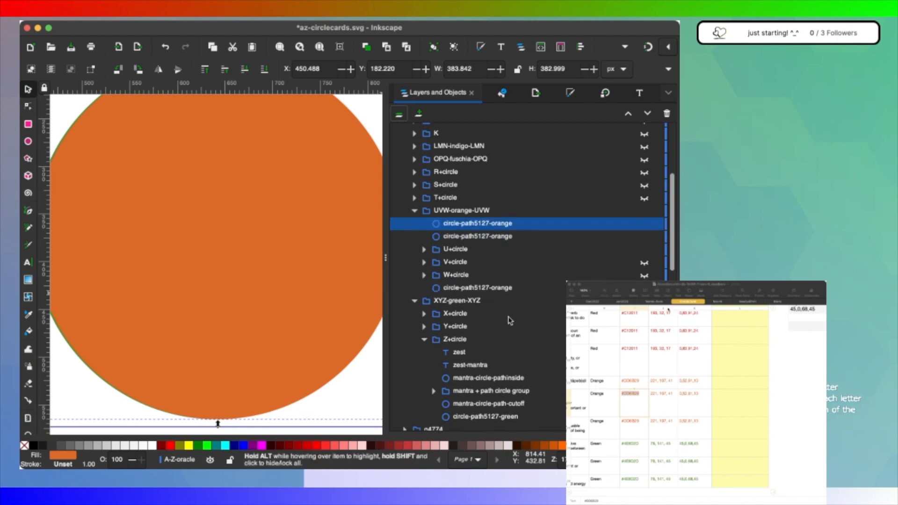
{"action": "left_click_drag", "start_coordinate": [463, 242], "coordinate": [479, 308]}
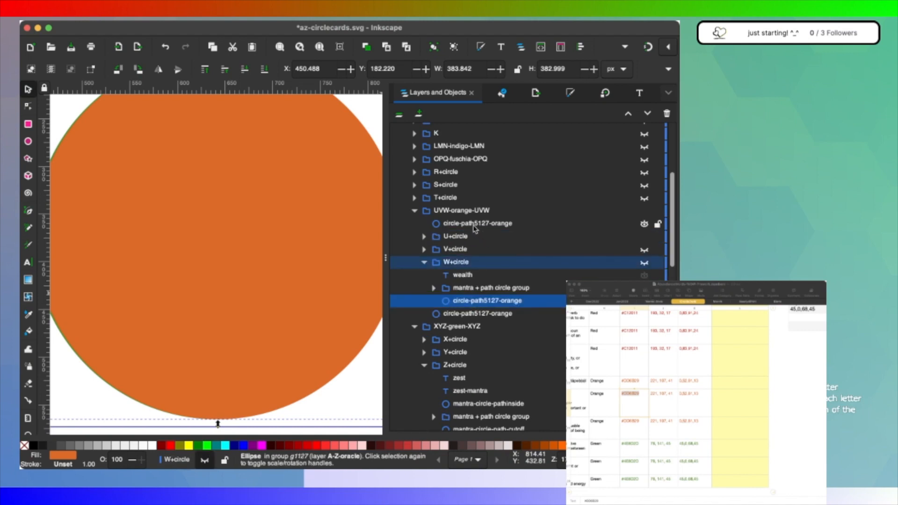
Step: Move the second circle-path5127-orange copy into the mantra + path circle group of V+circle and check the group's objects
{"action": "left_click", "coordinate": [424, 249]}
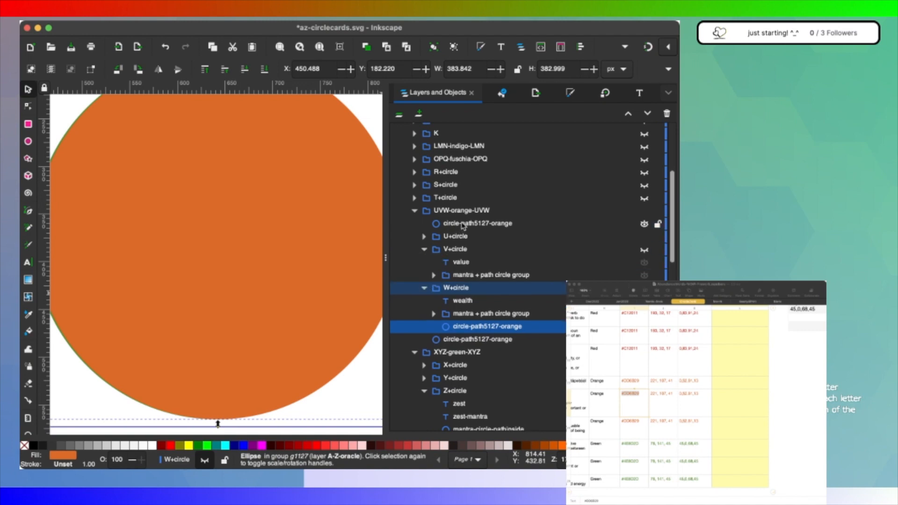
{"action": "left_click_drag", "start_coordinate": [465, 223], "coordinate": [499, 281]}
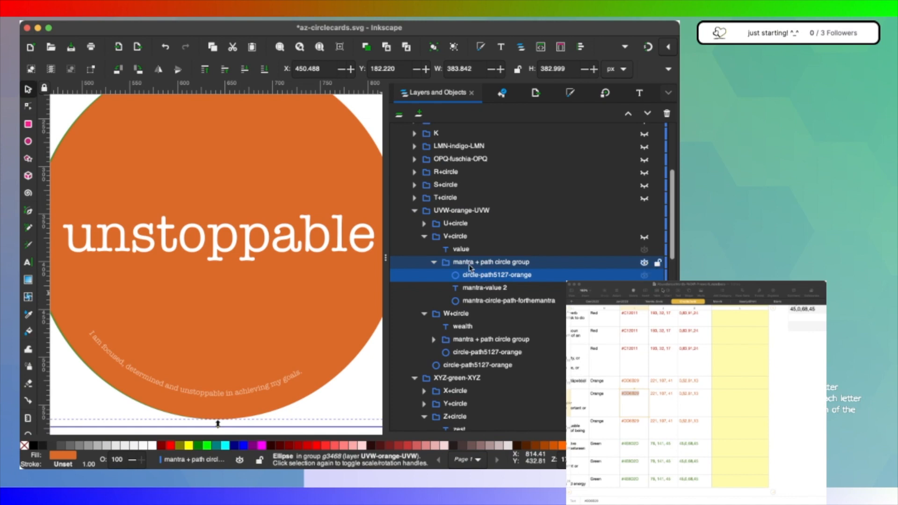
{"action": "left_click", "coordinate": [477, 250]}
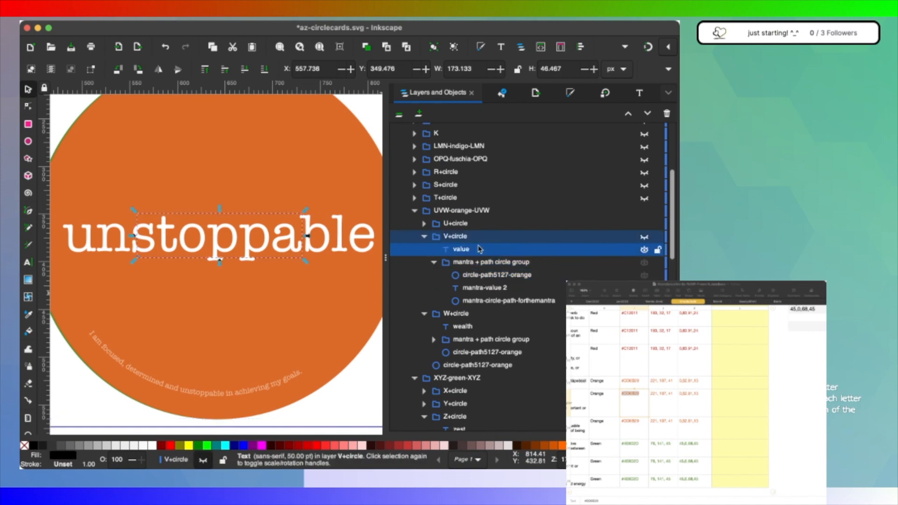
{"action": "left_click", "coordinate": [482, 262]}
{"action": "left_click", "coordinate": [483, 287]}
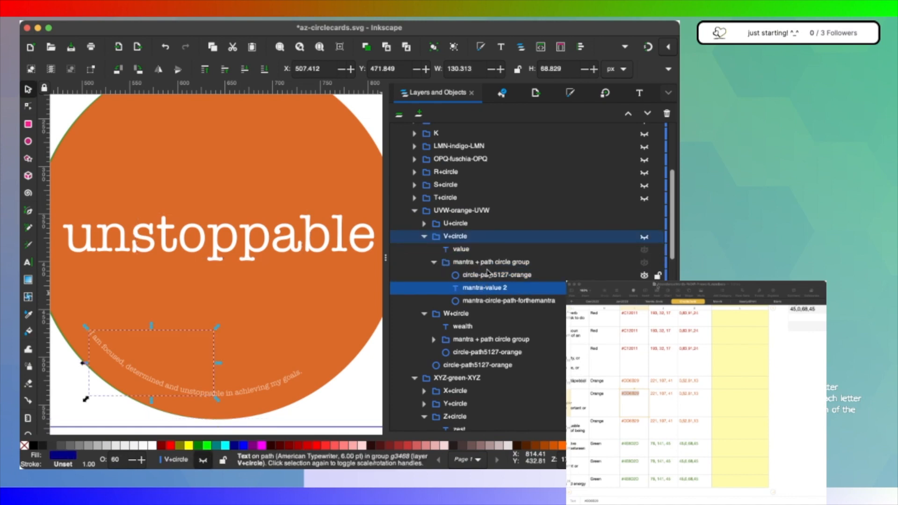
{"action": "left_click", "coordinate": [488, 274]}
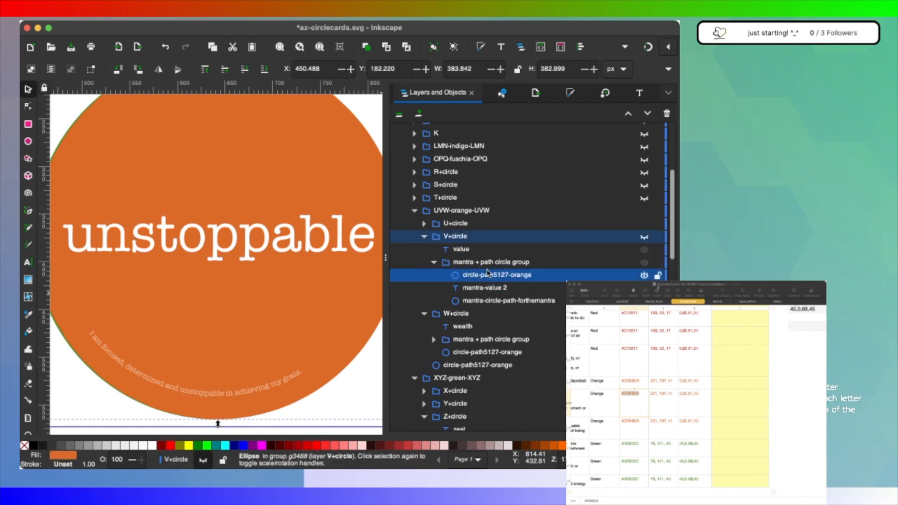
{"action": "left_click", "coordinate": [504, 250]}
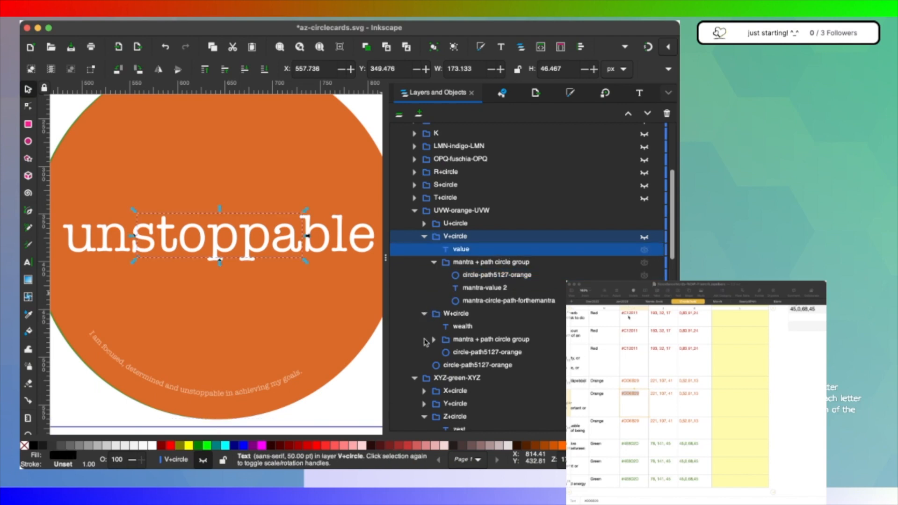
Step: Collapse W+circle and move the remaining circle-path5127-orange into the mantra + path circle group of U+circle
{"action": "left_click", "coordinate": [423, 315]}
{"action": "left_click", "coordinate": [452, 326]}
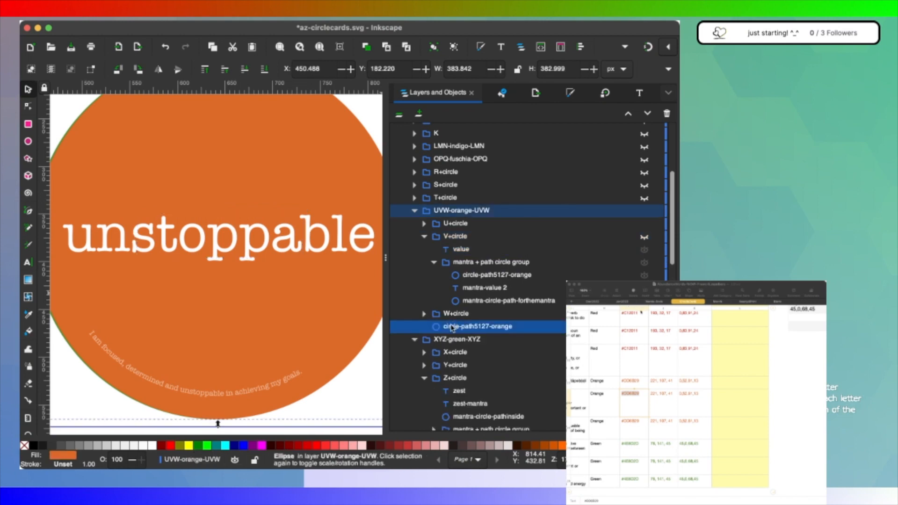
{"action": "left_click_drag", "start_coordinate": [466, 330], "coordinate": [541, 268]}
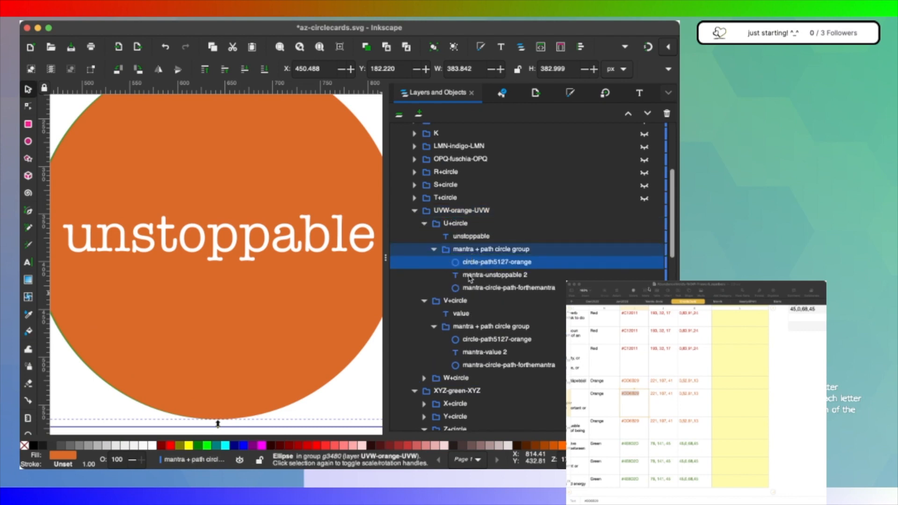
{"action": "left_click", "coordinate": [465, 238]}
{"action": "left_click", "coordinate": [479, 265]}
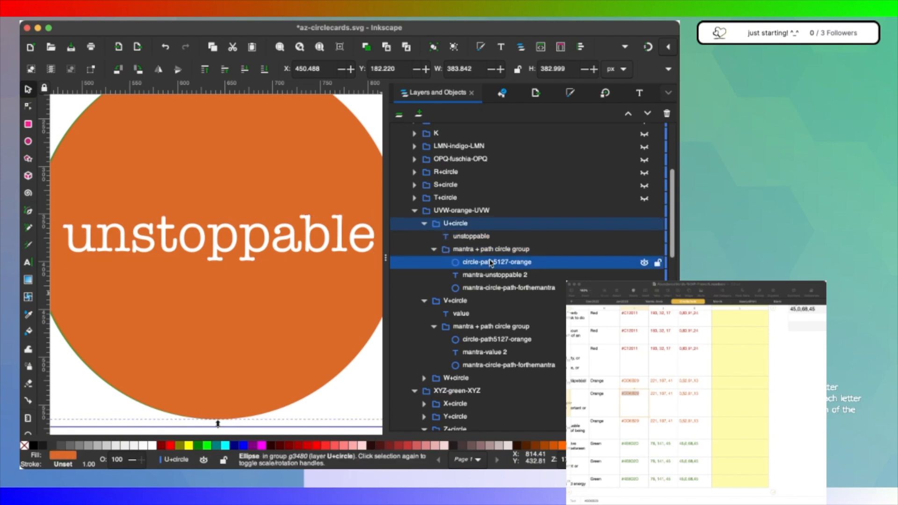
{"action": "left_click", "coordinate": [514, 237]}
{"action": "left_click", "coordinate": [478, 339]}
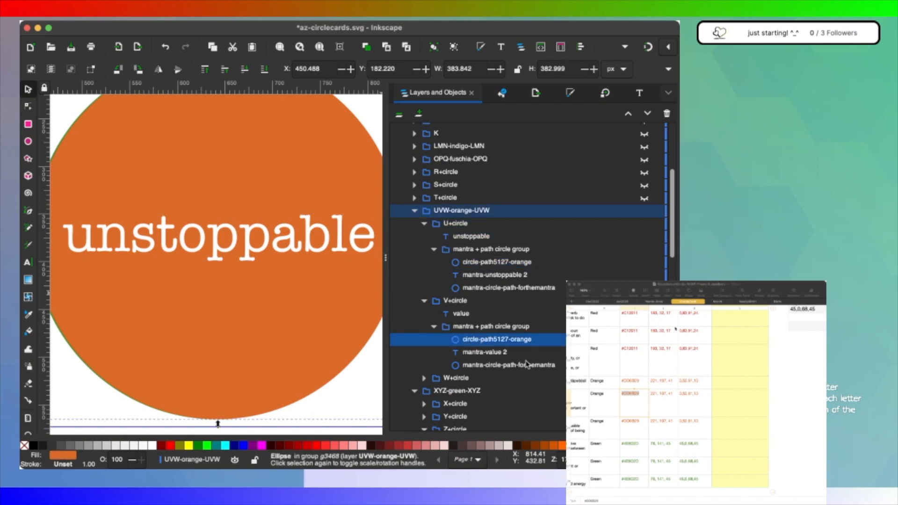
Step: Move circle-path5127-orange out of the mantra + path circle group directly into V+circle and collapse the mantra group
{"action": "scroll", "coordinate": [526, 364], "scroll_direction": "down", "scroll_amount": 3}
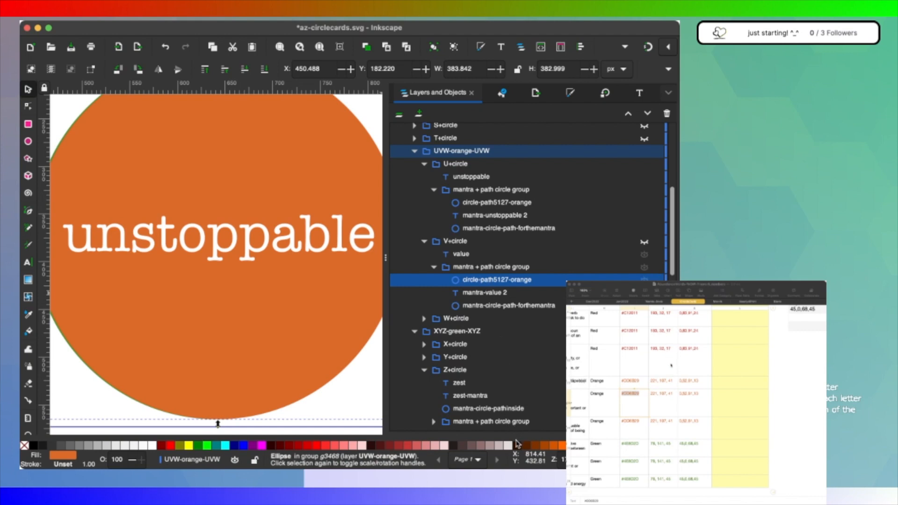
{"action": "left_click_drag", "start_coordinate": [495, 280], "coordinate": [479, 247]}
{"action": "left_click", "coordinate": [434, 281]}
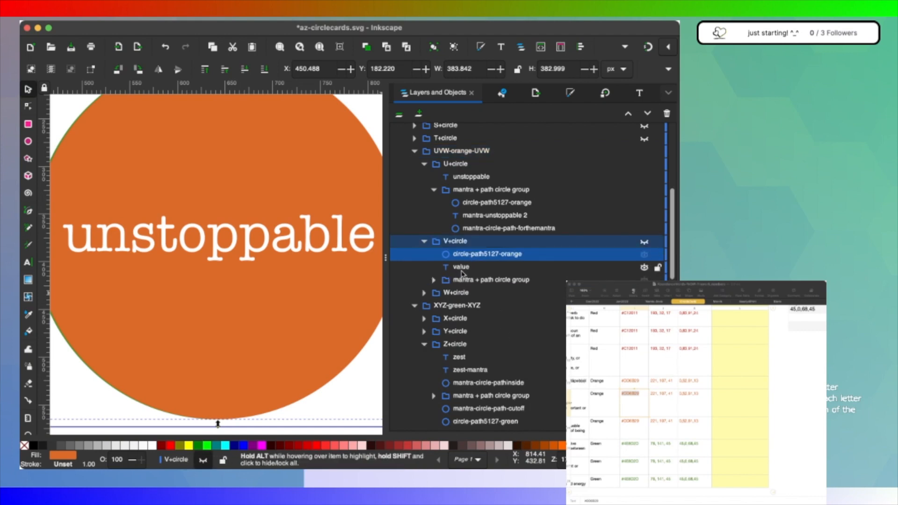
Step: Try to move the value text and its mantra + path circle group above circle-path5127-orange in V+circle
{"action": "left_click", "coordinate": [462, 269]}
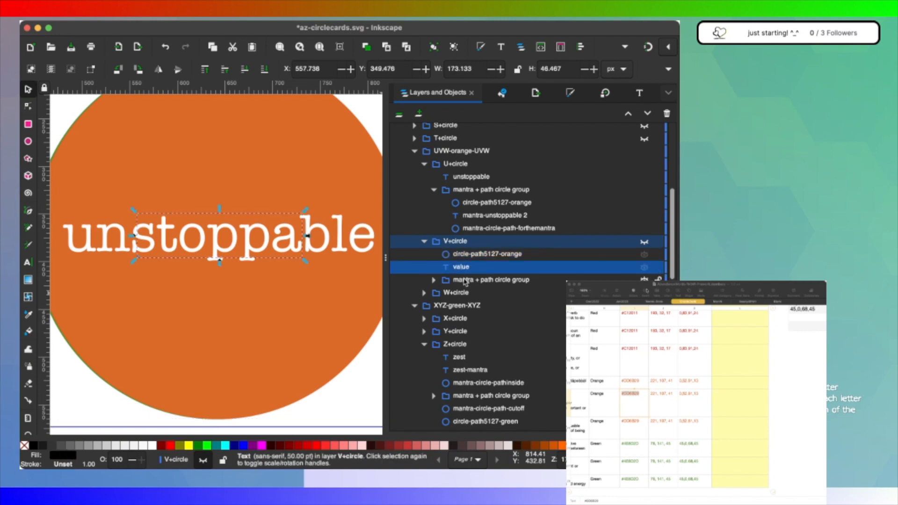
{"action": "left_click", "coordinate": [465, 282], "text": "shift"}
{"action": "left_click_drag", "start_coordinate": [464, 271], "coordinate": [474, 260]}
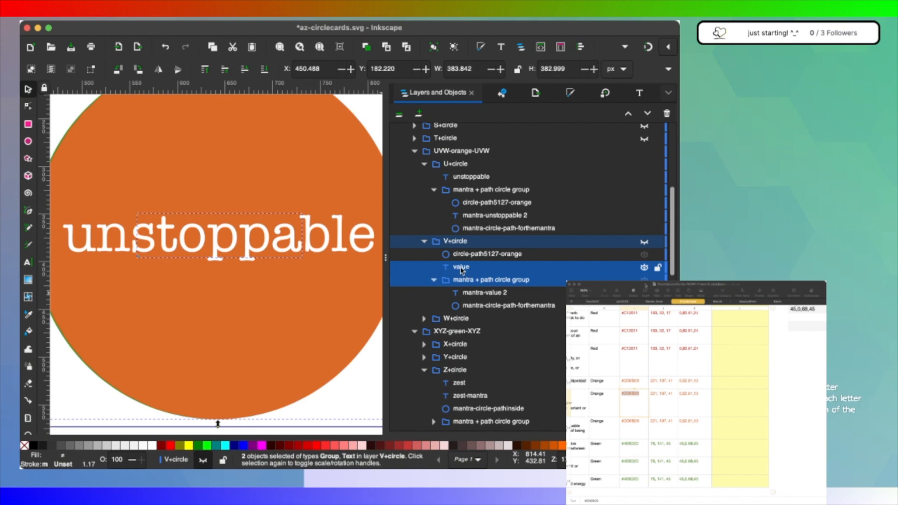
{"action": "left_click", "coordinate": [483, 245]}
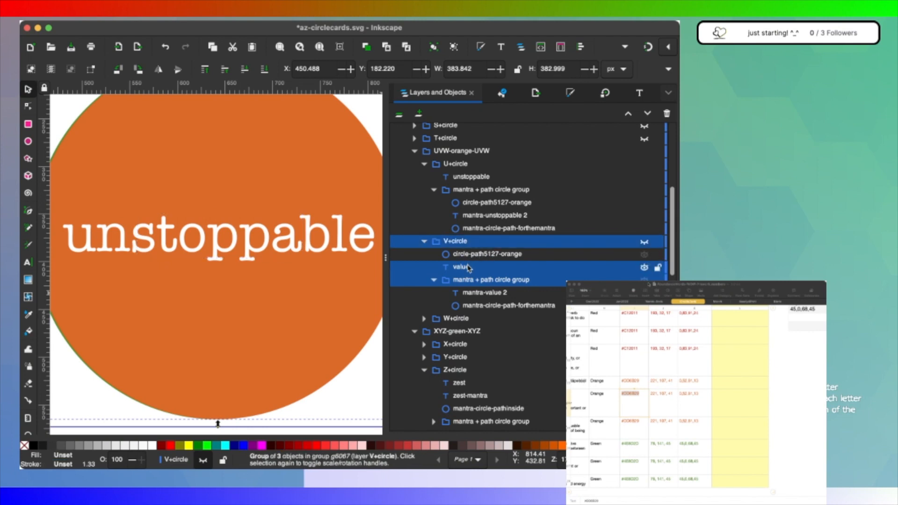
{"action": "left_click", "coordinate": [468, 267]}
{"action": "left_click", "coordinate": [473, 255]}
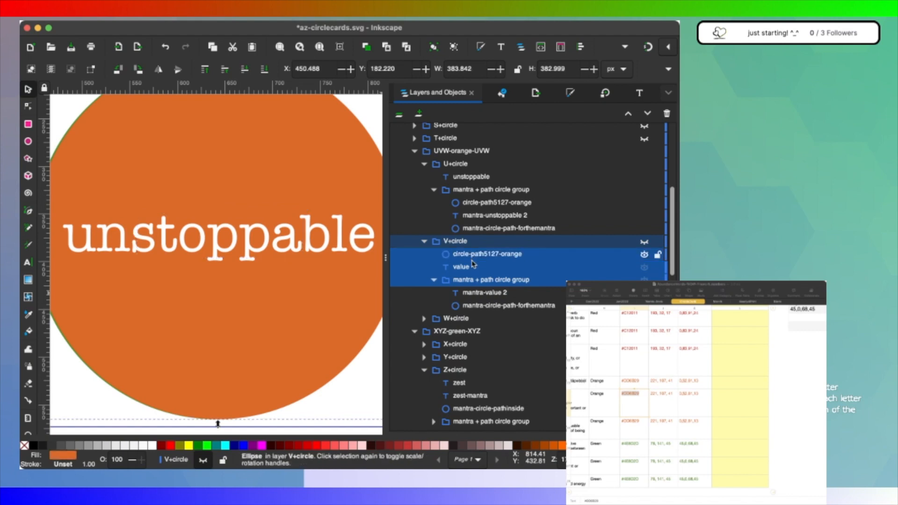
{"action": "left_click", "coordinate": [474, 266]}
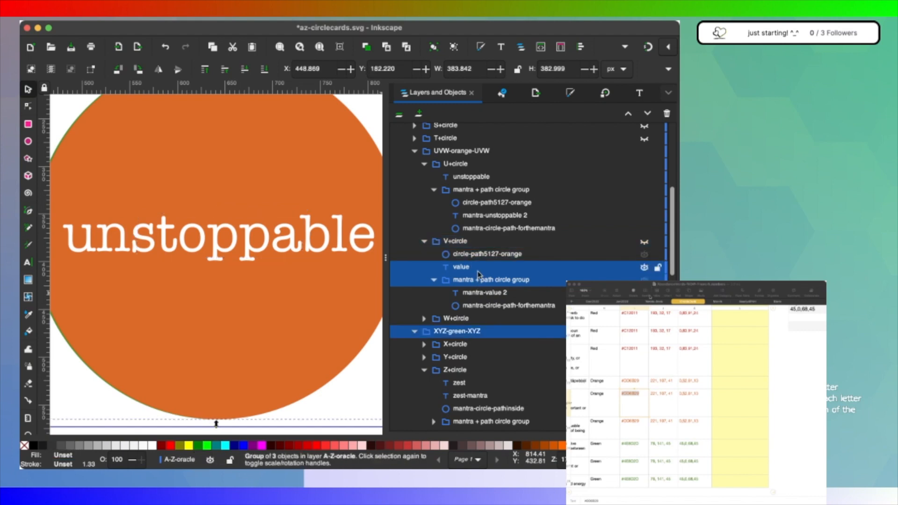
{"action": "left_click", "coordinate": [477, 242]}
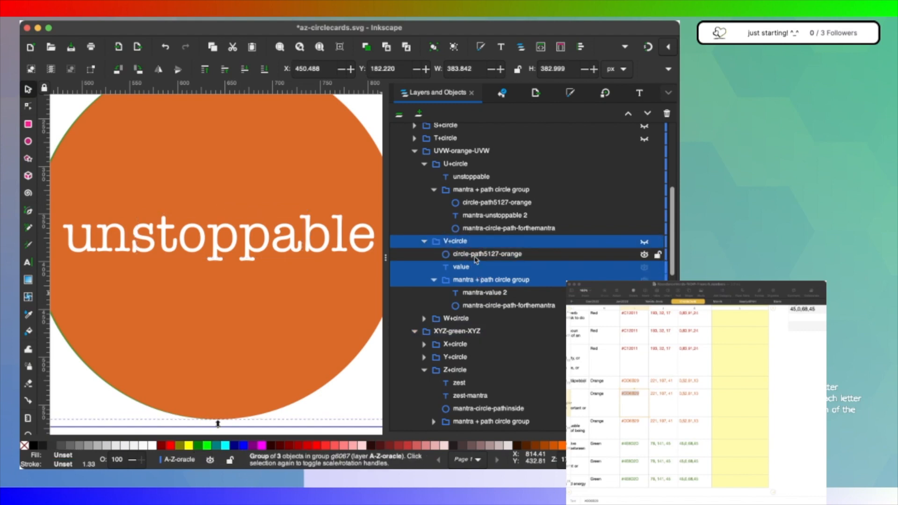
{"action": "left_click", "coordinate": [475, 279]}
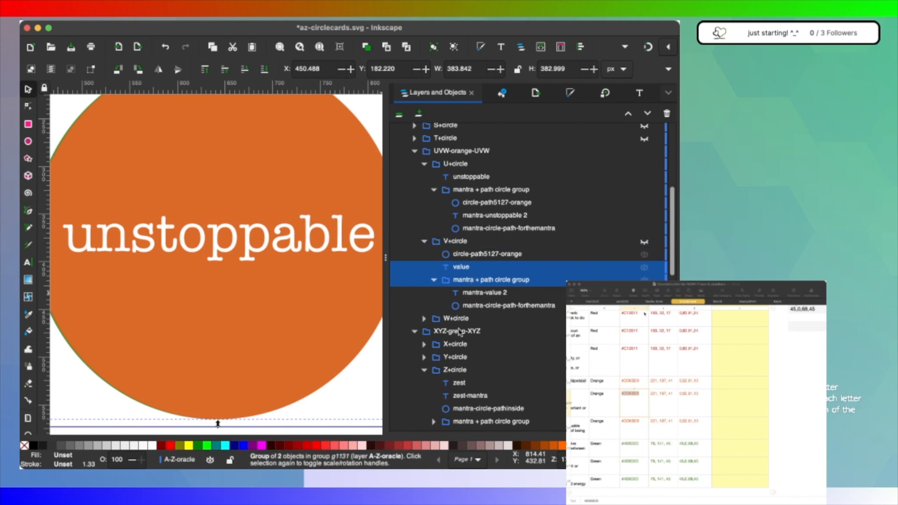
{"action": "left_click", "coordinate": [424, 345]}
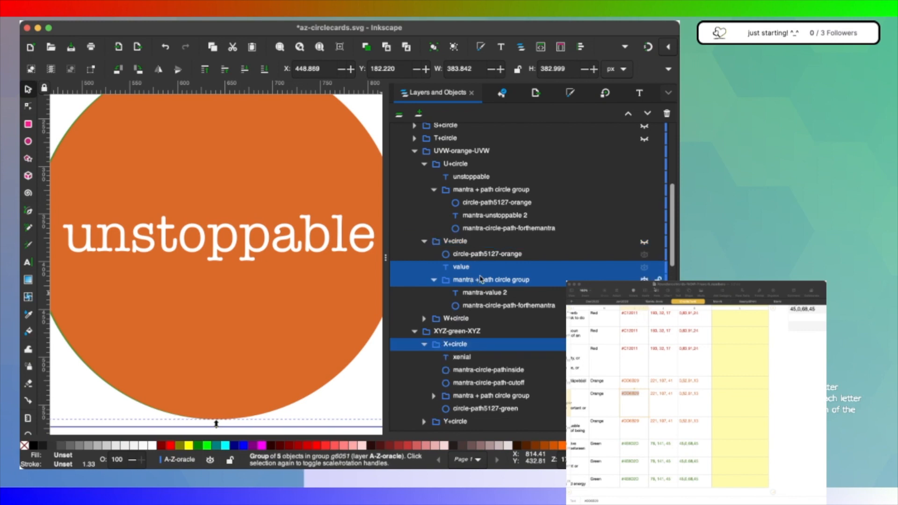
{"action": "left_click", "coordinate": [480, 292]}
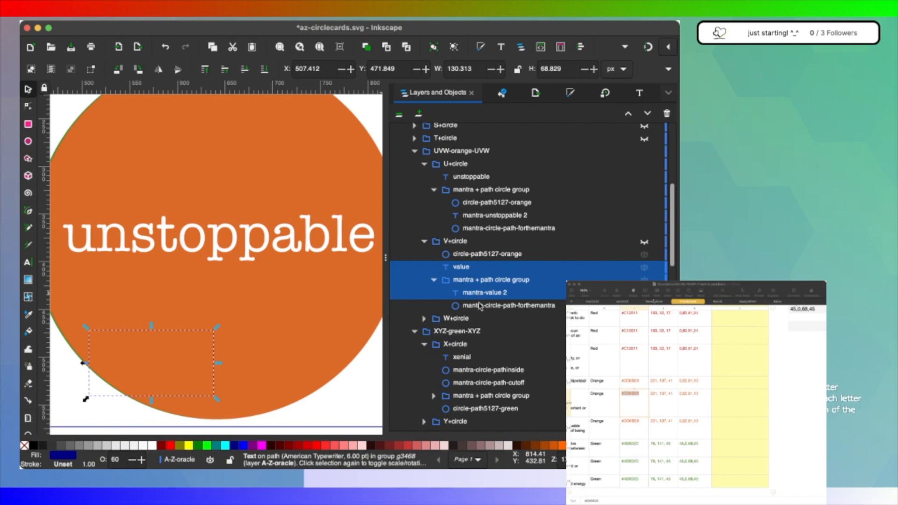
{"action": "left_click", "coordinate": [481, 307]}
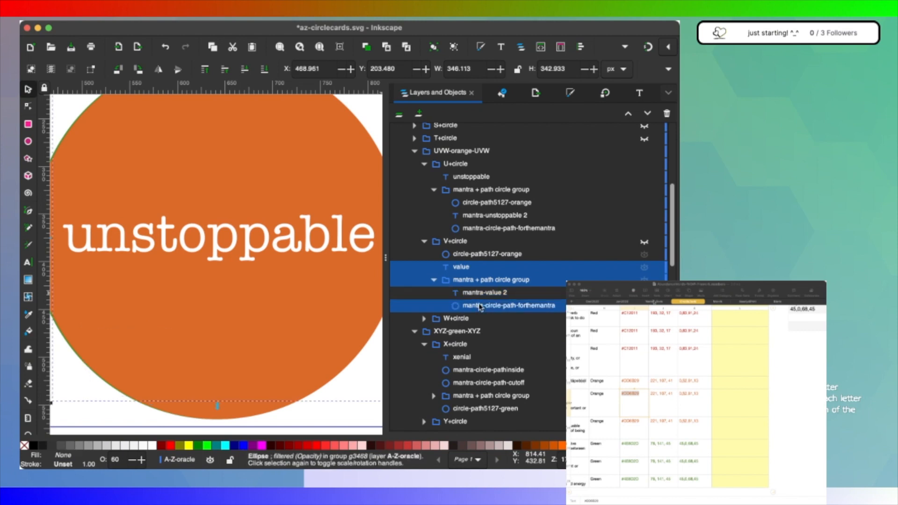
{"action": "left_click", "coordinate": [482, 280]}
{"action": "left_click", "coordinate": [482, 267], "text": "shift"}
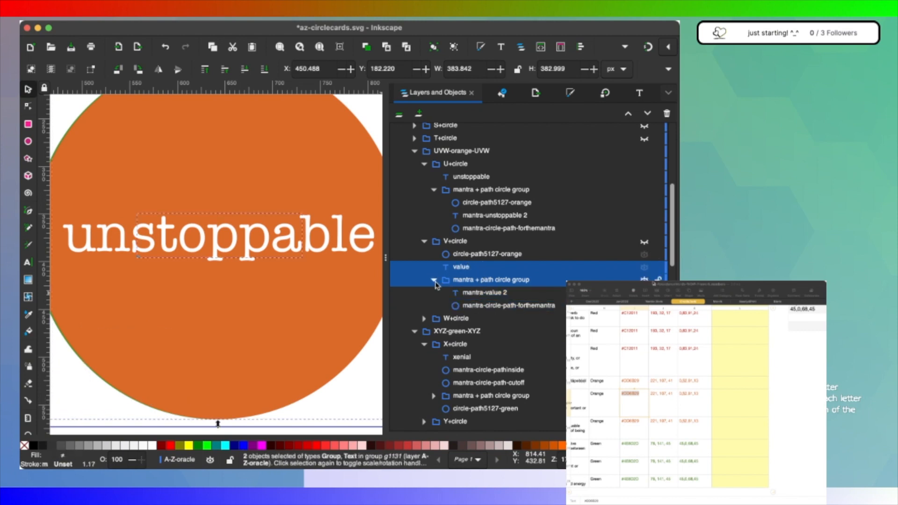
Step: Try moving mantra-circle-path-forthemantra out of U+circle's mantra group into UVW-orange-UVW, and undo the move
{"action": "left_click", "coordinate": [481, 215]}
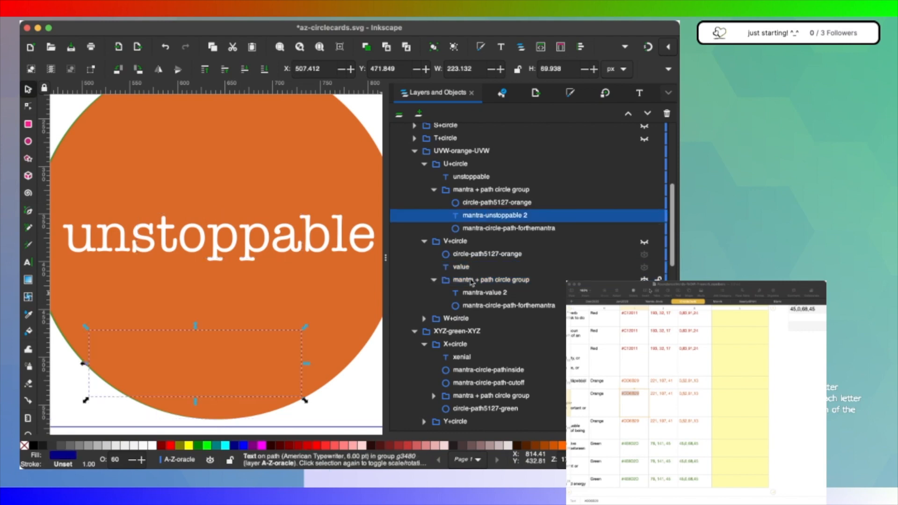
{"action": "left_click", "coordinate": [479, 231]}
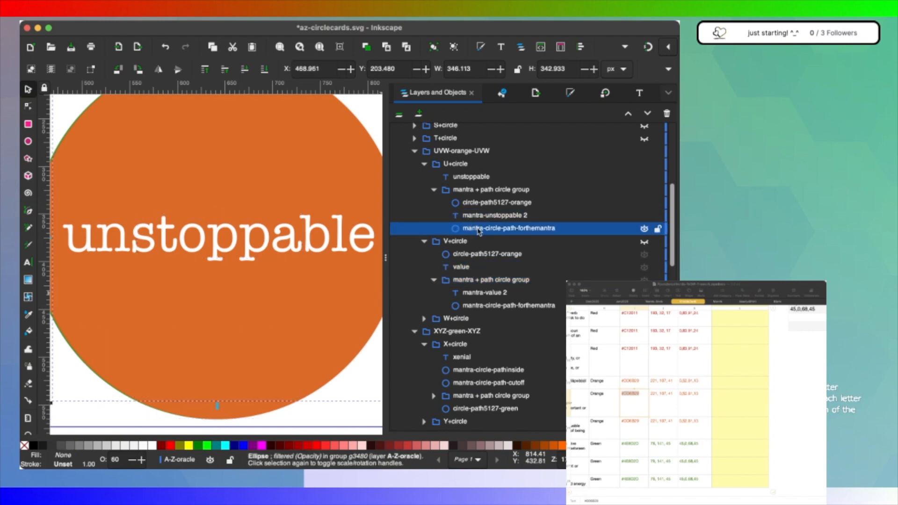
{"action": "double_click", "coordinate": [471, 229]}
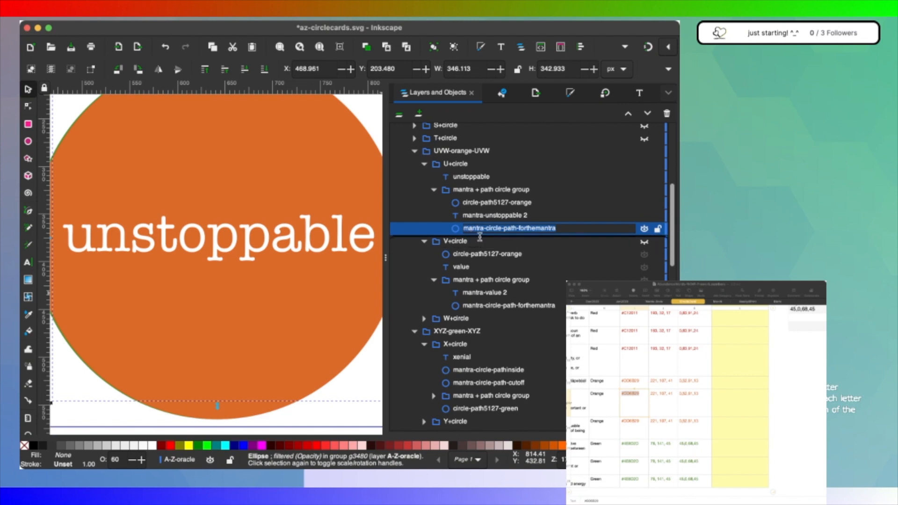
{"action": "left_click_drag", "start_coordinate": [476, 230], "coordinate": [480, 238]}
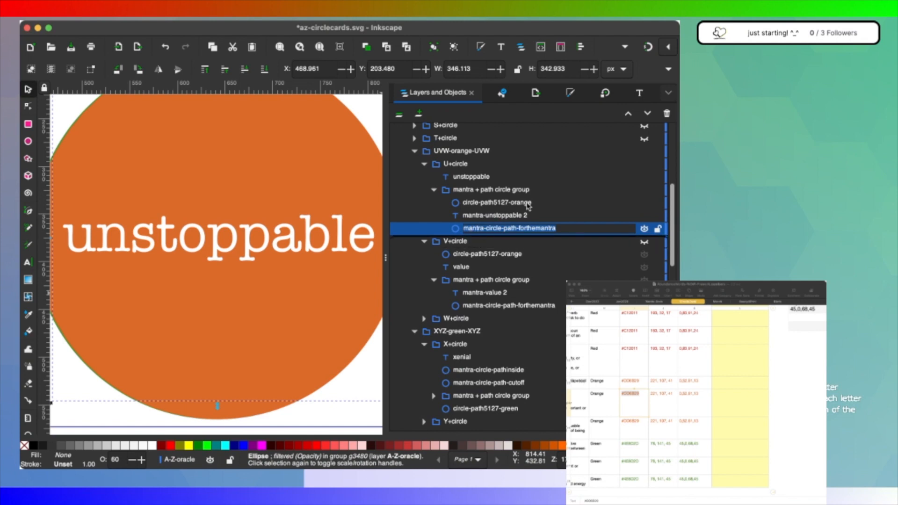
{"action": "left_click", "coordinate": [434, 190]}
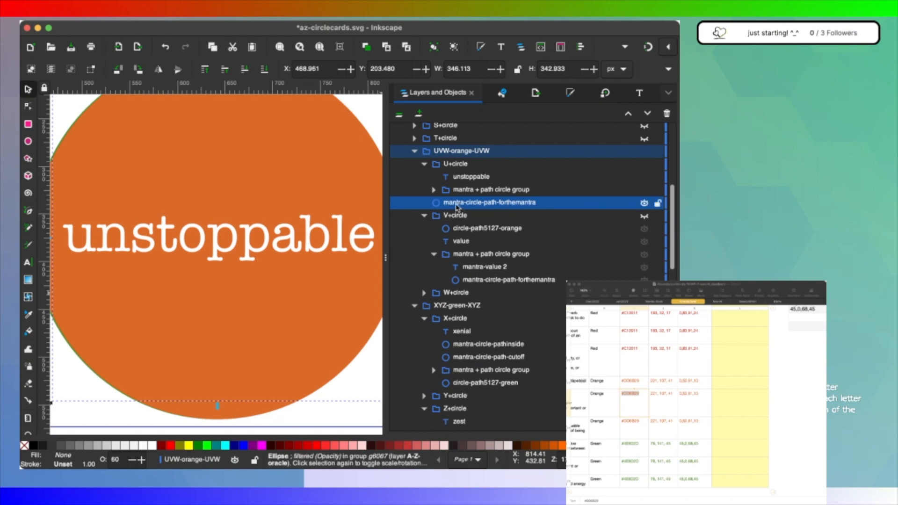
{"action": "left_click", "coordinate": [434, 190]}
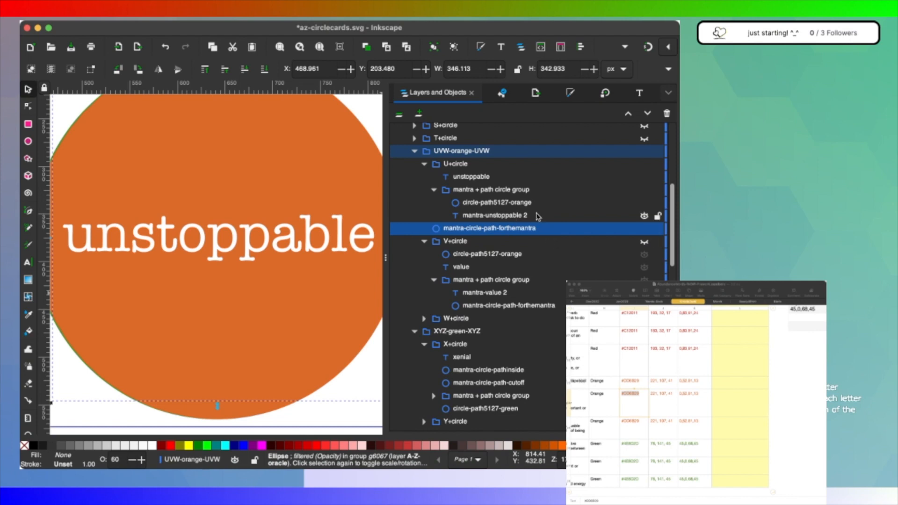
{"action": "key", "text": "super+z"}
Step: Move circle-path5127-orange out of the unstoppable card's mantra + path circle group directly into U+circle
{"action": "left_click", "coordinate": [487, 205]}
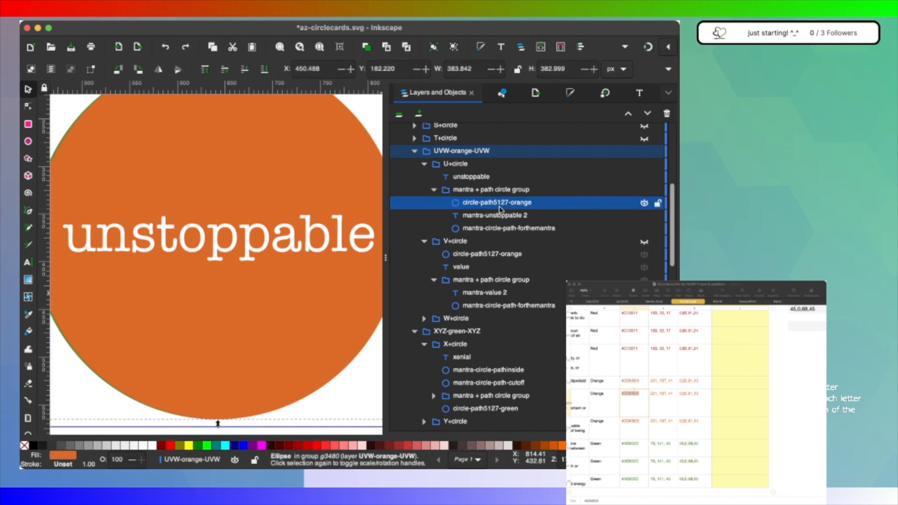
{"action": "left_click_drag", "start_coordinate": [482, 206], "coordinate": [556, 214]}
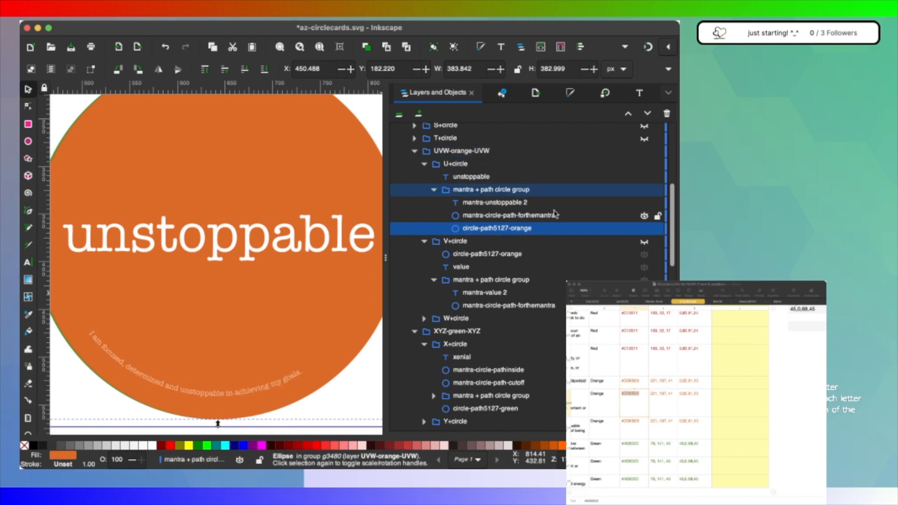
{"action": "left_click", "coordinate": [482, 230]}
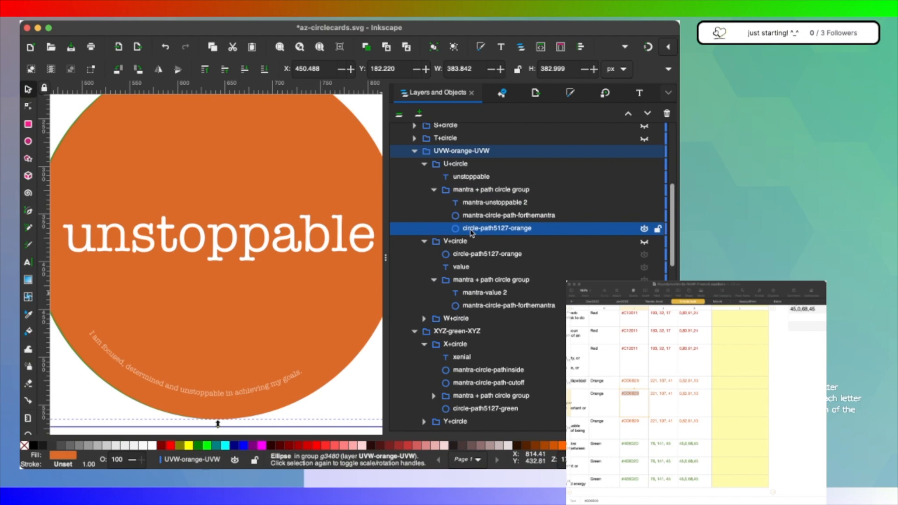
{"action": "left_click", "coordinate": [516, 182]}
{"action": "left_click", "coordinate": [492, 228]}
{"action": "left_click", "coordinate": [481, 177]}
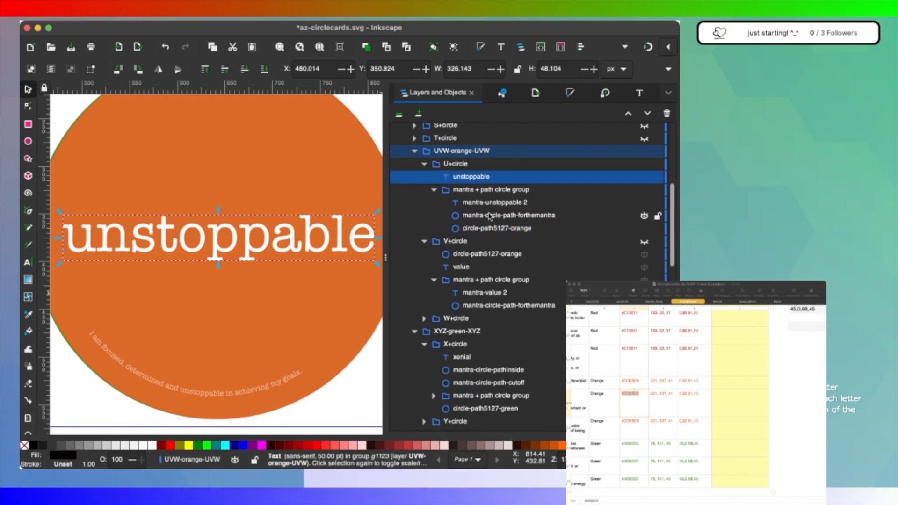
{"action": "left_click", "coordinate": [486, 228]}
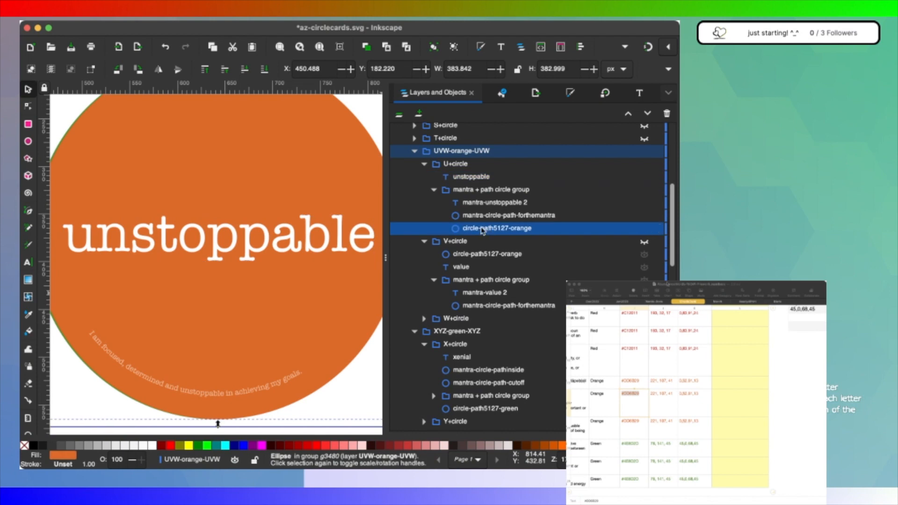
{"action": "left_click", "coordinate": [531, 396]}
{"action": "left_click", "coordinate": [434, 202]}
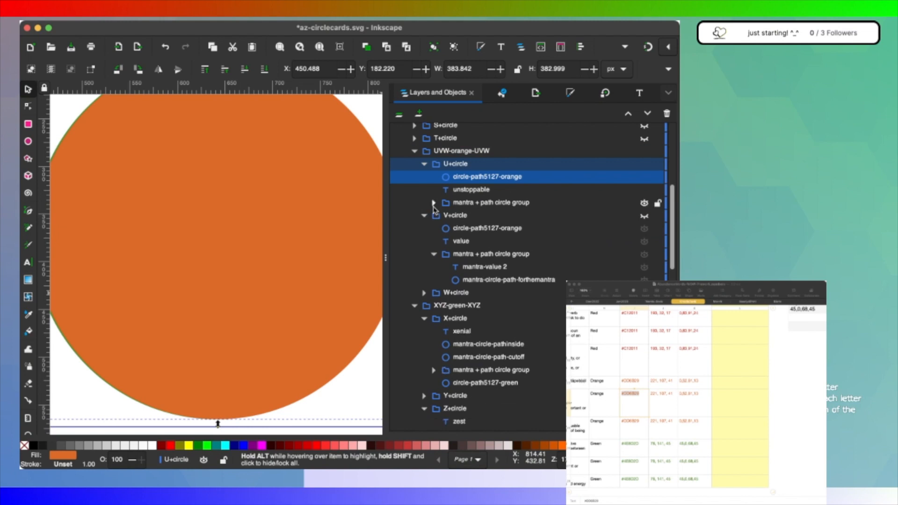
Step: Move the unstoppable text and its mantra + path circle group above circle-path5127-orange in U+circle and collapse the group
{"action": "left_click", "coordinate": [468, 192]}
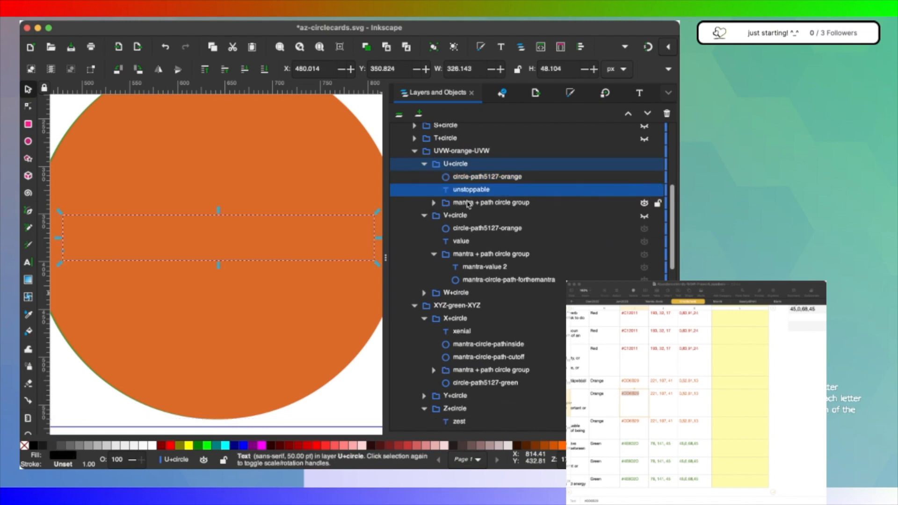
{"action": "left_click", "coordinate": [466, 203], "text": "shift"}
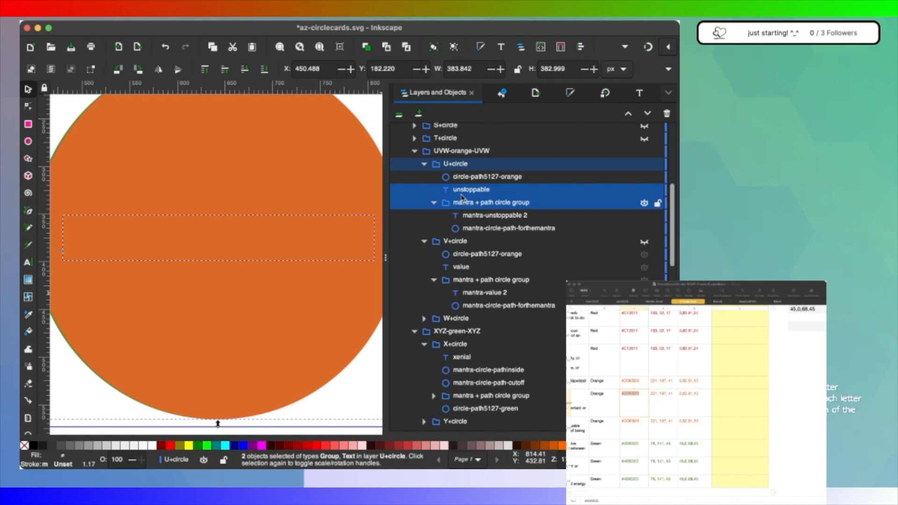
{"action": "left_click_drag", "start_coordinate": [462, 198], "coordinate": [477, 176]}
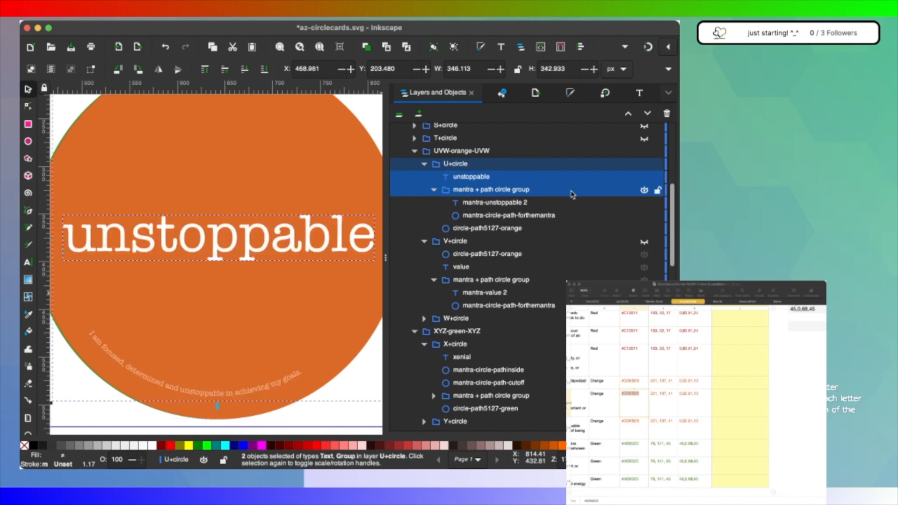
{"action": "left_click", "coordinate": [434, 190]}
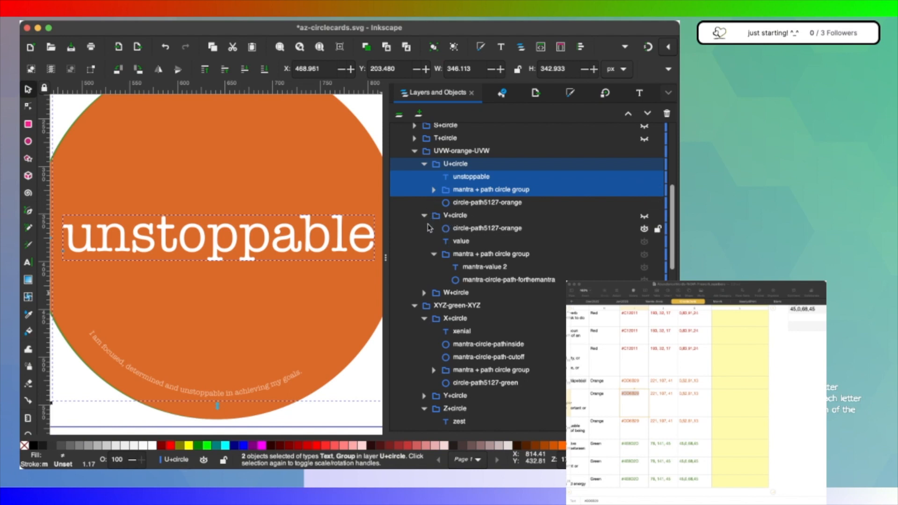
{"action": "left_click", "coordinate": [425, 164]}
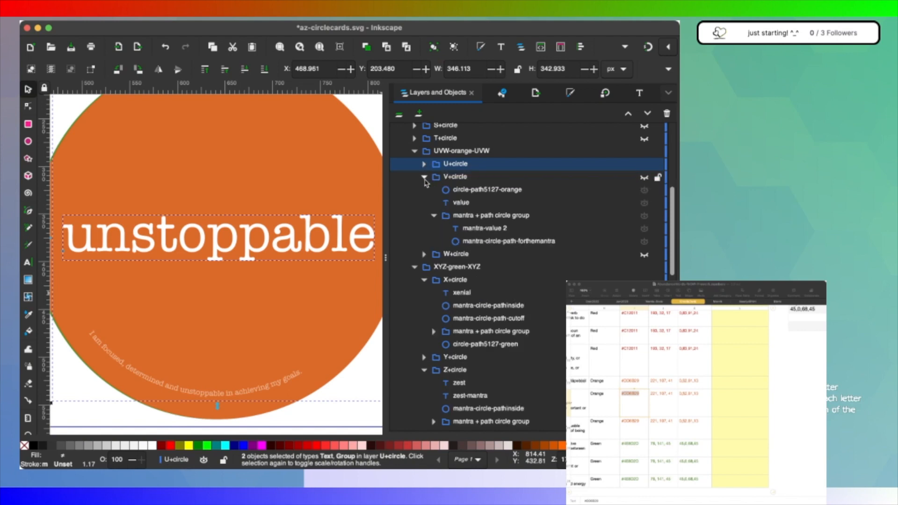
Step: Place the value text and its mantra + path circle group above circle-path5127-orange in V+circle
{"action": "left_click", "coordinate": [434, 215]}
{"action": "left_click", "coordinate": [462, 205]}
{"action": "left_click", "coordinate": [461, 216], "text": "shift"}
{"action": "left_click_drag", "start_coordinate": [459, 207], "coordinate": [508, 184]}
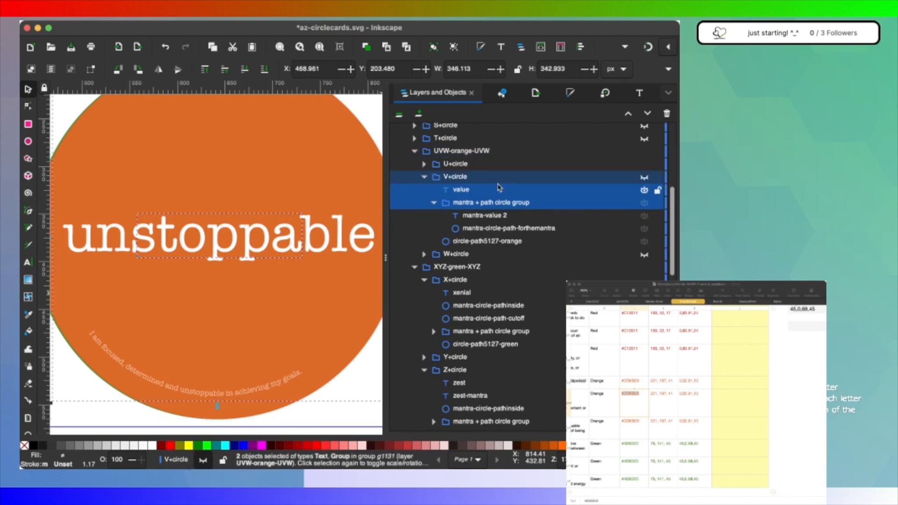
{"action": "left_click", "coordinate": [434, 203]}
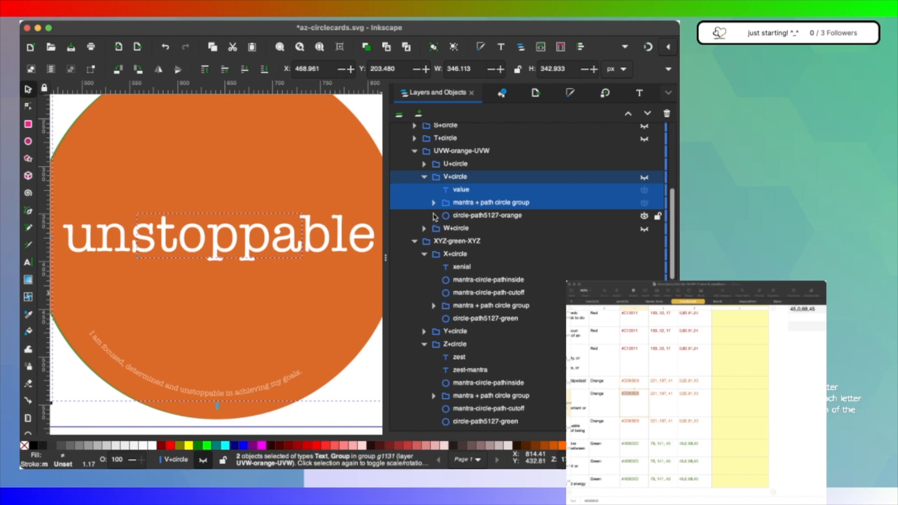
Step: Make V+circle and W+circle visible, and hide U+circle and V+circle one by one to check each orange card
{"action": "left_click", "coordinate": [645, 164]}
{"action": "left_click", "coordinate": [645, 165]}
{"action": "left_click", "coordinate": [645, 178]}
{"action": "left_click", "coordinate": [644, 229]}
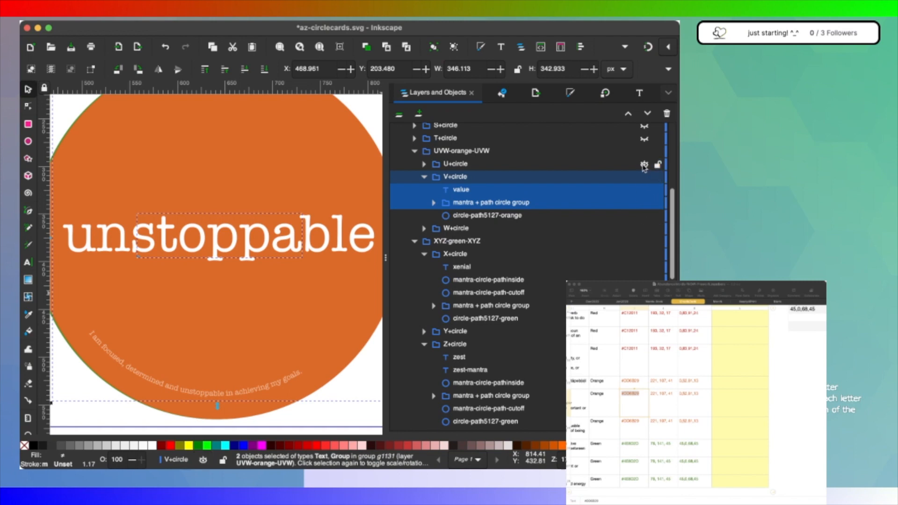
{"action": "left_click", "coordinate": [645, 165]}
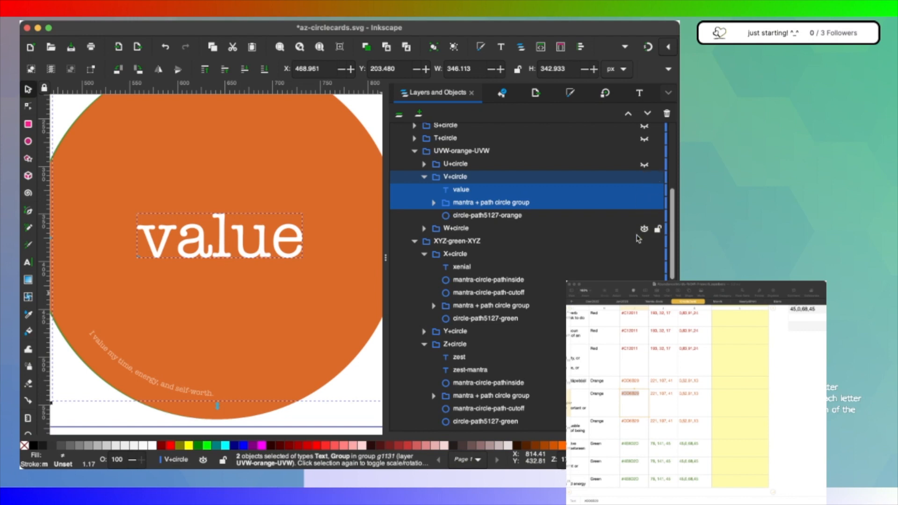
{"action": "left_click", "coordinate": [645, 179]}
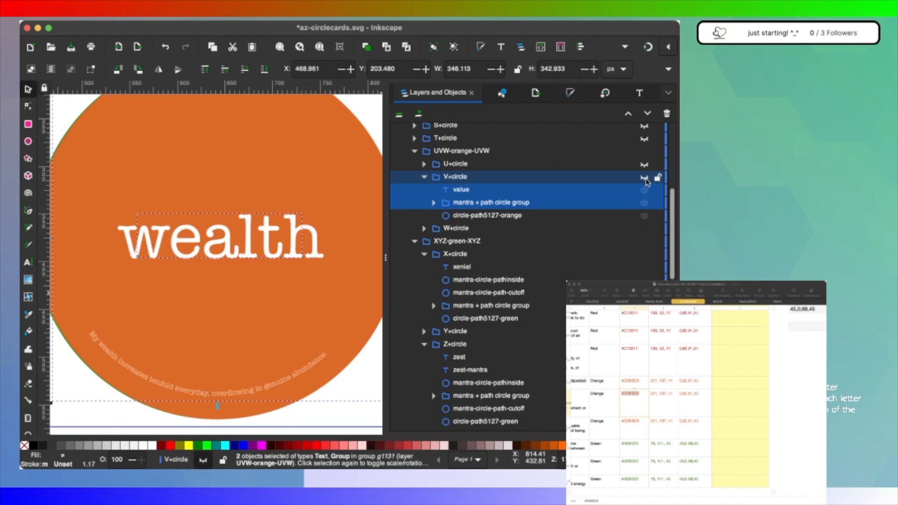
Step: Show V+circle and U+circle again, check the contents of the U+circle, V+circle and W+circle groups, and collapse all three
{"action": "left_click", "coordinate": [645, 178]}
{"action": "left_click", "coordinate": [645, 165]}
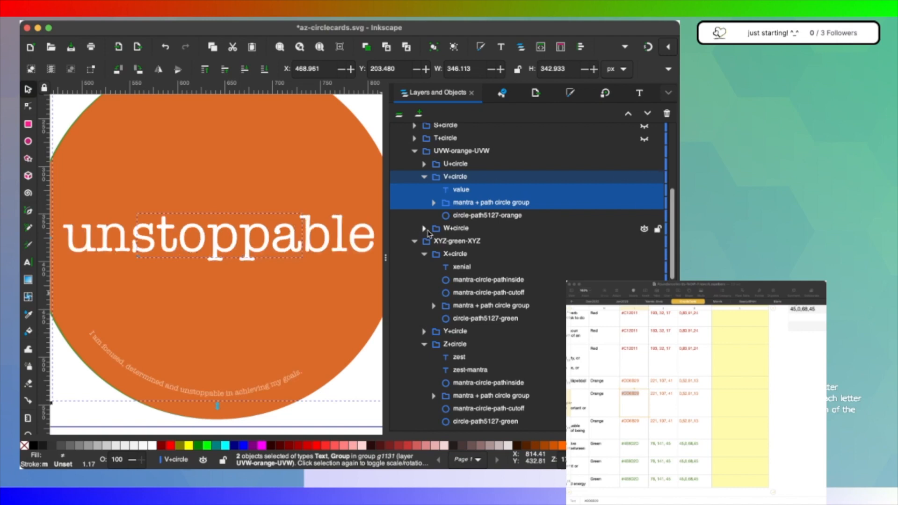
{"action": "left_click", "coordinate": [424, 228]}
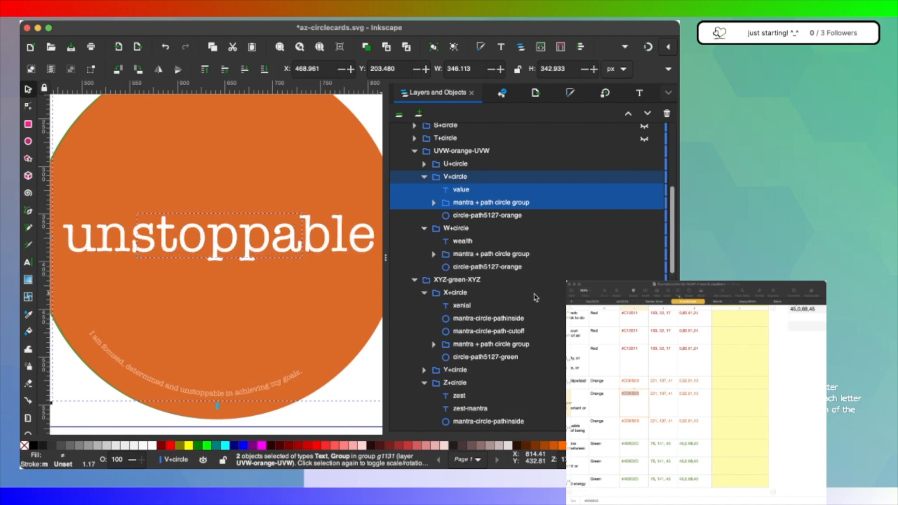
{"action": "left_click", "coordinate": [424, 164]}
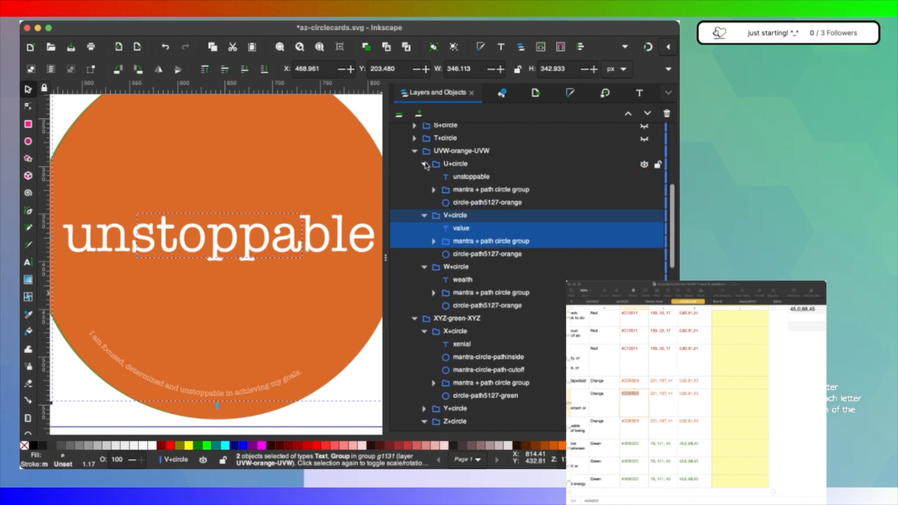
{"action": "left_click", "coordinate": [424, 164]}
{"action": "left_click", "coordinate": [425, 177]}
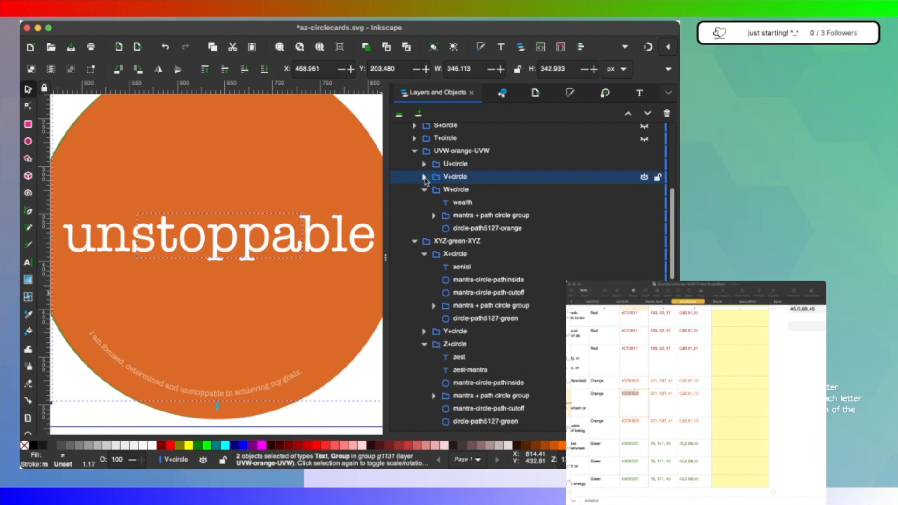
{"action": "left_click", "coordinate": [424, 189]}
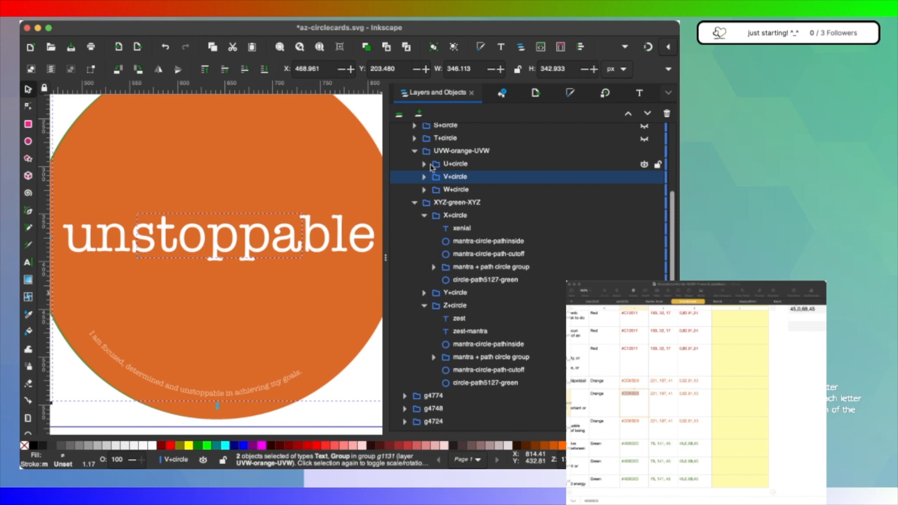
Step: Move the U+circle, V+circle and W+circle groups together out of UVW-orange-UVW, placing them directly below T+circle in the A-Z-oracle layer
{"action": "scroll", "coordinate": [435, 178], "scroll_direction": "up", "scroll_amount": 5}
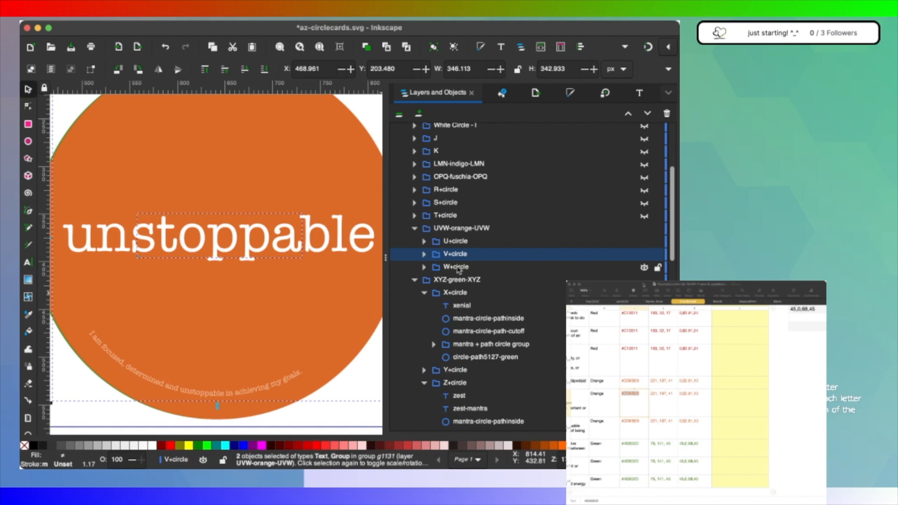
{"action": "left_click", "coordinate": [449, 241], "text": "shift"}
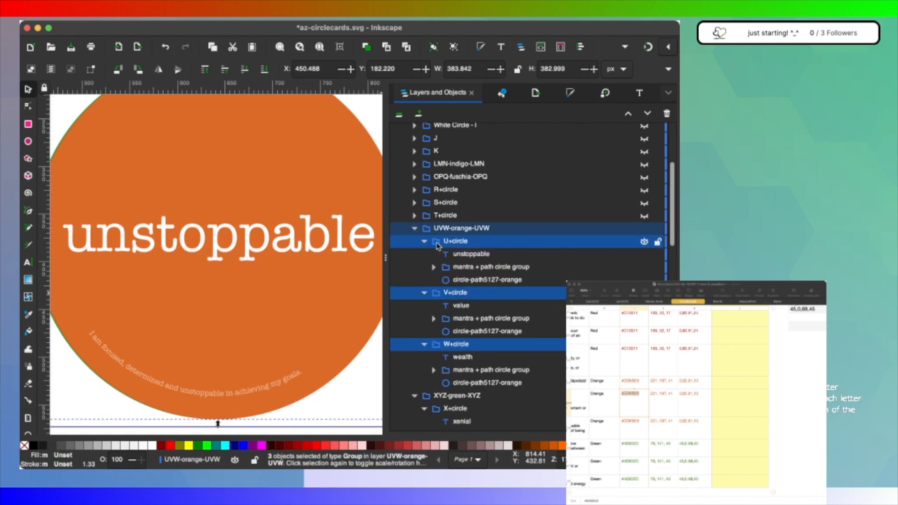
{"action": "left_click_drag", "start_coordinate": [445, 238], "coordinate": [449, 227]}
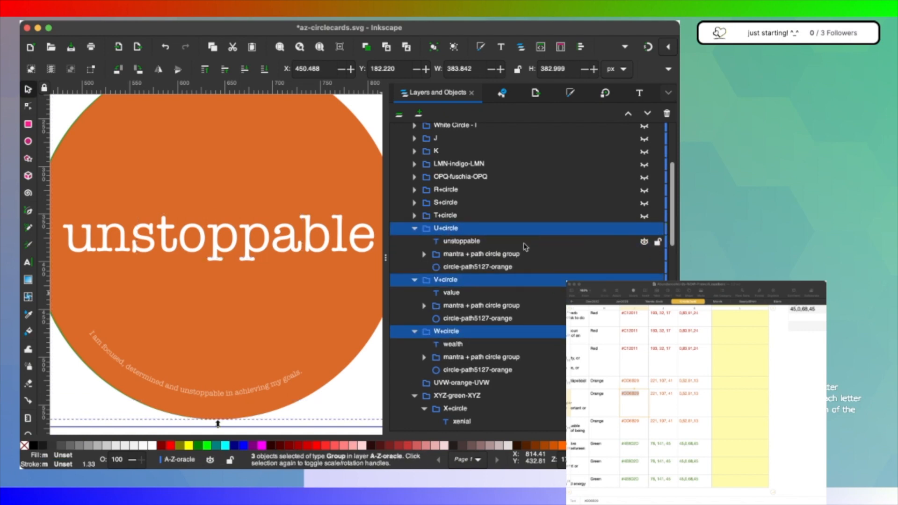
Step: Collapse the U+circle, V+circle and W+circle groups and delete the empty UVW-orange-UVW group
{"action": "left_click", "coordinate": [414, 228]}
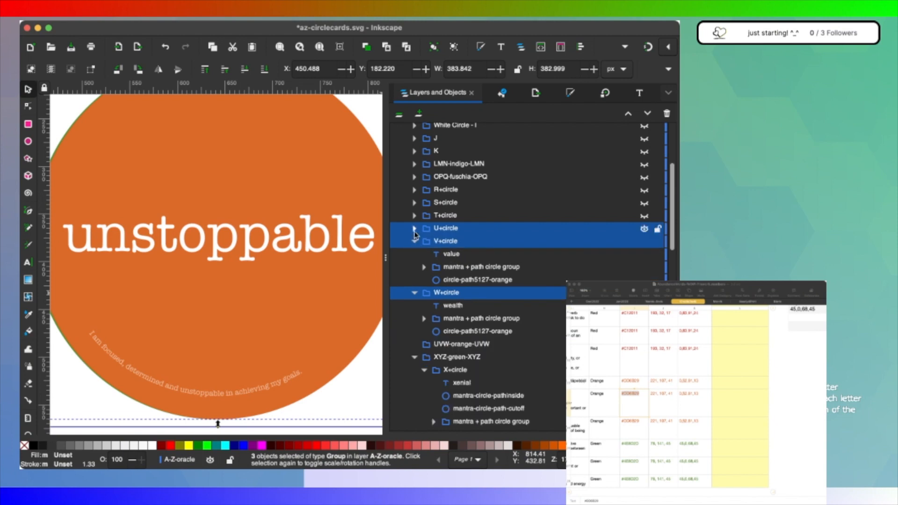
{"action": "left_click", "coordinate": [415, 241]}
{"action": "left_click", "coordinate": [415, 254]}
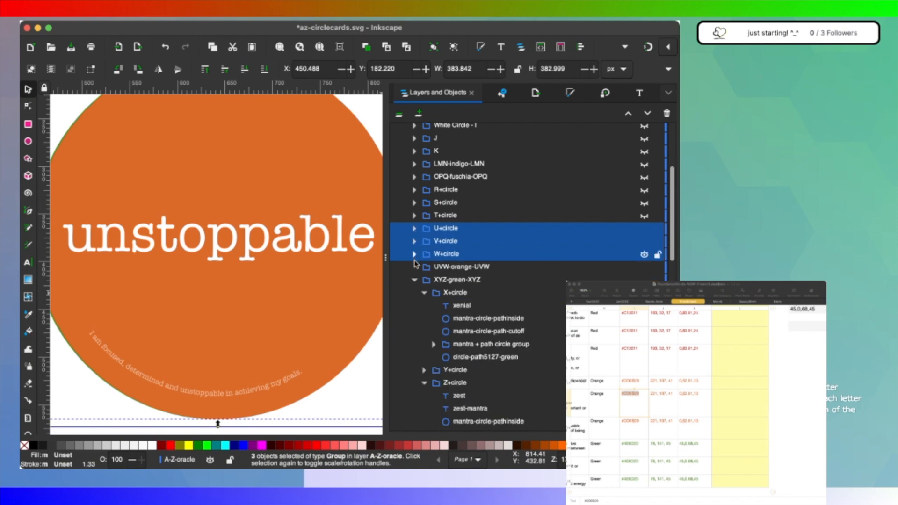
{"action": "left_click", "coordinate": [456, 267]}
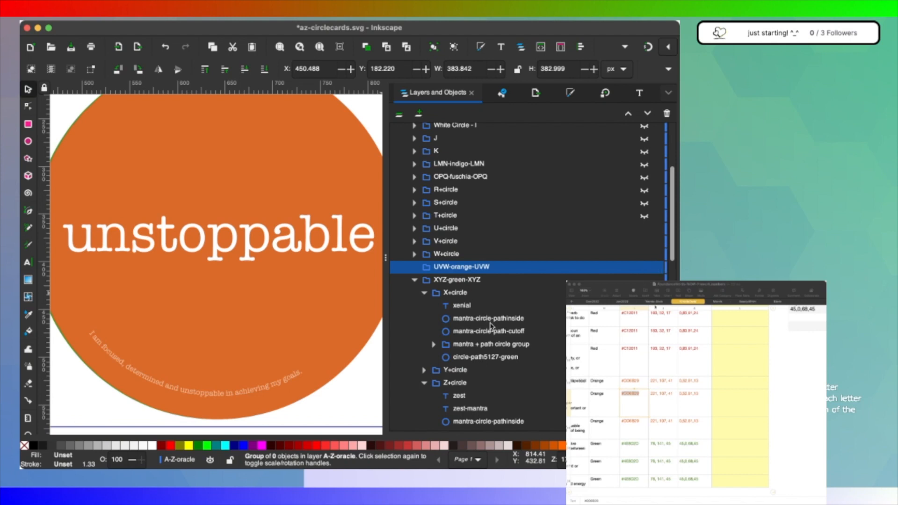
{"action": "key", "text": "Delete"}
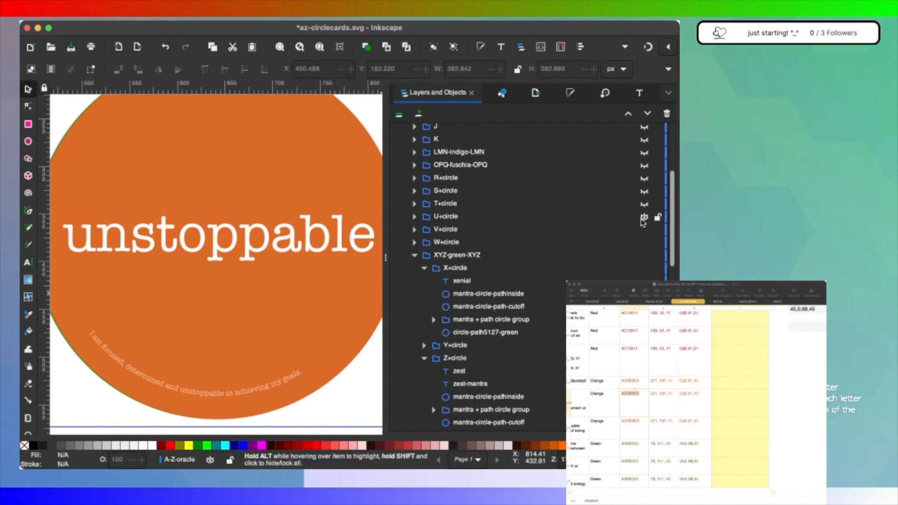
Step: Hide the orange U+circle, V+circle and W+circle cards
{"action": "left_click", "coordinate": [644, 217]}
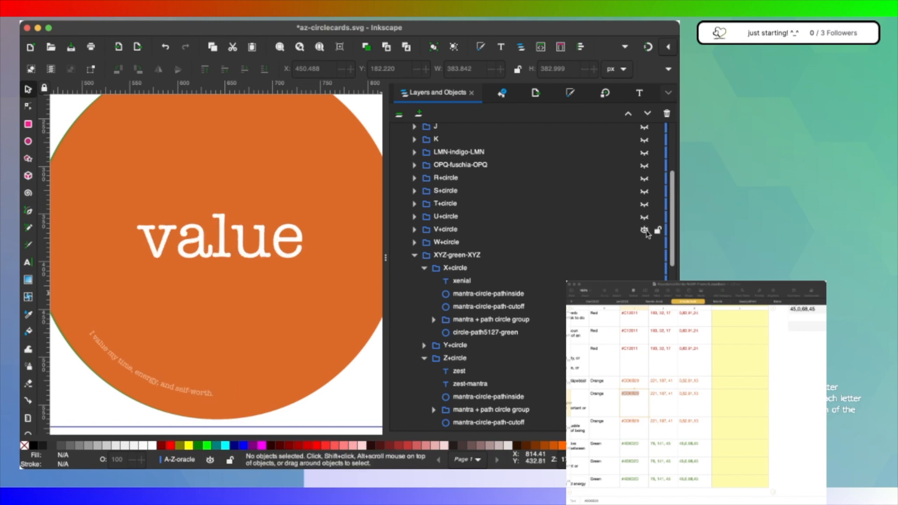
{"action": "left_click", "coordinate": [645, 230]}
{"action": "scroll", "coordinate": [504, 339], "scroll_direction": "down", "scroll_amount": 1}
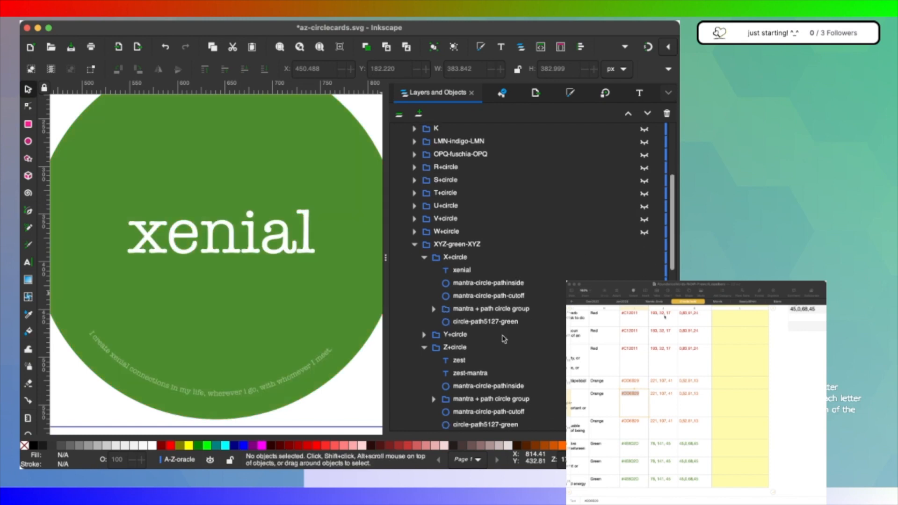
Step: Hide X+circle and Y+circle one by one to check the green cards, and collapse the X+circle group
{"action": "scroll", "coordinate": [504, 339], "scroll_direction": "down", "scroll_amount": 4}
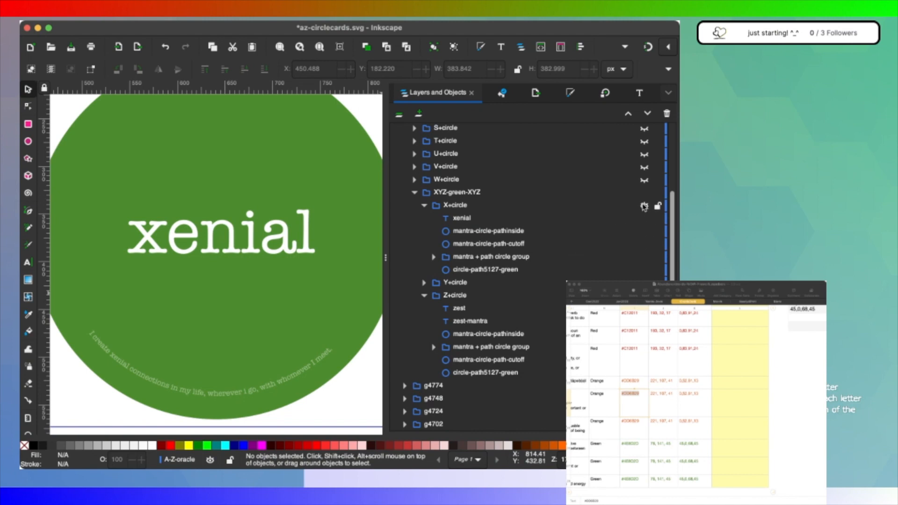
{"action": "left_click", "coordinate": [645, 207]}
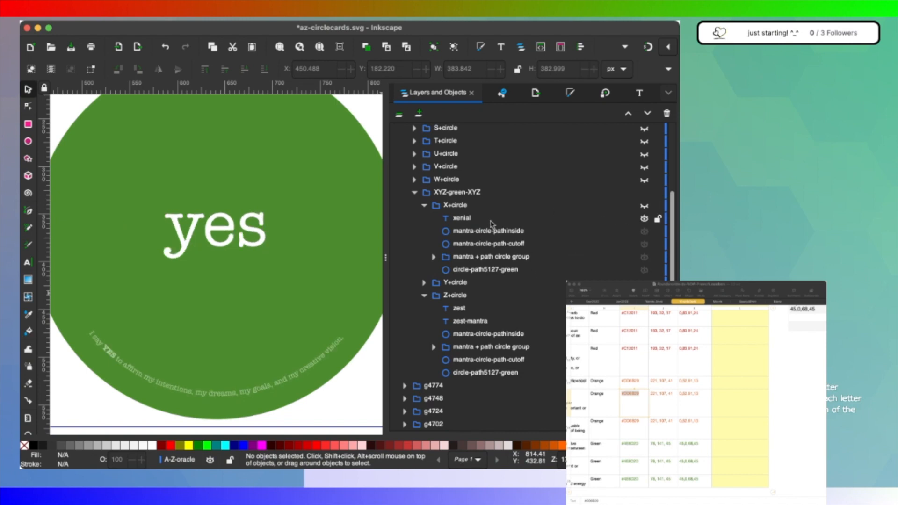
{"action": "left_click", "coordinate": [425, 207]}
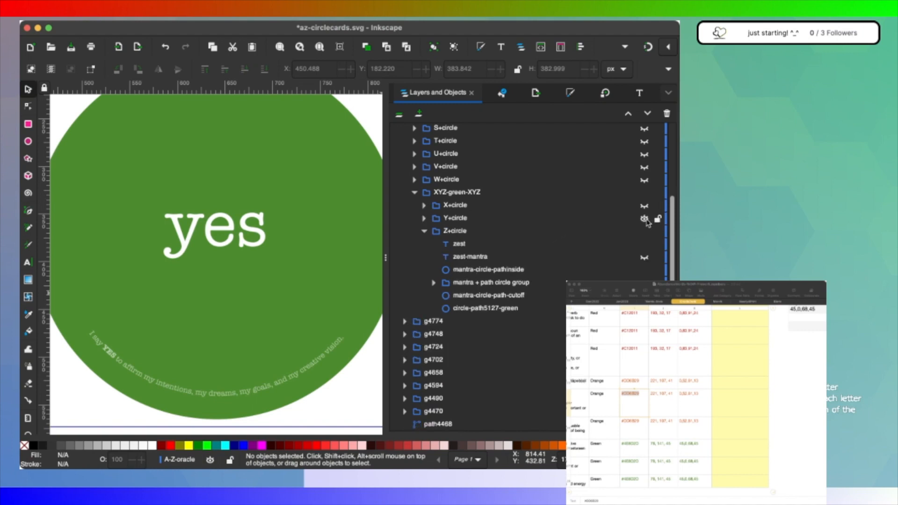
{"action": "left_click", "coordinate": [645, 219]}
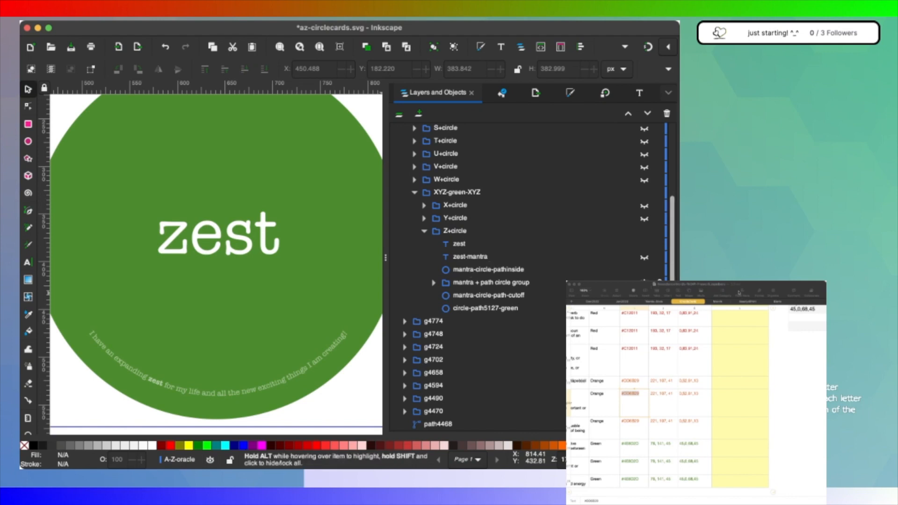
Step: Compare zest-mantra with the mantra + path circle group in Z+circle by toggling their visibility, and collapse Z+circle
{"action": "left_click", "coordinate": [644, 257]}
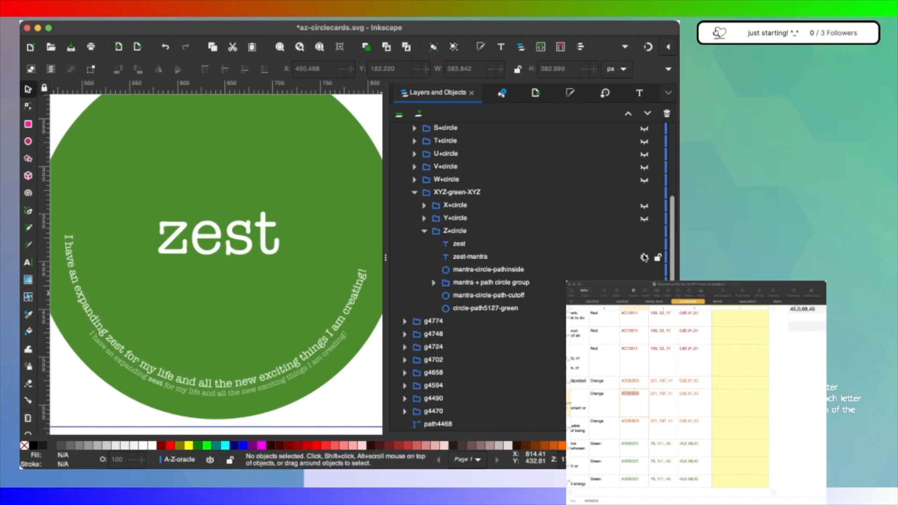
{"action": "left_click", "coordinate": [644, 257]}
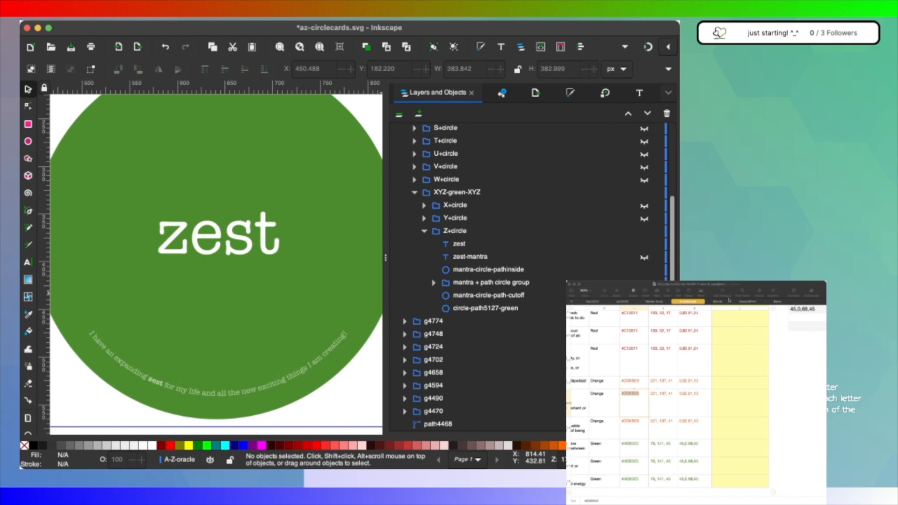
{"action": "left_click", "coordinate": [645, 282]}
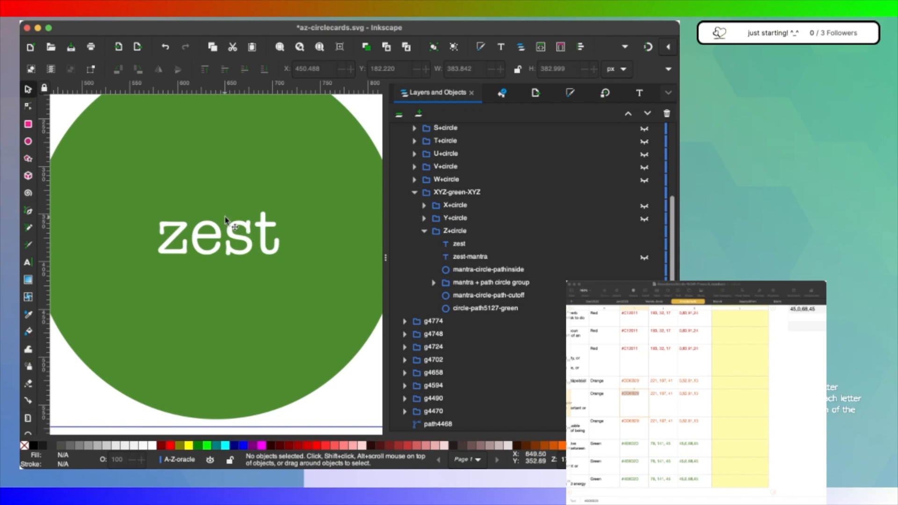
{"action": "key", "text": "5"}
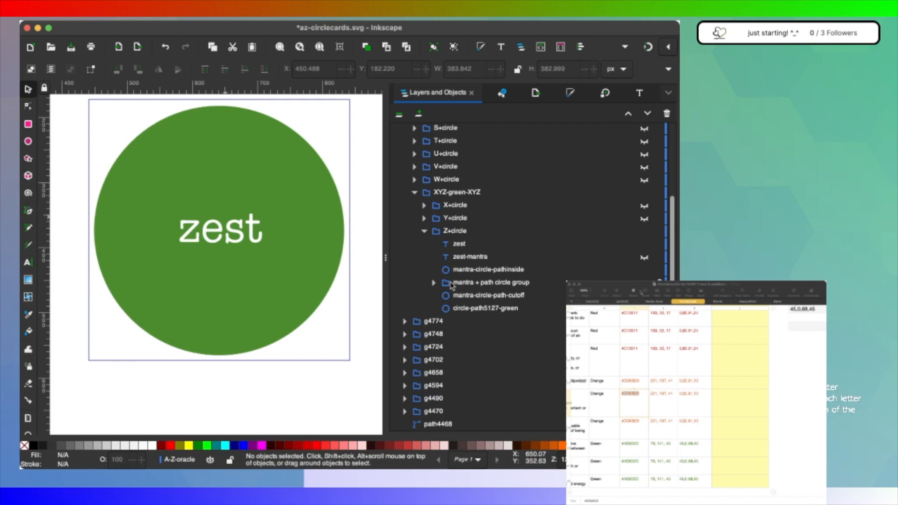
{"action": "left_click", "coordinate": [644, 283]}
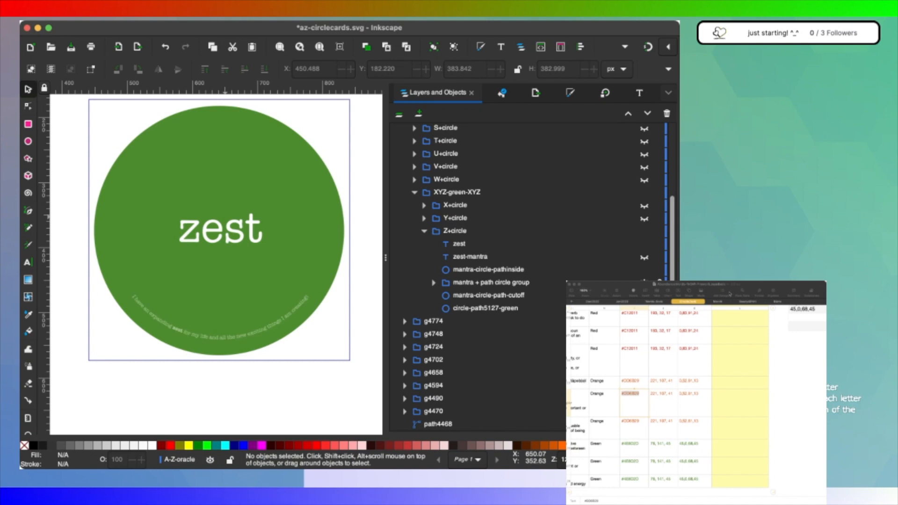
{"action": "left_click", "coordinate": [645, 282]}
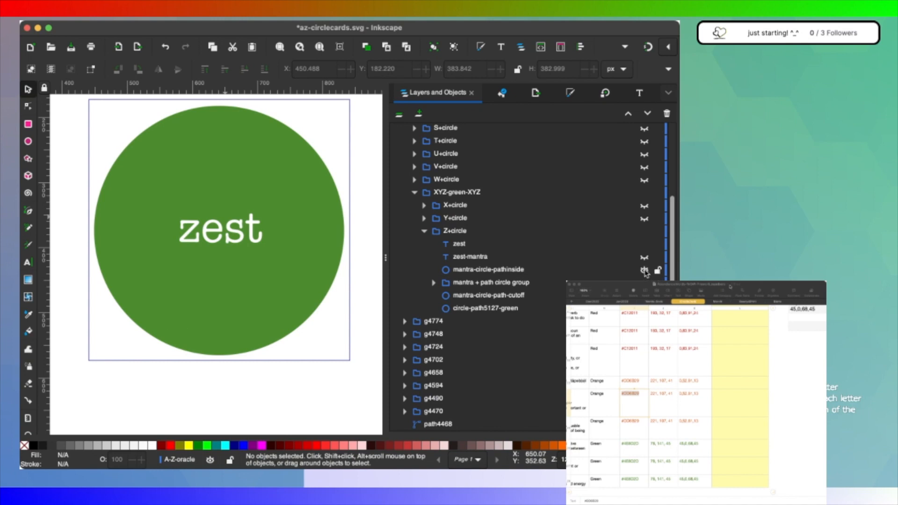
{"action": "left_click", "coordinate": [644, 260]}
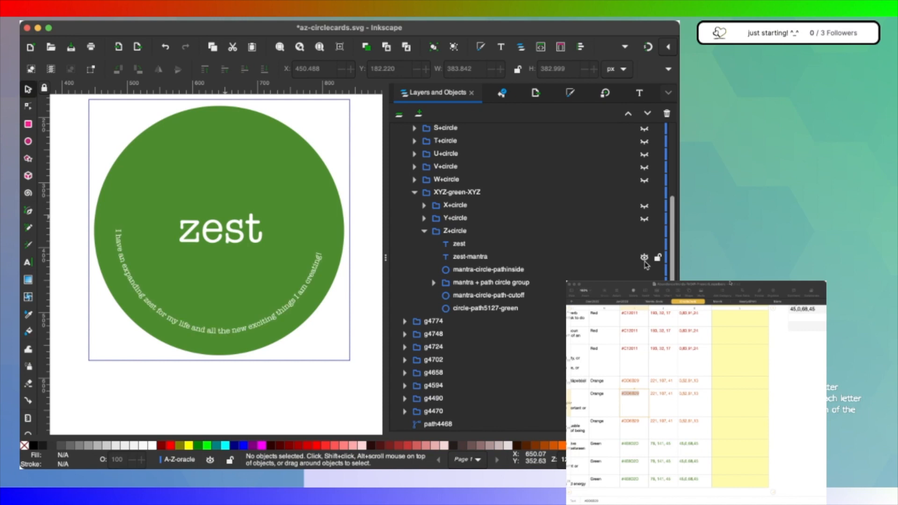
{"action": "left_click", "coordinate": [645, 258]}
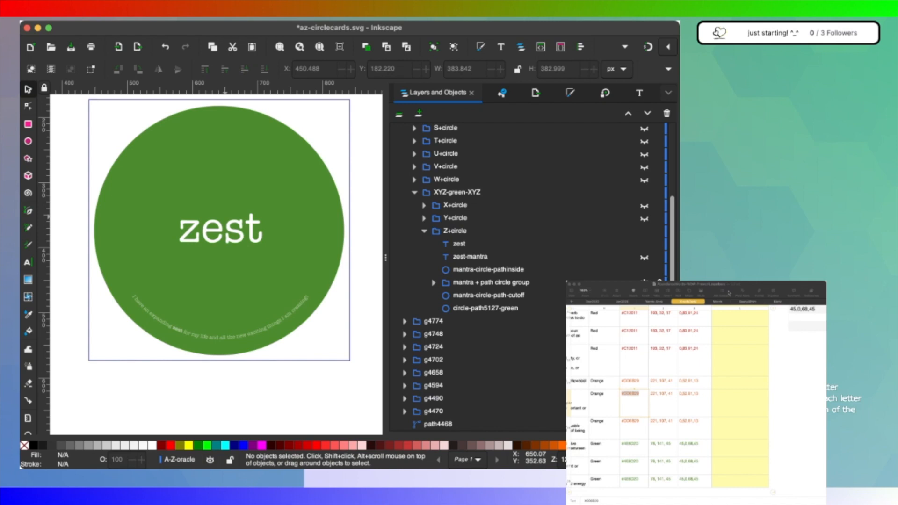
{"action": "left_click", "coordinate": [424, 231]}
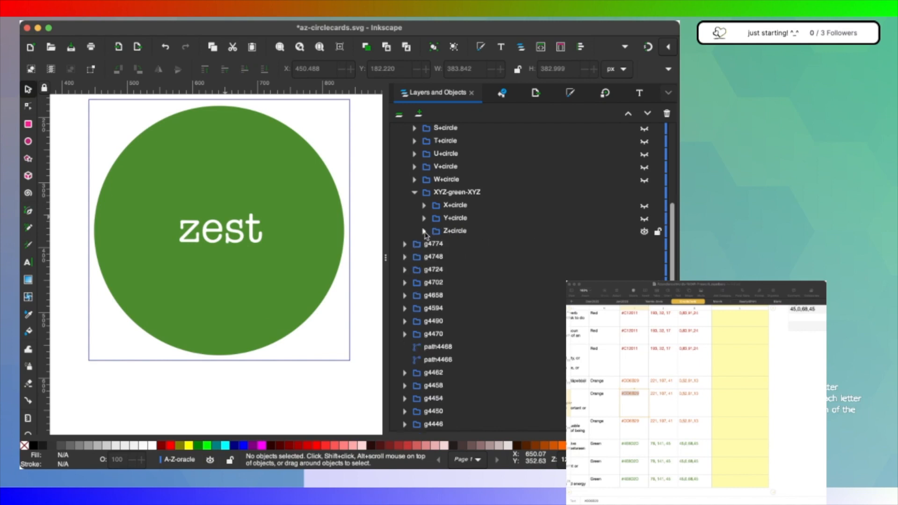
Step: Move the X+circle, Y+circle and Z+circle groups together out of XYZ-green-XYZ, placing them directly below W+circle in the A-Z-oracle layer
{"action": "left_click", "coordinate": [450, 207]}
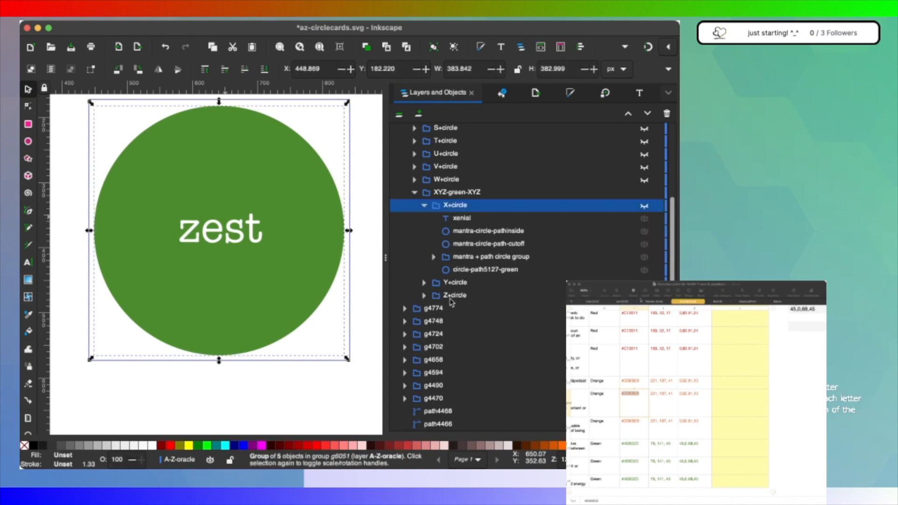
{"action": "key", "text": "super+a"}
{"action": "left_click_drag", "start_coordinate": [449, 209], "coordinate": [459, 192]}
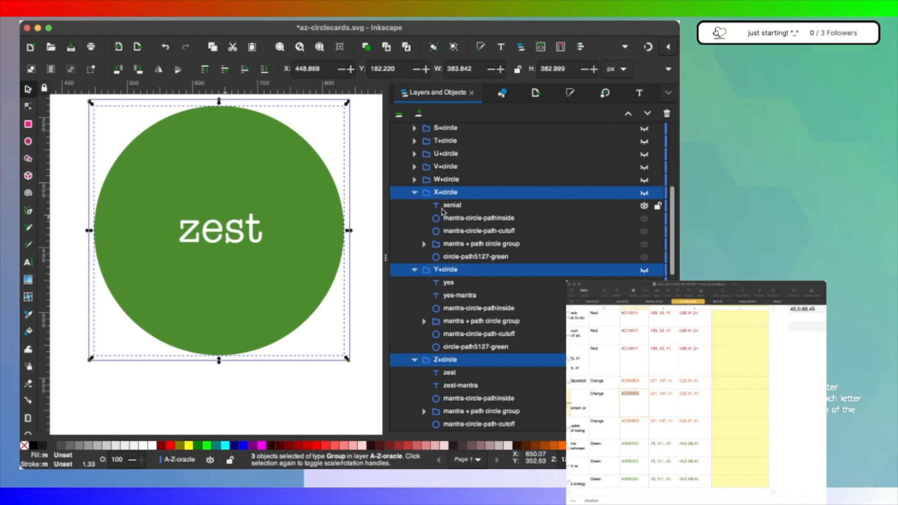
Step: Collapse the X+circle, Y+circle and Z+circle groups and delete the empty XYZ-green-XYZ group
{"action": "left_click", "coordinate": [414, 193]}
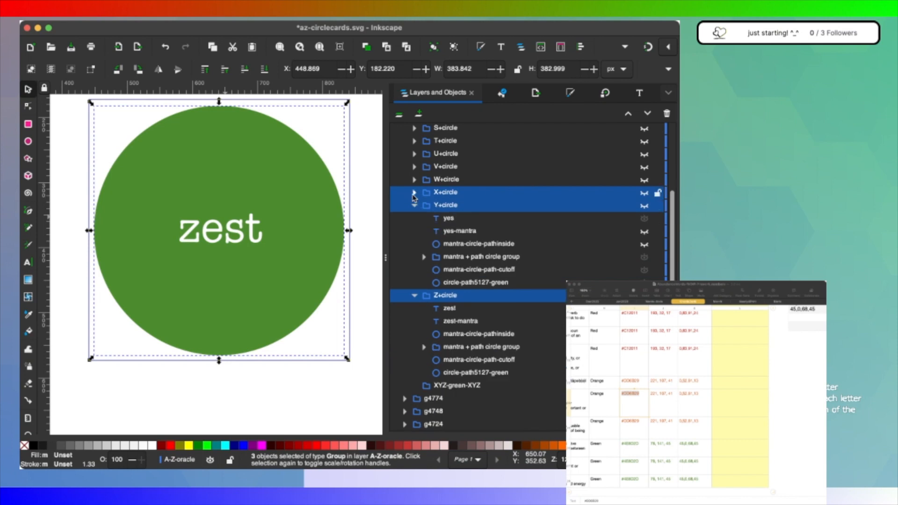
{"action": "left_click", "coordinate": [414, 205]}
{"action": "left_click", "coordinate": [415, 219]}
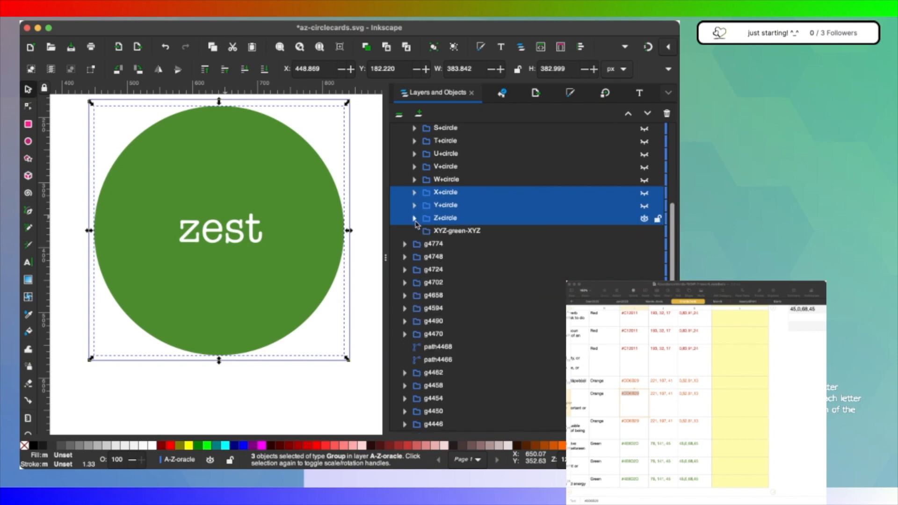
{"action": "left_click", "coordinate": [452, 232]}
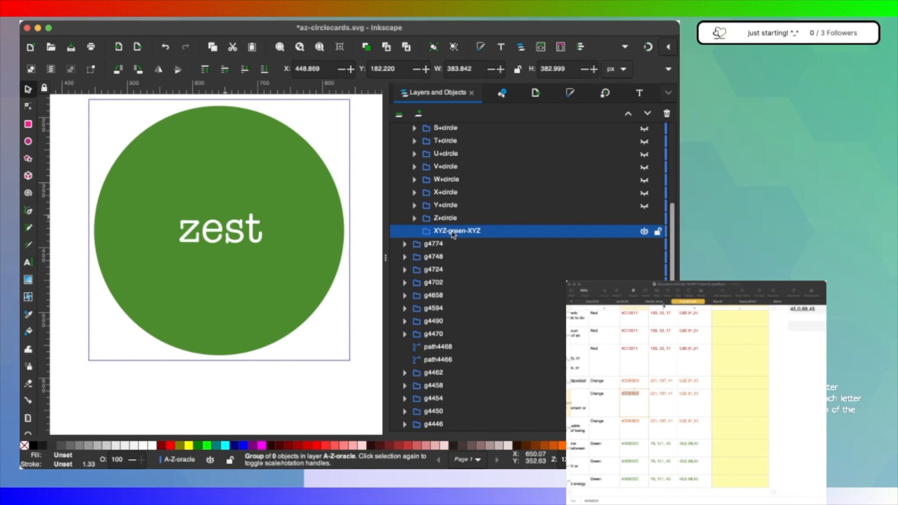
{"action": "key", "text": "Delete"}
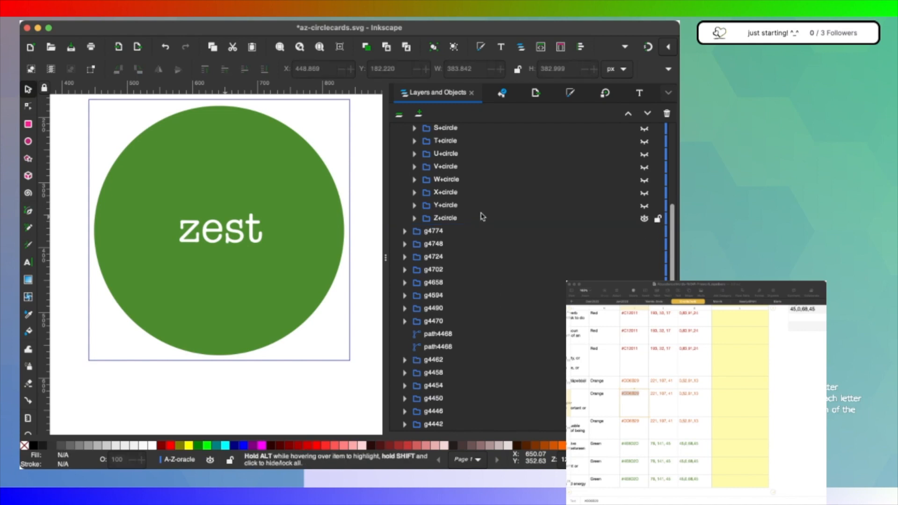
Step: Make R+circle visible to check the red request card
{"action": "scroll", "coordinate": [482, 215], "scroll_direction": "up", "scroll_amount": 5}
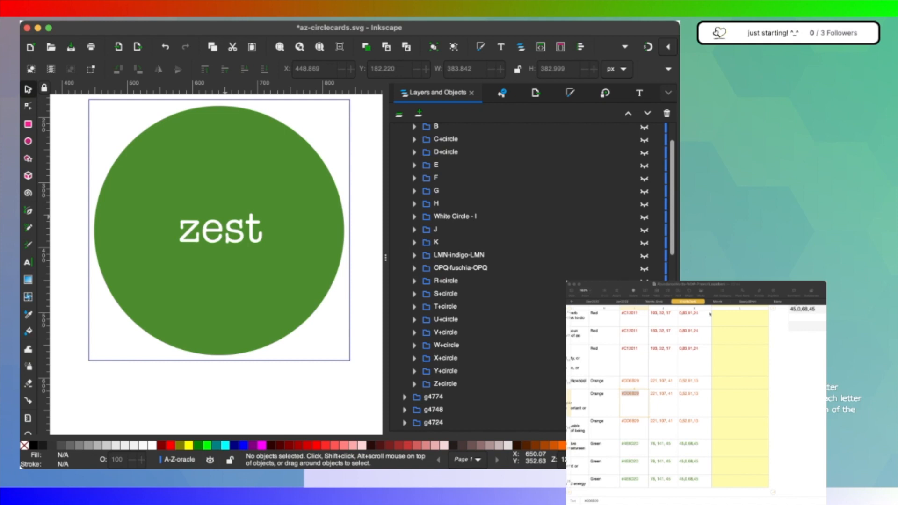
{"action": "left_click", "coordinate": [645, 281]}
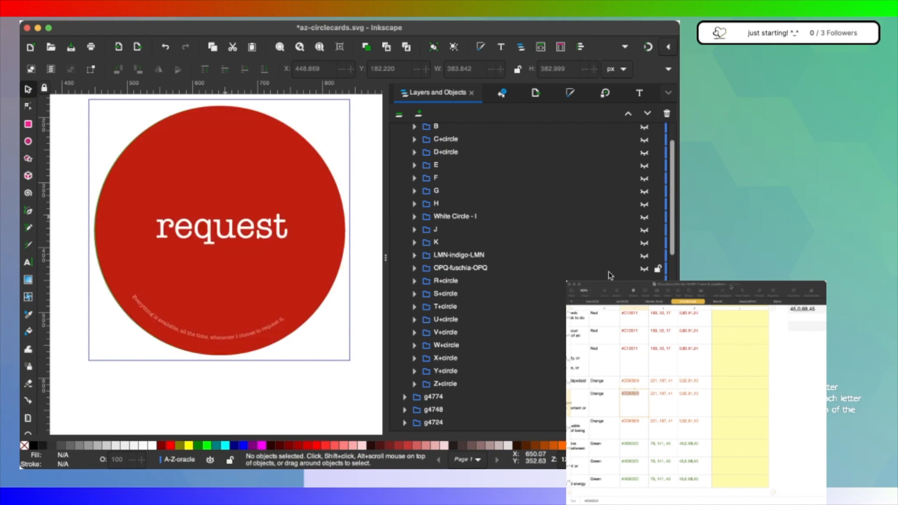
Step: Make the OPQ-fuschia-OPQ group visible and expand it to show its contents
{"action": "left_click", "coordinate": [645, 268]}
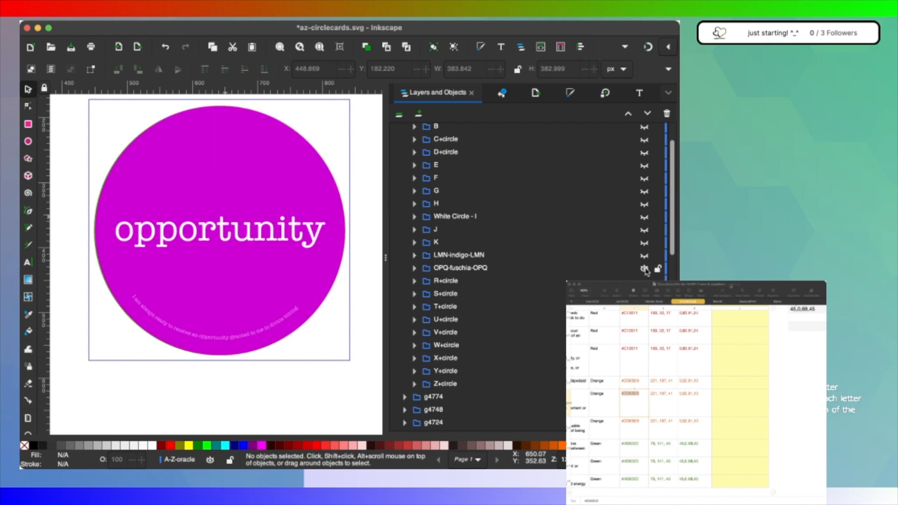
{"action": "left_click", "coordinate": [415, 268]}
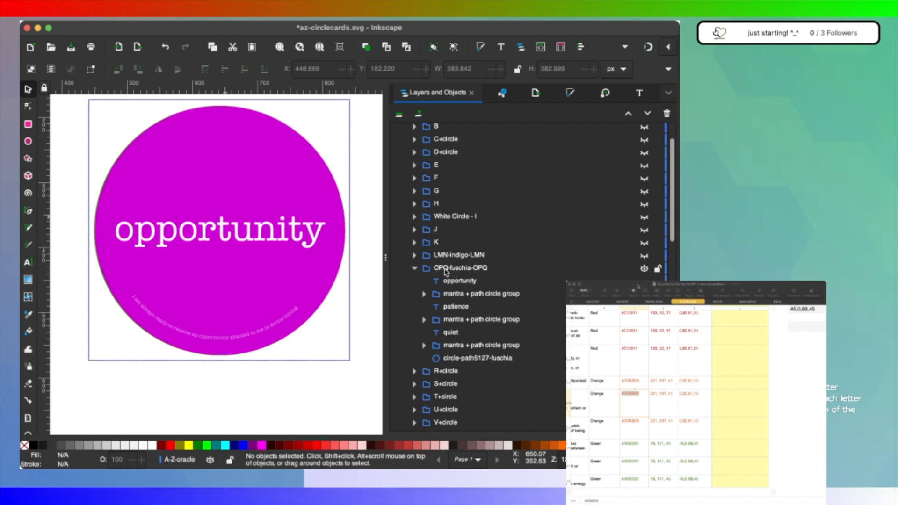
{"action": "left_click", "coordinate": [451, 273]}
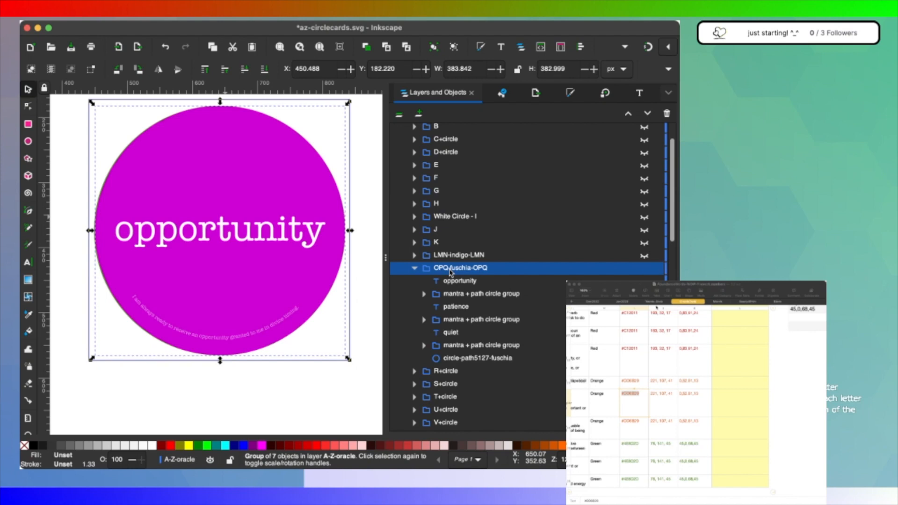
{"action": "left_click", "coordinate": [450, 272]}
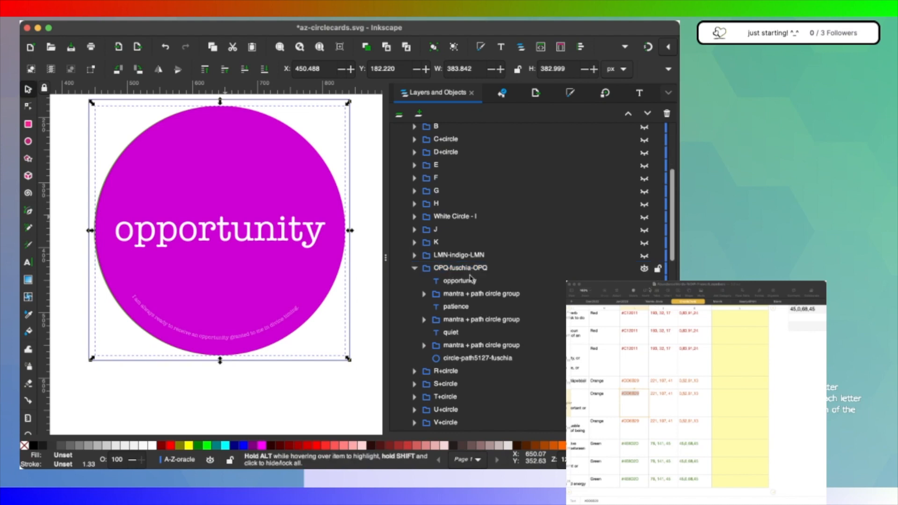
{"action": "scroll", "coordinate": [471, 281], "scroll_direction": "down", "scroll_amount": 5}
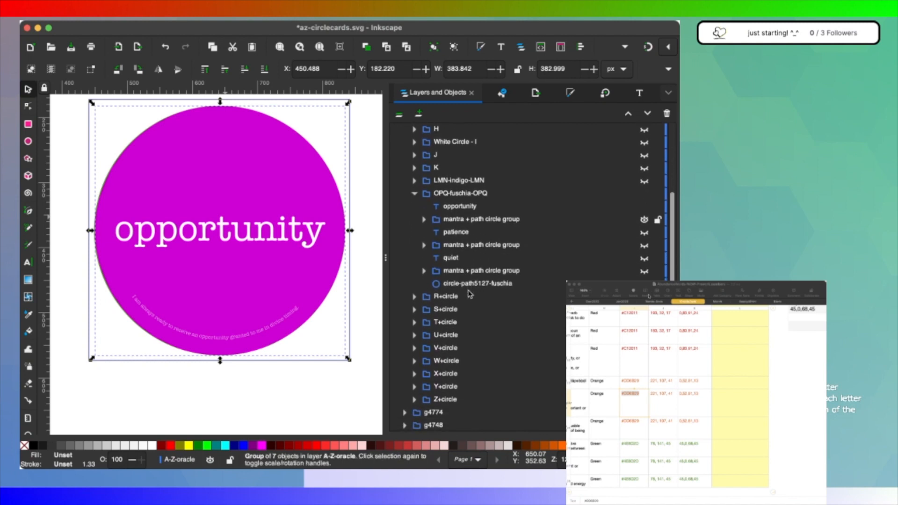
{"action": "scroll", "coordinate": [471, 294], "scroll_direction": "up", "scroll_amount": 12}
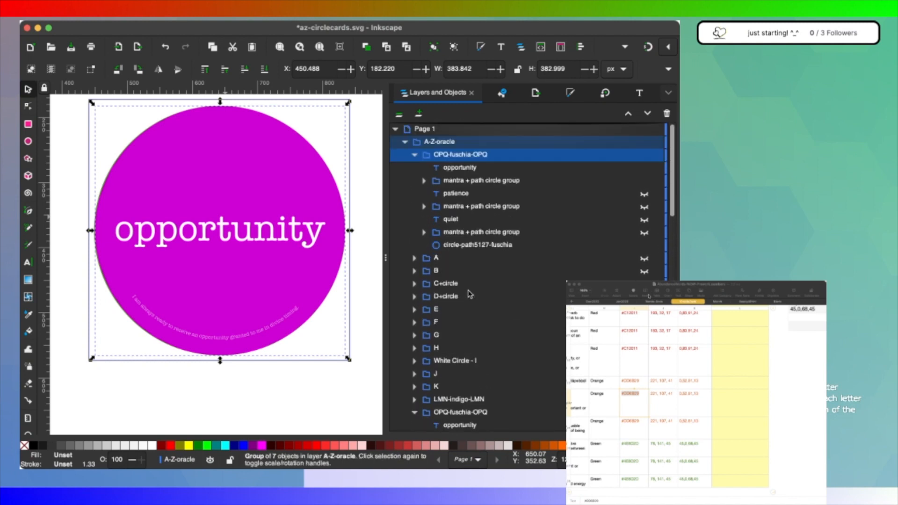
{"action": "scroll", "coordinate": [470, 295], "scroll_direction": "down", "scroll_amount": 1}
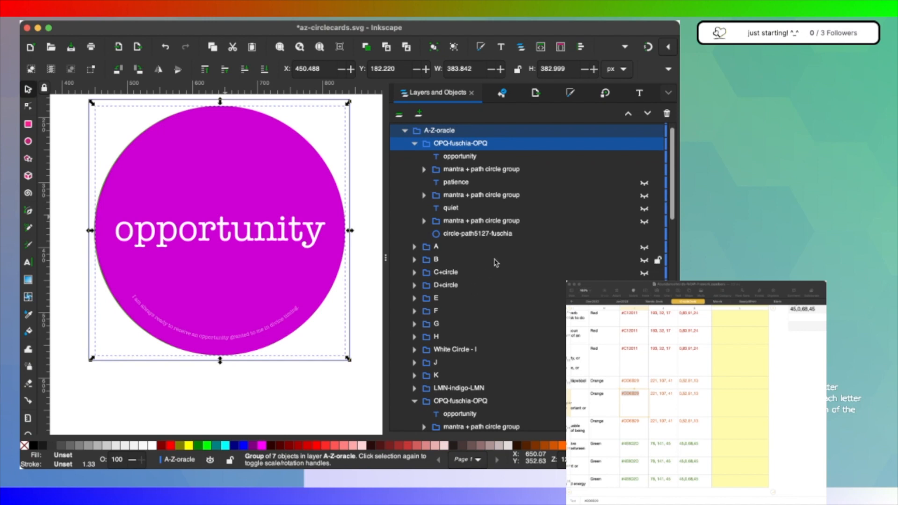
{"action": "key", "text": "super+z"}
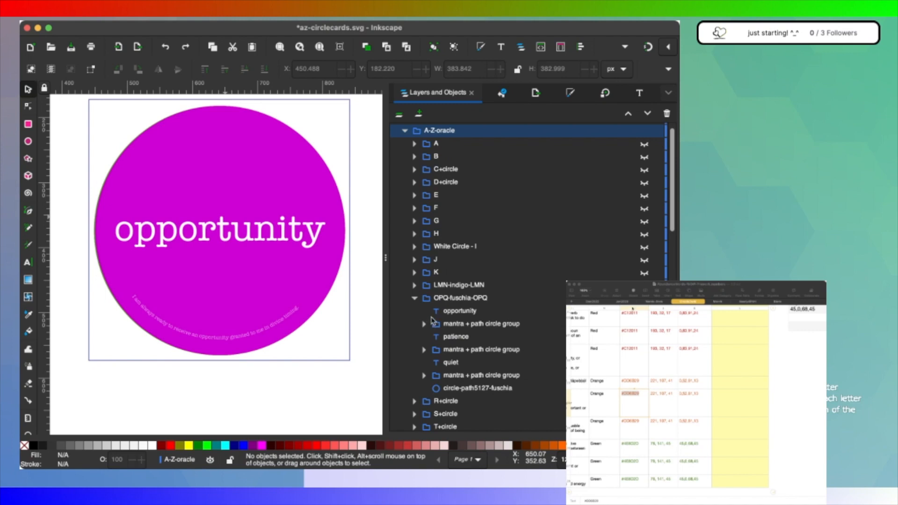
Step: Wrap the OPQ-fuschia-OPQ group in a new parent group and name the parent O
{"action": "scroll", "coordinate": [447, 323], "scroll_direction": "down", "scroll_amount": 4}
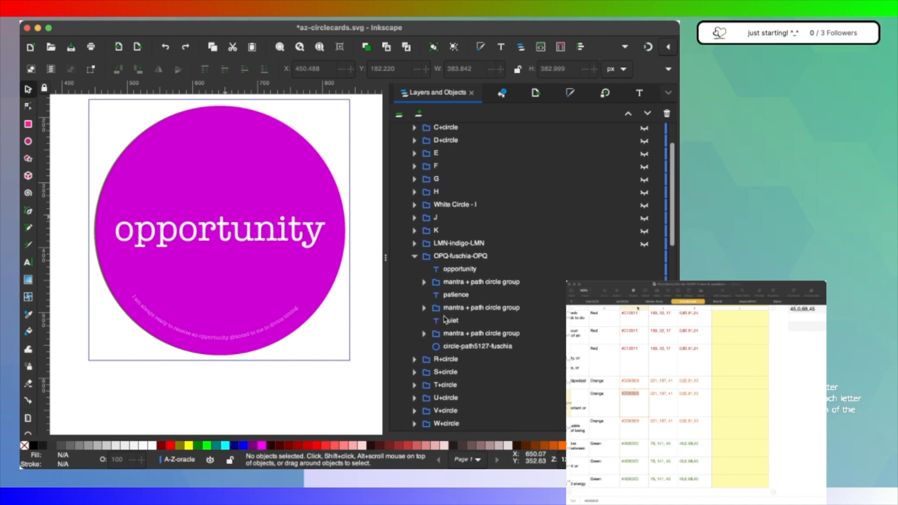
{"action": "left_click", "coordinate": [451, 258]}
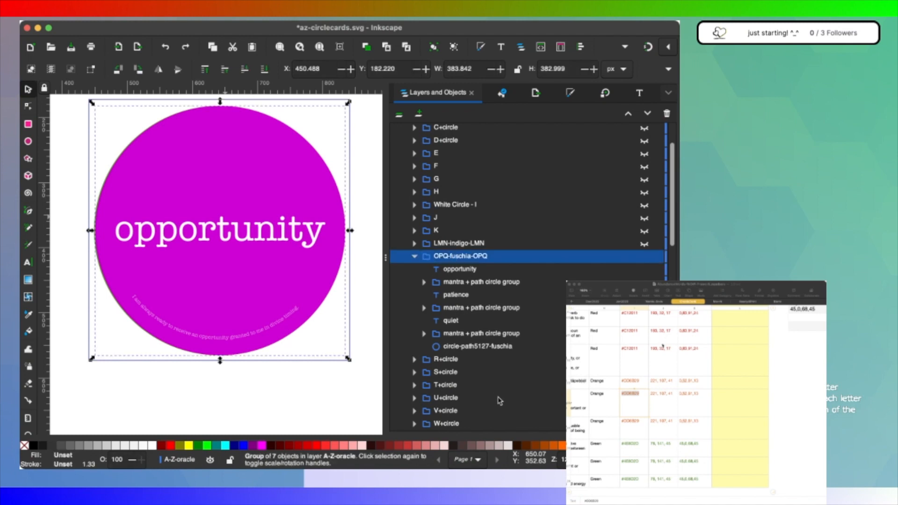
{"action": "key", "text": "super+g"}
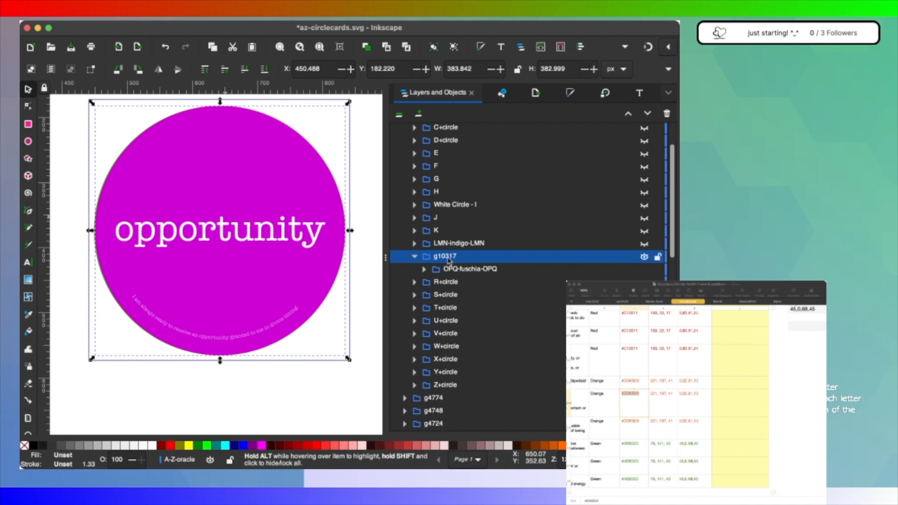
{"action": "left_click", "coordinate": [448, 258]}
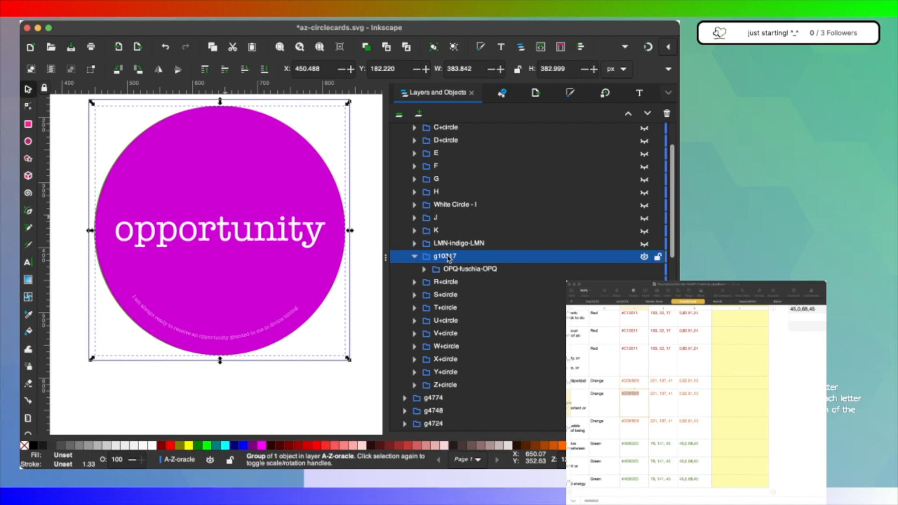
{"action": "double_click", "coordinate": [448, 257]}
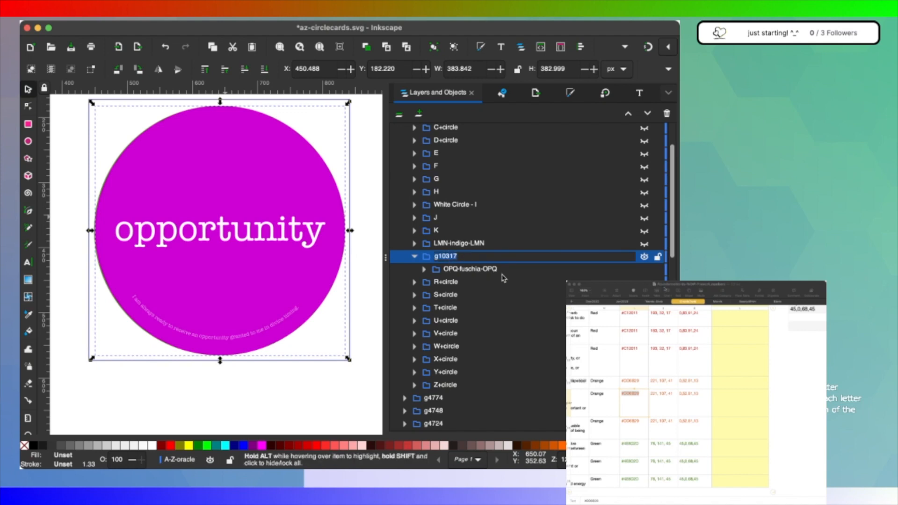
{"action": "type", "text": "O"}
{"action": "key", "text": "Return"}
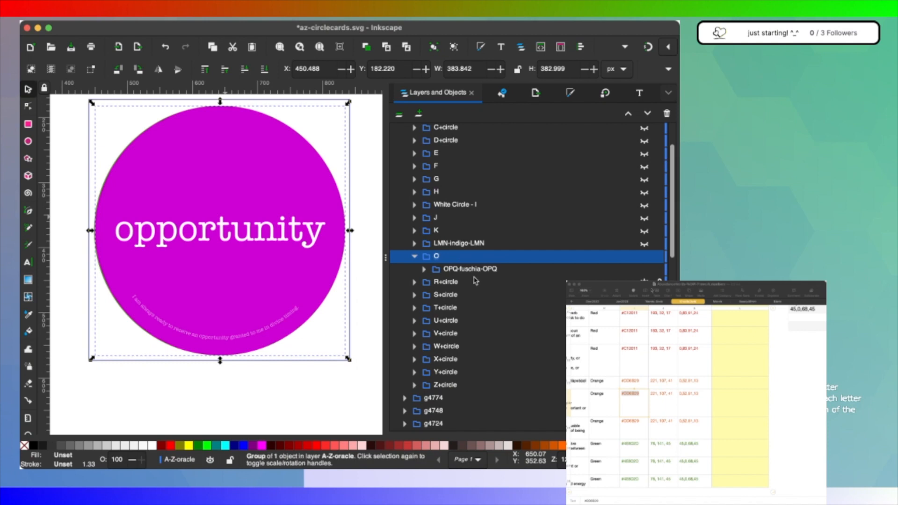
Step: Duplicate OPQ-fuschia-OPQ twice inside the new parent group so it holds three copies
{"action": "left_click", "coordinate": [439, 271]}
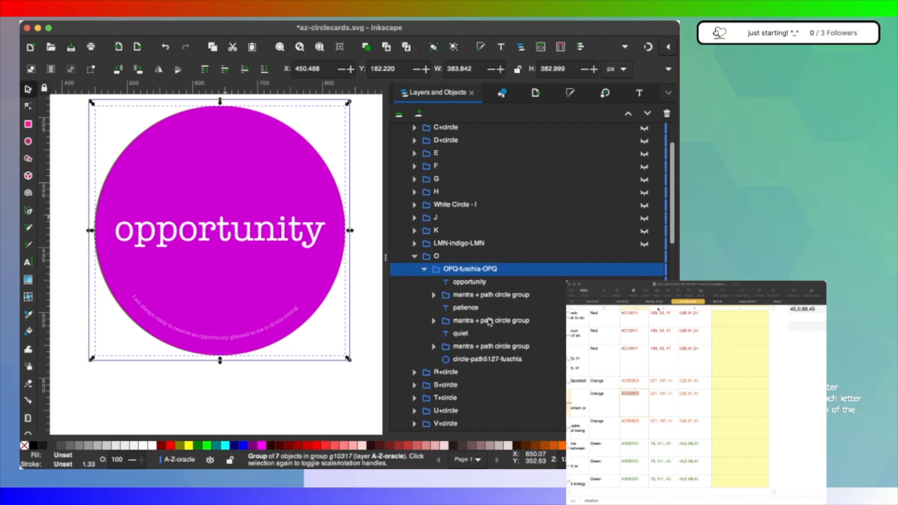
{"action": "key", "text": "ctrl+d"}
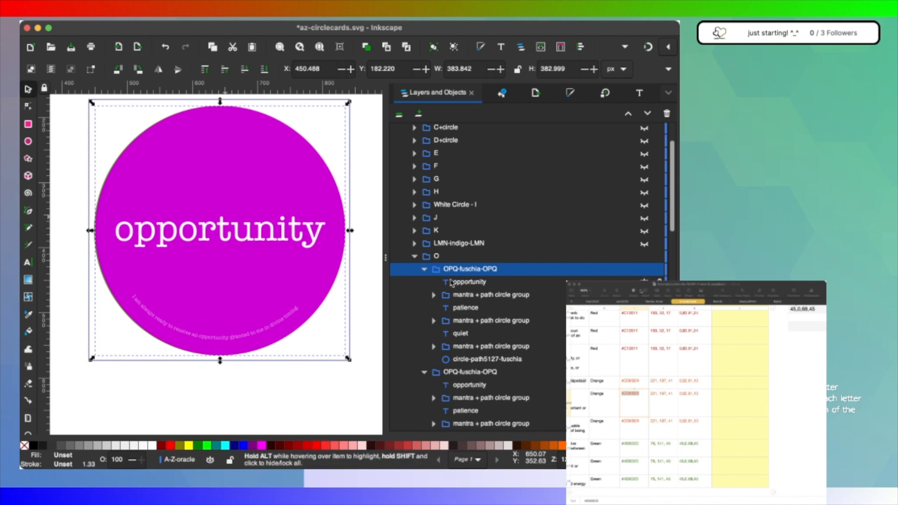
{"action": "scroll", "coordinate": [451, 282], "scroll_direction": "down", "scroll_amount": 3}
{"action": "scroll", "coordinate": [451, 282], "scroll_direction": "down", "scroll_amount": 2}
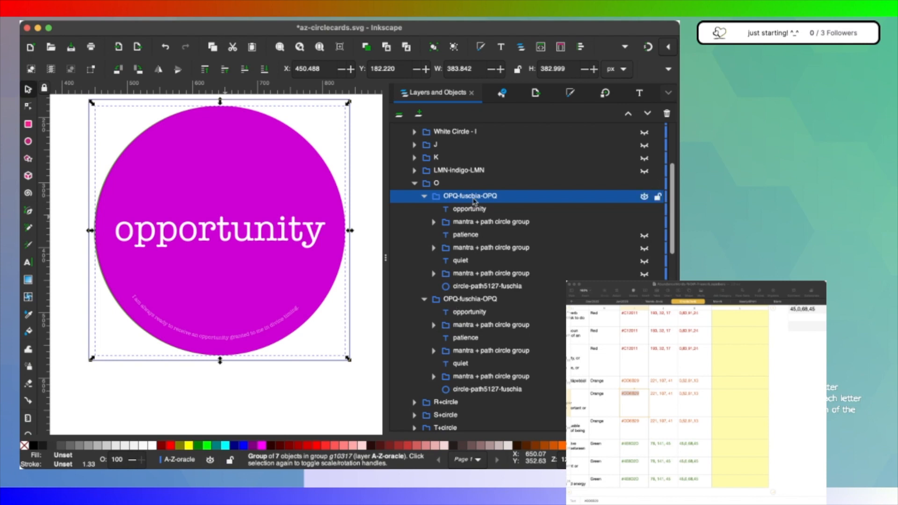
{"action": "key", "text": "super+d"}
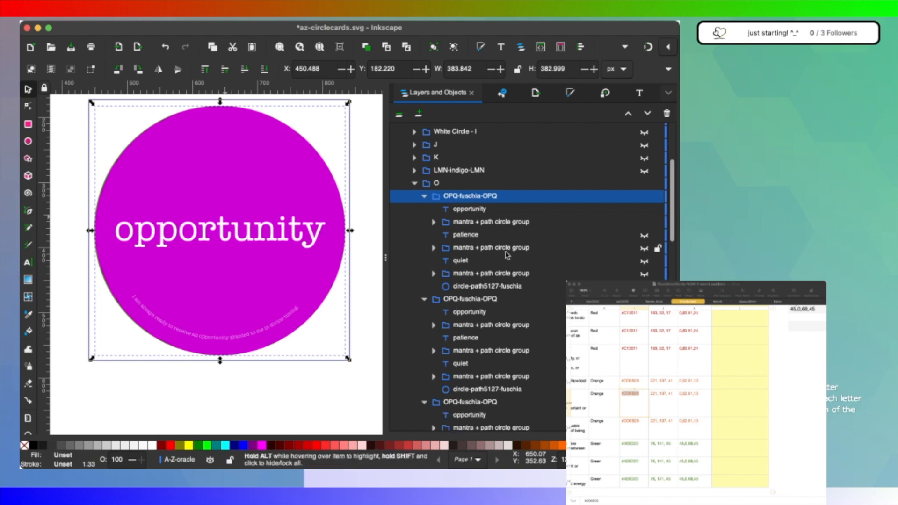
Step: Rename the parent group as OPQ and its three OPQ-fuschia-OPQ subgroups as O, P and Q in order
{"action": "double_click", "coordinate": [459, 197]}
{"action": "double_click", "coordinate": [459, 183]}
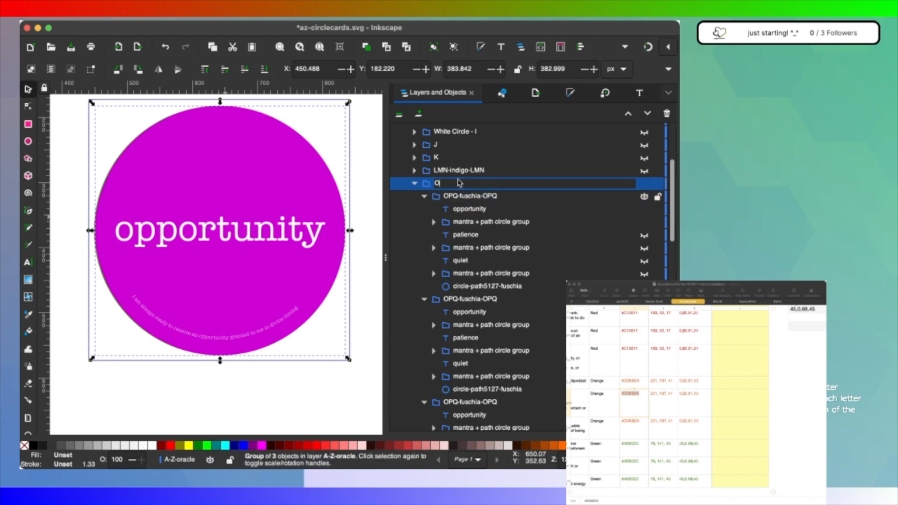
{"action": "type", "text": "PQ"}
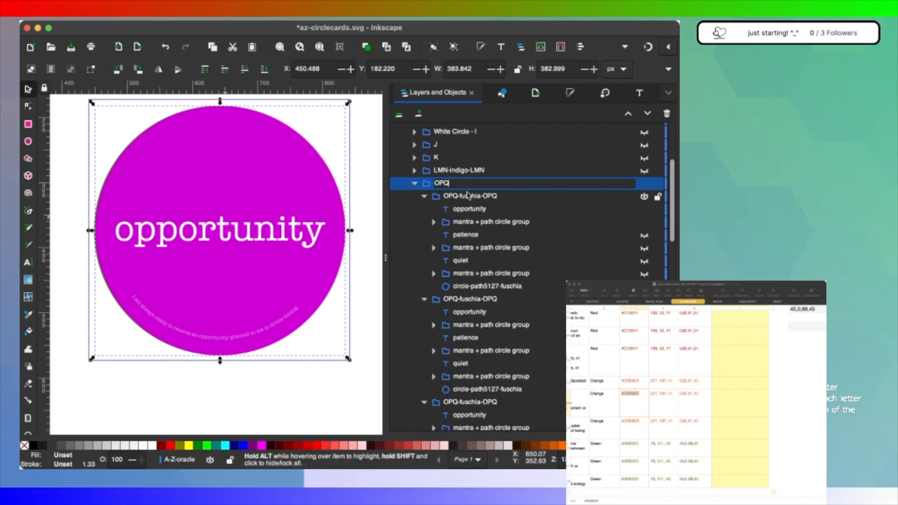
{"action": "left_click", "coordinate": [468, 196]}
{"action": "left_click", "coordinate": [468, 195]}
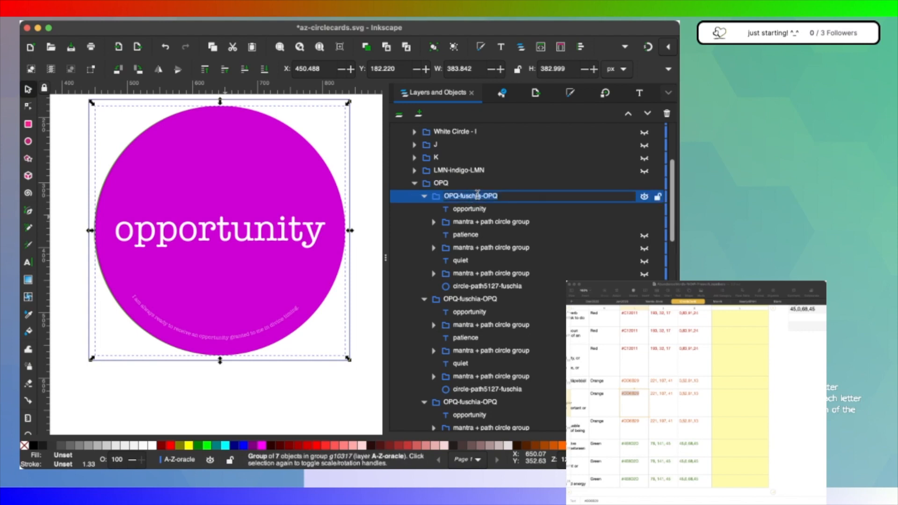
{"action": "type", "text": "O"}
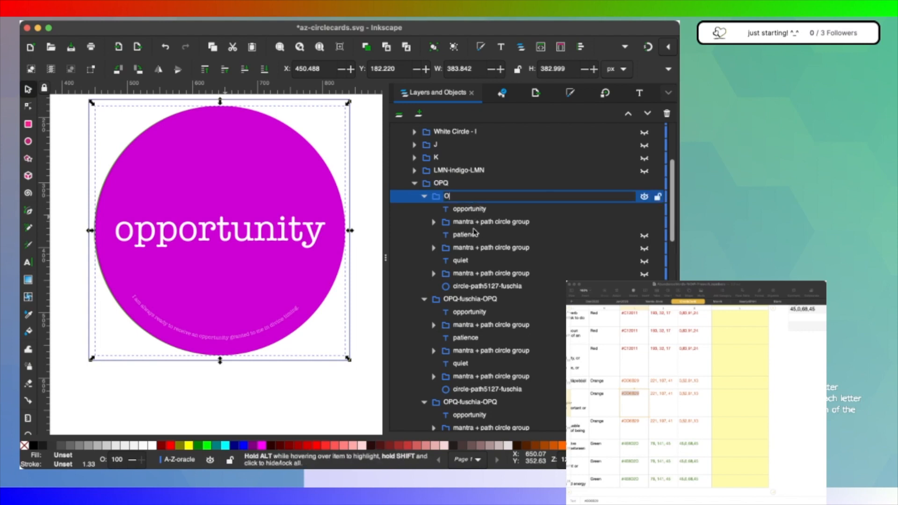
{"action": "double_click", "coordinate": [463, 300]}
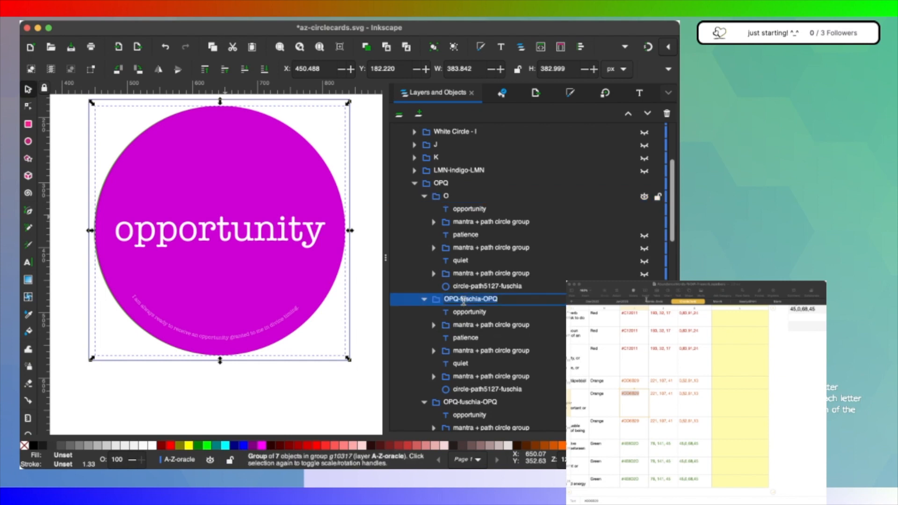
{"action": "type", "text": "P"}
{"action": "double_click", "coordinate": [463, 403]}
{"action": "type", "text": "Q"}
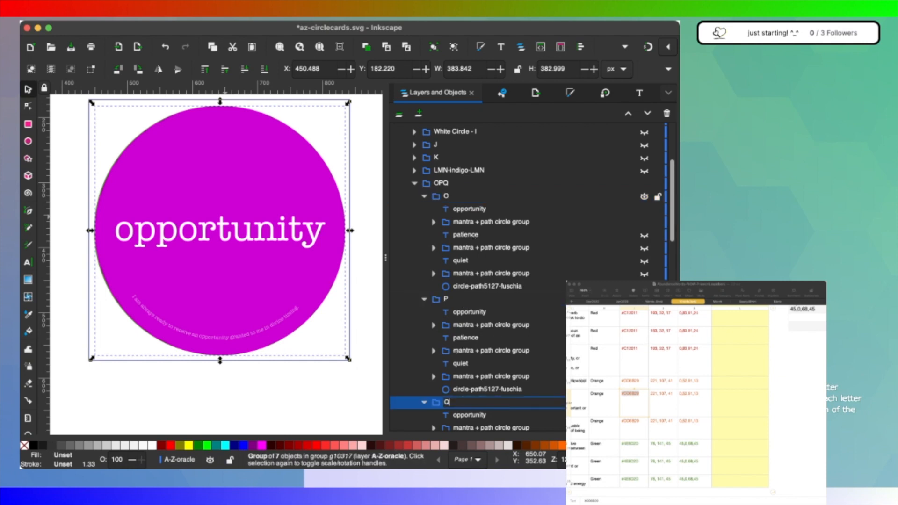
Step: Delete the patience and quiet texts with their mantra + path circle groups from group O
{"action": "left_click", "coordinate": [474, 240]}
{"action": "left_click", "coordinate": [478, 275], "text": "shift"}
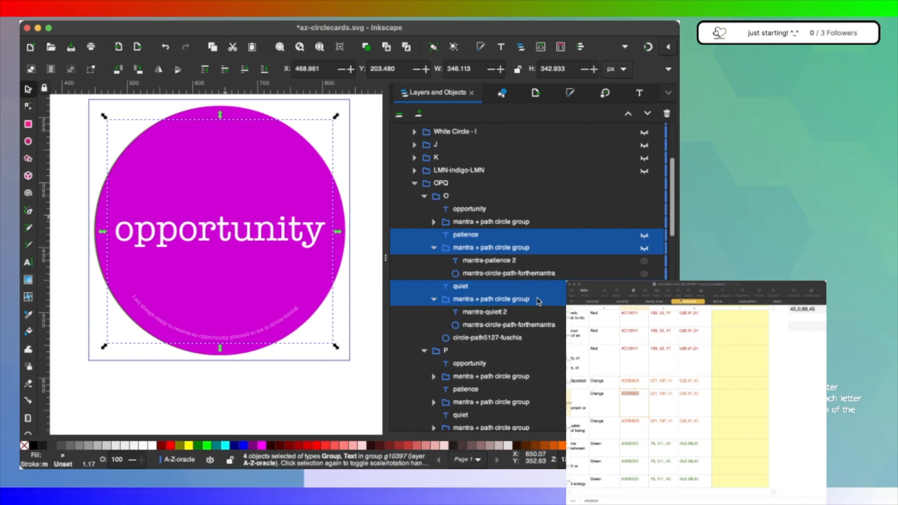
{"action": "key", "text": "Delete"}
Step: Delete the opportunity and quiet texts with their mantra + path circle groups from group P
{"action": "left_click", "coordinate": [475, 262]}
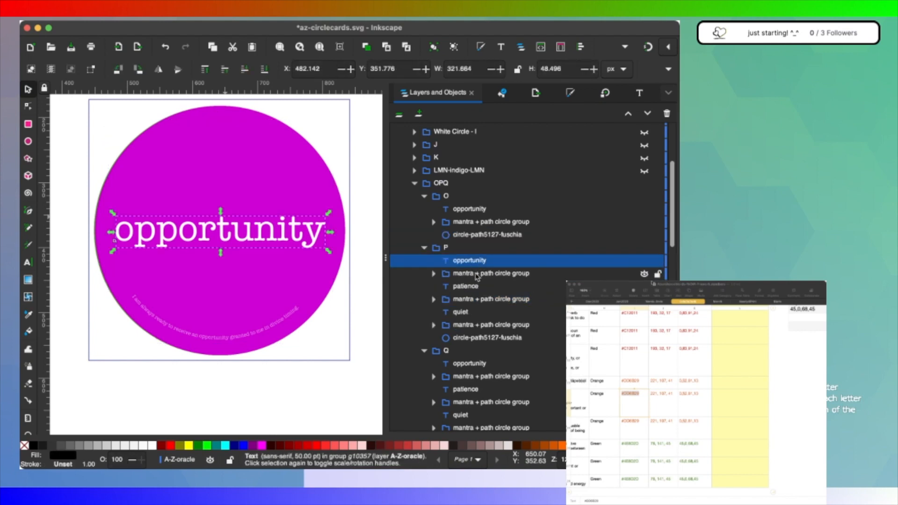
{"action": "left_click", "coordinate": [477, 276], "text": "shift"}
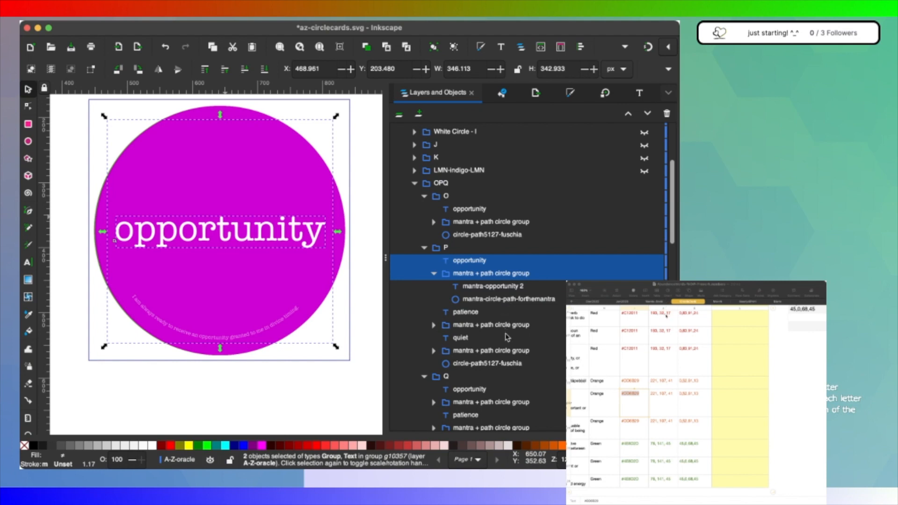
{"action": "key", "text": "Delete"}
{"action": "left_click", "coordinate": [467, 290]}
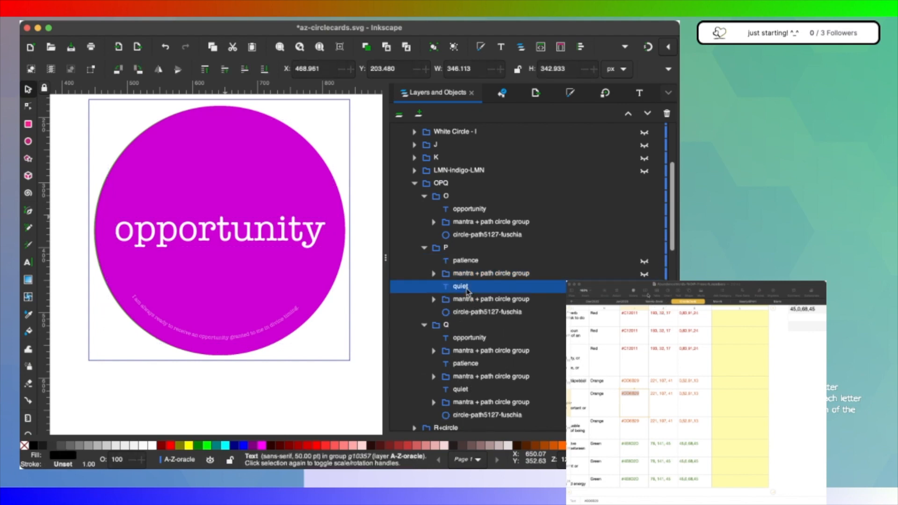
{"action": "left_click", "coordinate": [470, 304], "text": "shift"}
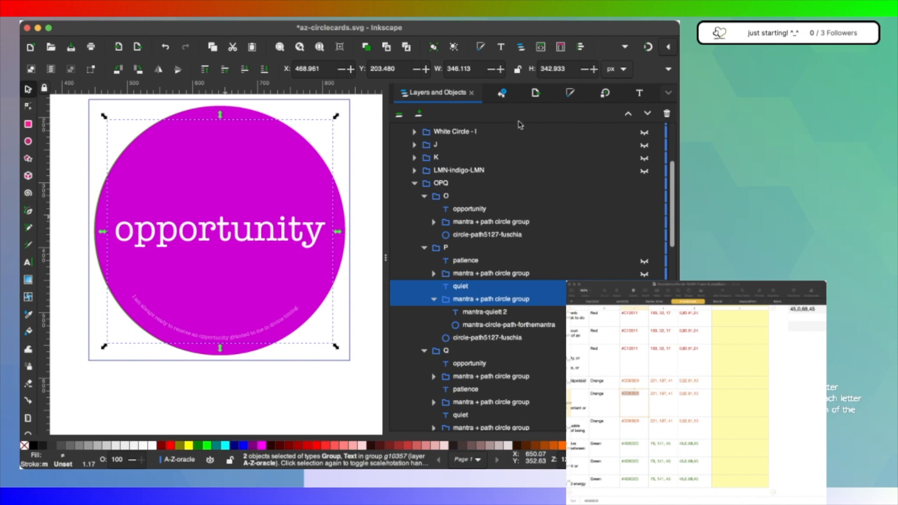
{"action": "key", "text": "Delete"}
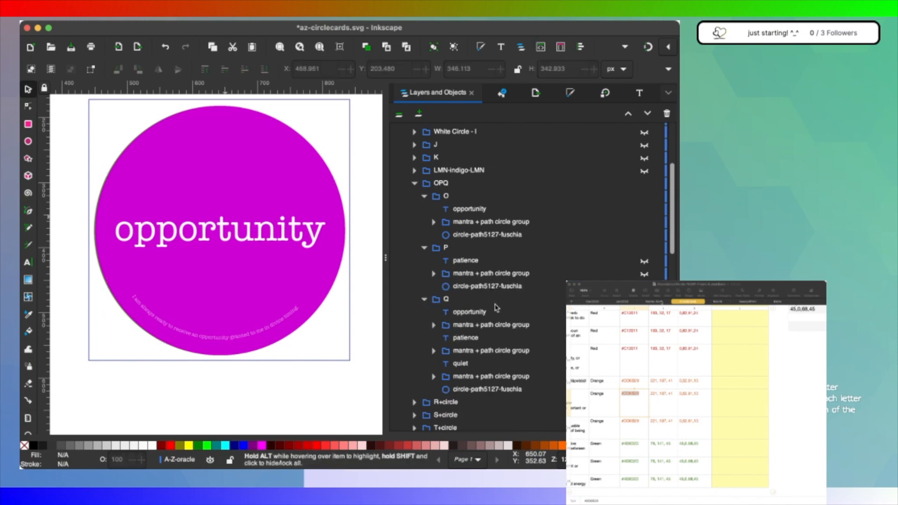
Step: Delete the opportunity and patience texts with their mantra + path circle groups from group Q, and save the document
{"action": "left_click", "coordinate": [478, 316]}
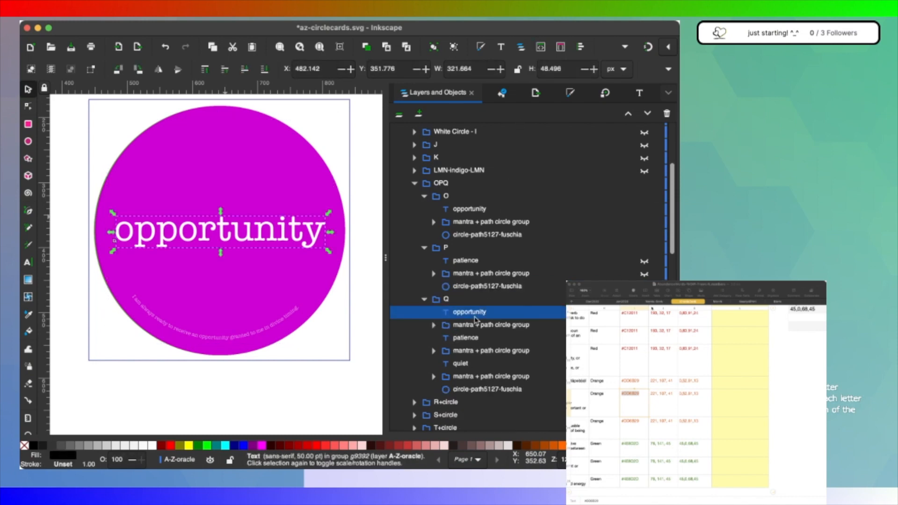
{"action": "left_click", "coordinate": [477, 354], "text": "shift"}
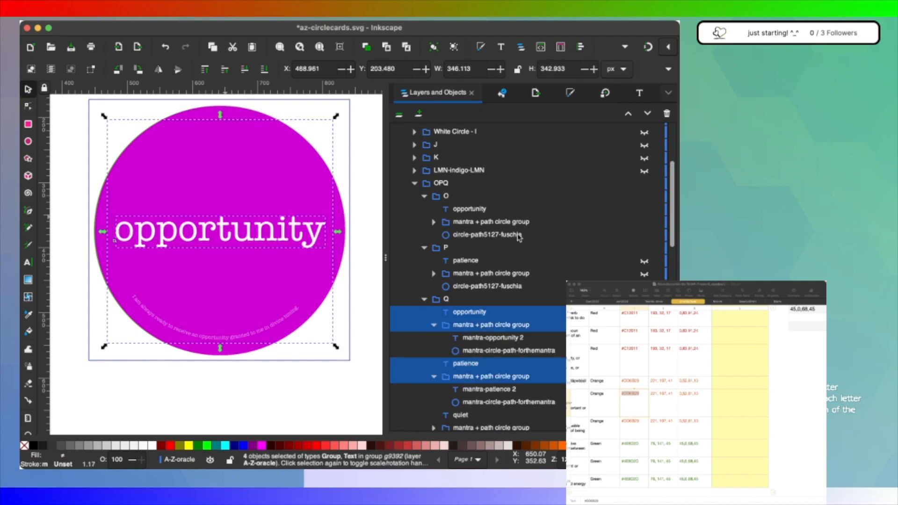
{"action": "key", "text": "Delete"}
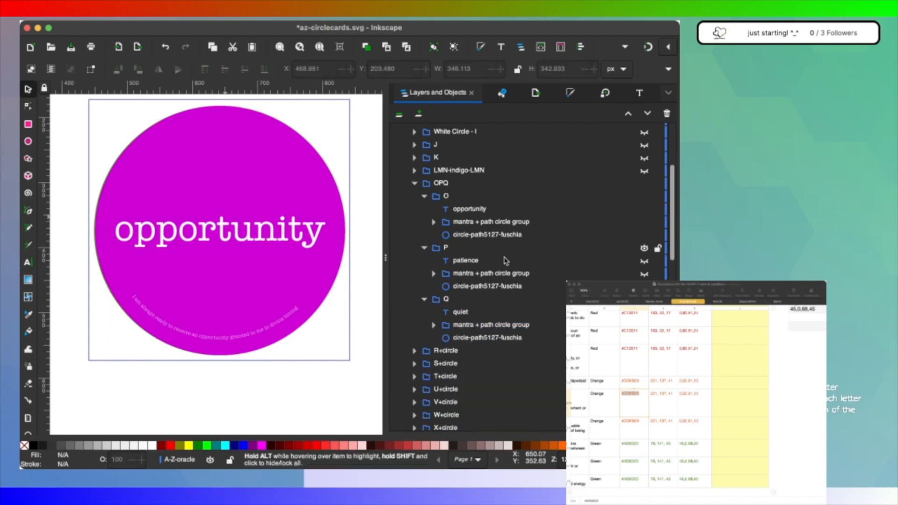
{"action": "key", "text": "super+s"}
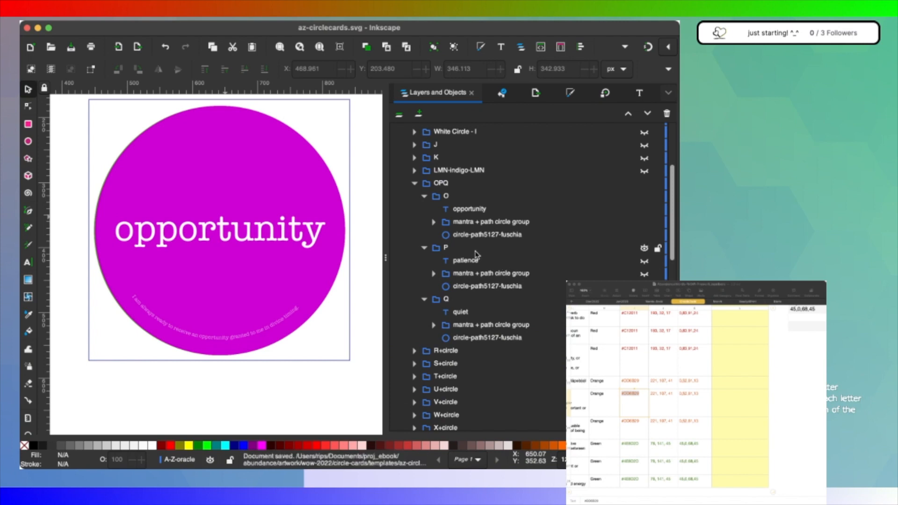
{"action": "key", "text": "super+Tab"}
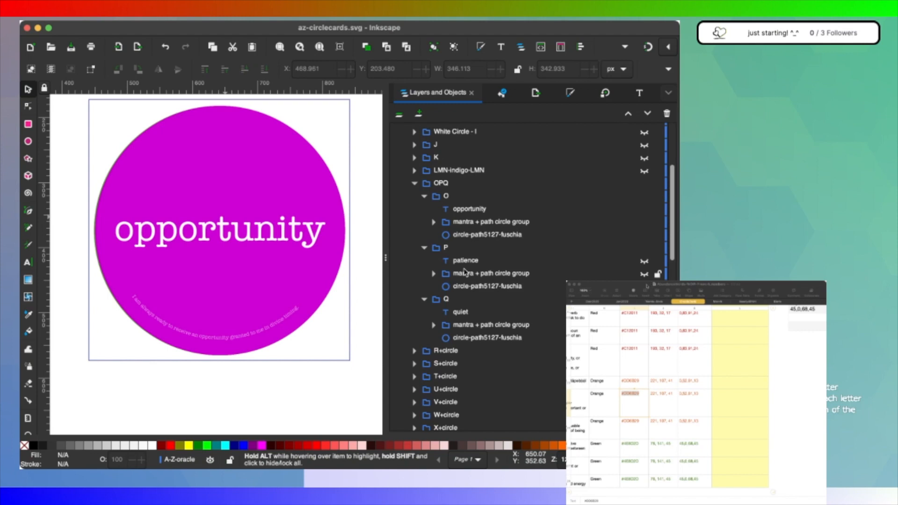
Step: Move the O, P and Q groups out of the OPQ group so they sit directly in the A-Z-oracle layer
{"action": "key", "text": "alt"}
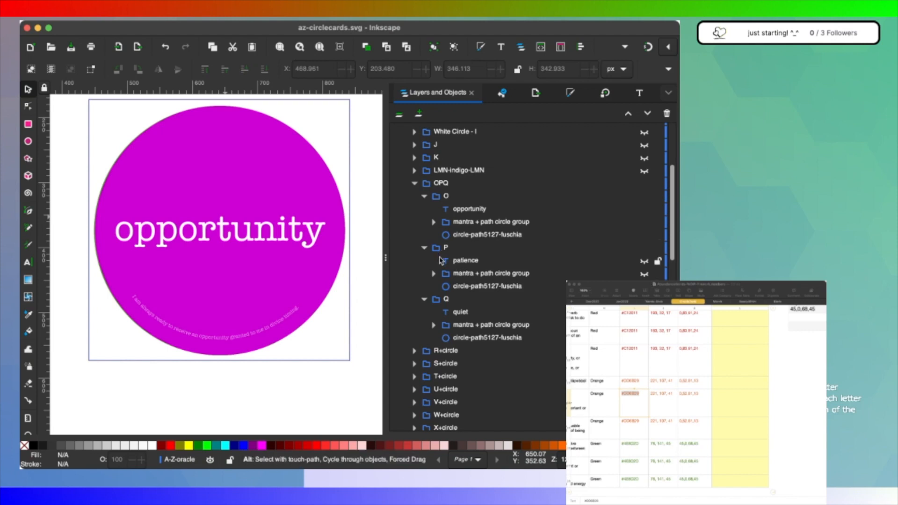
{"action": "left_click", "coordinate": [424, 196]}
{"action": "left_click", "coordinate": [424, 209]}
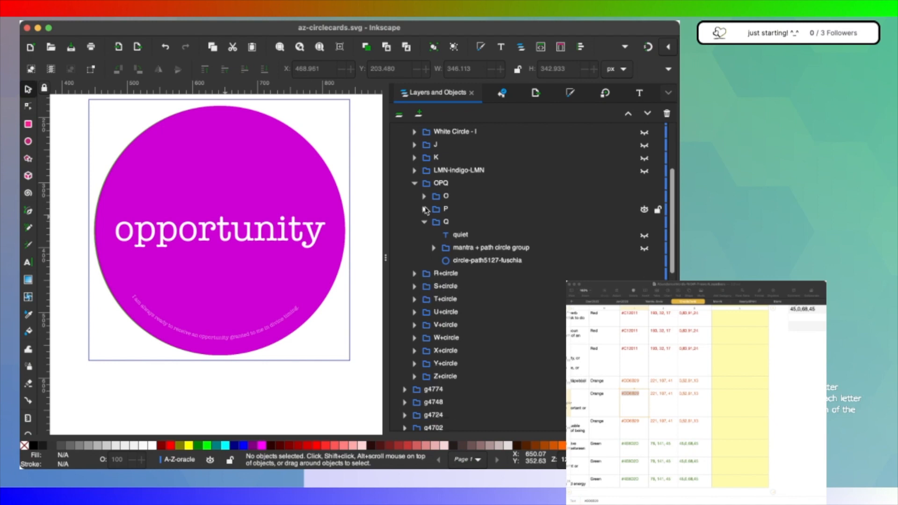
{"action": "left_click", "coordinate": [445, 222]}
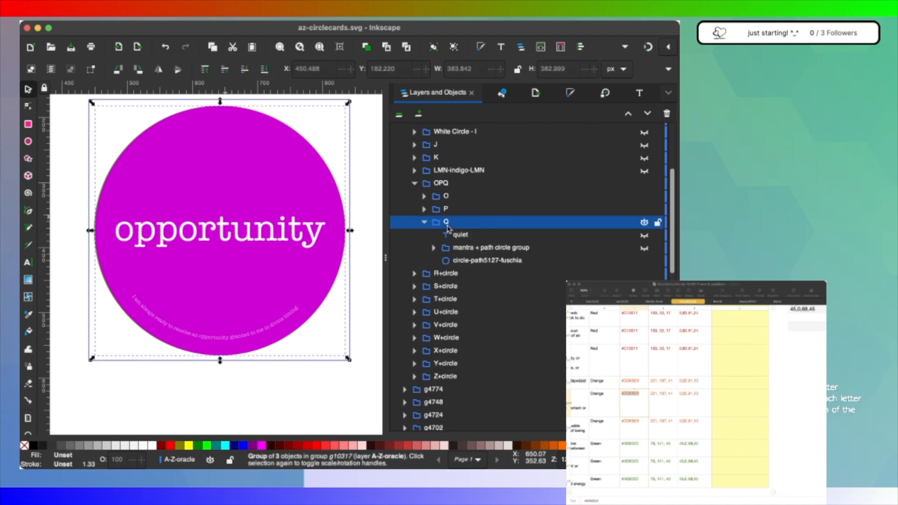
{"action": "left_click", "coordinate": [447, 196], "text": "shift"}
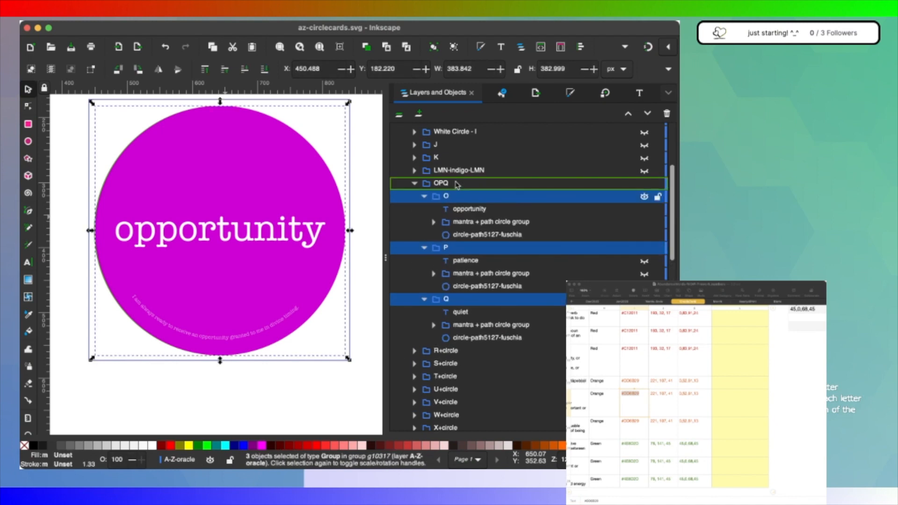
{"action": "left_click_drag", "start_coordinate": [527, 206], "coordinate": [532, 208]}
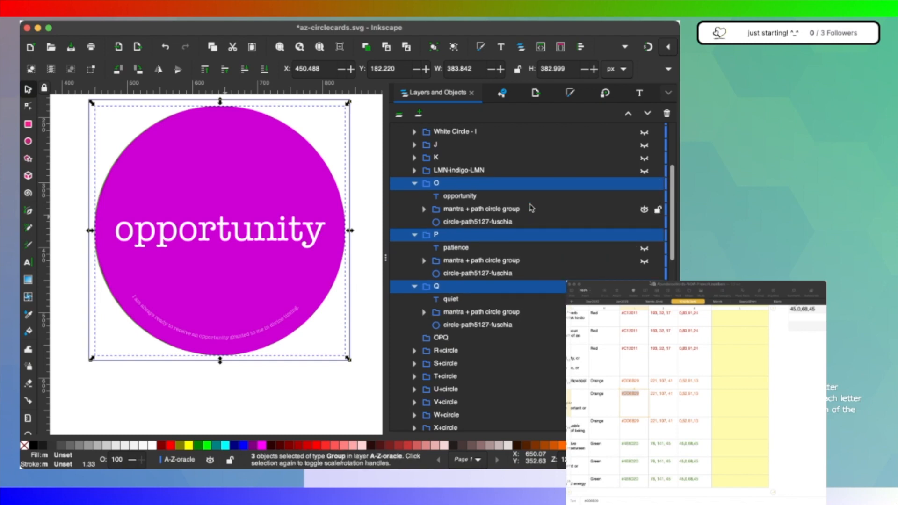
Step: Collapse the O, P and Q groups and delete the empty OPQ group
{"action": "left_click", "coordinate": [415, 184]}
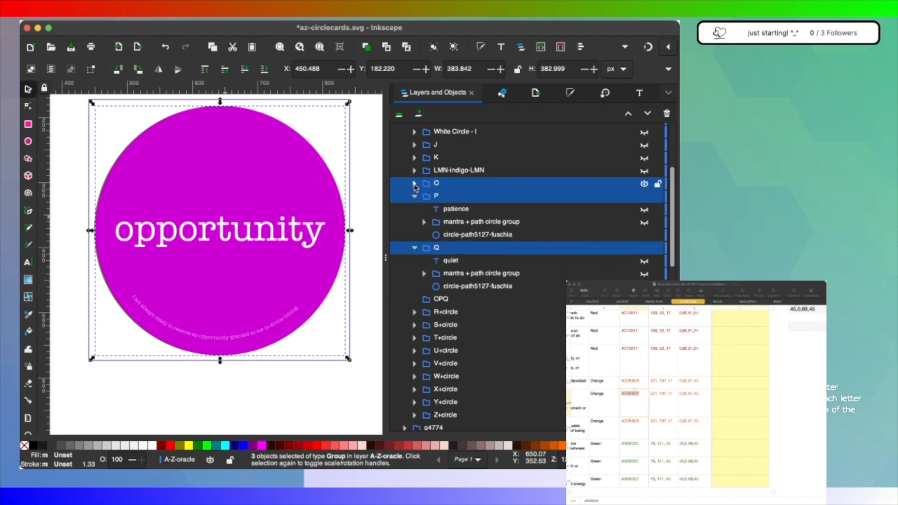
{"action": "left_click", "coordinate": [415, 196]}
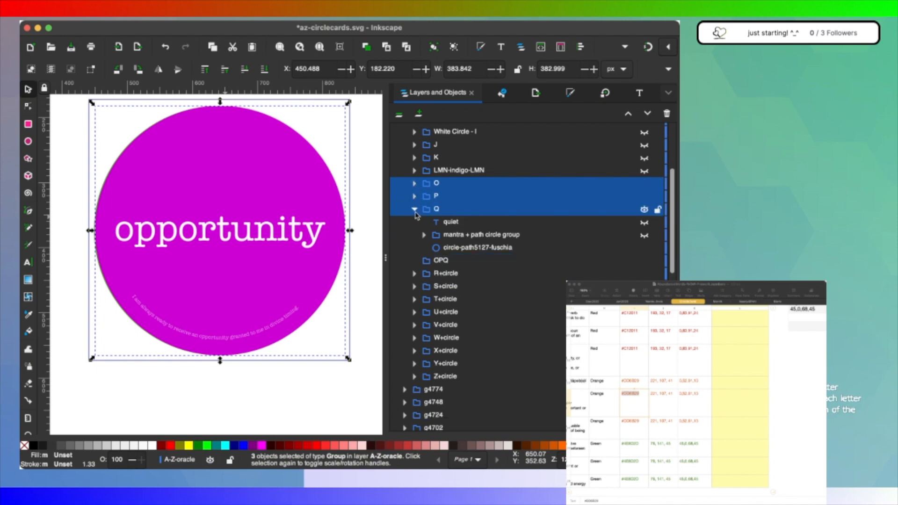
{"action": "left_click", "coordinate": [415, 211]}
{"action": "left_click", "coordinate": [443, 222]}
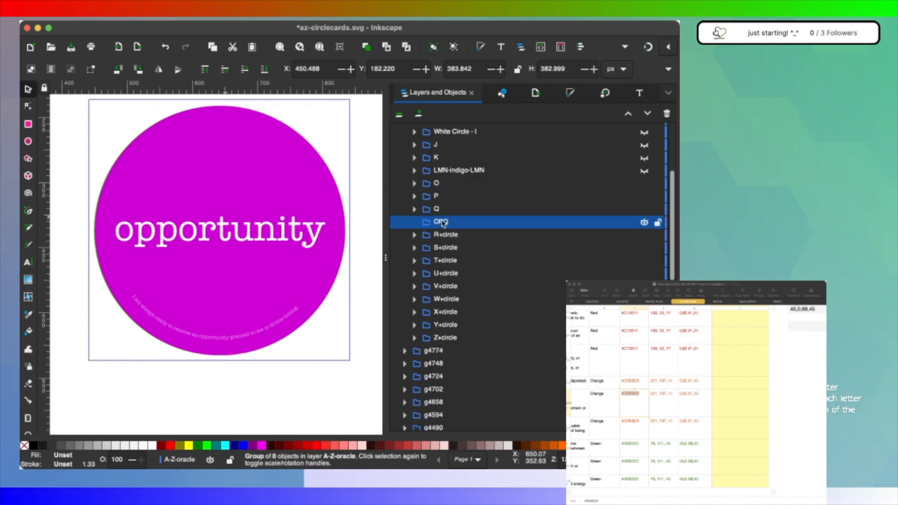
{"action": "key", "text": "Delete"}
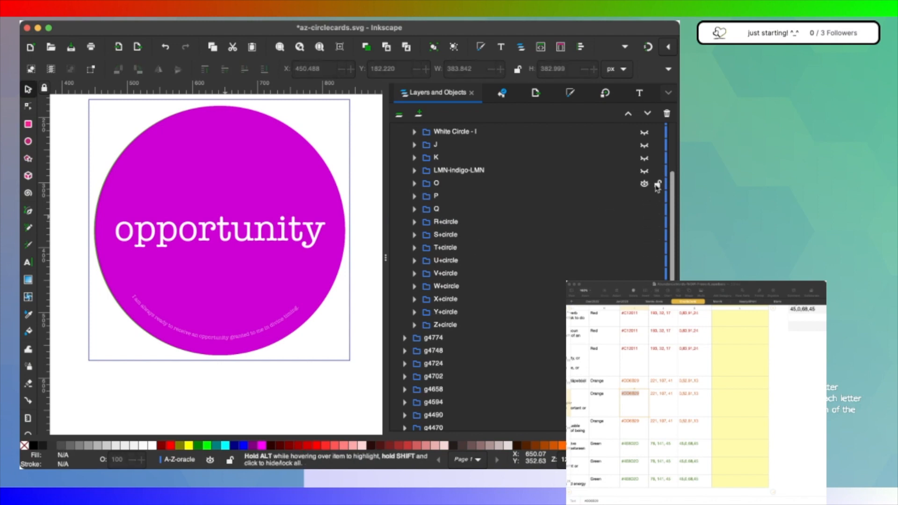
Step: Unhide the patience and quiet texts and their mantra + path circle groups inside groups P and Q
{"action": "left_click", "coordinate": [645, 184]}
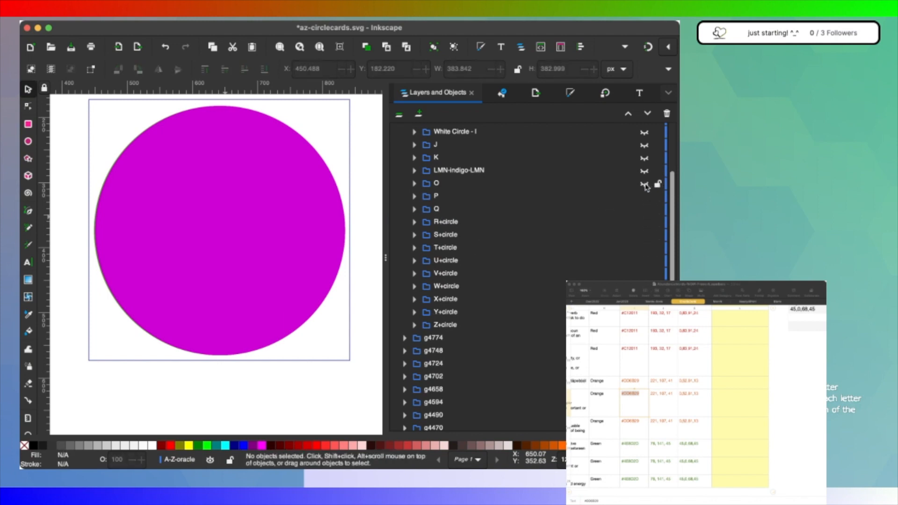
{"action": "left_click", "coordinate": [645, 184]}
{"action": "left_click", "coordinate": [415, 209]}
{"action": "left_click", "coordinate": [415, 197]}
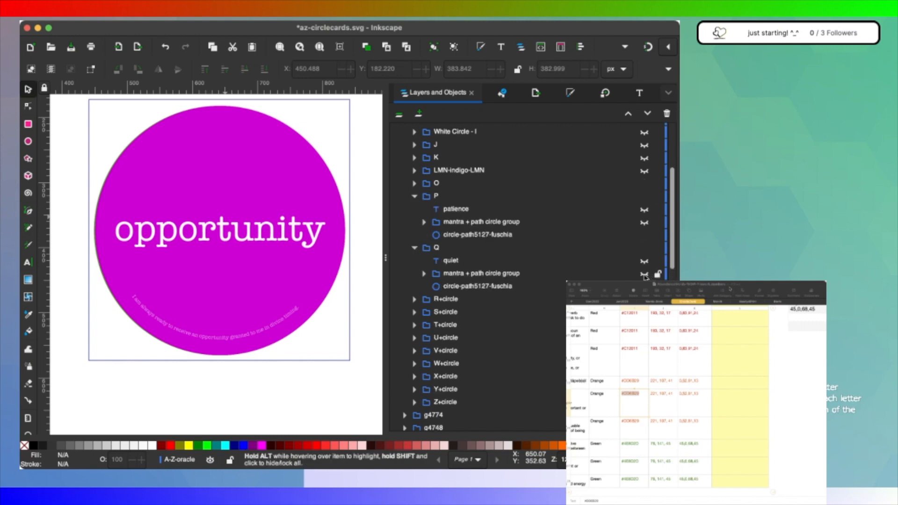
{"action": "left_click", "coordinate": [645, 224]}
{"action": "left_click", "coordinate": [645, 211]}
Step: Check the patience and quiet cards by temporarily hiding groups O and P, and show both groups again
{"action": "left_click", "coordinate": [645, 184]}
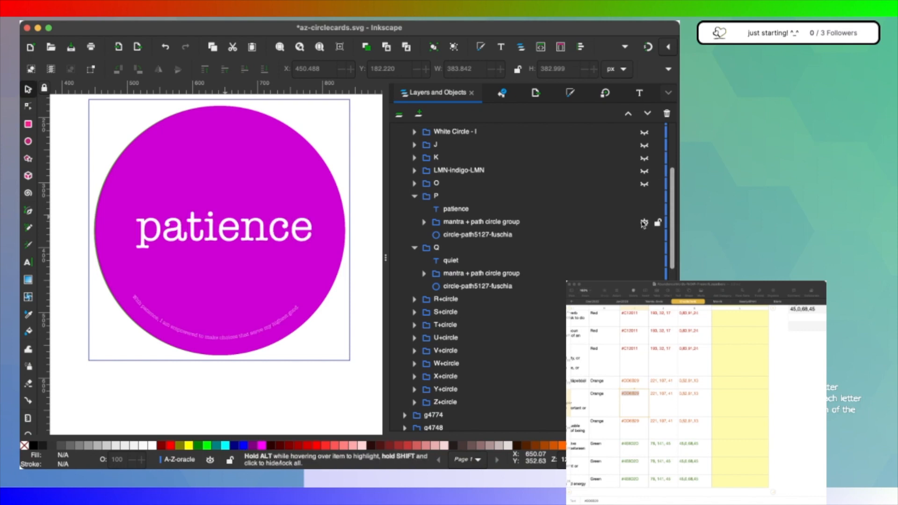
{"action": "left_click", "coordinate": [644, 215]}
{"action": "left_click", "coordinate": [644, 215]}
{"action": "left_click", "coordinate": [645, 197]}
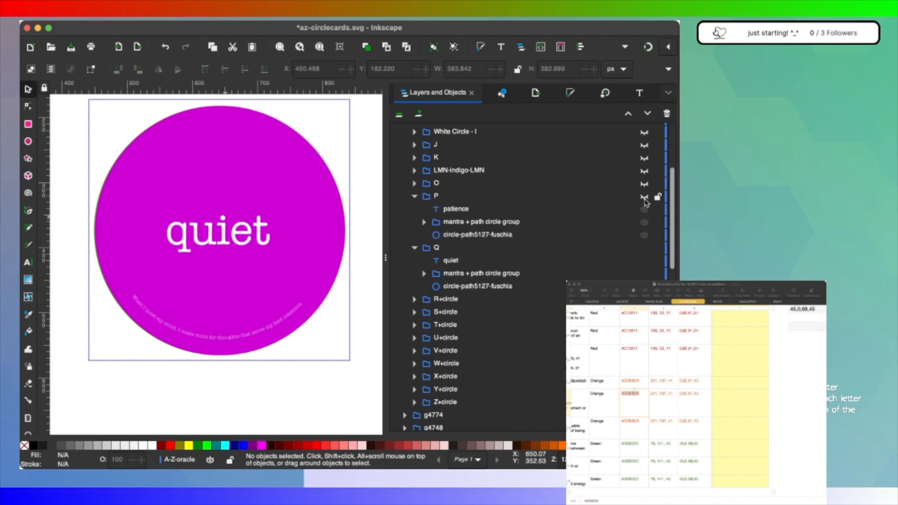
{"action": "left_click", "coordinate": [645, 198]}
{"action": "left_click", "coordinate": [645, 184]}
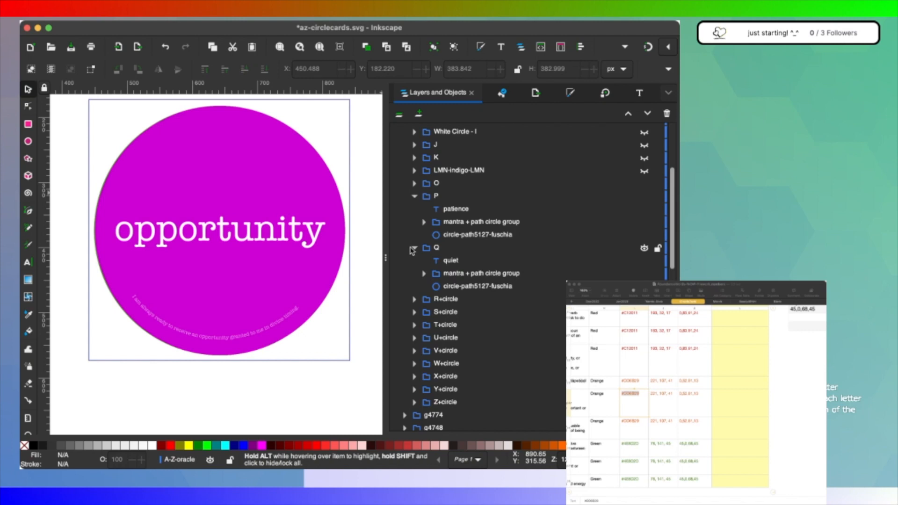
Step: Compare the CMYK fill of the fuschia circle in group Q with the Fuchsia color values in the spreadsheet
{"action": "left_click", "coordinate": [500, 291]}
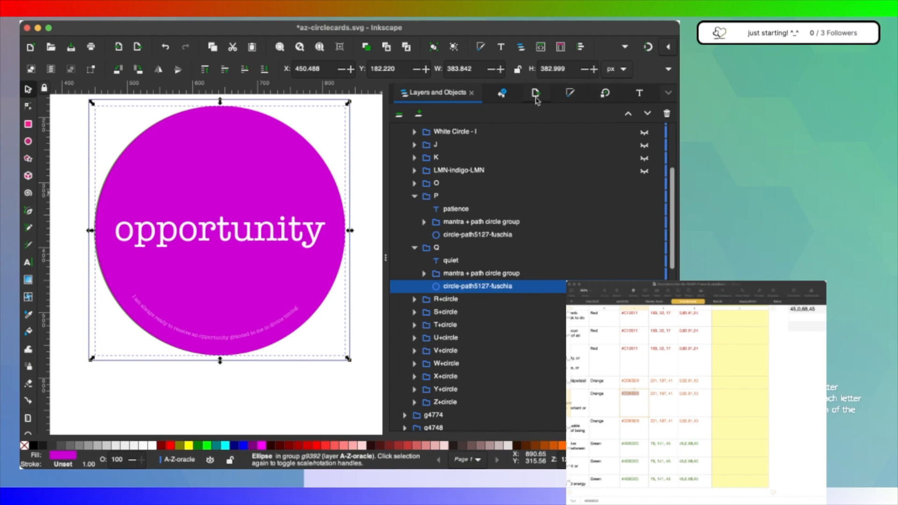
{"action": "left_click", "coordinate": [570, 93]}
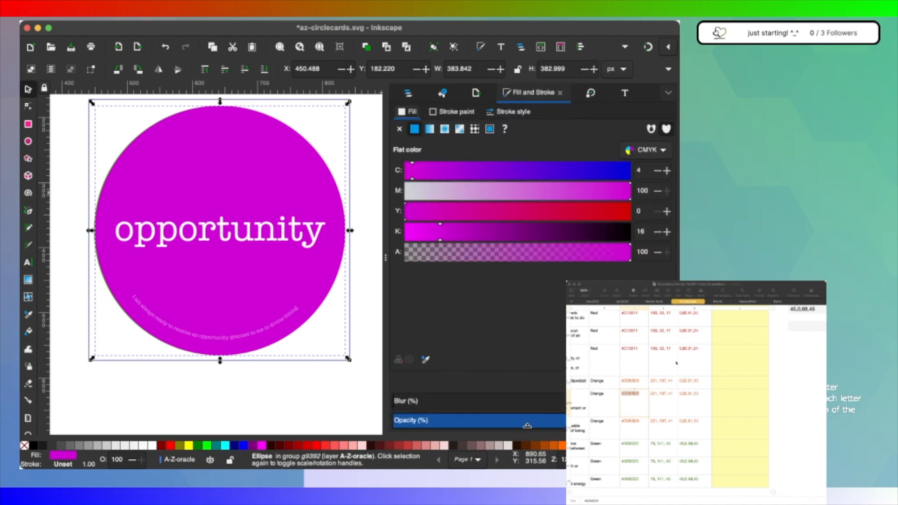
{"action": "scroll", "coordinate": [668, 404], "scroll_direction": "up", "scroll_amount": 2}
{"action": "scroll", "coordinate": [668, 404], "scroll_direction": "up", "scroll_amount": 3}
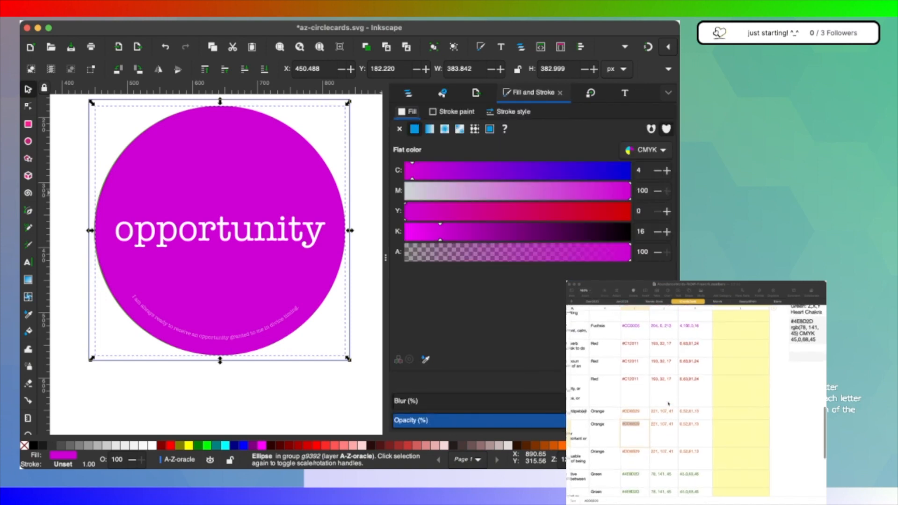
{"action": "scroll", "coordinate": [668, 403], "scroll_direction": "up", "scroll_amount": 4}
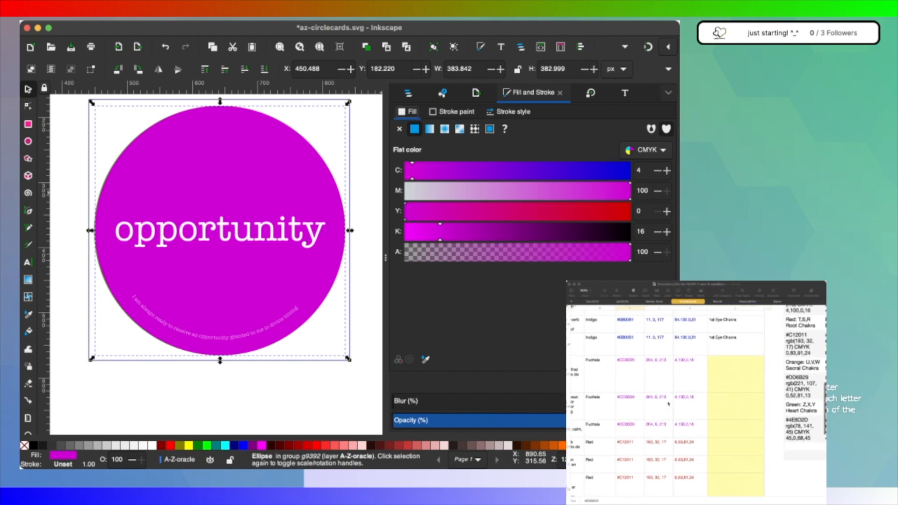
{"action": "scroll", "coordinate": [668, 403], "scroll_direction": "down", "scroll_amount": 2}
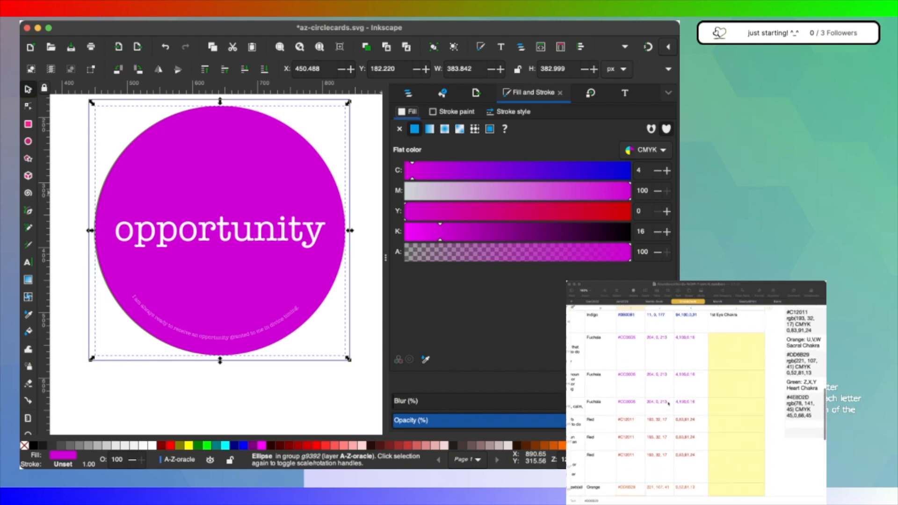
{"action": "left_click", "coordinate": [624, 402]}
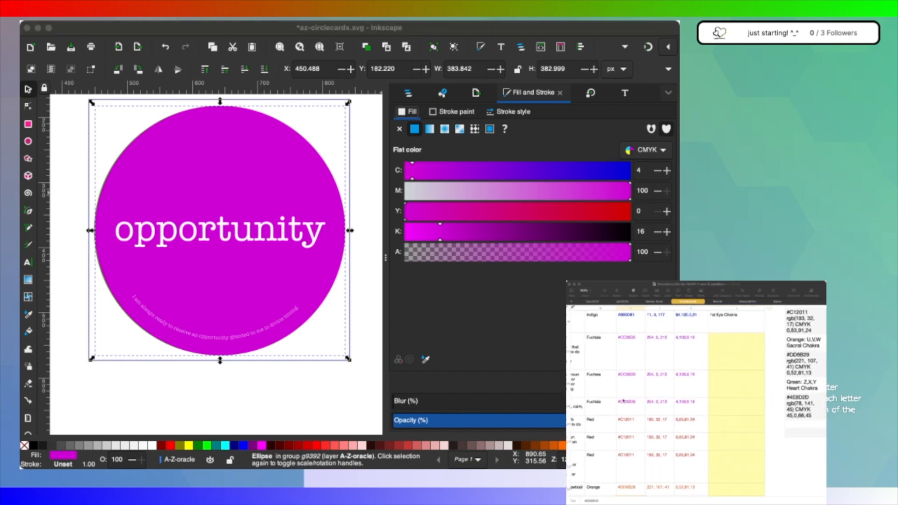
{"action": "left_click", "coordinate": [558, 136]}
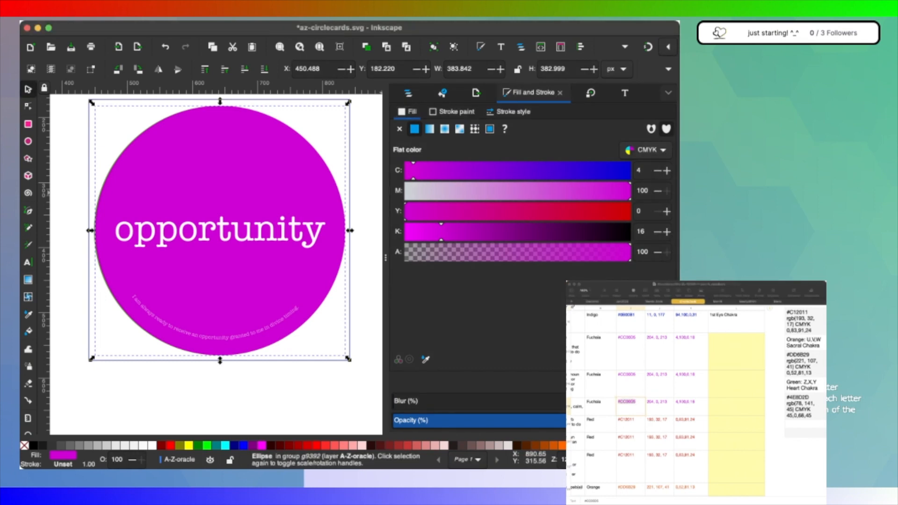
{"action": "left_click", "coordinate": [694, 389]}
{"action": "left_click", "coordinate": [565, 134]}
Step: Inspect the fill color of the fuschia circle in group P and recheck the one in group Q
{"action": "left_click", "coordinate": [412, 95]}
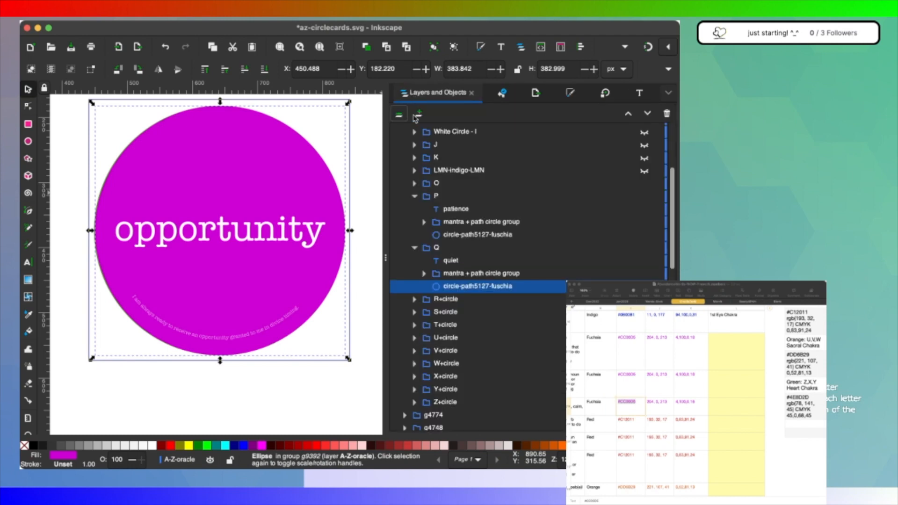
{"action": "left_click", "coordinate": [468, 235]}
{"action": "left_click", "coordinate": [570, 93]}
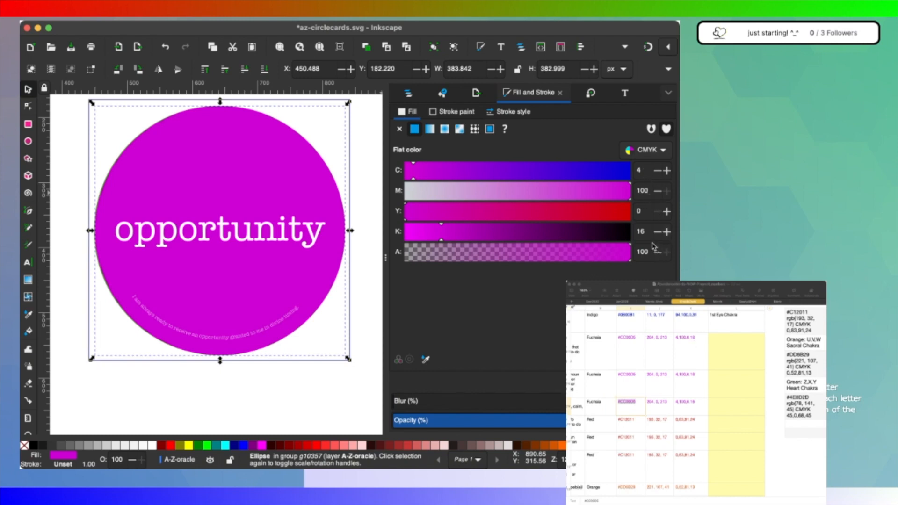
{"action": "left_click", "coordinate": [408, 93]}
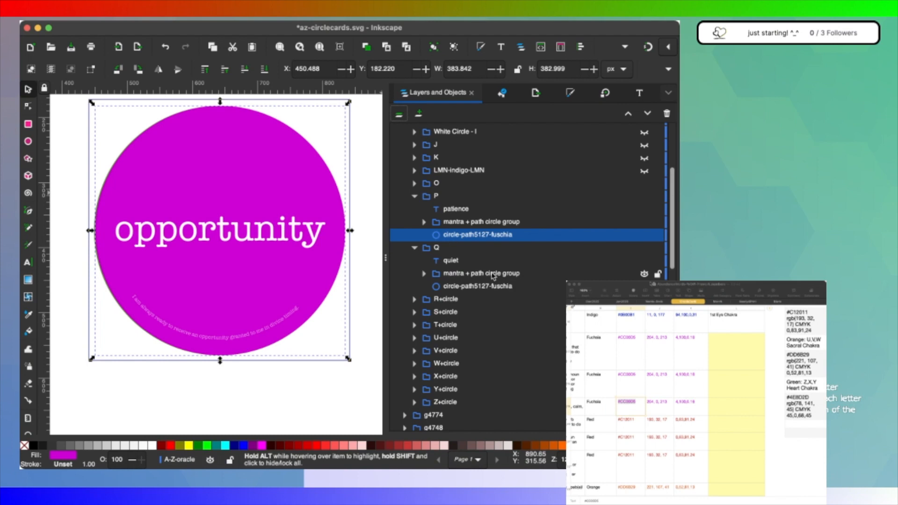
{"action": "left_click", "coordinate": [480, 286]}
{"action": "left_click", "coordinate": [569, 97]}
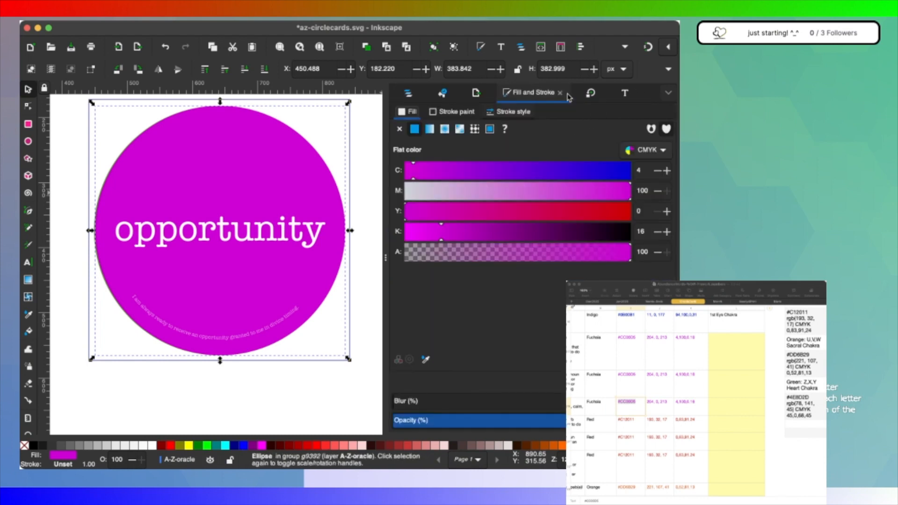
{"action": "left_click", "coordinate": [410, 95]}
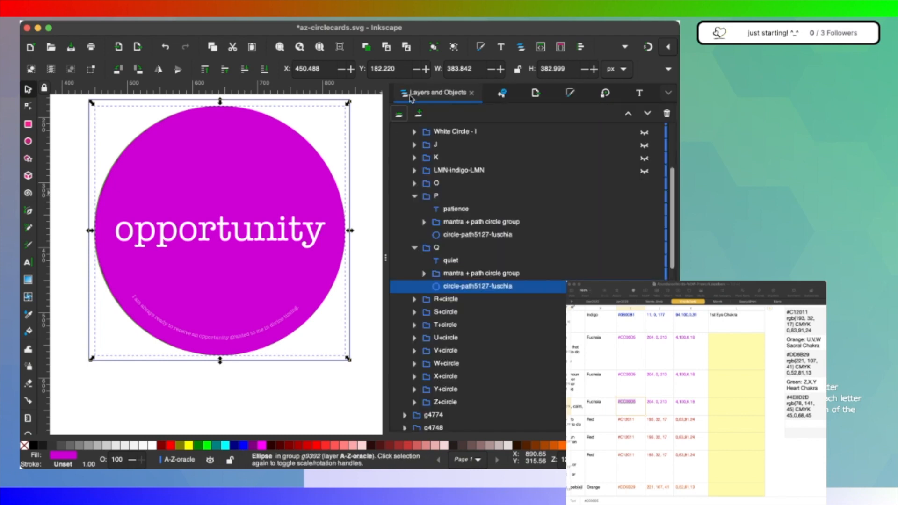
Step: Expand group O and inspect the CMYK fill of its fuschia circle
{"action": "left_click", "coordinate": [519, 235]}
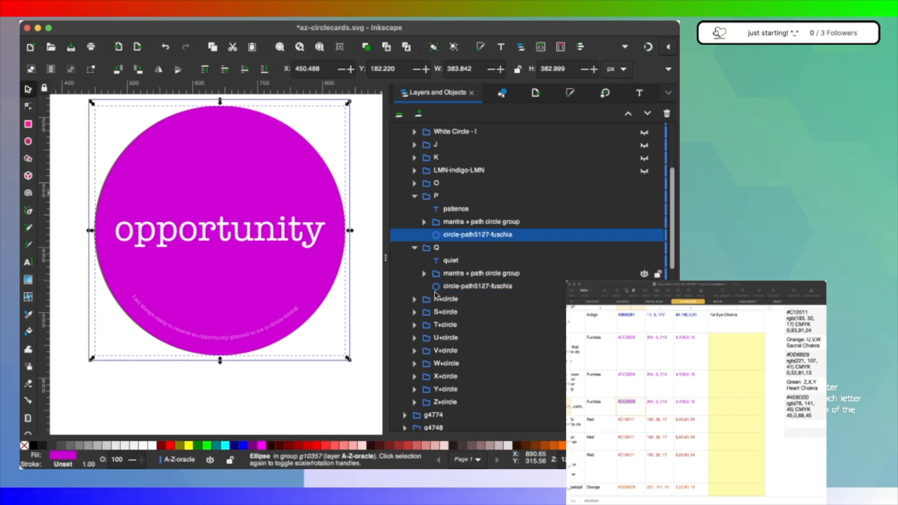
{"action": "left_click", "coordinate": [414, 183]}
{"action": "left_click", "coordinate": [499, 223]}
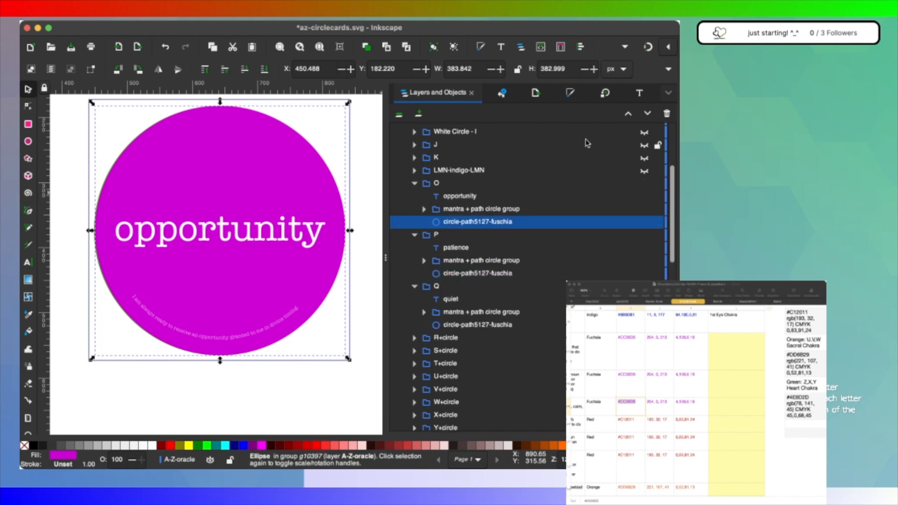
{"action": "left_click", "coordinate": [569, 94]}
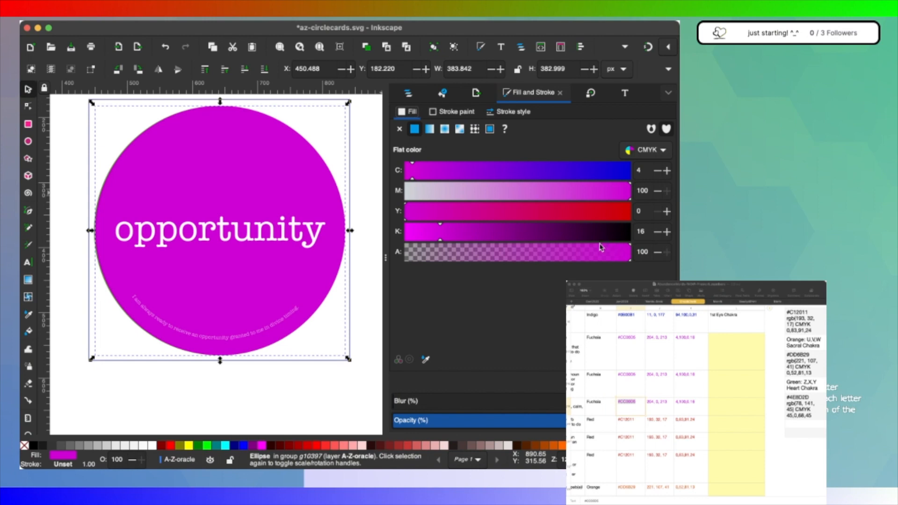
Step: Look up the Crown Chakra Fuchsia color codes for Q, P and O in the spreadsheet's color notes
{"action": "scroll", "coordinate": [747, 390], "scroll_direction": "right", "scroll_amount": 2}
{"action": "scroll", "coordinate": [748, 390], "scroll_direction": "right", "scroll_amount": 5}
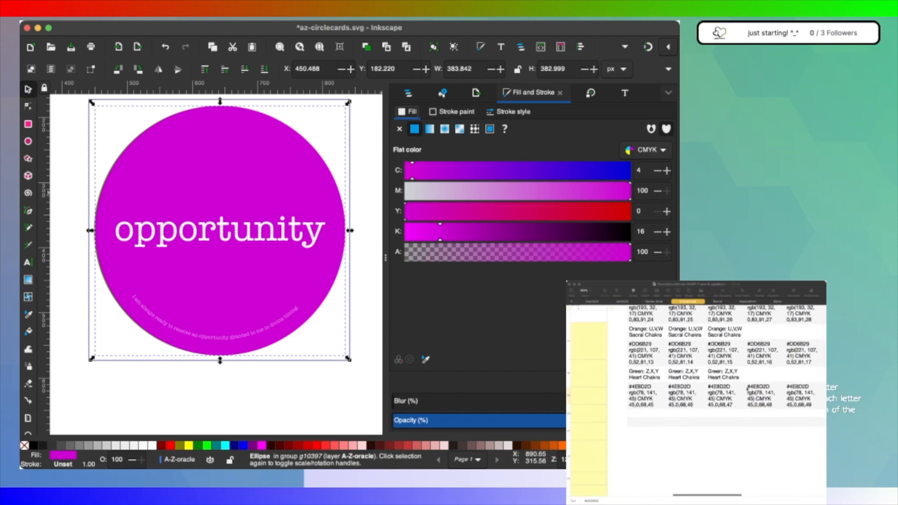
{"action": "scroll", "coordinate": [747, 390], "scroll_direction": "up", "scroll_amount": 5}
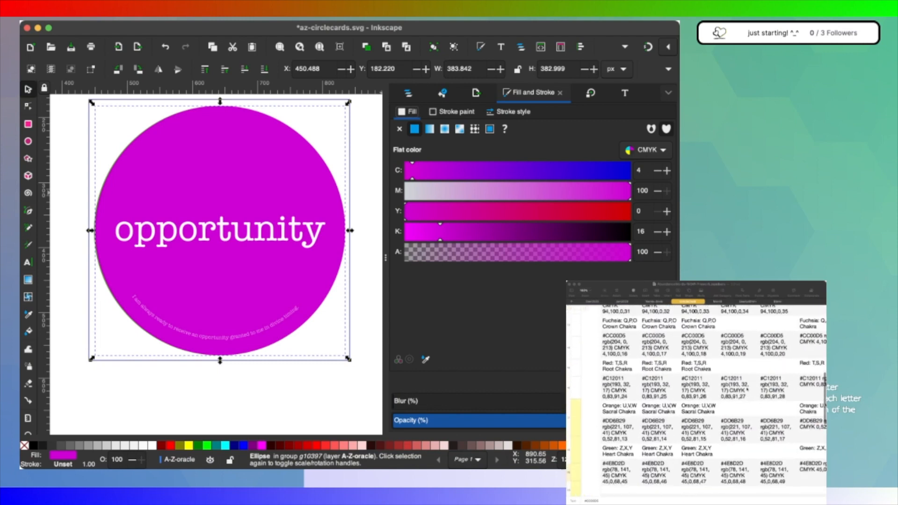
{"action": "scroll", "coordinate": [747, 388], "scroll_direction": "down", "scroll_amount": 3}
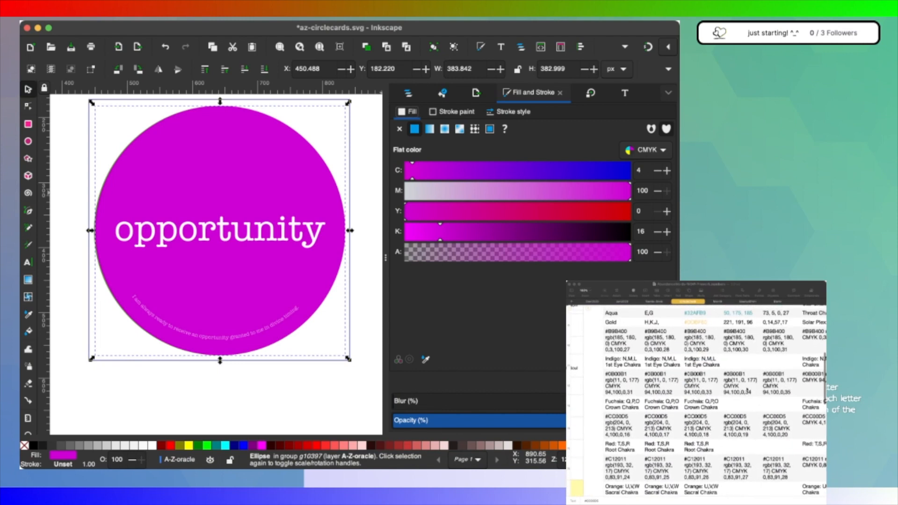
{"action": "scroll", "coordinate": [747, 388], "scroll_direction": "down", "scroll_amount": 1}
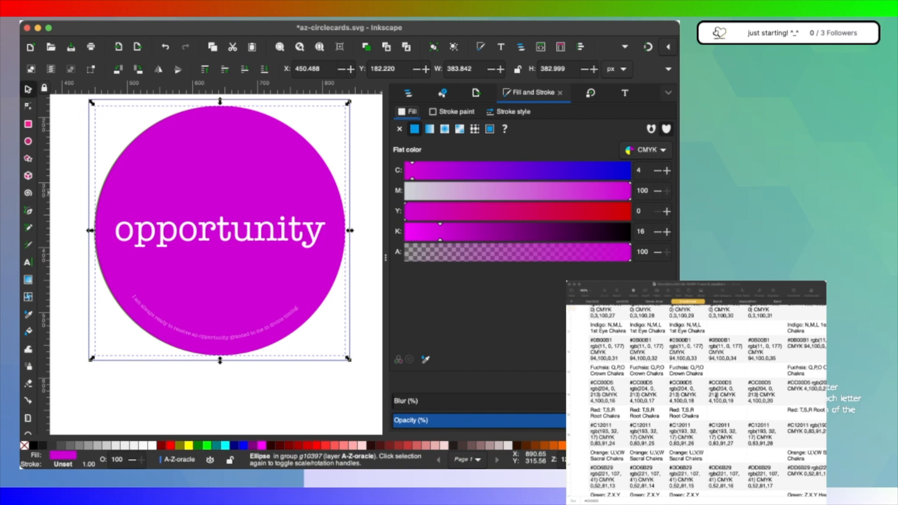
{"action": "left_click", "coordinate": [674, 405]}
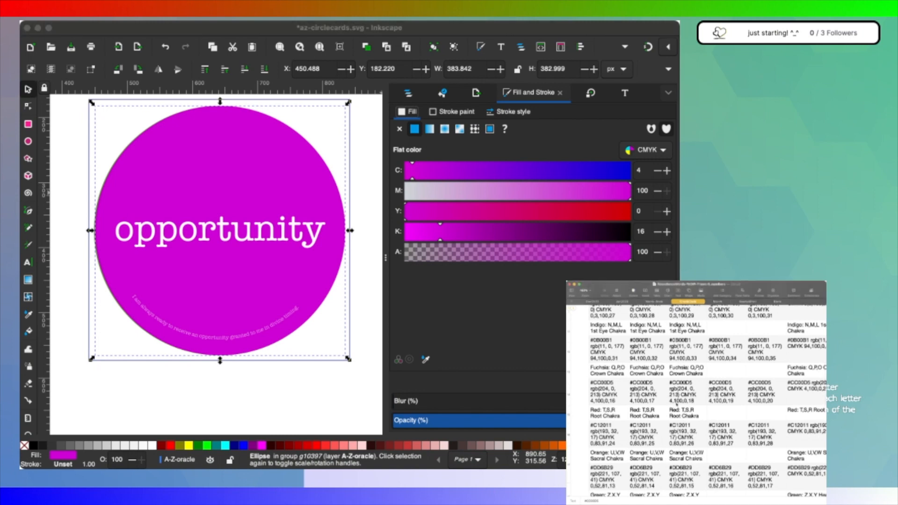
{"action": "left_click", "coordinate": [626, 403]}
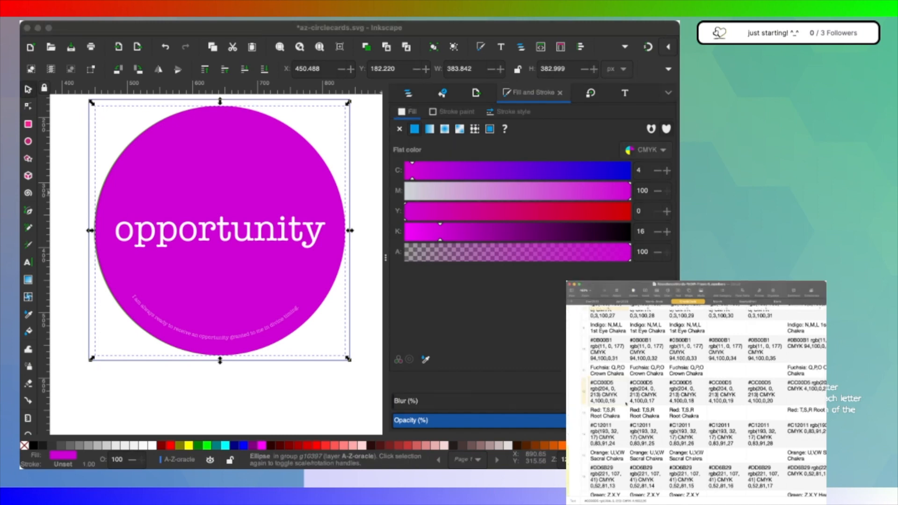
Step: Correct the last CMYK value to 16 in the Fuchsia color-note cells so each one reads 4,100,0,16
{"action": "left_click", "coordinate": [654, 402]}
{"action": "left_click", "coordinate": [692, 401]}
{"action": "left_click", "coordinate": [727, 401]}
{"action": "left_click", "coordinate": [768, 401]}
{"action": "type", "text": "6"}
{"action": "key", "text": "Return"}
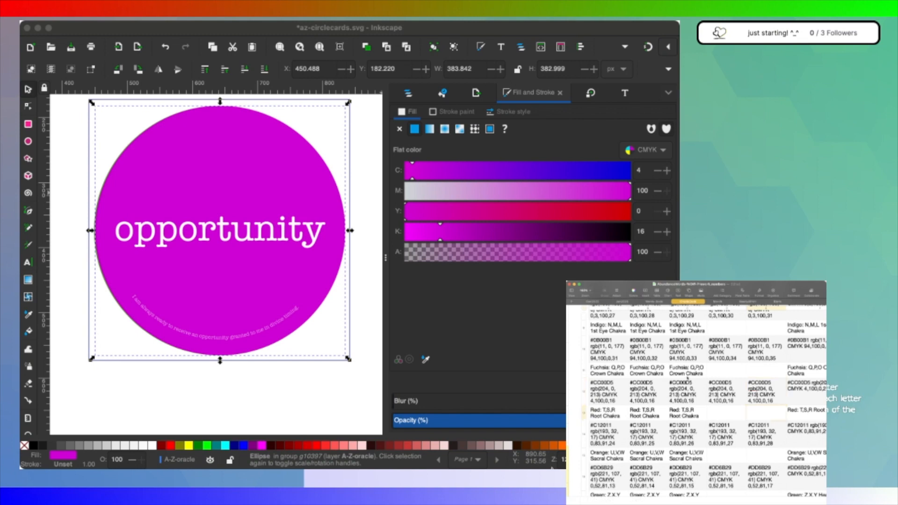
Step: Look up the Indigo and Fuchsia rows with their hex, RGB and CMYK codes in the spreadsheet's color table
{"action": "scroll", "coordinate": [654, 392], "scroll_direction": "down", "scroll_amount": 1}
{"action": "scroll", "coordinate": [655, 392], "scroll_direction": "left", "scroll_amount": 1}
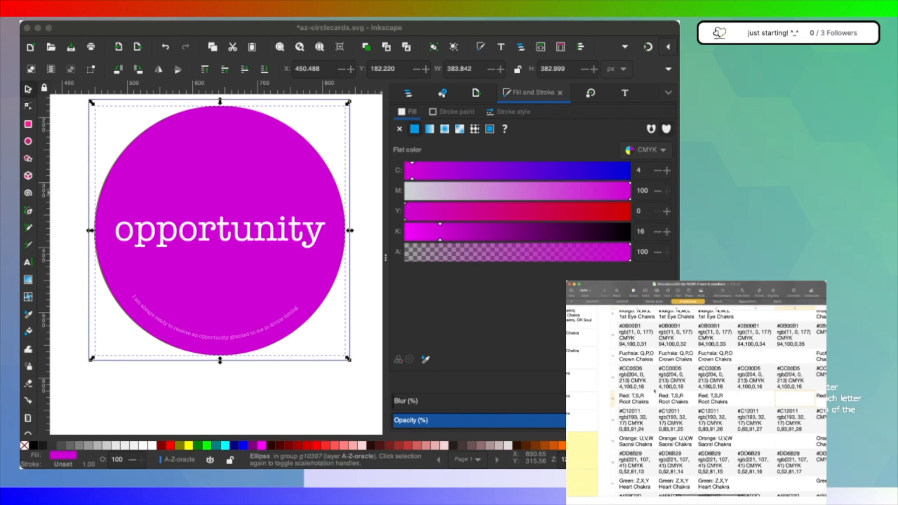
{"action": "scroll", "coordinate": [654, 391], "scroll_direction": "down", "scroll_amount": 2}
{"action": "scroll", "coordinate": [655, 391], "scroll_direction": "left", "scroll_amount": 5}
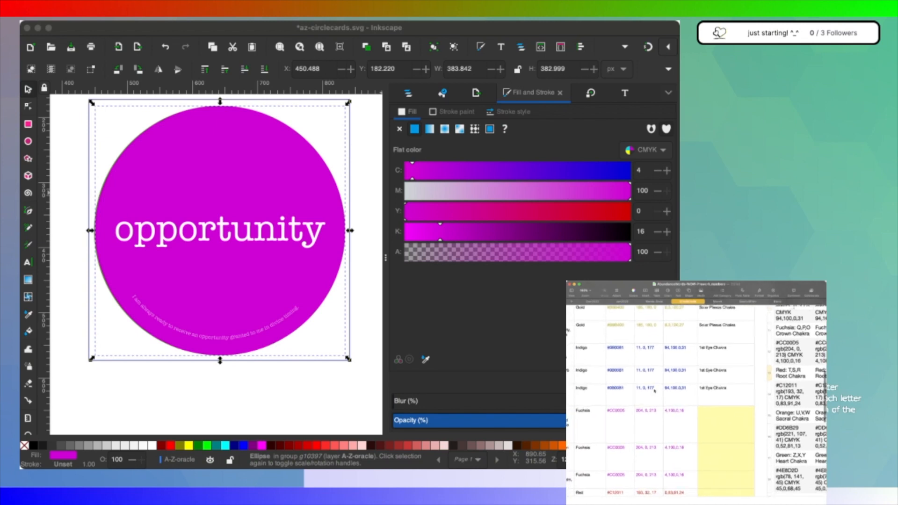
{"action": "scroll", "coordinate": [655, 391], "scroll_direction": "down", "scroll_amount": 10}
{"action": "scroll", "coordinate": [655, 392], "scroll_direction": "left", "scroll_amount": 1}
{"action": "scroll", "coordinate": [655, 391], "scroll_direction": "up", "scroll_amount": 9}
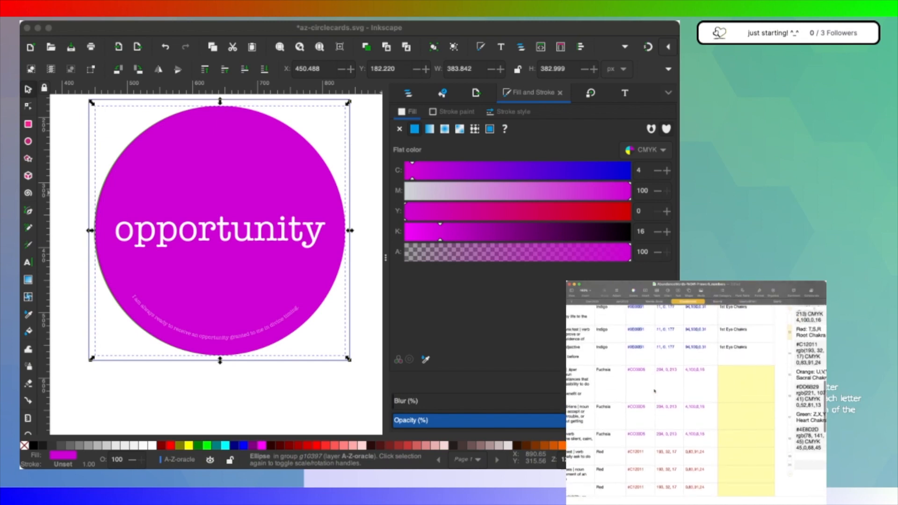
Step: Switch back to Inkscape and collapse groups O, P and Q in the A-Z-oracle layer
{"action": "left_click", "coordinate": [547, 151]}
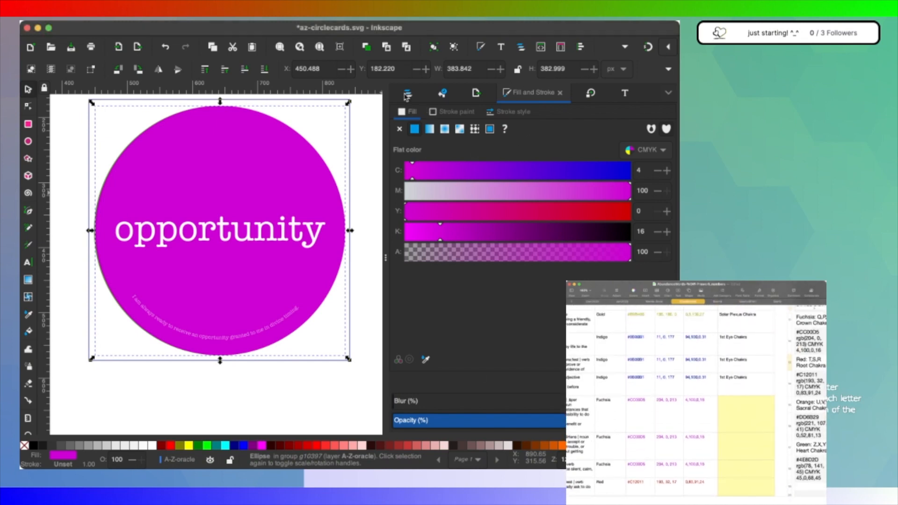
{"action": "left_click", "coordinate": [408, 95]}
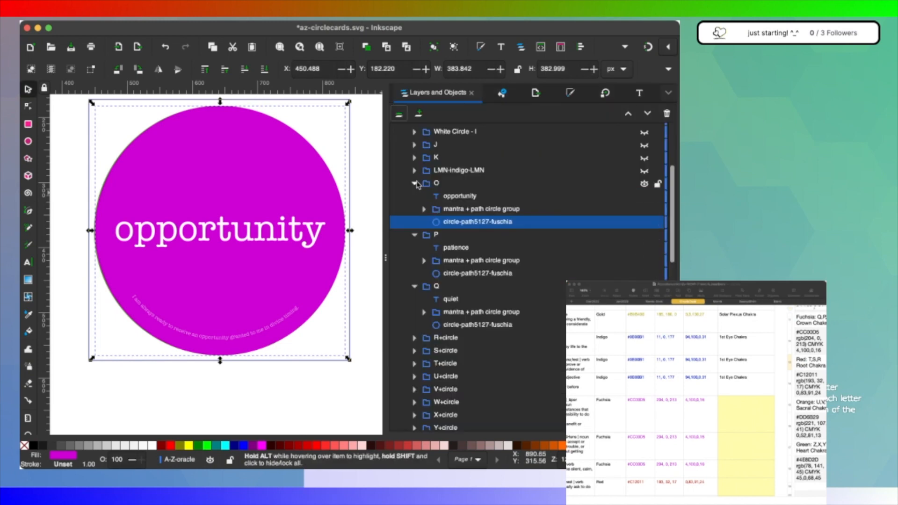
{"action": "left_click", "coordinate": [414, 183]}
{"action": "left_click", "coordinate": [414, 196]}
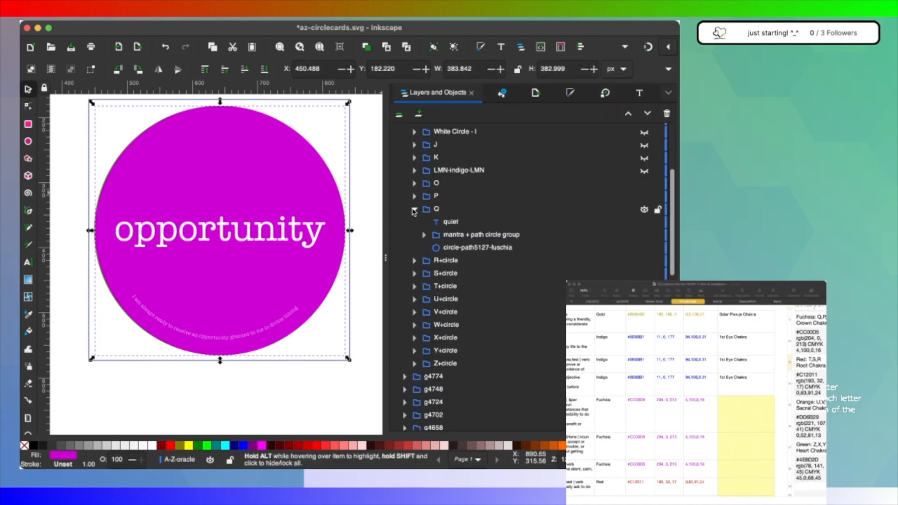
{"action": "left_click", "coordinate": [415, 209]}
Step: Fill the indigo circle in group LMN-indigo-LMN with the Indigo hex color #0B00B1 copied from the spreadsheet
{"action": "scroll", "coordinate": [445, 206], "scroll_direction": "up", "scroll_amount": 3}
{"action": "scroll", "coordinate": [444, 206], "scroll_direction": "up", "scroll_amount": 2}
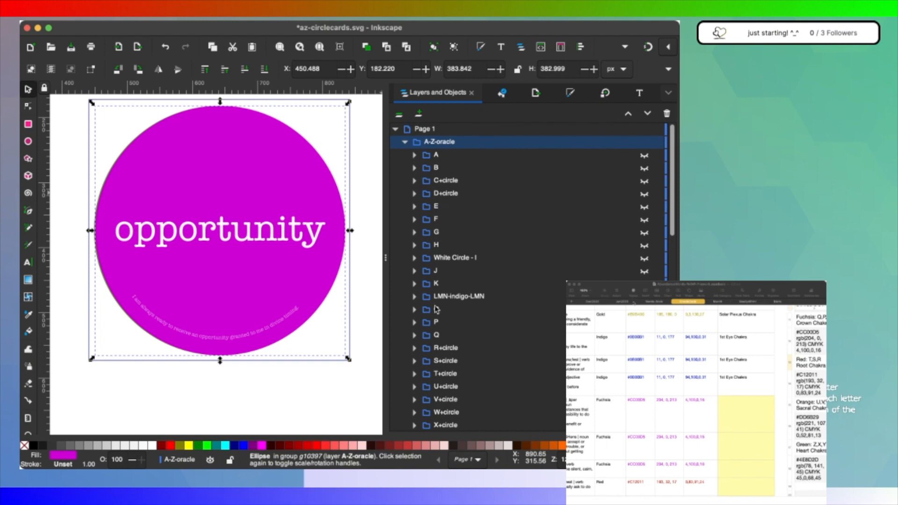
{"action": "left_click", "coordinate": [415, 296]}
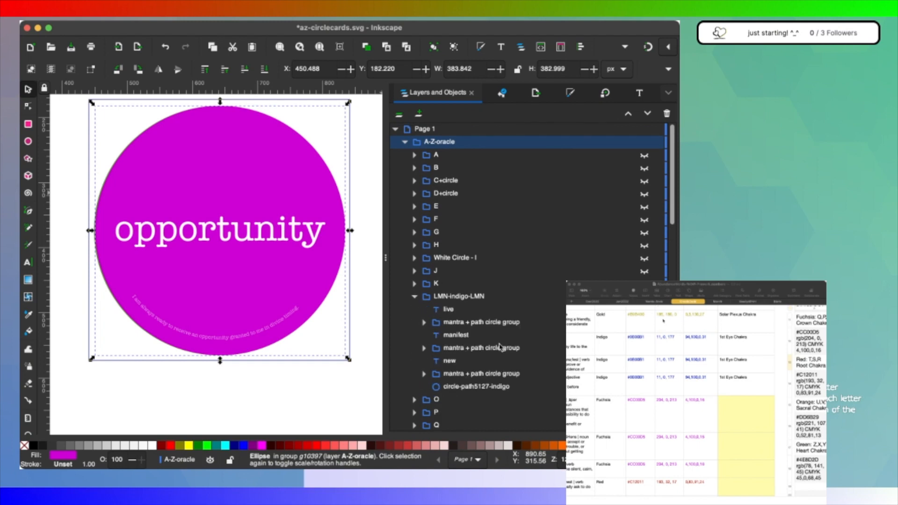
{"action": "left_click", "coordinate": [492, 387]}
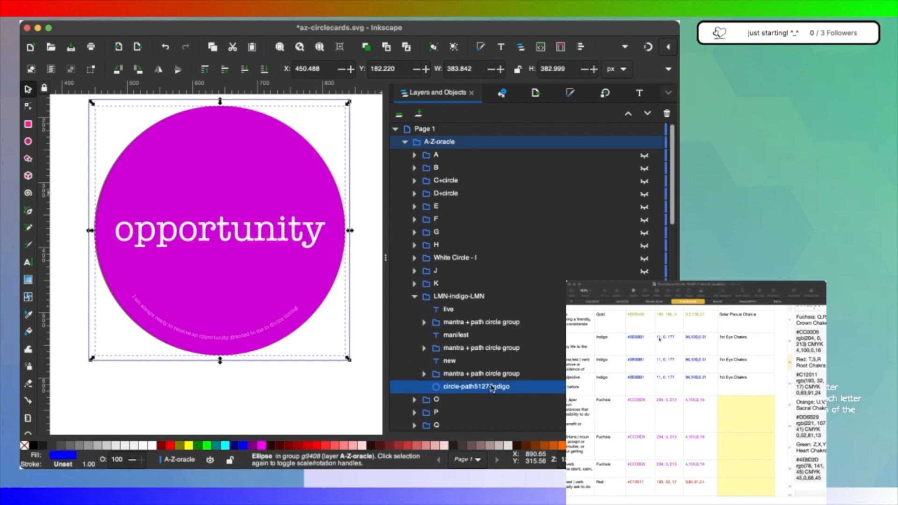
{"action": "left_click", "coordinate": [572, 93]}
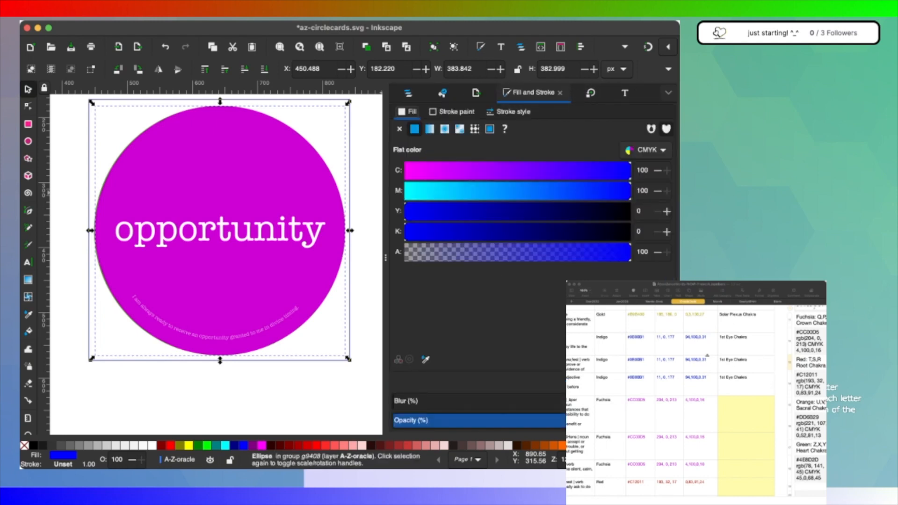
{"action": "left_click", "coordinate": [408, 94]}
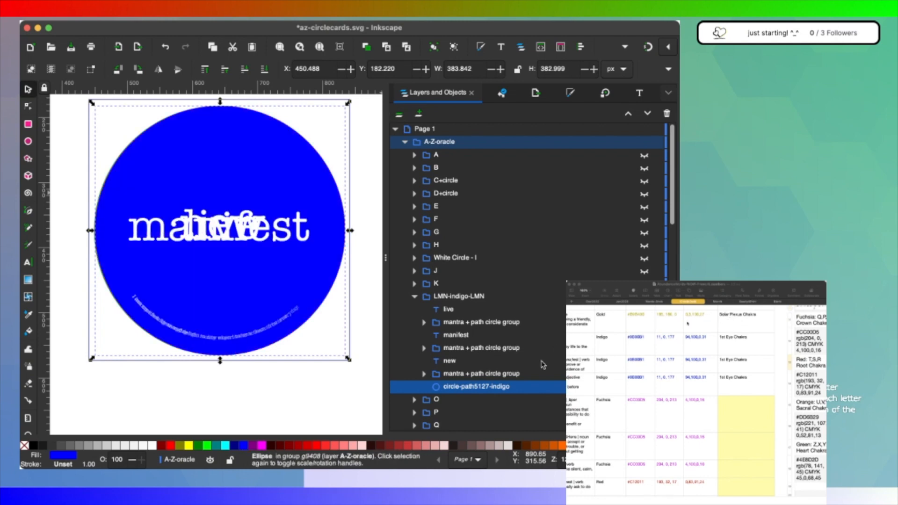
{"action": "left_click", "coordinate": [574, 95]}
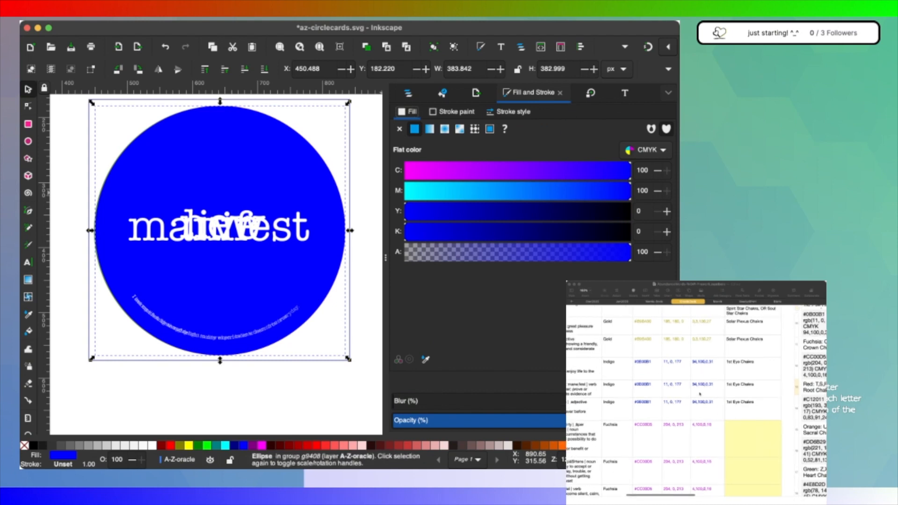
{"action": "left_click", "coordinate": [654, 402]}
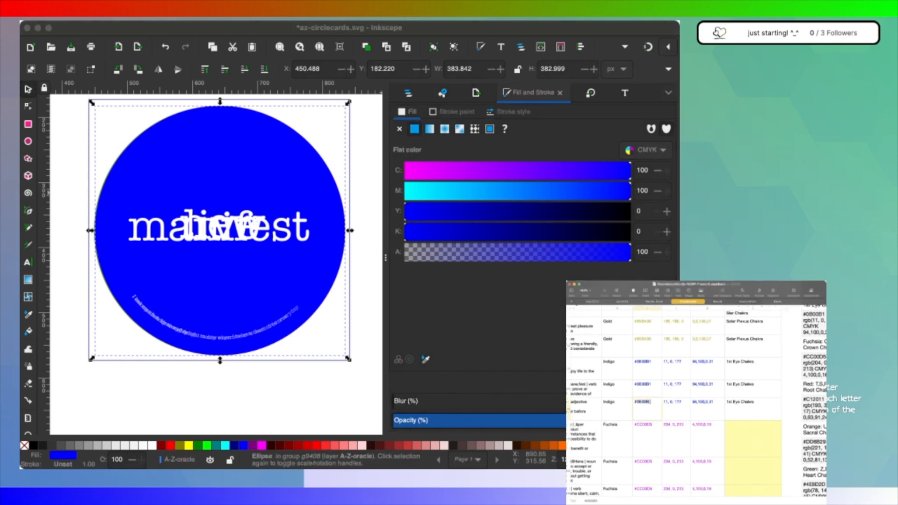
{"action": "left_click", "coordinate": [536, 264]}
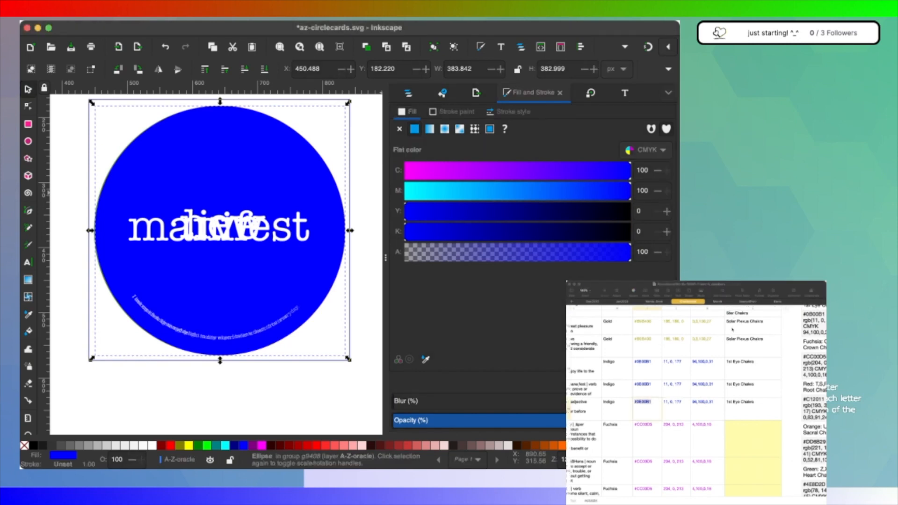
{"action": "key", "text": "super+v"}
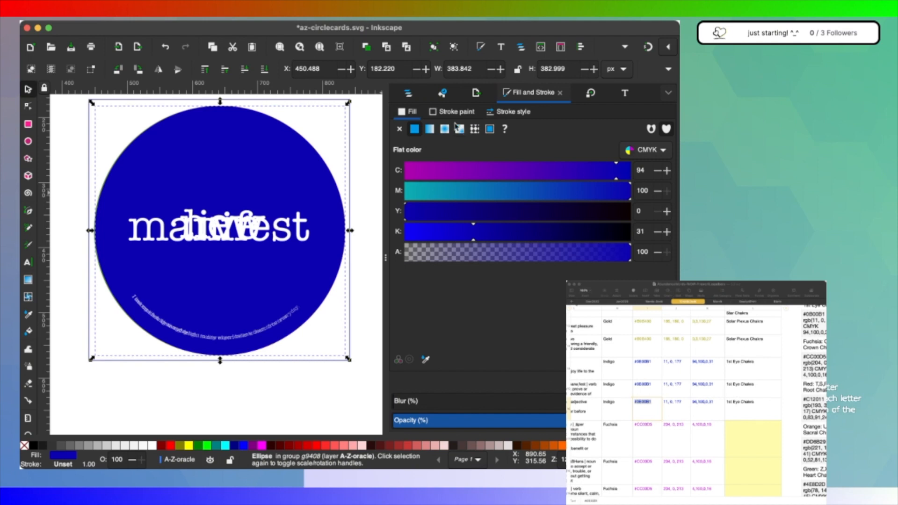
Step: Wrap the LMN-indigo-LMN group in a new parent group and duplicate it twice inside that parent
{"action": "left_click", "coordinate": [409, 95]}
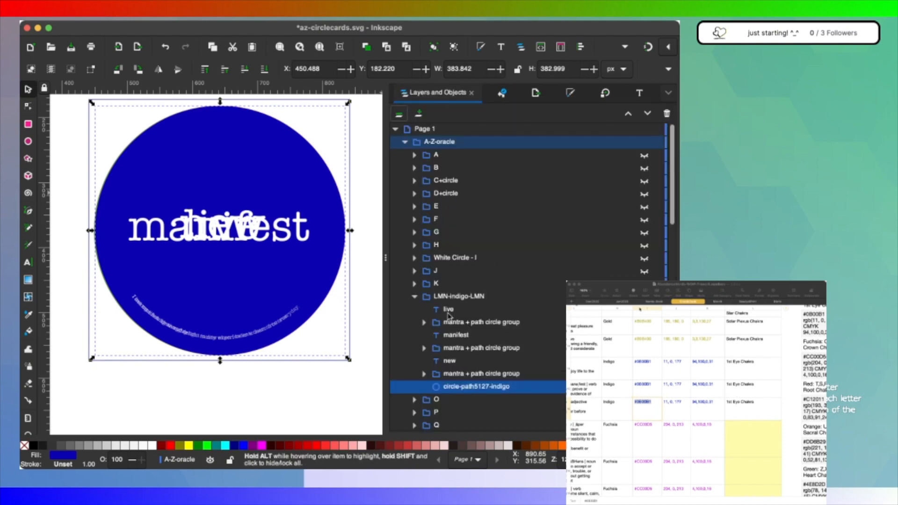
{"action": "left_click", "coordinate": [446, 299]}
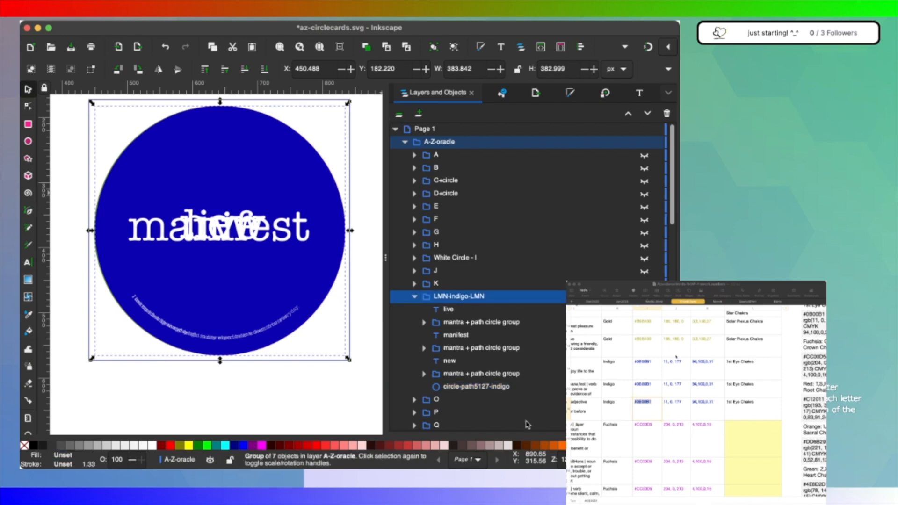
{"action": "key", "text": "ctrl+g"}
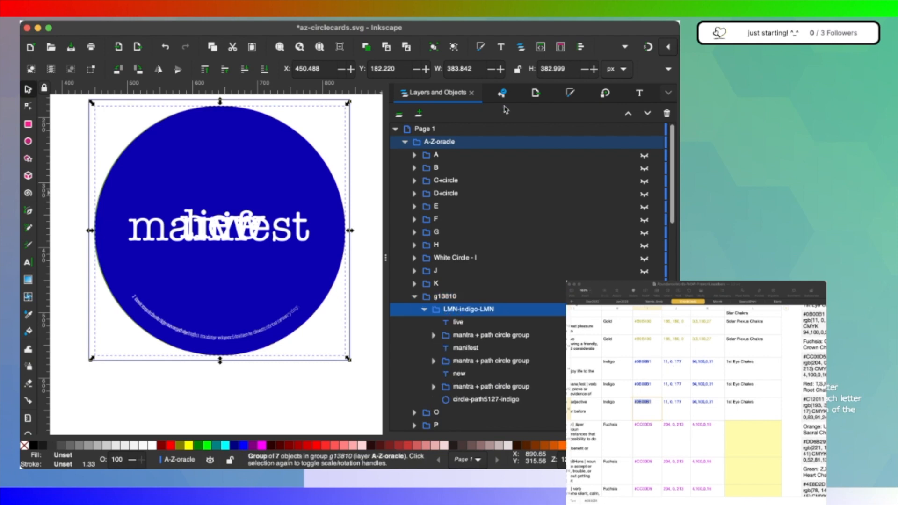
{"action": "key", "text": "ctrl+d"}
Step: Rename the first two LMN-indigo-LMN groups in the new parent group as L and M
{"action": "left_click", "coordinate": [482, 310]}
{"action": "type", "text": "L"}
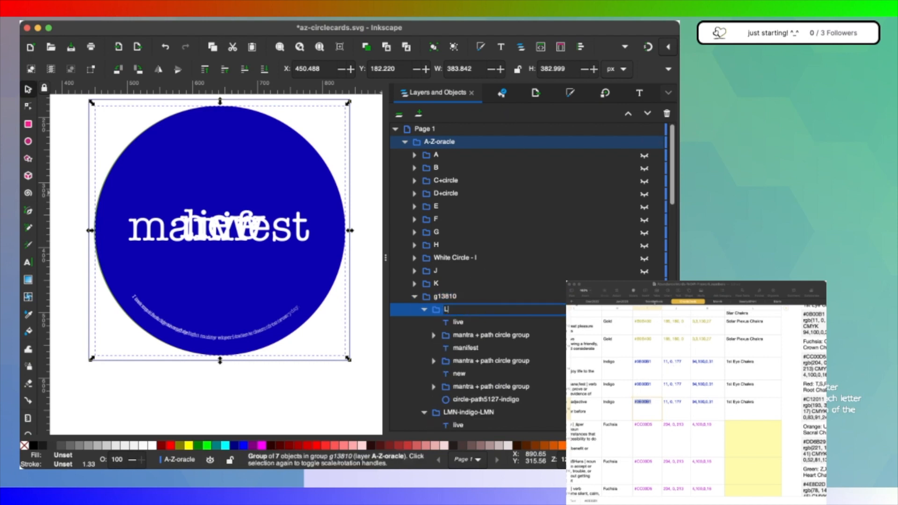
{"action": "key", "text": "Return"}
{"action": "scroll", "coordinate": [478, 358], "scroll_direction": "down", "scroll_amount": 3}
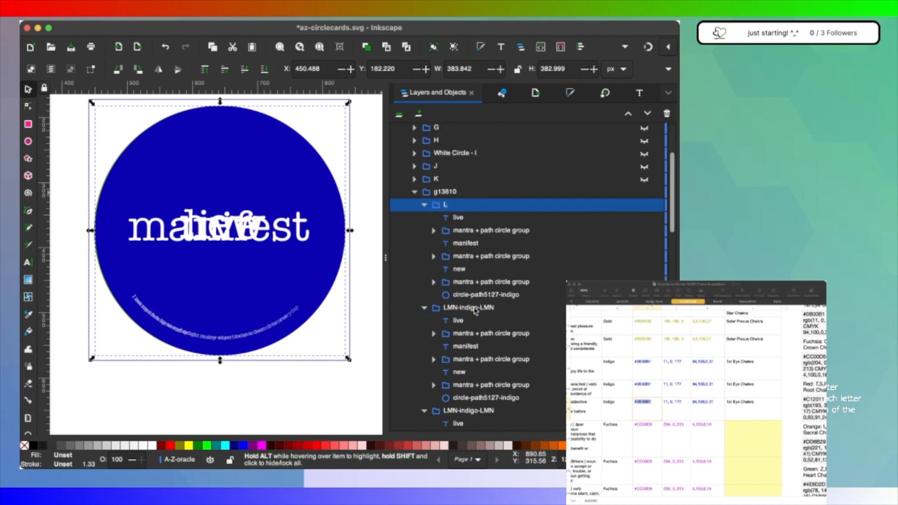
{"action": "left_click", "coordinate": [474, 308]}
{"action": "type", "text": "M"}
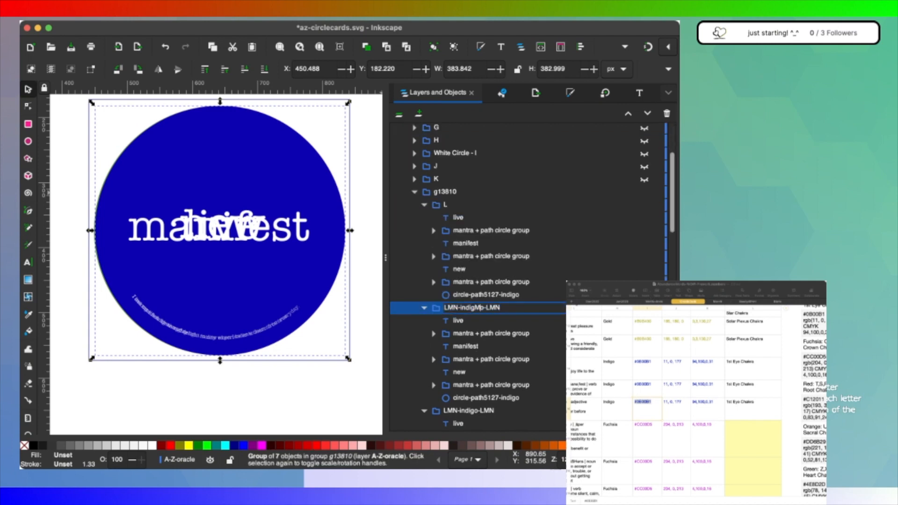
{"action": "key", "text": "ctrl+a"}
{"action": "type", "text": "M"}
{"action": "key", "text": "Return"}
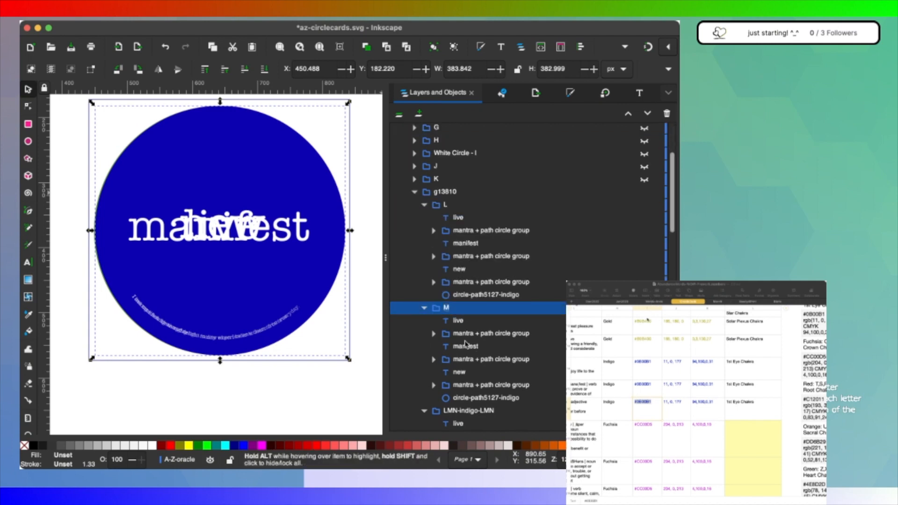
Step: Rename the remaining LMN-indigo-LMN group as N
{"action": "scroll", "coordinate": [481, 242], "scroll_direction": "down", "scroll_amount": 5}
{"action": "left_click", "coordinate": [481, 242]}
{"action": "double_click", "coordinate": [480, 242]}
{"action": "key", "text": "ctrl+a"}
{"action": "type", "text": "N"}
{"action": "key", "text": "Return"}
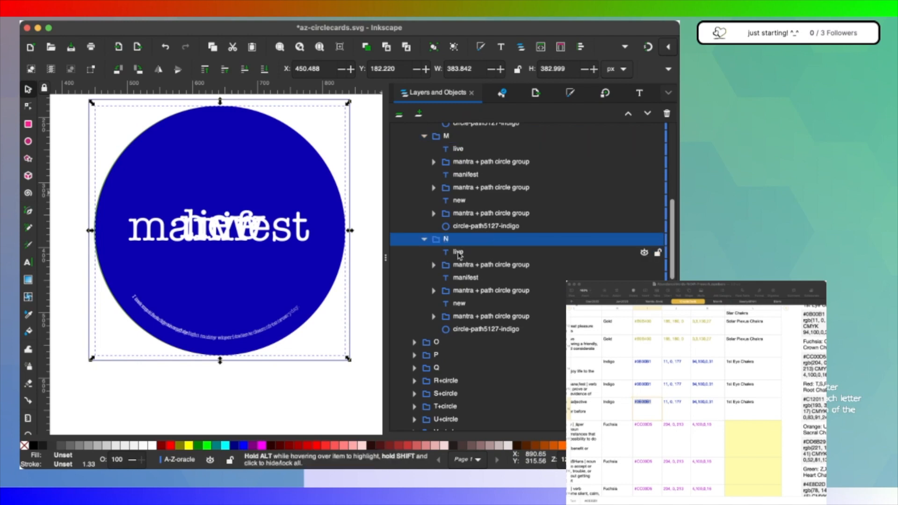
Step: Delete the live and manifest texts with their mantra + path circle groups from group N, and collapse it
{"action": "scroll", "coordinate": [459, 255], "scroll_direction": "up", "scroll_amount": 6}
{"action": "key", "text": "super+Tab"}
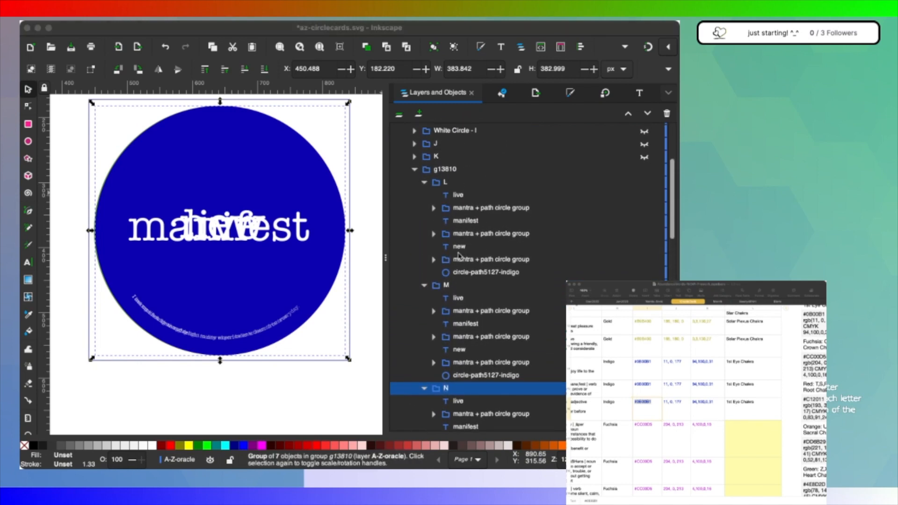
{"action": "key", "text": "super+Tab"}
{"action": "scroll", "coordinate": [461, 262], "scroll_direction": "down", "scroll_amount": 5}
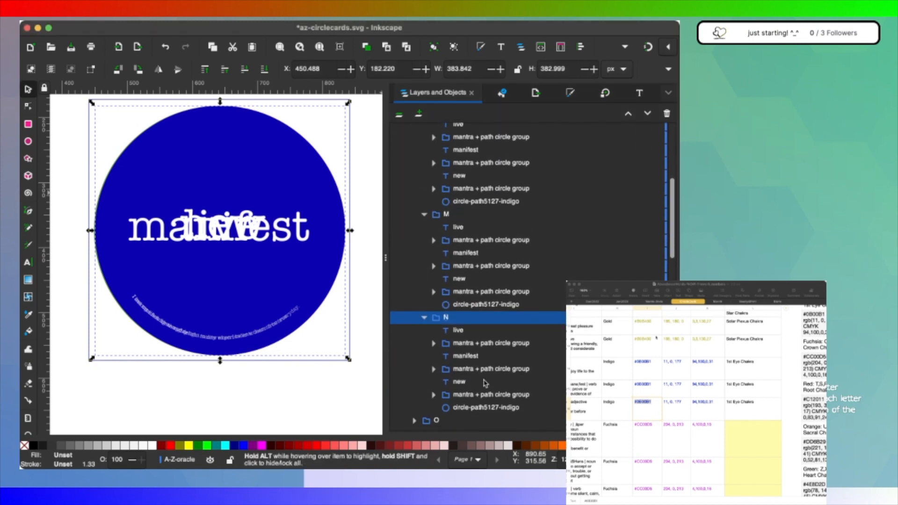
{"action": "left_click", "coordinate": [466, 308]}
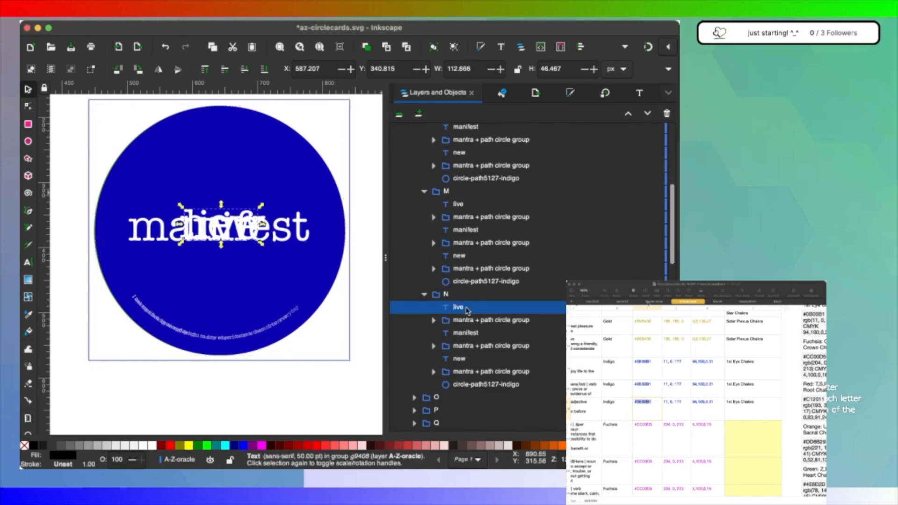
{"action": "left_click", "coordinate": [481, 350], "text": "shift"}
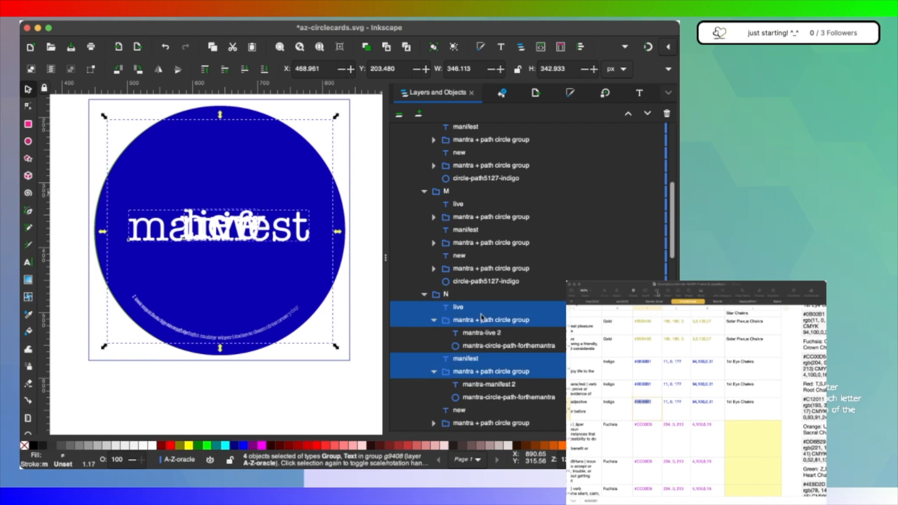
{"action": "key", "text": "Delete"}
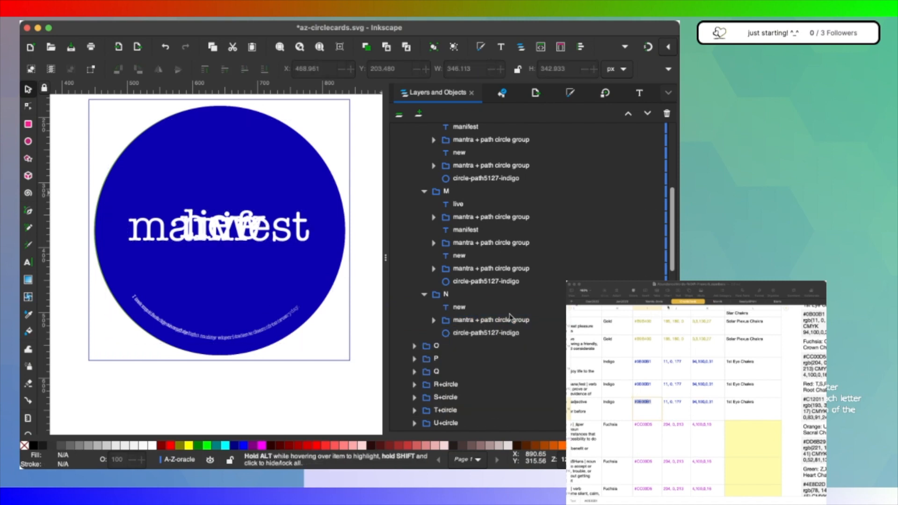
{"action": "left_click", "coordinate": [425, 294]}
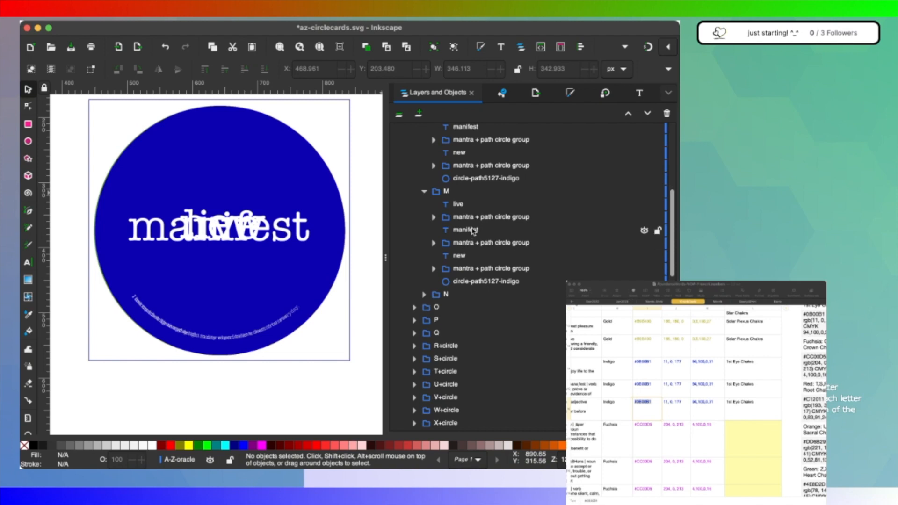
Step: Delete the live and new texts with their mantra + path circle groups from group M, and expand group N
{"action": "left_click", "coordinate": [467, 205]}
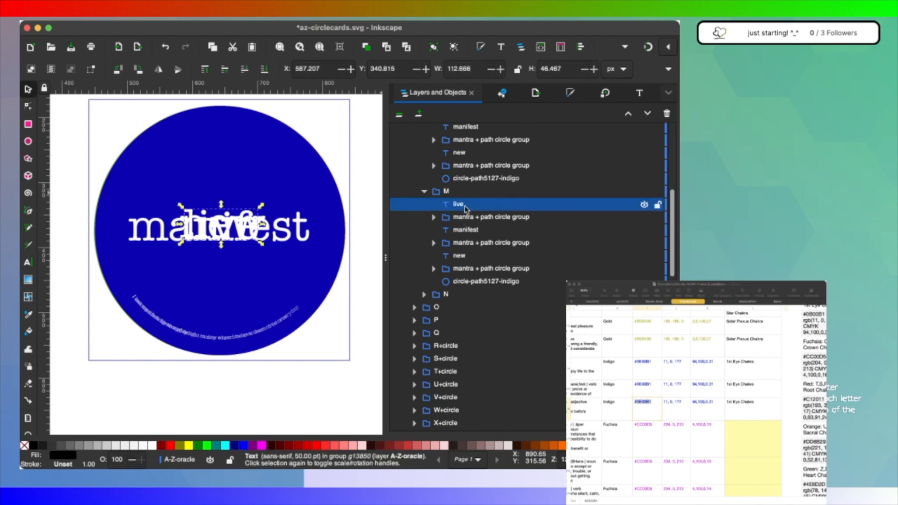
{"action": "left_click", "coordinate": [473, 220], "text": "shift"}
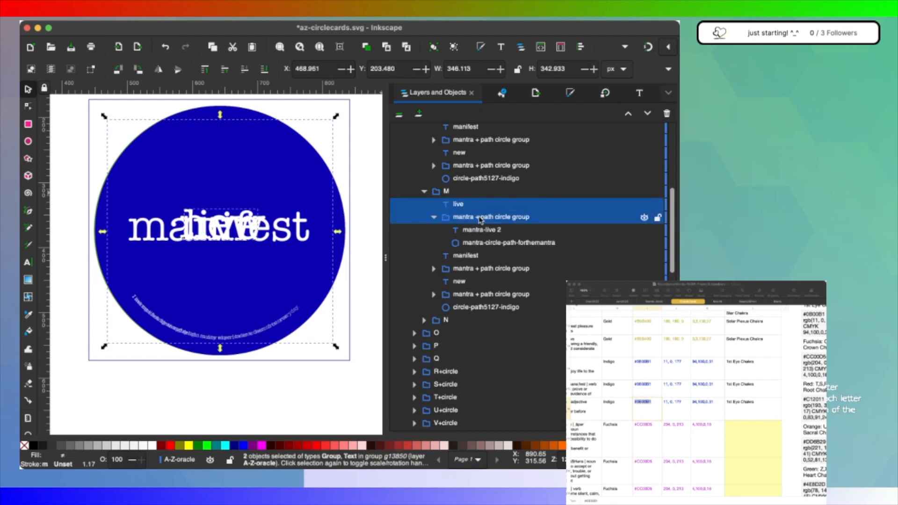
{"action": "key", "text": "Delete"}
{"action": "left_click", "coordinate": [465, 230]}
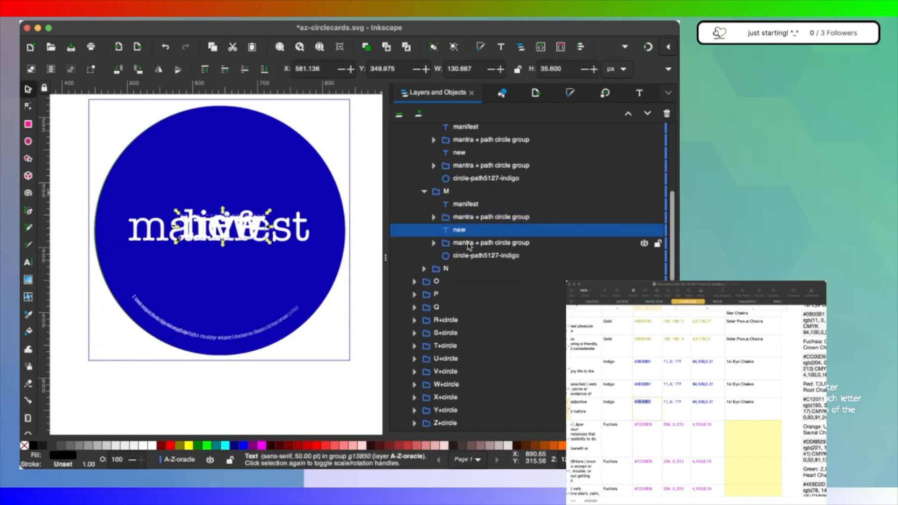
{"action": "left_click", "coordinate": [469, 243], "text": "shift"}
{"action": "key", "text": "Delete"}
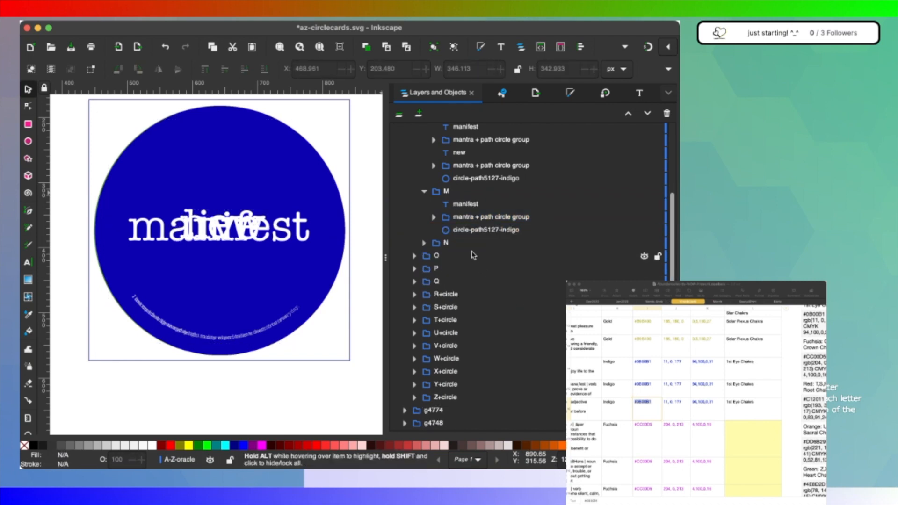
{"action": "left_click", "coordinate": [425, 243]}
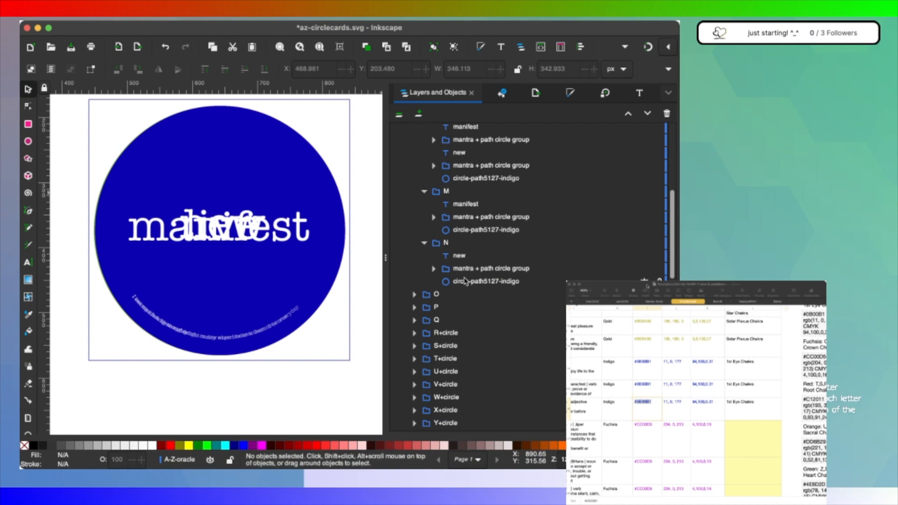
Step: Collapse groups N and M, and delete the manifest and new texts with their mantra + path circle groups from group L
{"action": "left_click", "coordinate": [424, 243]}
{"action": "left_click", "coordinate": [425, 191]}
{"action": "scroll", "coordinate": [460, 196], "scroll_direction": "up", "scroll_amount": 5}
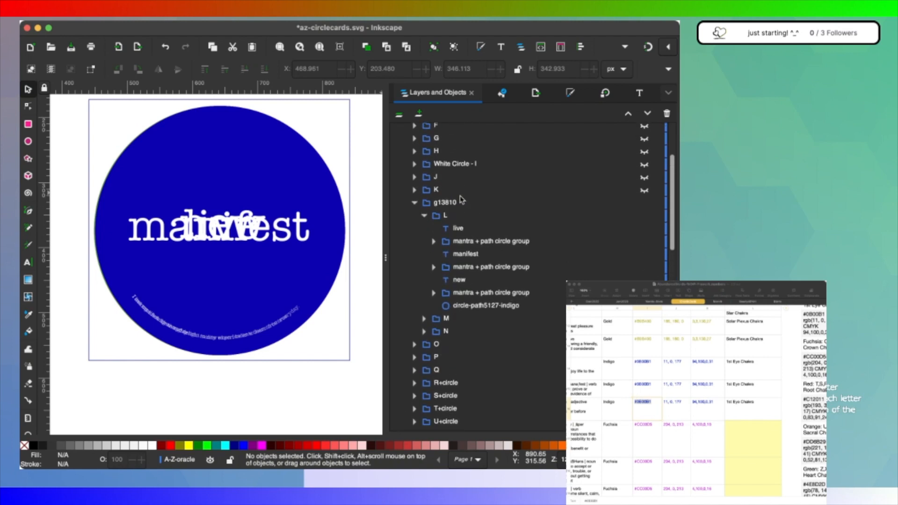
{"action": "left_click", "coordinate": [481, 298]}
{"action": "left_click", "coordinate": [475, 257], "text": "shift"}
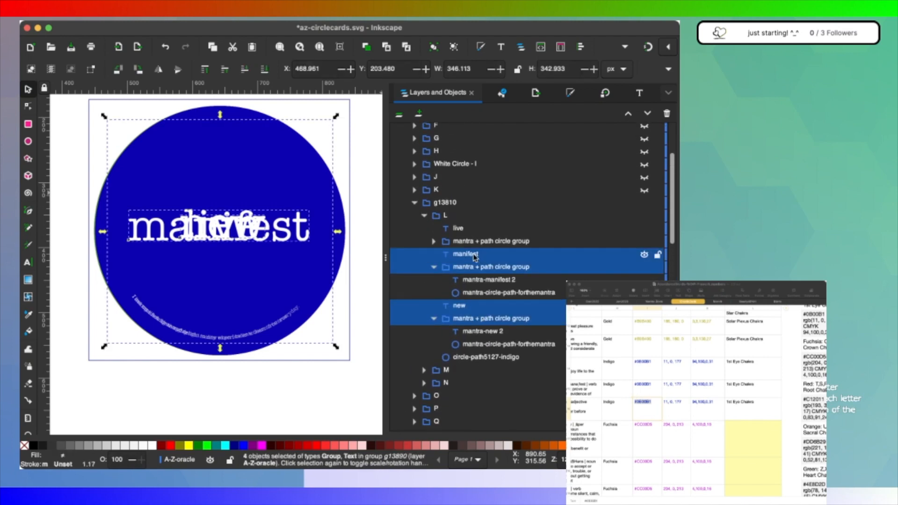
{"action": "key", "text": "Delete"}
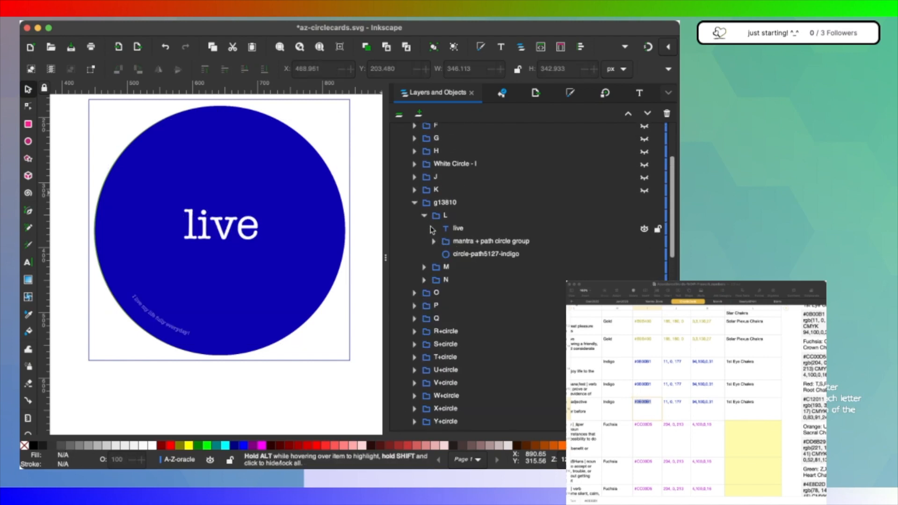
Step: Move groups L, M and N out of g13810 directly into the A-Z-oracle layer, and delete the empty g13810 group
{"action": "left_click", "coordinate": [440, 215]}
{"action": "key", "text": "ctrl+a"}
{"action": "left_click_drag", "start_coordinate": [440, 216], "coordinate": [502, 209]}
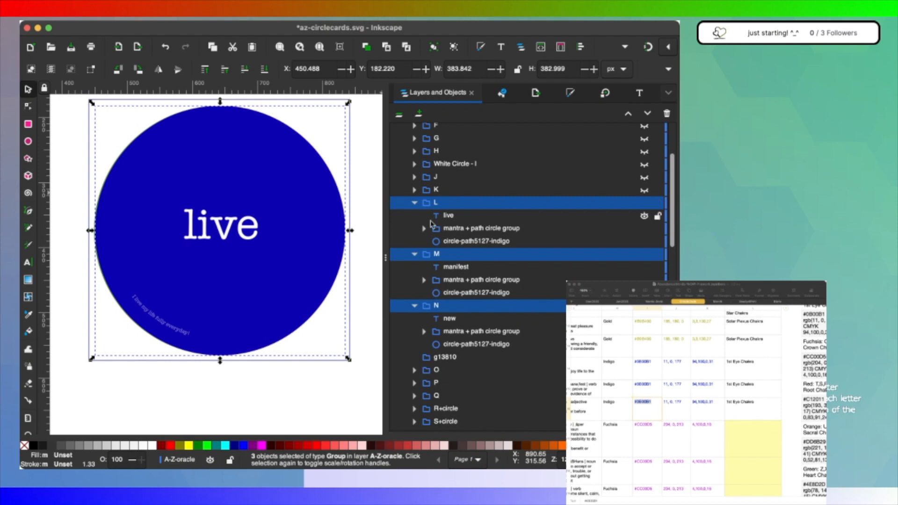
{"action": "left_click", "coordinate": [414, 203]}
{"action": "left_click", "coordinate": [414, 215]}
{"action": "left_click", "coordinate": [414, 228]}
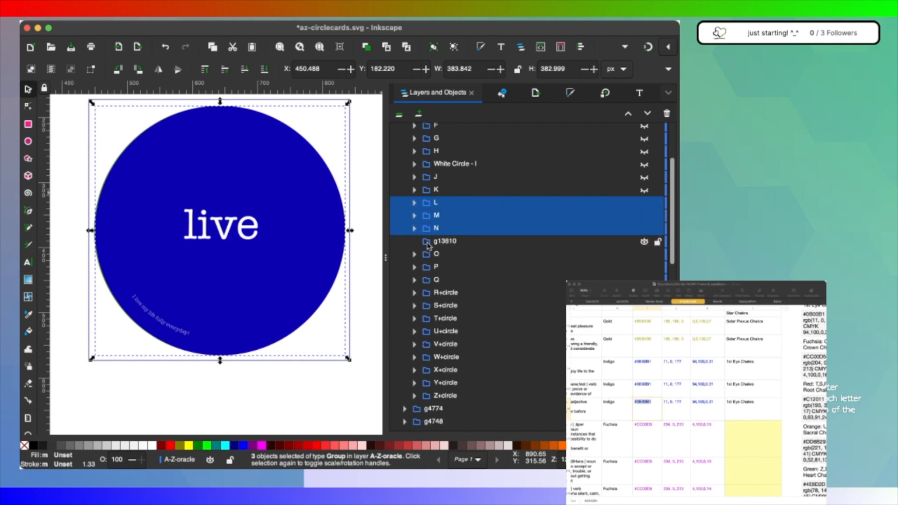
{"action": "left_click", "coordinate": [443, 243]}
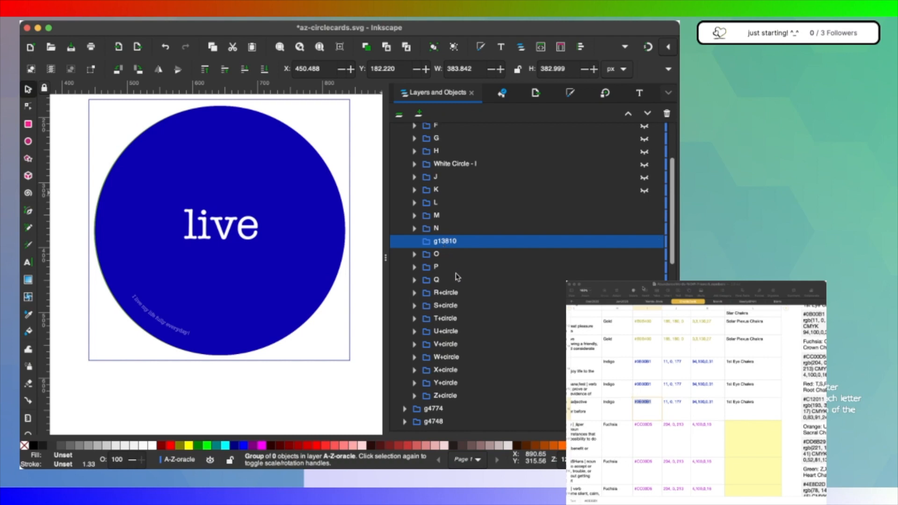
{"action": "key", "text": "Delete"}
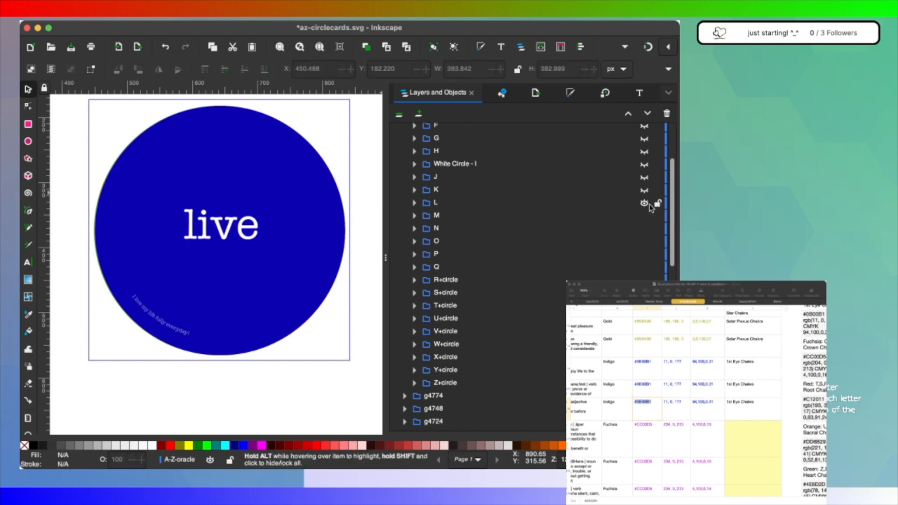
Step: Hide groups L to Q one after another, and show them again in reverse order to check each card
{"action": "left_click", "coordinate": [649, 204]}
{"action": "left_click", "coordinate": [646, 216]}
{"action": "left_click", "coordinate": [645, 228]}
{"action": "left_click", "coordinate": [645, 242]}
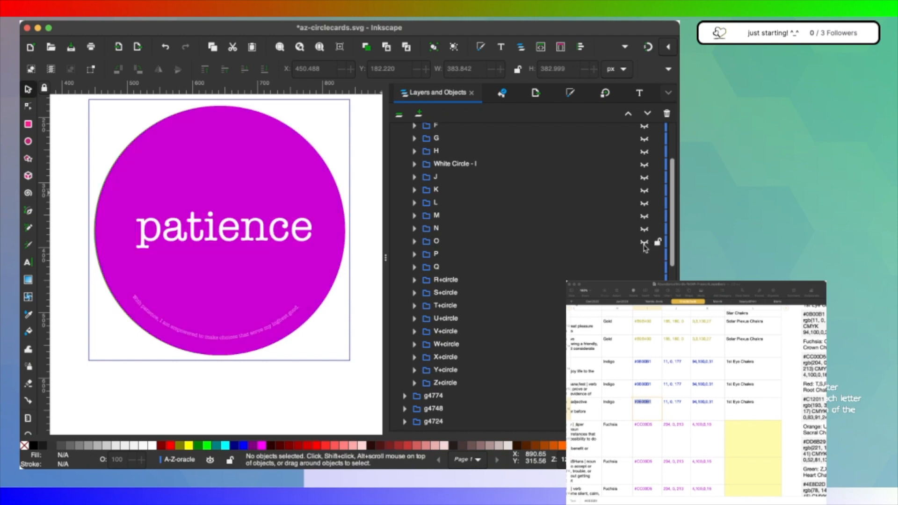
{"action": "left_click", "coordinate": [645, 255]}
{"action": "left_click", "coordinate": [646, 269]}
{"action": "left_click", "coordinate": [645, 268]}
{"action": "left_click", "coordinate": [645, 255]}
{"action": "left_click", "coordinate": [645, 242]}
{"action": "left_click", "coordinate": [645, 228]}
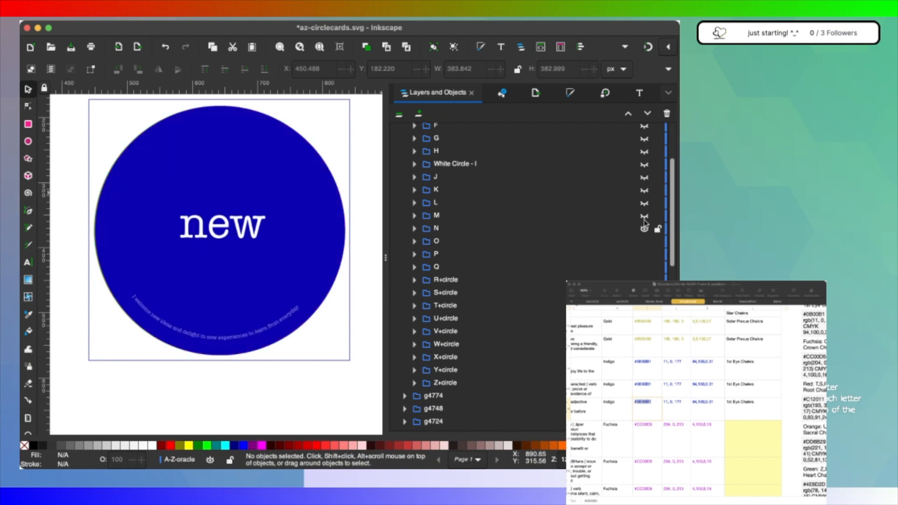
{"action": "left_click", "coordinate": [645, 216]}
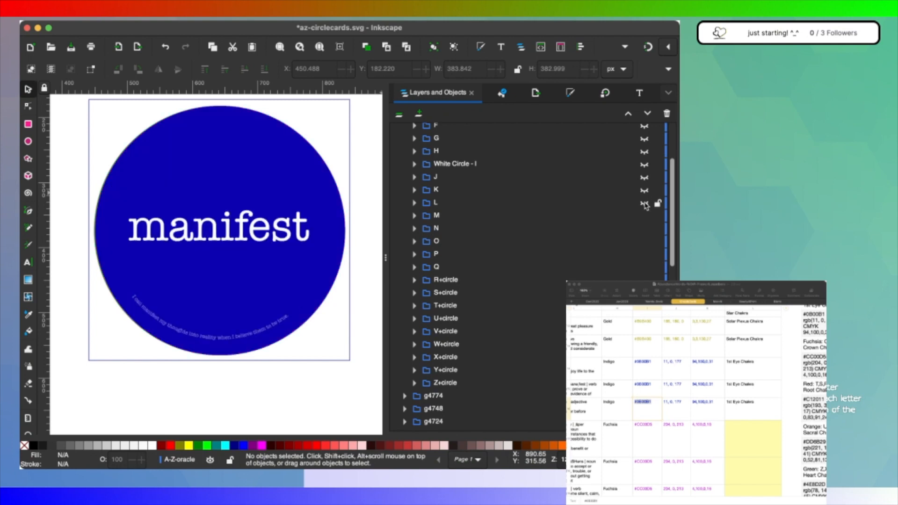
{"action": "left_click", "coordinate": [646, 205]}
Step: Inspect the contents of the White Circle - I group, and look up the colours of cards H to N in the spreadsheet
{"action": "scroll", "coordinate": [604, 241], "scroll_direction": "up", "scroll_amount": 5}
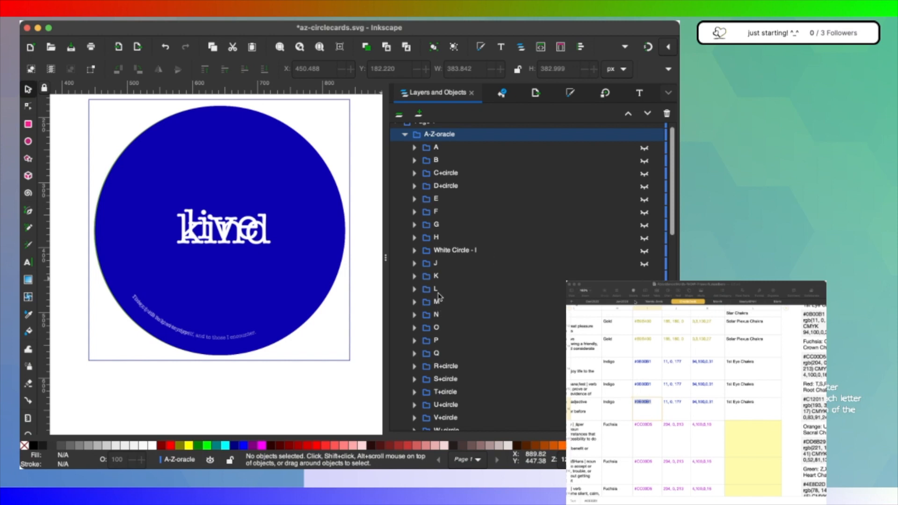
{"action": "left_click", "coordinate": [414, 251]}
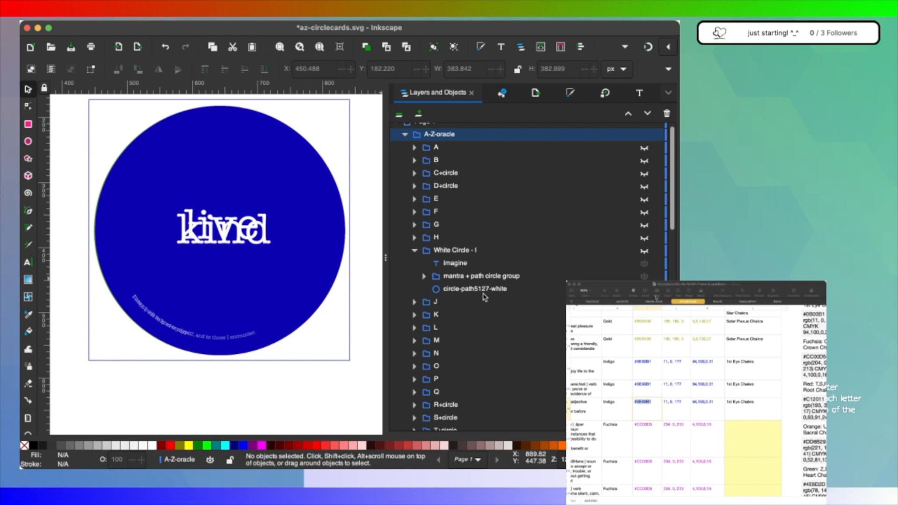
{"action": "left_click", "coordinate": [415, 252]}
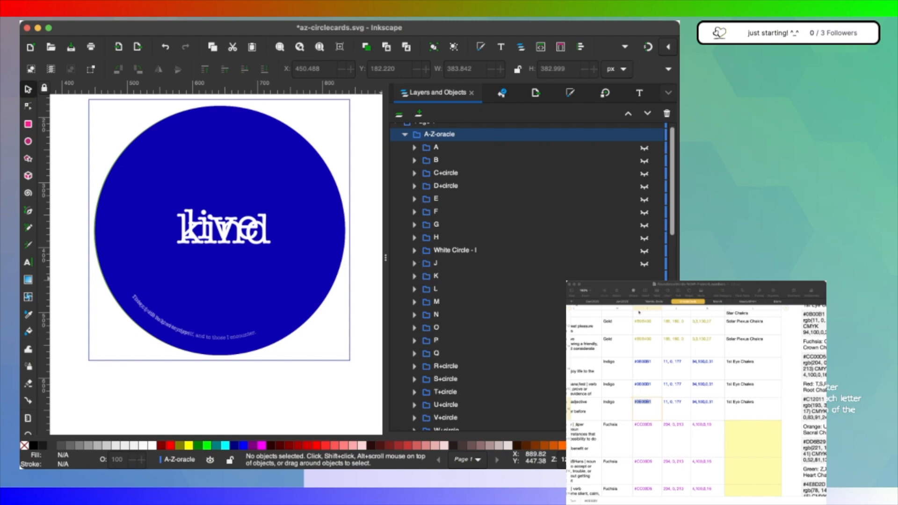
{"action": "key", "text": "super+Tab"}
{"action": "scroll", "coordinate": [686, 367], "scroll_direction": "left", "scroll_amount": 1}
{"action": "scroll", "coordinate": [686, 367], "scroll_direction": "up", "scroll_amount": 3}
{"action": "scroll", "coordinate": [685, 367], "scroll_direction": "left", "scroll_amount": 2}
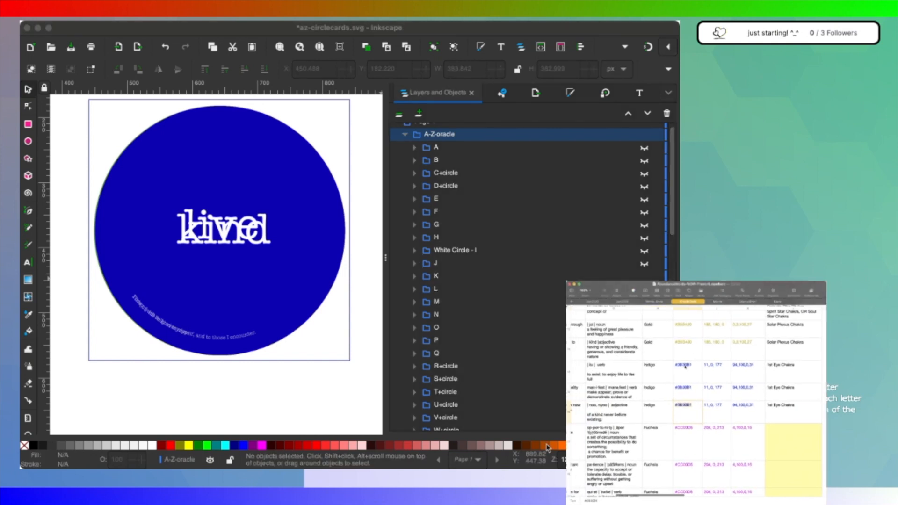
{"action": "scroll", "coordinate": [686, 367], "scroll_direction": "left", "scroll_amount": 3}
{"action": "scroll", "coordinate": [686, 367], "scroll_direction": "down", "scroll_amount": 1}
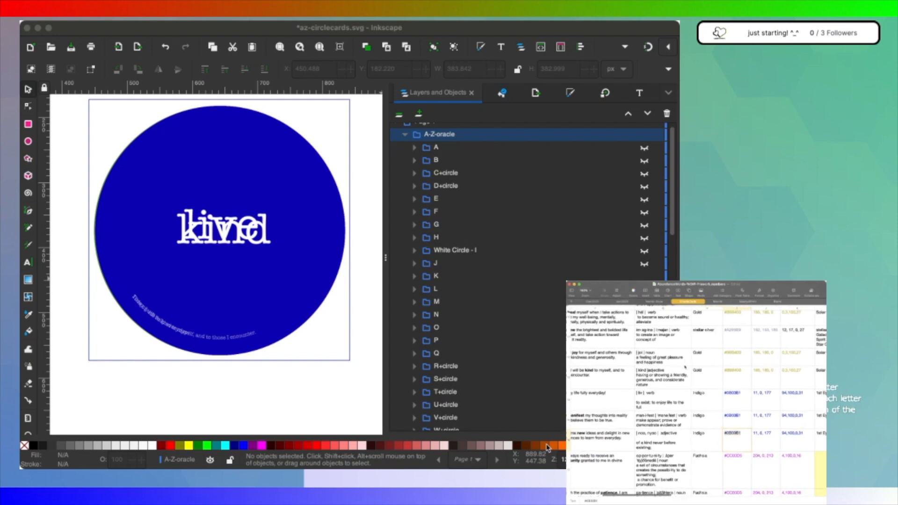
{"action": "scroll", "coordinate": [685, 367], "scroll_direction": "up", "scroll_amount": 3}
{"action": "scroll", "coordinate": [685, 368], "scroll_direction": "right", "scroll_amount": 1}
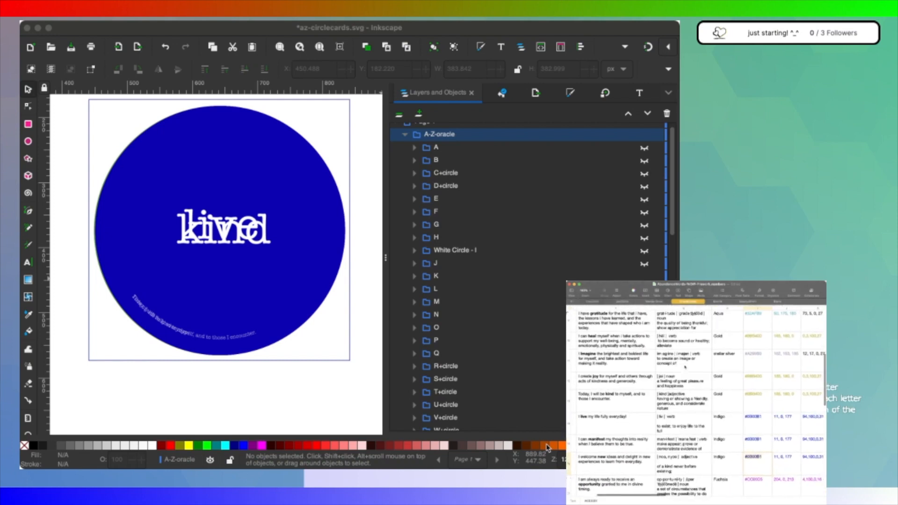
{"action": "scroll", "coordinate": [686, 368], "scroll_direction": "down", "scroll_amount": 1}
{"action": "scroll", "coordinate": [686, 367], "scroll_direction": "right", "scroll_amount": 1}
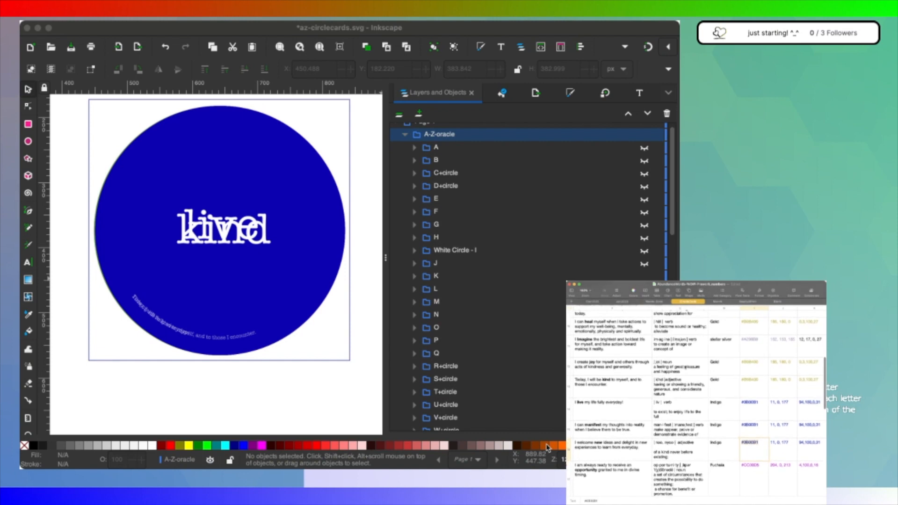
Step: Return to Inkscape and expand groups H, White Circle - I, J and K to check which contain a background circle
{"action": "left_click", "coordinate": [540, 161]}
{"action": "left_click", "coordinate": [542, 161]}
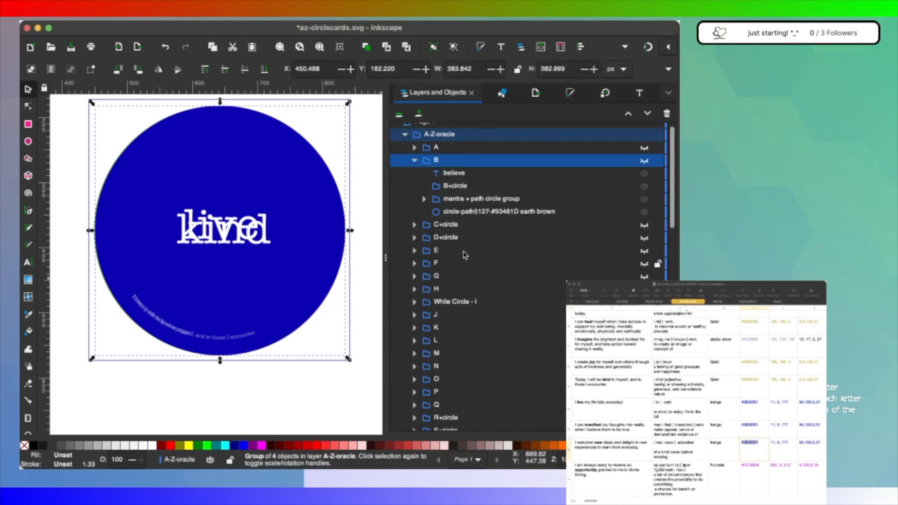
{"action": "left_click", "coordinate": [414, 161]}
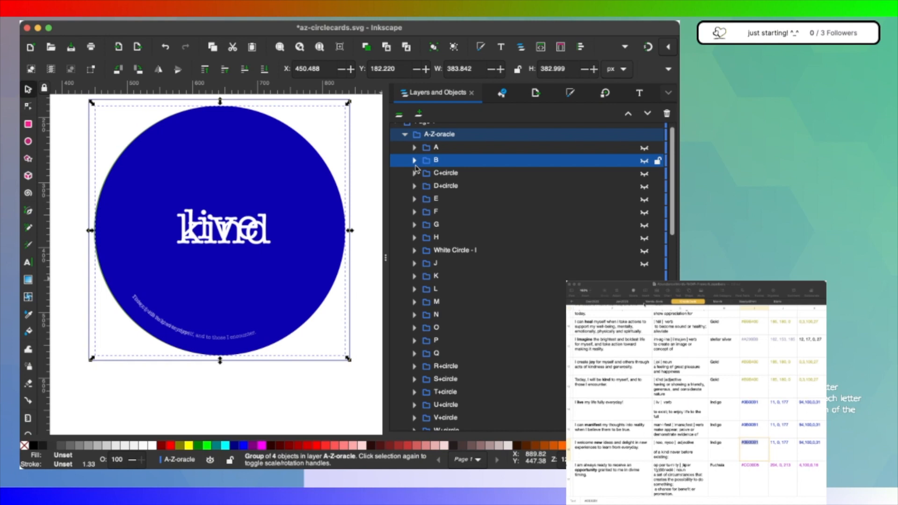
{"action": "scroll", "coordinate": [458, 312], "scroll_direction": "down", "scroll_amount": 3}
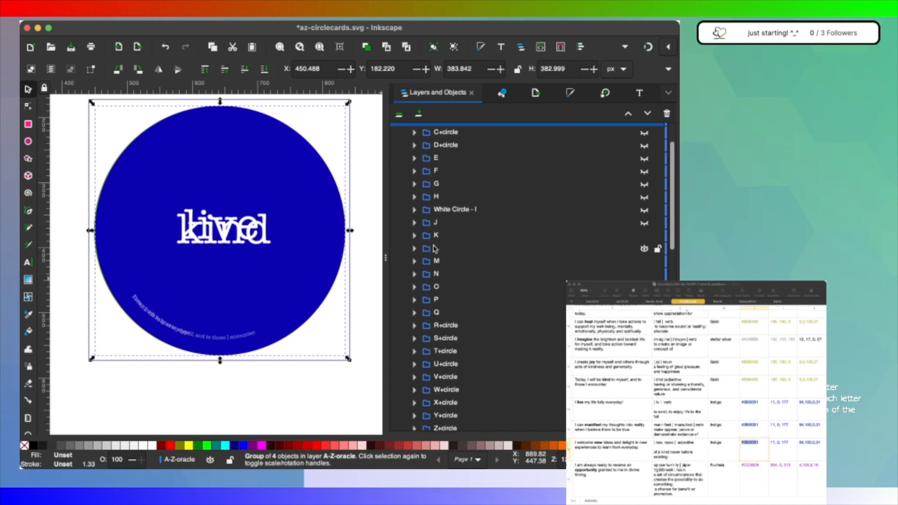
{"action": "scroll", "coordinate": [434, 260], "scroll_direction": "up", "scroll_amount": 1}
{"action": "scroll", "coordinate": [435, 260], "scroll_direction": "up", "scroll_amount": 1}
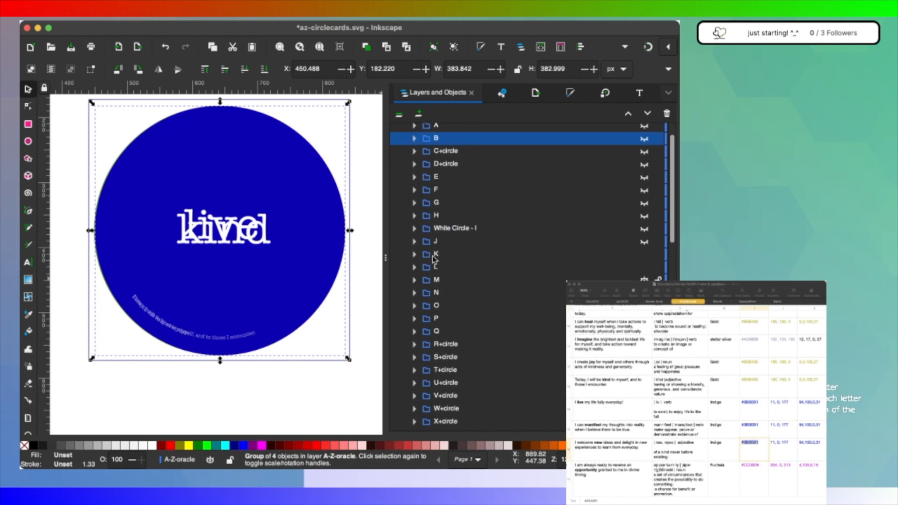
{"action": "left_click", "coordinate": [414, 242]}
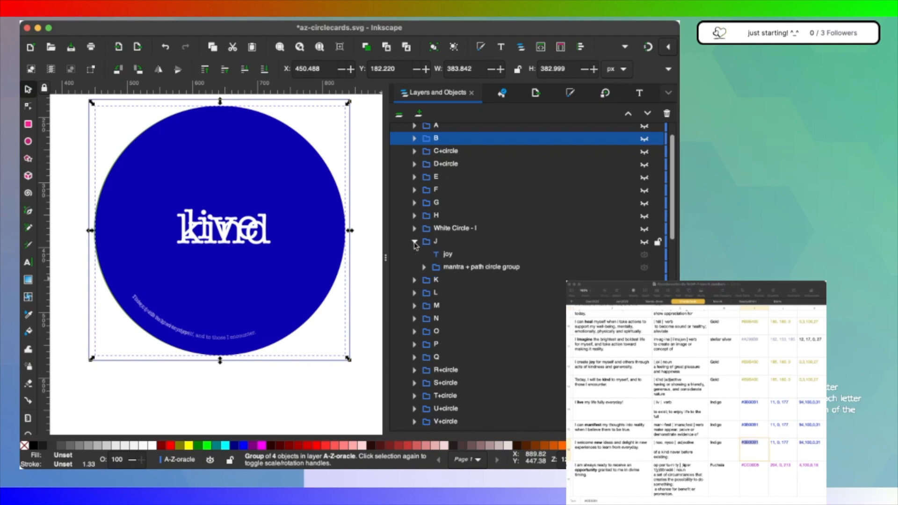
{"action": "left_click", "coordinate": [414, 280]}
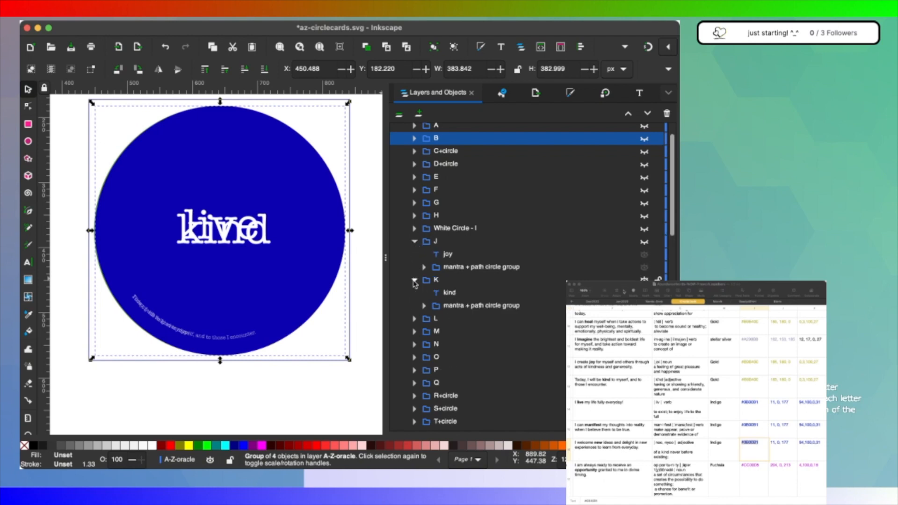
{"action": "left_click", "coordinate": [415, 215]}
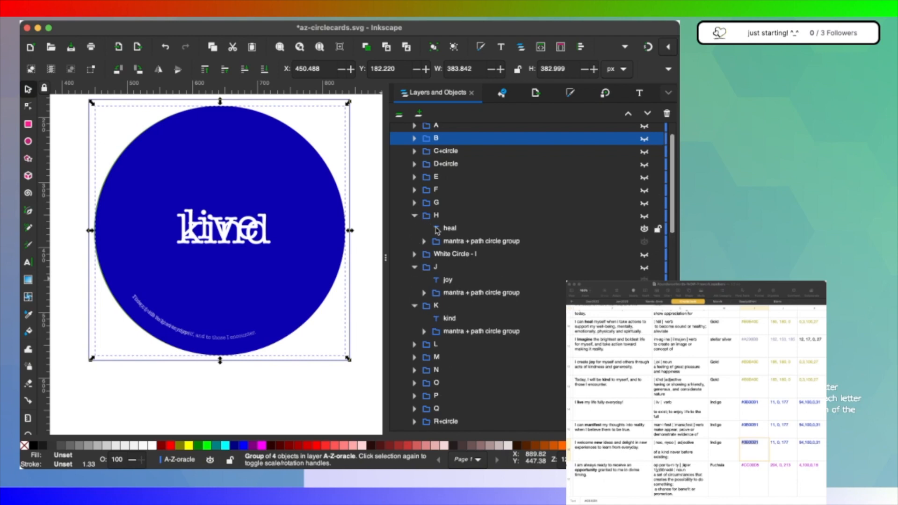
{"action": "left_click", "coordinate": [415, 254]}
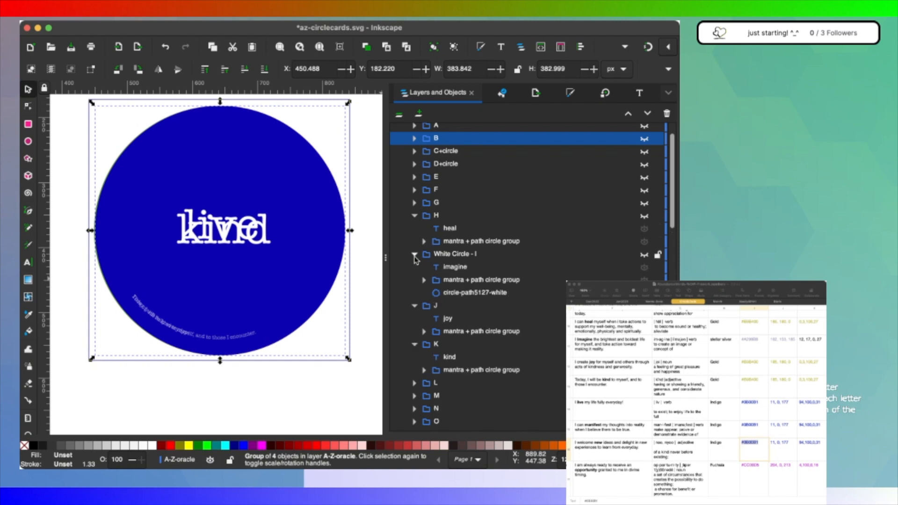
Step: Duplicate circle-path5127-white from the White Circle - I group, and place the copy between groups H and White Circle - I
{"action": "left_click", "coordinate": [467, 293]}
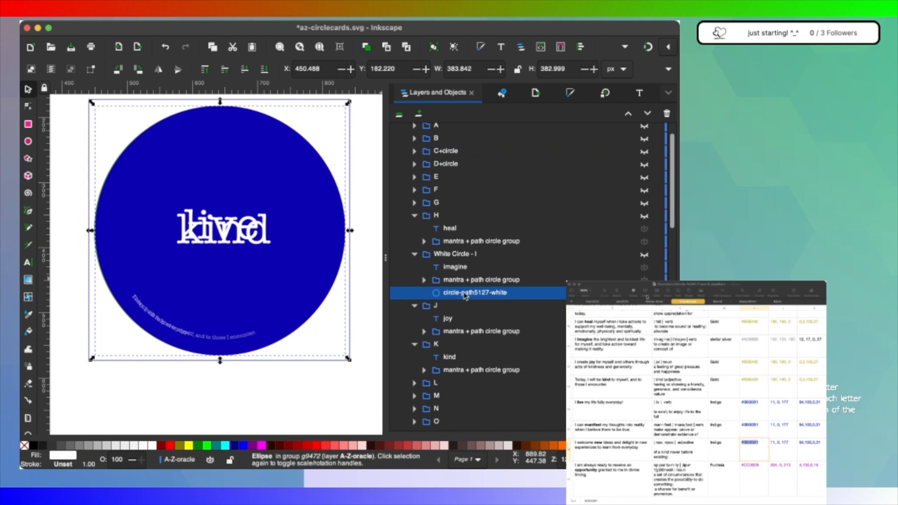
{"action": "key", "text": "ctrl+d"}
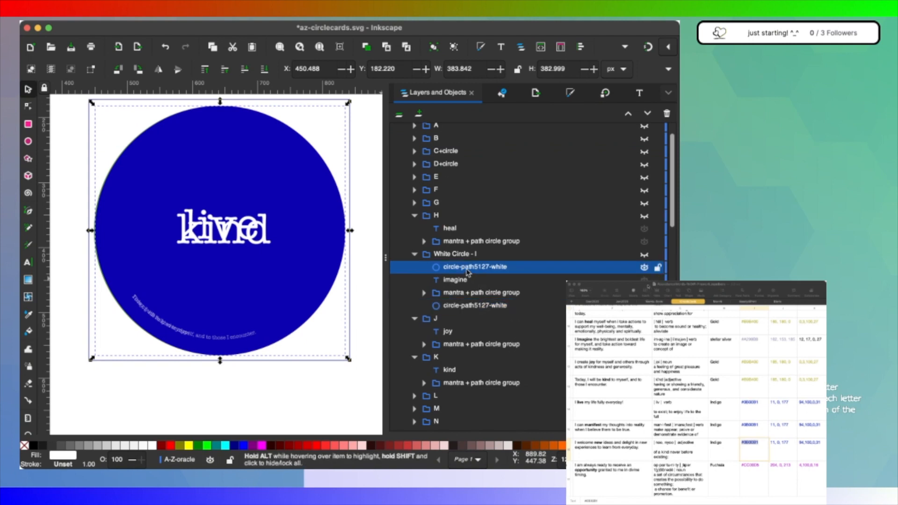
{"action": "left_click_drag", "start_coordinate": [469, 274], "coordinate": [490, 279]}
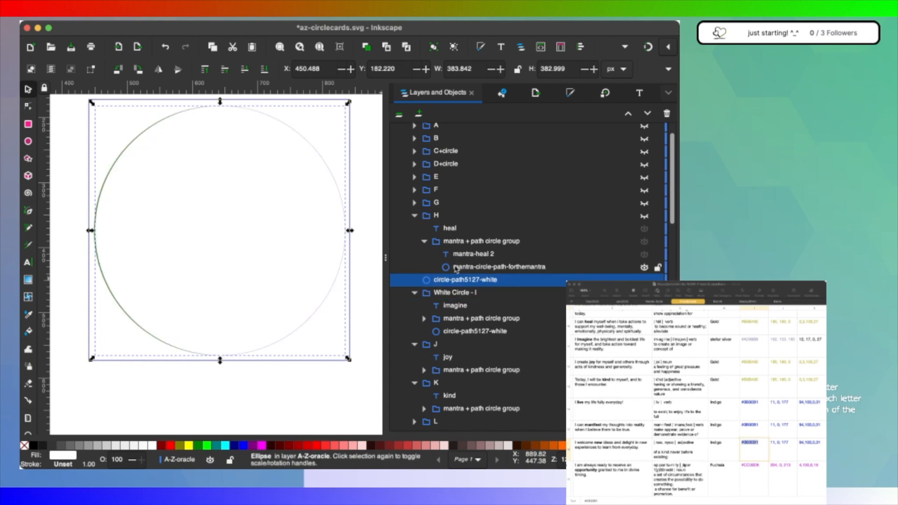
Step: Rename the duplicated white circle as circle-path5127-gold
{"action": "double_click", "coordinate": [489, 280]}
{"action": "key", "text": "BackSpace"}
{"action": "key", "text": "BackSpace"}
{"action": "key", "text": "BackSpace"}
{"action": "key", "text": "BackSpace"}
{"action": "key", "text": "BackSpace"}
{"action": "type", "text": "gold"}
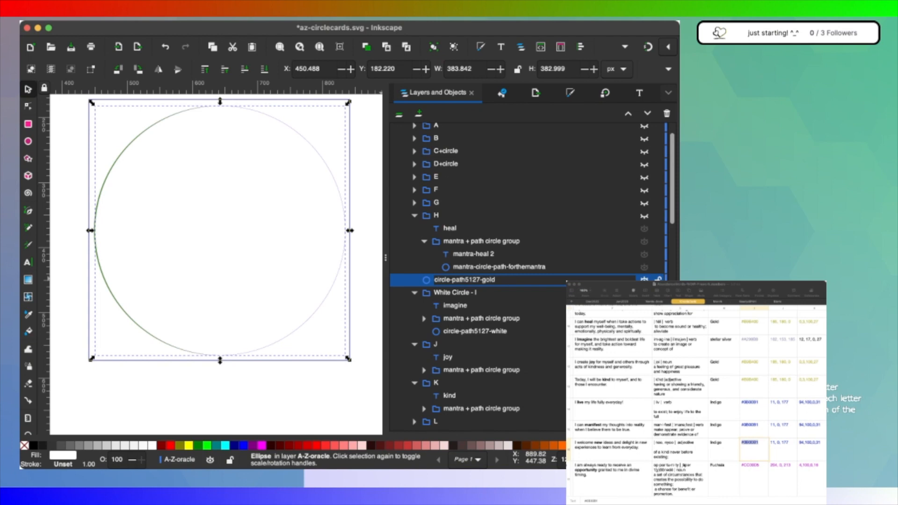
{"action": "key", "text": "Return"}
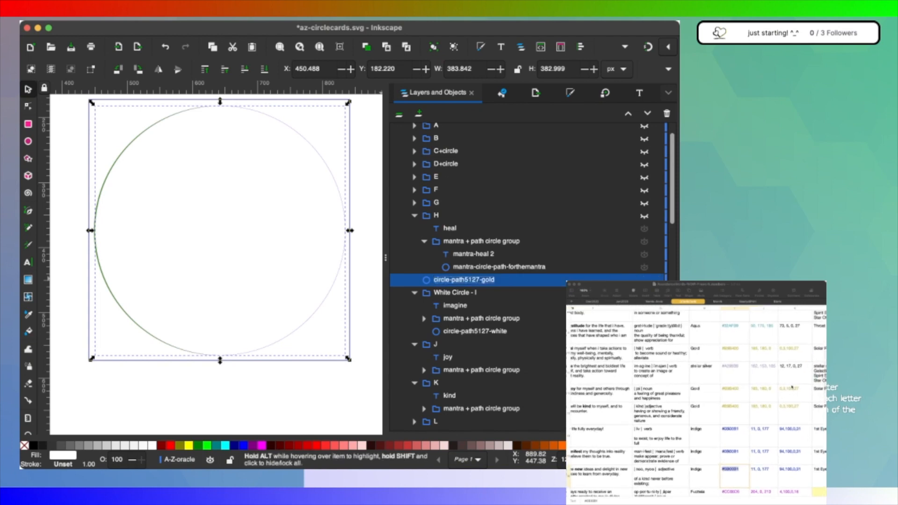
Step: Switch to the spreadsheet and copy the gold hex colour code from the joy row
{"action": "left_click", "coordinate": [730, 393]}
{"action": "double_click", "coordinate": [731, 393]}
{"action": "key", "text": "super+c"}
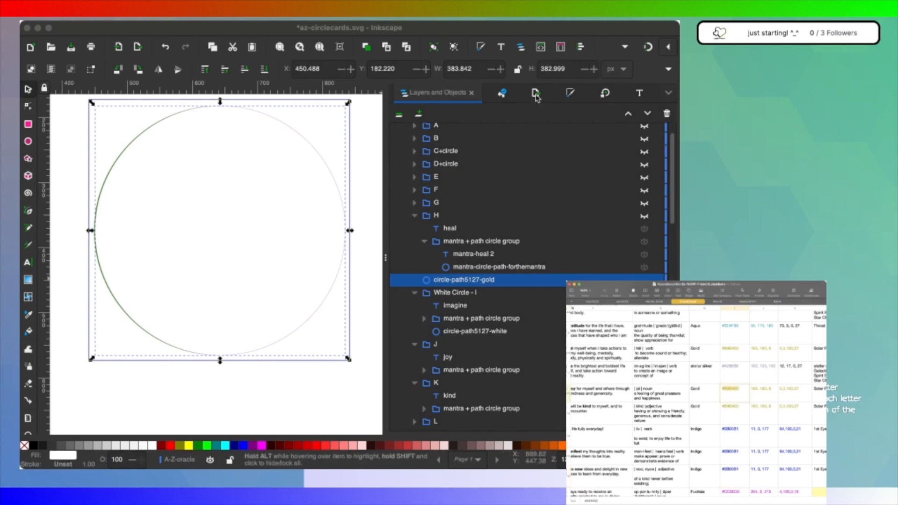
Step: Return to Inkscape, show groups H and J, and collapse the White Circle - I group
{"action": "left_click", "coordinate": [532, 139]}
{"action": "left_click", "coordinate": [415, 139]}
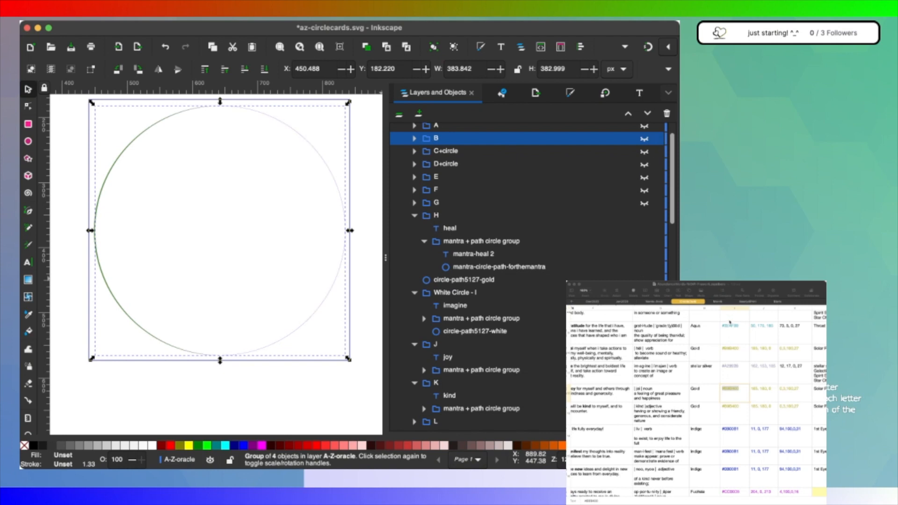
{"action": "scroll", "coordinate": [515, 239], "scroll_direction": "down", "scroll_amount": 3}
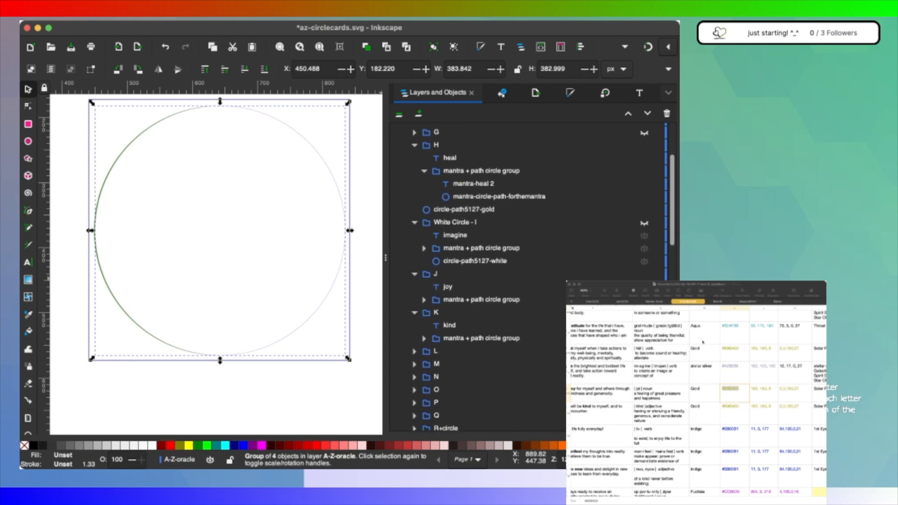
{"action": "scroll", "coordinate": [645, 244], "scroll_direction": "up", "scroll_amount": 1}
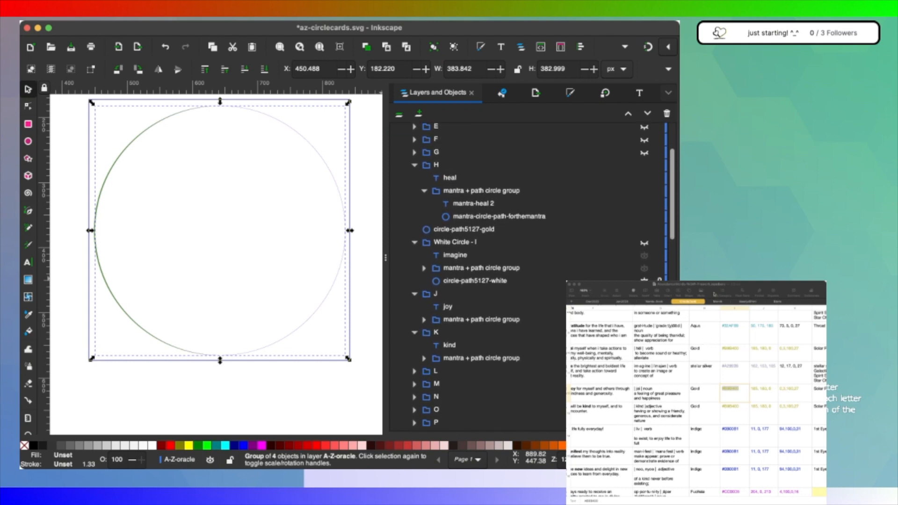
{"action": "left_click", "coordinate": [415, 242]}
{"action": "scroll", "coordinate": [515, 260], "scroll_direction": "up", "scroll_amount": 2}
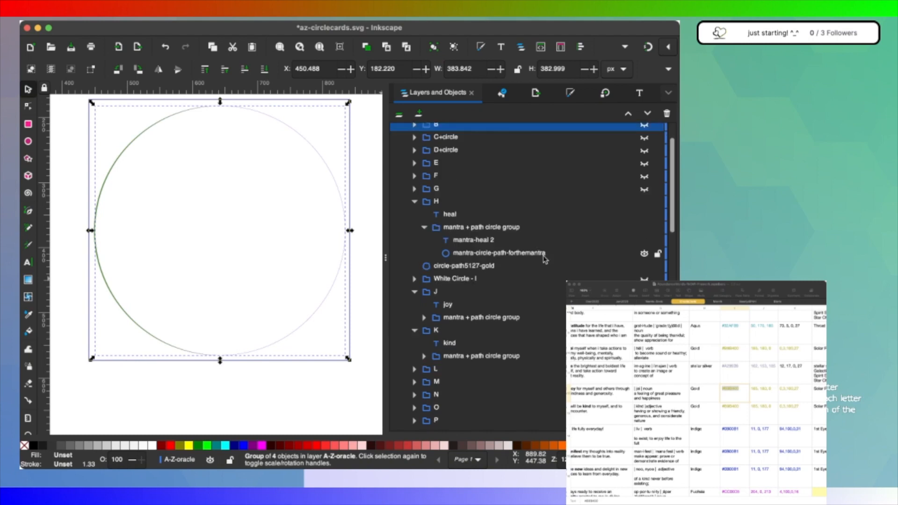
Step: Fill circle-path5127-gold between groups H and White Circle - I with the copied gold colour
{"action": "left_click", "coordinate": [536, 267]}
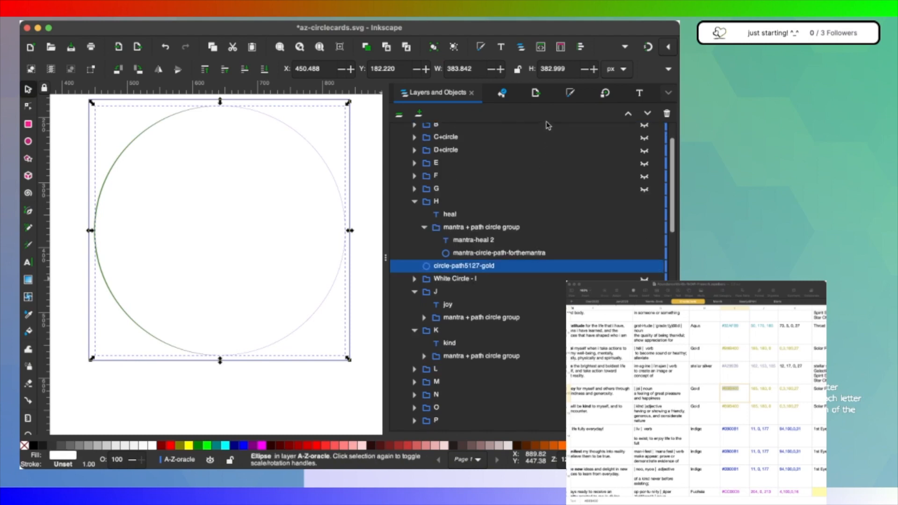
{"action": "left_click", "coordinate": [571, 93]}
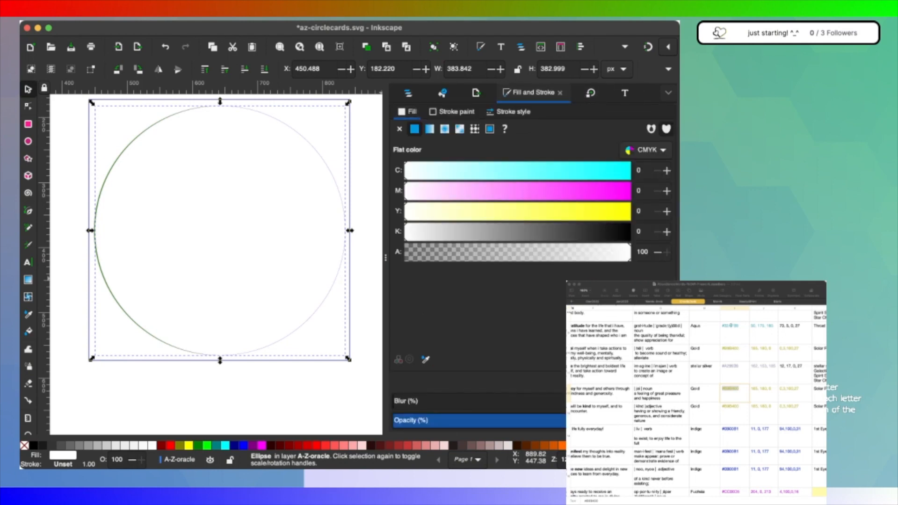
{"action": "key", "text": "super+v"}
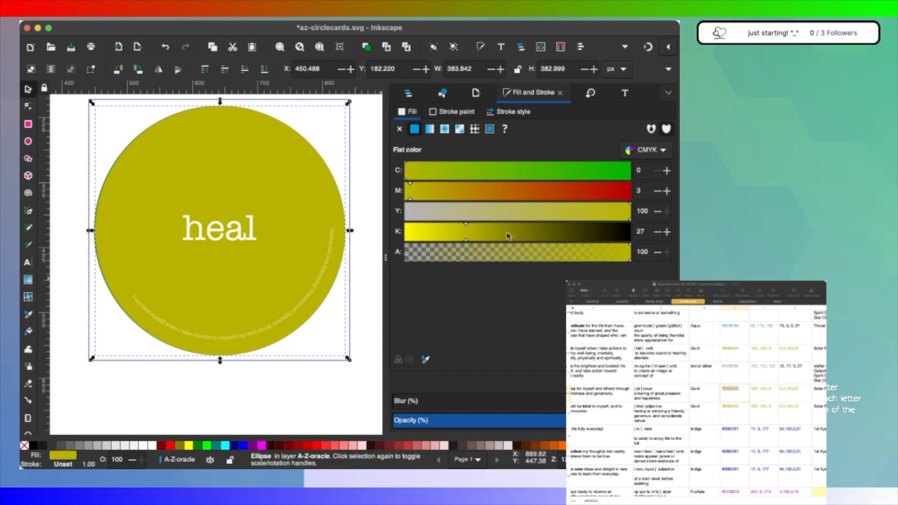
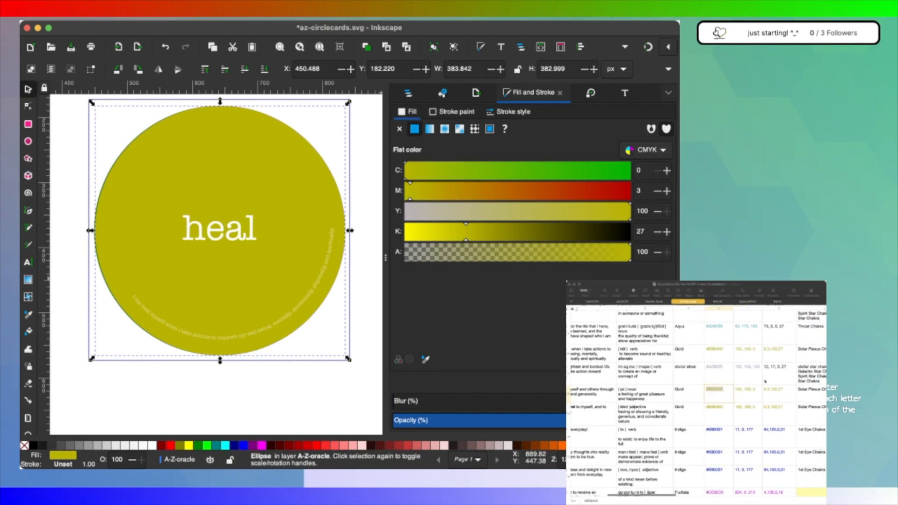
Step: Duplicate circle-path5127-gold within the A-Z-oracle layer
{"action": "left_click", "coordinate": [409, 96]}
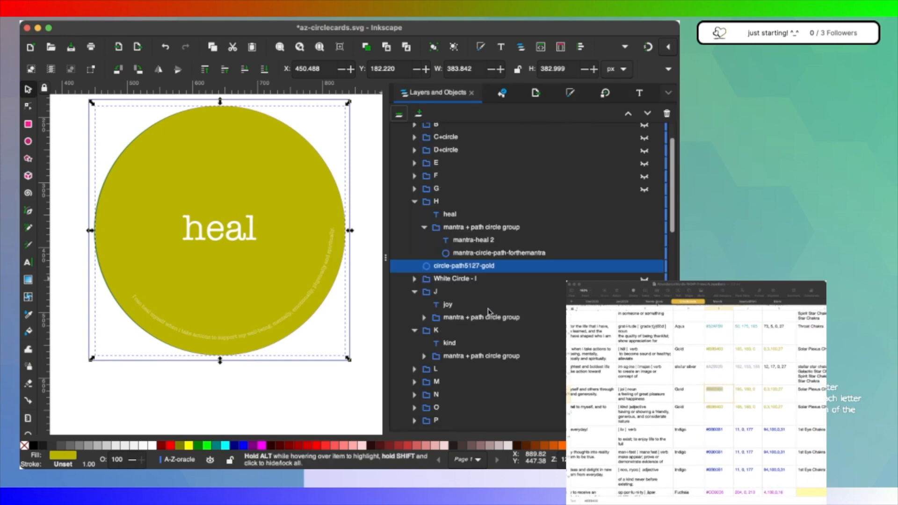
{"action": "left_click", "coordinate": [485, 267]}
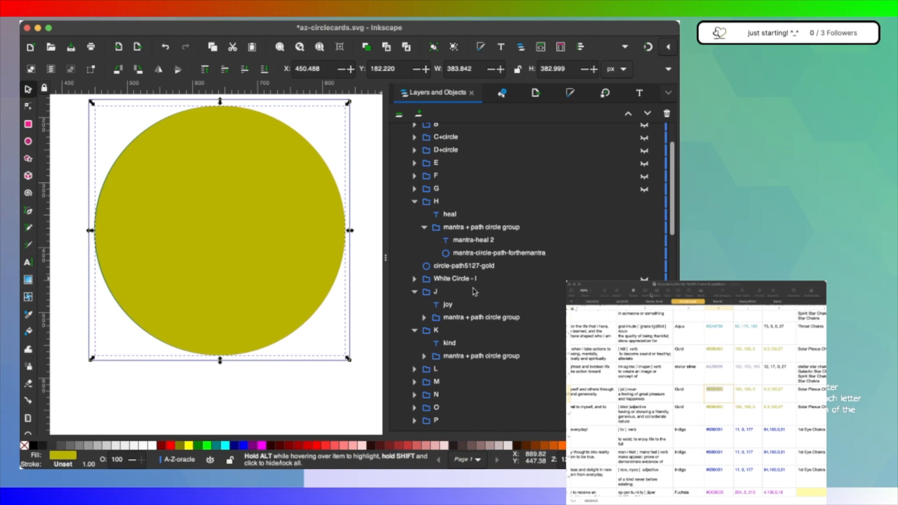
{"action": "scroll", "coordinate": [473, 281], "scroll_direction": "up", "scroll_amount": 3}
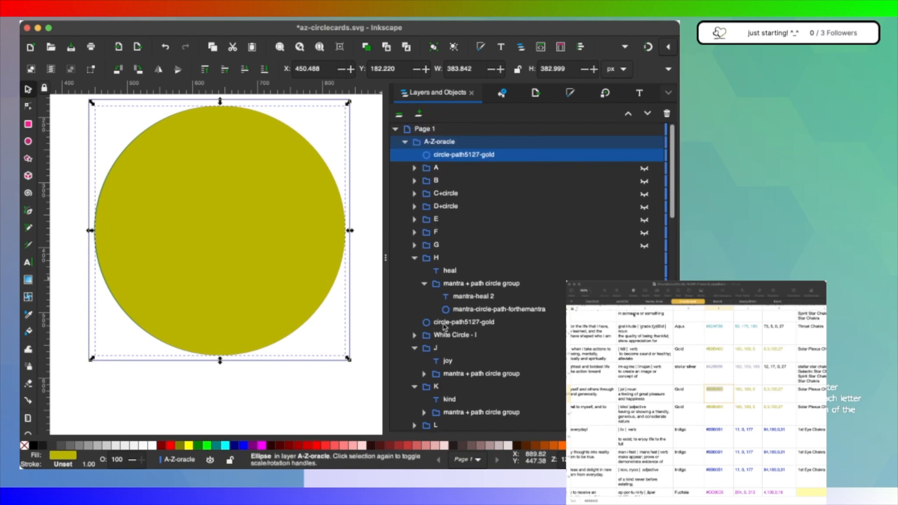
Step: Try moving the gold circle below group H into H's mantra + path circle group, and undo the move
{"action": "mouse_move", "coordinate": [445, 328]}
{"action": "left_mouse_down"}
{"action": "mouse_move", "coordinate": [511, 258]}
{"action": "mouse_move", "coordinate": [487, 284]}
{"action": "left_mouse_up"}
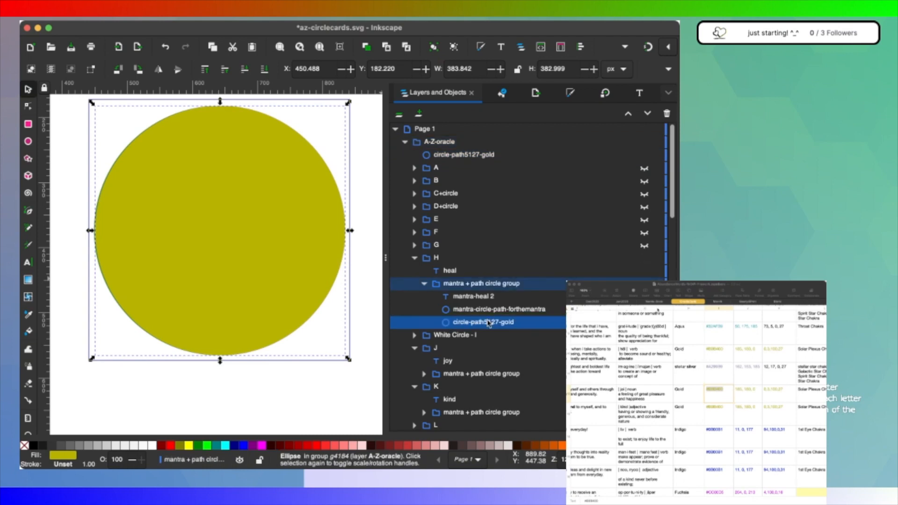
{"action": "left_click", "coordinate": [480, 272]}
{"action": "key", "text": "super+z"}
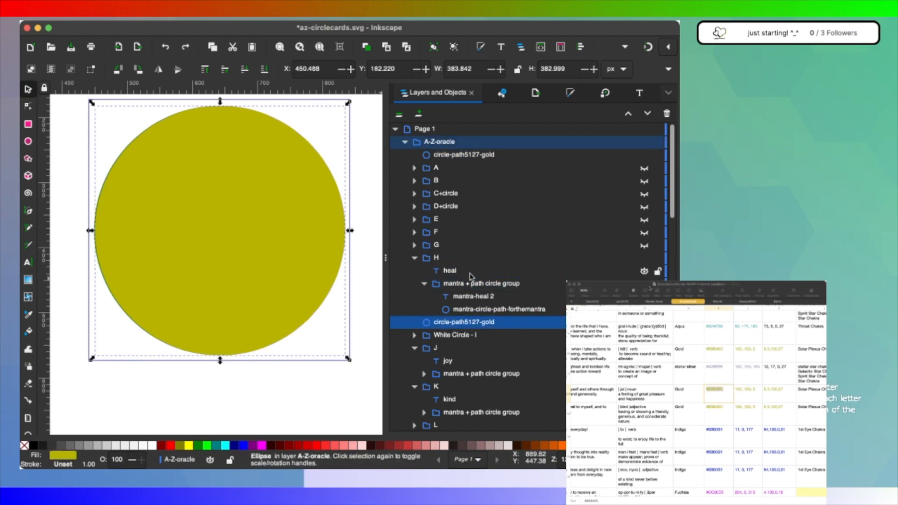
Step: Collapse H's mantra + path circle group and select the gold circle listed below group H
{"action": "left_click", "coordinate": [424, 283]}
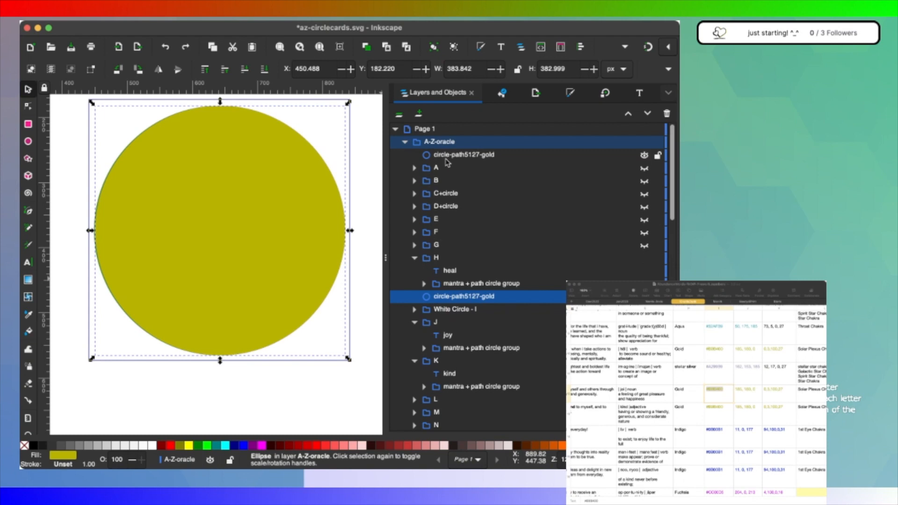
{"action": "left_click_drag", "start_coordinate": [453, 297], "coordinate": [440, 259]}
{"action": "left_click", "coordinate": [447, 258]}
{"action": "left_click", "coordinate": [458, 297]}
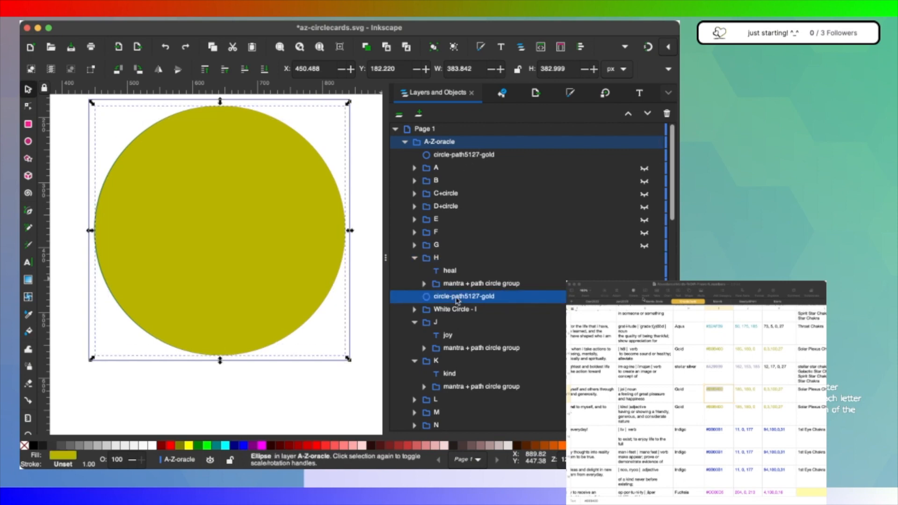
Step: Check the structure of group A, and move the duplicate gold circle from the start of the A-Z-oracle layer into group J
{"action": "left_click", "coordinate": [451, 155]}
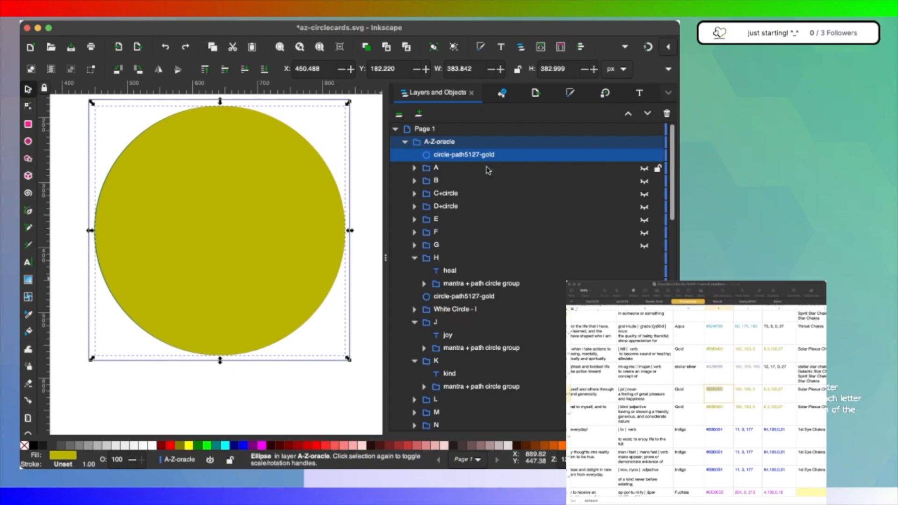
{"action": "left_click", "coordinate": [414, 167]}
{"action": "left_click", "coordinate": [443, 155]}
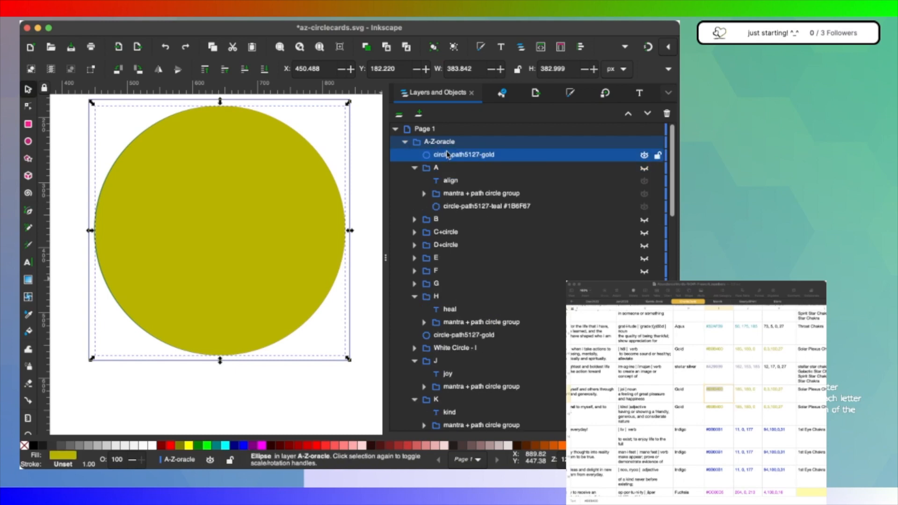
{"action": "left_click", "coordinate": [470, 167]}
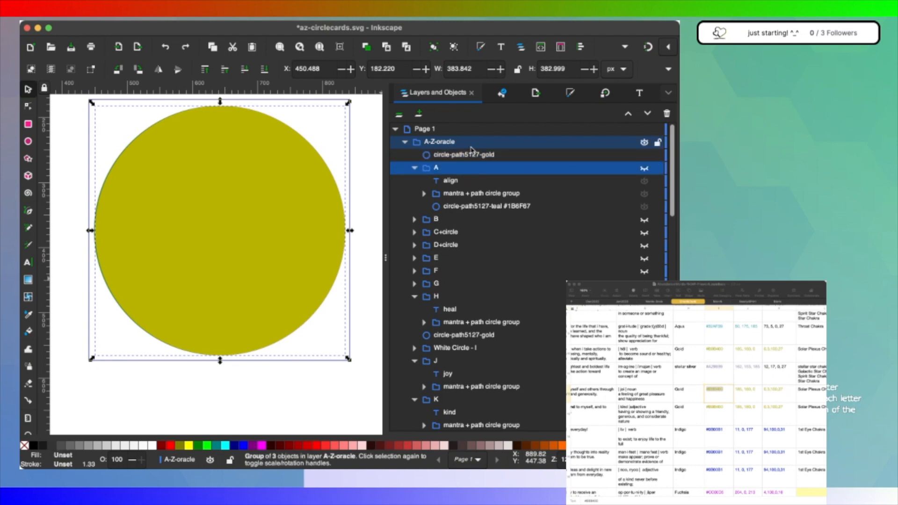
{"action": "left_click", "coordinate": [458, 156]}
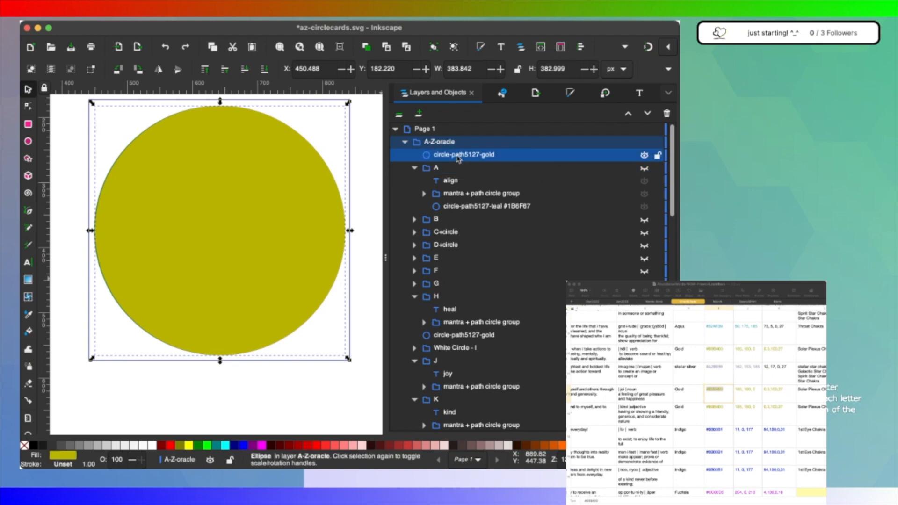
{"action": "left_click", "coordinate": [414, 168]}
{"action": "mouse_move", "coordinate": [456, 160]}
{"action": "left_mouse_down"}
{"action": "mouse_move", "coordinate": [468, 303]}
{"action": "mouse_move", "coordinate": [483, 355]}
{"action": "mouse_move", "coordinate": [550, 321]}
{"action": "left_mouse_up"}
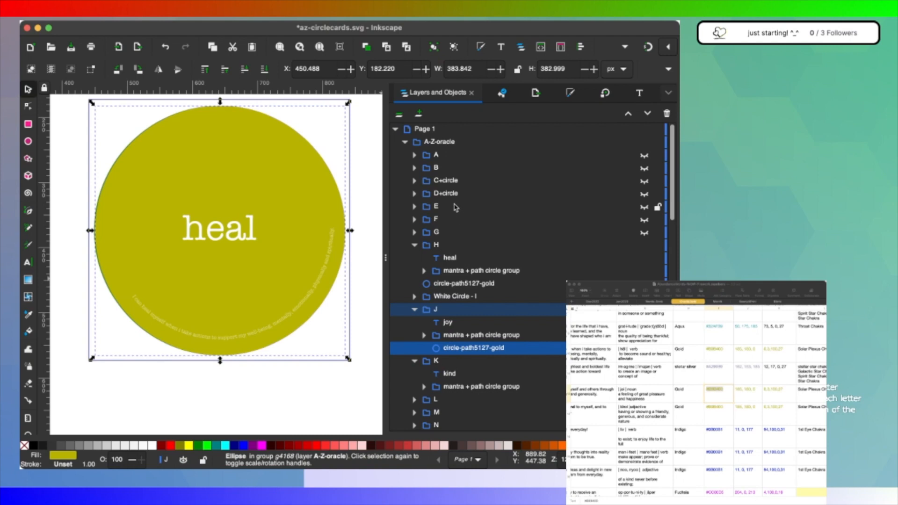
Step: Try to group the remaining standalone gold circle with group H, and undo the grouping
{"action": "scroll", "coordinate": [456, 207], "scroll_direction": "down", "scroll_amount": 3}
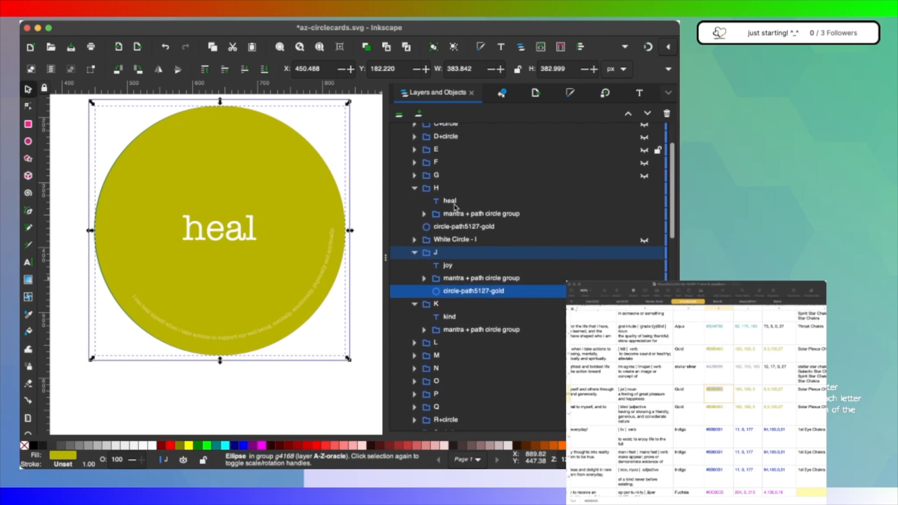
{"action": "left_click", "coordinate": [451, 228]}
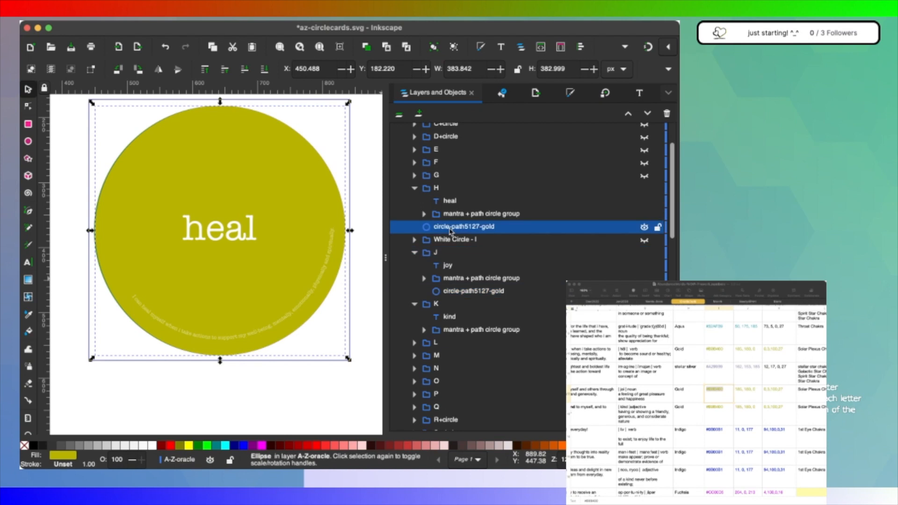
{"action": "left_click", "coordinate": [438, 190]}
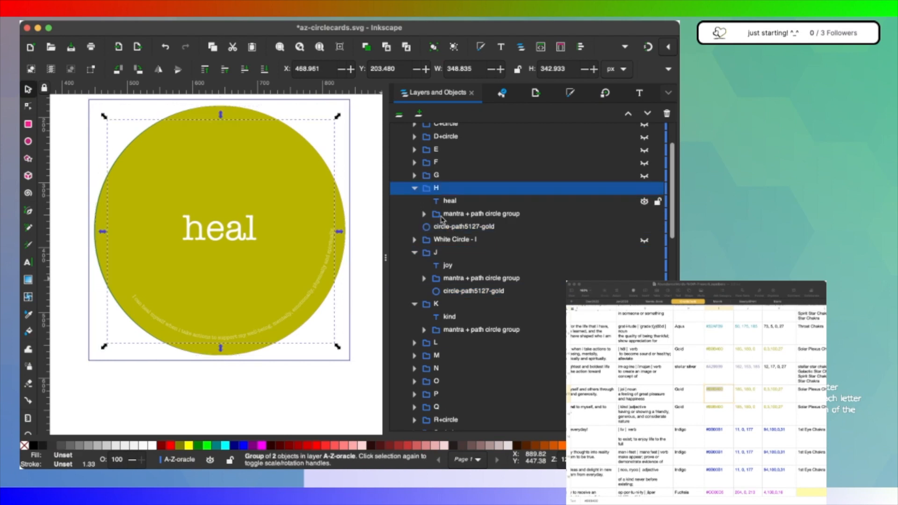
{"action": "left_click", "coordinate": [442, 229]}
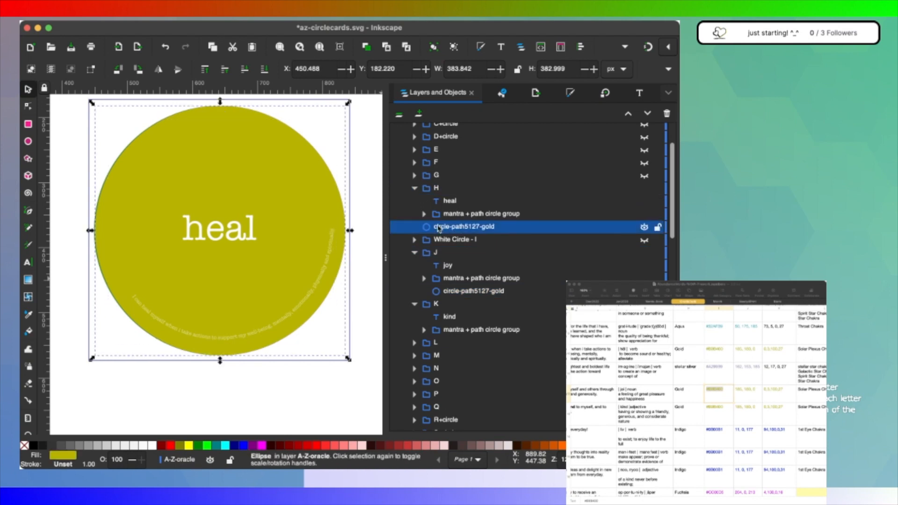
{"action": "left_click", "coordinate": [452, 191]}
{"action": "left_click", "coordinate": [445, 227]}
{"action": "key", "text": "ctrl+g"}
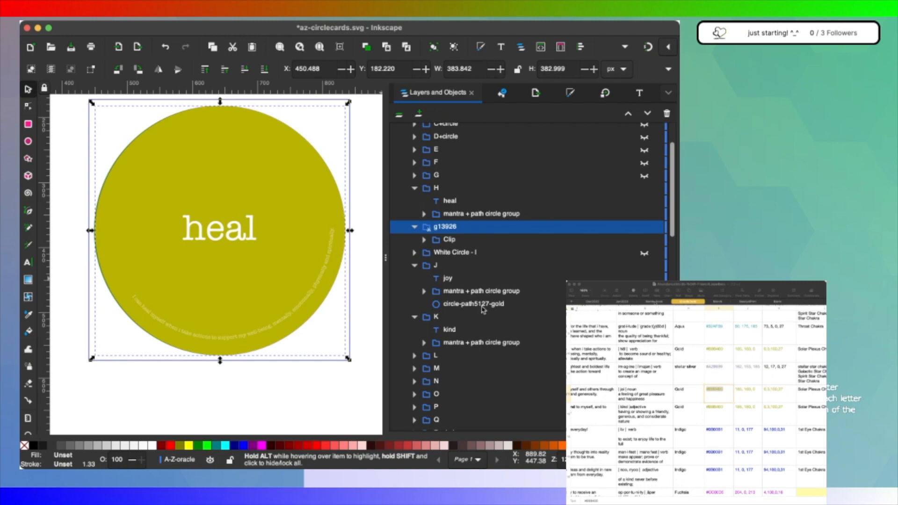
{"action": "key", "text": "ctrl+z"}
Step: Try to select the heal text, H's mantra + path circle group and the standalone gold circle together
{"action": "left_click", "coordinate": [448, 227]}
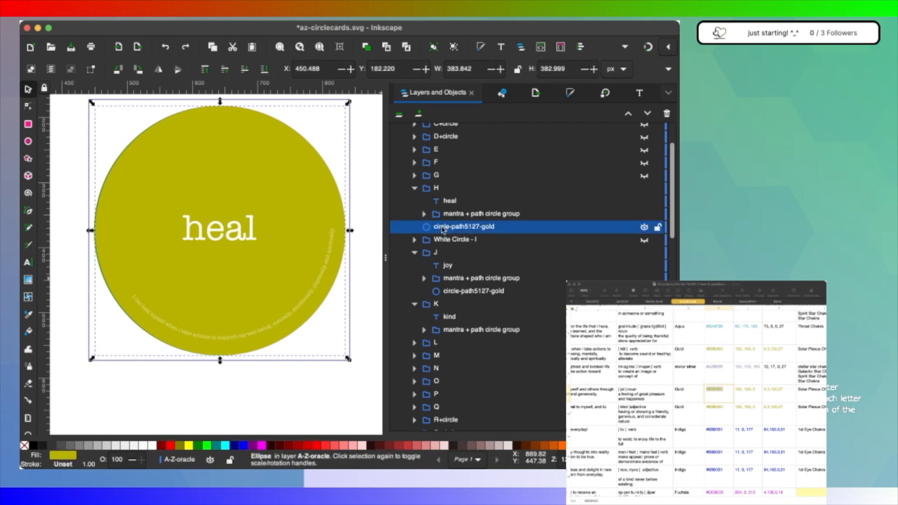
{"action": "left_click", "coordinate": [448, 202]}
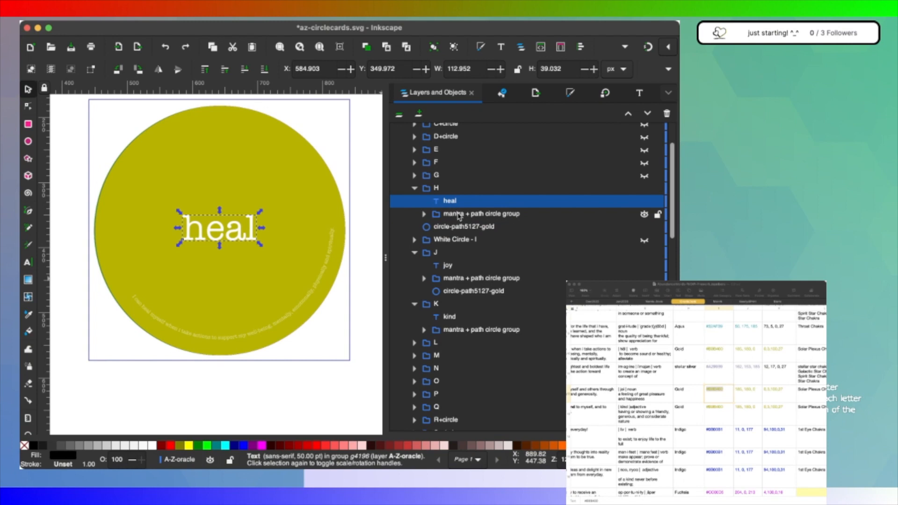
{"action": "left_click", "coordinate": [458, 215]}
{"action": "left_click", "coordinate": [451, 202], "text": "shift"}
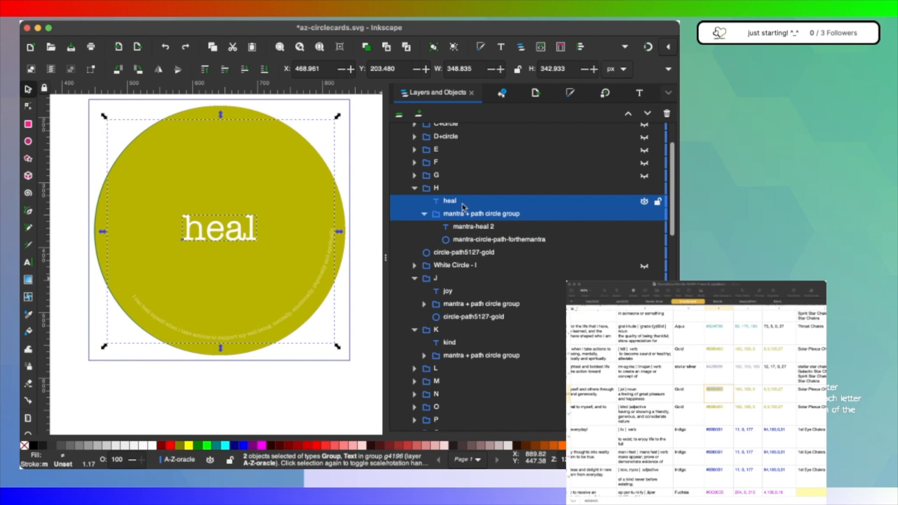
{"action": "left_click", "coordinate": [437, 253]}
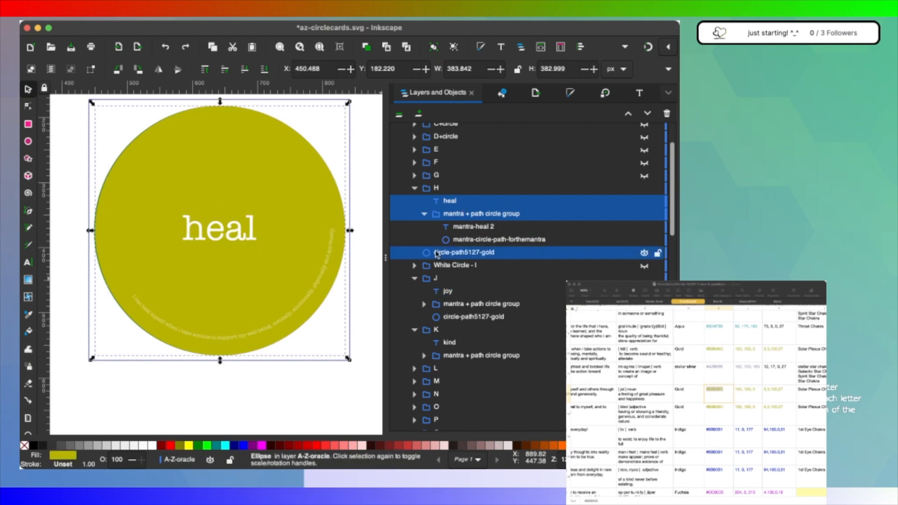
Step: Examine how group G is structured, and check the heal text, mantra + path circle group and mantra circle path in group H
{"action": "left_click", "coordinate": [447, 177]}
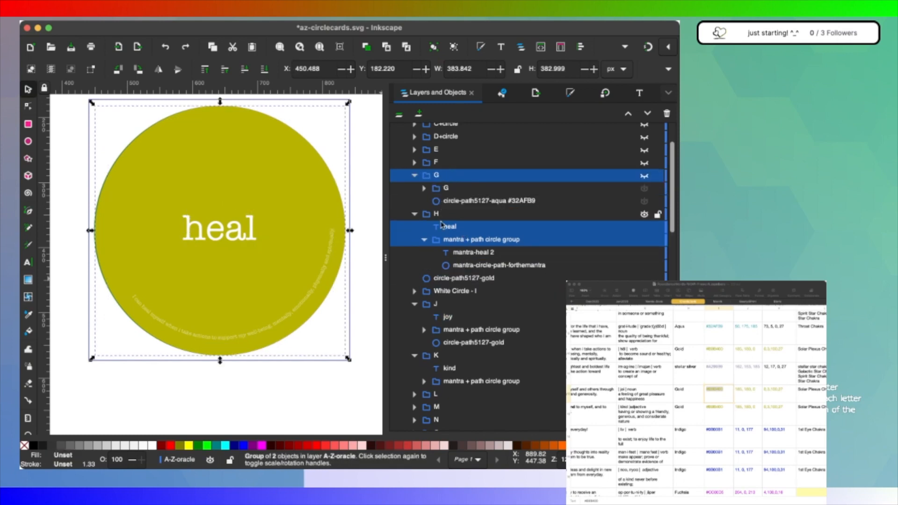
{"action": "left_click", "coordinate": [445, 227]}
{"action": "left_click", "coordinate": [463, 239]}
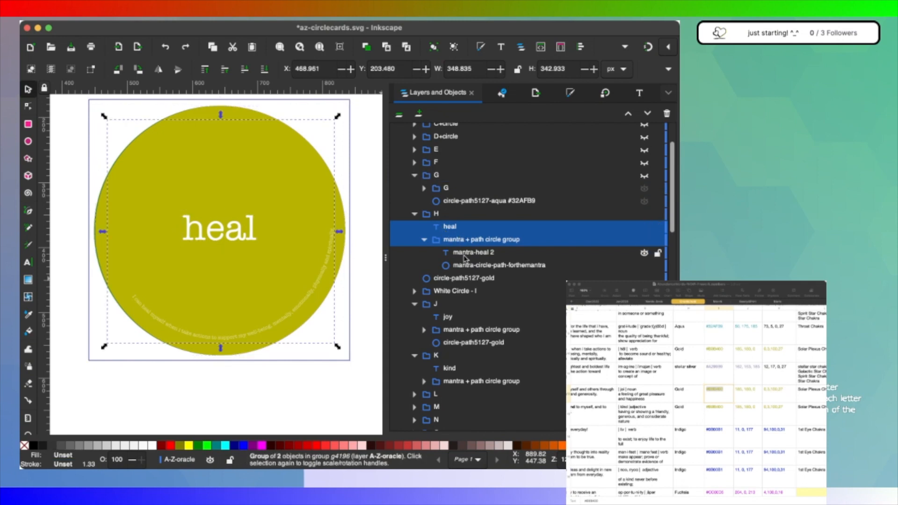
{"action": "left_click", "coordinate": [465, 255]}
{"action": "left_click", "coordinate": [476, 265]}
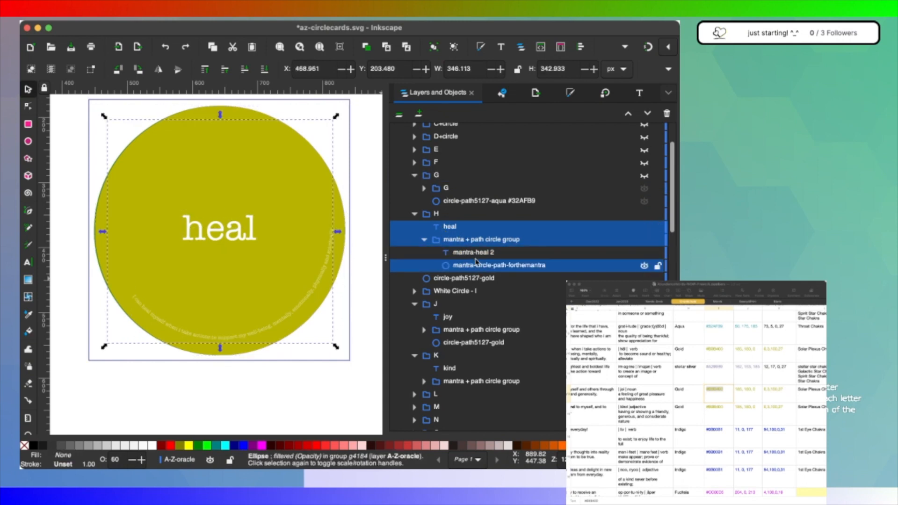
{"action": "left_click", "coordinate": [476, 258], "text": "shift"}
{"action": "left_click", "coordinate": [477, 244]}
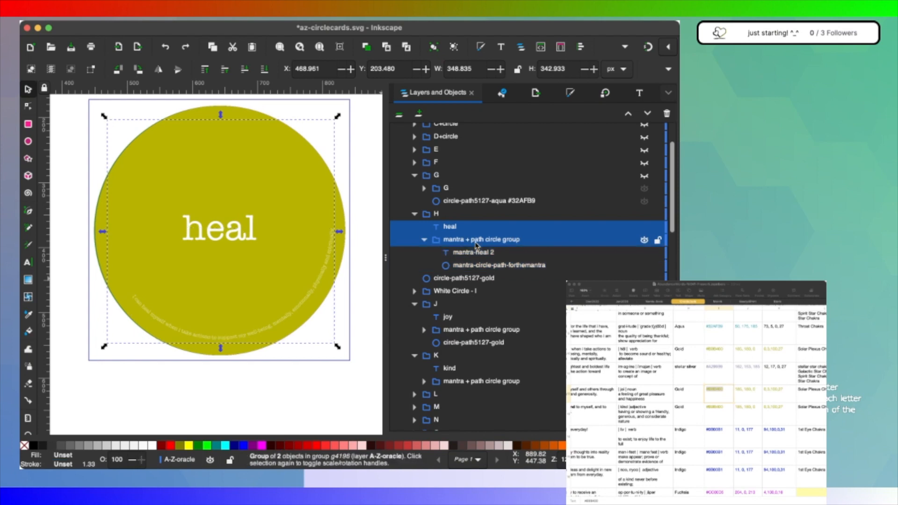
{"action": "left_click", "coordinate": [477, 266]}
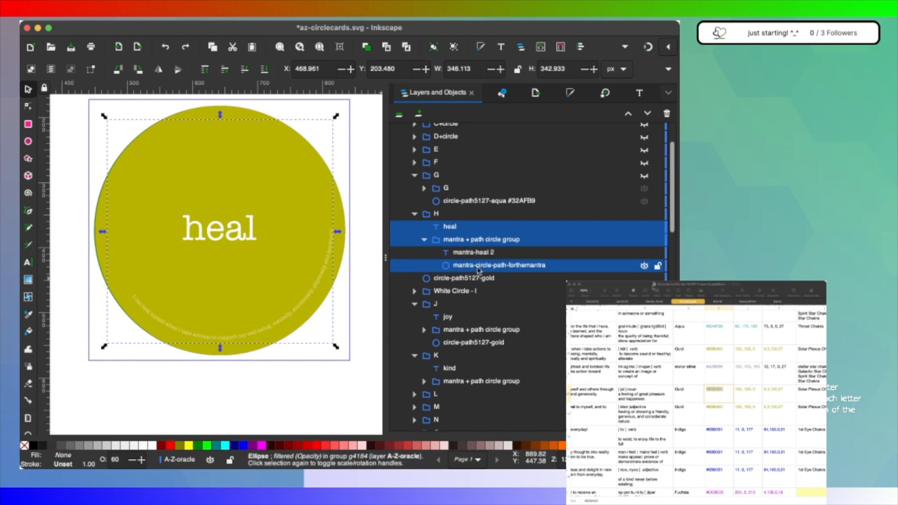
{"action": "left_click", "coordinate": [480, 241]}
{"action": "left_click", "coordinate": [481, 230]}
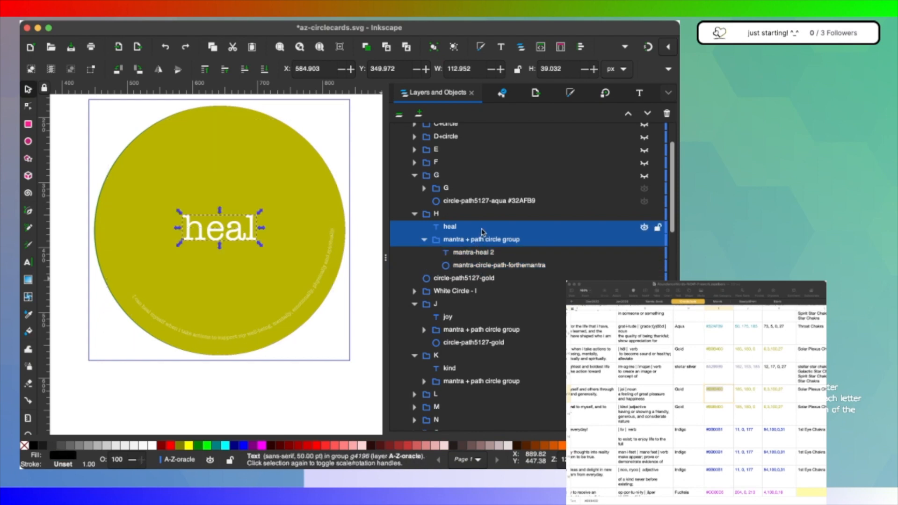
{"action": "left_click", "coordinate": [478, 266]}
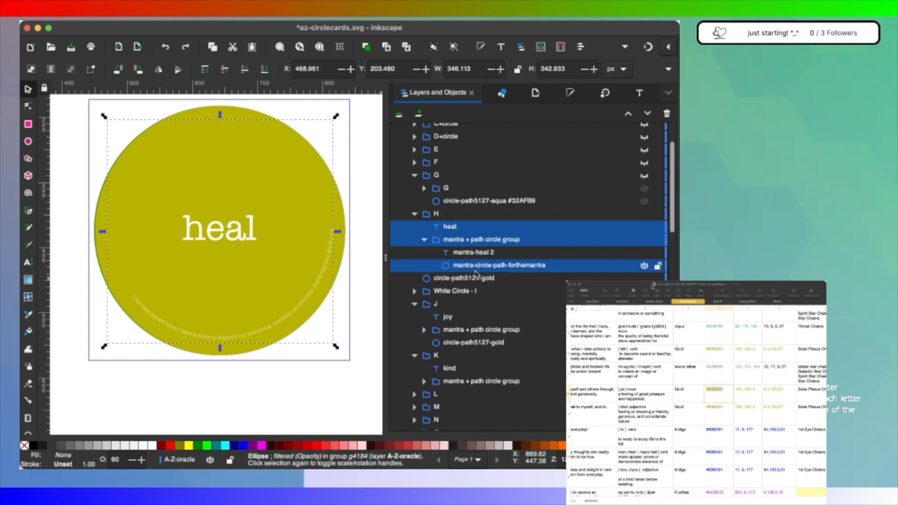
Step: Compare group J's joy text, mantra + path circle group and gold circle with the objects in groups G and H
{"action": "left_click", "coordinate": [476, 318]}
{"action": "left_click", "coordinate": [473, 347]}
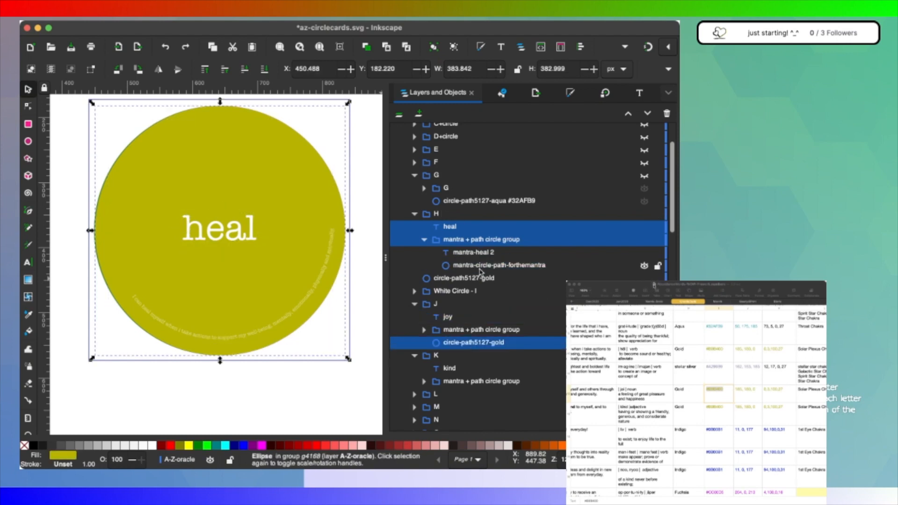
{"action": "left_click", "coordinate": [483, 241]}
{"action": "left_click", "coordinate": [483, 228]}
{"action": "left_click", "coordinate": [483, 201]}
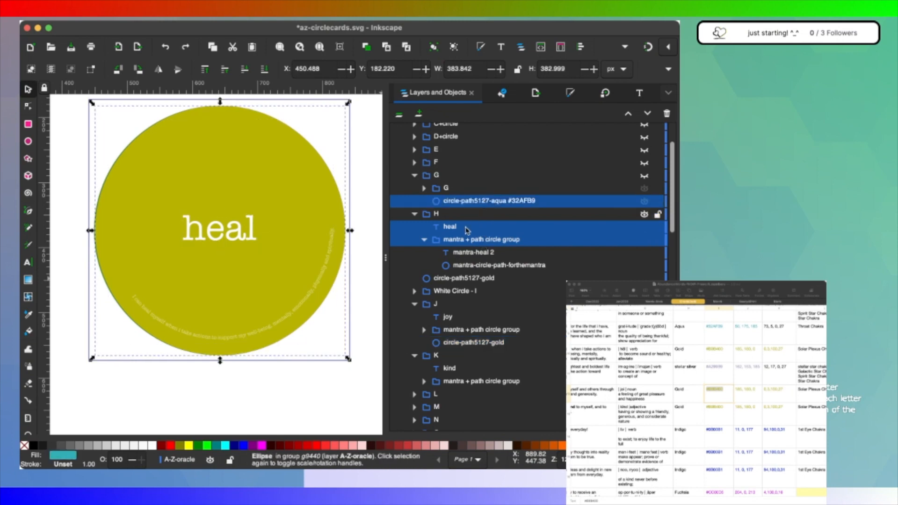
{"action": "left_click", "coordinate": [471, 226]}
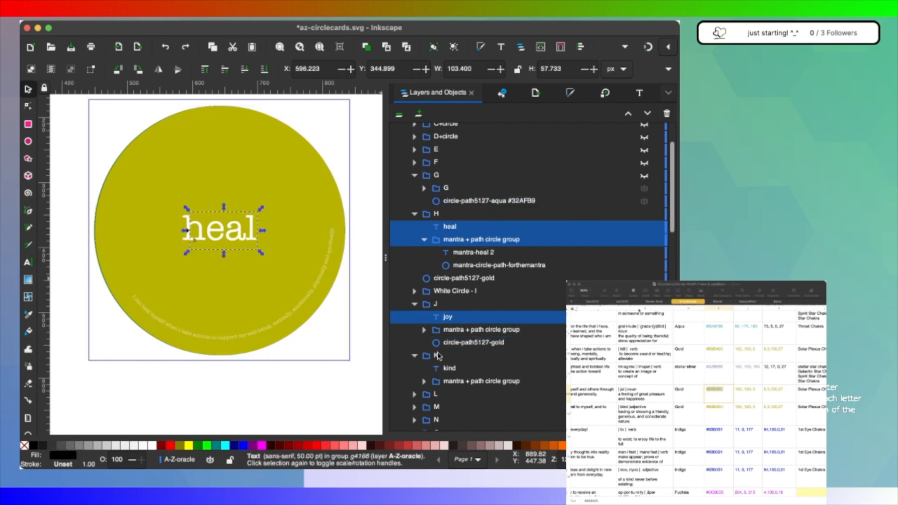
{"action": "left_click", "coordinate": [477, 332]}
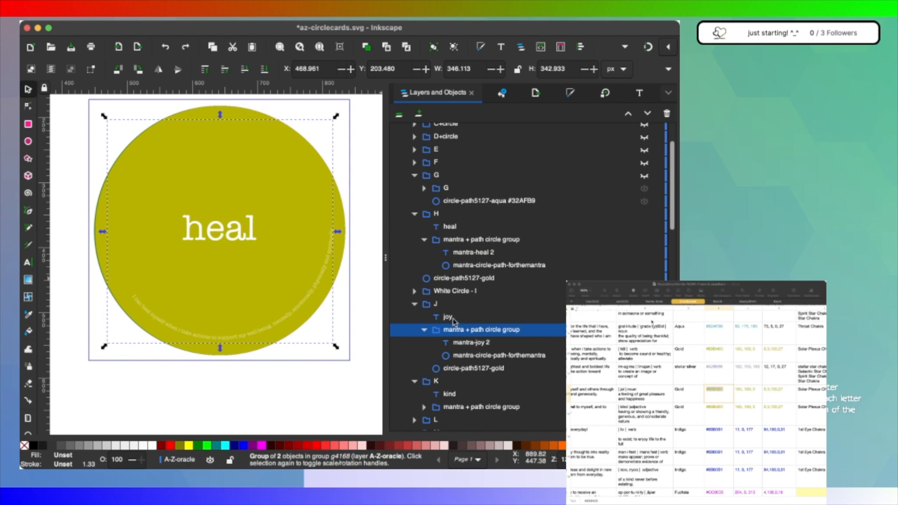
Step: Expand the White Circle - I group and move the standalone gold circle into group H, directly below the heal text
{"action": "left_click", "coordinate": [475, 280]}
{"action": "left_click_drag", "start_coordinate": [450, 280], "coordinate": [440, 219]}
{"action": "left_click", "coordinate": [414, 291]}
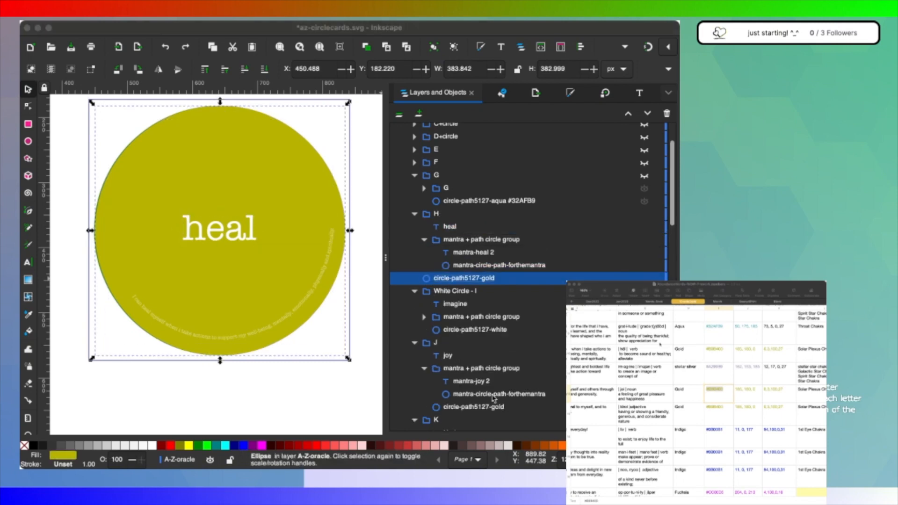
{"action": "mouse_move", "coordinate": [468, 279]}
{"action": "left_mouse_down"}
{"action": "mouse_move", "coordinate": [475, 231]}
{"action": "mouse_move", "coordinate": [445, 233]}
{"action": "mouse_move", "coordinate": [463, 233]}
{"action": "mouse_move", "coordinate": [453, 254]}
{"action": "left_mouse_up"}
{"action": "left_click", "coordinate": [424, 252]}
{"action": "left_click", "coordinate": [424, 253]}
{"action": "left_click", "coordinate": [444, 253]}
{"action": "left_click", "coordinate": [451, 227]}
{"action": "left_click", "coordinate": [450, 227]}
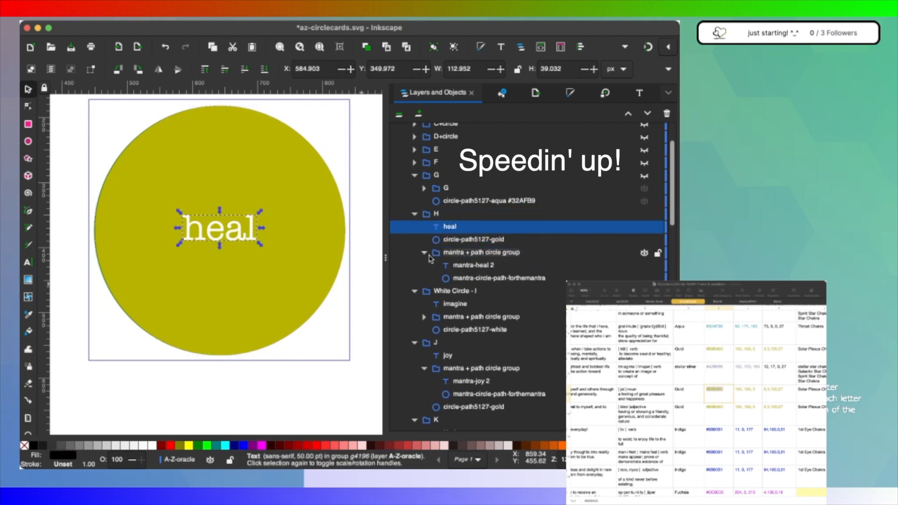
Step: Move H's mantra + path circle group above the gold circle and collapse it
{"action": "left_click", "coordinate": [521, 253]}
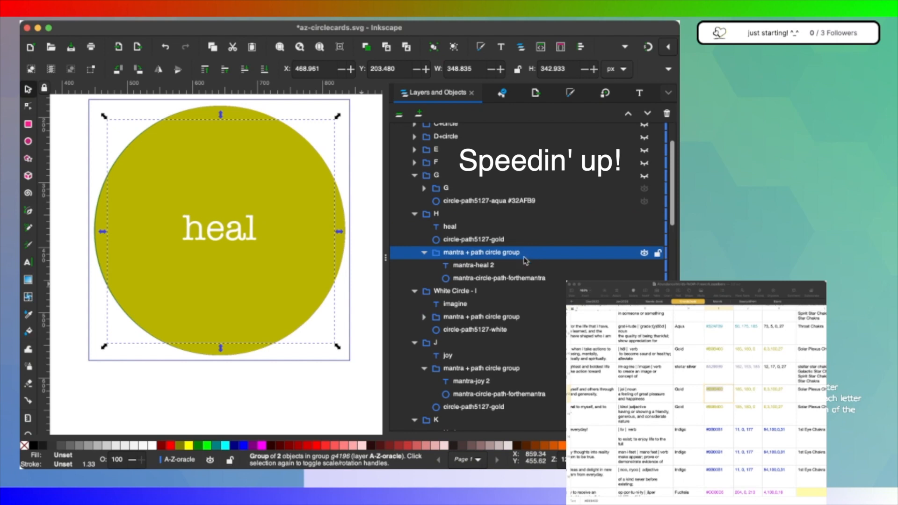
{"action": "left_click_drag", "start_coordinate": [523, 246], "coordinate": [527, 247]}
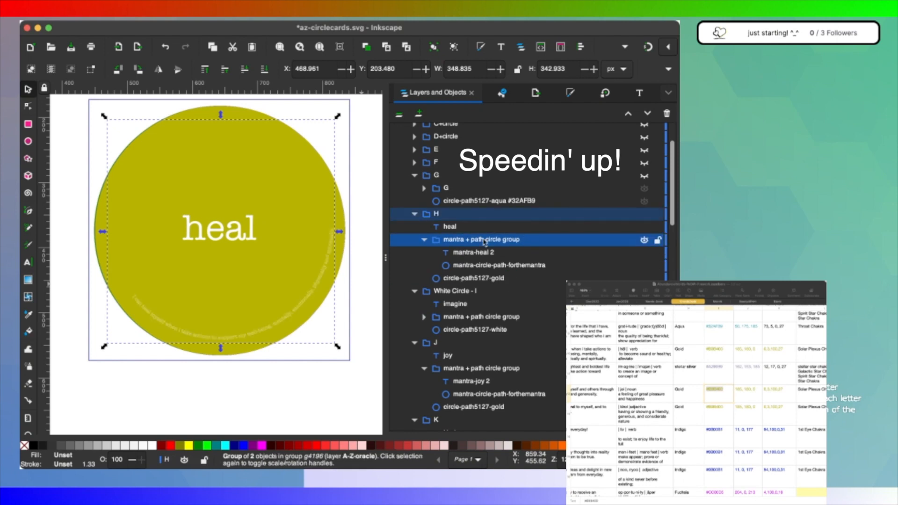
{"action": "left_click", "coordinate": [425, 240]}
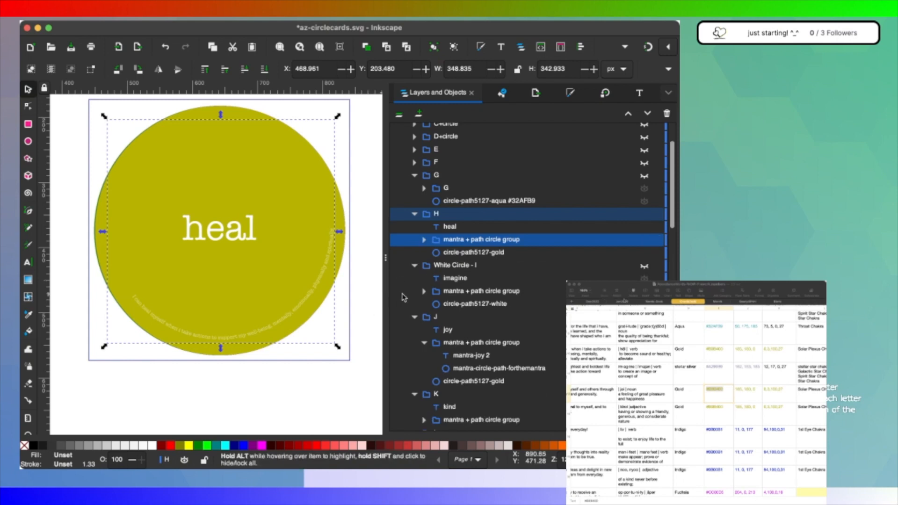
Step: Duplicate circle-path5127-gold in layer H and move the copy into layer K, directly below the kind text
{"action": "left_click", "coordinate": [415, 266]}
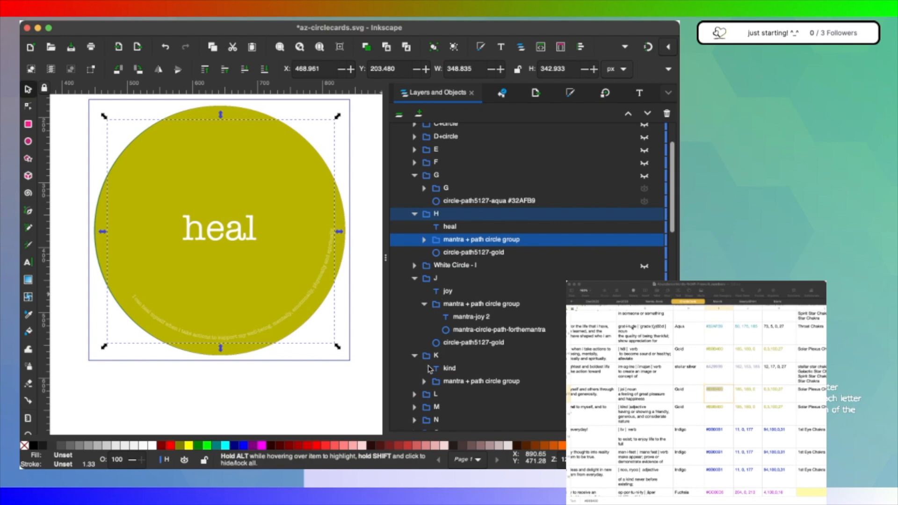
{"action": "left_click", "coordinate": [426, 305]}
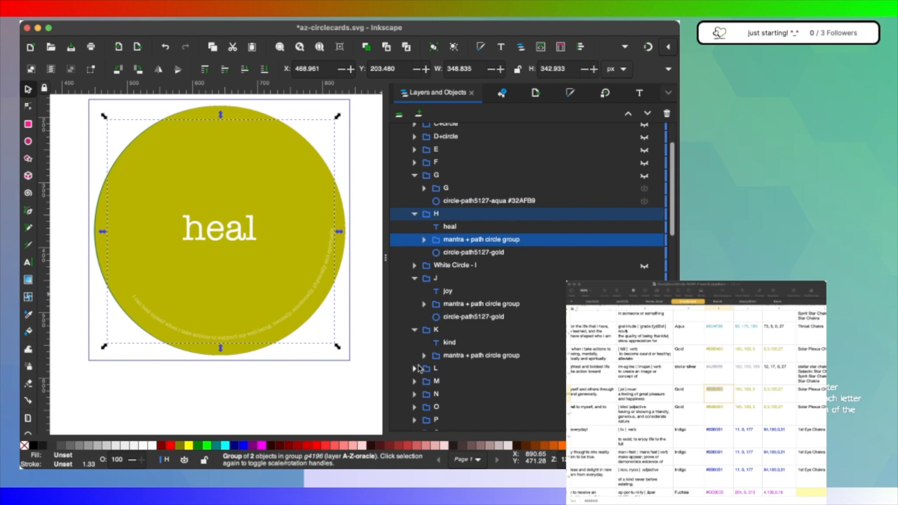
{"action": "left_click", "coordinate": [458, 255]}
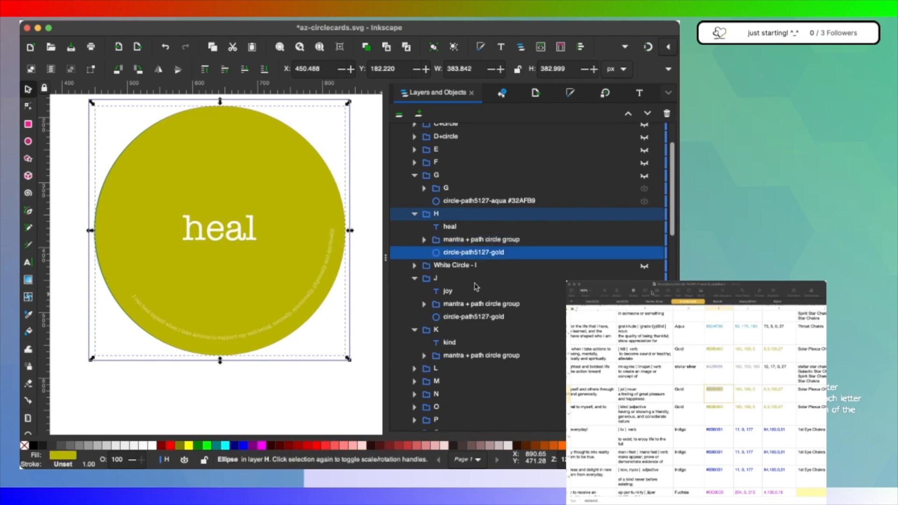
{"action": "key", "text": "Home"}
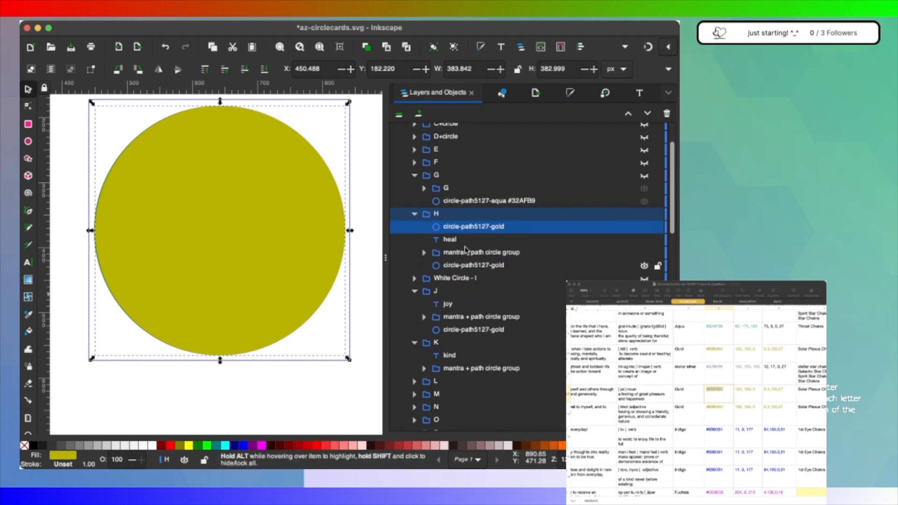
{"action": "left_click_drag", "start_coordinate": [436, 232], "coordinate": [456, 368]}
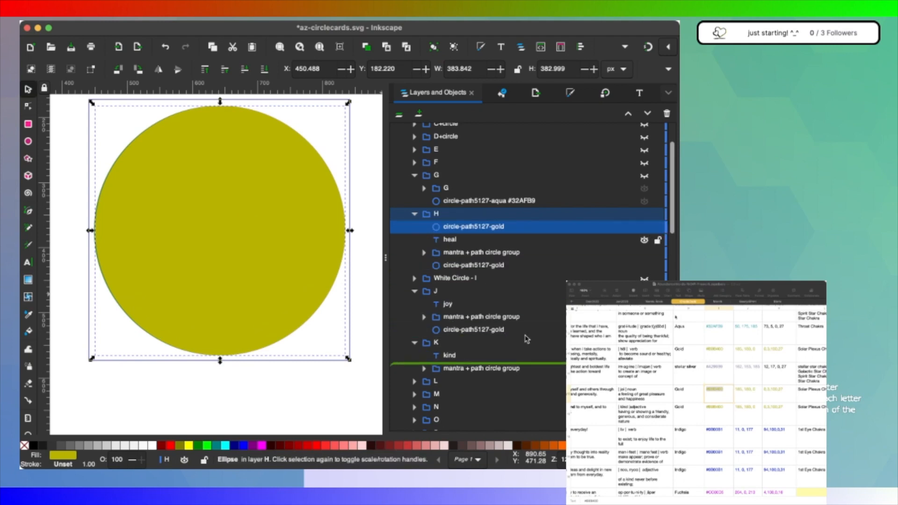
{"action": "left_click_drag", "start_coordinate": [518, 339], "coordinate": [519, 340]}
{"action": "scroll", "coordinate": [490, 347], "scroll_direction": "down", "scroll_amount": 2}
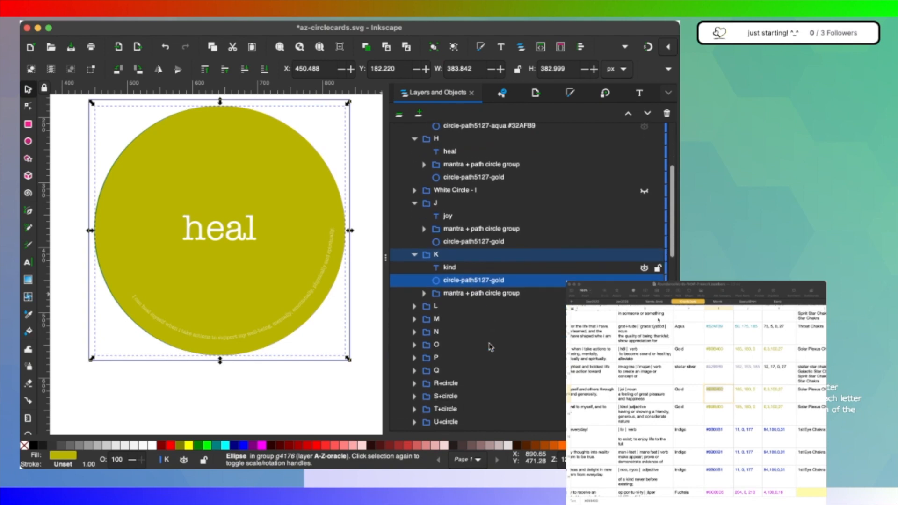
Step: Try to move layer K's mantra + path circle group above circle-path5127-gold
{"action": "left_click", "coordinate": [437, 296]}
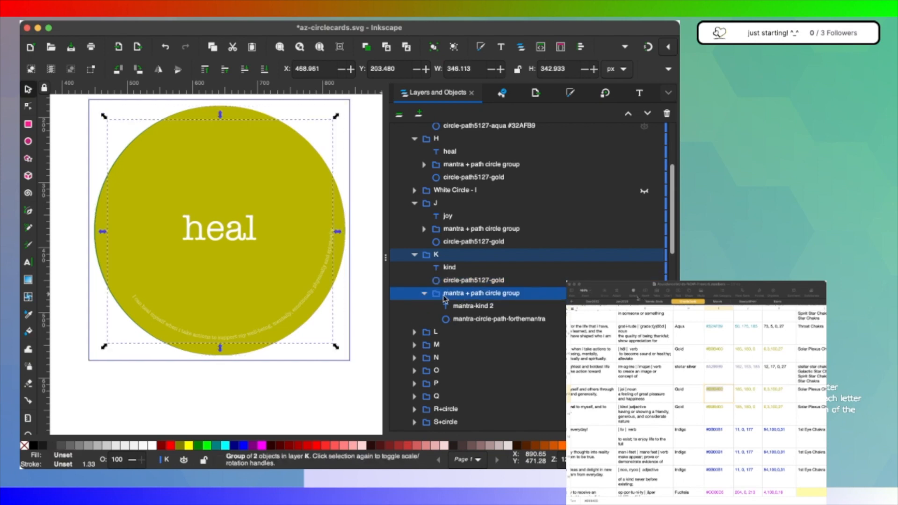
{"action": "left_click", "coordinate": [448, 267]}
{"action": "left_click", "coordinate": [440, 294]}
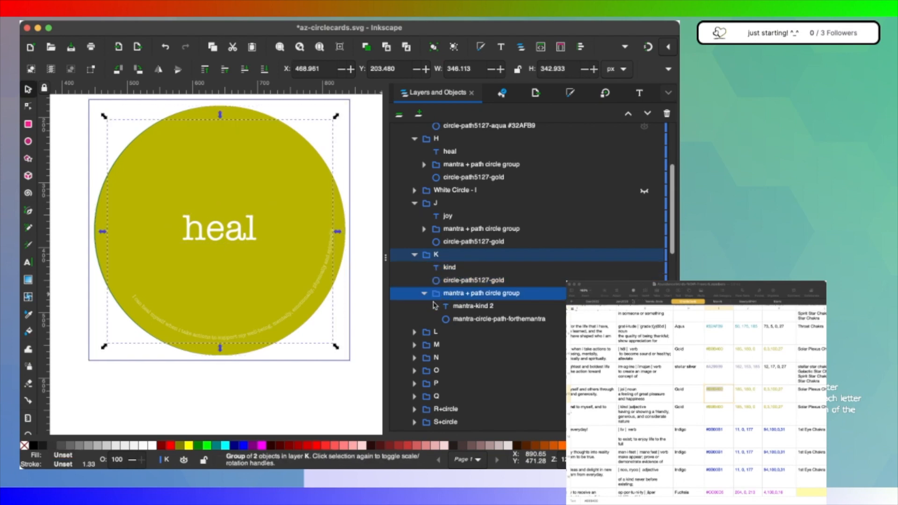
{"action": "left_click", "coordinate": [450, 281]}
{"action": "left_click", "coordinate": [467, 294]}
{"action": "left_click", "coordinate": [425, 293]}
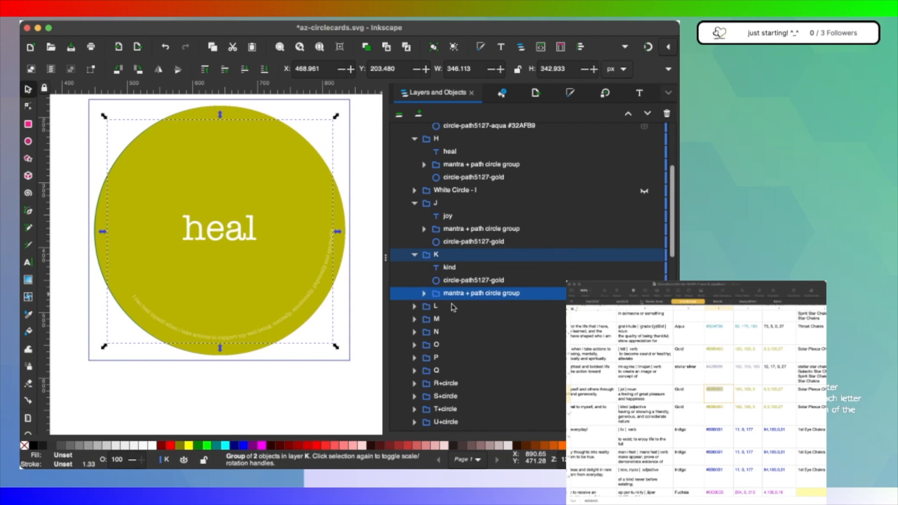
{"action": "left_click", "coordinate": [461, 270]}
{"action": "left_click", "coordinate": [436, 296]}
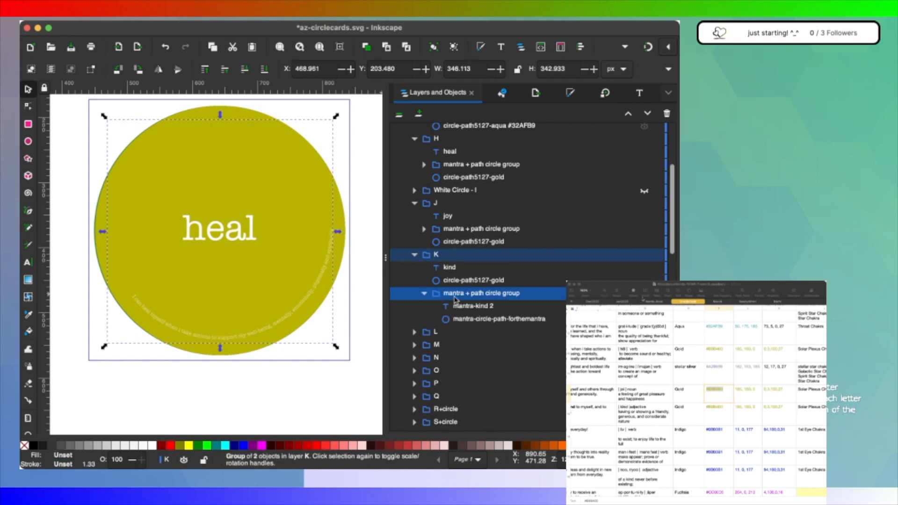
{"action": "left_click", "coordinate": [461, 269]}
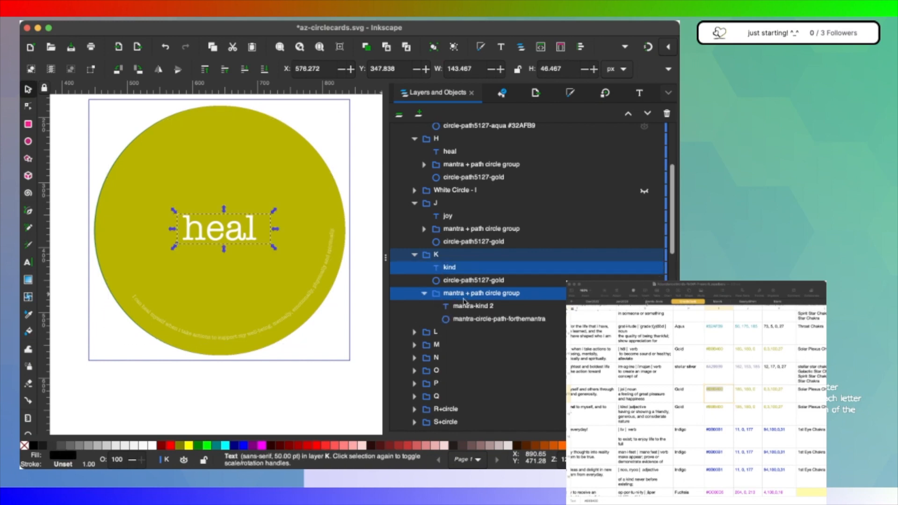
{"action": "left_click", "coordinate": [424, 294]}
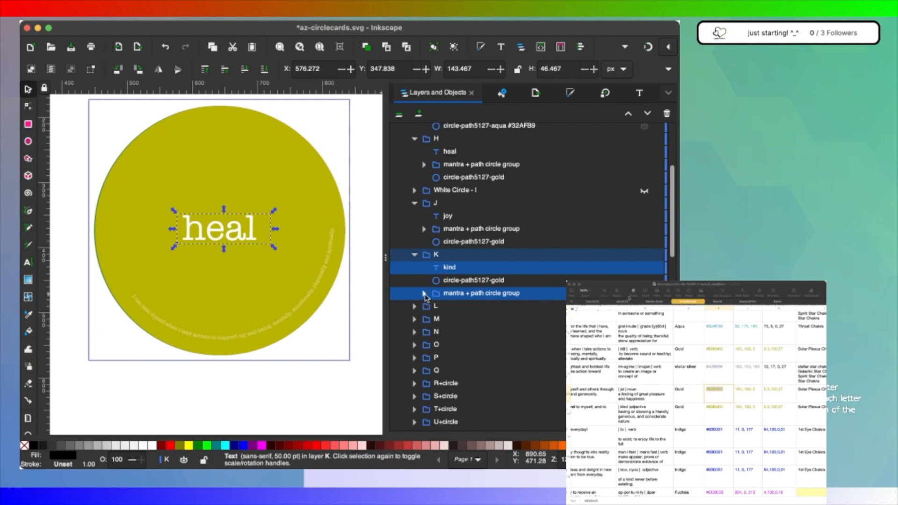
Step: Try to move layer K's circle-path5127-gold beneath the mantra + path circle group
{"action": "left_click", "coordinate": [467, 281]}
{"action": "left_click_drag", "start_coordinate": [452, 282], "coordinate": [496, 328]}
{"action": "left_click", "coordinate": [438, 295]}
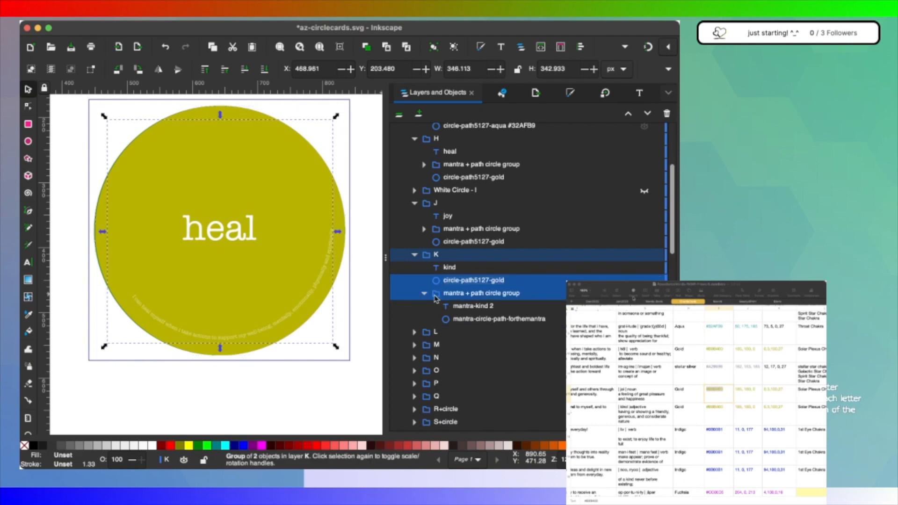
{"action": "left_click", "coordinate": [458, 343]}
{"action": "left_click", "coordinate": [464, 316]}
{"action": "left_click", "coordinate": [466, 295]}
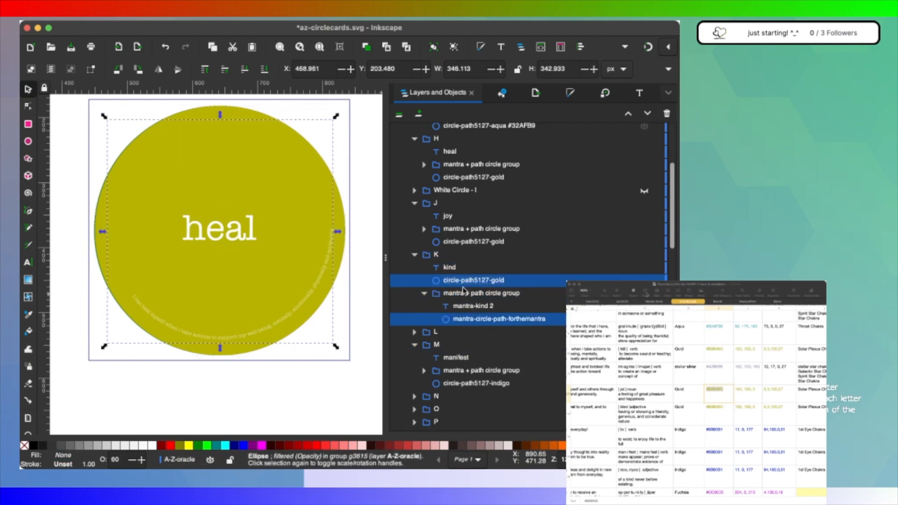
{"action": "left_click", "coordinate": [466, 281]}
{"action": "left_click", "coordinate": [455, 271]}
{"action": "left_click", "coordinate": [450, 257]}
{"action": "left_click", "coordinate": [342, 278]}
{"action": "left_click", "coordinate": [449, 321]}
{"action": "left_click", "coordinate": [457, 298]}
{"action": "left_click", "coordinate": [470, 347]}
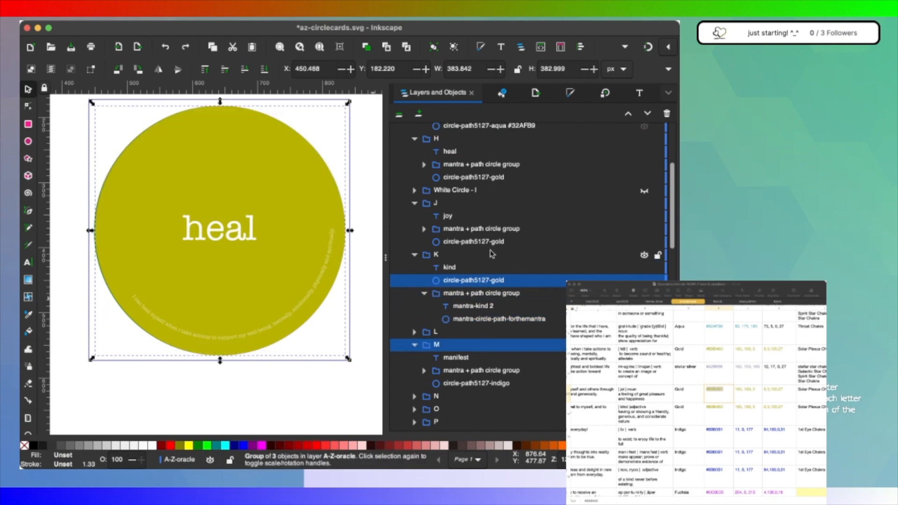
Step: Move layer K's mantra + path circle group between the kind text and circle-path5127-gold, and collapse the group
{"action": "key", "text": "Down"}
{"action": "left_click", "coordinate": [473, 281]}
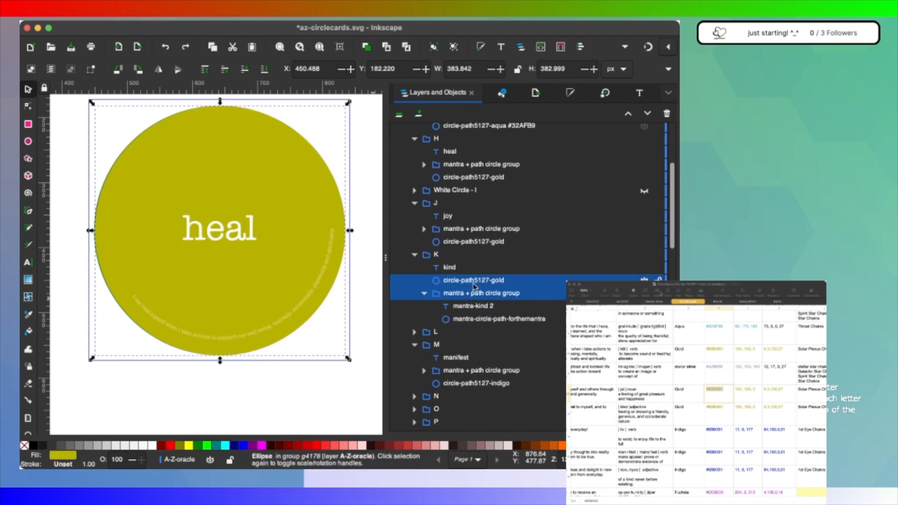
{"action": "left_click", "coordinate": [424, 294]}
{"action": "left_click", "coordinate": [530, 294]}
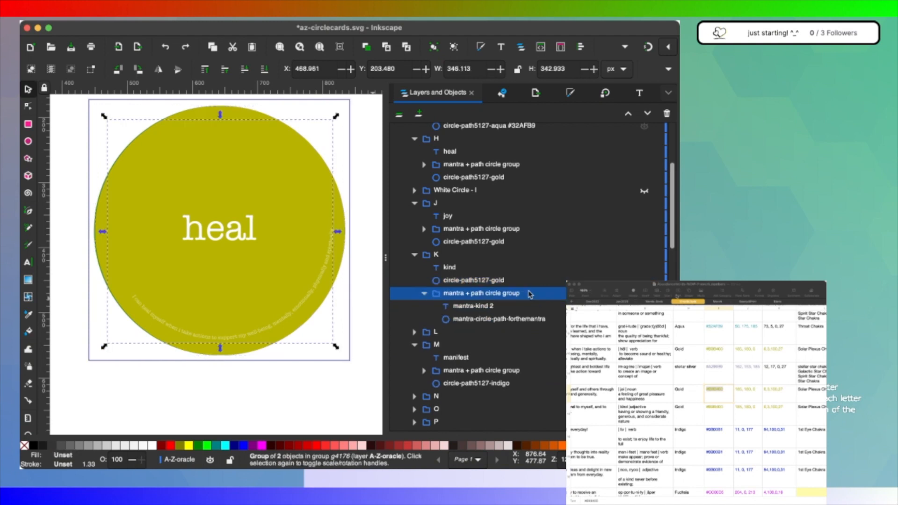
{"action": "left_click", "coordinate": [461, 269]}
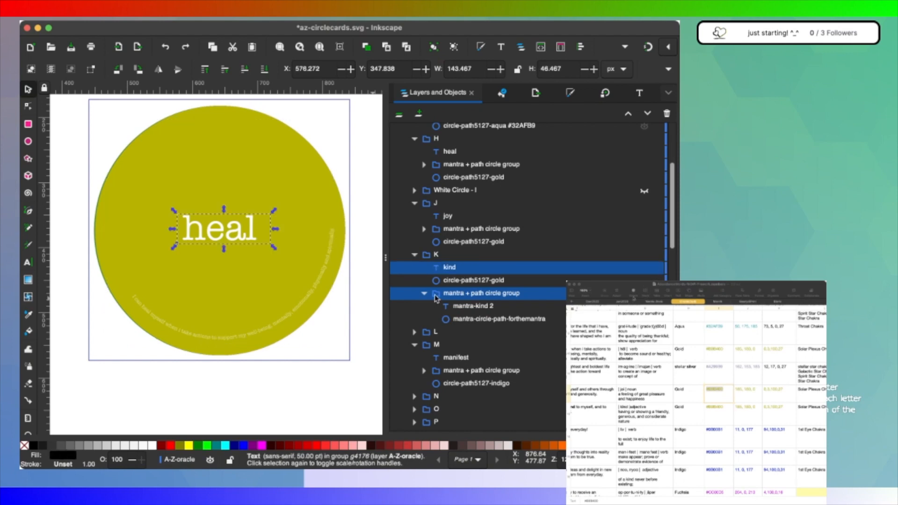
{"action": "left_click", "coordinate": [445, 293]}
{"action": "left_click", "coordinate": [463, 272]}
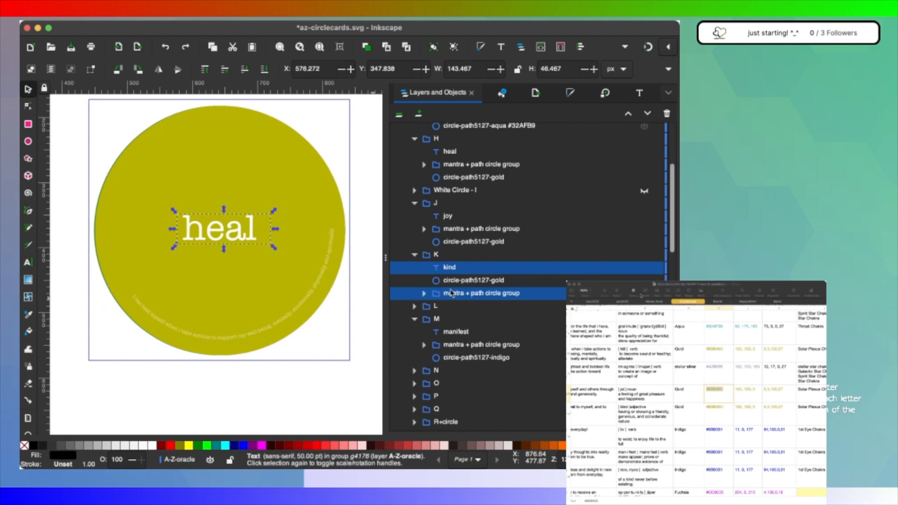
{"action": "left_click", "coordinate": [448, 295]}
{"action": "left_click_drag", "start_coordinate": [449, 295], "coordinate": [531, 268]}
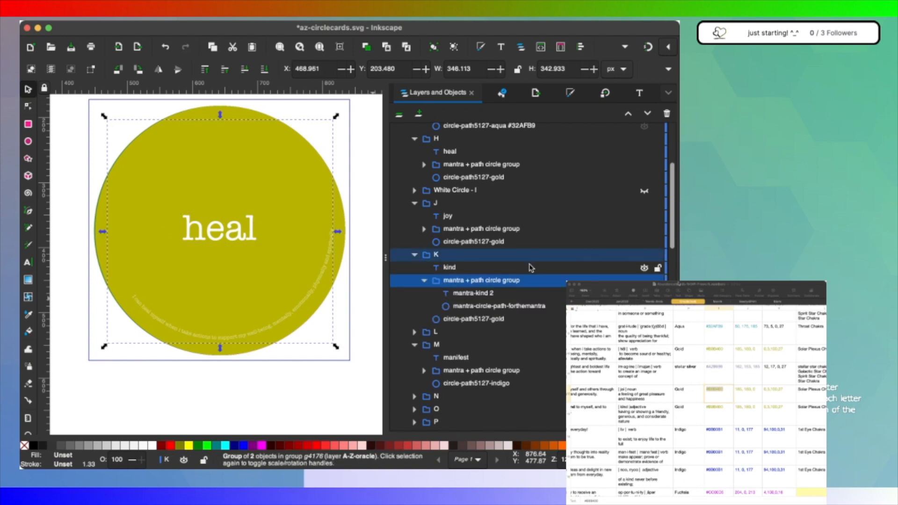
{"action": "left_click", "coordinate": [424, 281]}
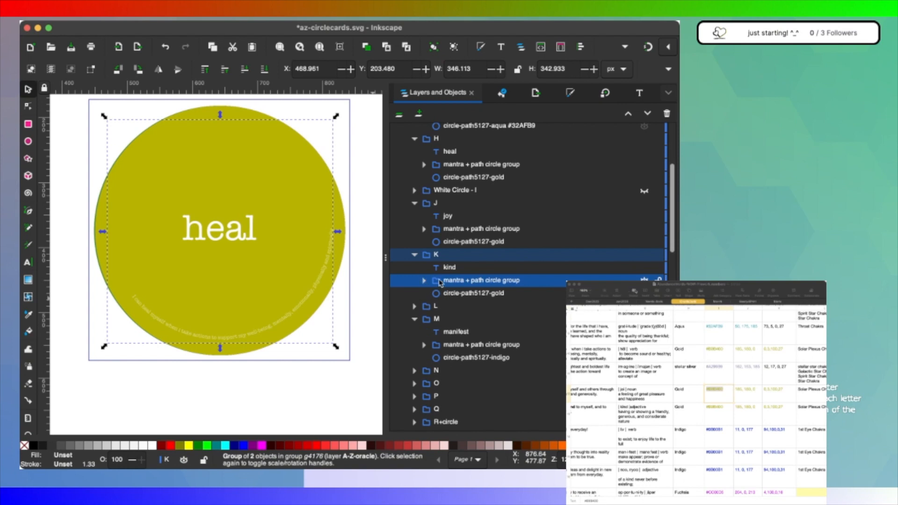
Step: Collapse layers K and M in the object list
{"action": "left_click", "coordinate": [414, 255]}
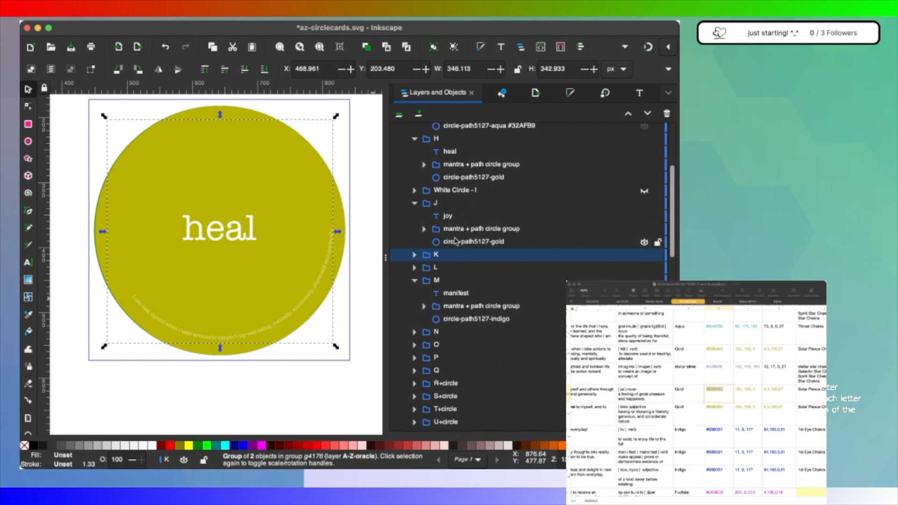
{"action": "scroll", "coordinate": [455, 239], "scroll_direction": "up", "scroll_amount": 1}
{"action": "scroll", "coordinate": [457, 241], "scroll_direction": "up", "scroll_amount": 2}
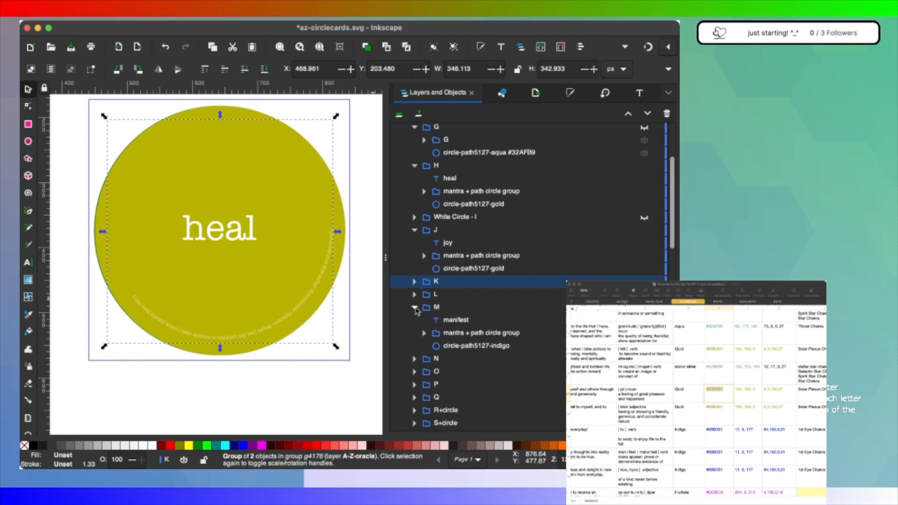
{"action": "left_click", "coordinate": [415, 308]}
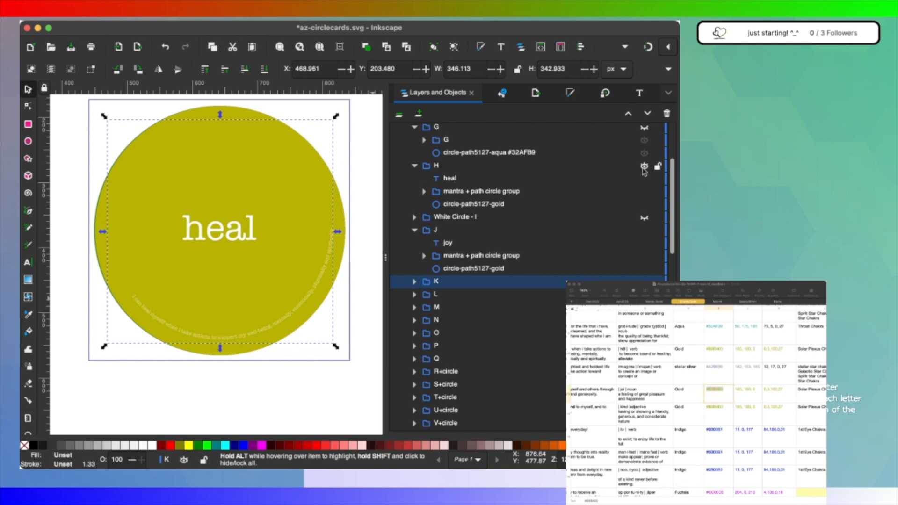
Step: Hide layer H and check the joy and kind cards by briefly hiding layer J
{"action": "left_click", "coordinate": [643, 167]}
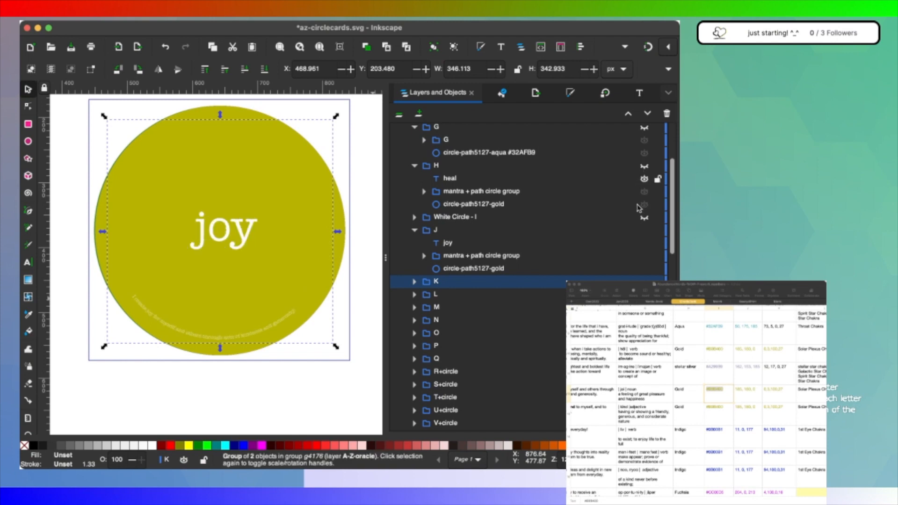
{"action": "left_click", "coordinate": [645, 231]}
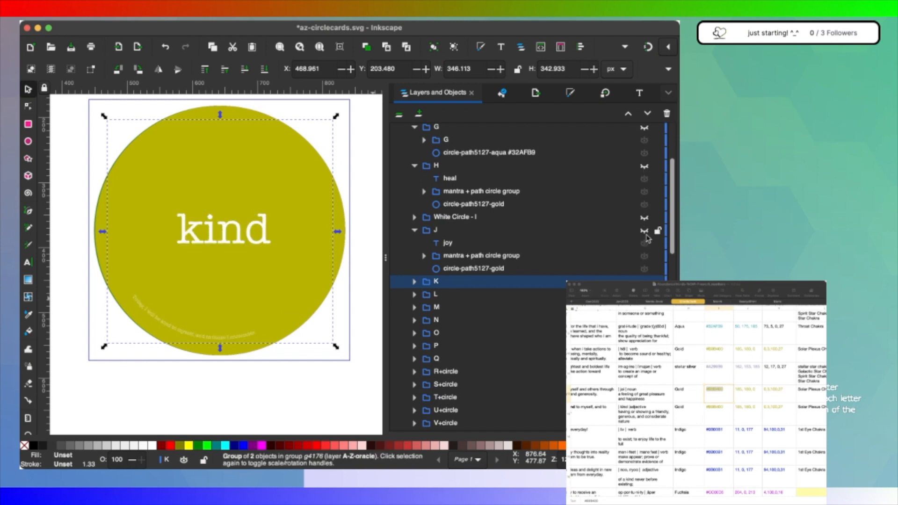
{"action": "left_click", "coordinate": [644, 231]}
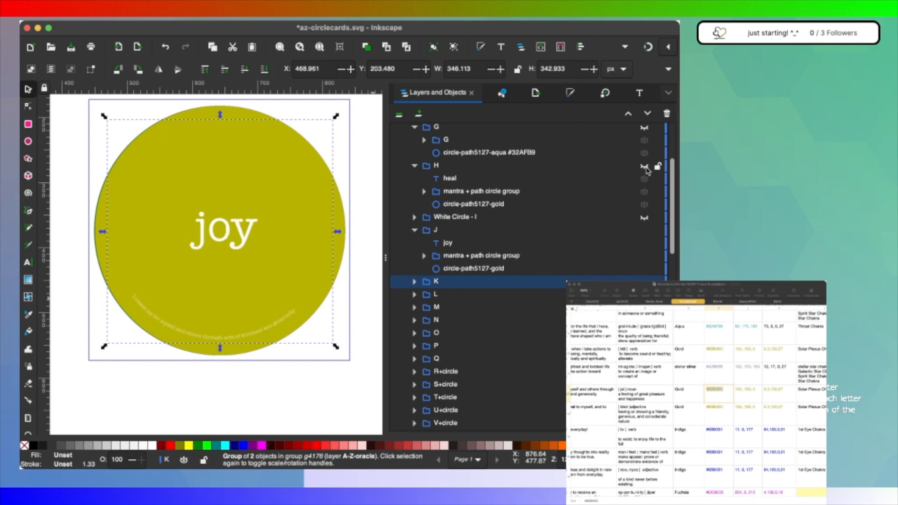
{"action": "left_click", "coordinate": [645, 167]}
{"action": "left_click", "coordinate": [645, 167]}
Step: Show and expand layer White Circle - I, and duplicate its imagine text five times
{"action": "left_click", "coordinate": [645, 217]}
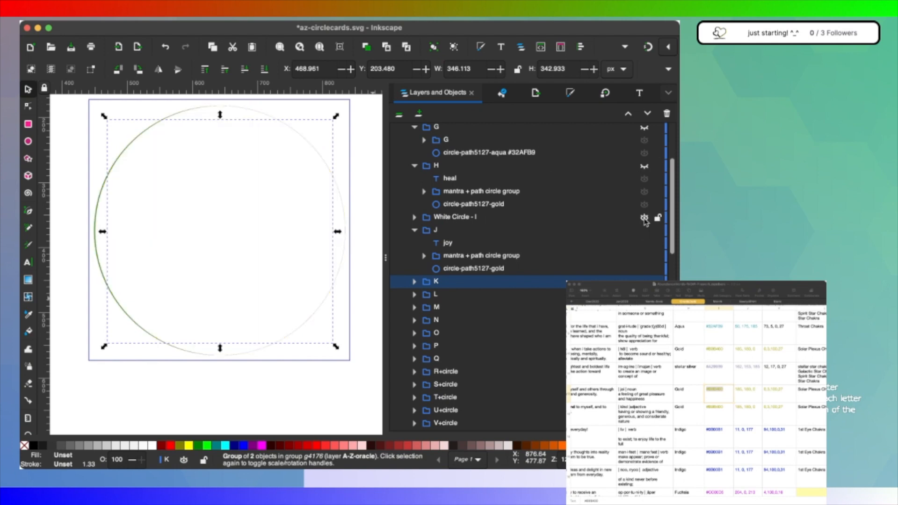
{"action": "left_click", "coordinate": [415, 217]}
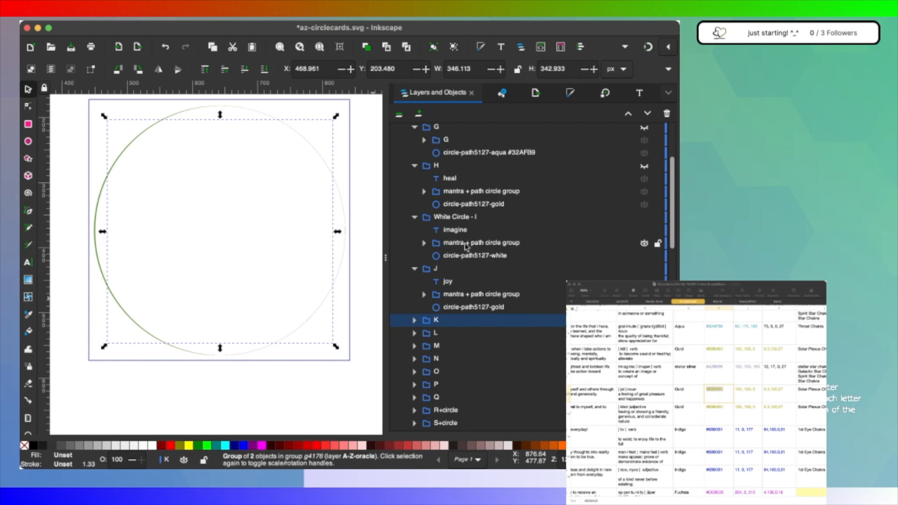
{"action": "left_click", "coordinate": [481, 230]}
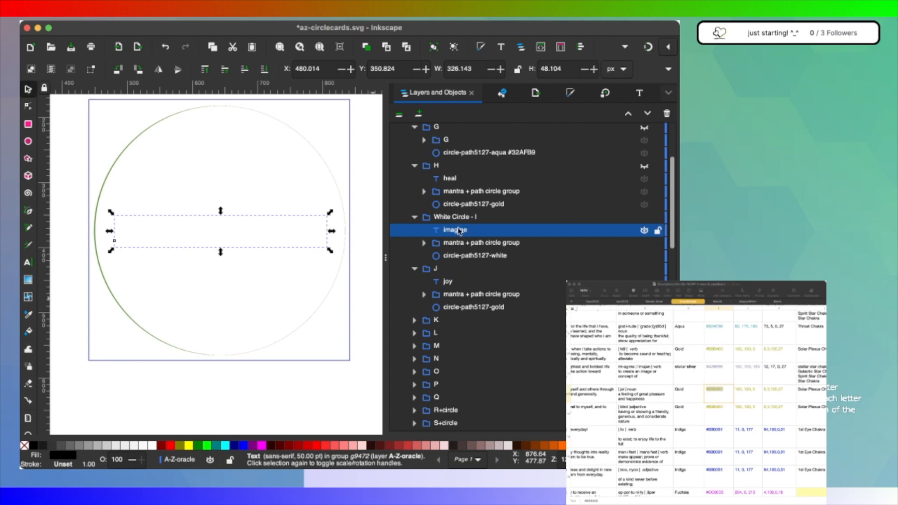
{"action": "key", "text": "super+d"}
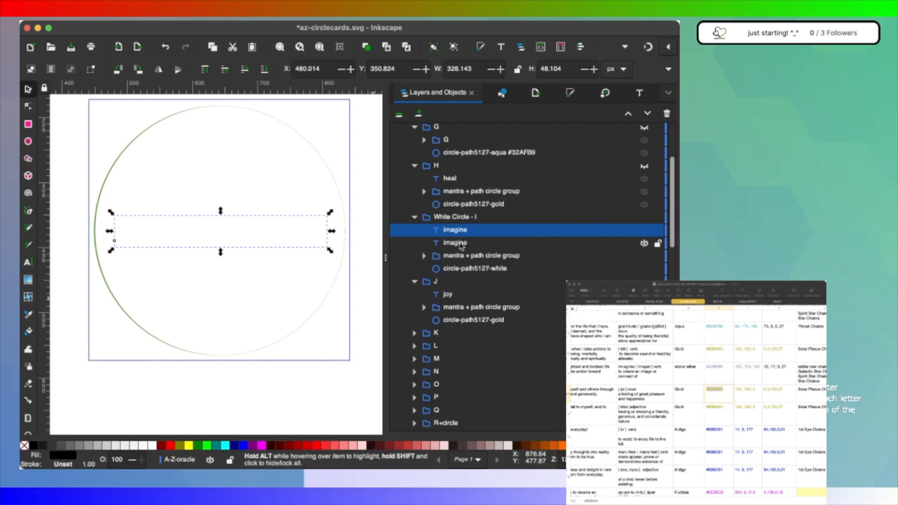
{"action": "left_click", "coordinate": [462, 244]}
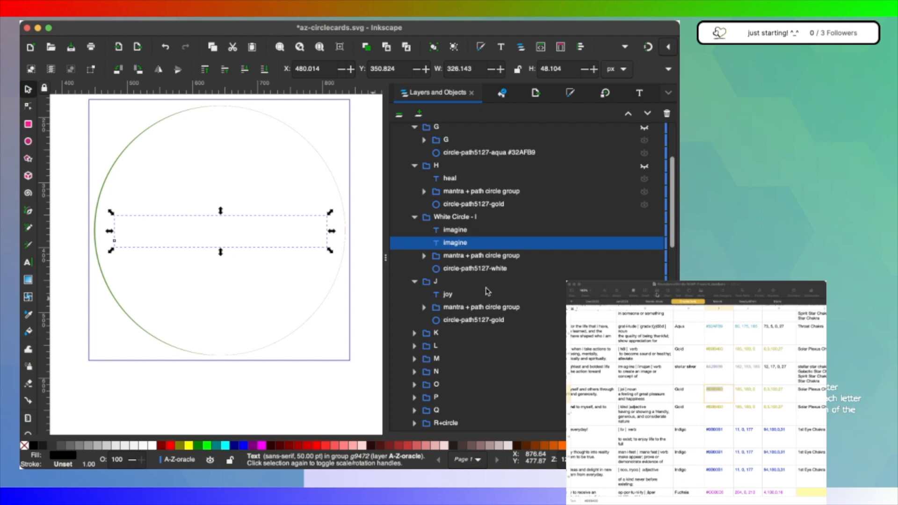
{"action": "key", "text": "ctrl+d"}
{"action": "key", "text": "ctrl+d"}
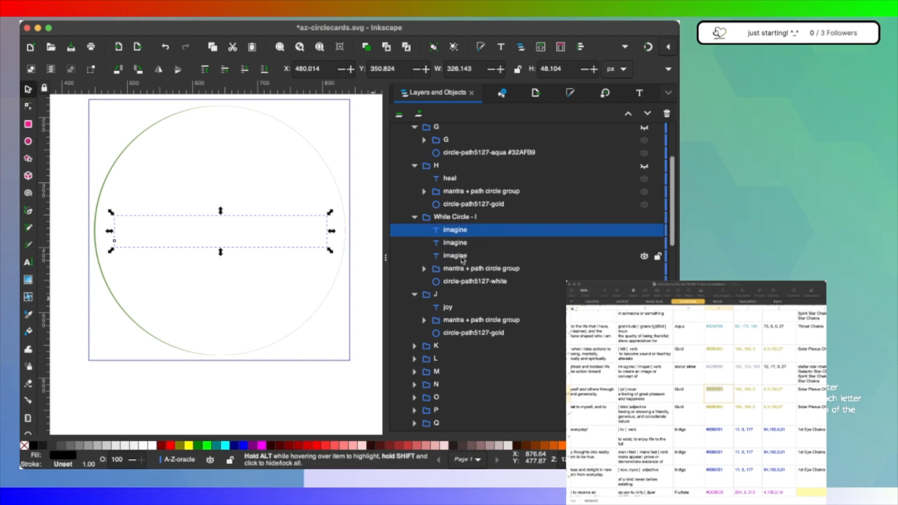
{"action": "key", "text": "ctrl+d"}
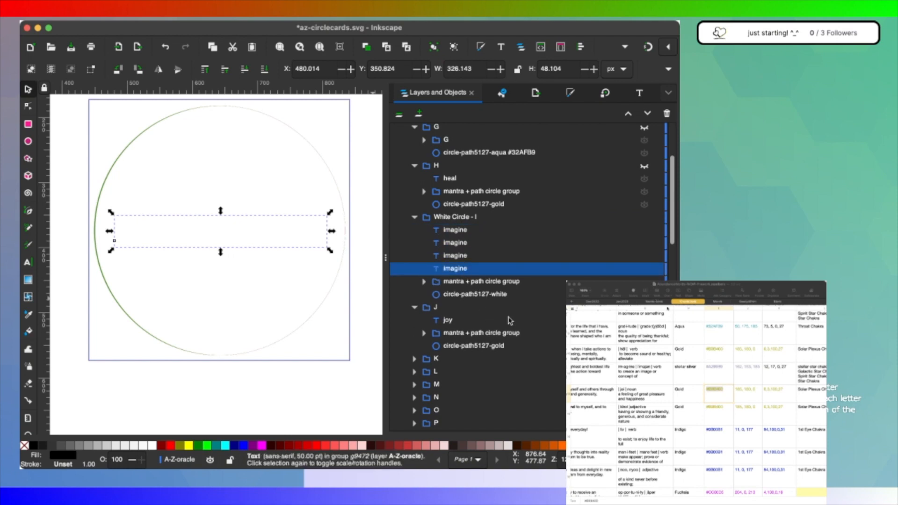
{"action": "key", "text": "ctrl+d"}
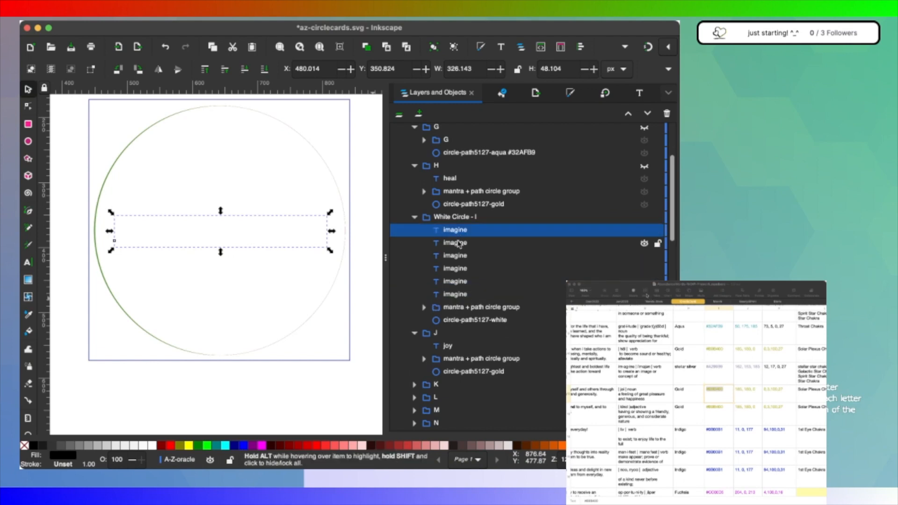
Step: Add one more duplicate of the imagine text in White Circle - I and group all seven copies
{"action": "left_click", "coordinate": [460, 296]}
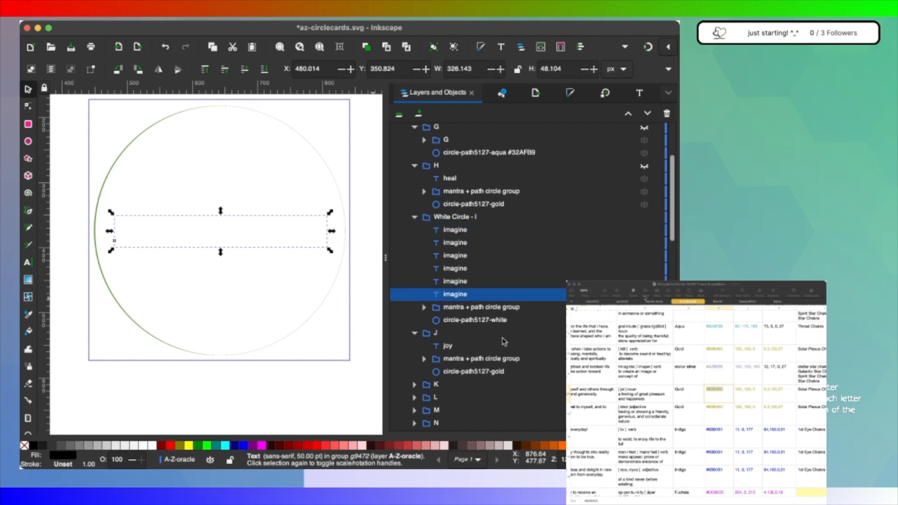
{"action": "left_click", "coordinate": [452, 231]}
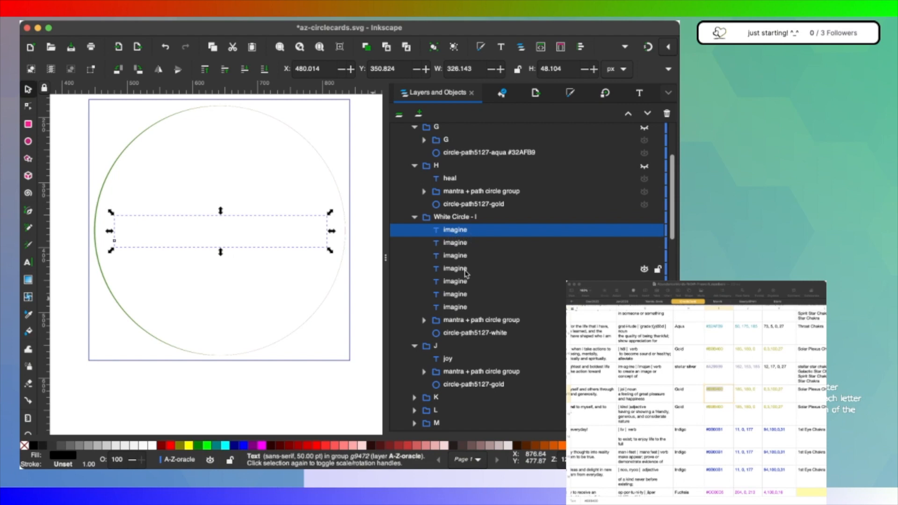
{"action": "left_click", "coordinate": [455, 307], "text": "shift"}
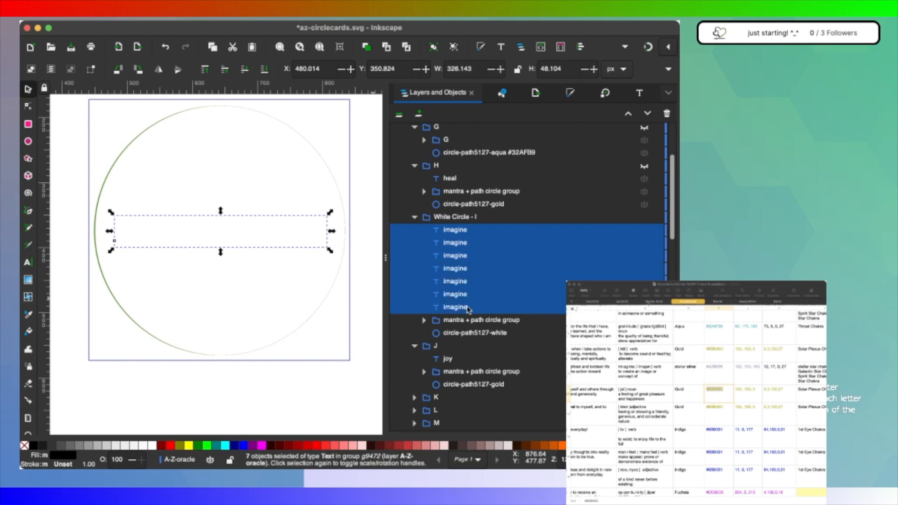
{"action": "key", "text": "super+g"}
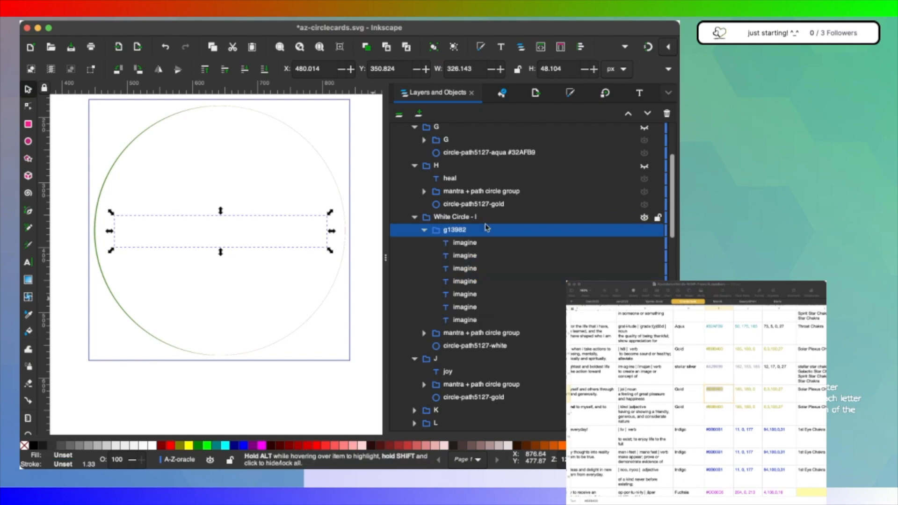
Step: Name the new group of imagine texts "imagine color letters"
{"action": "double_click", "coordinate": [459, 229]}
{"action": "type", "text": "imagine colo"}
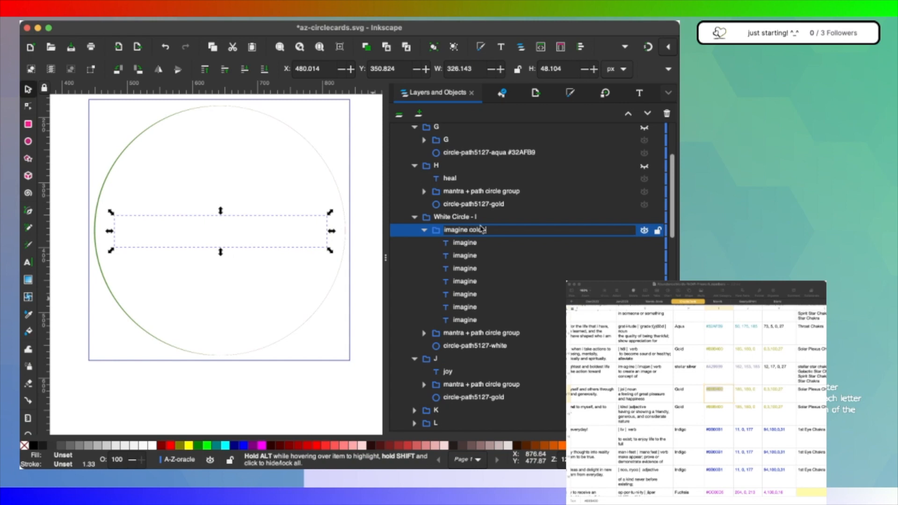
{"action": "type", "text": "r letters"}
{"action": "key", "text": "Return"}
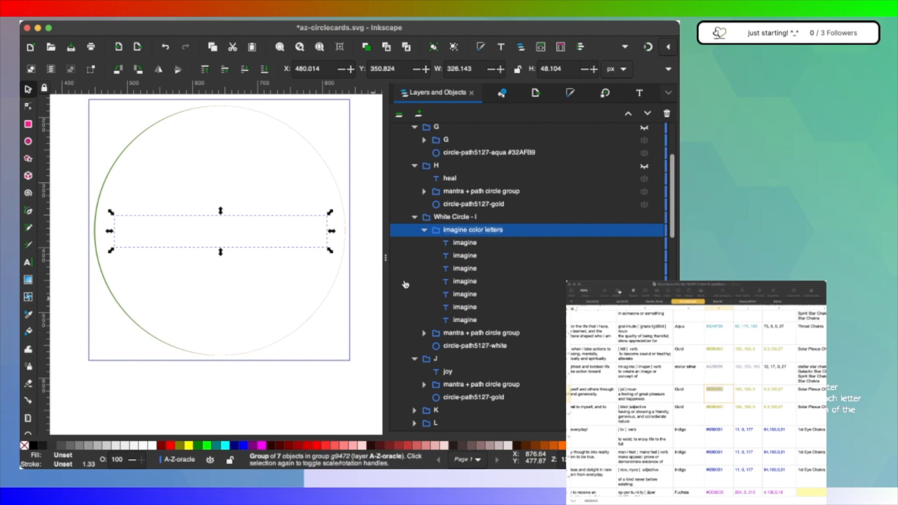
Step: Switch to the reference PDF of the card designs and find the multicoloured imagine page, enlarging the word
{"action": "key", "text": "super+Tab"}
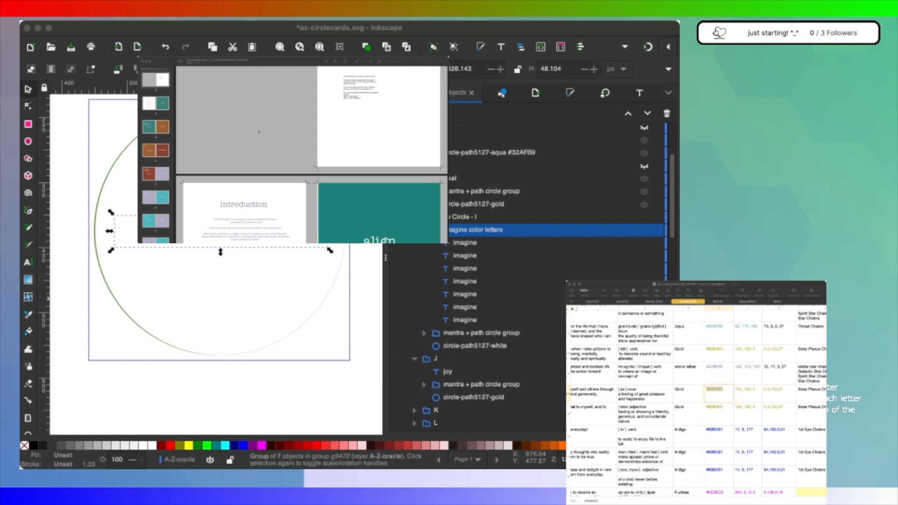
{"action": "left_click", "coordinate": [259, 133]}
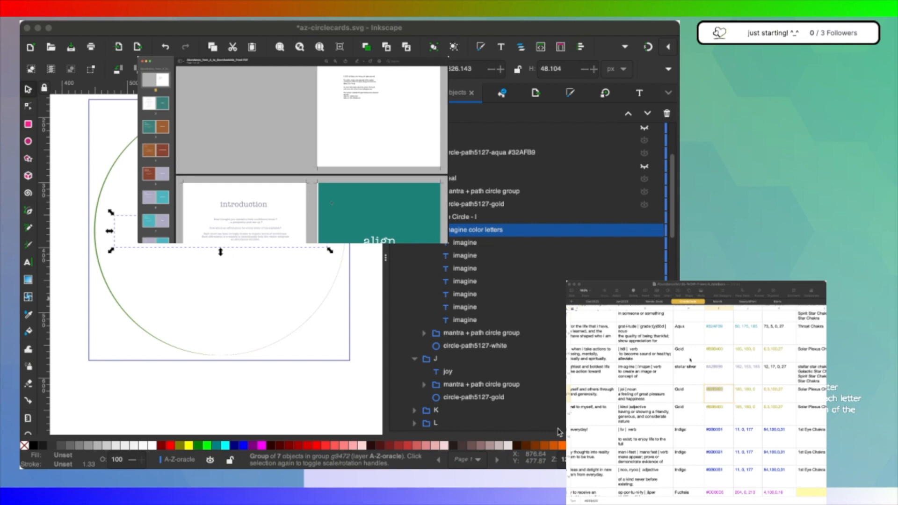
{"action": "scroll", "coordinate": [332, 204], "scroll_direction": "down", "scroll_amount": 3}
{"action": "scroll", "coordinate": [332, 203], "scroll_direction": "down", "scroll_amount": 5}
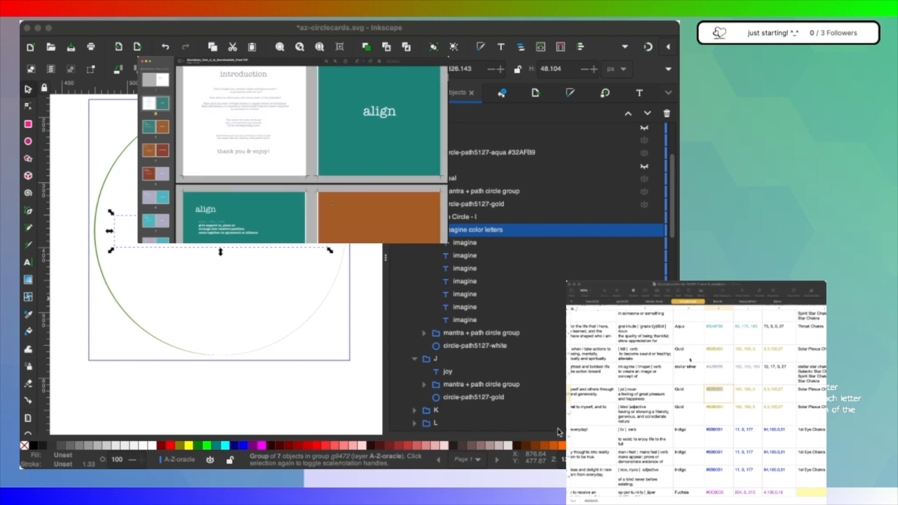
{"action": "scroll", "coordinate": [332, 203], "scroll_direction": "down", "scroll_amount": 8}
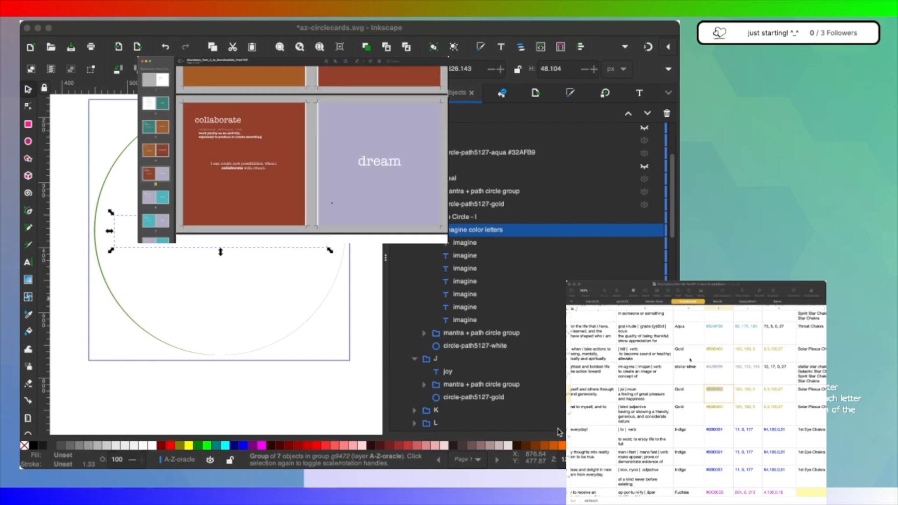
{"action": "scroll", "coordinate": [332, 203], "scroll_direction": "down", "scroll_amount": 4}
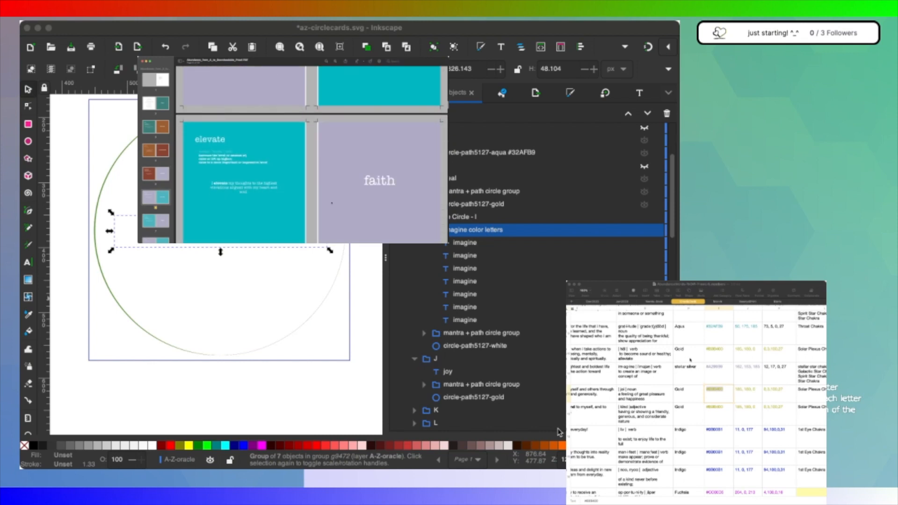
{"action": "scroll", "coordinate": [331, 203], "scroll_direction": "down", "scroll_amount": 6}
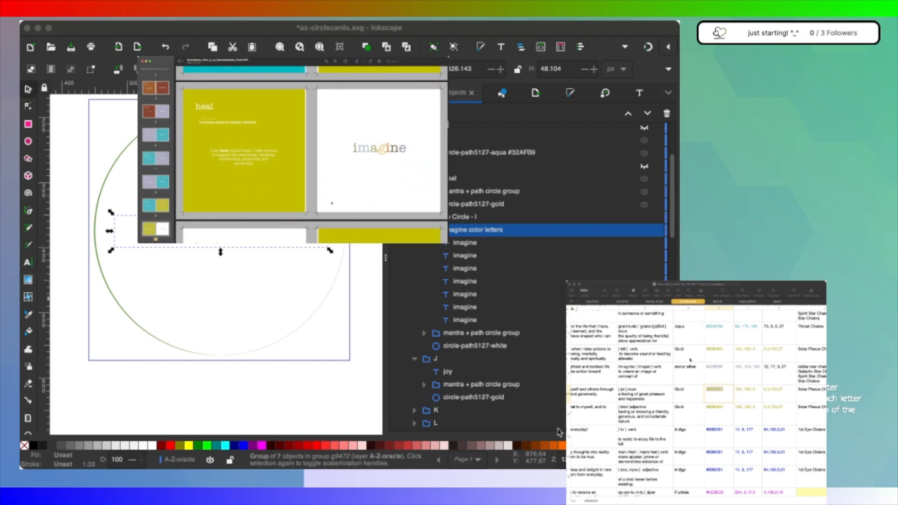
{"action": "scroll", "coordinate": [332, 203], "scroll_direction": "down", "scroll_amount": 1}
{"action": "scroll", "coordinate": [363, 151], "scroll_direction": "up", "scroll_amount": 5}
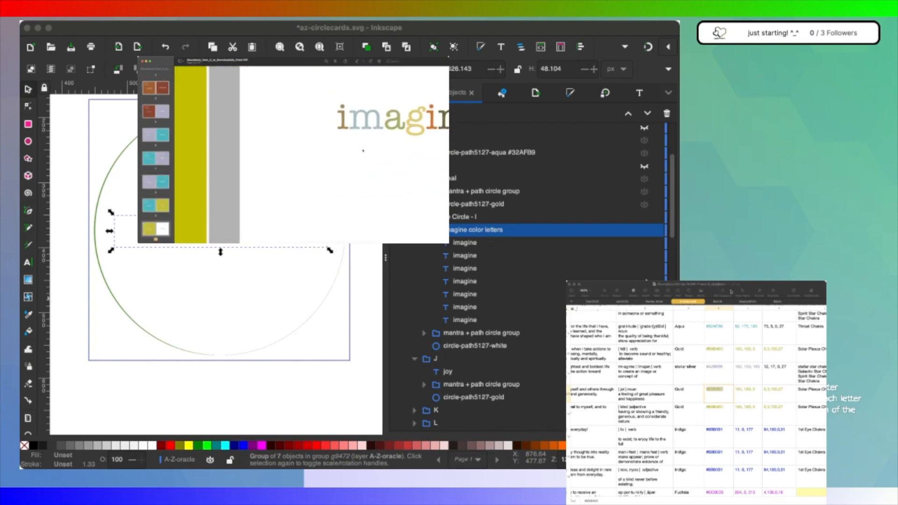
{"action": "scroll", "coordinate": [363, 150], "scroll_direction": "right", "scroll_amount": 3}
{"action": "scroll", "coordinate": [363, 151], "scroll_direction": "right", "scroll_amount": 1}
{"action": "scroll", "coordinate": [363, 151], "scroll_direction": "up", "scroll_amount": 2}
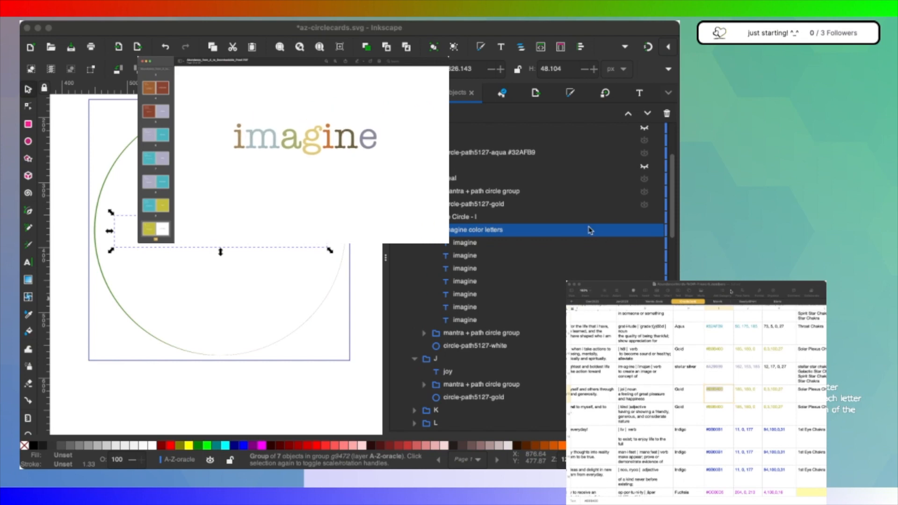
{"action": "scroll", "coordinate": [343, 132], "scroll_direction": "up", "scroll_amount": 1}
{"action": "scroll", "coordinate": [342, 131], "scroll_direction": "up", "scroll_amount": 2}
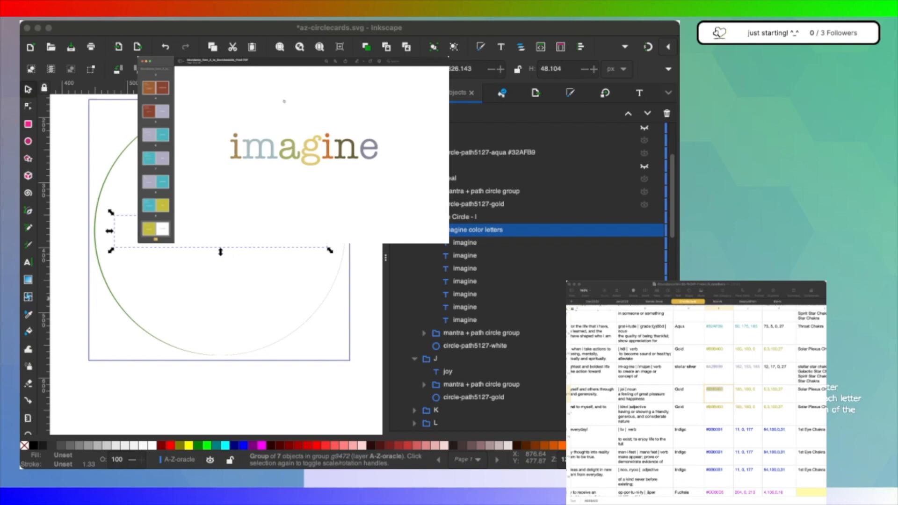
Step: Examine the individual letter colours of the word imagine up close in the reference PDF
{"action": "key", "text": "super+Tab"}
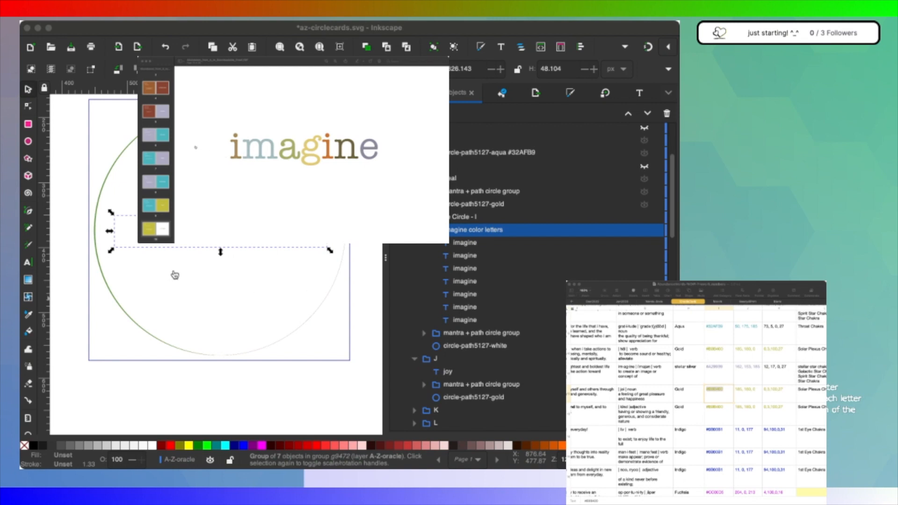
{"action": "left_click", "coordinate": [232, 149]}
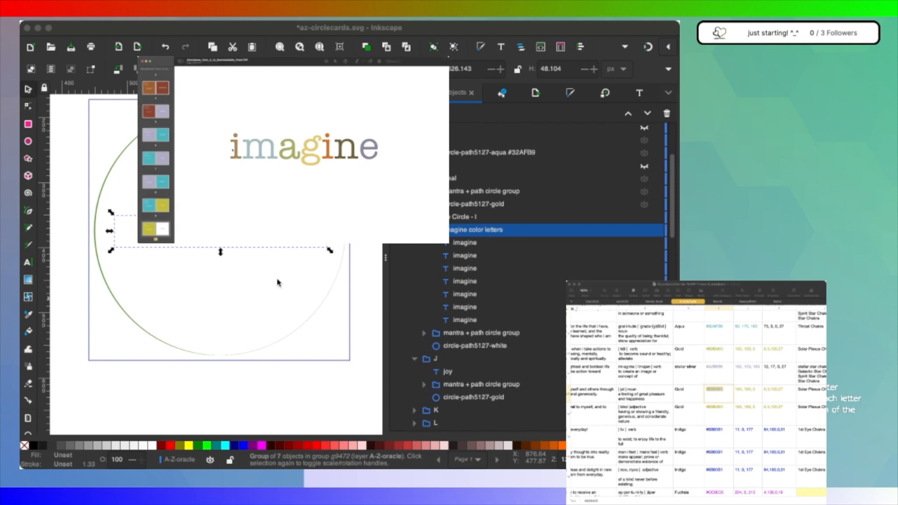
{"action": "scroll", "coordinate": [255, 175], "scroll_direction": "up", "scroll_amount": 5}
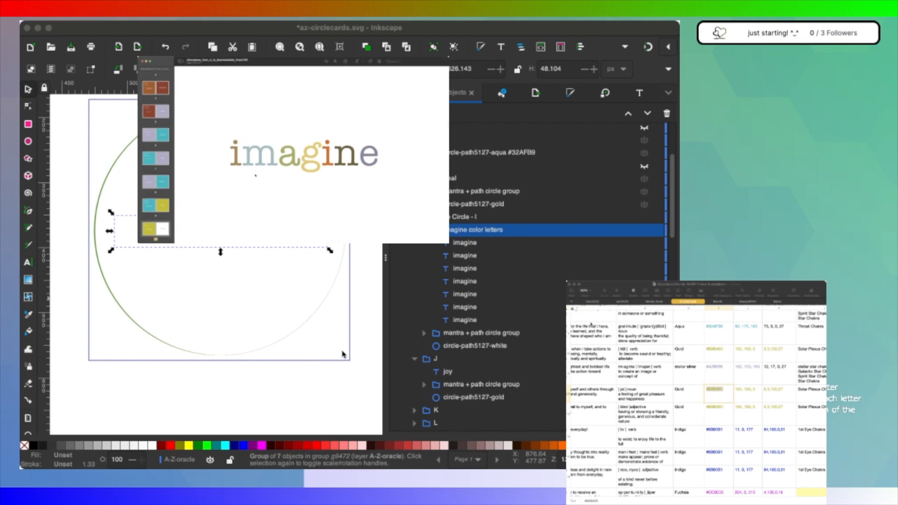
{"action": "scroll", "coordinate": [255, 176], "scroll_direction": "right", "scroll_amount": 5}
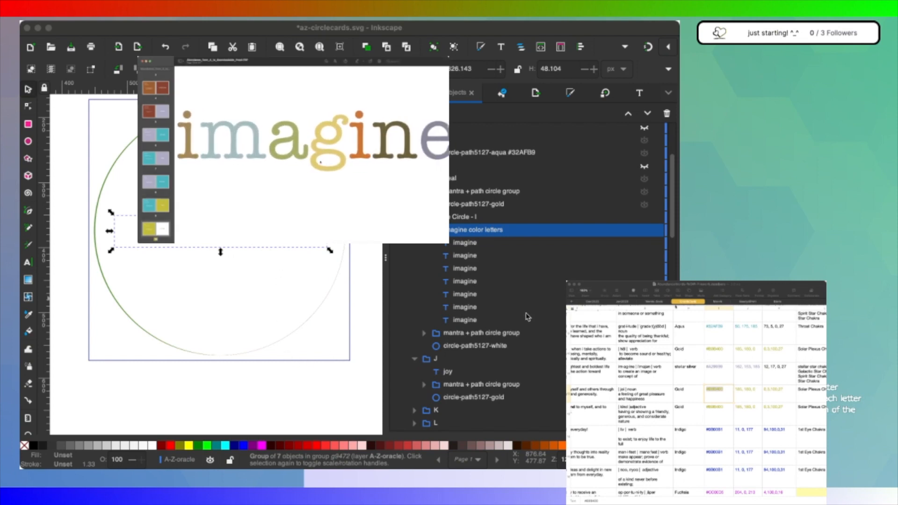
{"action": "scroll", "coordinate": [321, 162], "scroll_direction": "up", "scroll_amount": 2}
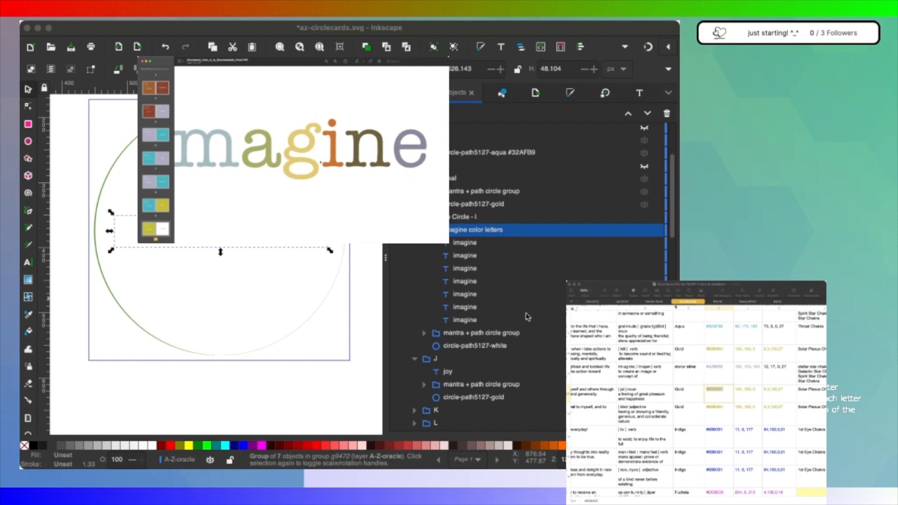
{"action": "scroll", "coordinate": [321, 162], "scroll_direction": "left", "scroll_amount": 3}
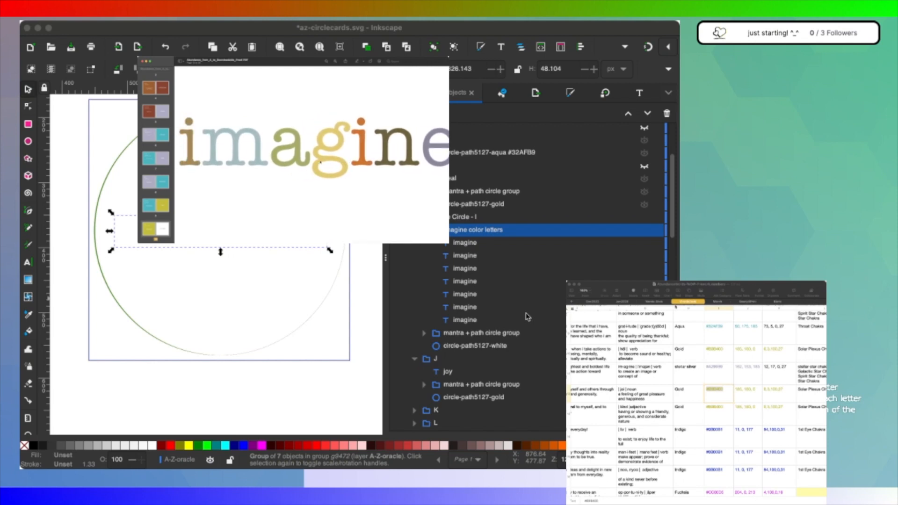
{"action": "scroll", "coordinate": [320, 162], "scroll_direction": "up", "scroll_amount": 2}
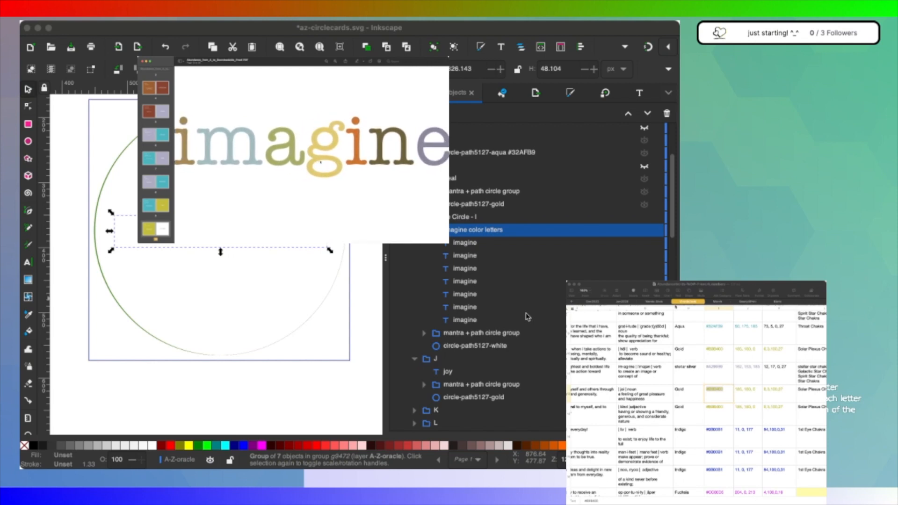
{"action": "scroll", "coordinate": [321, 161], "scroll_direction": "down", "scroll_amount": 2}
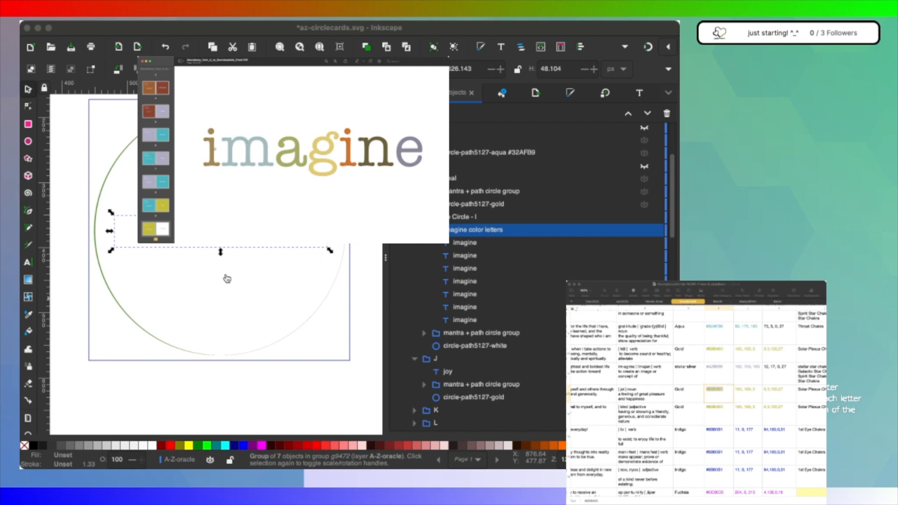
Step: Back in Inkscape, fill all seven imagine texts in the imagine color letters group with dark red
{"action": "key", "text": "super+Tab"}
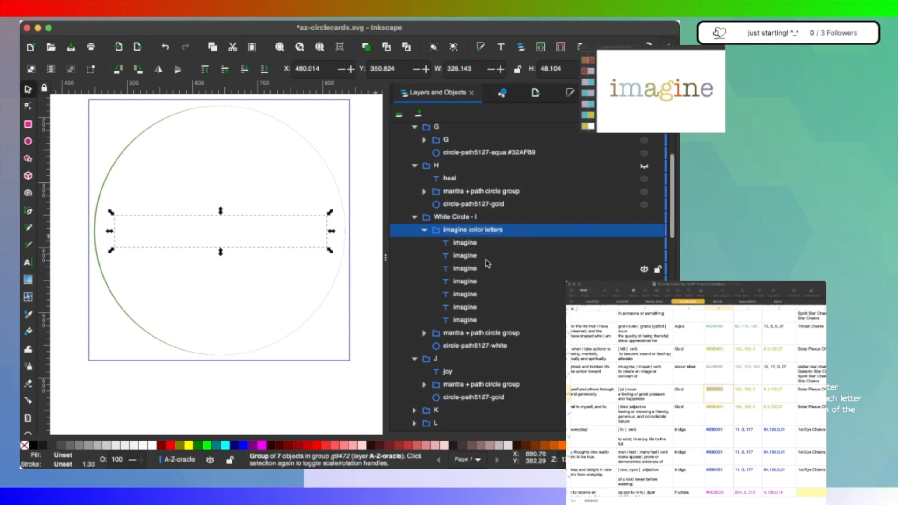
{"action": "left_click", "coordinate": [472, 243]}
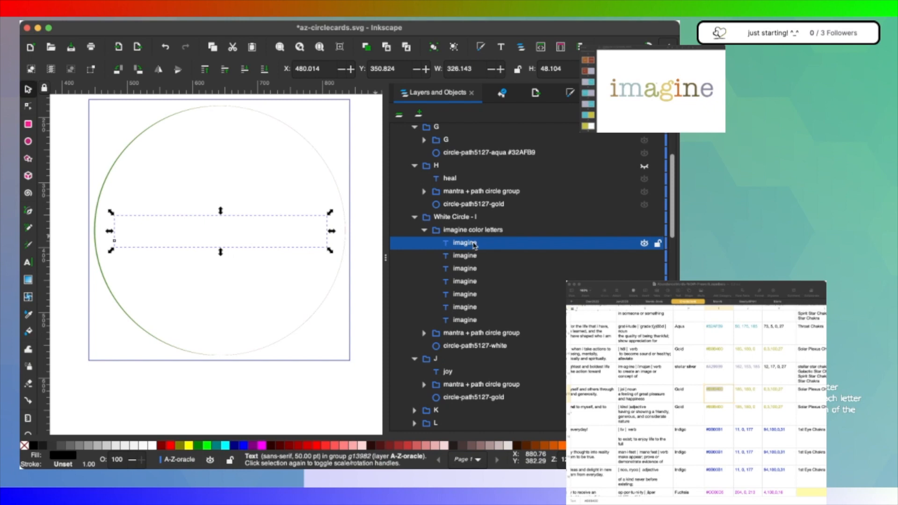
{"action": "left_click", "coordinate": [476, 321], "text": "shift"}
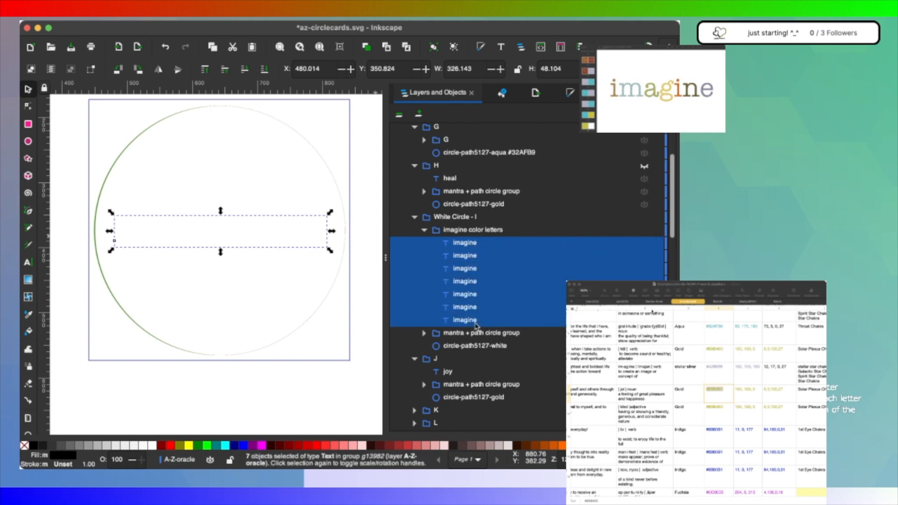
{"action": "left_click", "coordinate": [300, 450]}
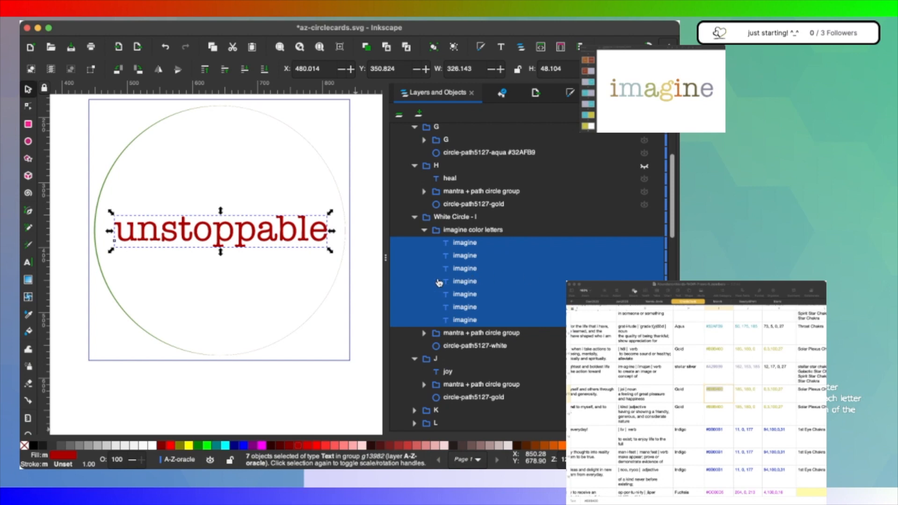
Step: Switch to the card spreadsheet and examine the IMAGINE row and the colour codes listed for the letters
{"action": "key", "text": "super+Tab"}
{"action": "scroll", "coordinate": [681, 357], "scroll_direction": "down", "scroll_amount": 5}
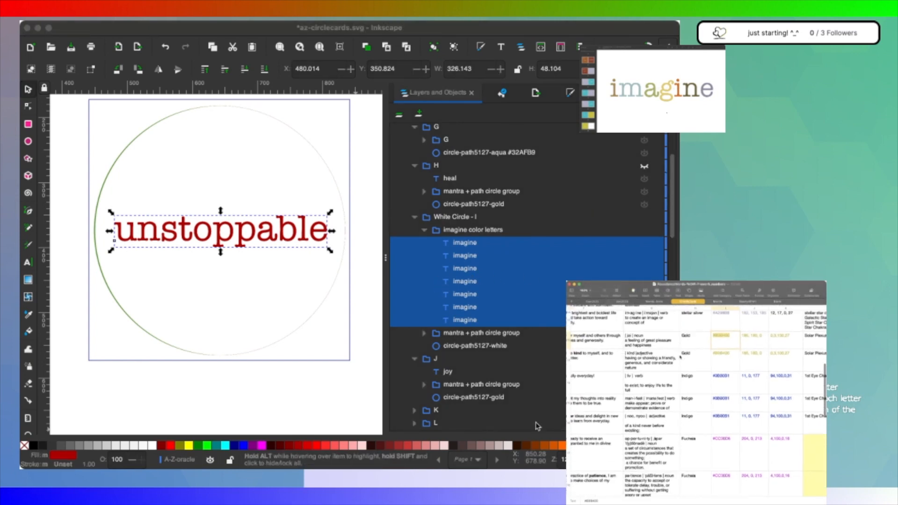
{"action": "scroll", "coordinate": [680, 357], "scroll_direction": "up", "scroll_amount": 5}
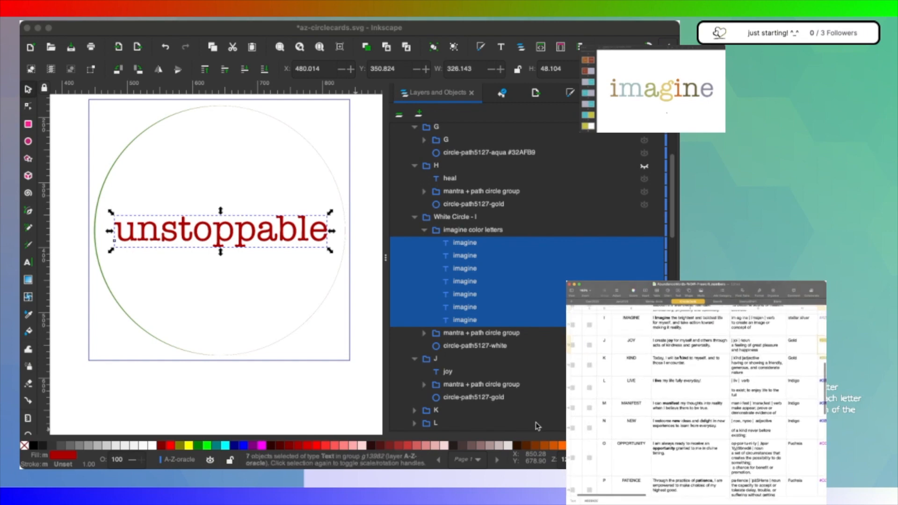
{"action": "scroll", "coordinate": [680, 356], "scroll_direction": "right", "scroll_amount": 1}
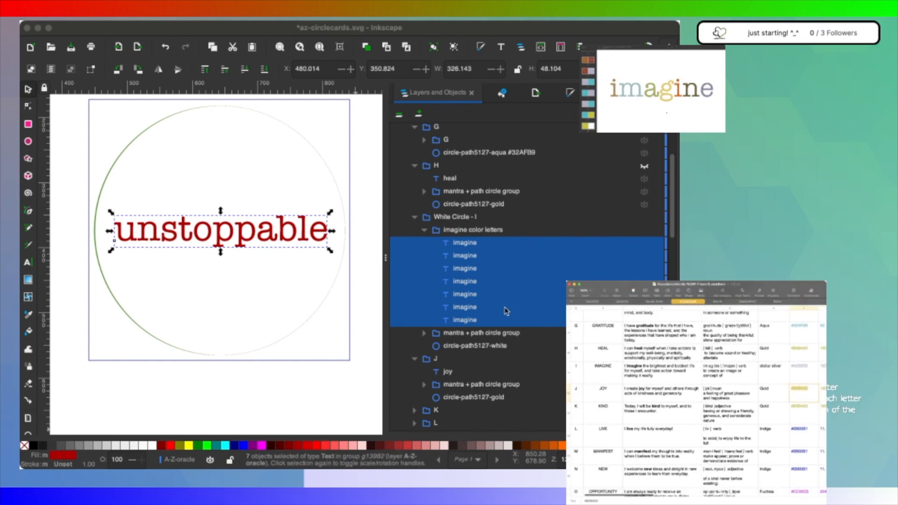
{"action": "scroll", "coordinate": [693, 354], "scroll_direction": "right", "scroll_amount": 4}
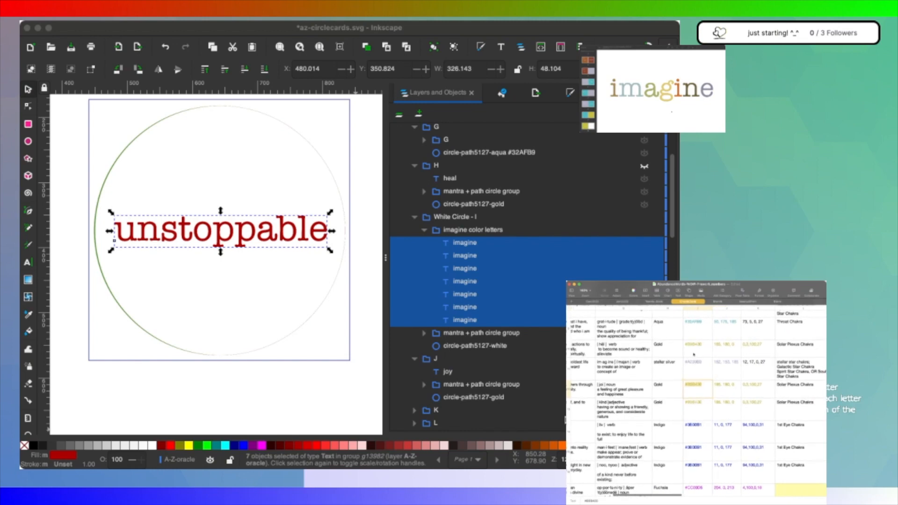
{"action": "scroll", "coordinate": [694, 354], "scroll_direction": "left", "scroll_amount": 6}
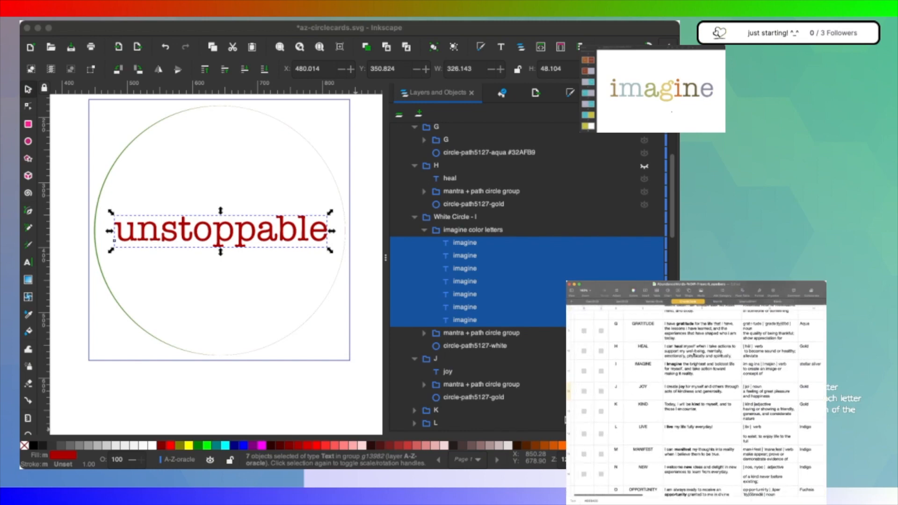
{"action": "scroll", "coordinate": [694, 355], "scroll_direction": "right", "scroll_amount": 10}
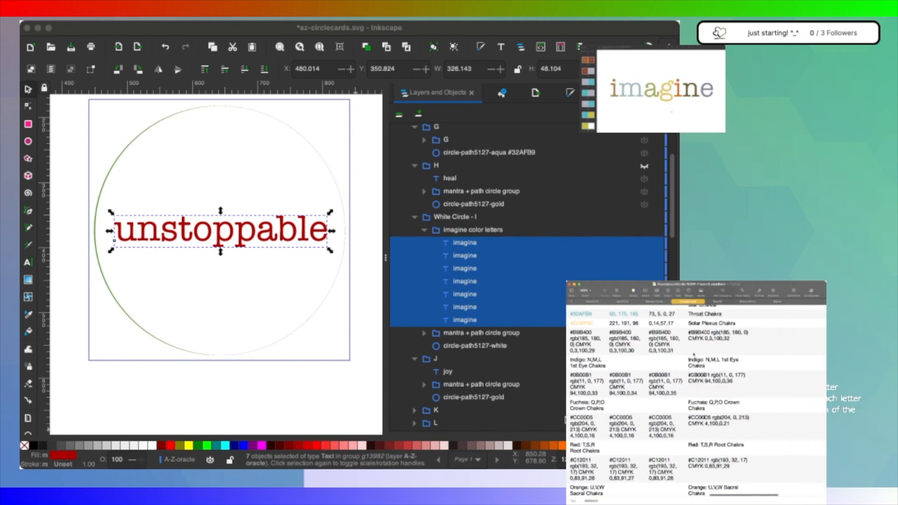
{"action": "scroll", "coordinate": [694, 354], "scroll_direction": "left", "scroll_amount": 12}
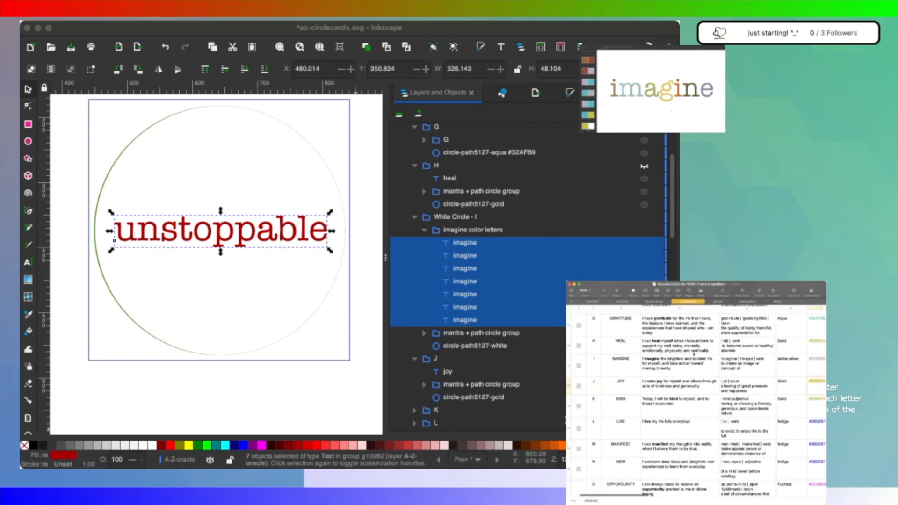
{"action": "scroll", "coordinate": [694, 354], "scroll_direction": "right", "scroll_amount": 5}
{"action": "scroll", "coordinate": [694, 355], "scroll_direction": "left", "scroll_amount": 3}
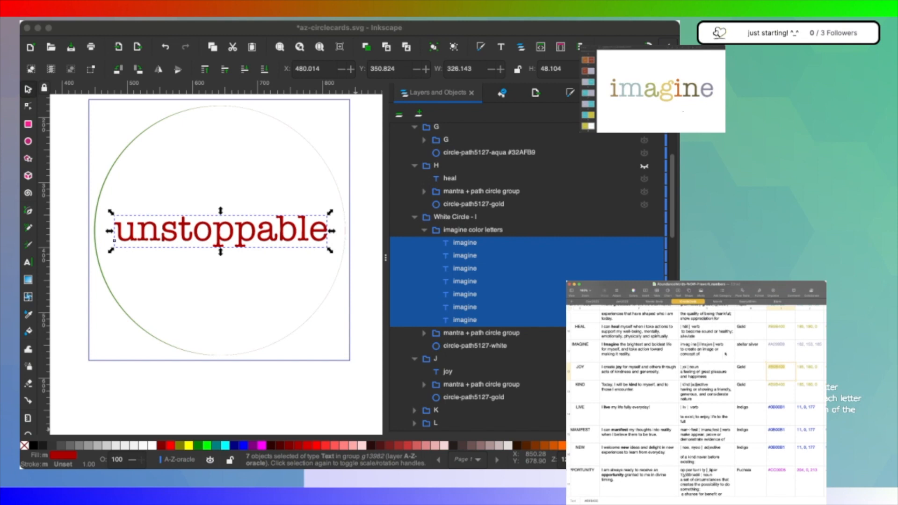
Step: Insert seven blank rows directly below the IMAGINE row in the card spreadsheet
{"action": "scroll", "coordinate": [731, 355], "scroll_direction": "right", "scroll_amount": 2}
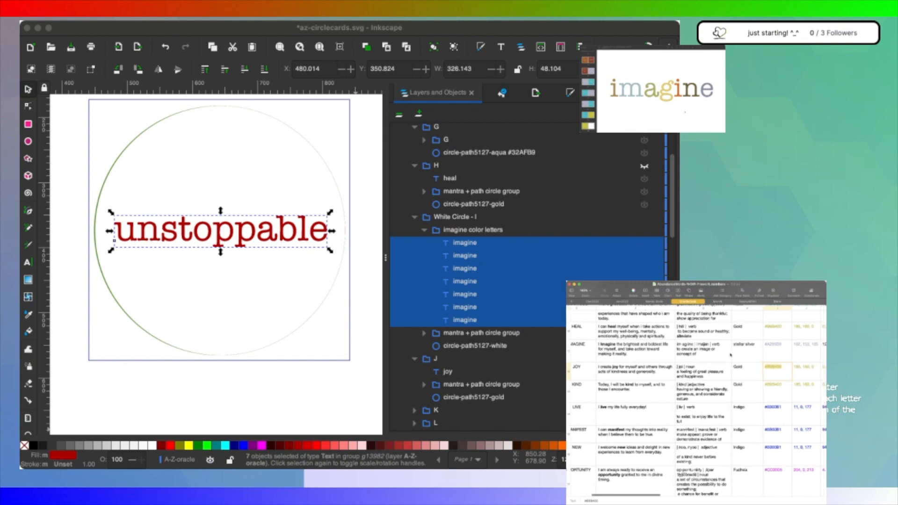
{"action": "scroll", "coordinate": [731, 354], "scroll_direction": "left", "scroll_amount": 3}
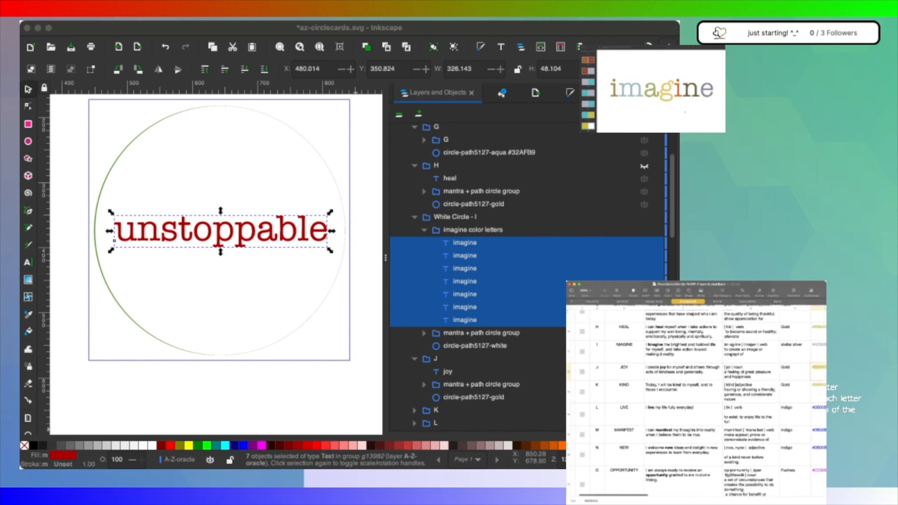
{"action": "left_click", "coordinate": [628, 356]}
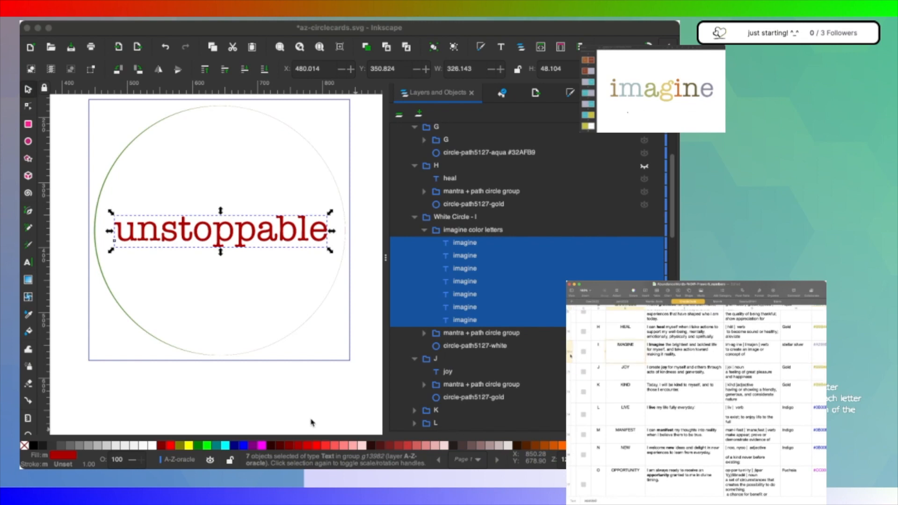
{"action": "key", "text": "alt+Down"}
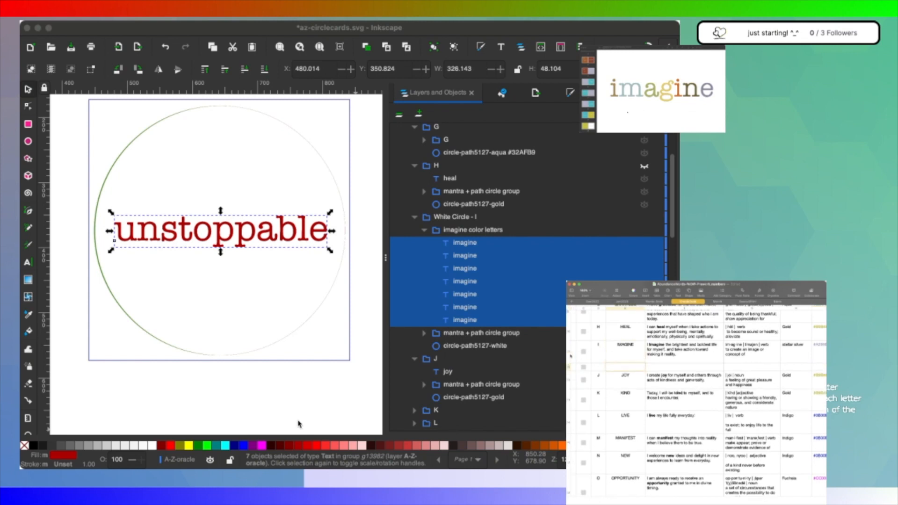
{"action": "key", "text": "alt+Down"}
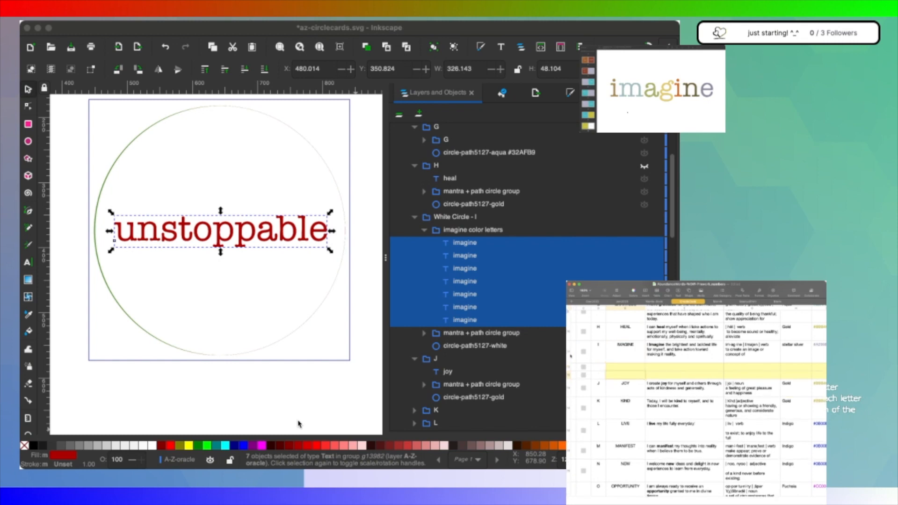
{"action": "key", "text": "alt+Down"}
{"action": "key", "text": "alt+Down"}
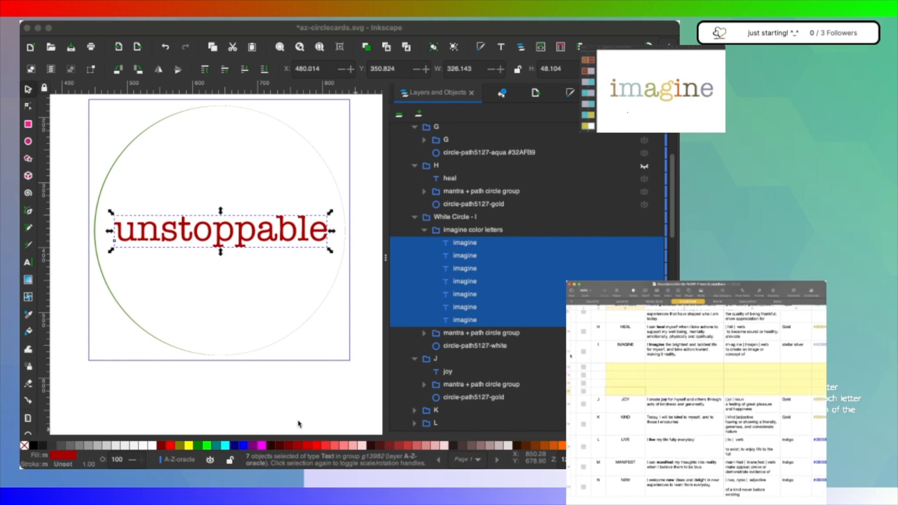
{"action": "key", "text": "alt+Down"}
{"action": "key", "text": "alt+Down"}
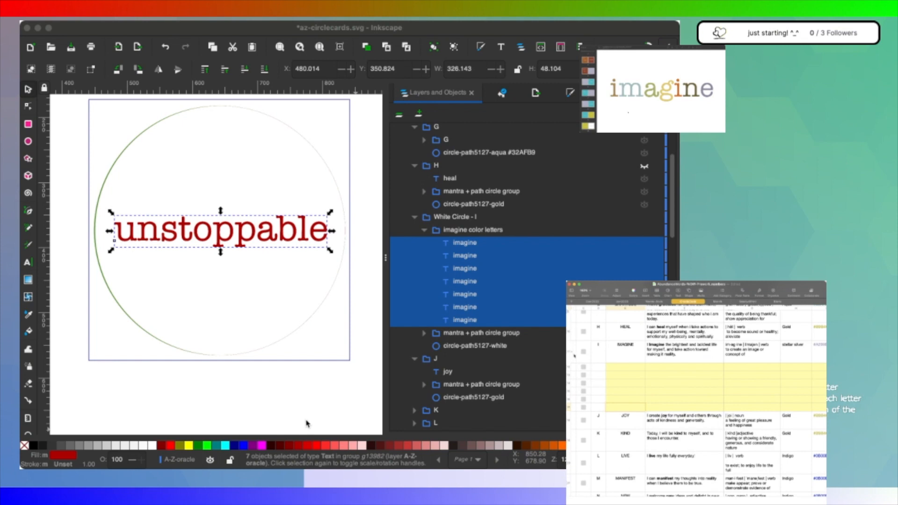
{"action": "scroll", "coordinate": [644, 367], "scroll_direction": "down", "scroll_amount": 2}
{"action": "key", "text": "Down"}
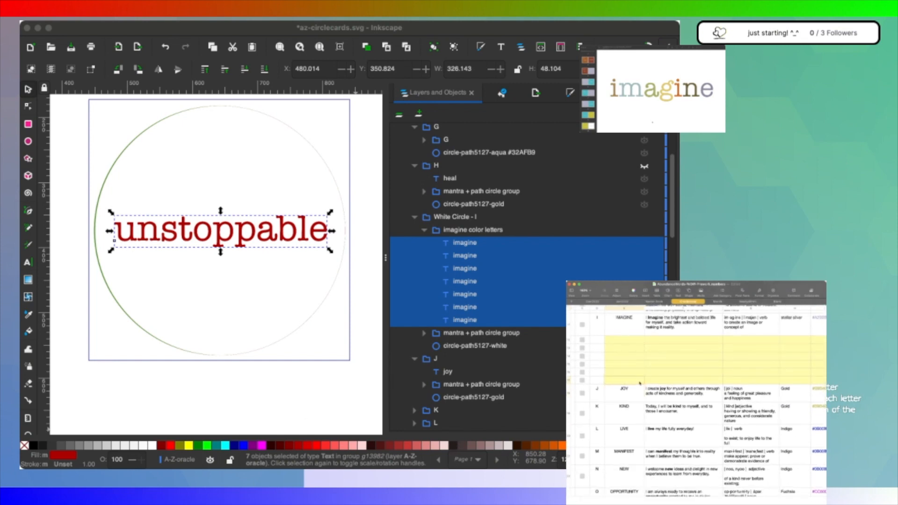
{"action": "key", "text": "alt+Down"}
Step: Enter the letters I, M, A, G, I, N and E in the word column, one per new row below IMAGINE
{"action": "left_click", "coordinate": [633, 342]}
{"action": "type", "text": "i"}
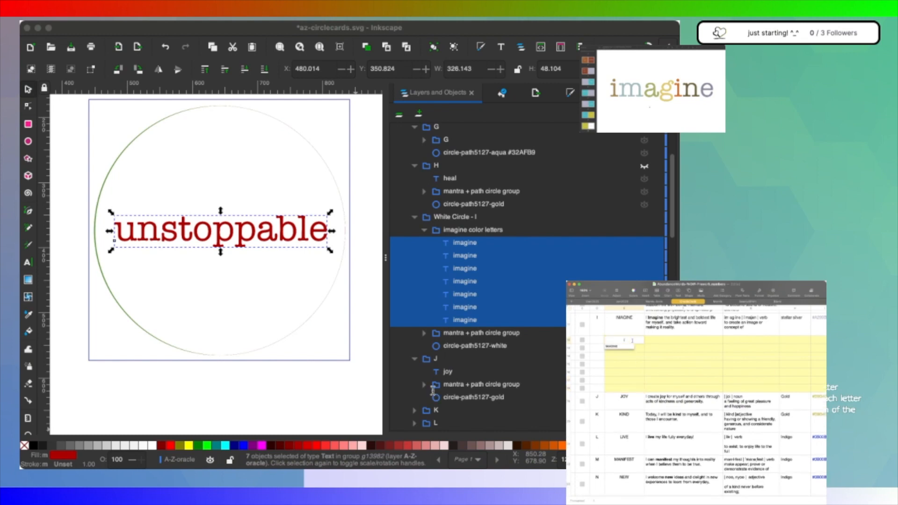
{"action": "key", "text": "Escape"}
{"action": "double_click", "coordinate": [624, 339]}
{"action": "left_click", "coordinate": [629, 347]}
{"action": "type", "text": "m"}
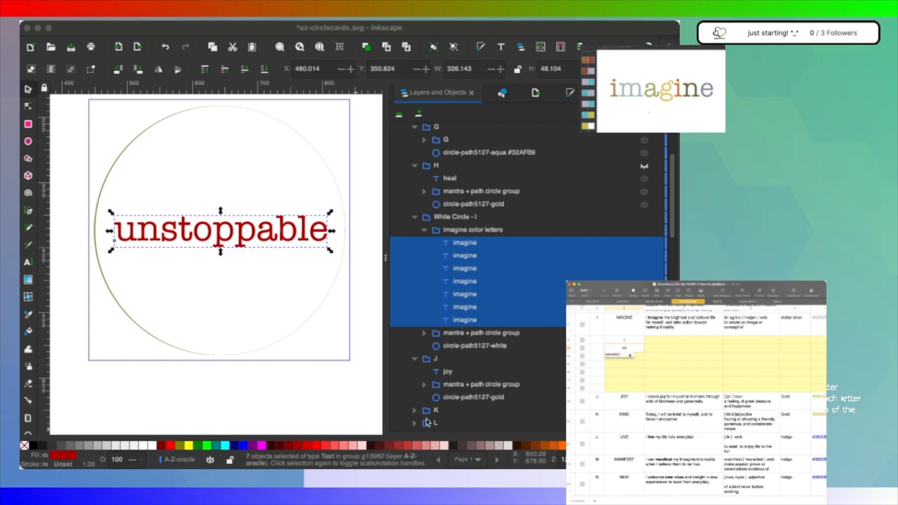
{"action": "key", "text": "Return"}
{"action": "type", "text": "a"}
{"action": "key", "text": "Return"}
{"action": "type", "text": "g"}
{"action": "key", "text": "Return"}
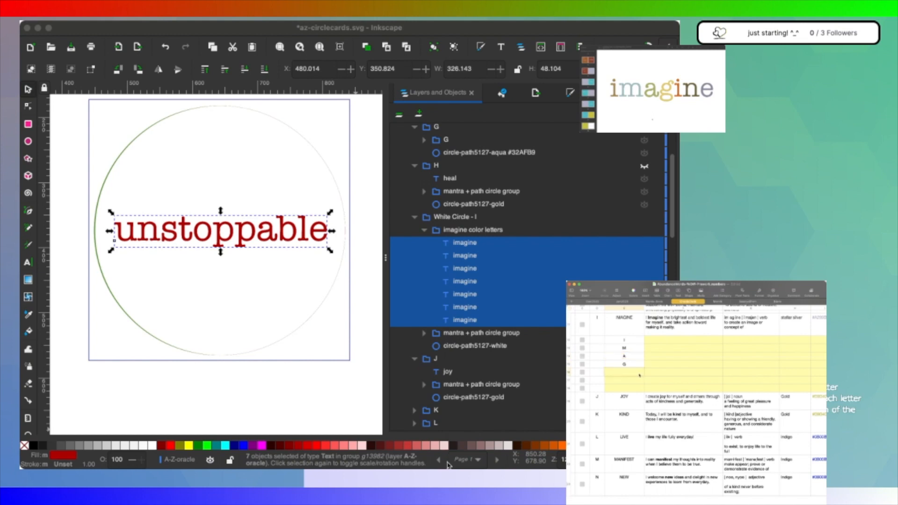
{"action": "type", "text": "i"}
{"action": "key", "text": "Return"}
{"action": "type", "text": "n"}
{"action": "key", "text": "Return"}
{"action": "type", "text": "e"}
{"action": "key", "text": "Return"}
Step: Re-enter a capital E in the last of the new letter rows, directly above JOY
{"action": "left_click", "coordinate": [641, 391]}
{"action": "left_click", "coordinate": [638, 339], "text": "shift"}
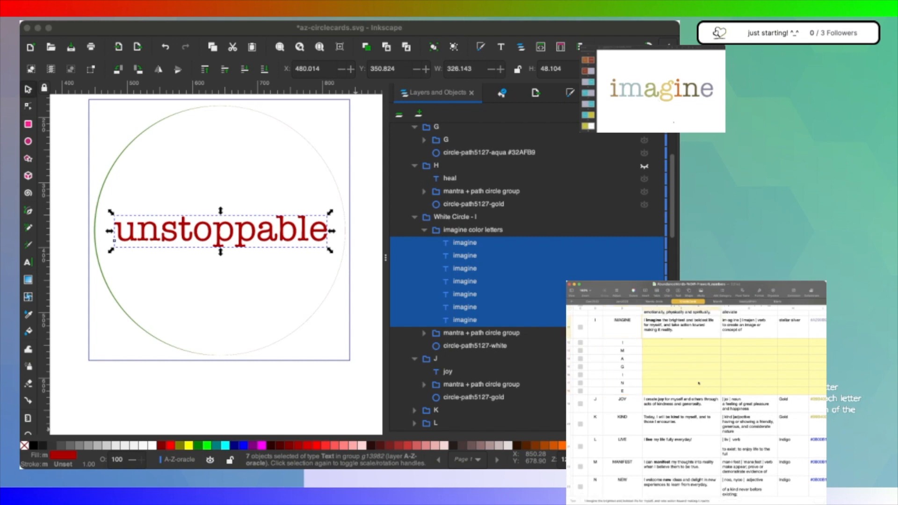
{"action": "left_click", "coordinate": [631, 393]}
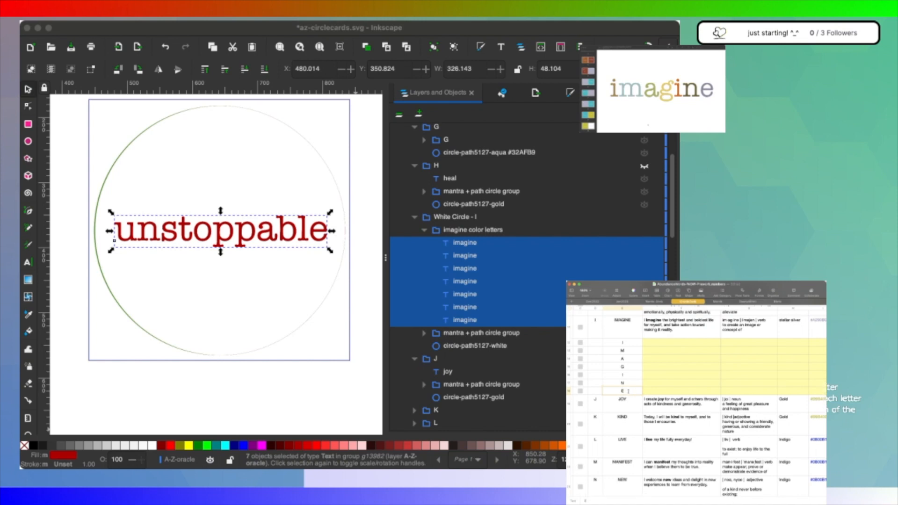
{"action": "type", "text": "e"}
{"action": "left_click", "coordinate": [631, 393]}
{"action": "key", "text": "BackSpace"}
{"action": "type", "text": "e"}
{"action": "key", "text": "BackSpace"}
{"action": "type", "text": "E"}
{"action": "left_click", "coordinate": [696, 353]}
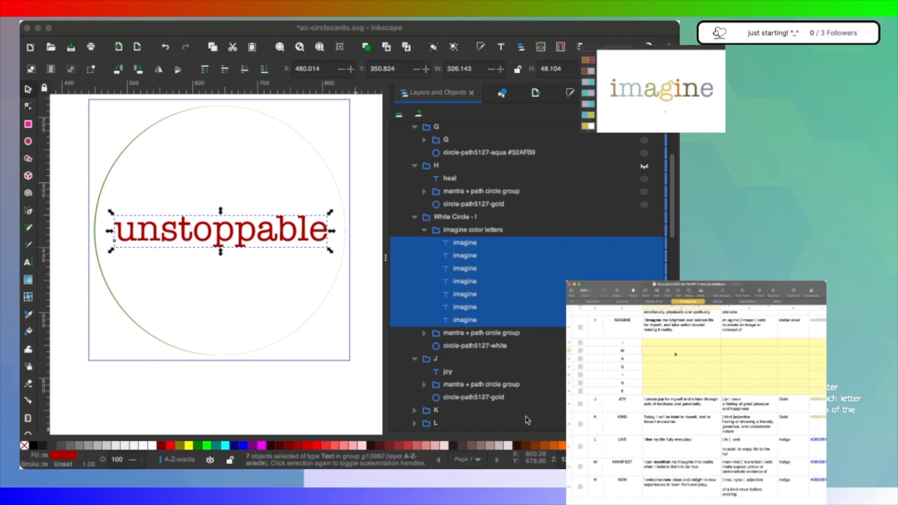
{"action": "left_click", "coordinate": [632, 344]}
{"action": "left_click", "coordinate": [697, 348]}
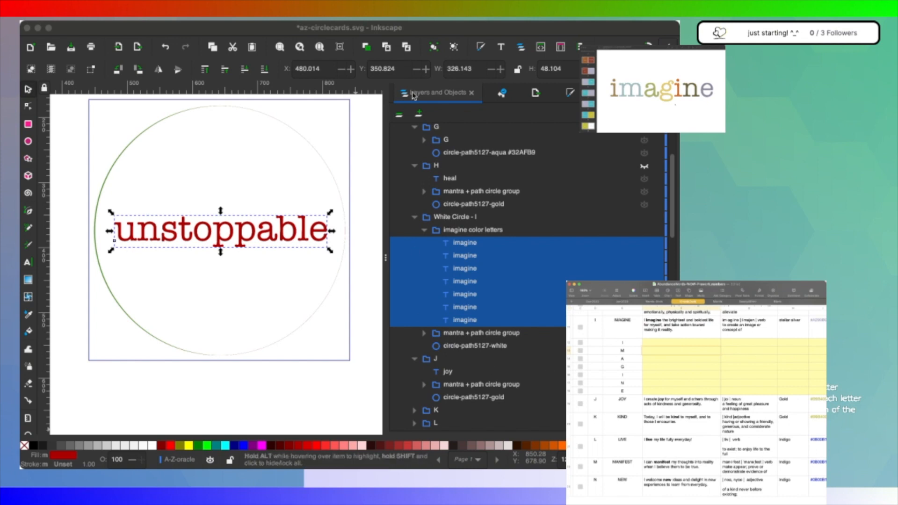
Step: Back in Inkscape, replace the unstoppable wording of the first text in the imagine color letters group with imagine
{"action": "left_click", "coordinate": [477, 254]}
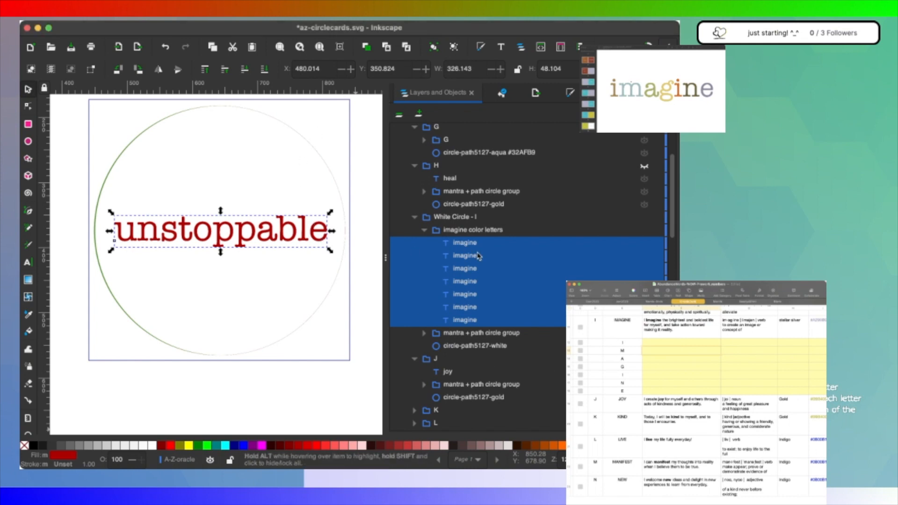
{"action": "left_click", "coordinate": [472, 246]}
{"action": "left_click", "coordinate": [474, 243]}
{"action": "key", "text": "ctrl+c"}
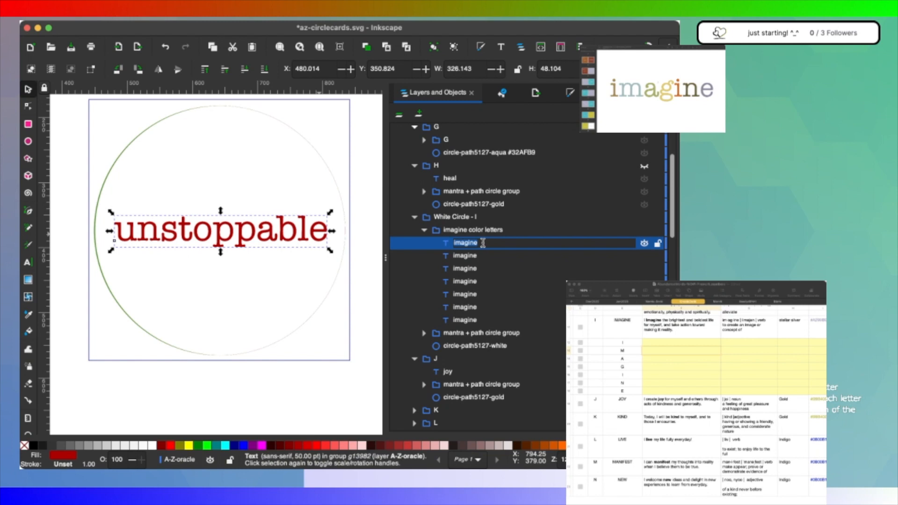
{"action": "double_click", "coordinate": [292, 221]}
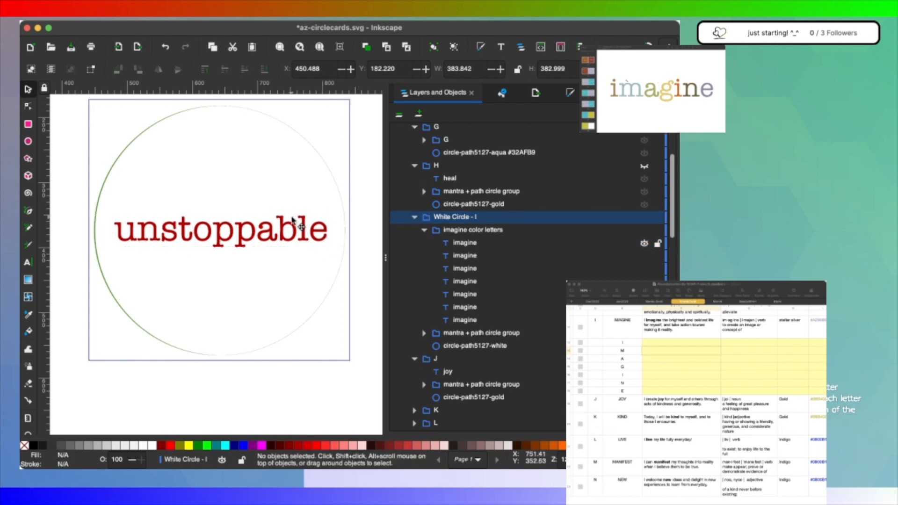
{"action": "double_click", "coordinate": [291, 226]}
{"action": "double_click", "coordinate": [291, 227]}
{"action": "key", "text": "ctrl+a"}
{"action": "key", "text": "ctrl+v"}
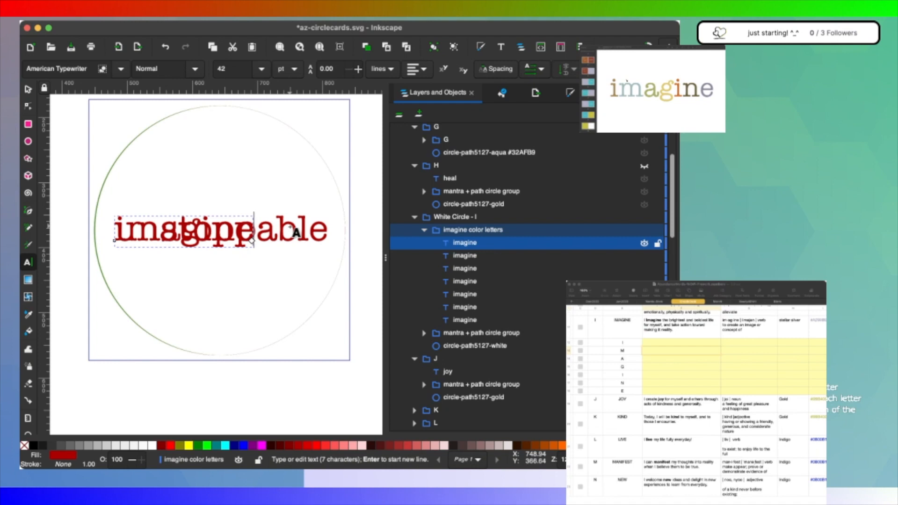
Step: Shorten the first text's wording to only the letter i
{"action": "key", "text": "BackSpace"}
{"action": "key", "text": "BackSpace"}
{"action": "key", "text": "BackSpace"}
{"action": "key", "text": "BackSpace"}
{"action": "key", "text": "BackSpace"}
{"action": "key", "text": "BackSpace"}
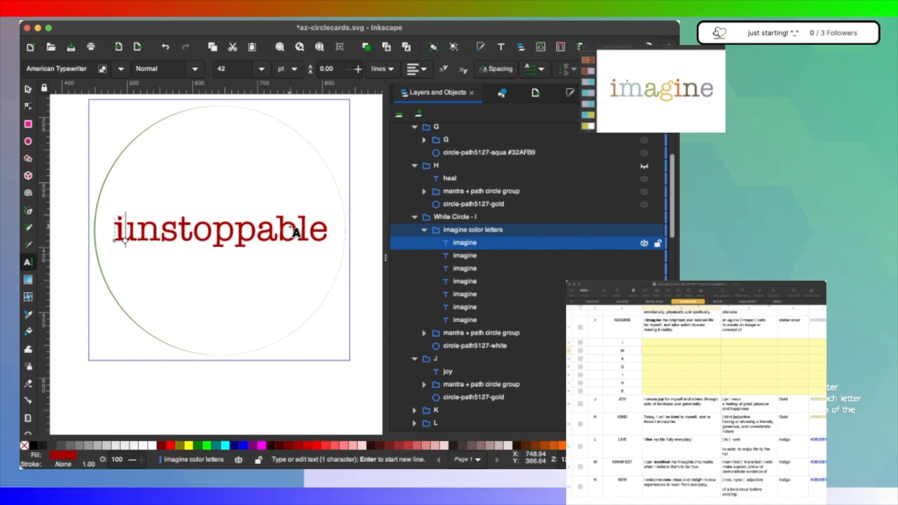
Step: Rename the first four text objects in the imagine color letters group as i, m, a and g
{"action": "double_click", "coordinate": [477, 256]}
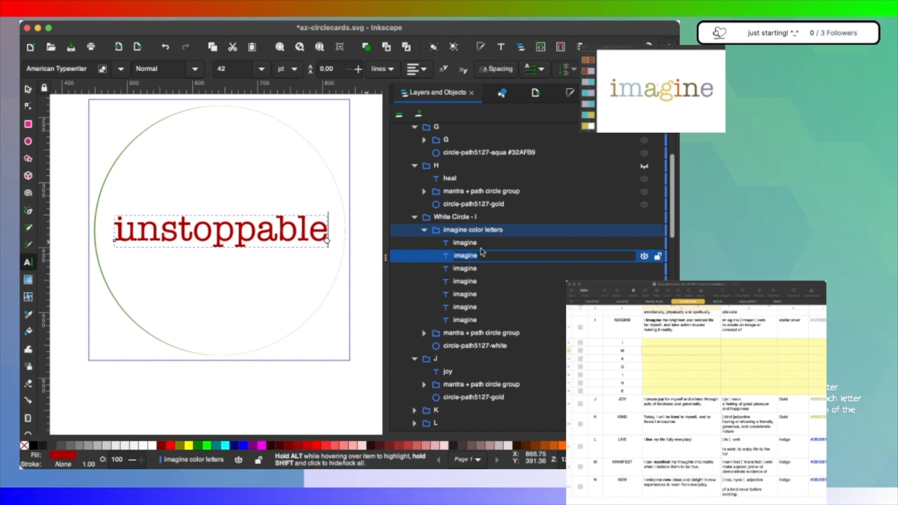
{"action": "type", "text": "m"}
{"action": "left_click", "coordinate": [478, 243]}
{"action": "double_click", "coordinate": [478, 243]}
{"action": "type", "text": "i"}
{"action": "left_click", "coordinate": [478, 268]}
{"action": "double_click", "coordinate": [478, 269]}
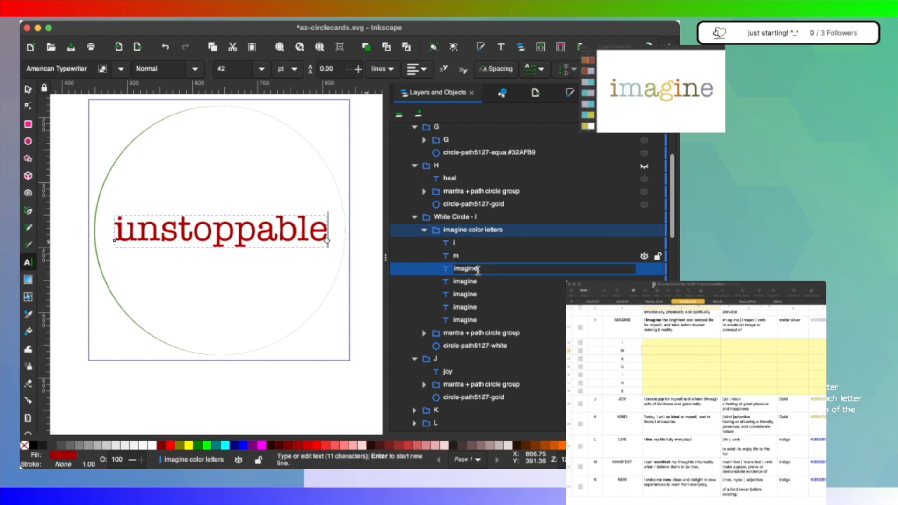
{"action": "type", "text": "a"}
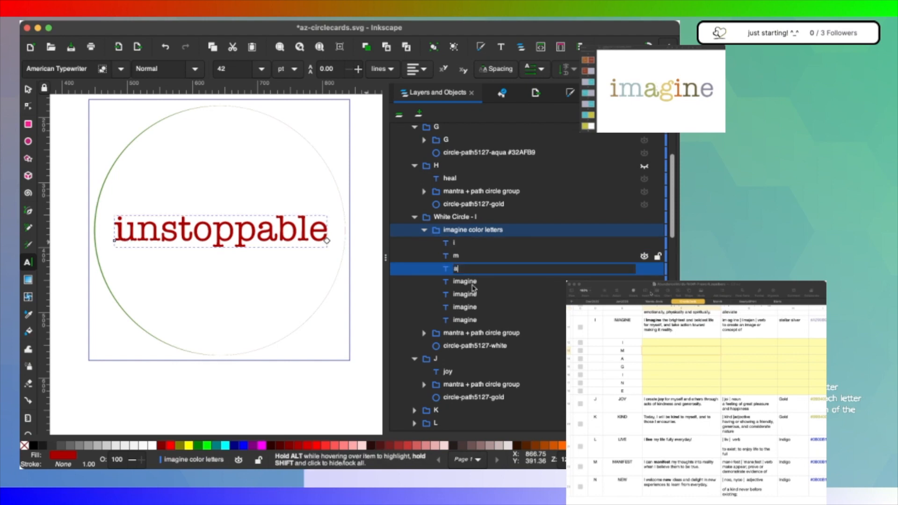
{"action": "left_click", "coordinate": [473, 285]}
{"action": "double_click", "coordinate": [474, 286]}
{"action": "type", "text": "g"}
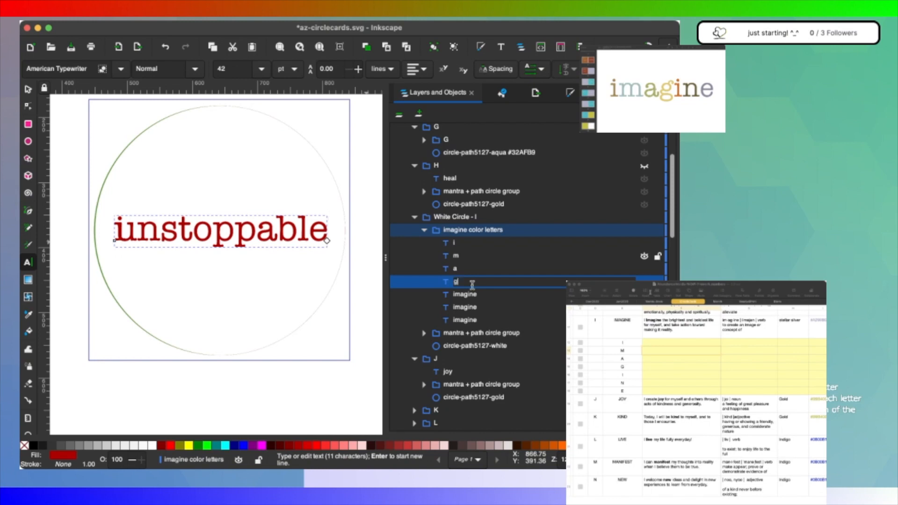
Step: Rename the remaining three text objects in the imagine color letters group as i, n and e
{"action": "left_click", "coordinate": [471, 297]}
{"action": "double_click", "coordinate": [474, 294]}
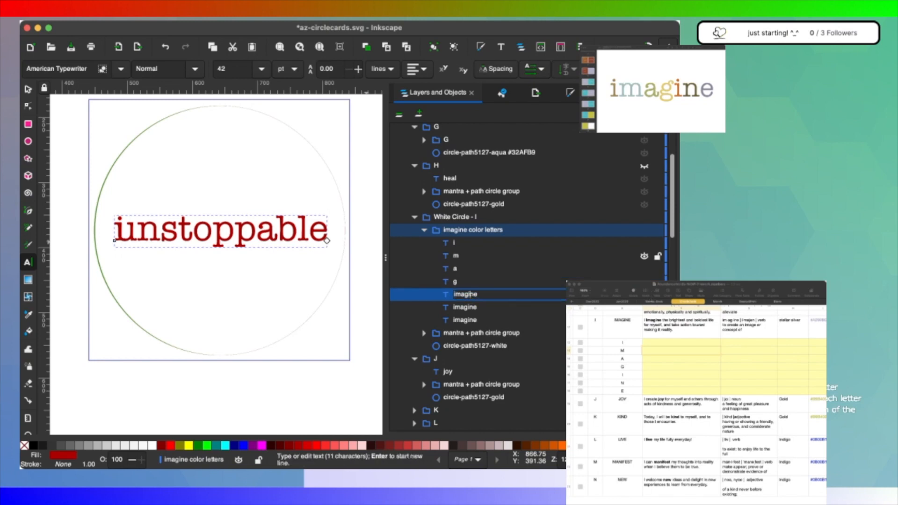
{"action": "type", "text": "i"}
{"action": "left_click", "coordinate": [471, 307]}
{"action": "double_click", "coordinate": [471, 307]}
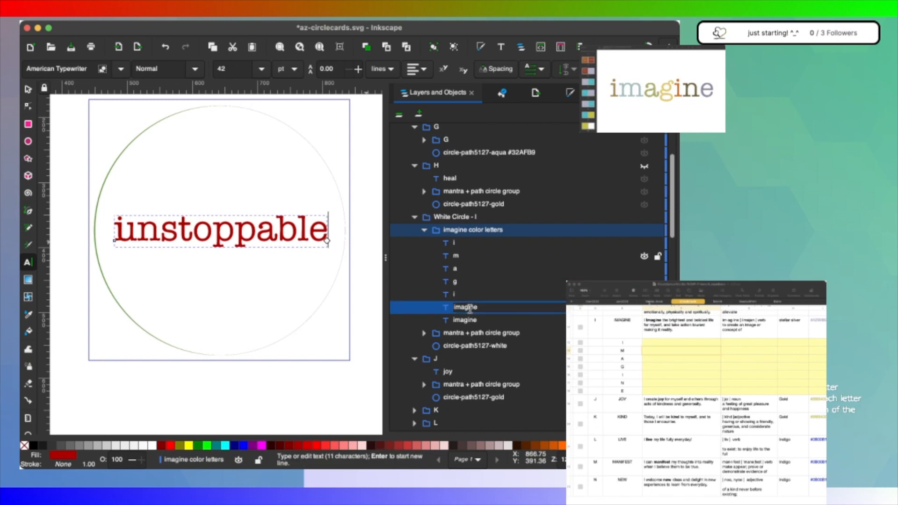
{"action": "type", "text": "n"}
{"action": "left_click", "coordinate": [465, 320]}
{"action": "double_click", "coordinate": [466, 320]}
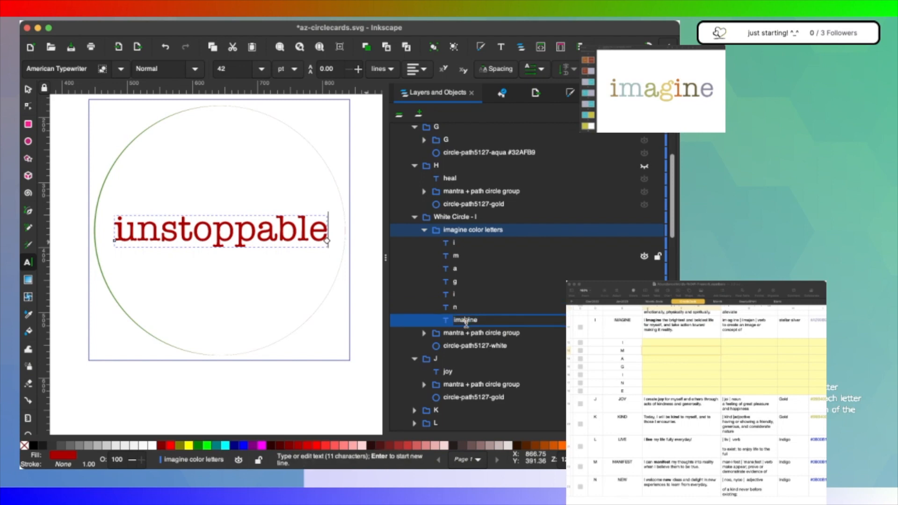
{"action": "type", "text": "e"}
{"action": "key", "text": "Return"}
Step: Try to replace the unstoppable wording of the text object named m with the letter m
{"action": "left_click", "coordinate": [456, 256]}
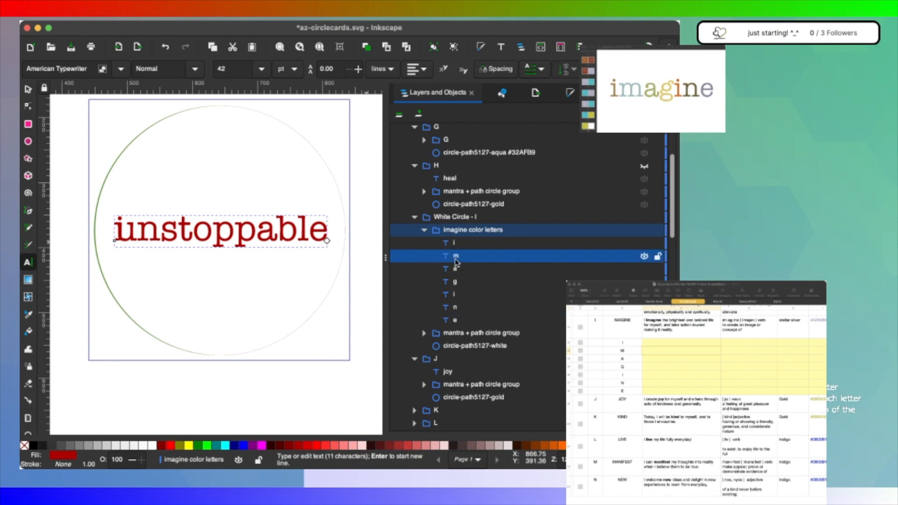
{"action": "key", "text": "ctrl+shift+t"}
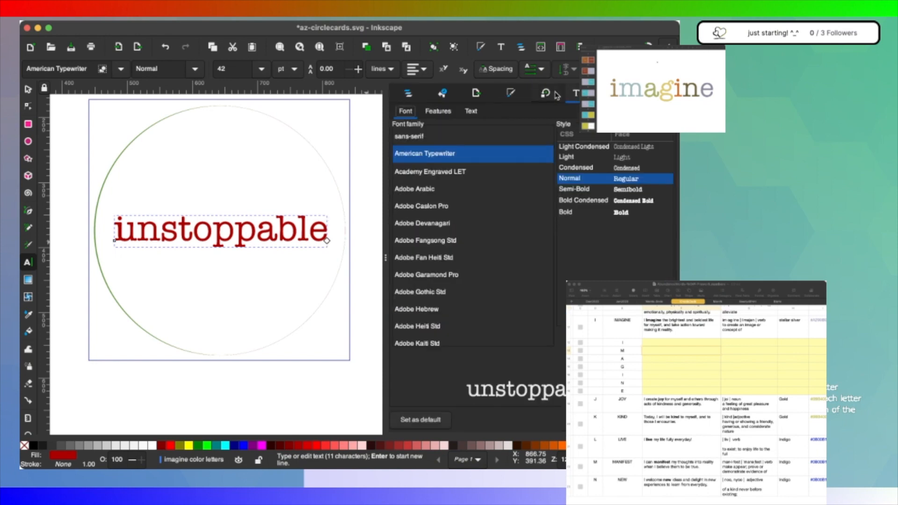
{"action": "left_click", "coordinate": [472, 111]}
{"action": "triple_click", "coordinate": [477, 140]}
{"action": "type", "text": "m"}
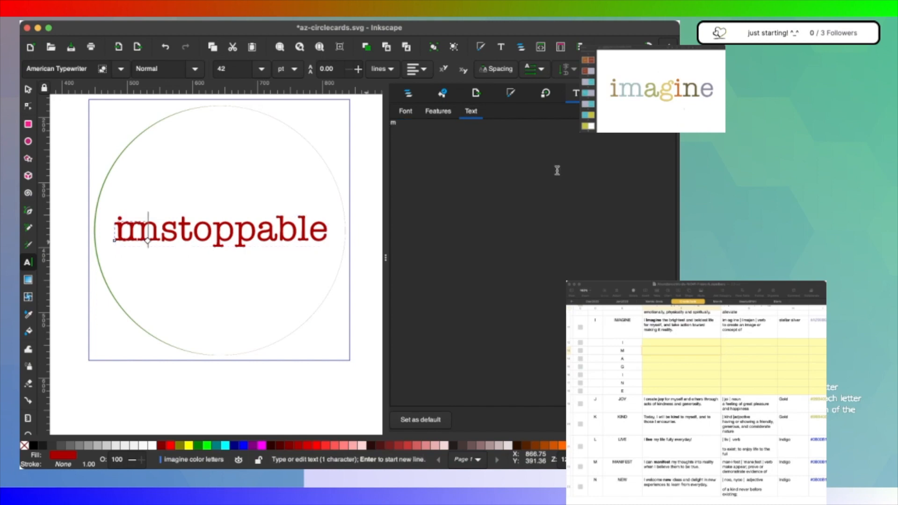
{"action": "left_click", "coordinate": [409, 94]}
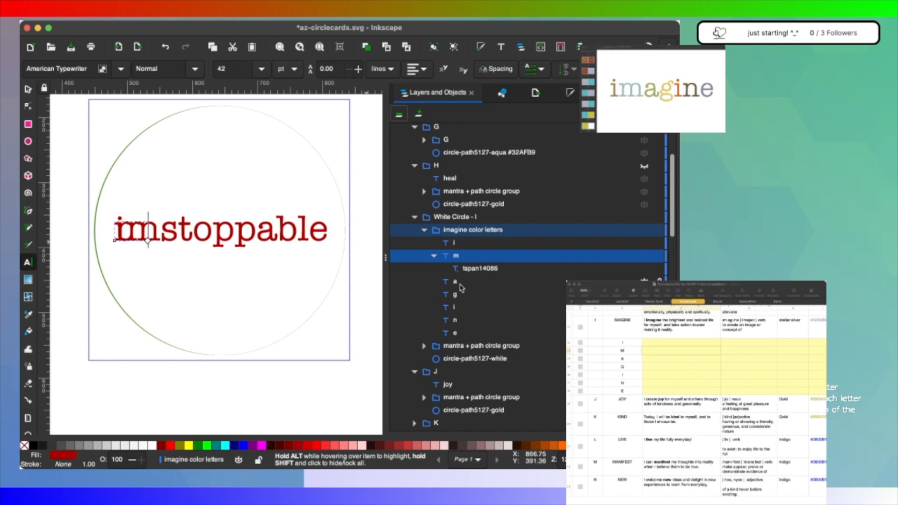
Step: Delete the text object named m from the imagine color letters group
{"action": "left_click", "coordinate": [461, 243]}
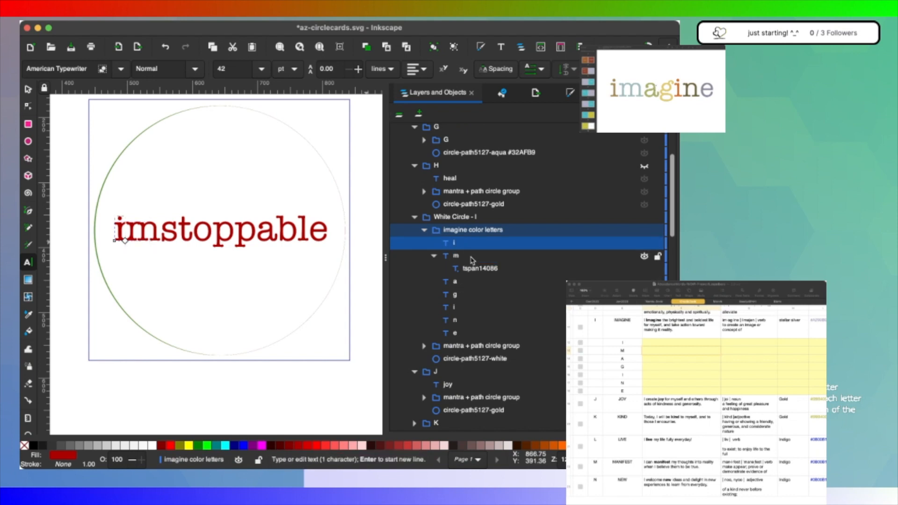
{"action": "key", "text": "super+z"}
{"action": "key", "text": "super+shift+z"}
{"action": "key", "text": "super+shift+z"}
{"action": "key", "text": "super+shift+z"}
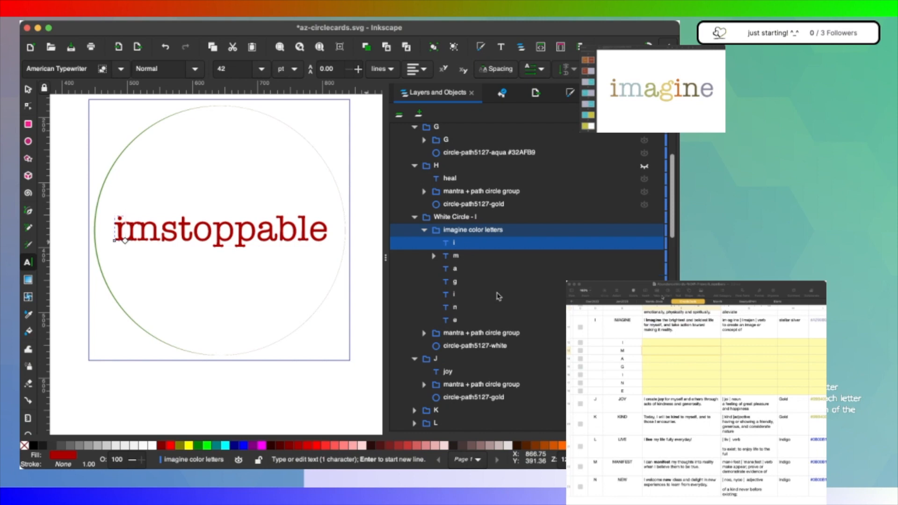
{"action": "left_click", "coordinate": [456, 257]}
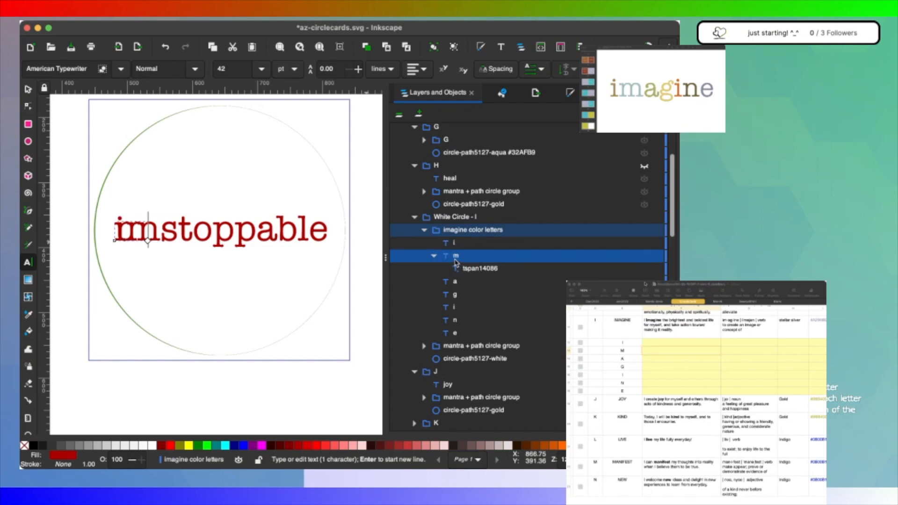
{"action": "key", "text": "Delete"}
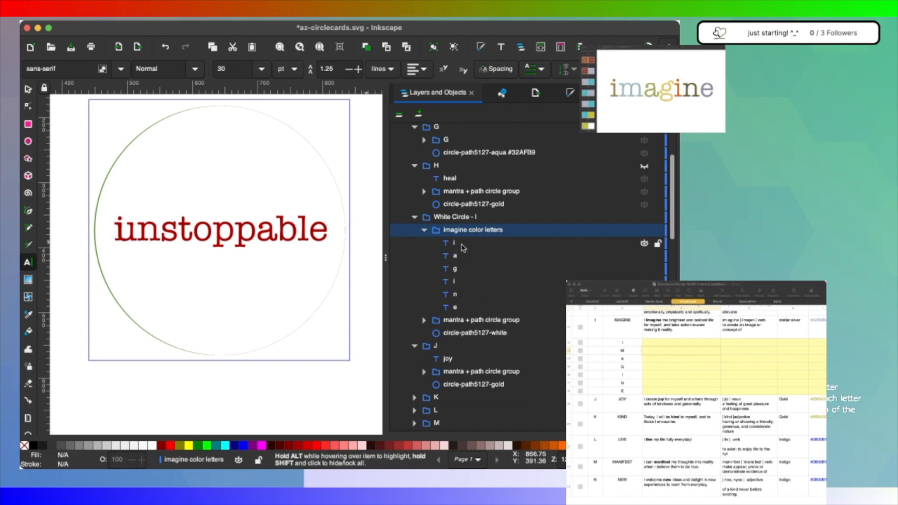
Step: Delete the text objects named a, g, i, n and e from the imagine color letters group, keeping only the first i
{"action": "left_click", "coordinate": [461, 258]}
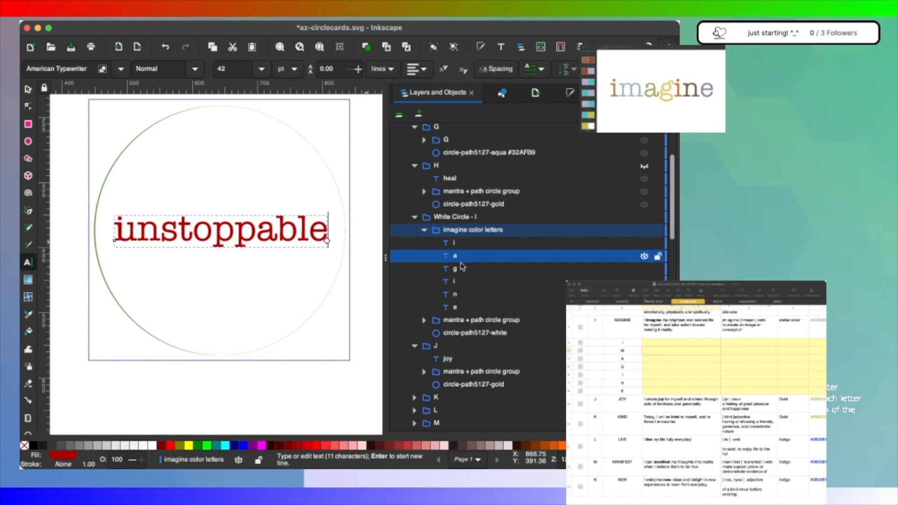
{"action": "left_click", "coordinate": [461, 308], "text": "shift"}
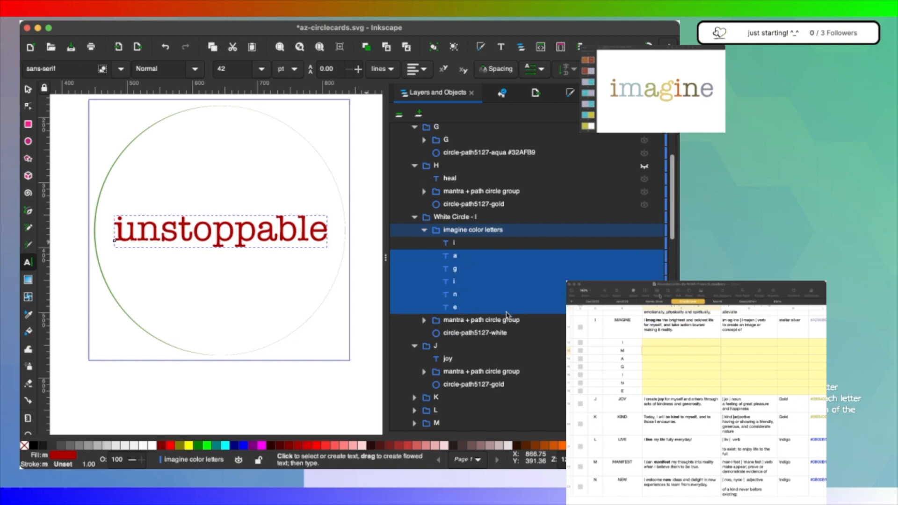
{"action": "key", "text": "Delete"}
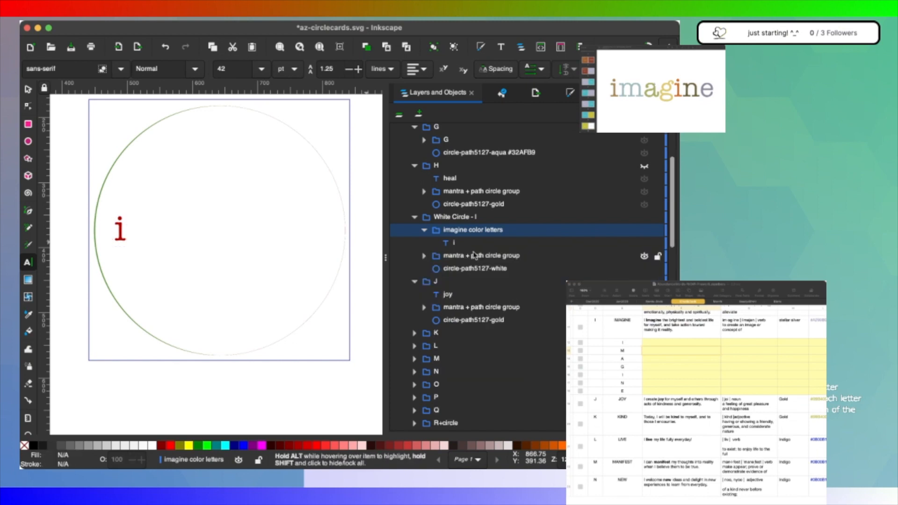
Step: Duplicate the remaining i text object and change the text of one of the two letters to m
{"action": "left_click", "coordinate": [451, 243]}
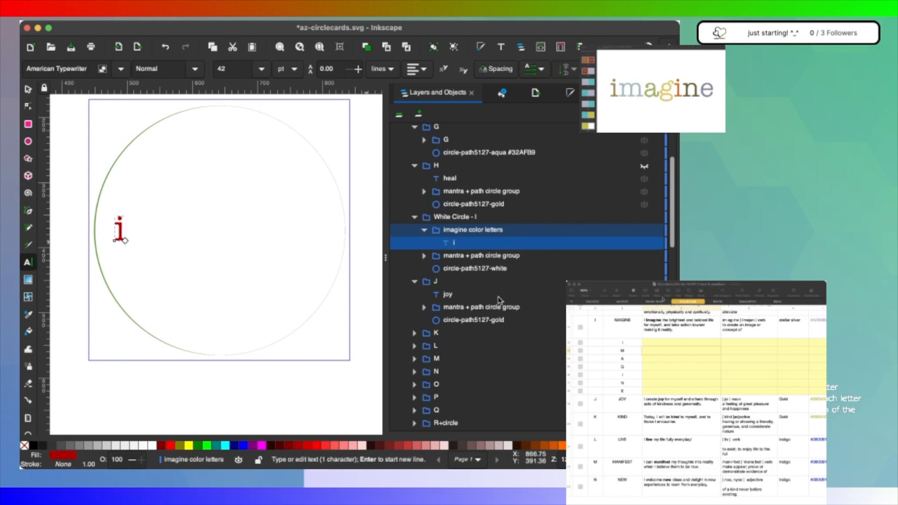
{"action": "key", "text": "ctrl+d"}
{"action": "double_click", "coordinate": [456, 257]}
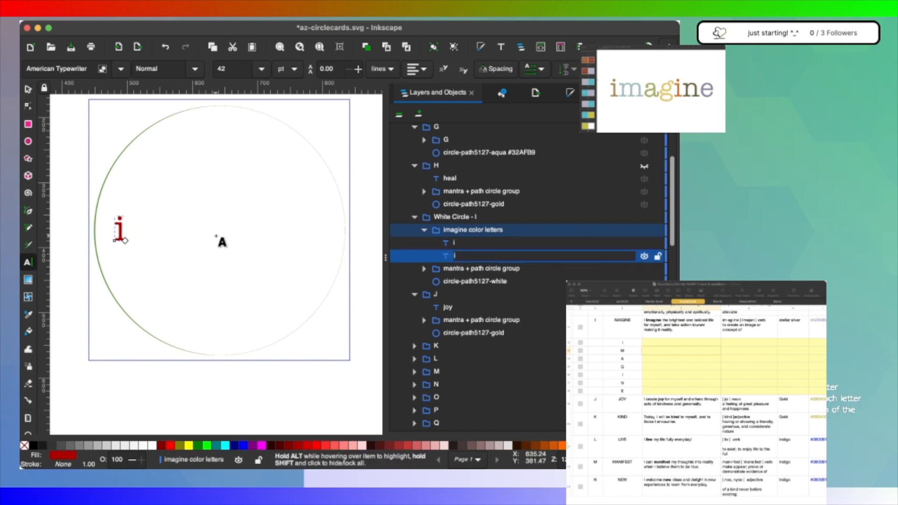
{"action": "left_click", "coordinate": [125, 232]}
{"action": "type", "text": "m"}
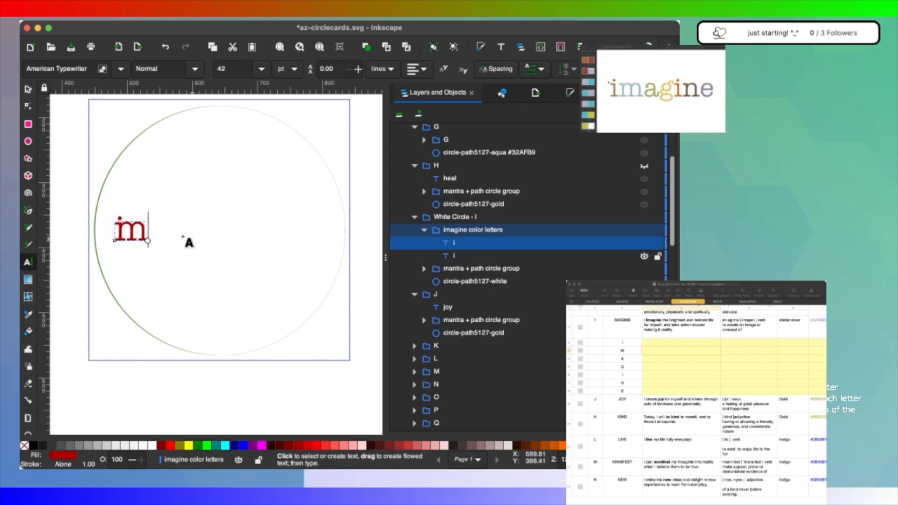
Step: Rename the second text object in the imagine color letters group as m
{"action": "left_click", "coordinate": [459, 256]}
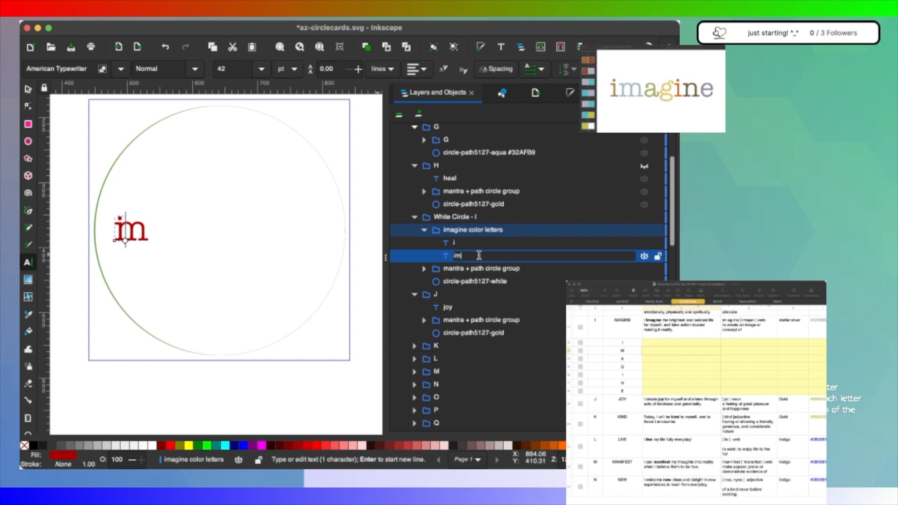
{"action": "double_click", "coordinate": [459, 256]}
{"action": "type", "text": "m"}
{"action": "key", "text": "Return"}
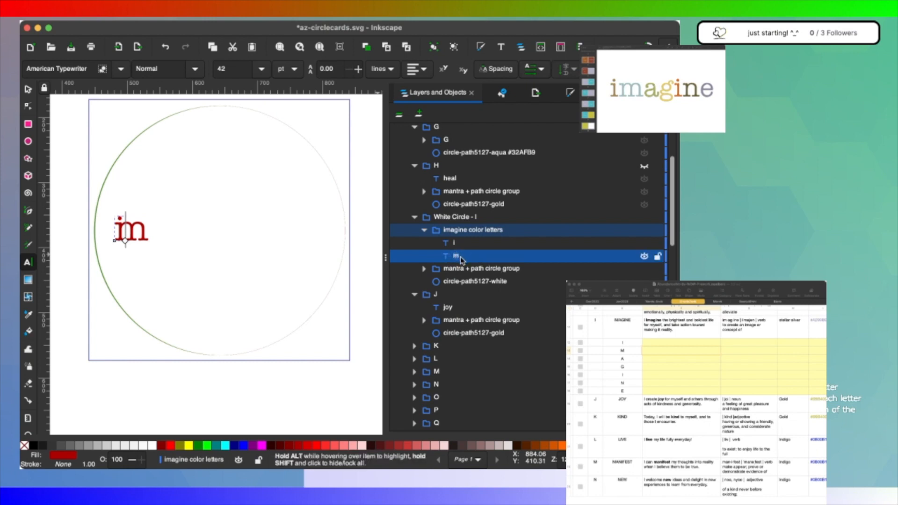
Step: Duplicate the text object named m and try to rename the copy as a
{"action": "key", "text": "super+d"}
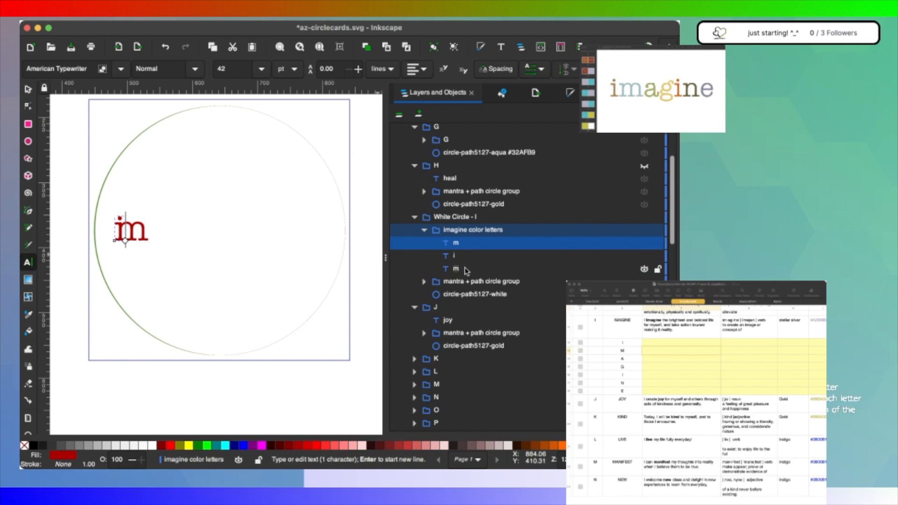
{"action": "double_click", "coordinate": [456, 243]}
{"action": "type", "text": "a"}
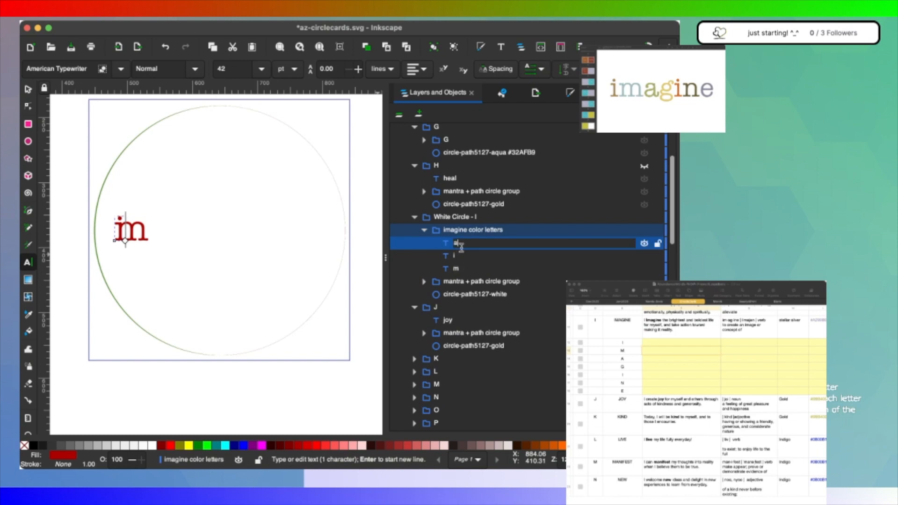
Step: Add two horizontal guides, one just above and one just below the letters on the white circle
{"action": "double_click", "coordinate": [122, 232]}
{"action": "double_click", "coordinate": [136, 230]}
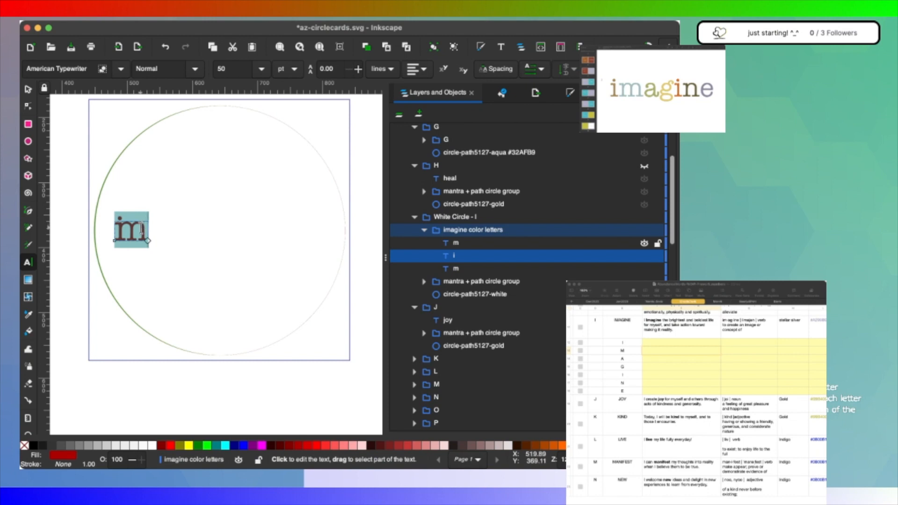
{"action": "left_click_drag", "start_coordinate": [108, 88], "coordinate": [107, 211]}
{"action": "left_click_drag", "start_coordinate": [112, 87], "coordinate": [146, 248]}
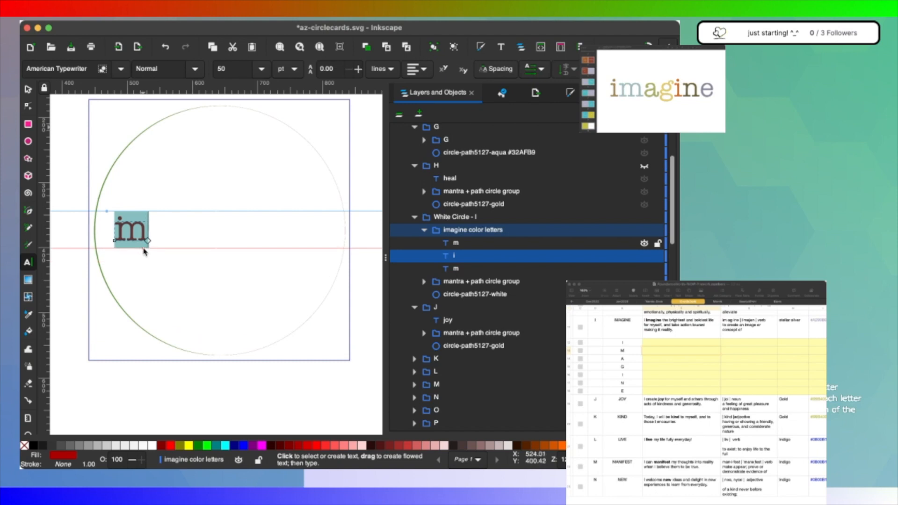
Step: Spread the overlapping letters out along the guides so they read i, m, i
{"action": "key", "text": "F1"}
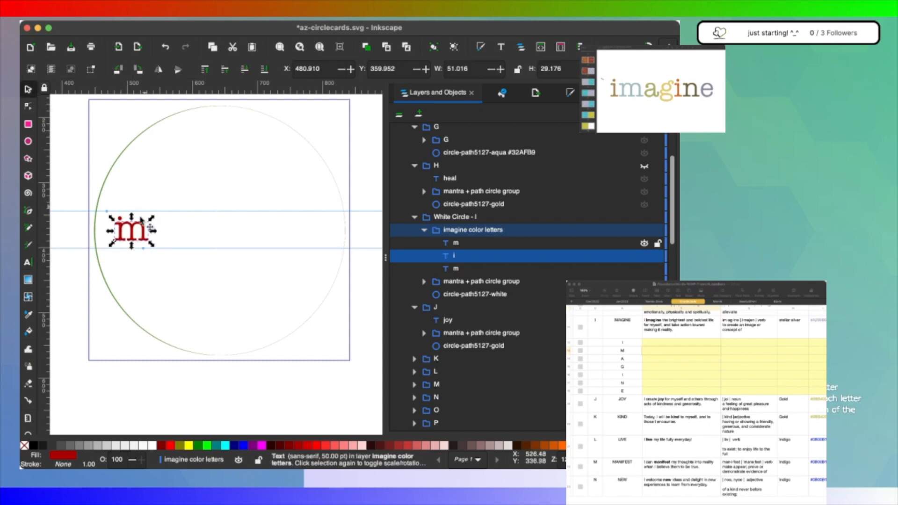
{"action": "mouse_move", "coordinate": [141, 238]}
{"action": "left_mouse_down"}
{"action": "mouse_move", "coordinate": [216, 239]}
{"action": "mouse_move", "coordinate": [136, 231]}
{"action": "mouse_move", "coordinate": [184, 233]}
{"action": "left_mouse_up"}
{"action": "key", "text": "a"}
{"action": "key", "text": "Escape"}
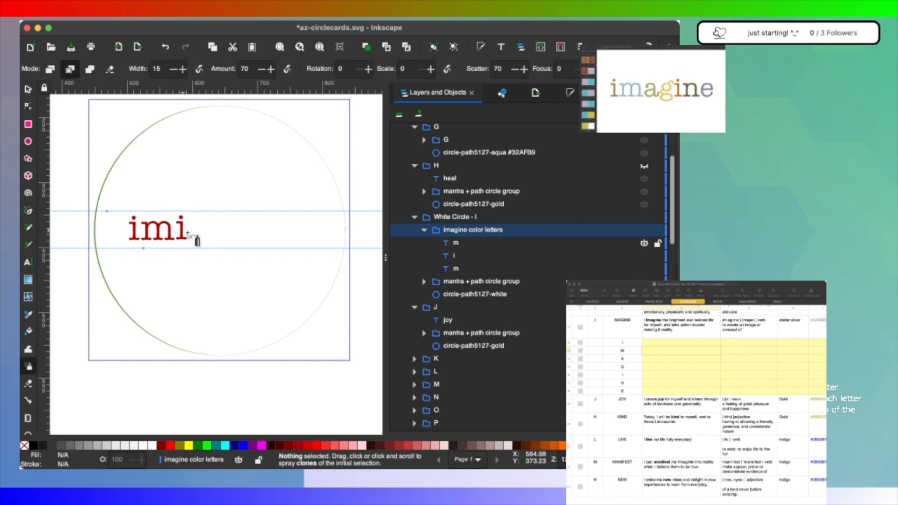
Step: Replace the third letter's text with a and rename its text object as a
{"action": "left_click", "coordinate": [29, 89]}
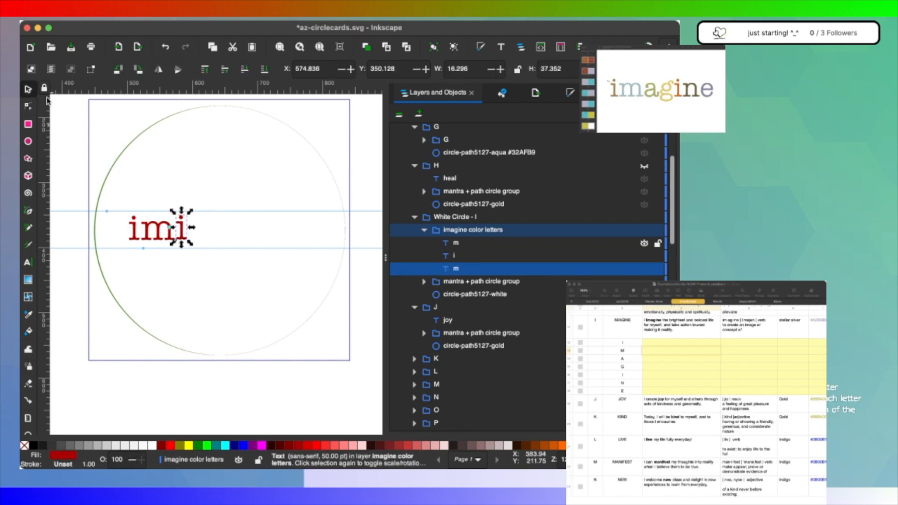
{"action": "double_click", "coordinate": [183, 233]}
{"action": "double_click", "coordinate": [185, 234]}
{"action": "type", "text": "a"}
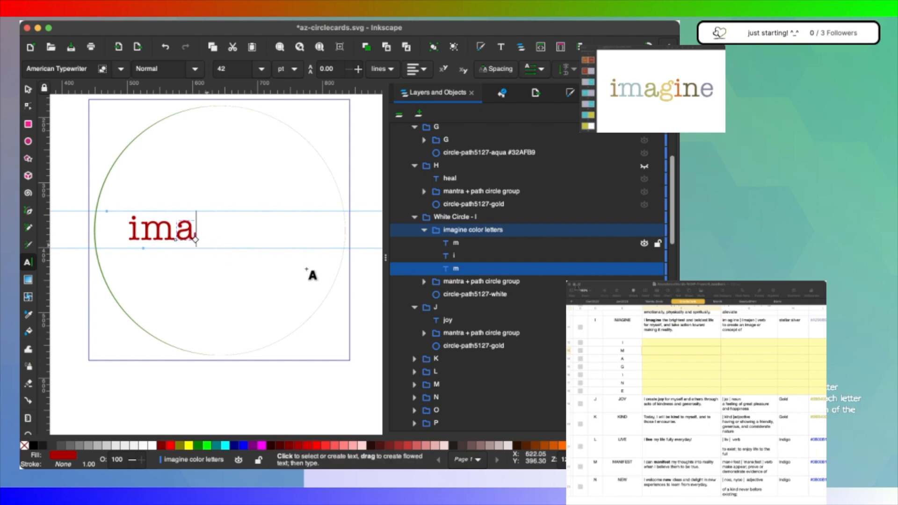
{"action": "double_click", "coordinate": [460, 269]}
{"action": "type", "text": "a"}
{"action": "key", "text": "Return"}
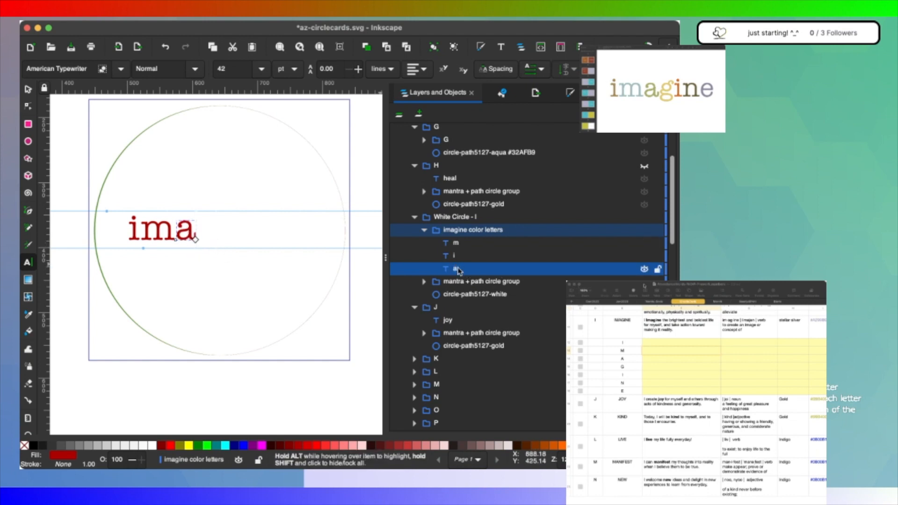
Step: Reorder the imagine color letters group so the i text object sits above m
{"action": "left_click", "coordinate": [464, 258]}
{"action": "left_click", "coordinate": [464, 259]}
{"action": "left_click", "coordinate": [458, 269]}
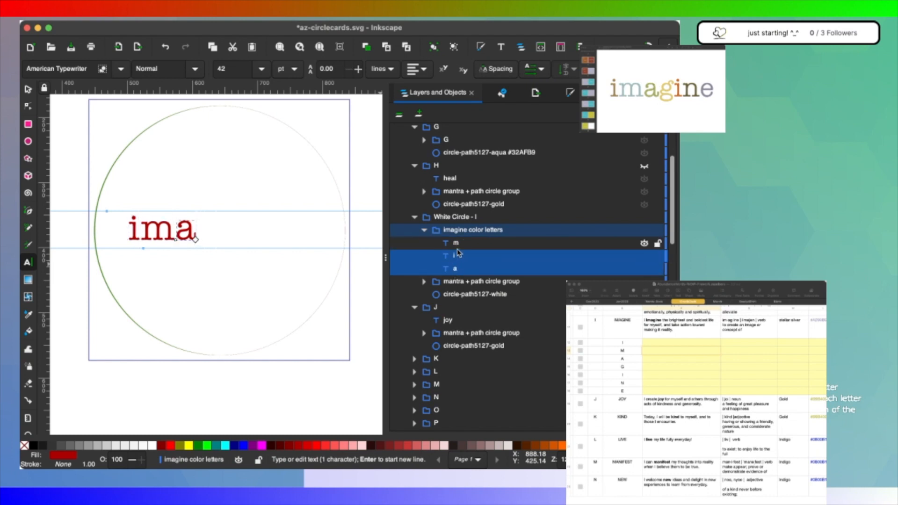
{"action": "left_click", "coordinate": [457, 247]}
{"action": "double_click", "coordinate": [456, 256]}
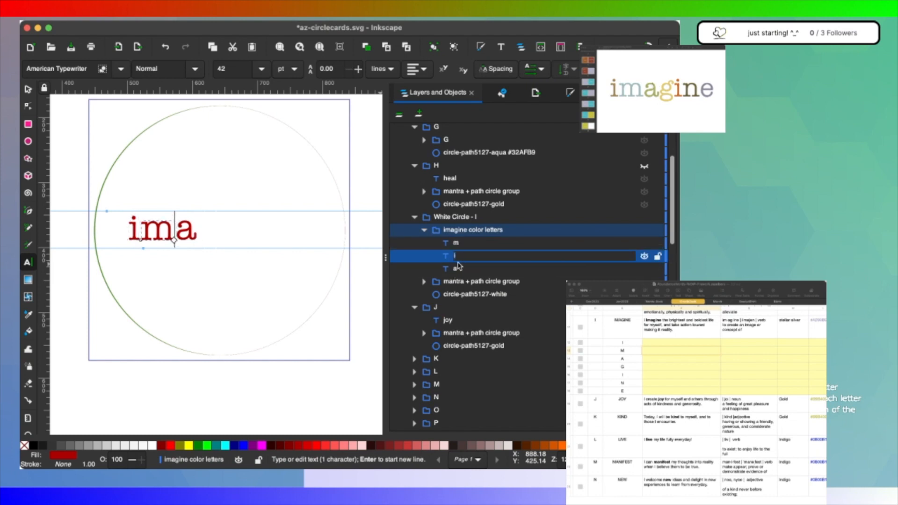
{"action": "left_click", "coordinate": [448, 247]}
{"action": "left_click_drag", "start_coordinate": [457, 245], "coordinate": [455, 263]}
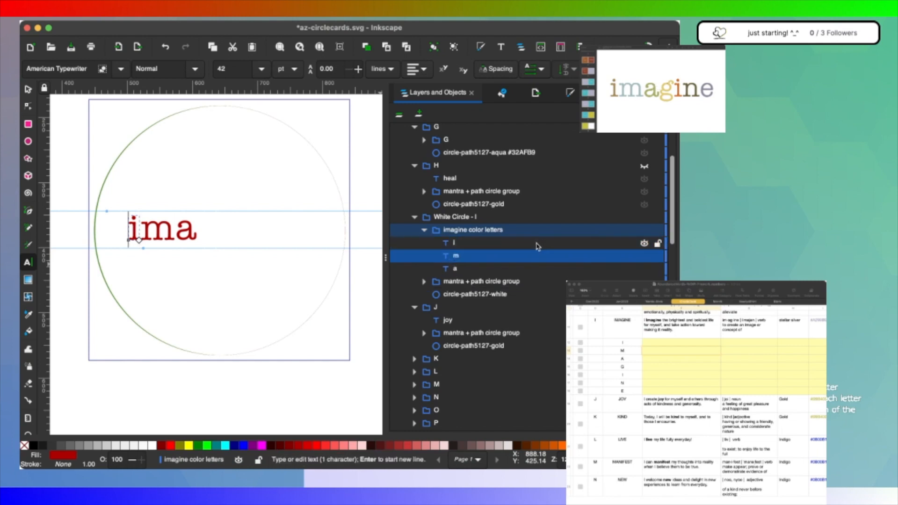
Step: Duplicate the text object named a and rename the copy as g
{"action": "left_click", "coordinate": [636, 269]}
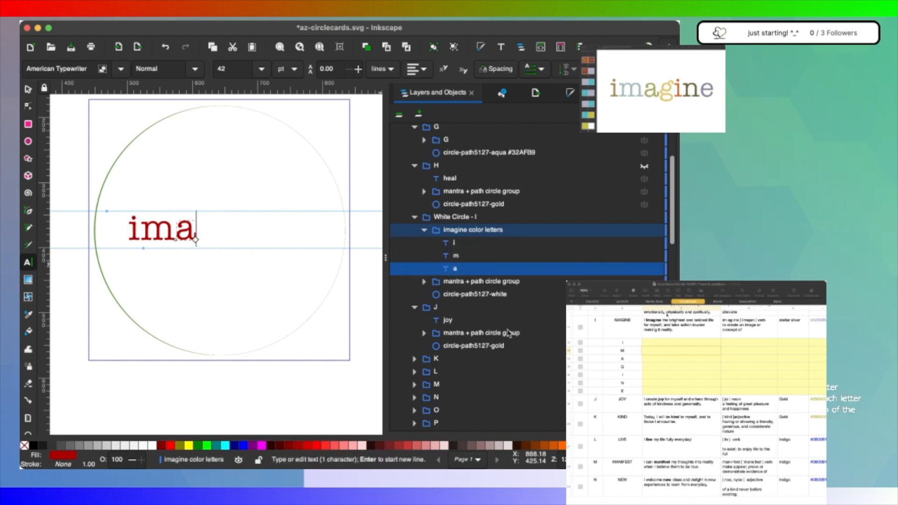
{"action": "key", "text": "super+d"}
{"action": "double_click", "coordinate": [457, 244]}
{"action": "type", "text": "g"}
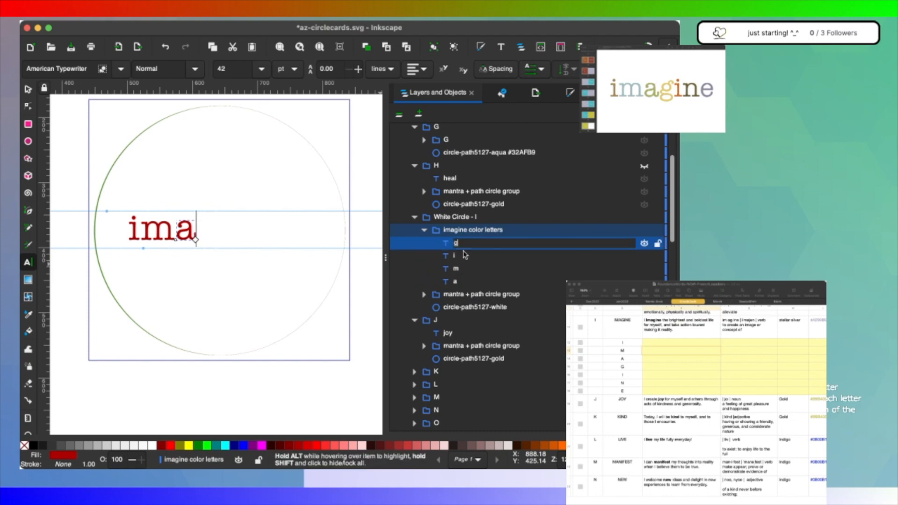
{"action": "left_click", "coordinate": [464, 255]}
{"action": "key", "text": "g"}
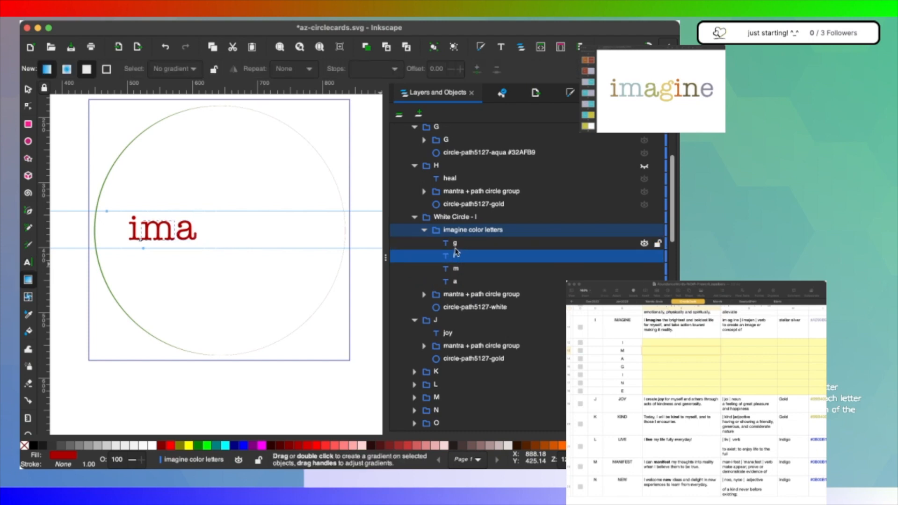
Step: Move the duplicated letter to just after the a and change its text to g
{"action": "key", "text": "s"}
{"action": "left_click", "coordinate": [191, 236]}
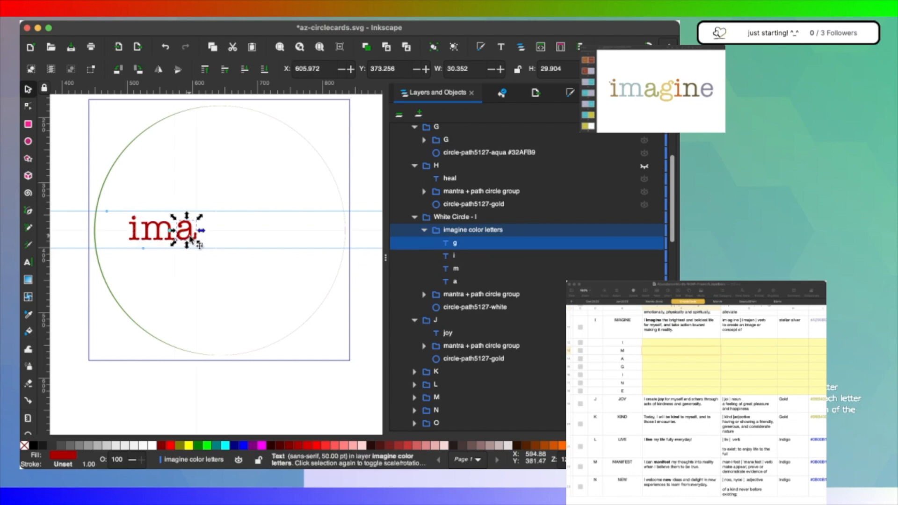
{"action": "left_click_drag", "start_coordinate": [190, 236], "coordinate": [214, 237]}
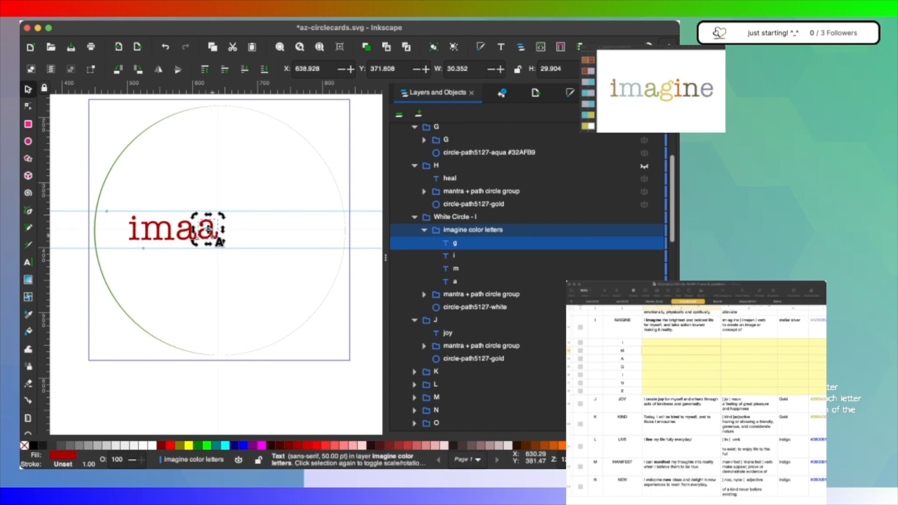
{"action": "double_click", "coordinate": [214, 237]}
{"action": "key", "text": "BackSpace"}
{"action": "type", "text": "g"}
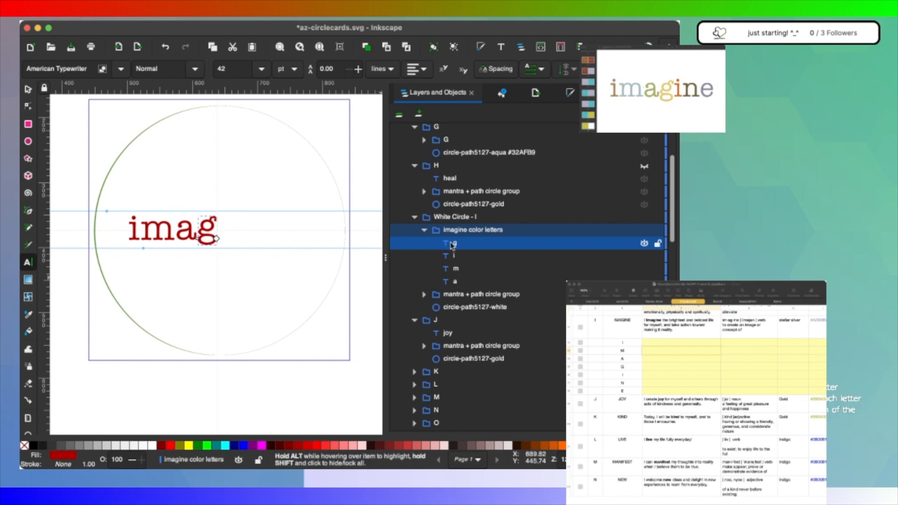
Step: Duplicate the text object named i, then shift the word's first letter and the g slightly to the right
{"action": "left_click", "coordinate": [461, 259]}
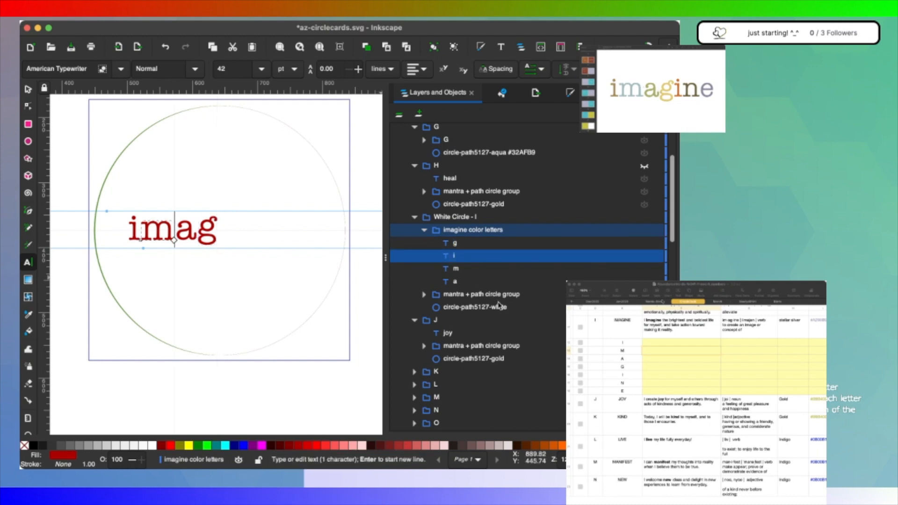
{"action": "key", "text": "super+d"}
{"action": "left_click", "coordinate": [28, 90]}
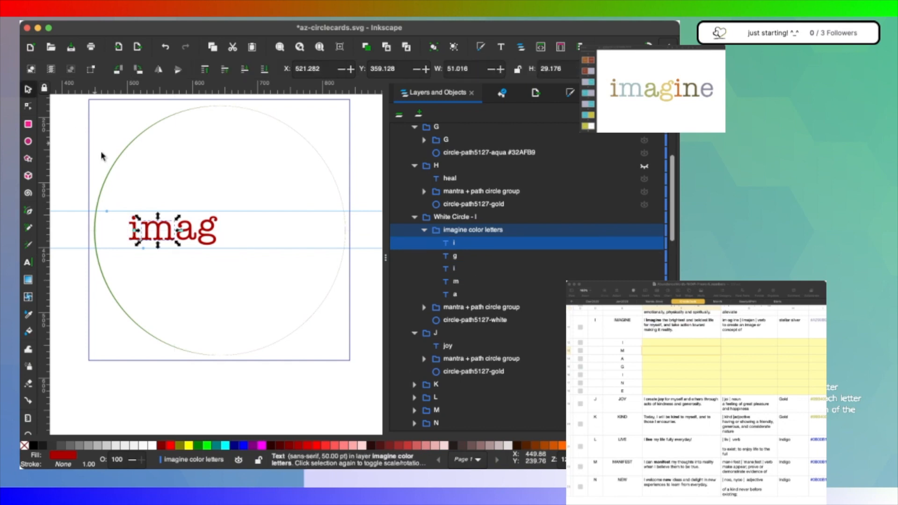
{"action": "mouse_move", "coordinate": [139, 235]}
{"action": "left_mouse_down"}
{"action": "mouse_move", "coordinate": [199, 232]}
{"action": "mouse_move", "coordinate": [125, 230]}
{"action": "mouse_move", "coordinate": [137, 231]}
{"action": "left_mouse_up"}
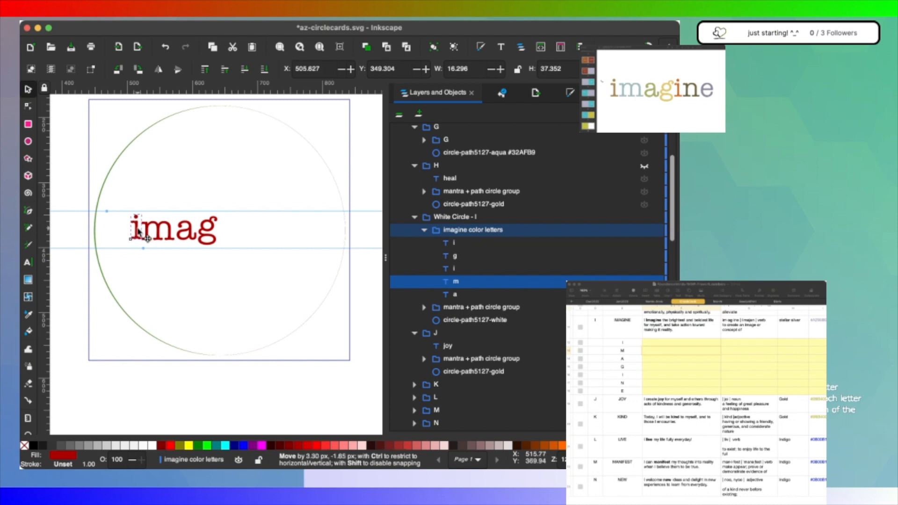
{"action": "left_click", "coordinate": [208, 236]}
{"action": "left_click_drag", "start_coordinate": [208, 237], "coordinate": [221, 237]}
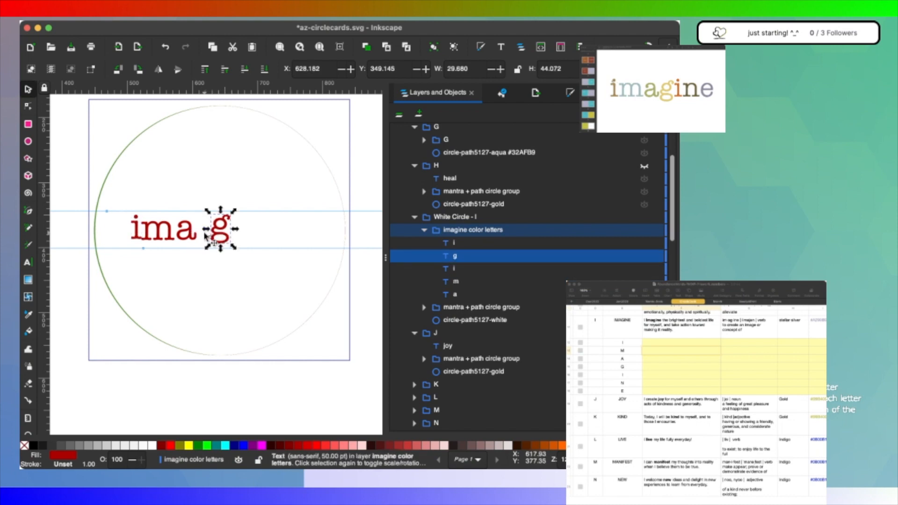
Step: Place the duplicated letter to the right of the g and change its text to i
{"action": "left_click", "coordinate": [467, 248]}
{"action": "left_click_drag", "start_coordinate": [161, 241], "coordinate": [205, 230]}
{"action": "left_click", "coordinate": [234, 231]}
{"action": "double_click", "coordinate": [234, 231]}
{"action": "key", "text": "ctrl+a"}
{"action": "type", "text": "i"}
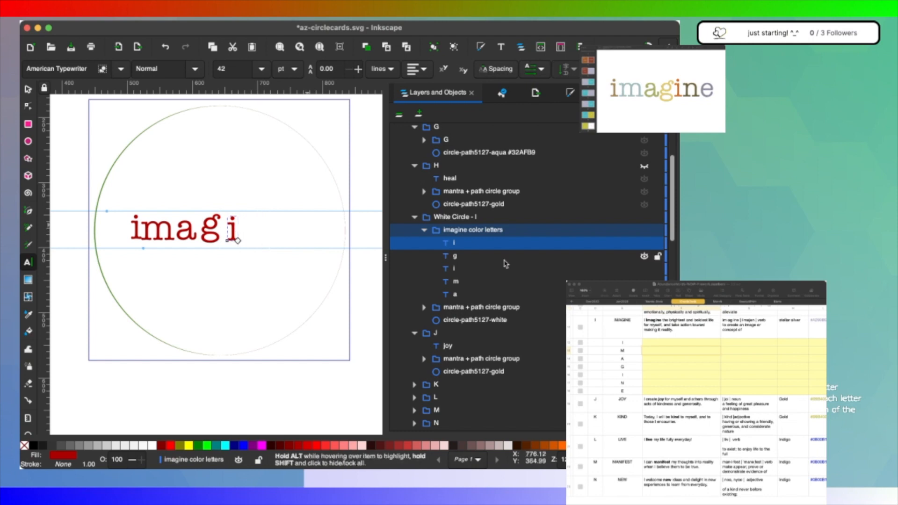
Step: Move the new i text object between m and a in the group, and check which letter each listed object holds
{"action": "left_click", "coordinate": [456, 256]}
{"action": "left_click_drag", "start_coordinate": [459, 246], "coordinate": [461, 287]}
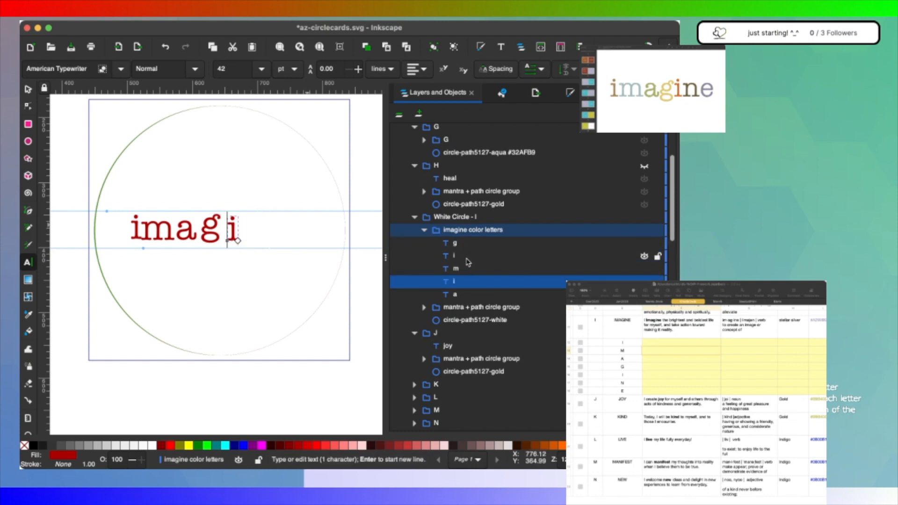
{"action": "left_click", "coordinate": [458, 246]}
{"action": "left_click", "coordinate": [458, 270]}
{"action": "left_click", "coordinate": [458, 297]}
{"action": "left_click", "coordinate": [460, 272]}
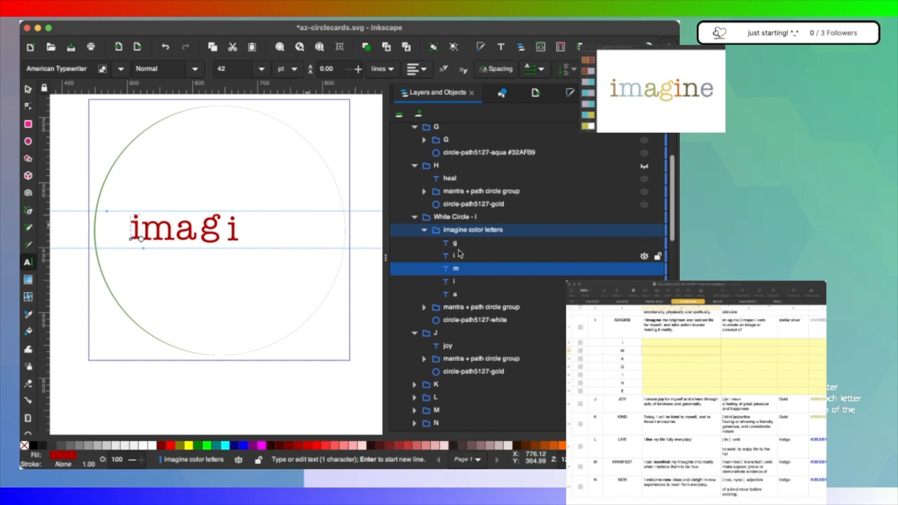
{"action": "left_click", "coordinate": [455, 246]}
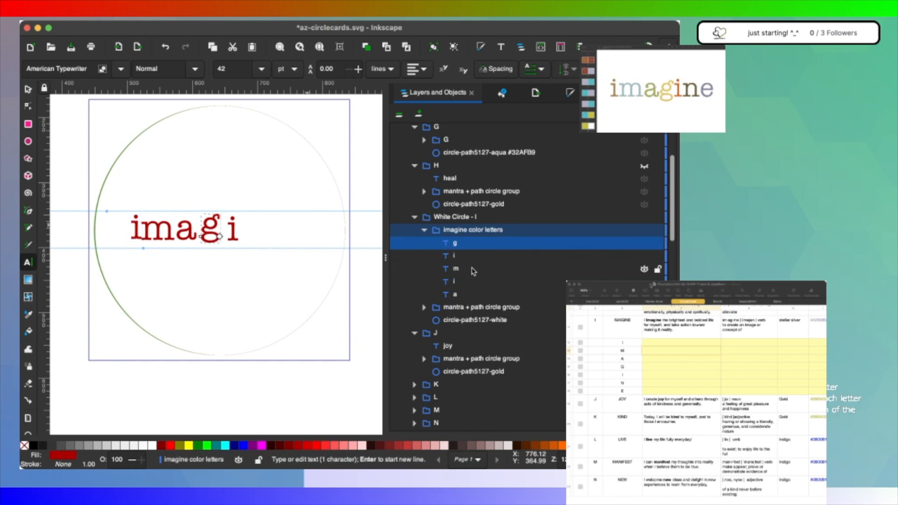
{"action": "left_click", "coordinate": [467, 272]}
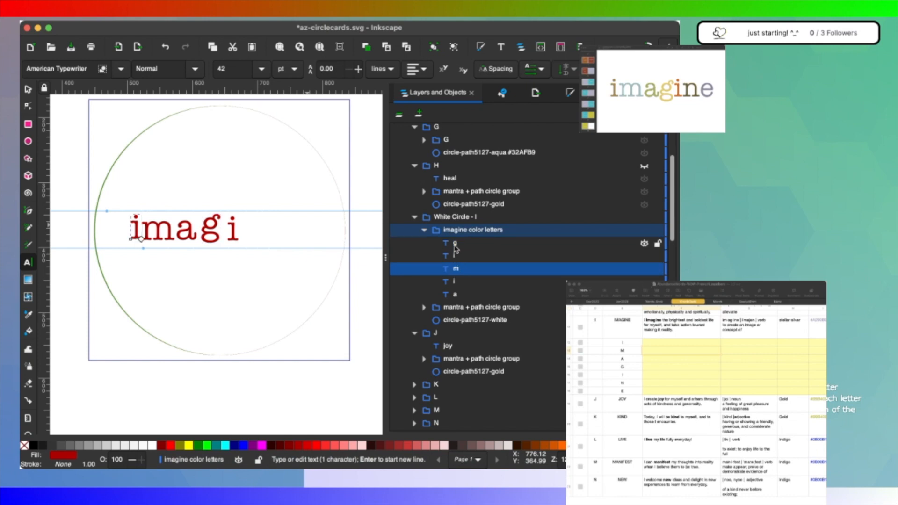
Step: Duplicate the text object a, change the copy's name and text to n, and place it right after the second i
{"action": "left_click", "coordinate": [456, 246]}
{"action": "left_click", "coordinate": [461, 283]}
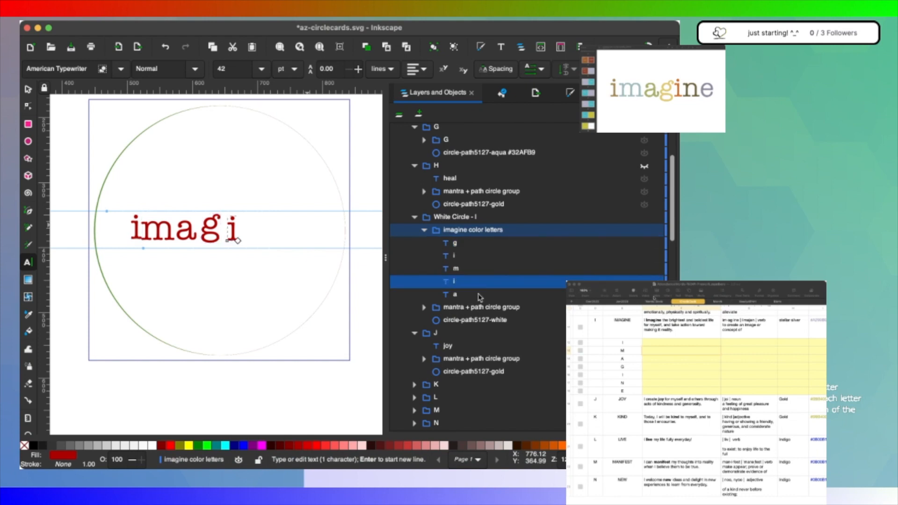
{"action": "left_click", "coordinate": [456, 273]}
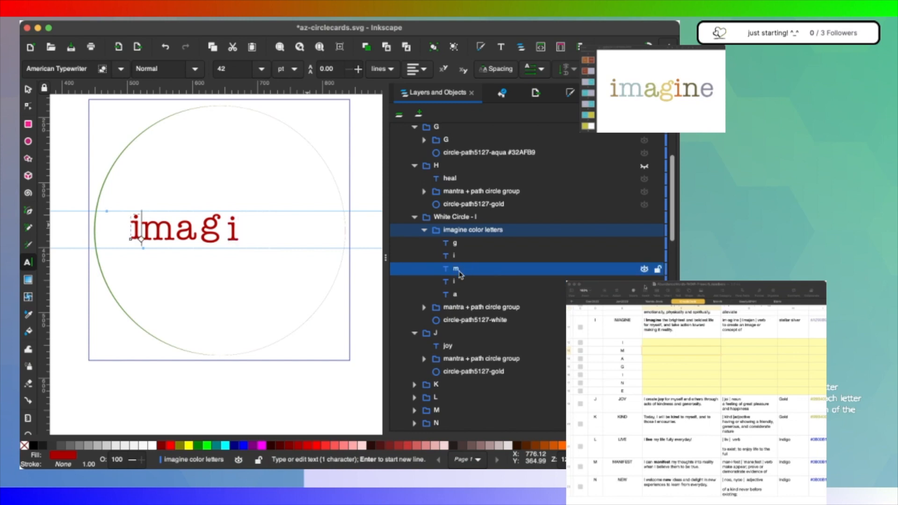
{"action": "left_click", "coordinate": [456, 248]}
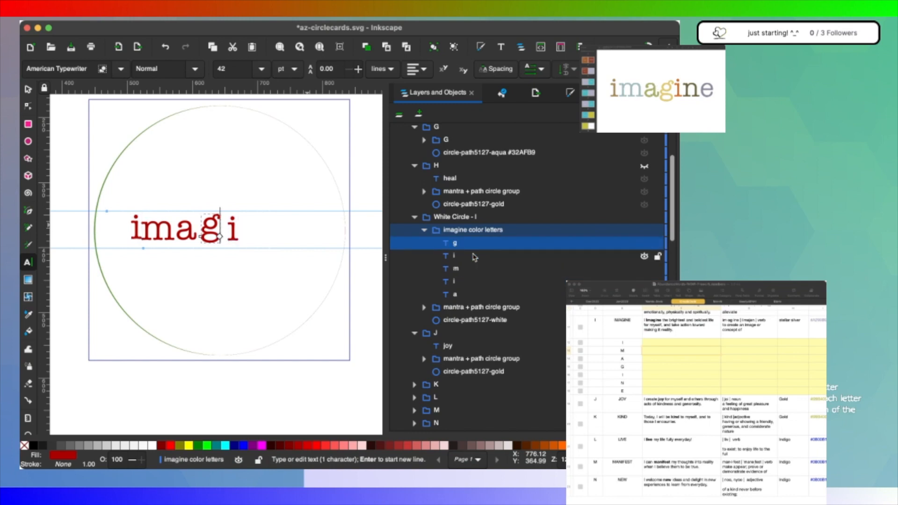
{"action": "left_click", "coordinate": [457, 282]}
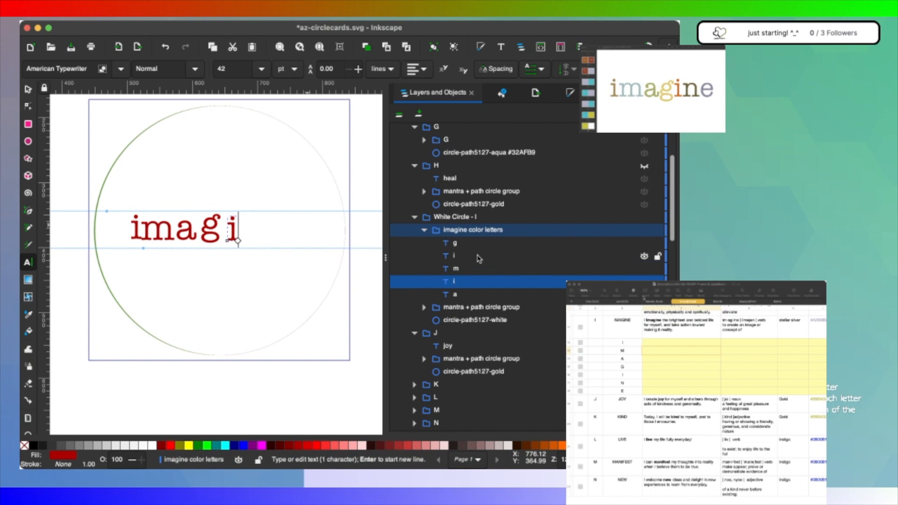
{"action": "left_click", "coordinate": [457, 295]}
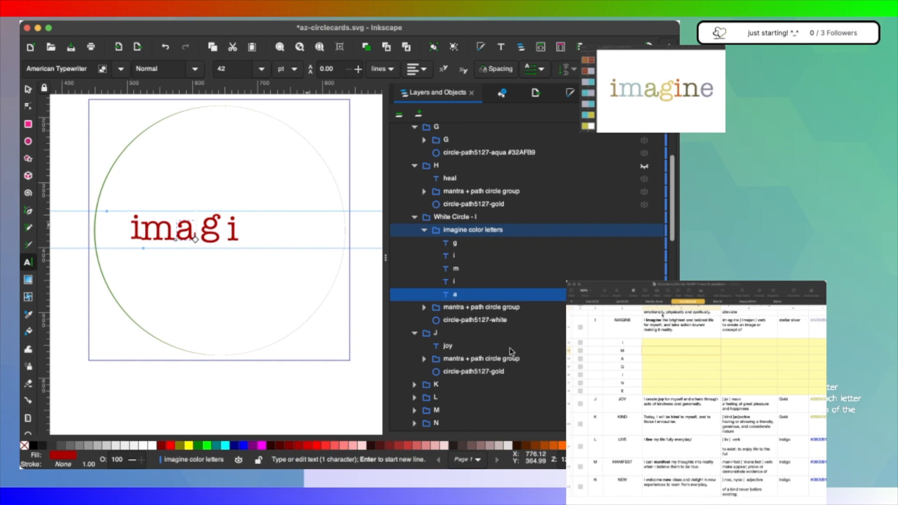
{"action": "key", "text": "super+d"}
{"action": "double_click", "coordinate": [455, 243]}
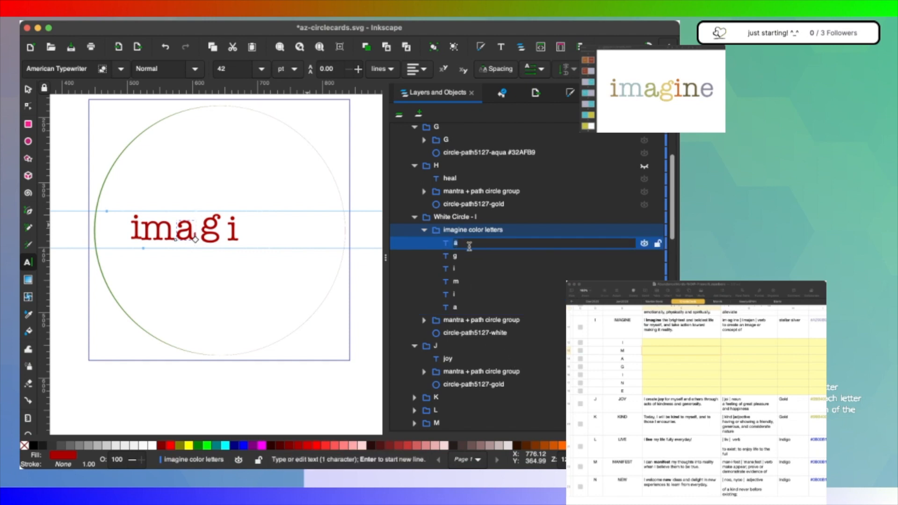
{"action": "key", "text": "Return"}
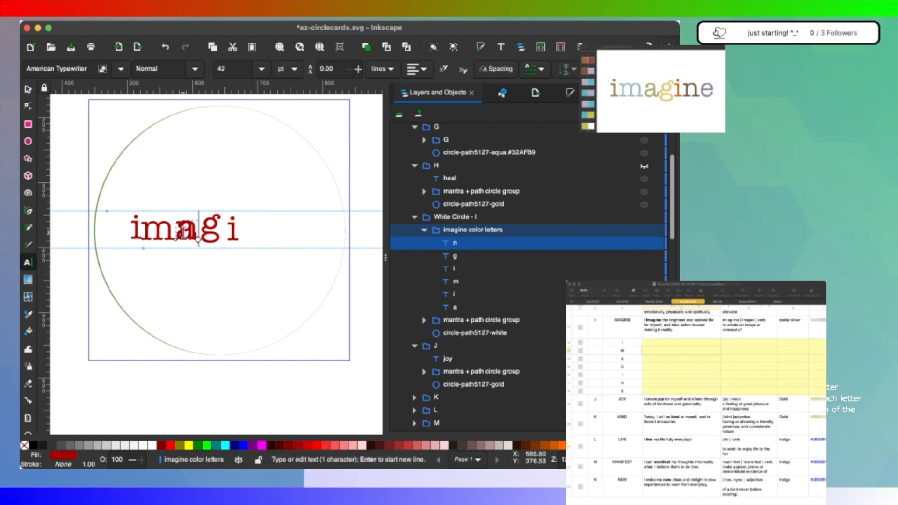
{"action": "key", "text": "s"}
{"action": "left_click_drag", "start_coordinate": [189, 229], "coordinate": [256, 232]}
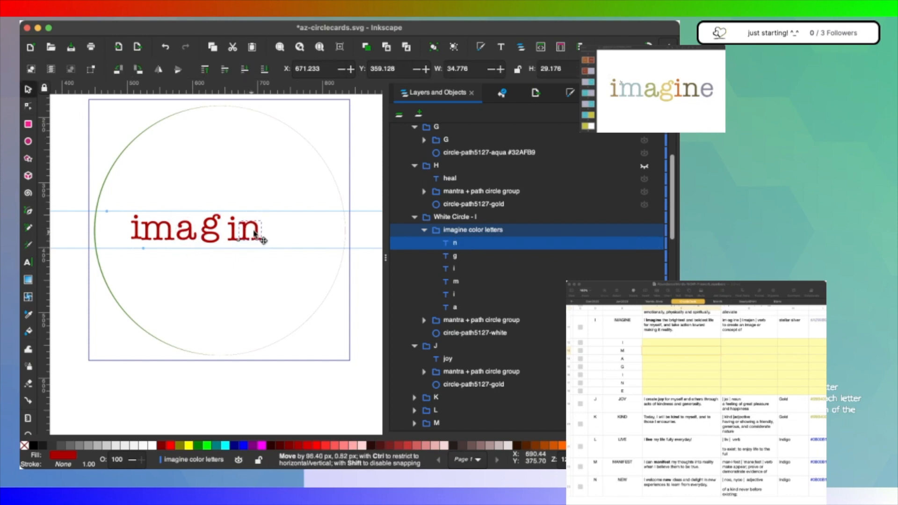
Step: Correct the two swapped object names, renaming the one that holds the m to m and the one with the first i to i
{"action": "left_click", "coordinate": [463, 268]}
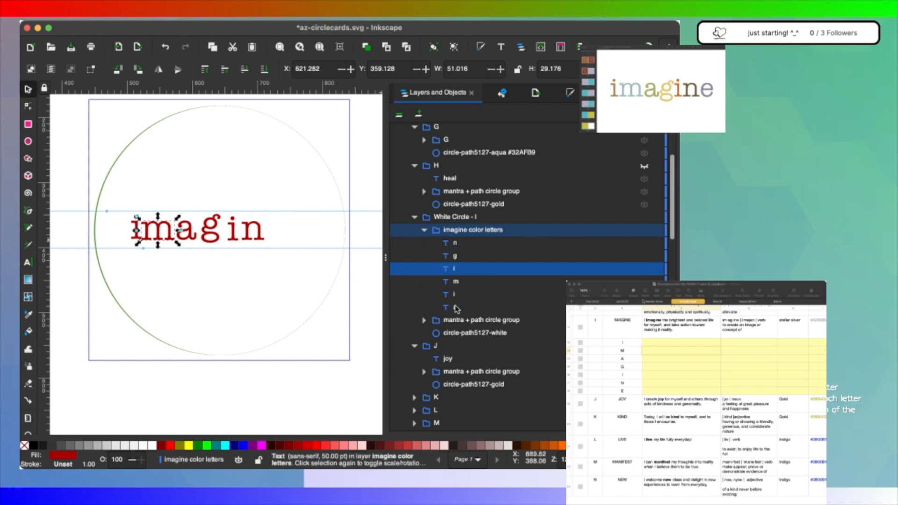
{"action": "left_click", "coordinate": [459, 259]}
{"action": "left_click", "coordinate": [458, 269]}
{"action": "double_click", "coordinate": [455, 270]}
{"action": "key", "text": "Return"}
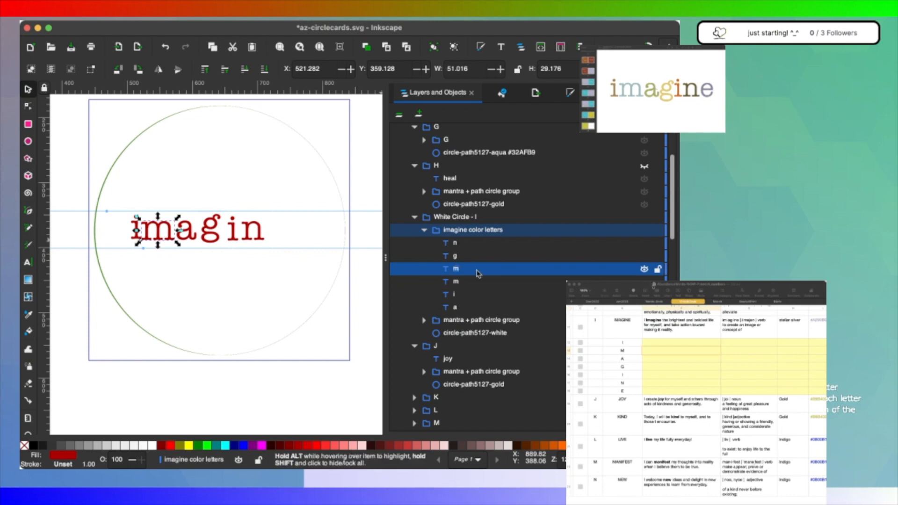
{"action": "double_click", "coordinate": [457, 282]}
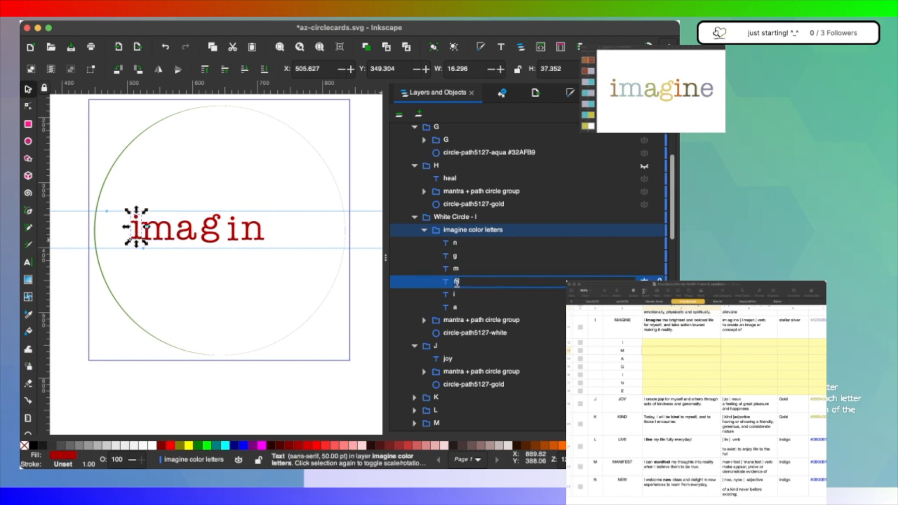
{"action": "key", "text": "Return"}
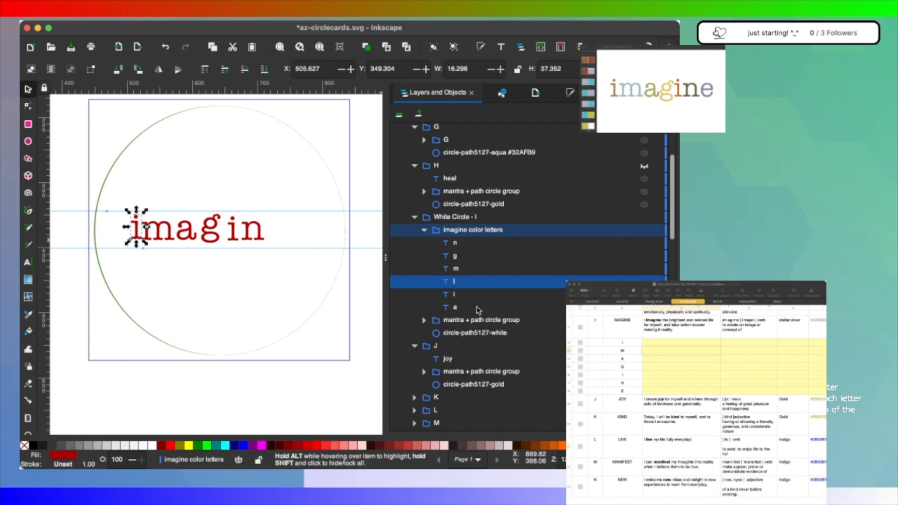
Step: Move the word's first i above m in the imagine color letters group
{"action": "left_click", "coordinate": [457, 295]}
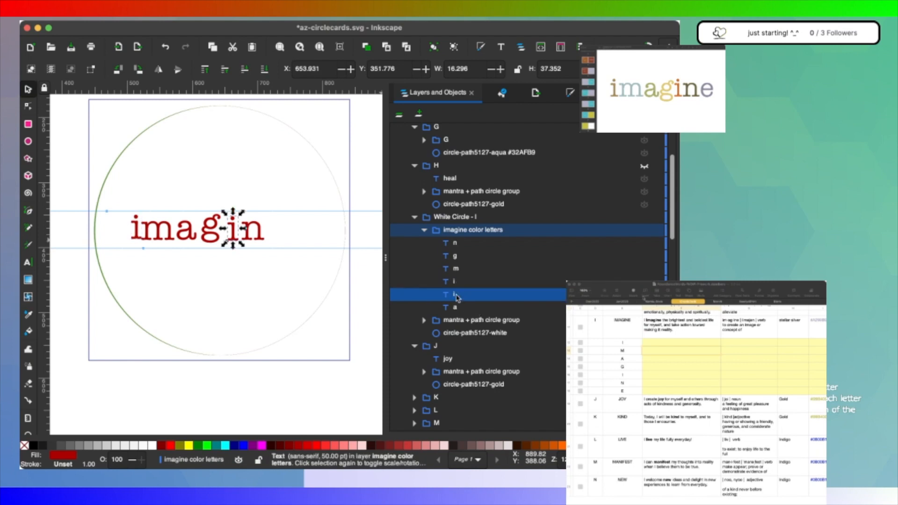
{"action": "left_click", "coordinate": [456, 285]}
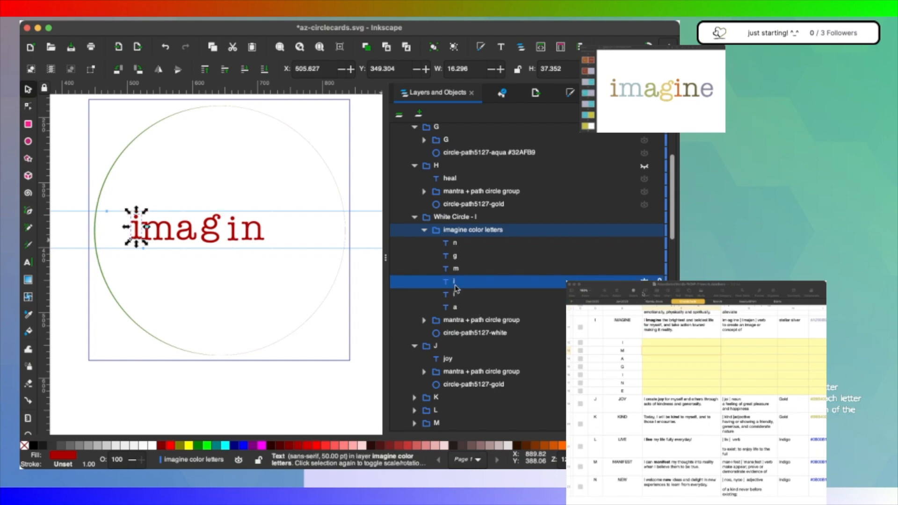
{"action": "left_click_drag", "start_coordinate": [456, 285], "coordinate": [468, 265]}
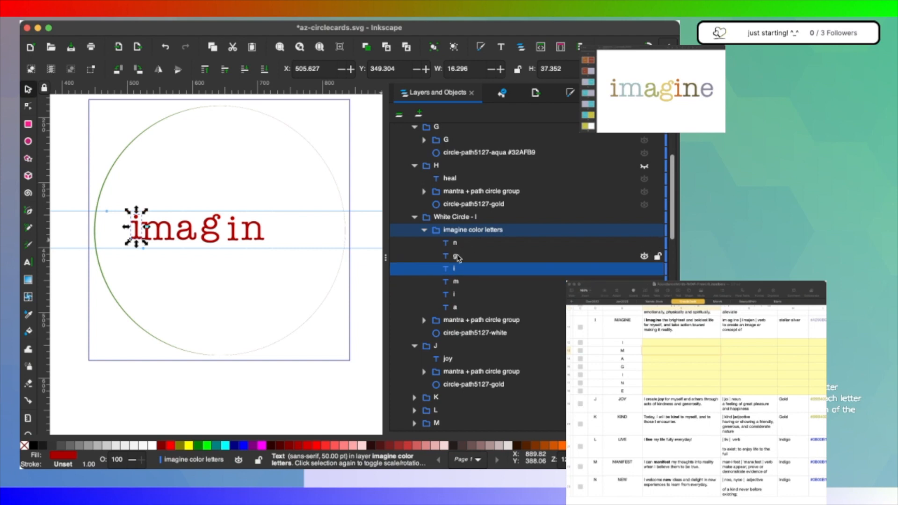
Step: Check which letter on the canvas each object in the imagine color letters group holds
{"action": "left_click", "coordinate": [459, 310]}
{"action": "left_click", "coordinate": [467, 257]}
{"action": "left_click", "coordinate": [463, 295]}
{"action": "left_click", "coordinate": [458, 244]}
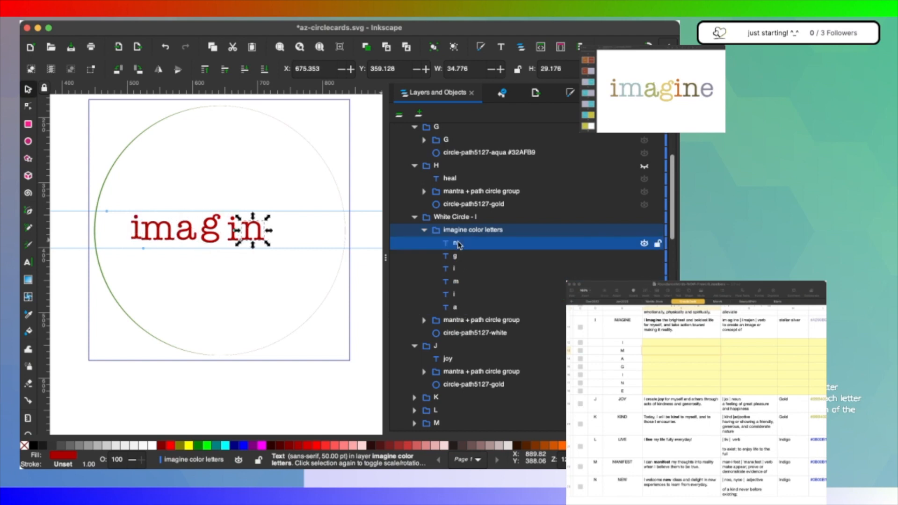
{"action": "left_click", "coordinate": [456, 269]}
{"action": "left_click", "coordinate": [457, 282], "text": "shift"}
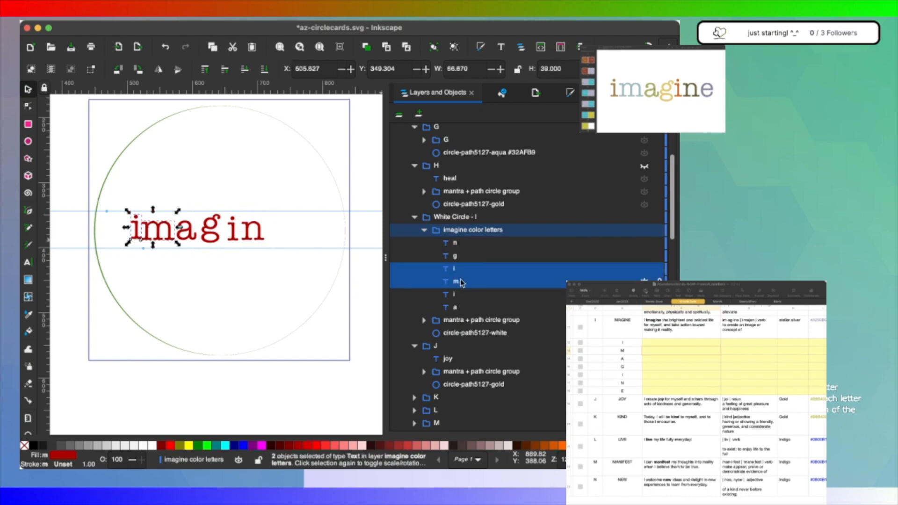
{"action": "left_click", "coordinate": [463, 245]}
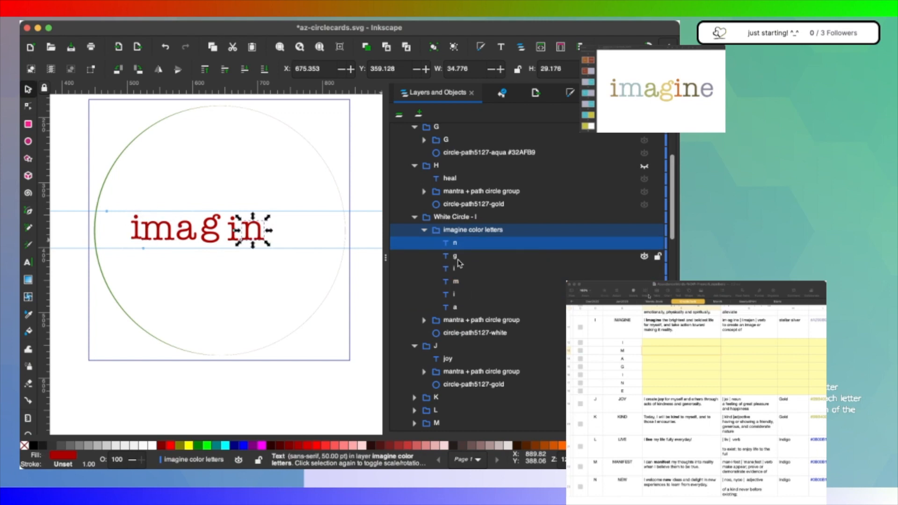
{"action": "left_click", "coordinate": [458, 300]}
{"action": "left_click", "coordinate": [467, 204]}
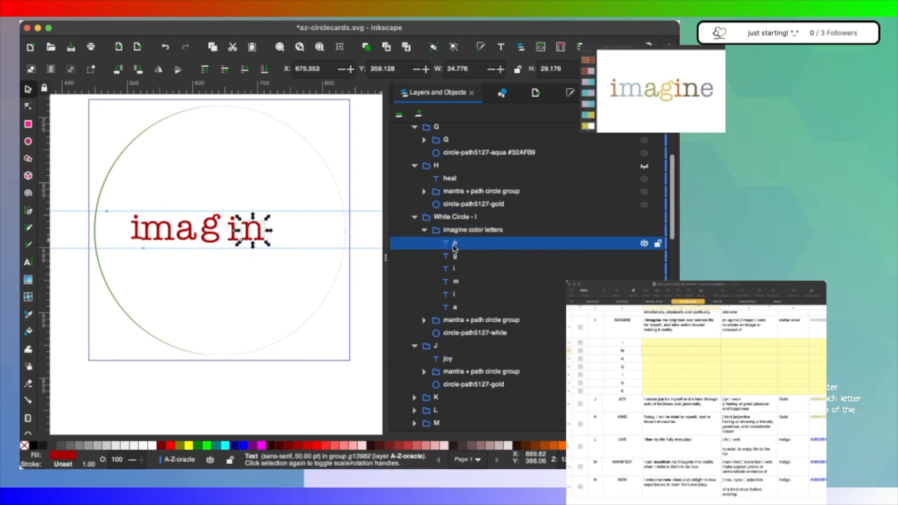
Step: Duplicate the word's second i and name the copy e
{"action": "left_click", "coordinate": [466, 297]}
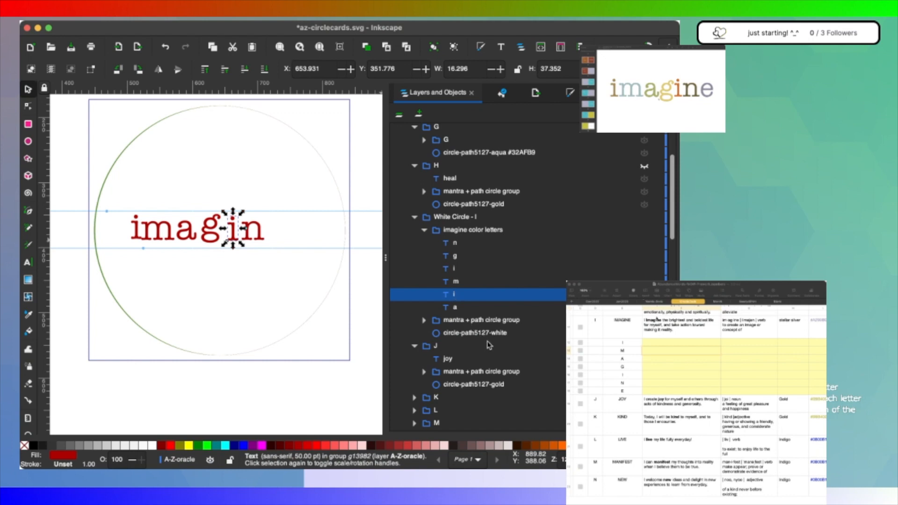
{"action": "key", "text": "super+d"}
{"action": "double_click", "coordinate": [455, 243]}
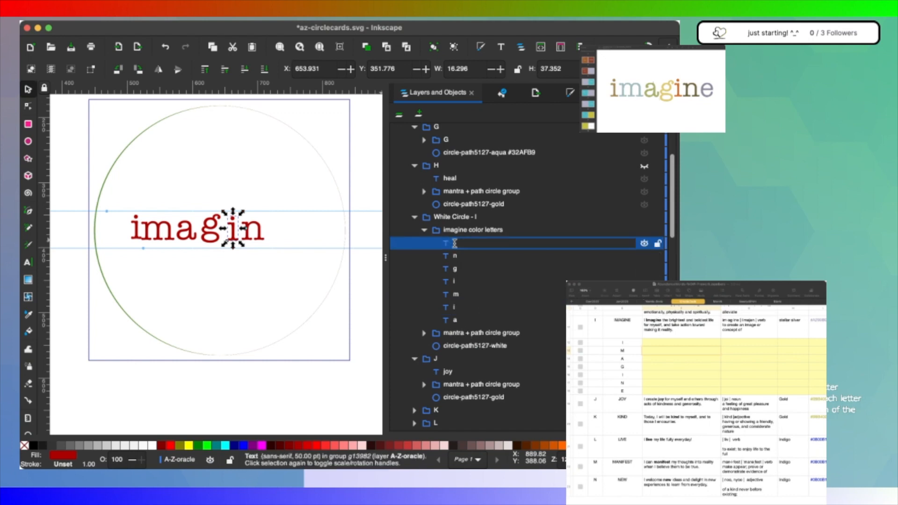
{"action": "type", "text": "e"}
{"action": "key", "text": "Return"}
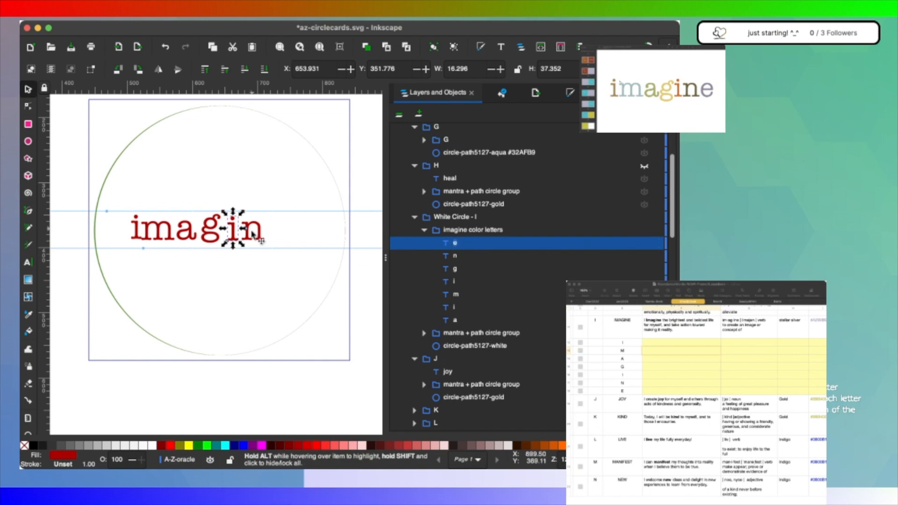
Step: Change the text of the duplicated object named e from the copied letter to e
{"action": "left_click", "coordinate": [238, 231]}
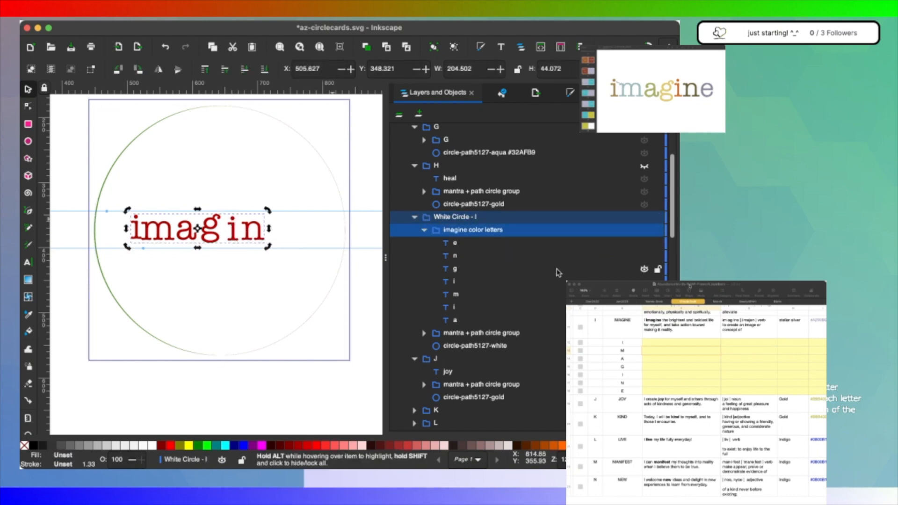
{"action": "left_click", "coordinate": [477, 269]}
{"action": "left_click", "coordinate": [474, 244]}
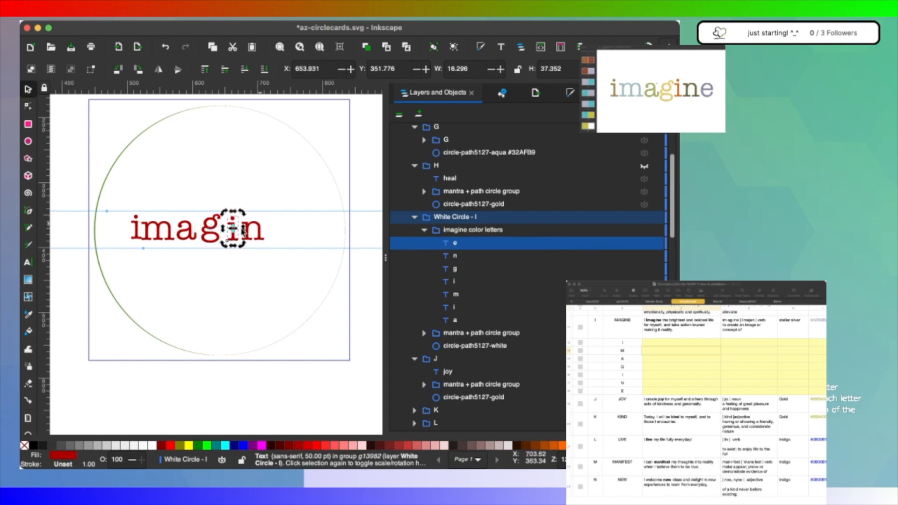
{"action": "left_click", "coordinate": [29, 90]}
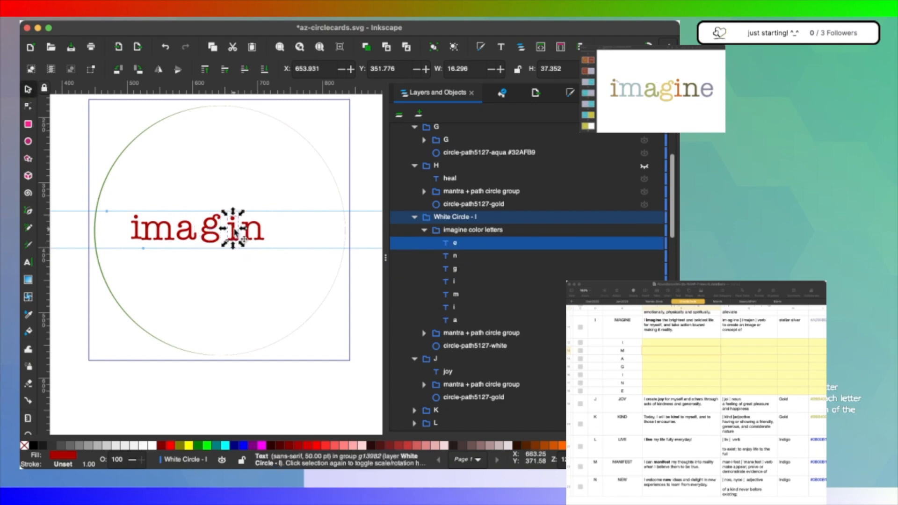
{"action": "double_click", "coordinate": [234, 235]}
{"action": "double_click", "coordinate": [233, 235]}
{"action": "key", "text": "BackSpace"}
{"action": "type", "text": "e"}
Step: Move the n farther right of the second i so that it sits just before the closing e
{"action": "left_click", "coordinate": [462, 256]}
{"action": "key", "text": "F1"}
{"action": "left_click_drag", "start_coordinate": [244, 234], "coordinate": [269, 233]}
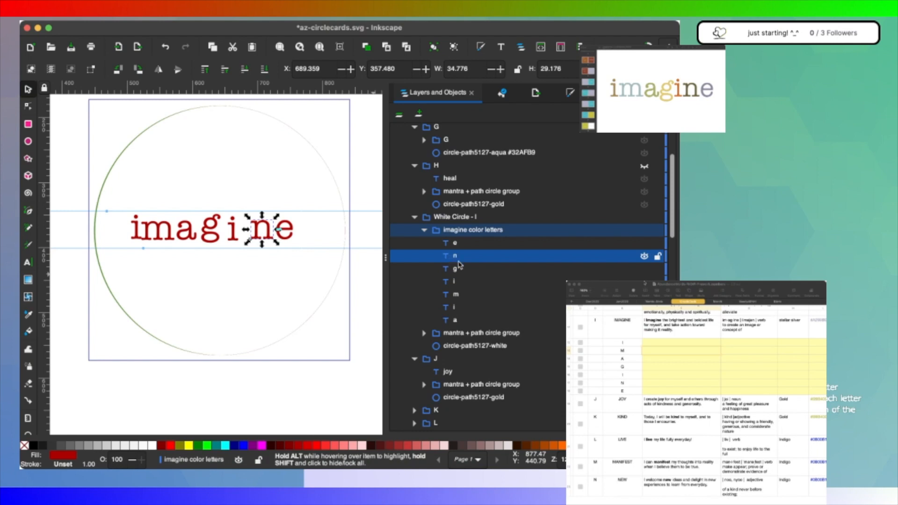
{"action": "left_click", "coordinate": [456, 260]}
{"action": "left_click", "coordinate": [456, 258]}
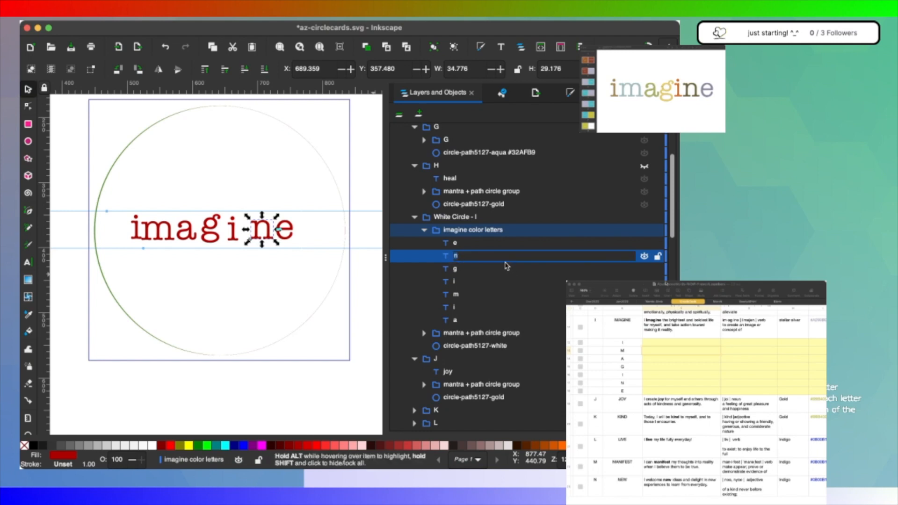
Step: Duplicate the text object e and name the copy imagine
{"action": "left_click", "coordinate": [457, 244]}
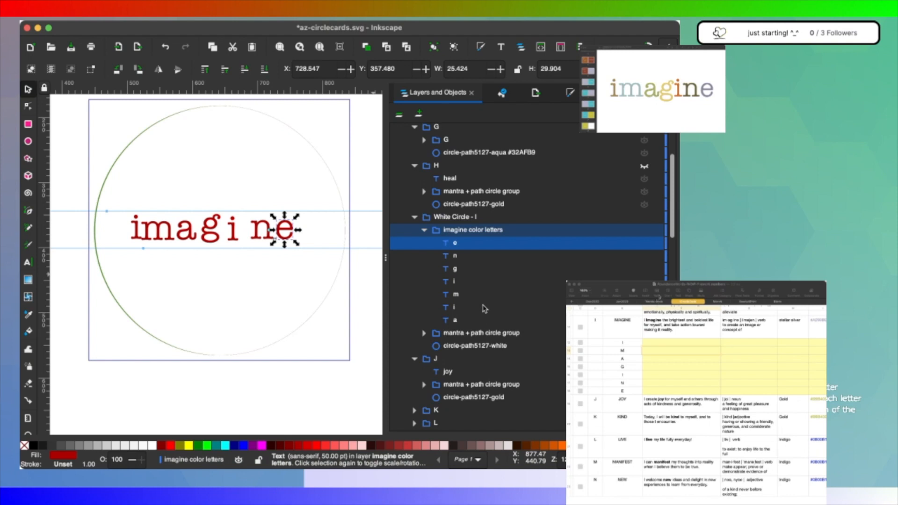
{"action": "key", "text": "super+d"}
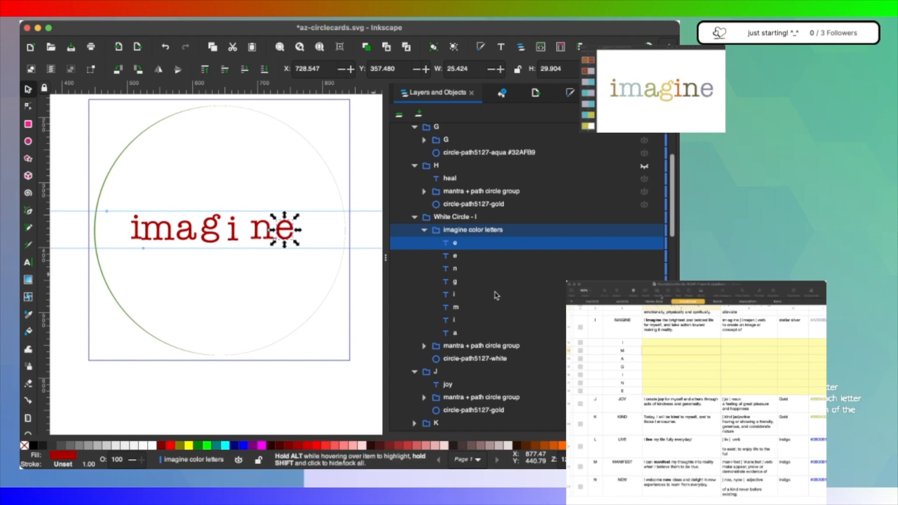
{"action": "double_click", "coordinate": [465, 247]}
{"action": "type", "text": "imagin"}
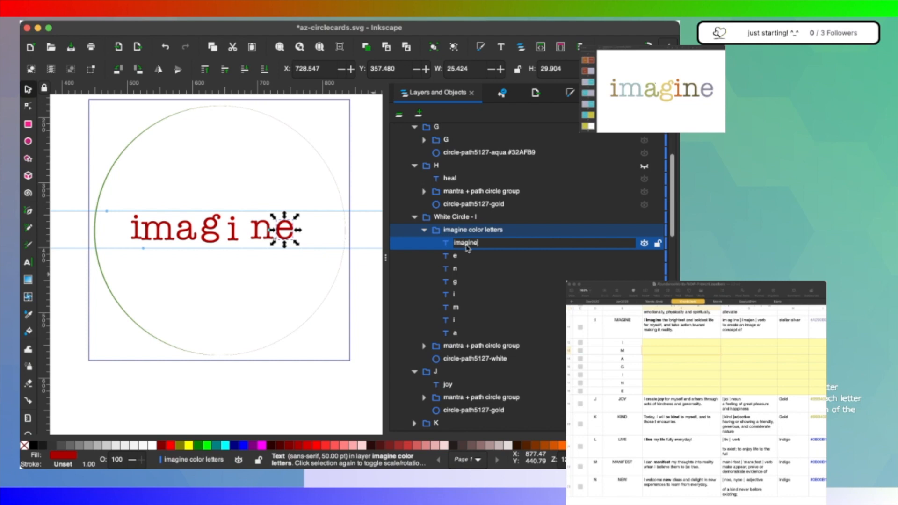
{"action": "key", "text": "Return"}
Step: Replace the text of the object named imagine with the full word imagine
{"action": "left_click_drag", "start_coordinate": [287, 233], "coordinate": [295, 245]}
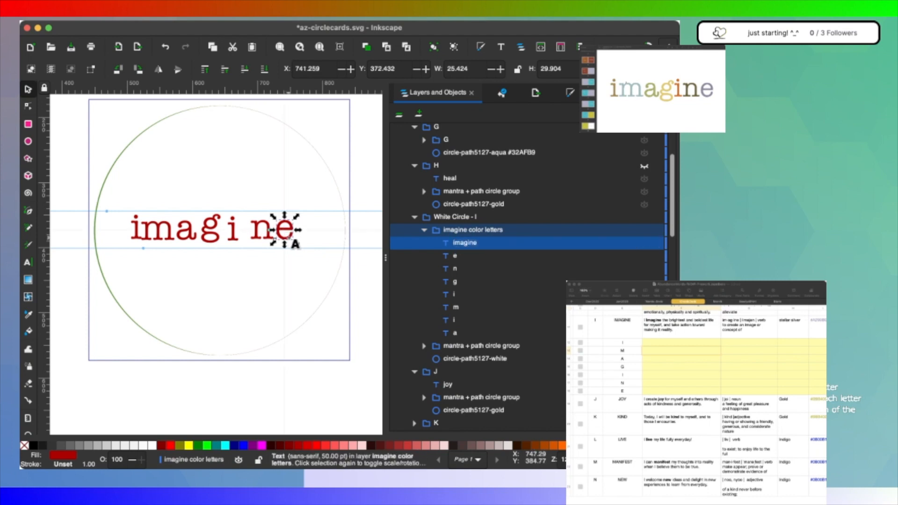
{"action": "double_click", "coordinate": [293, 240]}
{"action": "key", "text": "BackSpace"}
{"action": "type", "text": "imagi"}
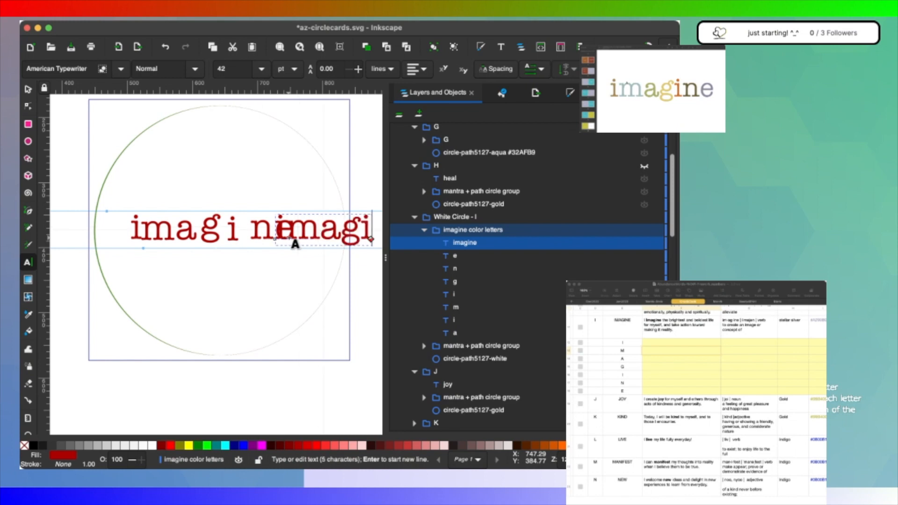
{"action": "type", "text": "ne"}
Step: Fill the whole imagine text with blue and finish editing it
{"action": "key", "text": "ctrl+a"}
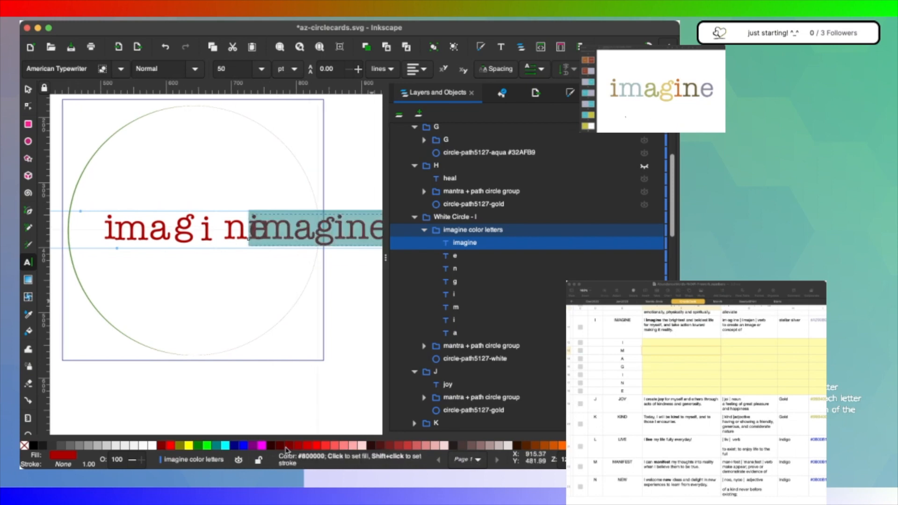
{"action": "left_click", "coordinate": [244, 450]}
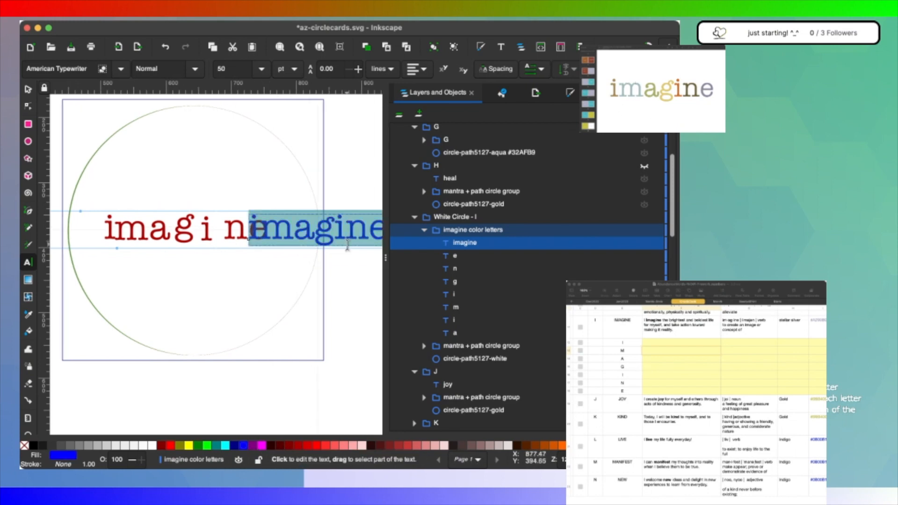
{"action": "left_click", "coordinate": [28, 90]}
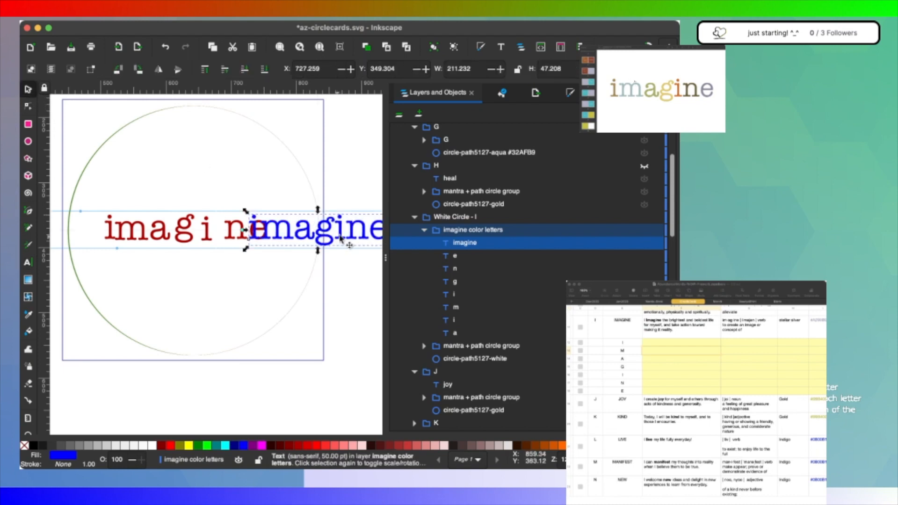
Step: Move the blue imagine text left so that it overlaps the red letters inside the circle
{"action": "left_click_drag", "start_coordinate": [340, 239], "coordinate": [215, 236]}
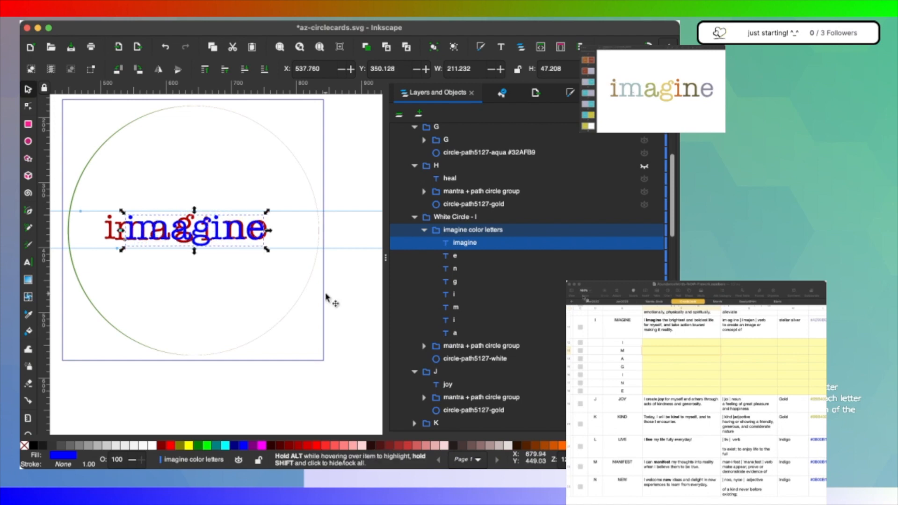
{"action": "scroll", "coordinate": [326, 298], "scroll_direction": "left", "scroll_amount": 3}
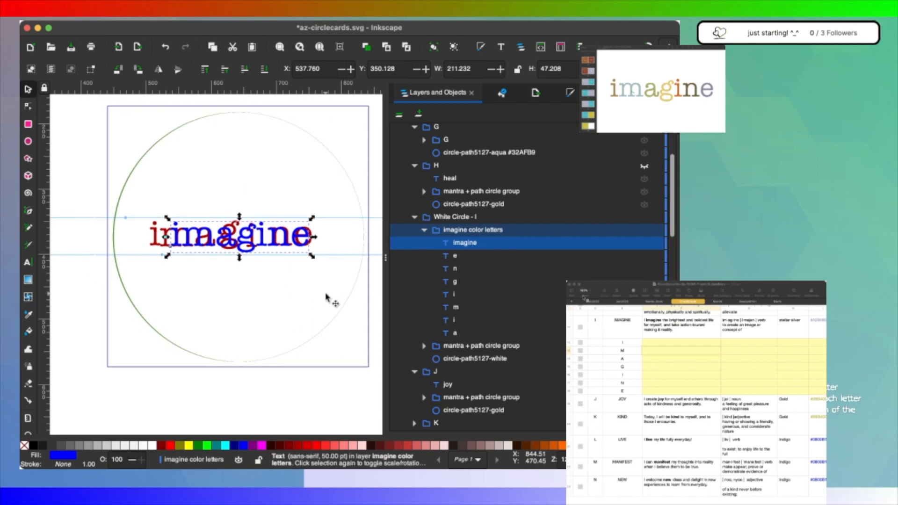
Step: Reorder the first letter i directly beneath the full word imagine in the imagine color letters layer and select that i
{"action": "left_click", "coordinate": [463, 323]}
{"action": "left_click", "coordinate": [465, 294]}
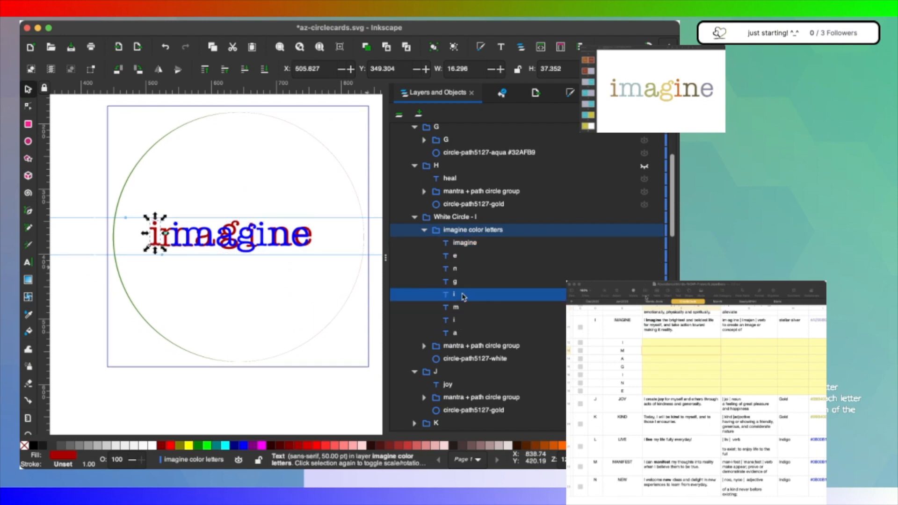
{"action": "left_click_drag", "start_coordinate": [466, 294], "coordinate": [472, 255]}
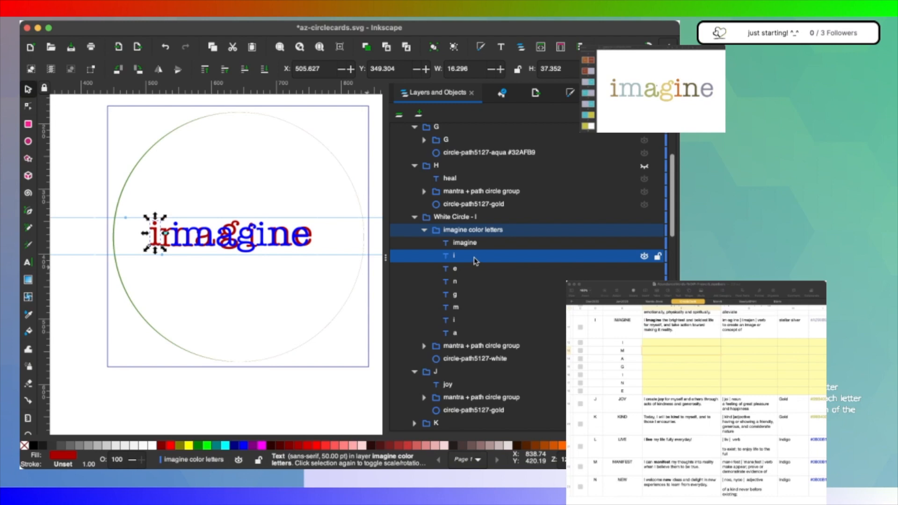
{"action": "left_click", "coordinate": [479, 234]}
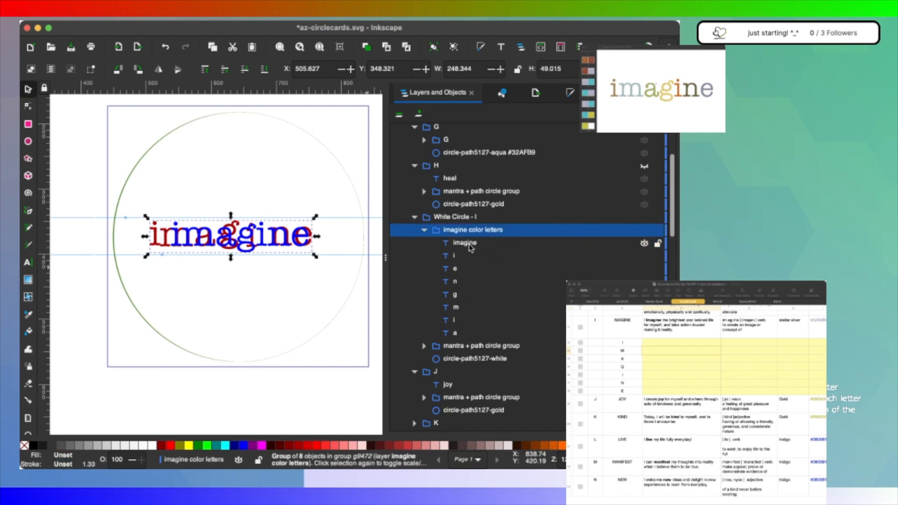
{"action": "left_click", "coordinate": [469, 244]}
{"action": "left_click", "coordinate": [474, 322]}
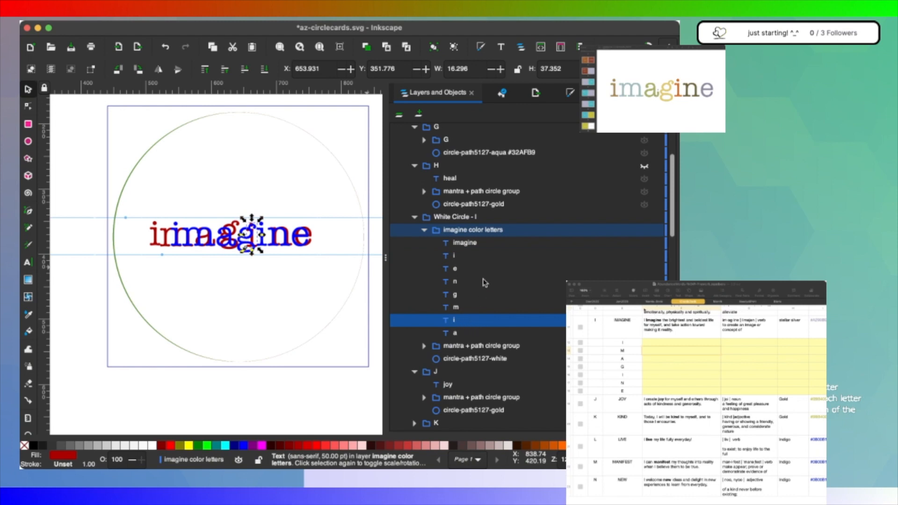
{"action": "left_click", "coordinate": [481, 257]}
{"action": "left_click", "coordinate": [471, 305]}
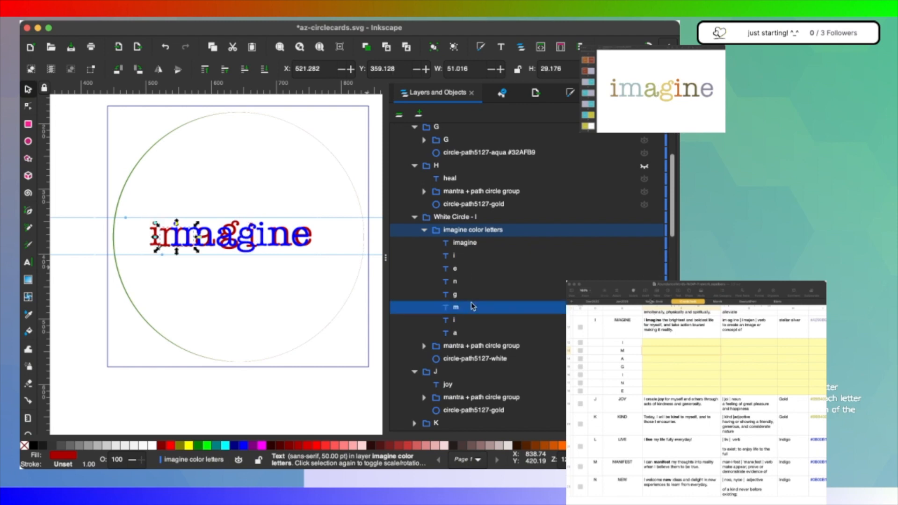
{"action": "left_click", "coordinate": [468, 255]}
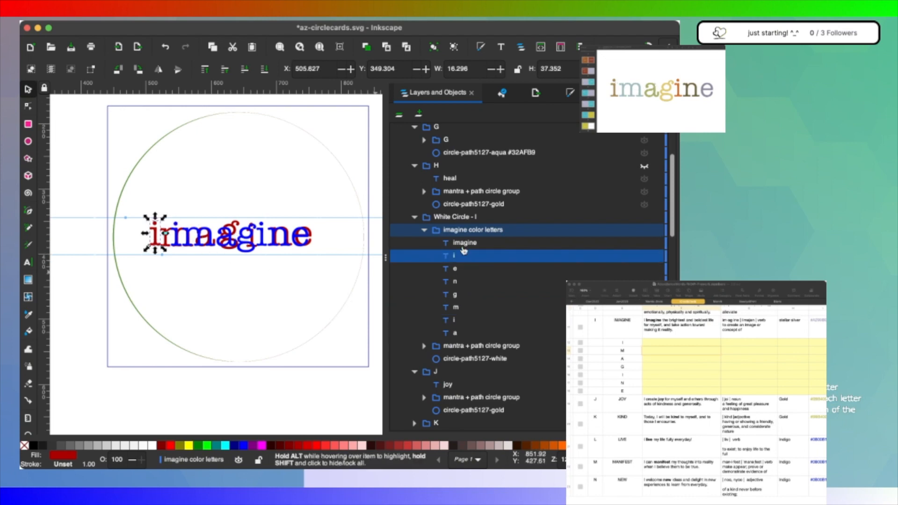
Step: Switch to the card spreadsheet and copy the earth brown, maroon name, hex, RGB and CMYK values from the believe row into the first I letter row
{"action": "key", "text": "super+Tab"}
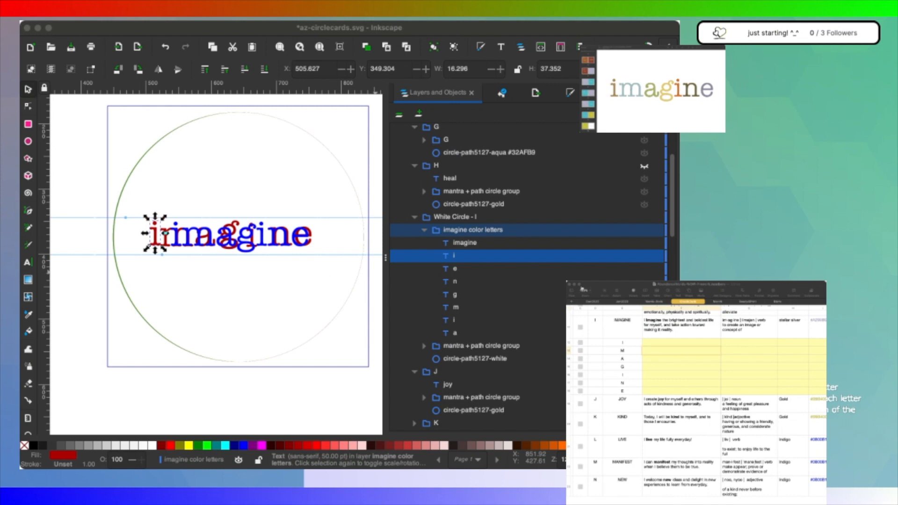
{"action": "left_click", "coordinate": [699, 354]}
{"action": "scroll", "coordinate": [699, 355], "scroll_direction": "up", "scroll_amount": 8}
{"action": "scroll", "coordinate": [699, 354], "scroll_direction": "down", "scroll_amount": 2}
{"action": "scroll", "coordinate": [699, 354], "scroll_direction": "down", "scroll_amount": 3}
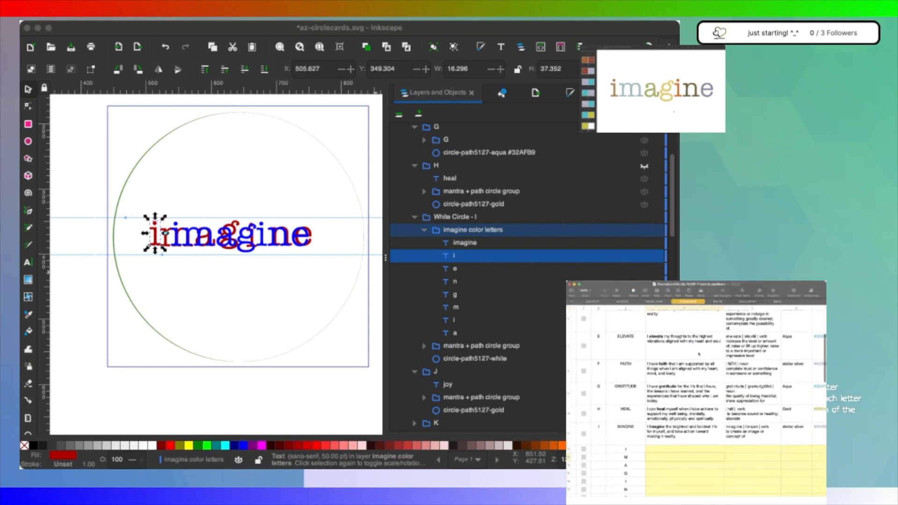
{"action": "scroll", "coordinate": [699, 355], "scroll_direction": "up", "scroll_amount": 5}
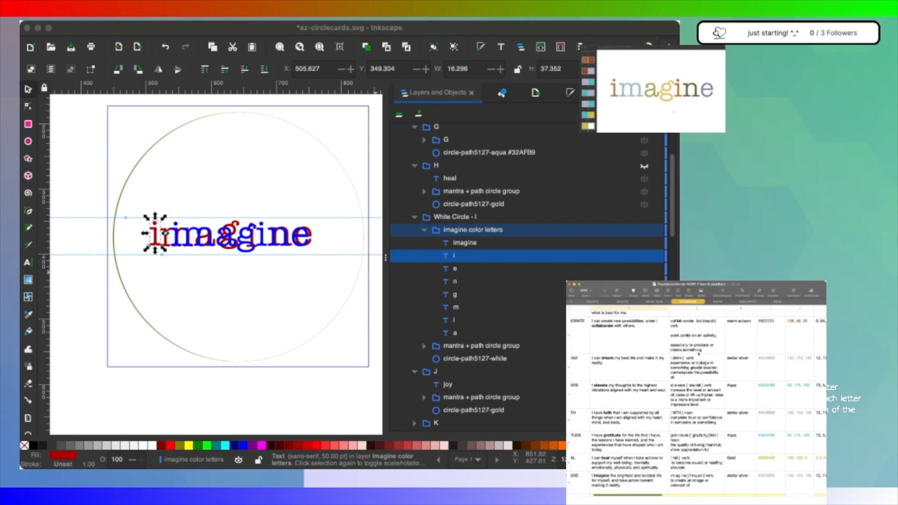
{"action": "scroll", "coordinate": [699, 353], "scroll_direction": "up", "scroll_amount": 2}
{"action": "scroll", "coordinate": [720, 352], "scroll_direction": "right", "scroll_amount": 2}
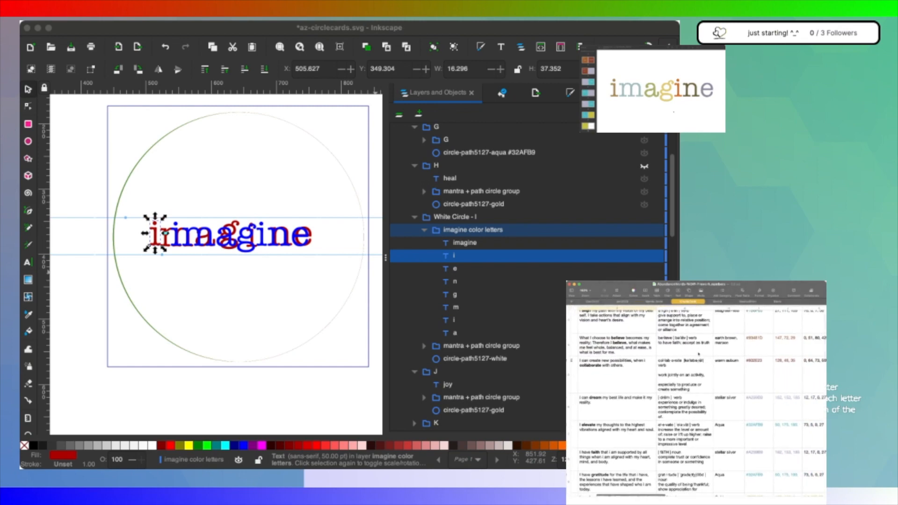
{"action": "scroll", "coordinate": [719, 352], "scroll_direction": "right", "scroll_amount": 3}
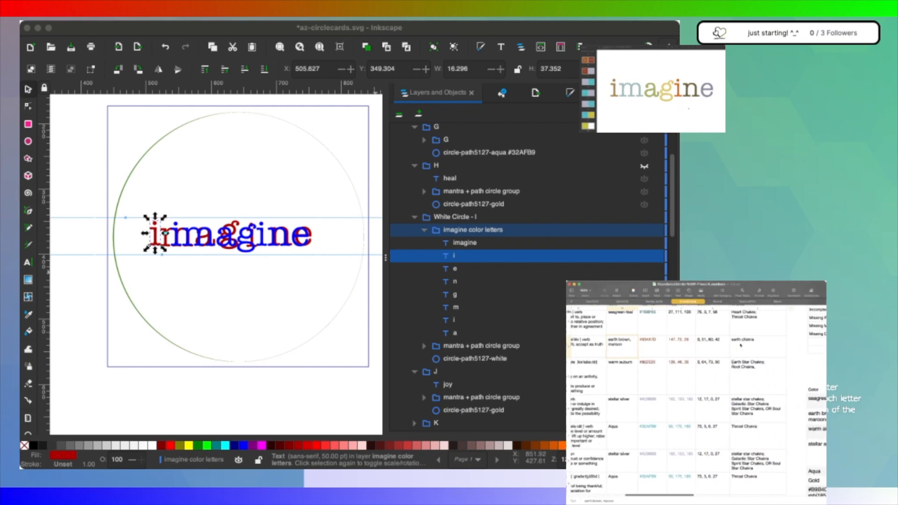
{"action": "left_click", "coordinate": [708, 348], "text": "shift"}
{"action": "scroll", "coordinate": [708, 348], "scroll_direction": "down", "scroll_amount": 5}
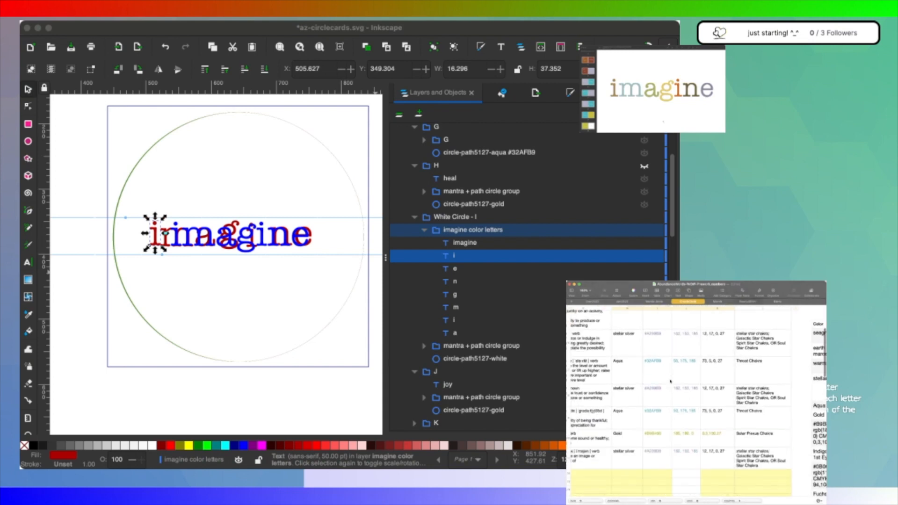
{"action": "scroll", "coordinate": [671, 382], "scroll_direction": "down", "scroll_amount": 5}
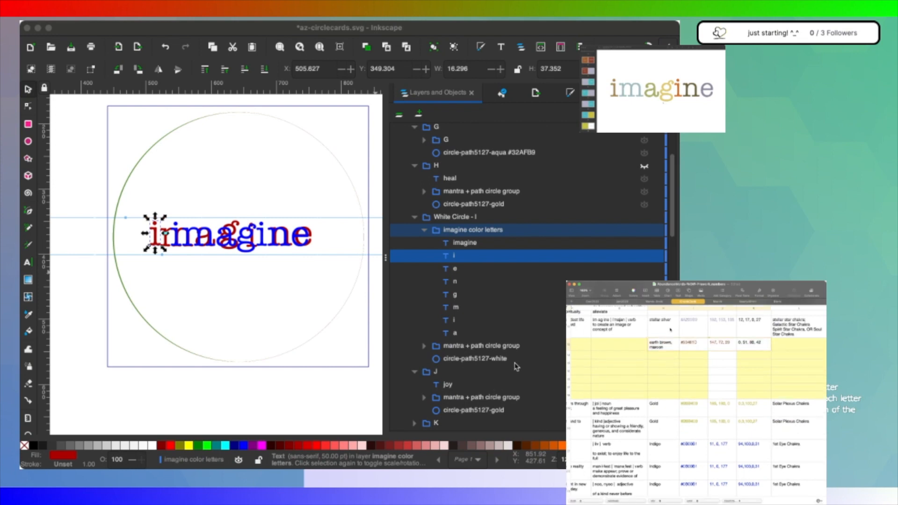
Step: Copy the Aqua colour name with its hex, RGB and CMYK values from the gratitude row into the M letter row
{"action": "scroll", "coordinate": [671, 333], "scroll_direction": "up", "scroll_amount": 3}
{"action": "scroll", "coordinate": [671, 330], "scroll_direction": "up", "scroll_amount": 2}
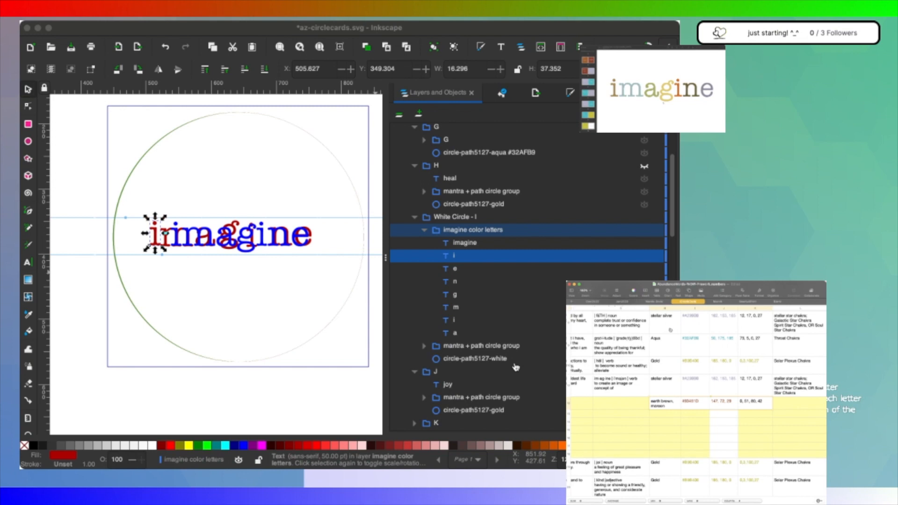
{"action": "key", "text": "super+Tab"}
{"action": "key", "text": "super+Tab"}
{"action": "left_click", "coordinate": [658, 349]}
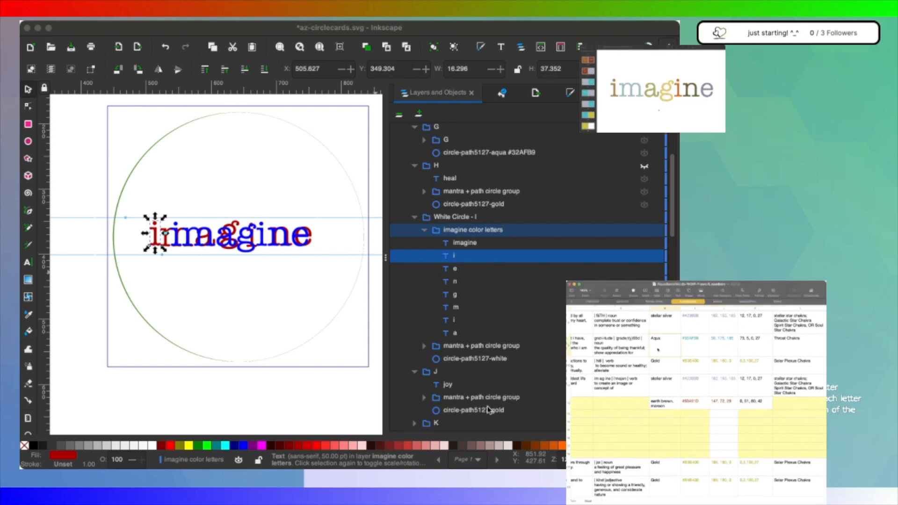
{"action": "left_click", "coordinate": [751, 344], "text": "shift"}
{"action": "scroll", "coordinate": [750, 345], "scroll_direction": "down", "scroll_amount": 10}
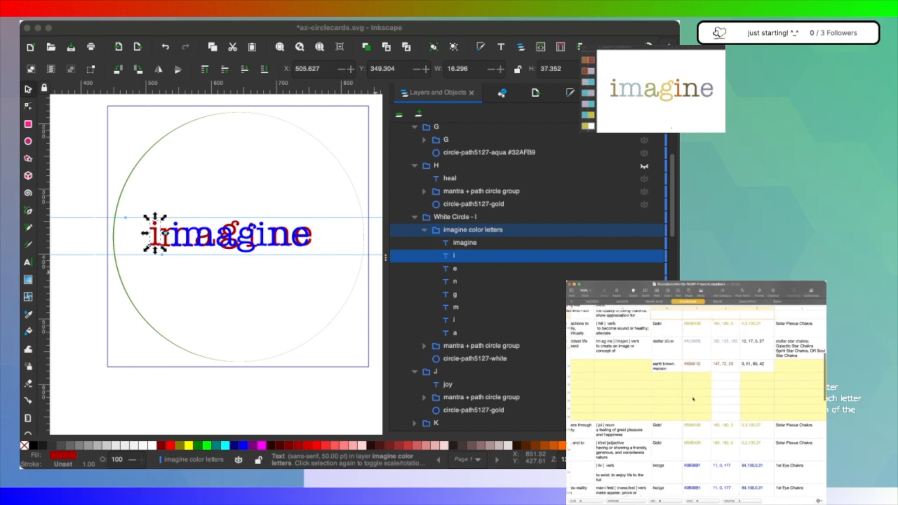
Step: Fill the A letter row with Green, #4E8D2D, RGB 78, 141, 45 and CMYK 45,0,68,45 from the green word rows
{"action": "scroll", "coordinate": [693, 399], "scroll_direction": "down", "scroll_amount": 5}
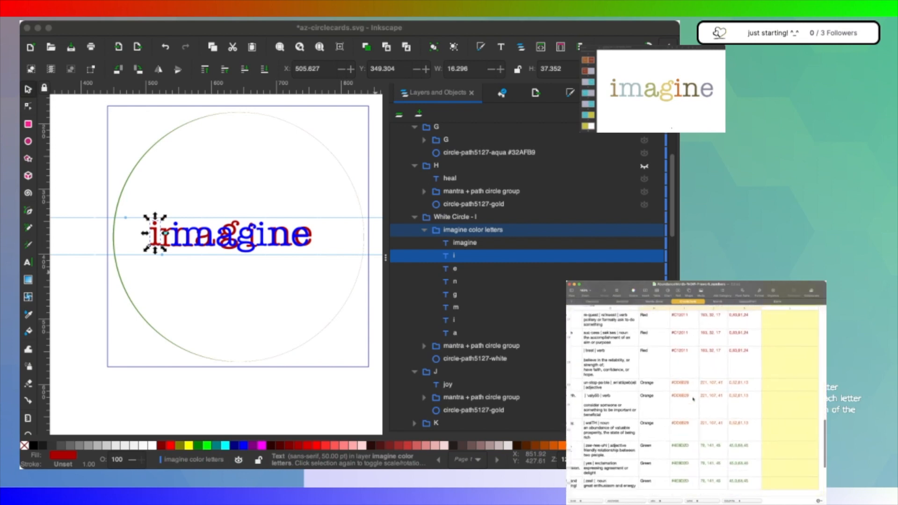
{"action": "scroll", "coordinate": [693, 399], "scroll_direction": "up", "scroll_amount": 6}
{"action": "scroll", "coordinate": [693, 399], "scroll_direction": "up", "scroll_amount": 5}
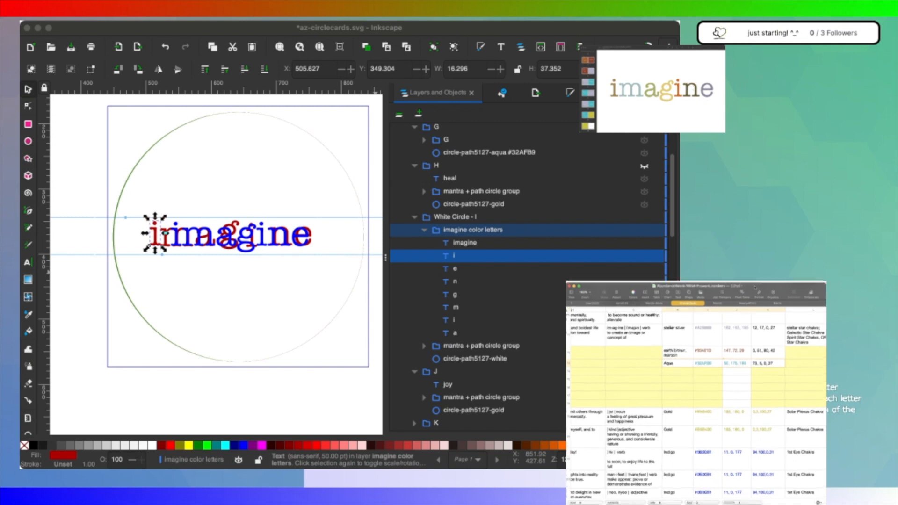
{"action": "scroll", "coordinate": [712, 404], "scroll_direction": "down", "scroll_amount": 5}
{"action": "scroll", "coordinate": [712, 402], "scroll_direction": "down", "scroll_amount": 3}
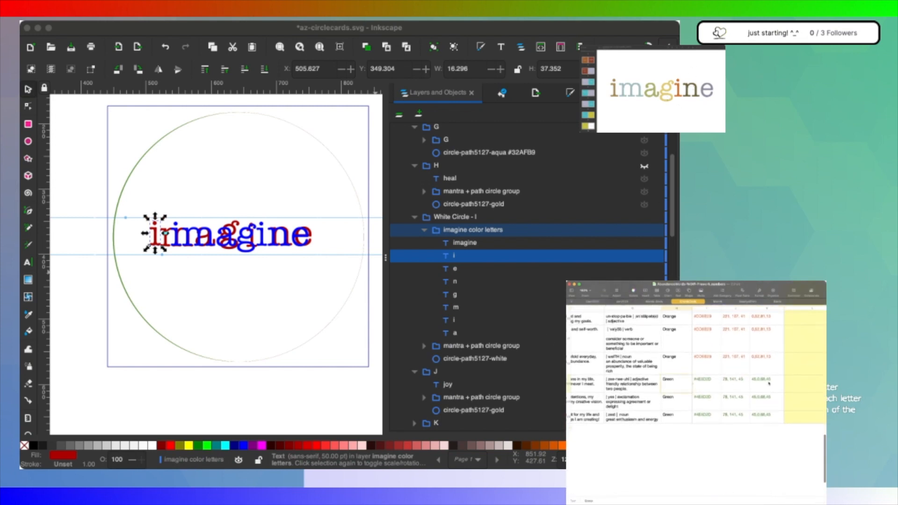
{"action": "scroll", "coordinate": [713, 375], "scroll_direction": "up", "scroll_amount": 3}
{"action": "scroll", "coordinate": [714, 371], "scroll_direction": "up", "scroll_amount": 5}
{"action": "left_click", "coordinate": [688, 353]}
{"action": "type", "text": "Green\t#4E8D2D\t78, 141, 45\t45,0,68,45"}
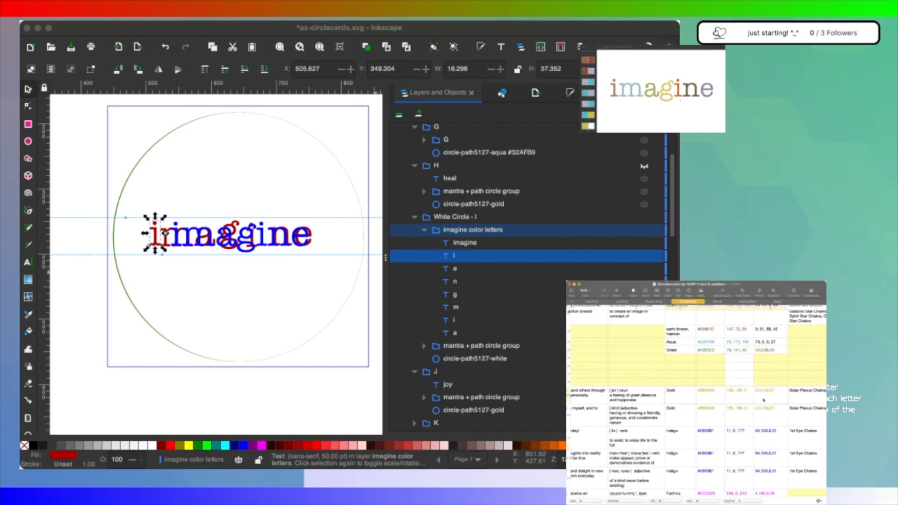
Step: Enter the colour values for the remaining letter rows: Gold for G, Orange for the second I, warm auburn for N and stellar silver for E
{"action": "left_click", "coordinate": [678, 359]}
{"action": "type", "text": "Gold\t#B9B400\t185, 180, 0\t0,3,100,27"}
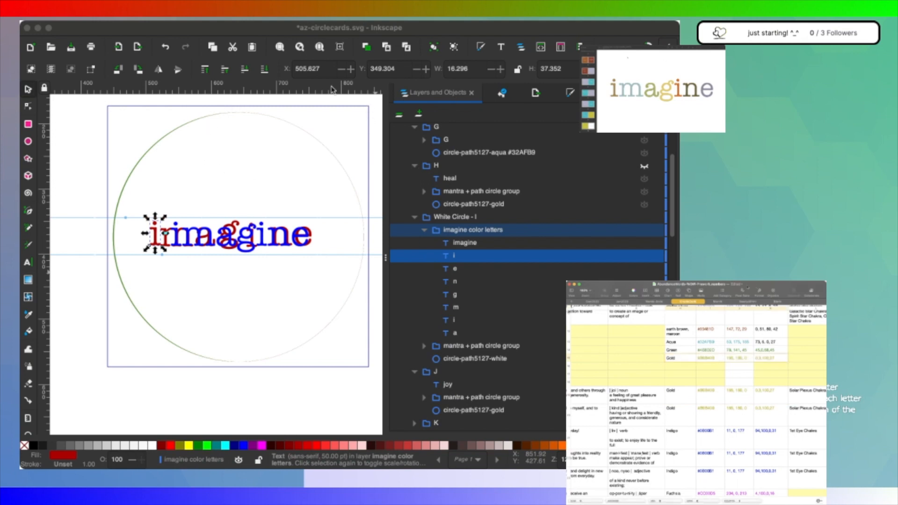
{"action": "scroll", "coordinate": [686, 442], "scroll_direction": "down", "scroll_amount": 5}
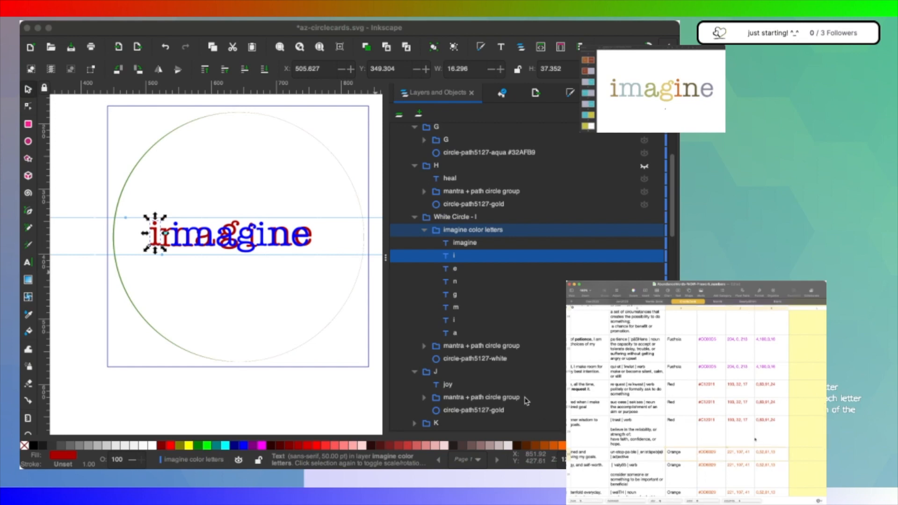
{"action": "scroll", "coordinate": [756, 440], "scroll_direction": "up", "scroll_amount": 5}
{"action": "scroll", "coordinate": [756, 440], "scroll_direction": "up", "scroll_amount": 2}
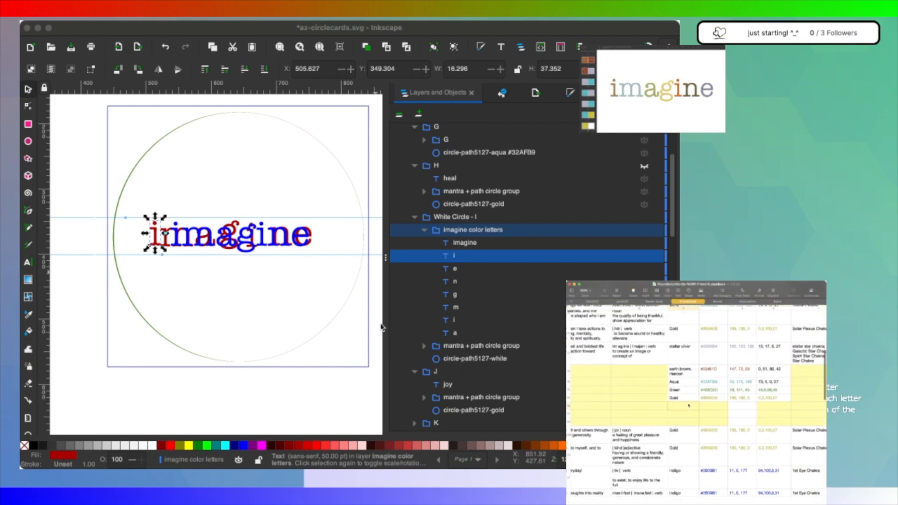
{"action": "type", "text": "Orange\t#DD6B29\t221, 107, 41\t0,52,81,13"}
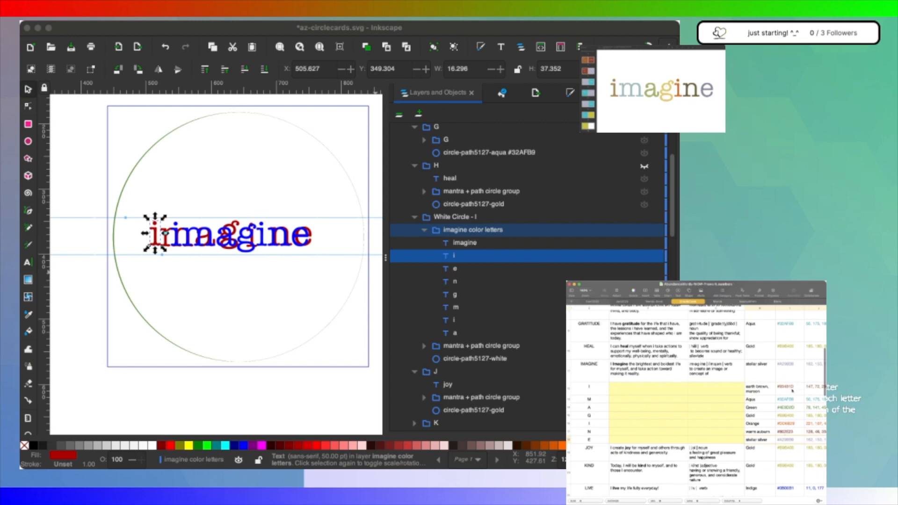
Step: Switch back to Inkscape and set the fill of the selected first i to #93481D
{"action": "left_click", "coordinate": [313, 266]}
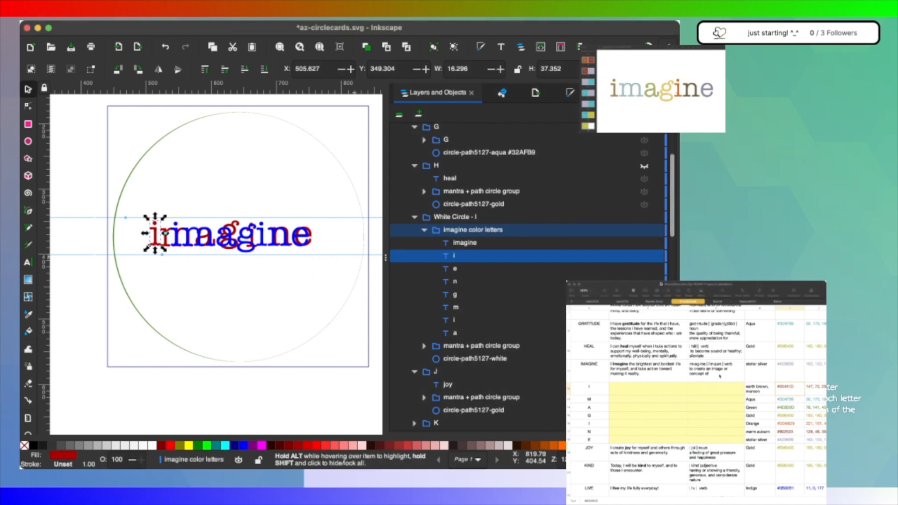
{"action": "left_click", "coordinate": [570, 93]}
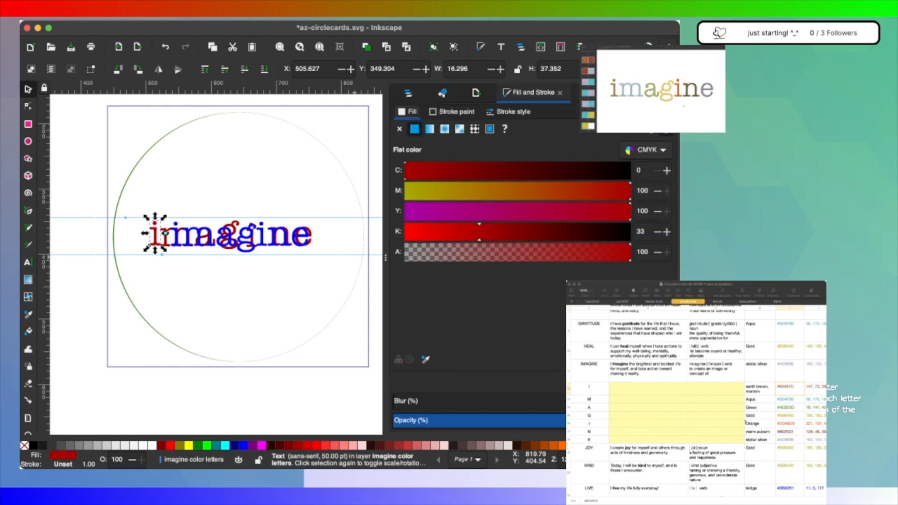
{"action": "type", "text": "#93481D"}
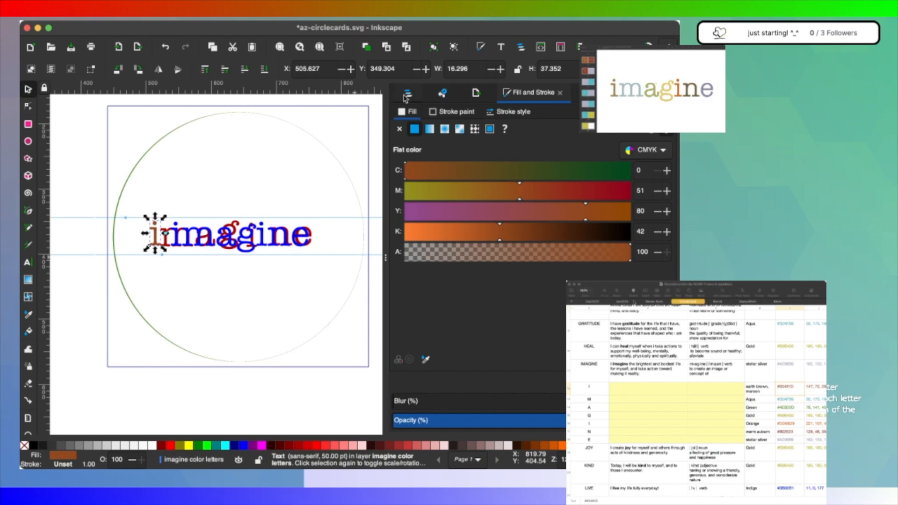
Step: Select the letter e and set its fill to the stellar silver hex value #A299B9 from the spreadsheet
{"action": "left_click", "coordinate": [407, 94]}
{"action": "left_click", "coordinate": [476, 269]}
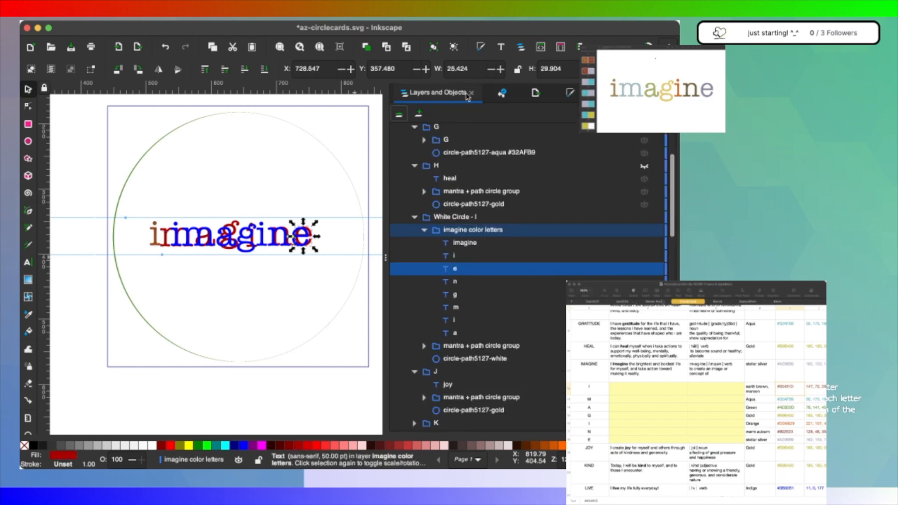
{"action": "left_click", "coordinate": [771, 440]}
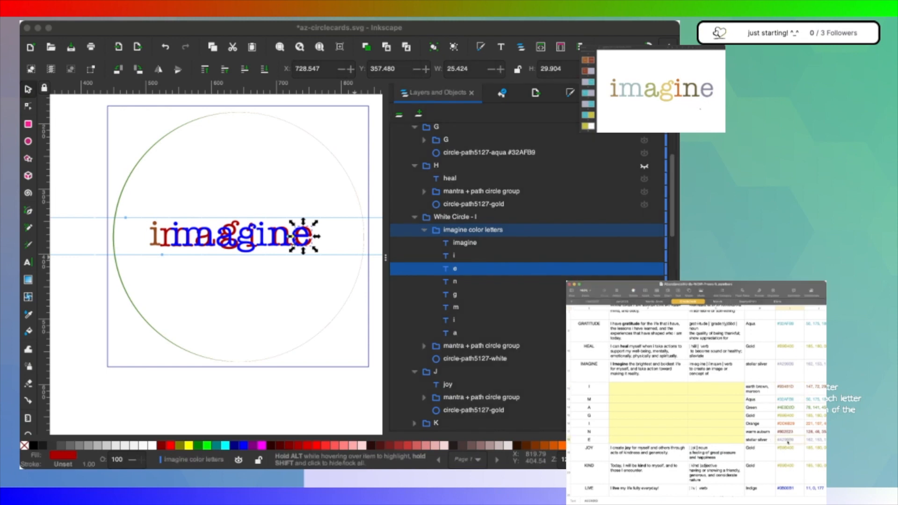
{"action": "left_click", "coordinate": [340, 185]}
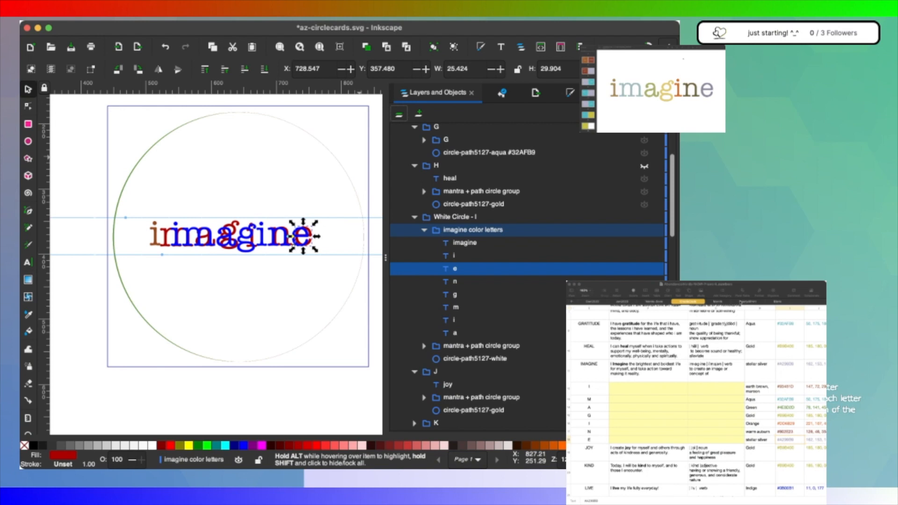
{"action": "left_click", "coordinate": [638, 92]}
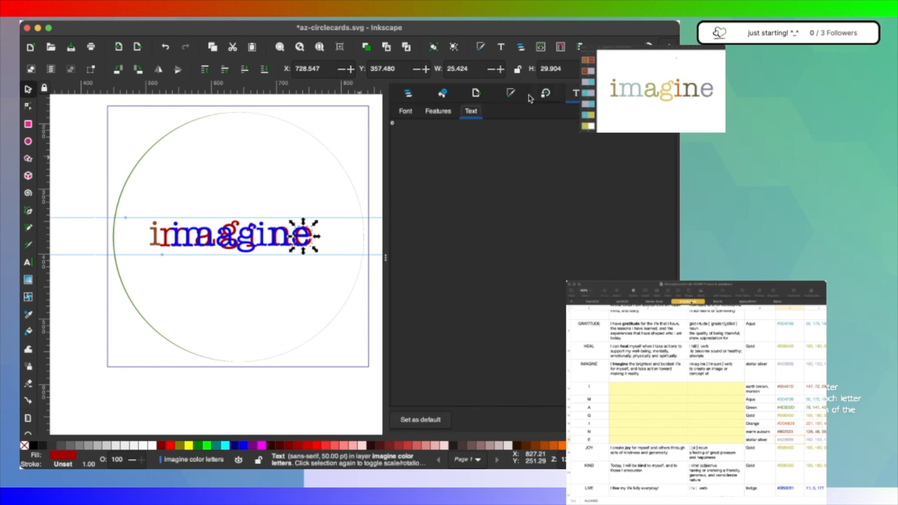
{"action": "left_click", "coordinate": [515, 93]}
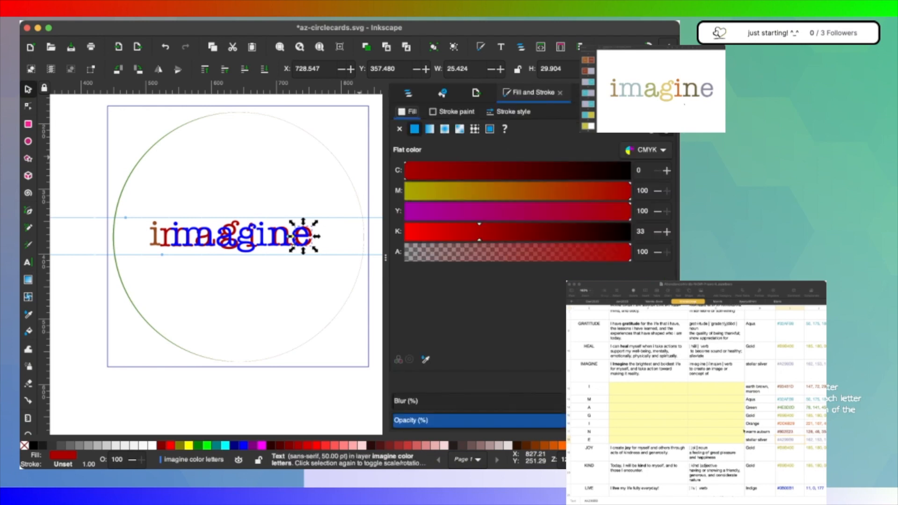
{"action": "type", "text": "#A299B9"}
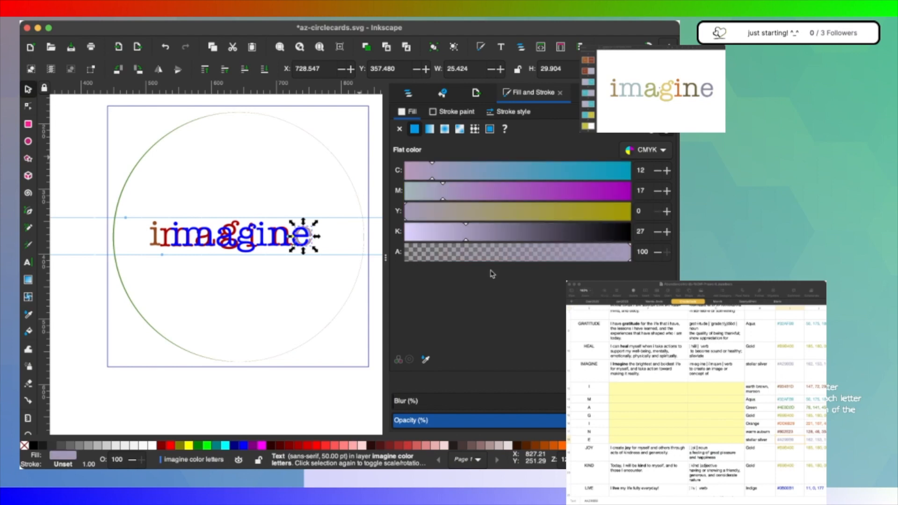
Step: Select the letter a and set its fill to the green hex value #4E8D2D from the spreadsheet
{"action": "key", "text": "super+shift+l"}
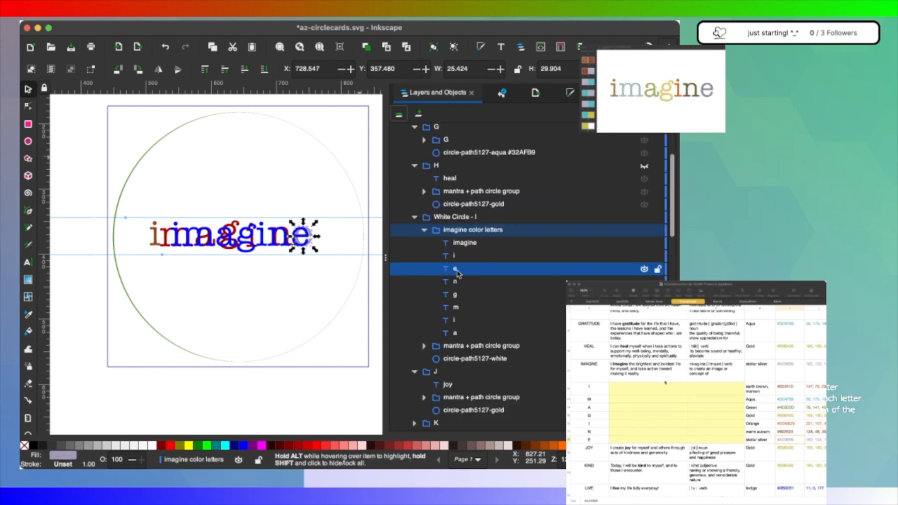
{"action": "left_click", "coordinate": [465, 333]}
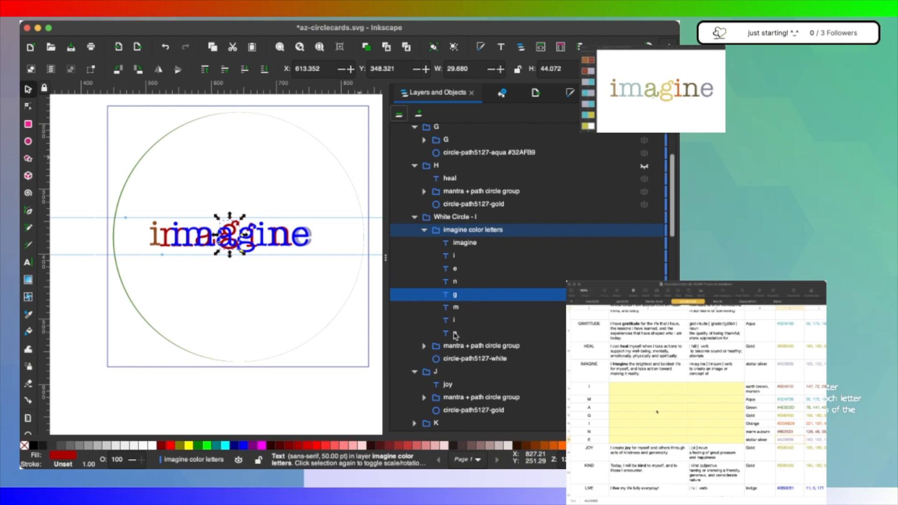
{"action": "left_click", "coordinate": [788, 422]}
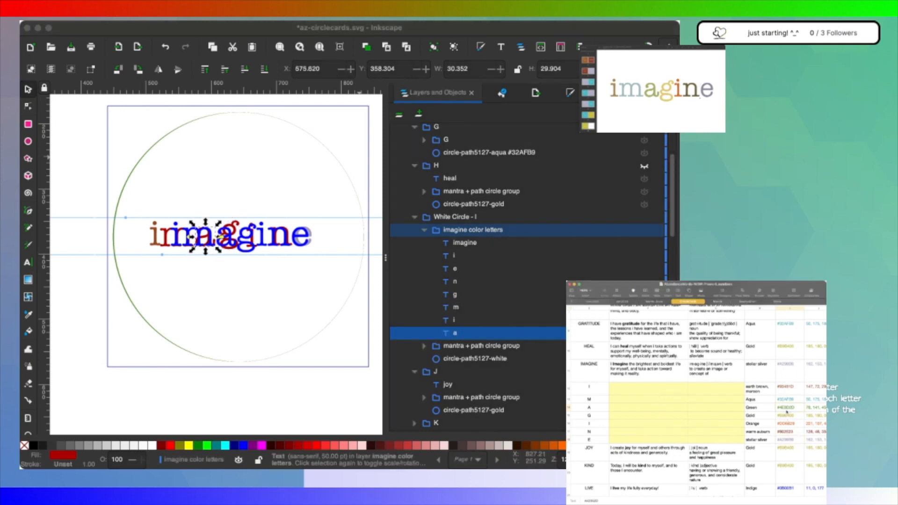
{"action": "left_click", "coordinate": [598, 37]}
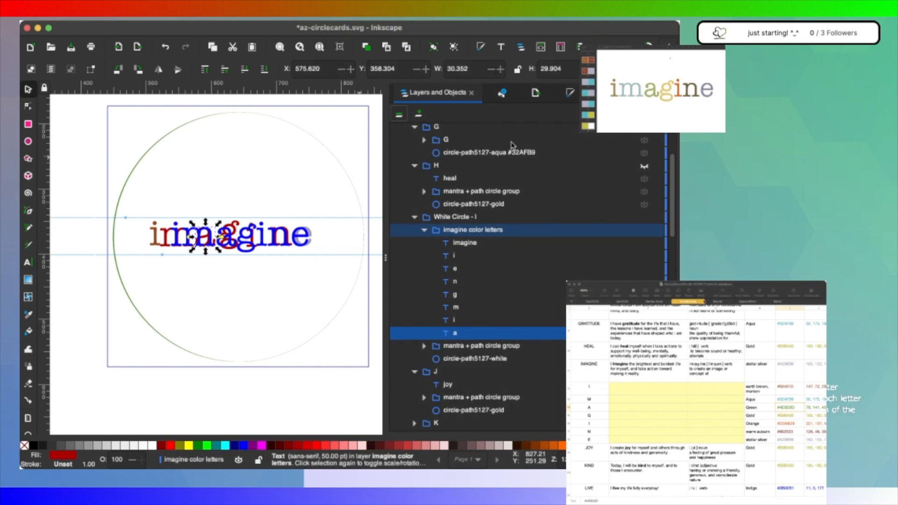
{"action": "left_click", "coordinate": [570, 93]}
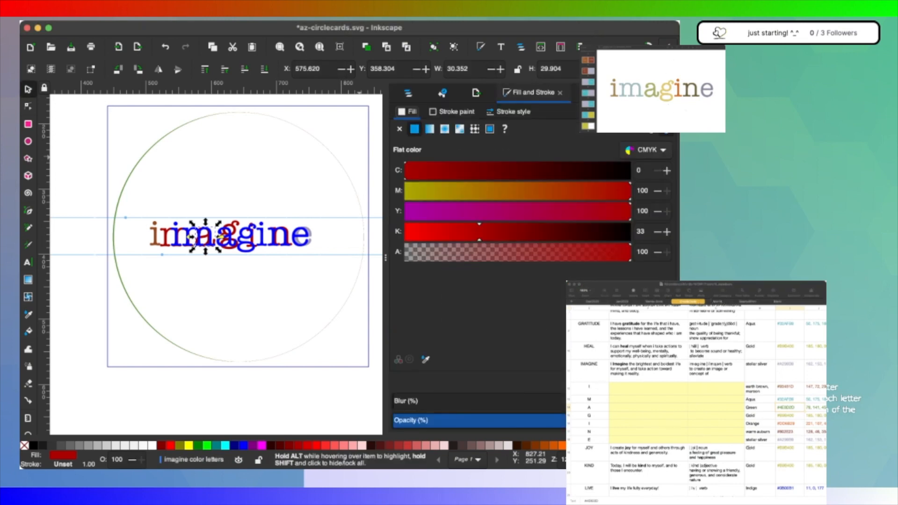
{"action": "double_click", "coordinate": [648, 360]}
{"action": "type", "text": "#4E8D2D"}
{"action": "left_click", "coordinate": [414, 93]}
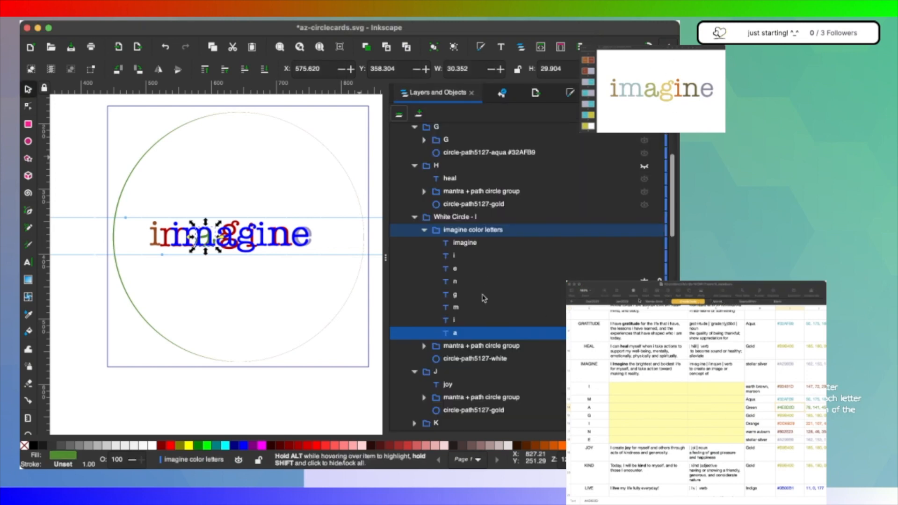
Step: Go through the letter objects and the full imagine text in the imagine color letters group to identify each one on the canvas
{"action": "left_click", "coordinate": [458, 256]}
{"action": "left_click", "coordinate": [456, 270]}
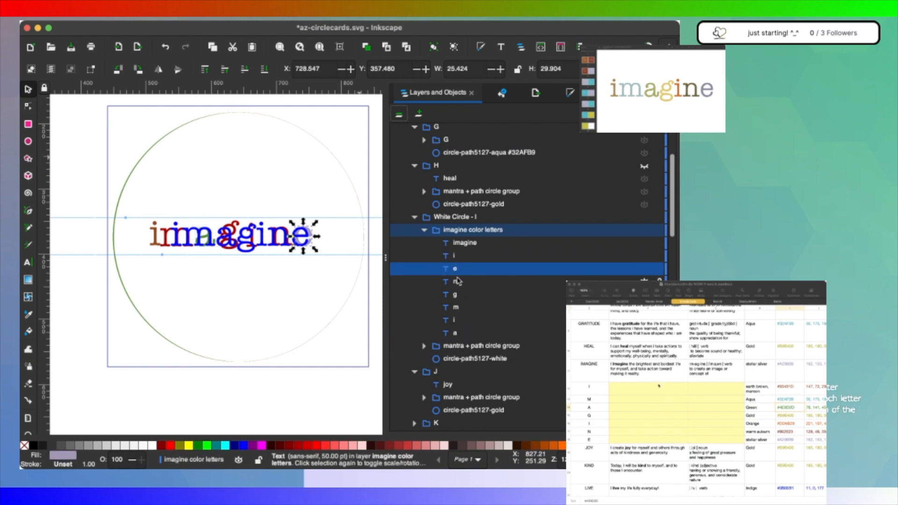
{"action": "left_click", "coordinate": [461, 244]}
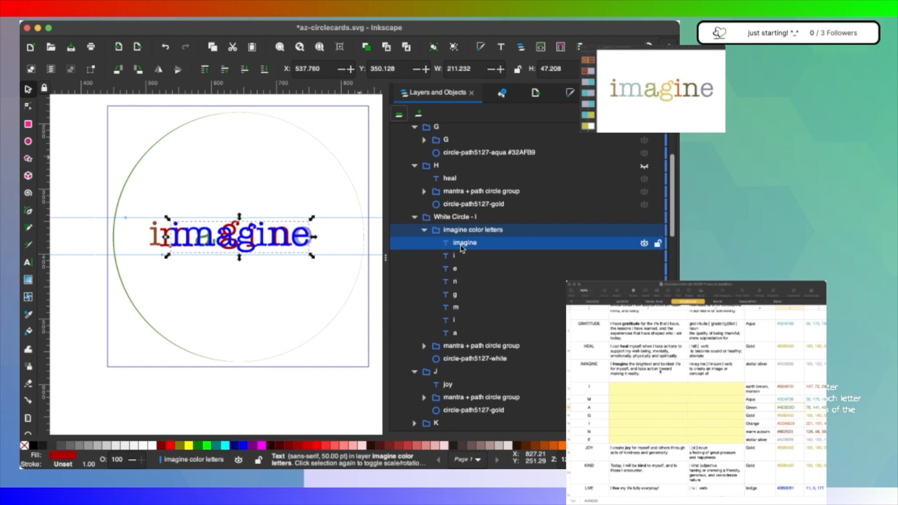
{"action": "left_click", "coordinate": [457, 334], "text": "shift"}
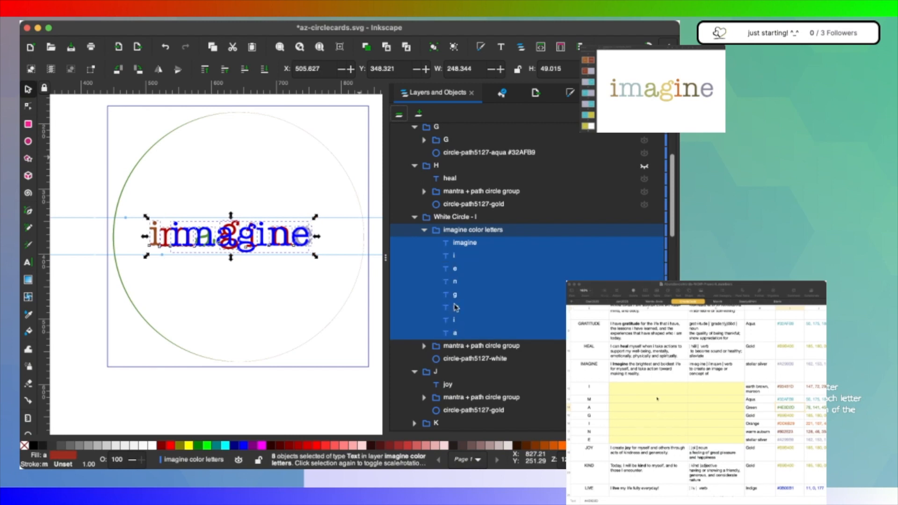
{"action": "left_click", "coordinate": [454, 256]}
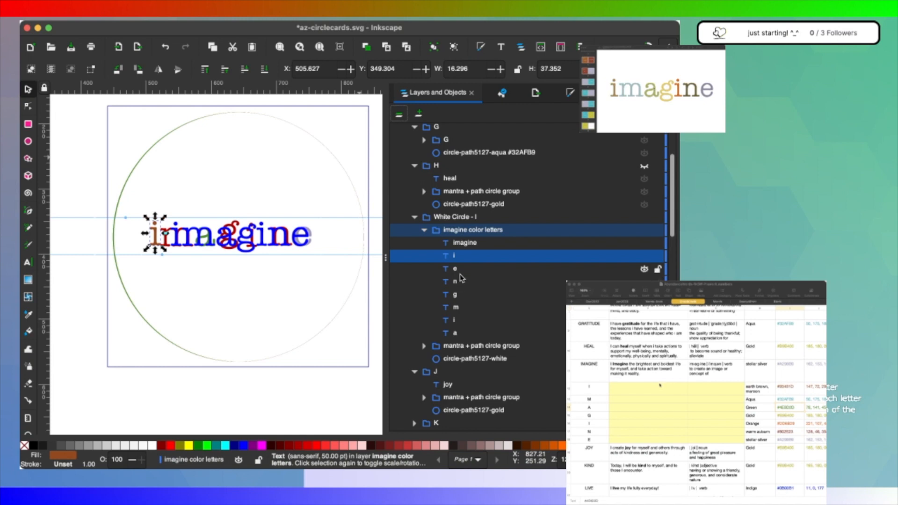
{"action": "left_click", "coordinate": [457, 310]}
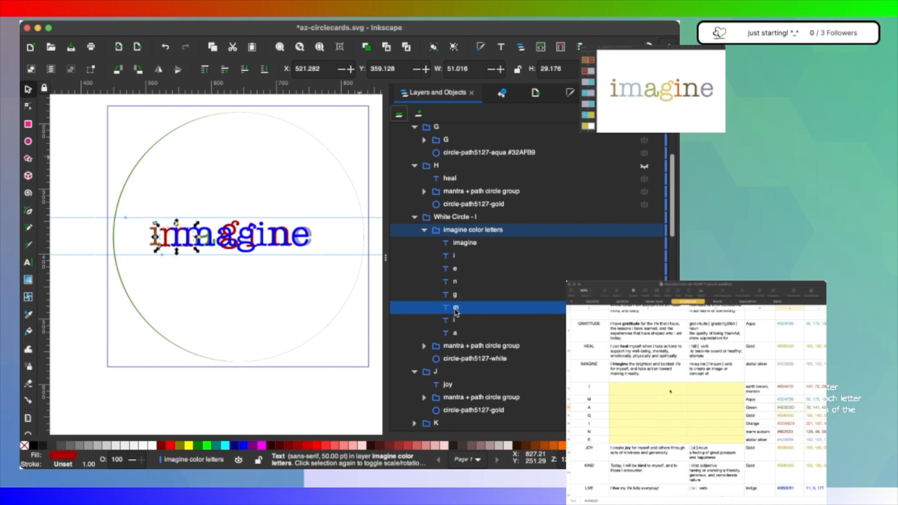
{"action": "left_click", "coordinate": [455, 270]}
{"action": "left_click", "coordinate": [452, 310]}
{"action": "left_click", "coordinate": [453, 256]}
Step: Select the letter m and set its fill to the aqua hex value #32AFB9 from the spreadsheet
{"action": "left_click", "coordinate": [447, 309]}
{"action": "left_click", "coordinate": [799, 402]}
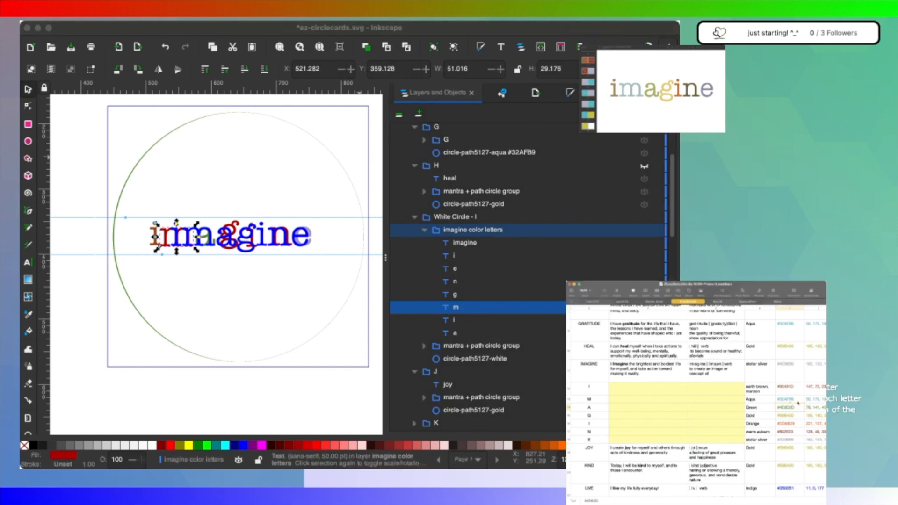
{"action": "left_click", "coordinate": [212, 310]}
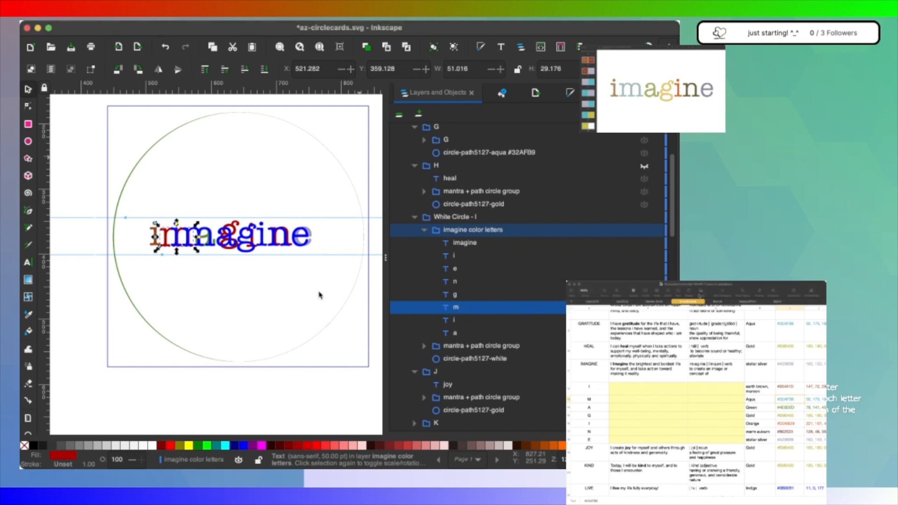
{"action": "key", "text": "ctrl+shift+f"}
{"action": "type", "text": "#32AFB9"}
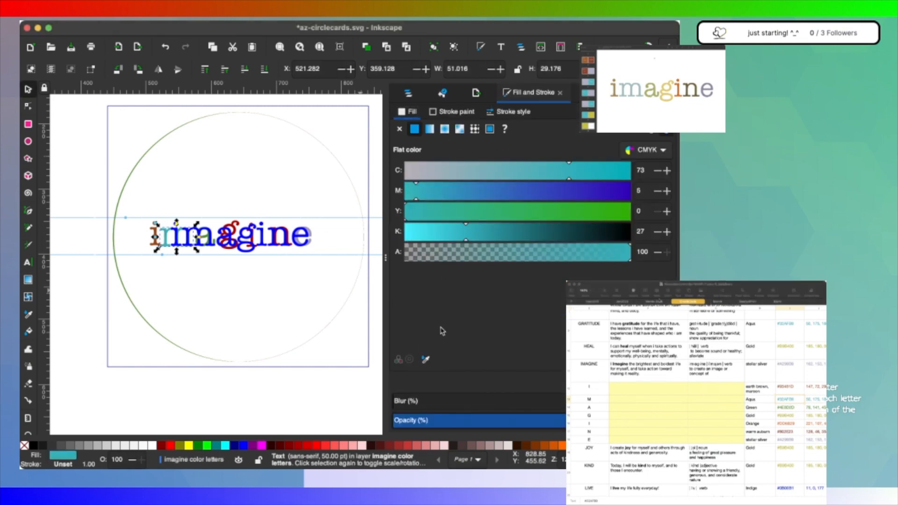
{"action": "left_click", "coordinate": [408, 93]}
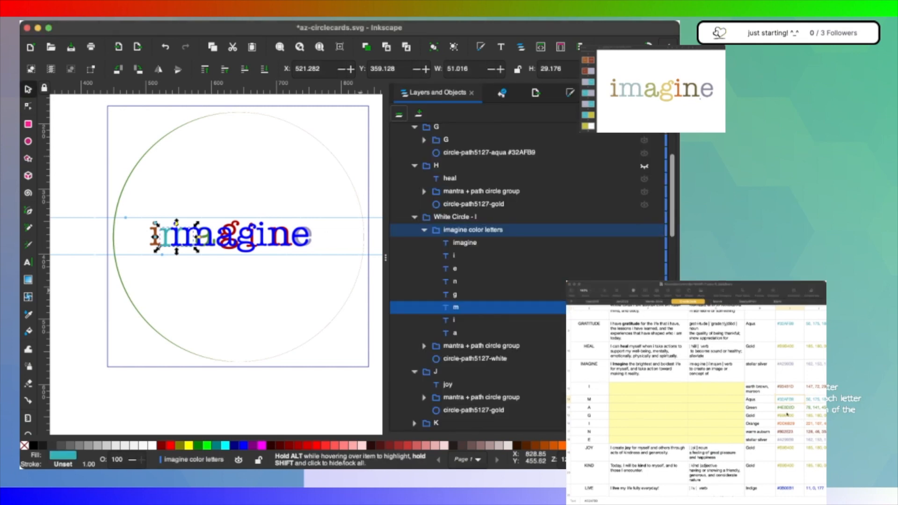
Step: Select the second letter i and set its fill to the orange hex value copied from the second I row of the spreadsheet
{"action": "left_click", "coordinate": [465, 334]}
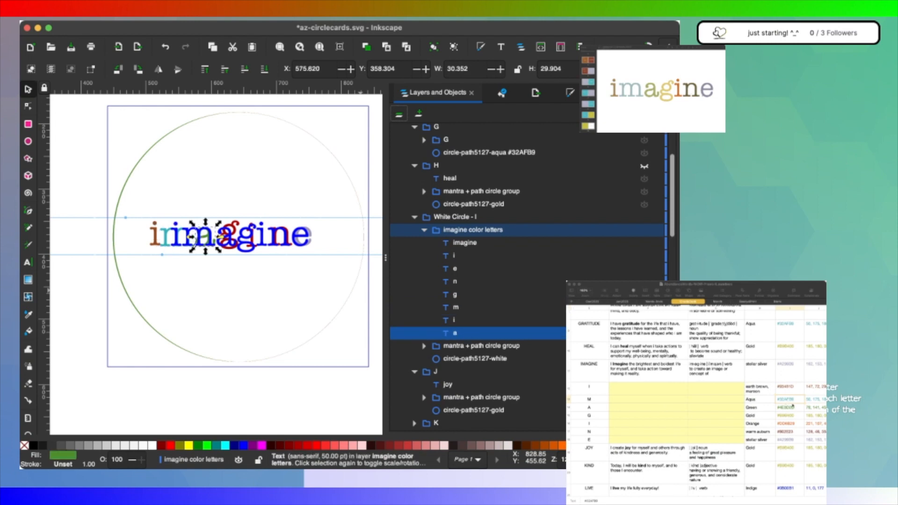
{"action": "left_click", "coordinate": [521, 323]}
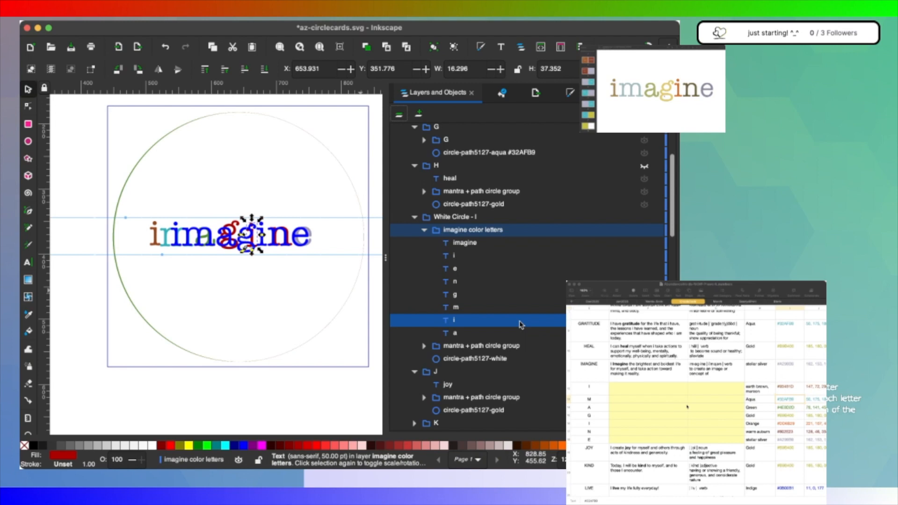
{"action": "left_click", "coordinate": [786, 426]}
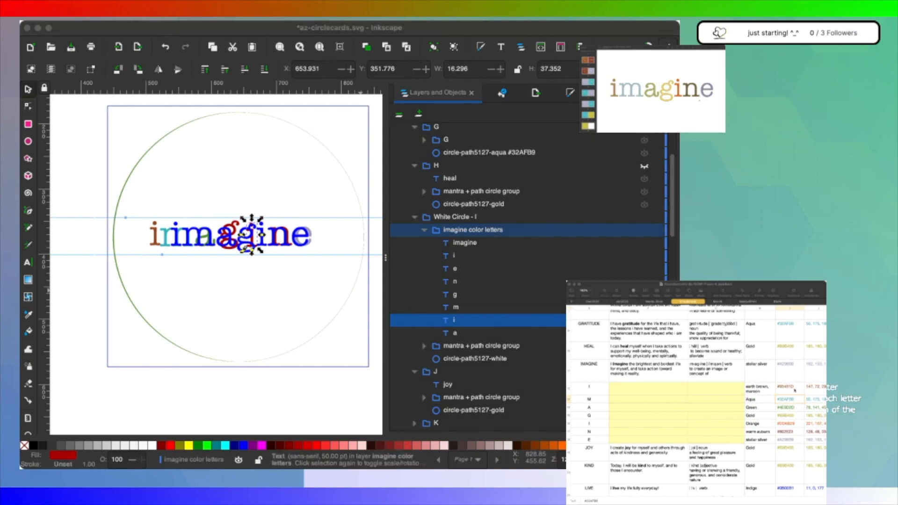
{"action": "left_click", "coordinate": [786, 426]}
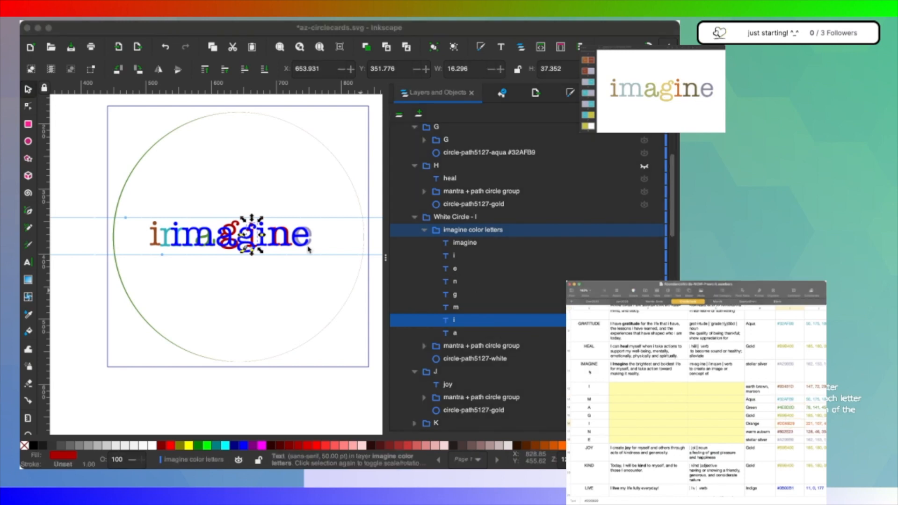
{"action": "left_click", "coordinate": [237, 153]}
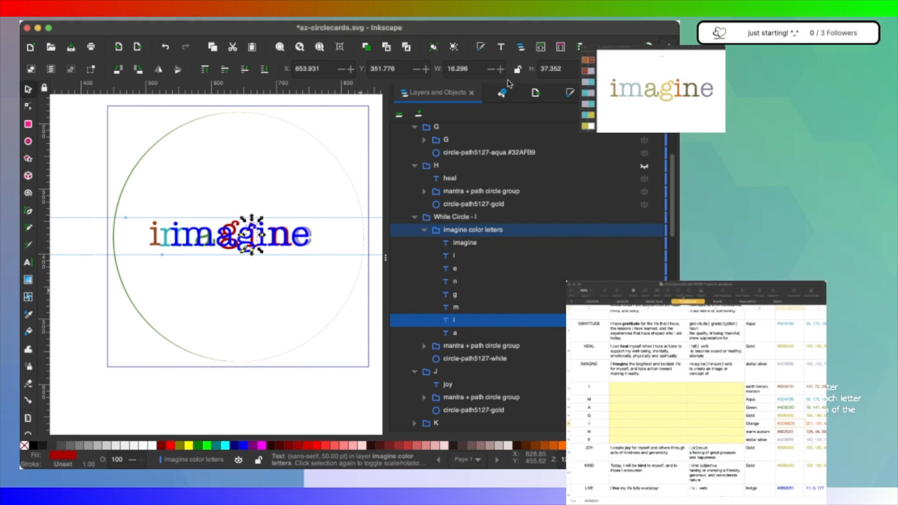
{"action": "left_click", "coordinate": [570, 92]}
{"action": "key", "text": "super+v"}
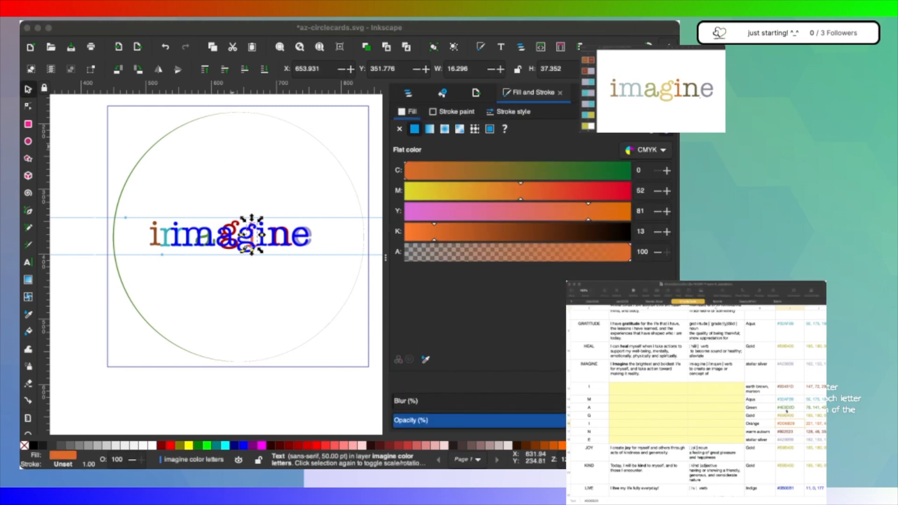
Step: Copy the gold hex value from the G row and set the fill of the letter g to #B9B400
{"action": "left_click", "coordinate": [787, 416]}
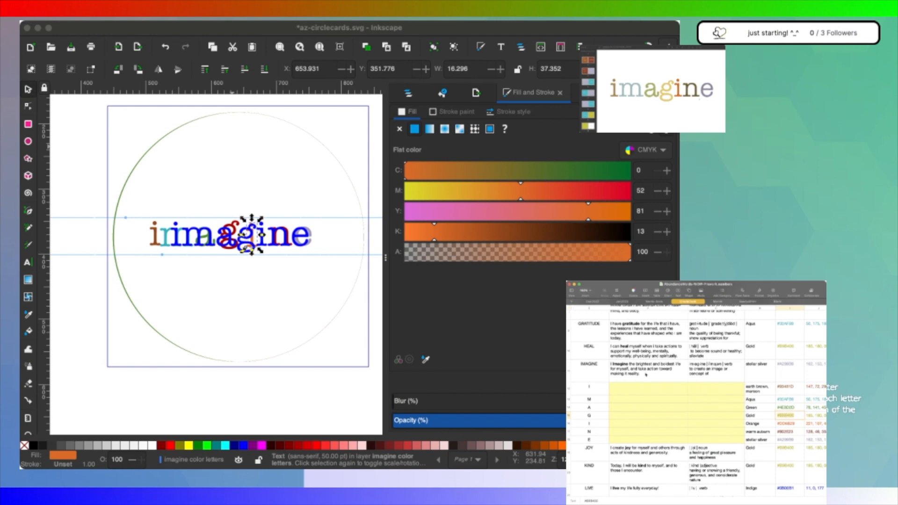
{"action": "left_click", "coordinate": [186, 285]}
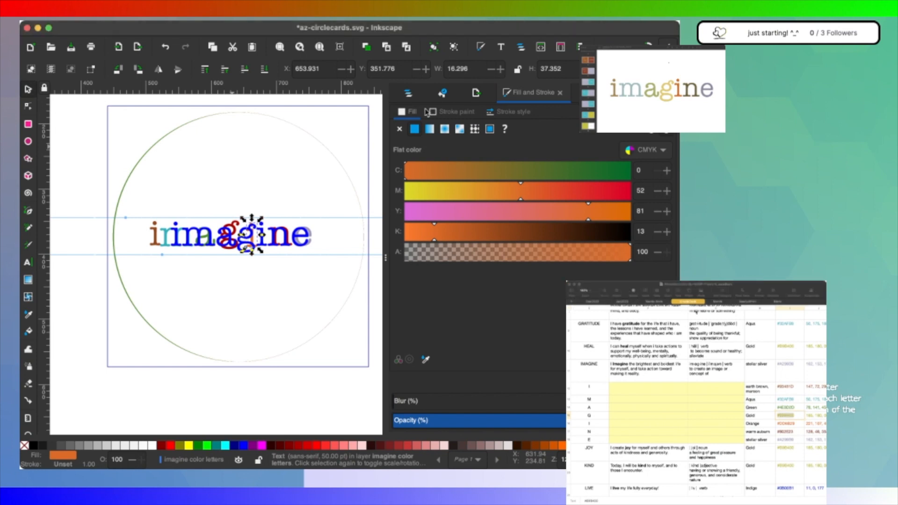
{"action": "left_click", "coordinate": [407, 92]}
{"action": "left_click", "coordinate": [465, 295]}
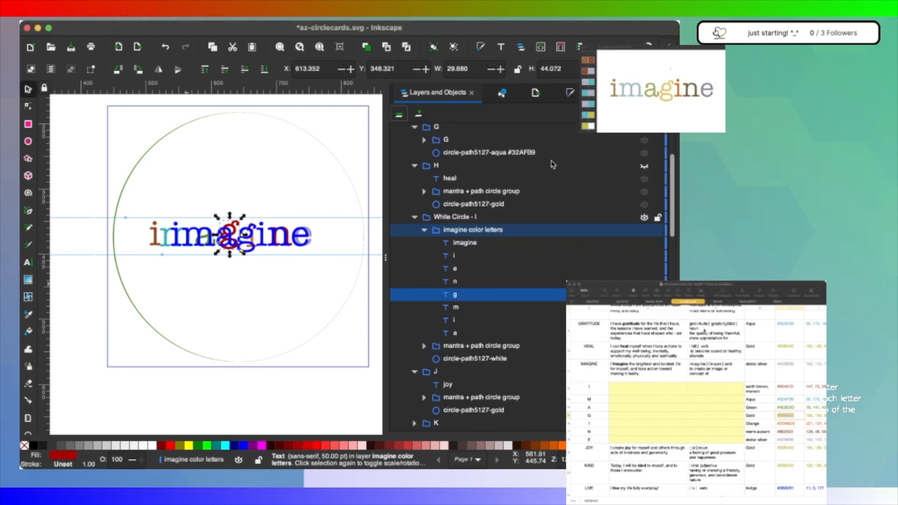
{"action": "left_click", "coordinate": [570, 92]}
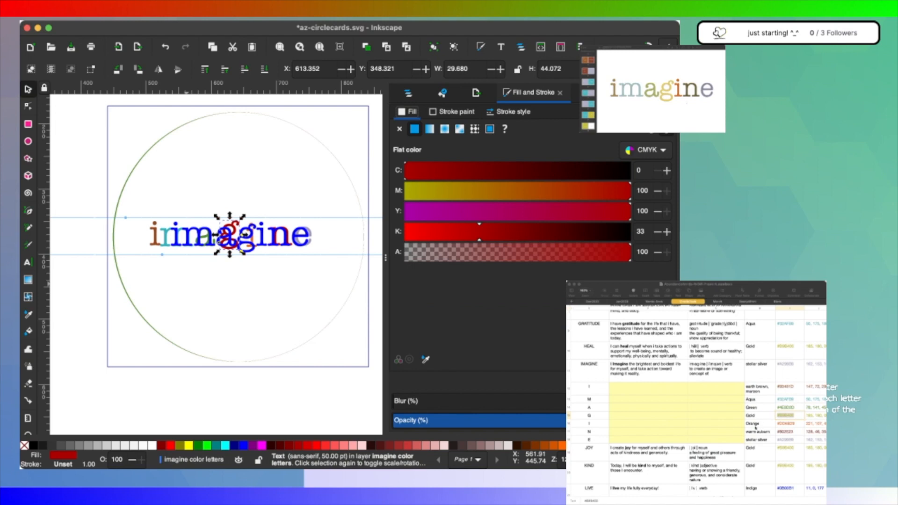
{"action": "type", "text": "#B9B400"}
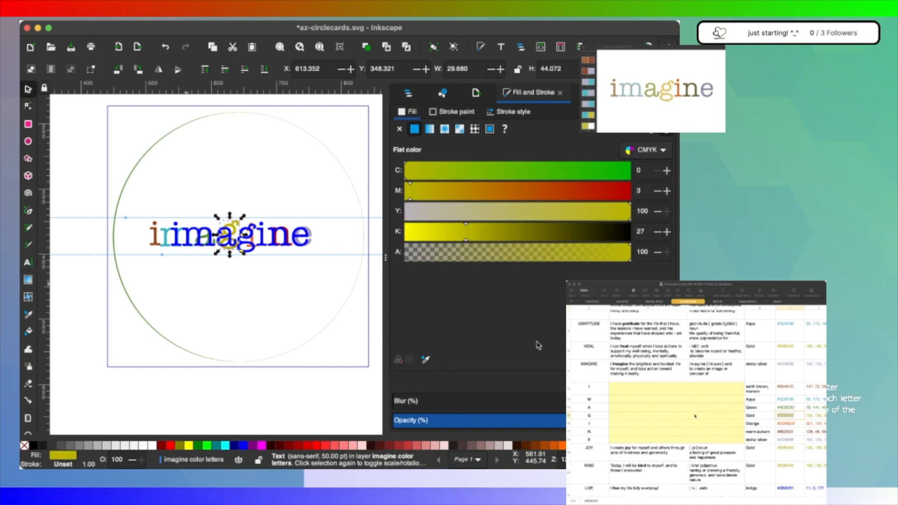
Step: Hide the full imagine text in the imagine color letters group so that only the separate coloured letters show
{"action": "left_click", "coordinate": [413, 96]}
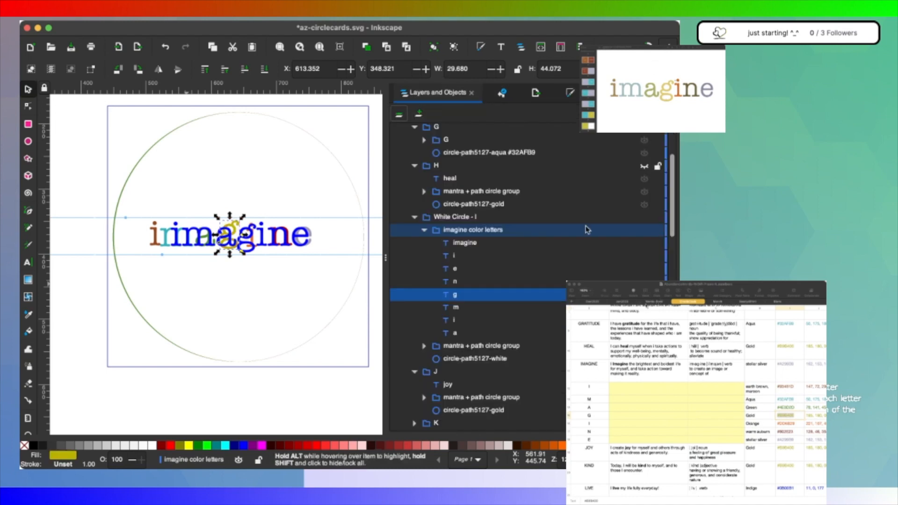
{"action": "left_click", "coordinate": [645, 244]}
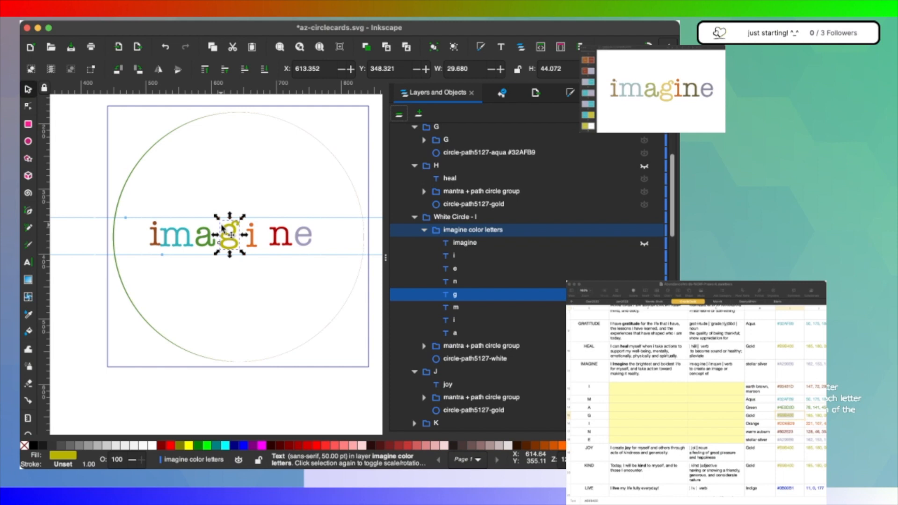
{"action": "left_click", "coordinate": [466, 244]}
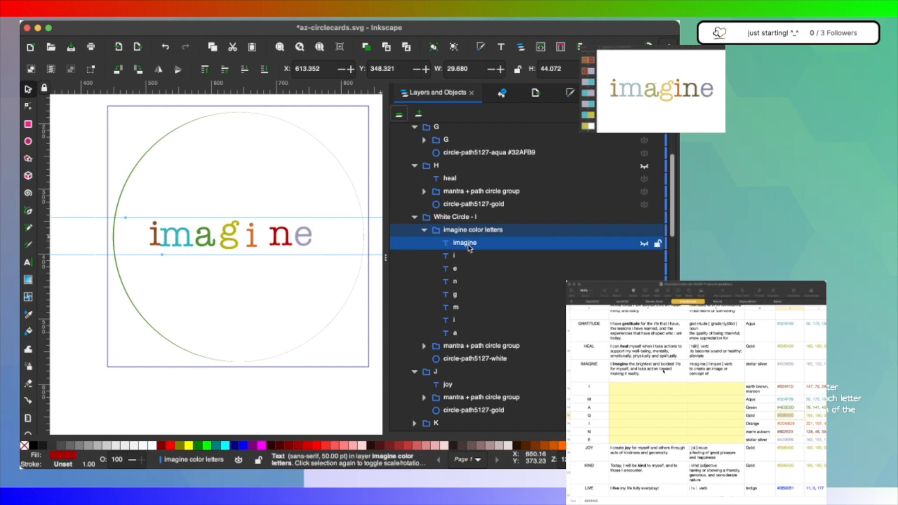
{"action": "left_click", "coordinate": [457, 321]}
{"action": "left_click", "coordinate": [459, 244]}
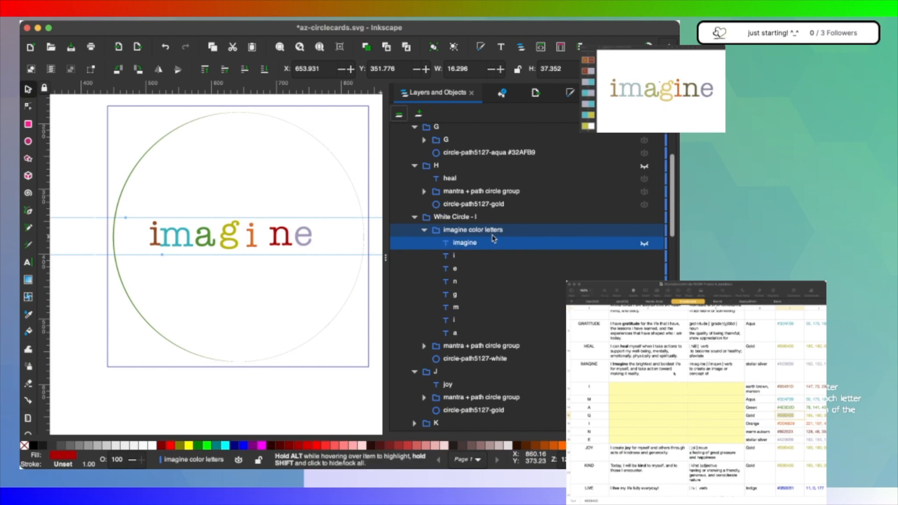
Step: Select the seven coloured letters without the full imagine text and group them
{"action": "left_click", "coordinate": [465, 258]}
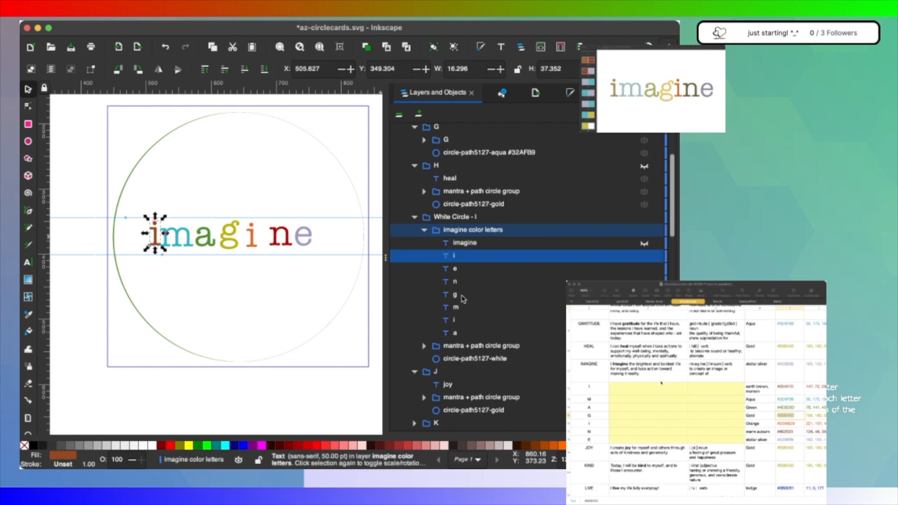
{"action": "left_click", "coordinate": [466, 334], "text": "shift"}
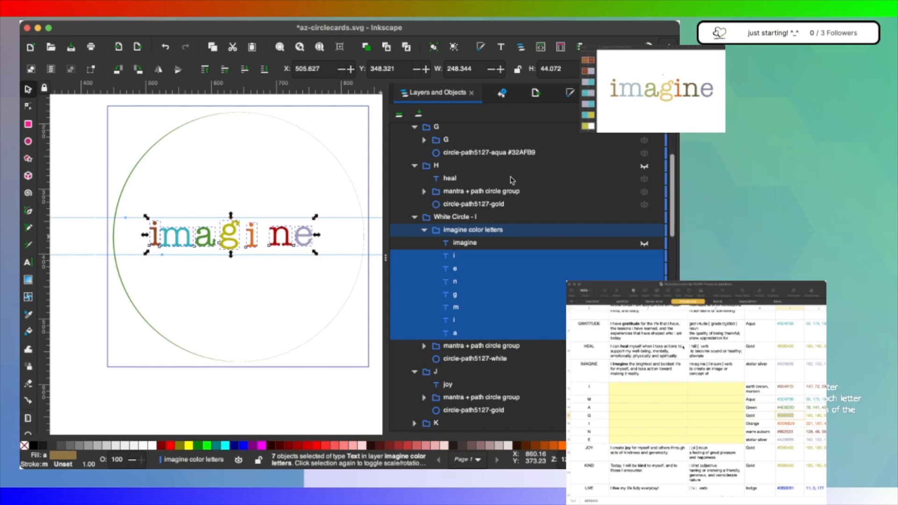
{"action": "key", "text": "super+g"}
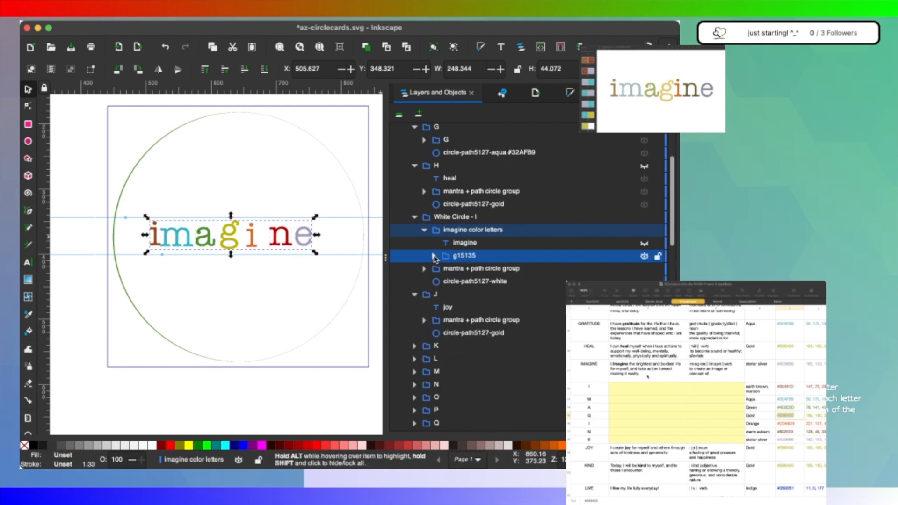
Step: Move the new letter group above the full imagine text in the object order and make that text visible again
{"action": "left_click_drag", "start_coordinate": [447, 259], "coordinate": [456, 243]}
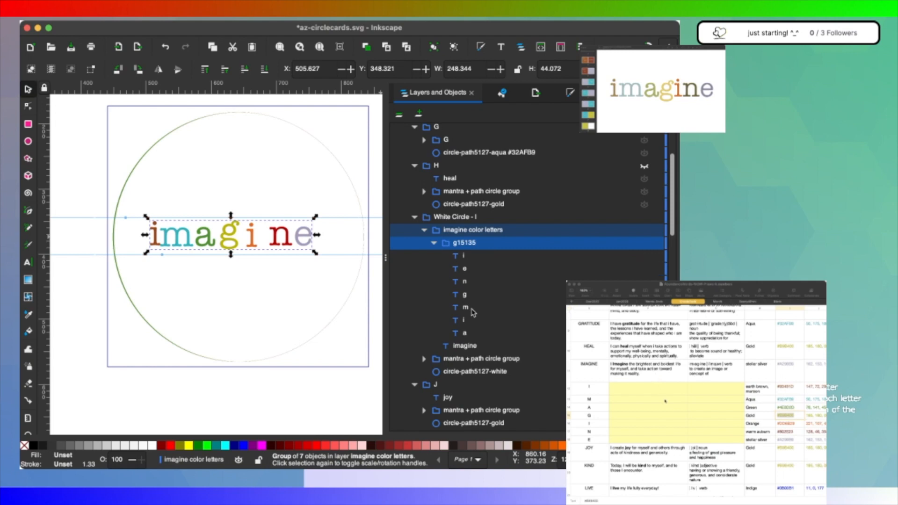
{"action": "left_click", "coordinate": [644, 346]}
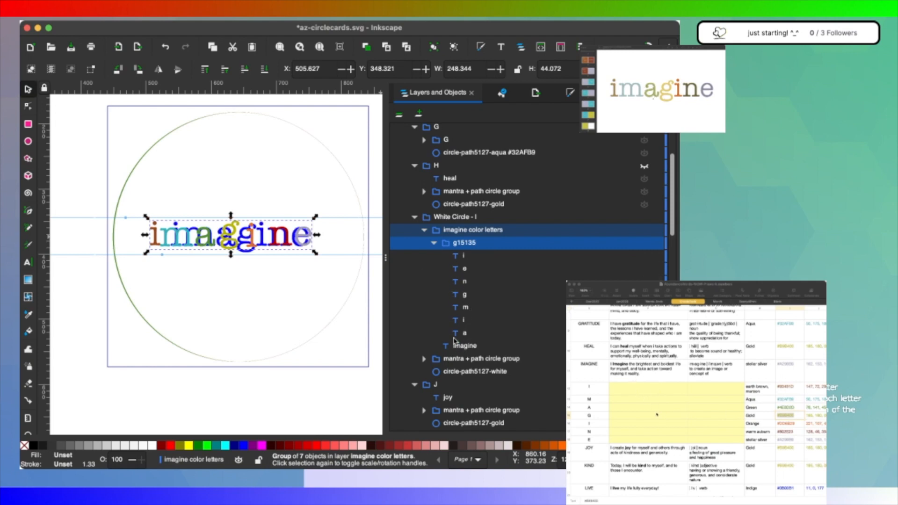
Step: Move the coloured letter group to about X 536.9, Y 350.8 so its first i overlays the full imagine text's first i
{"action": "left_click", "coordinate": [456, 256]}
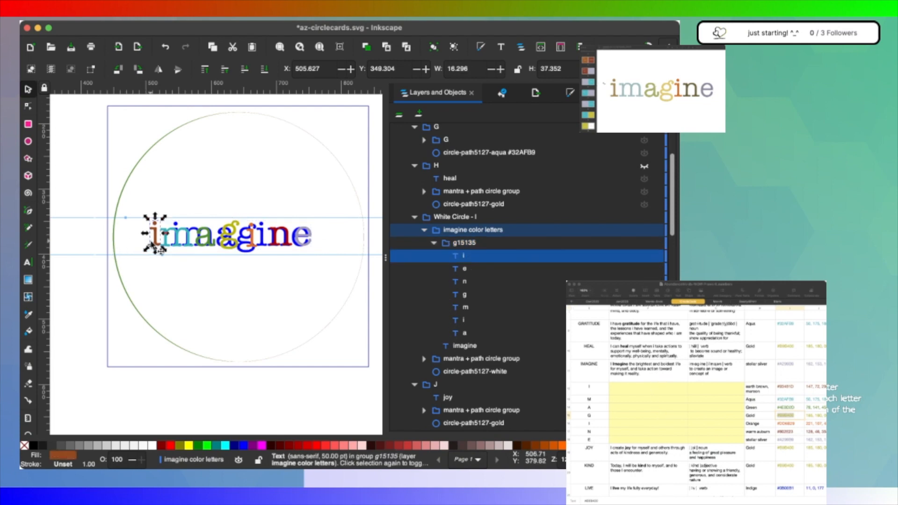
{"action": "left_click_drag", "start_coordinate": [162, 256], "coordinate": [180, 256]}
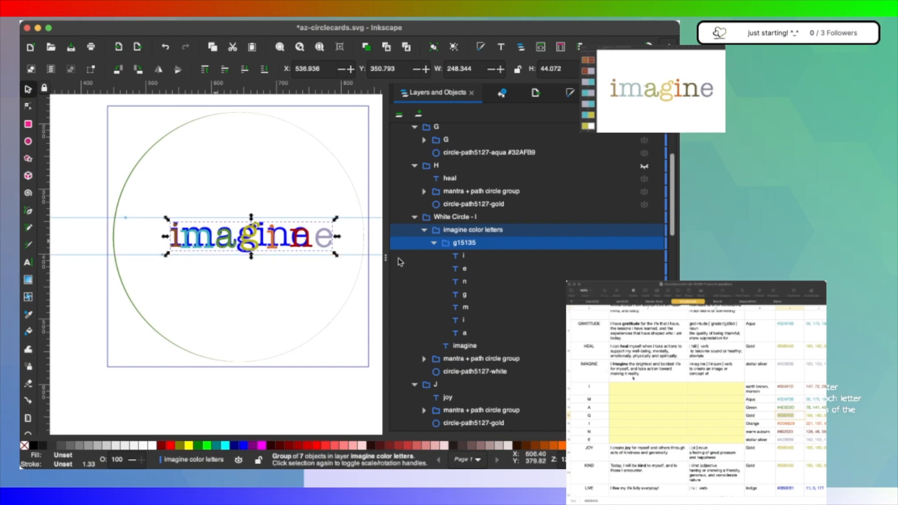
{"action": "left_click", "coordinate": [481, 256]}
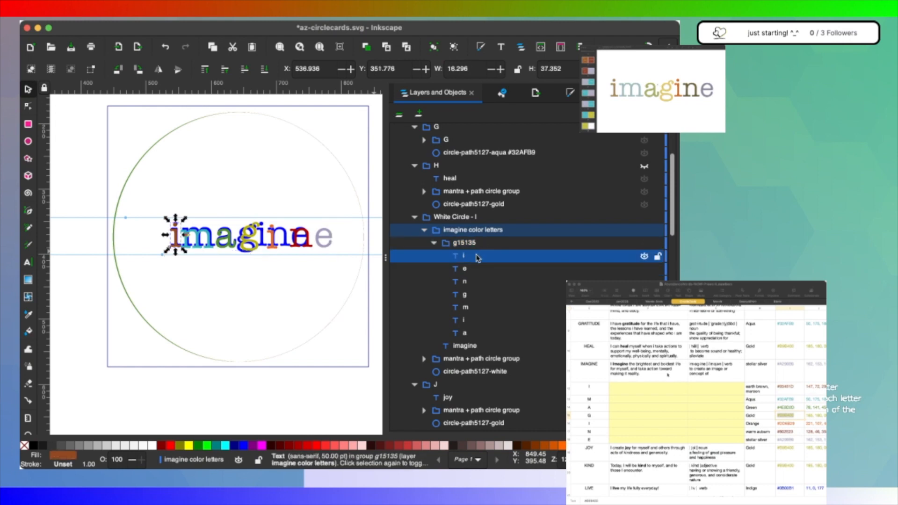
Step: Nudge the aqua letter m to about X 554.6, Y 359.6 so it covers the m of the full imagine text
{"action": "left_click", "coordinate": [474, 307]}
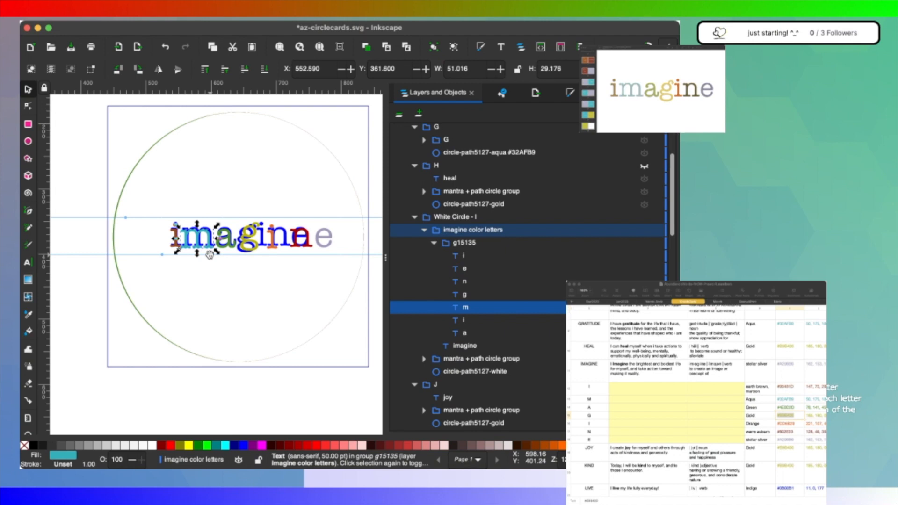
{"action": "scroll", "coordinate": [209, 254], "scroll_direction": "up", "scroll_amount": 3, "text": "ctrl"}
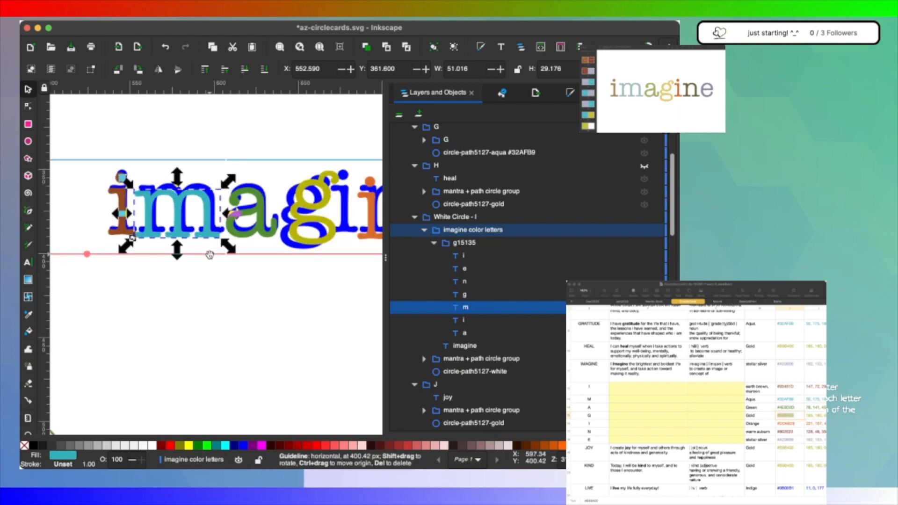
{"action": "scroll", "coordinate": [209, 254], "scroll_direction": "down", "scroll_amount": 1, "text": "ctrl"}
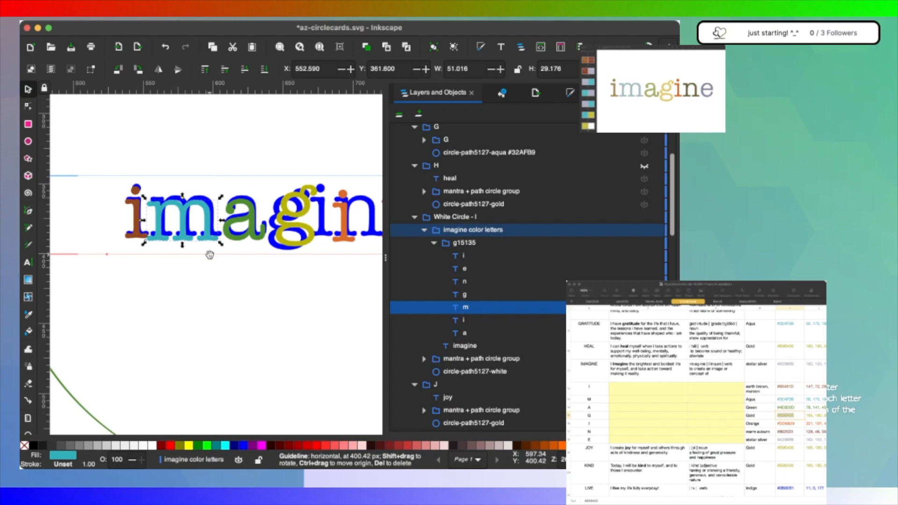
{"action": "key", "text": "Up"}
{"action": "key", "text": "Up"}
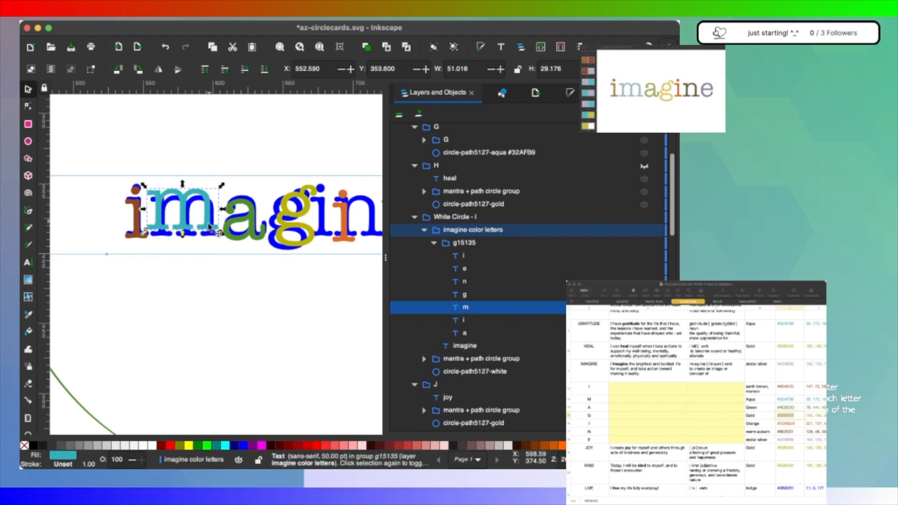
{"action": "key", "text": "Right"}
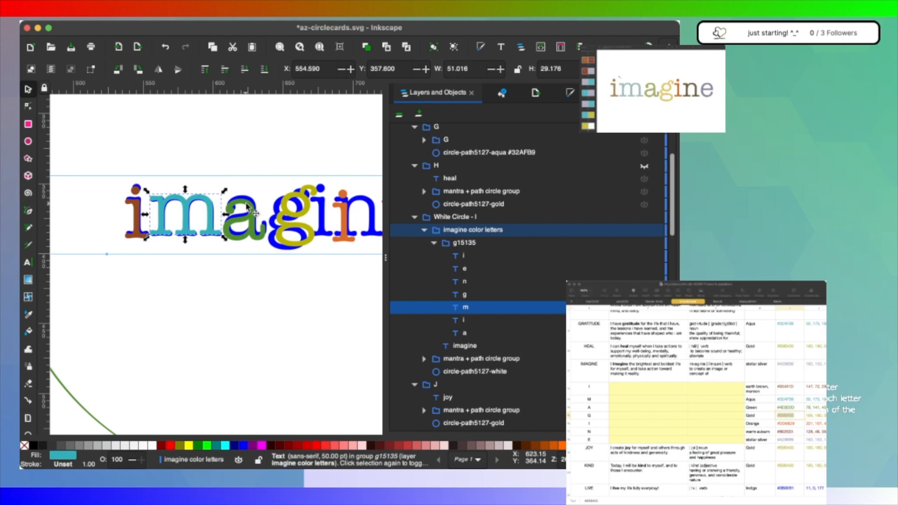
{"action": "key", "text": "Down"}
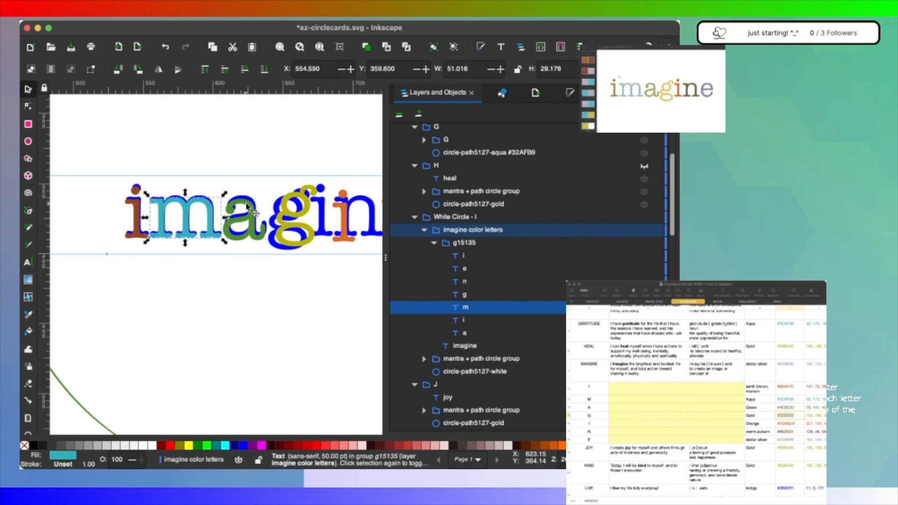
Step: Nudge the green letter a and the gold letter g over the matching letters of the full imagine text
{"action": "left_click", "coordinate": [473, 336]}
{"action": "key", "text": "Up"}
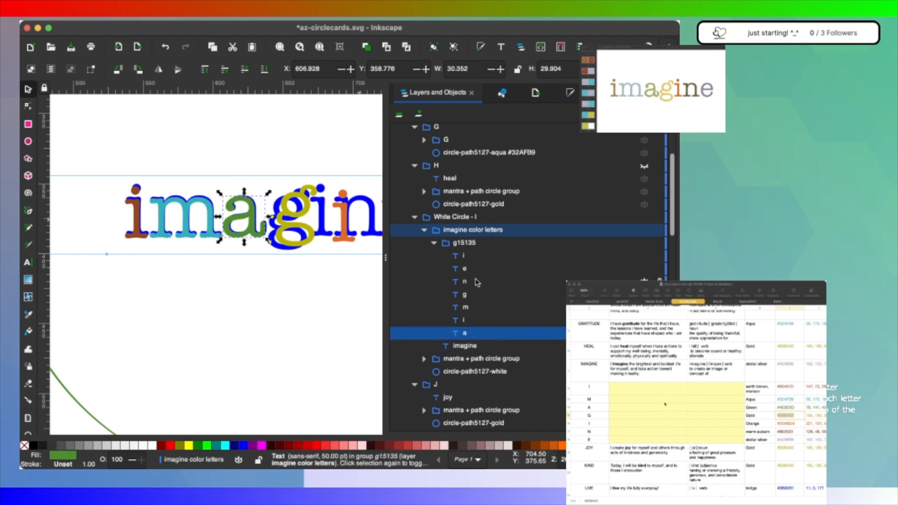
{"action": "left_click", "coordinate": [473, 296]}
{"action": "key", "text": "Left"}
{"action": "key", "text": "Left"}
{"action": "key", "text": "Left"}
{"action": "key", "text": "Down"}
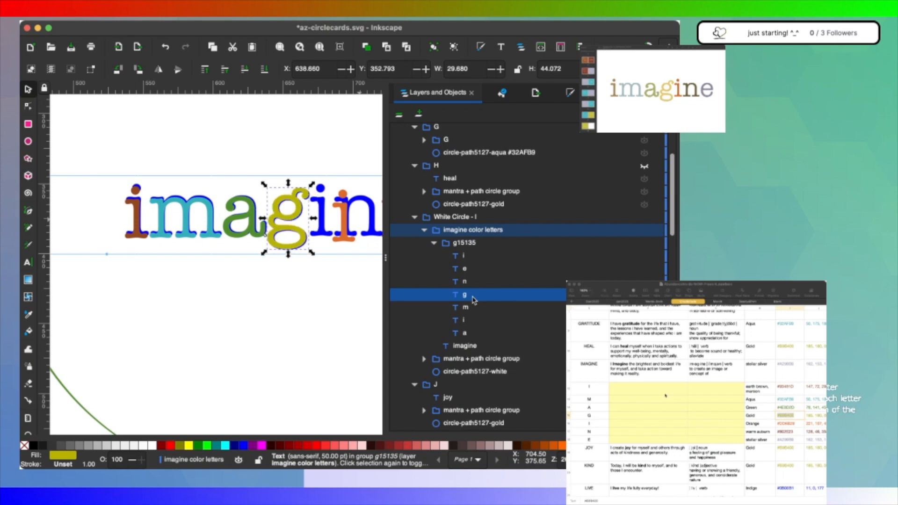
Step: Move the orange second i to about X 669.2, Y 352.2, over the second i of the full imagine text
{"action": "left_click", "coordinate": [478, 321]}
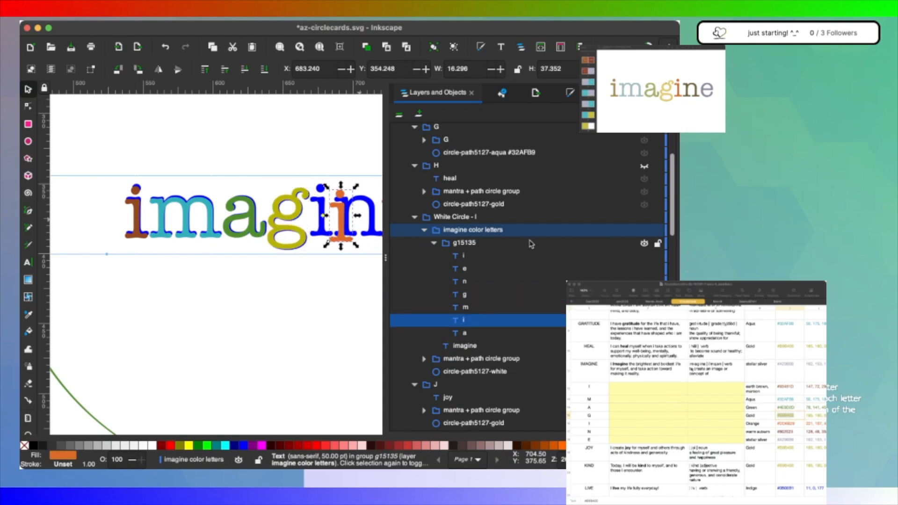
{"action": "key", "text": "Left"}
{"action": "key", "text": "Left"}
{"action": "key", "text": "Left"}
{"action": "key", "text": "Left"}
{"action": "key", "text": "Left"}
{"action": "key", "text": "Left"}
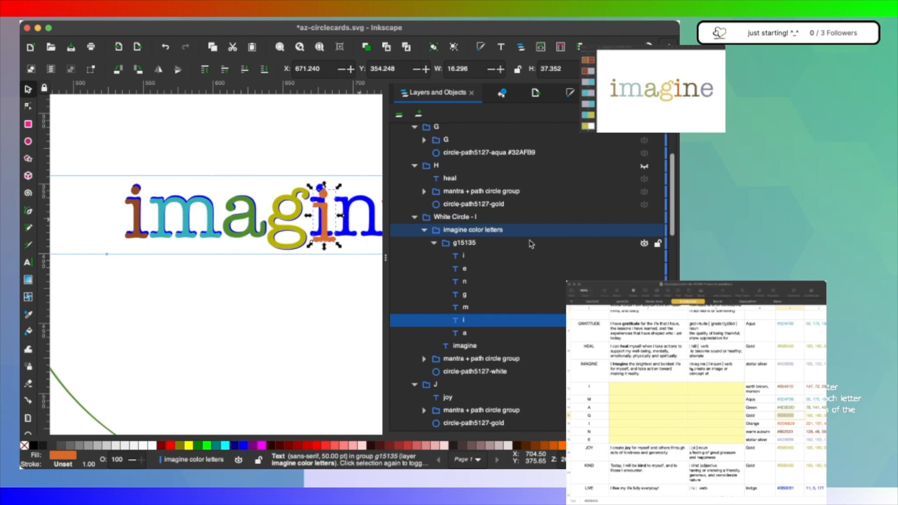
{"action": "key", "text": "Up"}
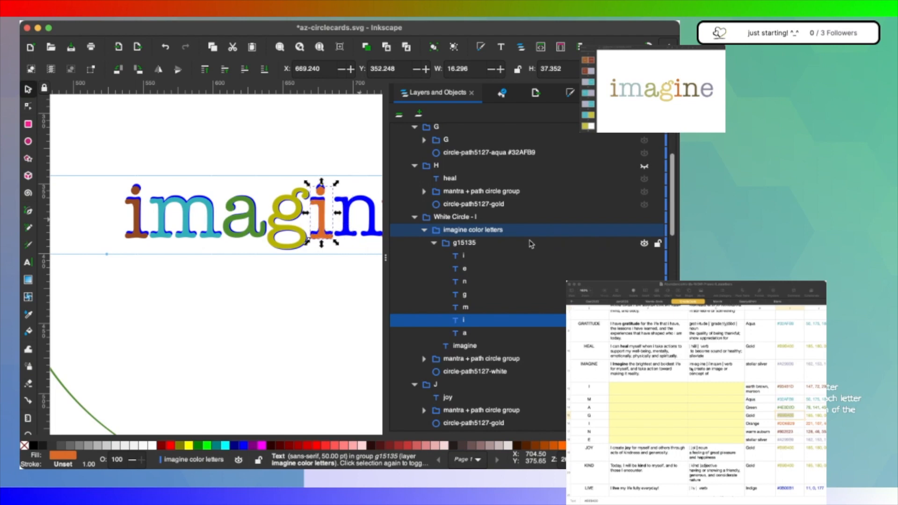
Step: Move the dark red letter n to about X 686.7, Y 358.0, over the n of the full imagine text
{"action": "left_click", "coordinate": [480, 282]}
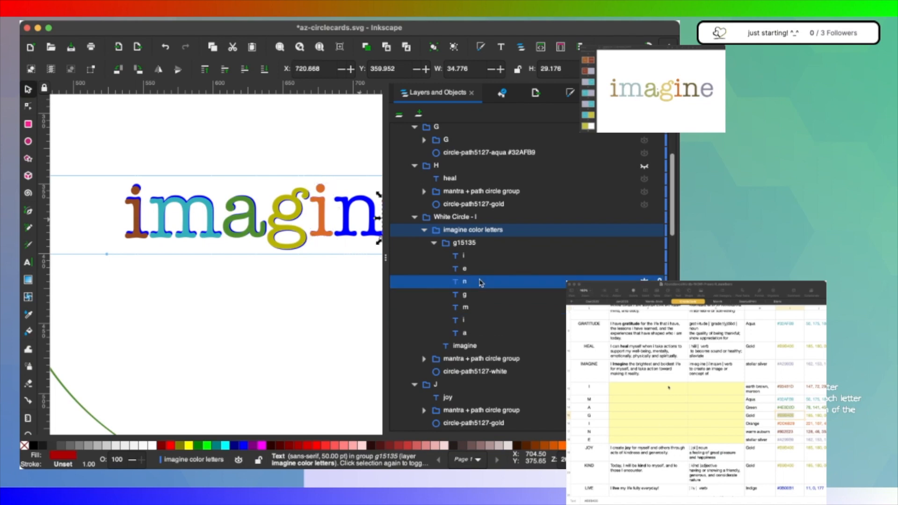
{"action": "scroll", "coordinate": [289, 357], "scroll_direction": "right", "scroll_amount": 2}
{"action": "scroll", "coordinate": [289, 358], "scroll_direction": "right", "scroll_amount": 5}
{"action": "key", "text": "Left"}
{"action": "key", "text": "Left"}
{"action": "key", "text": "Left"}
{"action": "key", "text": "Left"}
{"action": "key", "text": "Left"}
{"action": "key", "text": "Left"}
{"action": "key", "text": "Left"}
{"action": "key", "text": "Left"}
{"action": "key", "text": "Left"}
{"action": "key", "text": "Left"}
{"action": "key", "text": "Left"}
{"action": "key", "text": "Left"}
{"action": "key", "text": "Left"}
{"action": "key", "text": "Left"}
{"action": "key", "text": "Left"}
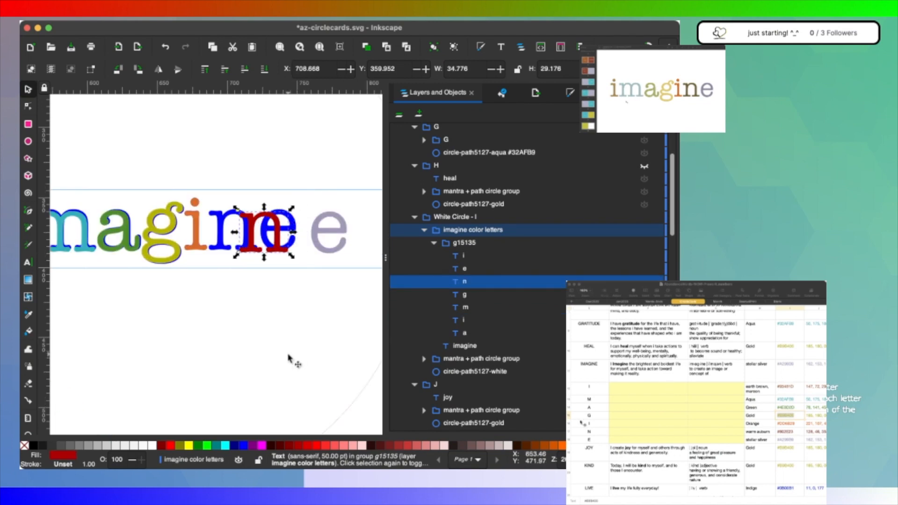
{"action": "key", "text": "Left"}
{"action": "key", "text": "Left"}
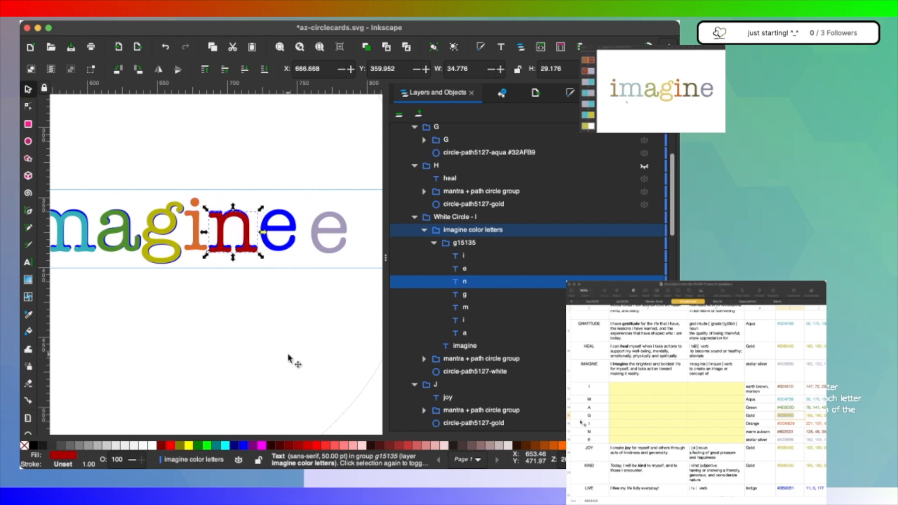
{"action": "key", "text": "Up"}
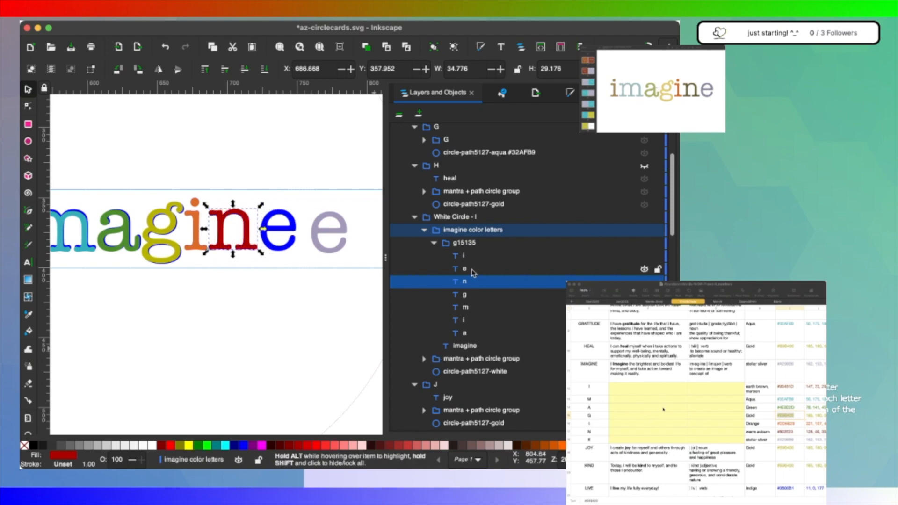
Step: Move the silver letter e to about X 723.9, Y 358.0, over the e of the full imagine text
{"action": "left_click", "coordinate": [455, 270]}
{"action": "key", "text": "Left"}
{"action": "key", "text": "Left"}
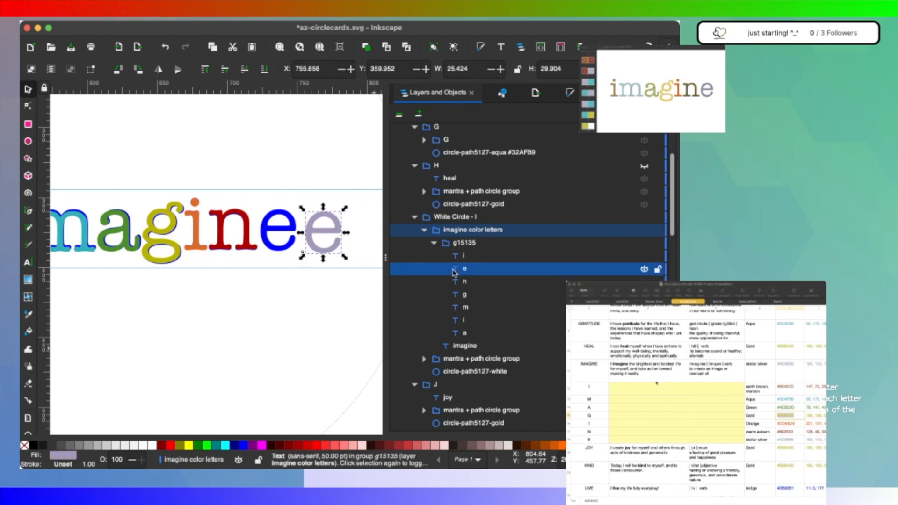
{"action": "key", "text": "Left"}
{"action": "key", "text": "Left"}
{"action": "key", "text": "Left"}
{"action": "key", "text": "Left"}
{"action": "key", "text": "Left"}
{"action": "key", "text": "Left"}
{"action": "key", "text": "Left"}
{"action": "key", "text": "Left"}
{"action": "key", "text": "Left"}
{"action": "key", "text": "Left"}
{"action": "key", "text": "Left"}
{"action": "key", "text": "Left"}
{"action": "key", "text": "Left"}
{"action": "key", "text": "Left"}
{"action": "key", "text": "Left"}
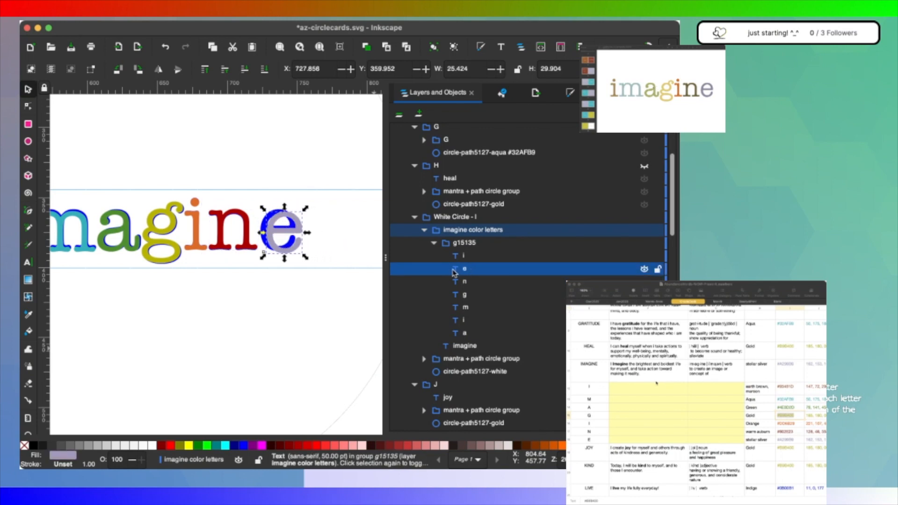
{"action": "key", "text": "Left"}
{"action": "key", "text": "Up"}
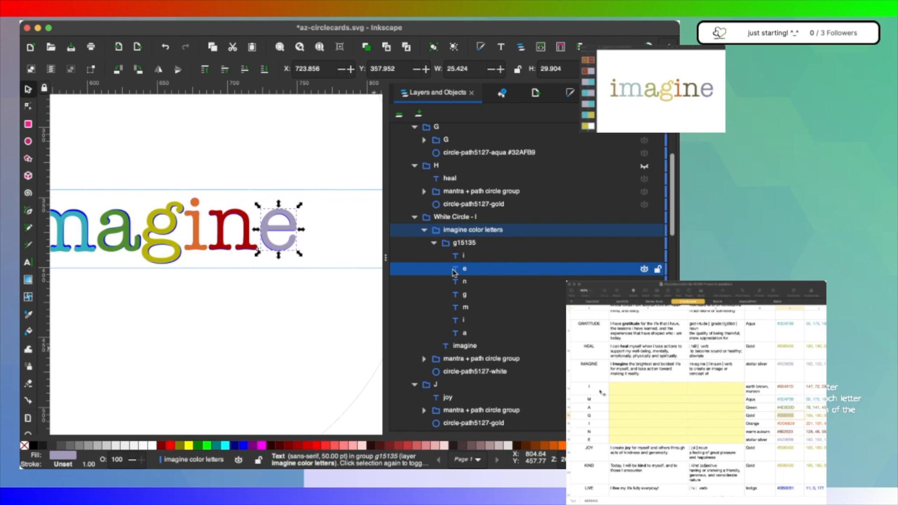
{"action": "scroll", "coordinate": [287, 295], "scroll_direction": "left", "scroll_amount": 5}
{"action": "scroll", "coordinate": [288, 295], "scroll_direction": "up", "scroll_amount": 2}
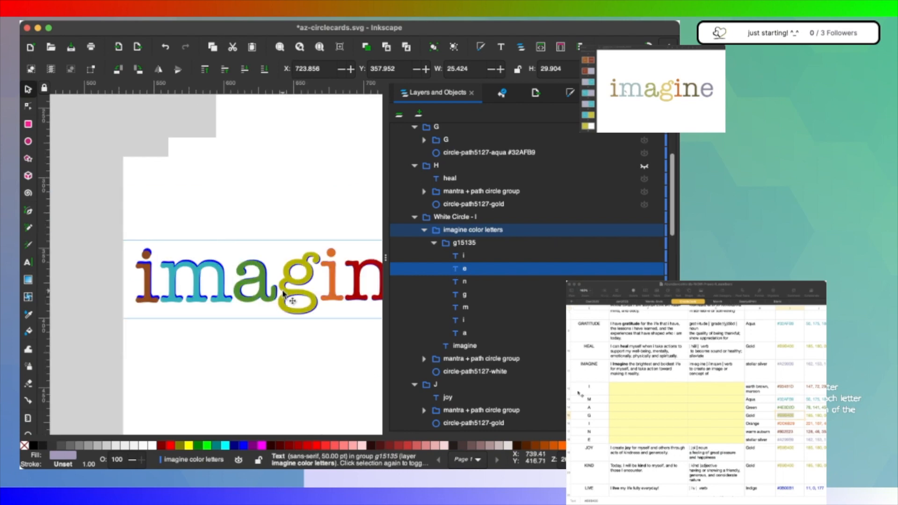
{"action": "scroll", "coordinate": [283, 294], "scroll_direction": "right", "scroll_amount": 2}
{"action": "scroll", "coordinate": [283, 295], "scroll_direction": "down", "scroll_amount": 1}
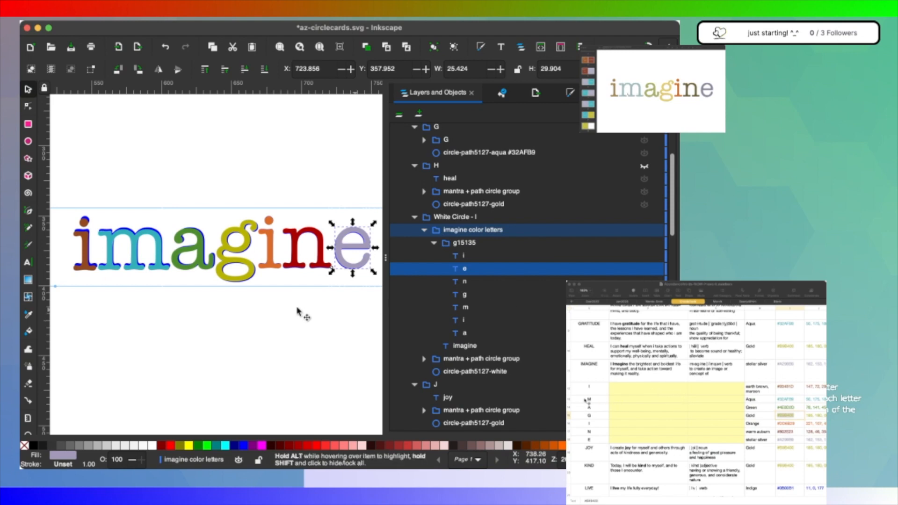
Step: Hide the full imagine text beneath the aligned coloured letters
{"action": "left_click", "coordinate": [465, 346]}
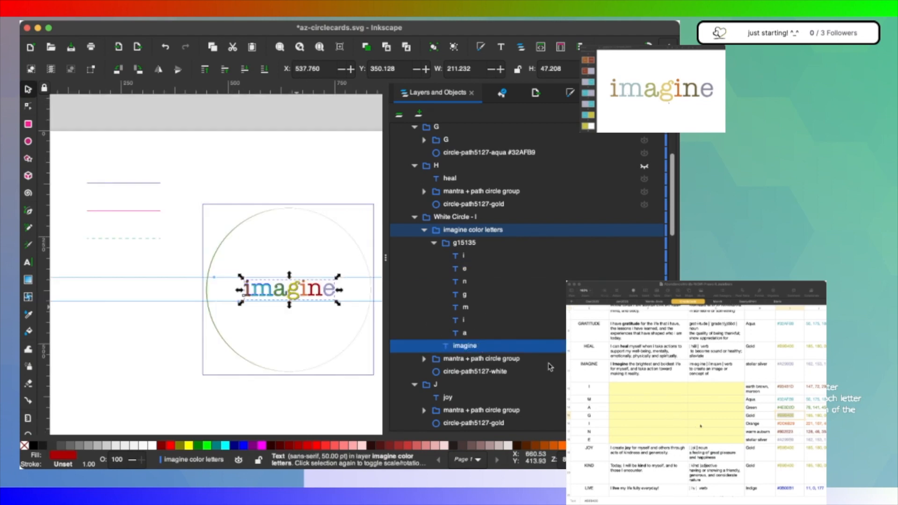
{"action": "left_click", "coordinate": [645, 346]}
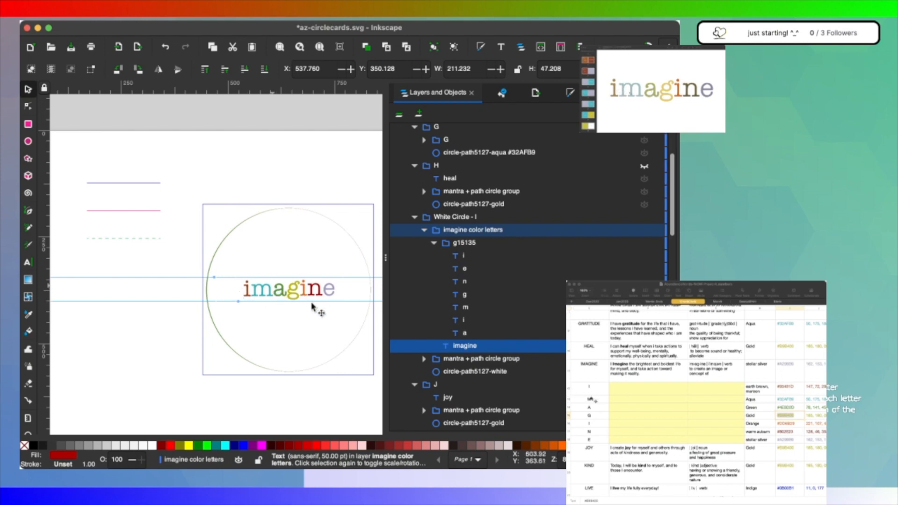
{"action": "scroll", "coordinate": [304, 297], "scroll_direction": "up", "scroll_amount": 2}
{"action": "scroll", "coordinate": [338, 319], "scroll_direction": "right", "scroll_amount": 3}
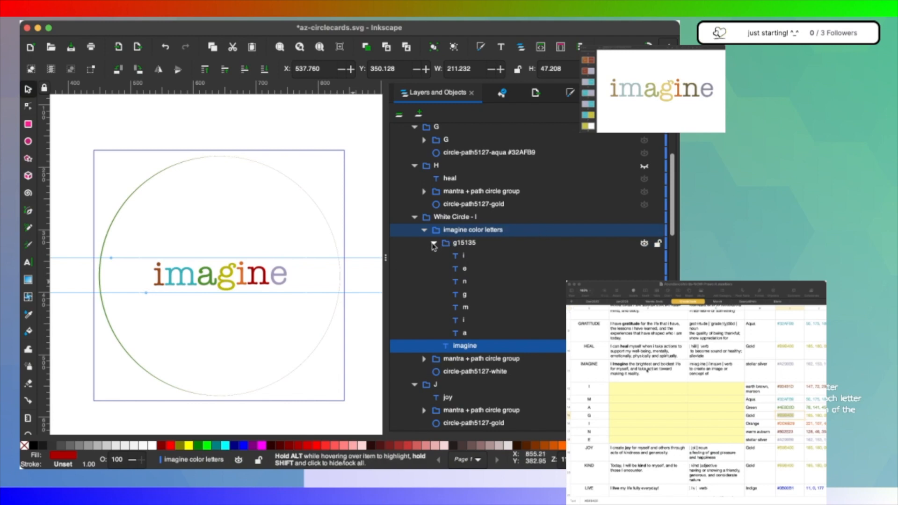
Step: Rename the group of seven coloured letters to Letters only and collapse it in the object list
{"action": "double_click", "coordinate": [466, 243]}
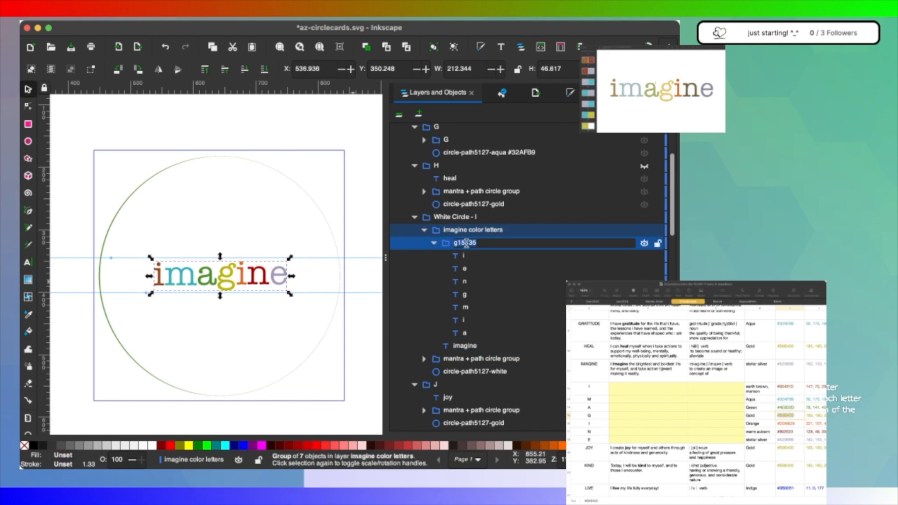
{"action": "type", "text": "LETT"}
{"action": "key", "text": "BackSpace"}
{"action": "key", "text": "BackSpace"}
{"action": "key", "text": "BackSpace"}
{"action": "type", "text": "etters only"}
{"action": "key", "text": "Return"}
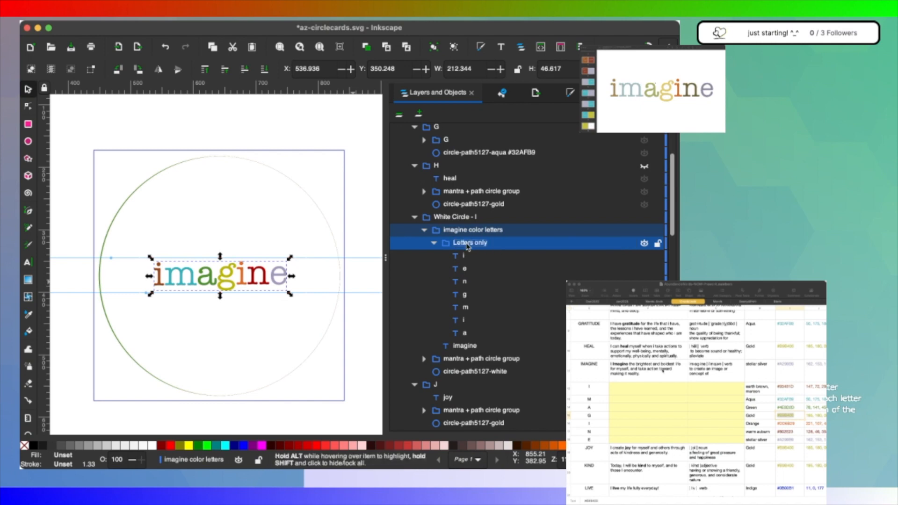
{"action": "left_click", "coordinate": [433, 243]}
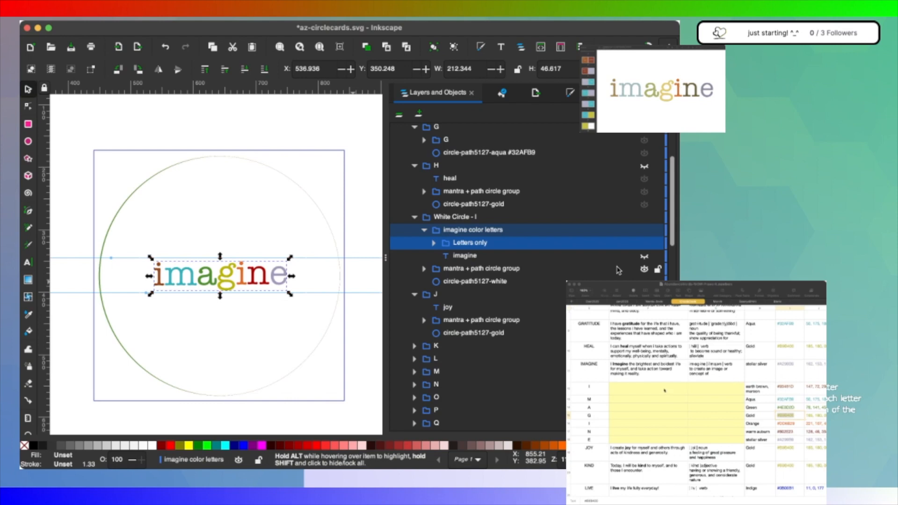
Step: Copy the silver hex value from the IMAGINE row and set the fill of the mantra-imagine 2 text to #A299B9
{"action": "left_click", "coordinate": [481, 274]}
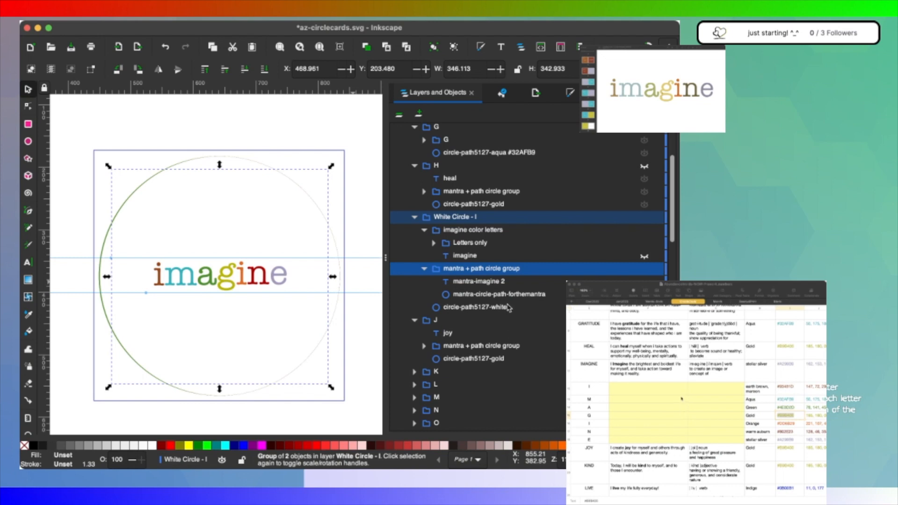
{"action": "left_click", "coordinate": [500, 287]}
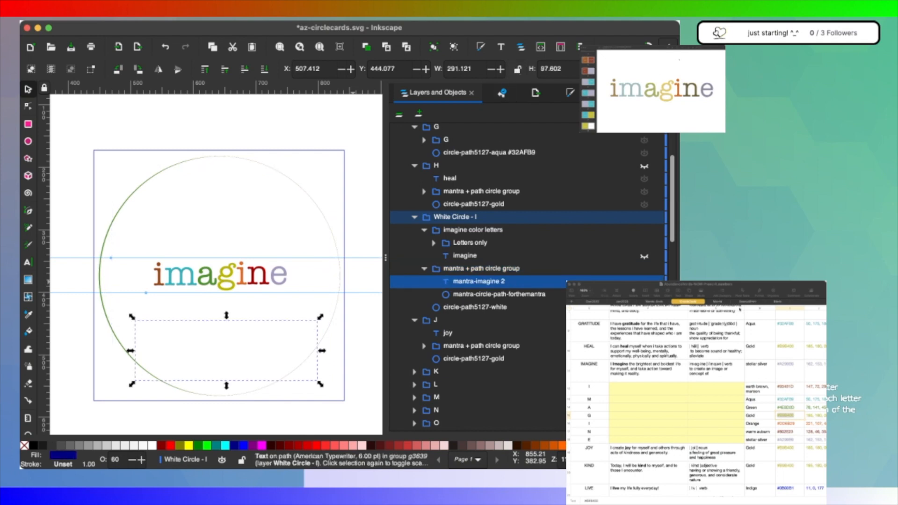
{"action": "left_click", "coordinate": [788, 367]}
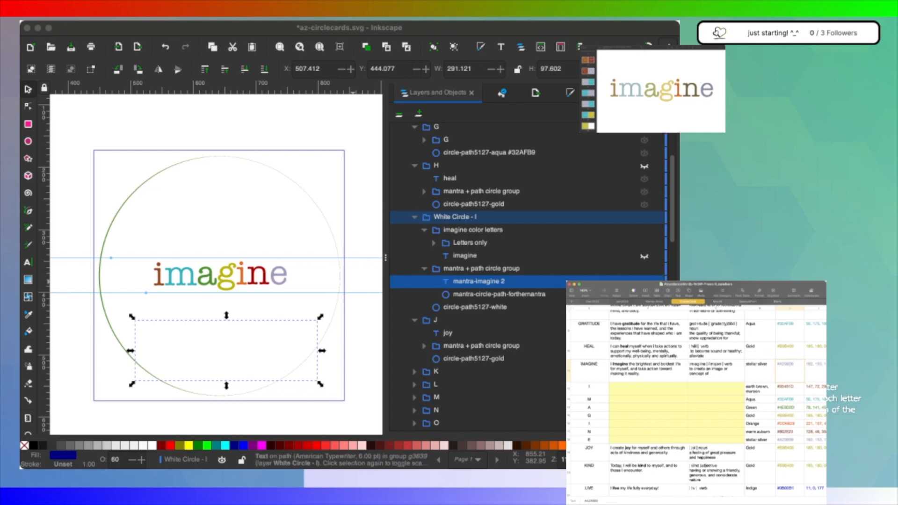
{"action": "left_click", "coordinate": [409, 31]}
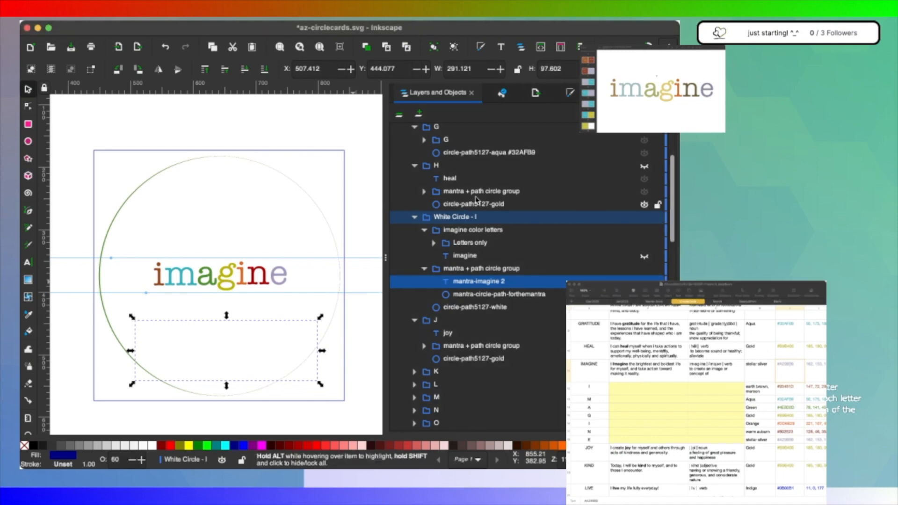
{"action": "left_click", "coordinate": [570, 93]}
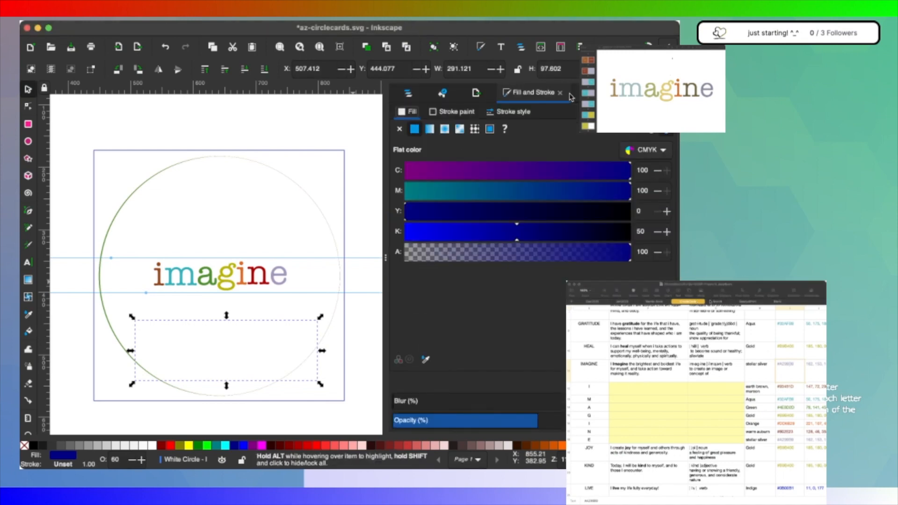
{"action": "type", "text": "#A299B9"}
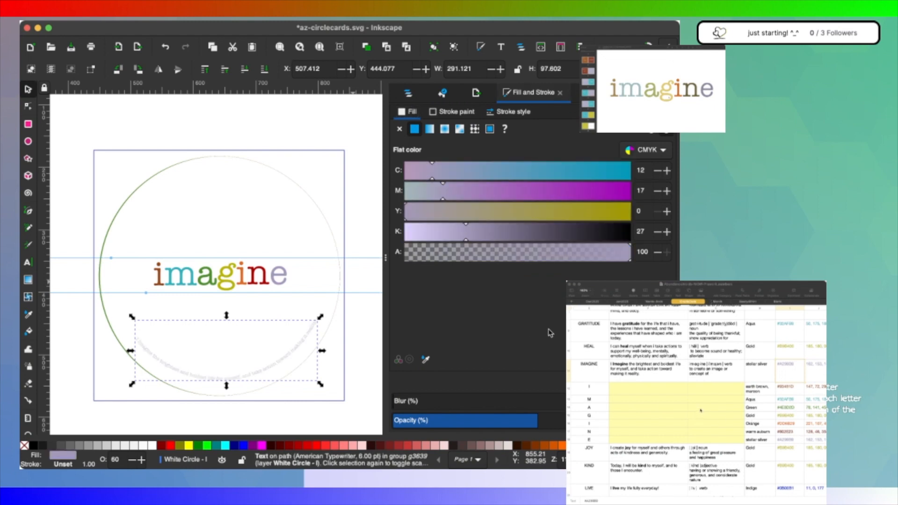
Step: Collapse the White Circle - I, J, H and G groups in the object list
{"action": "left_click", "coordinate": [414, 94]}
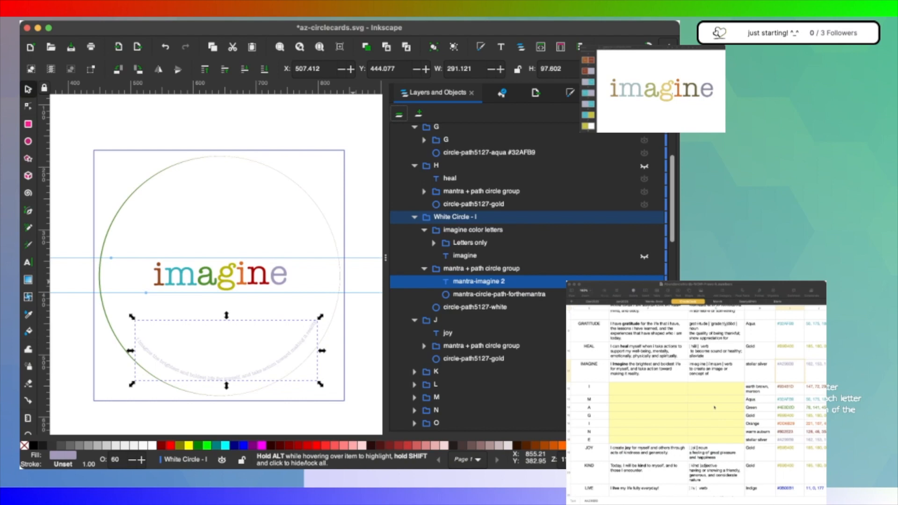
{"action": "left_click", "coordinate": [414, 218]}
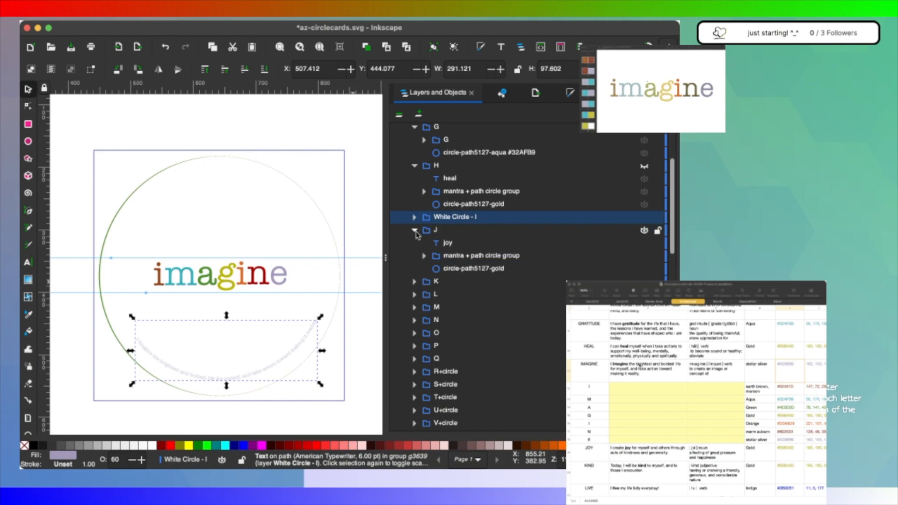
{"action": "left_click", "coordinate": [415, 230]}
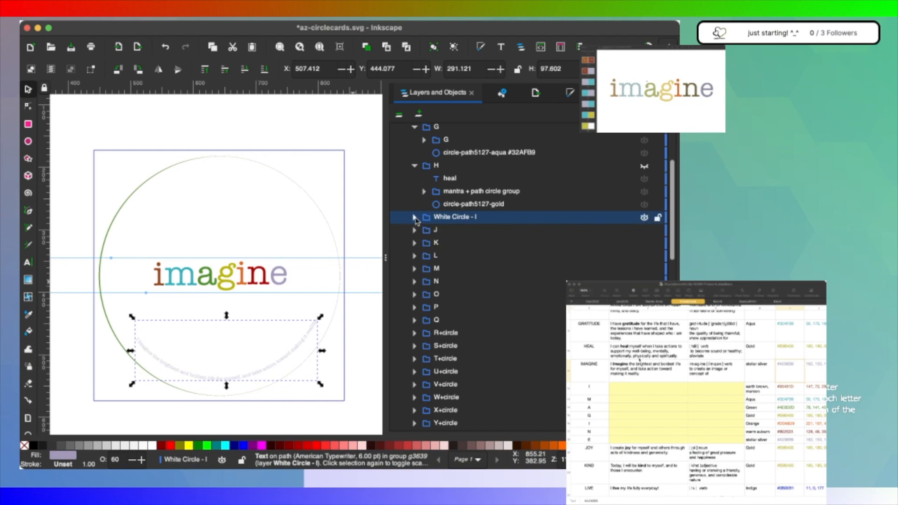
{"action": "scroll", "coordinate": [414, 248], "scroll_direction": "up", "scroll_amount": 3}
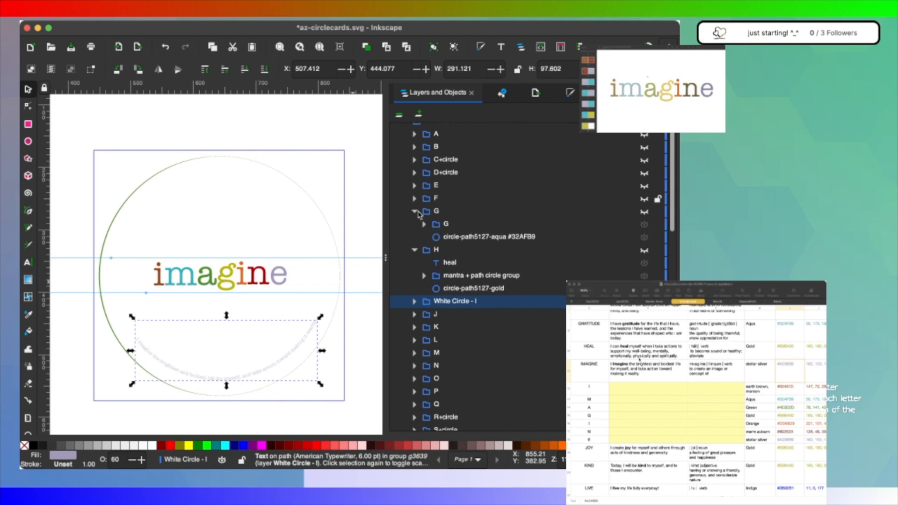
{"action": "left_click", "coordinate": [414, 251]}
{"action": "left_click", "coordinate": [414, 211]}
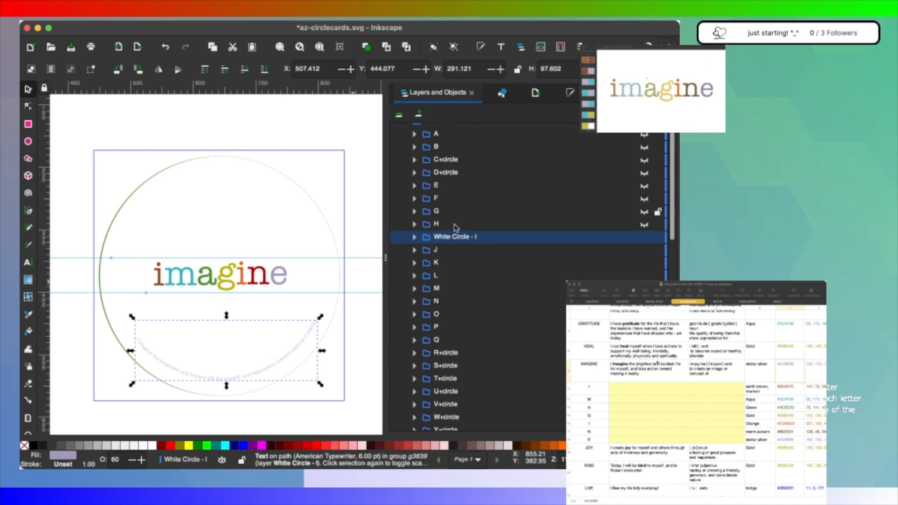
Step: Rename the C+circle group to C
{"action": "scroll", "coordinate": [471, 236], "scroll_direction": "up", "scroll_amount": 2}
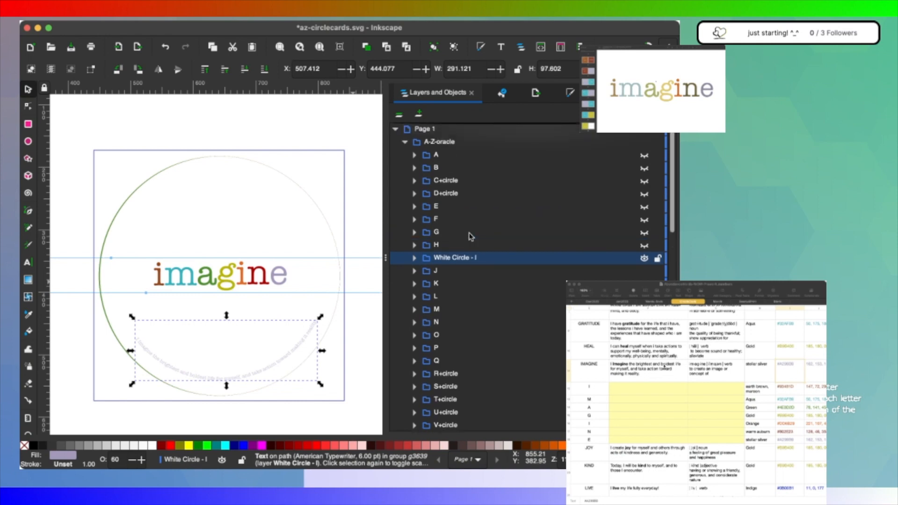
{"action": "double_click", "coordinate": [447, 181]}
{"action": "key", "text": "BackSpace"}
{"action": "key", "text": "BackSpace"}
{"action": "key", "text": "BackSpace"}
{"action": "key", "text": "BackSpace"}
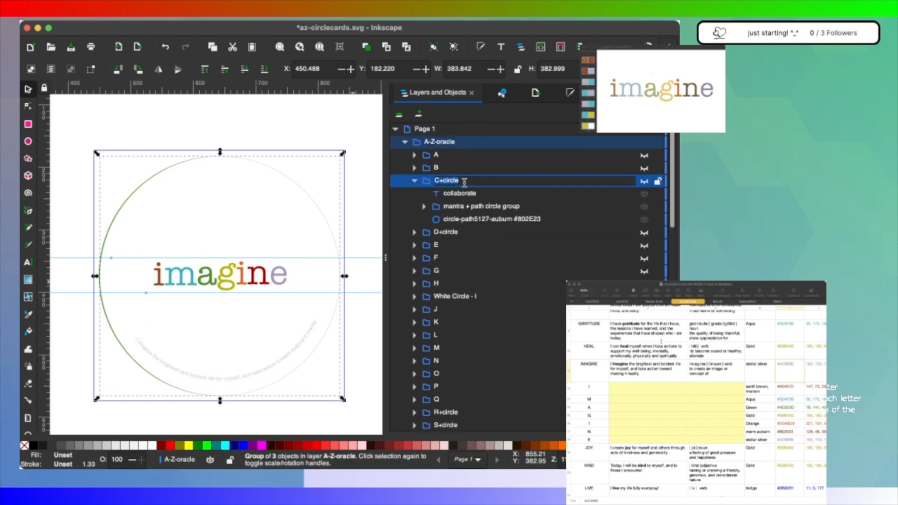
{"action": "key", "text": "BackSpace"}
{"action": "key", "text": "BackSpace"}
{"action": "key", "text": "BackSpace"}
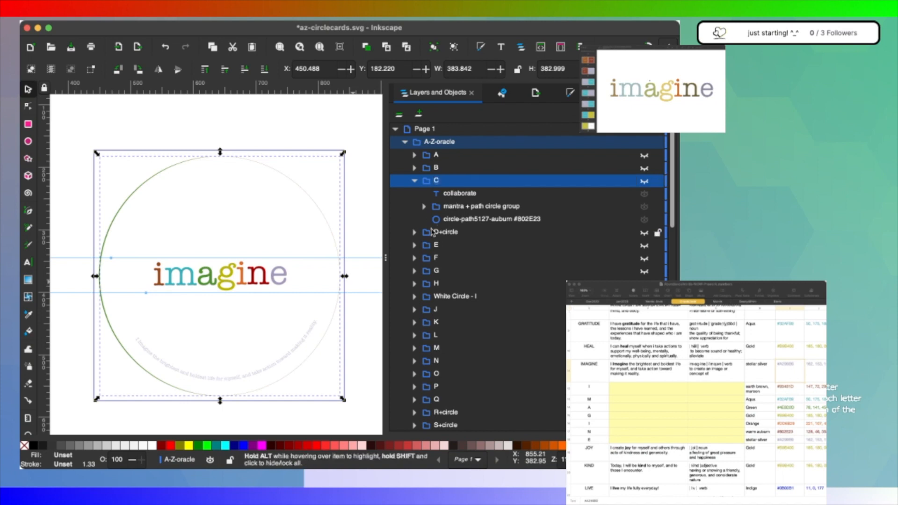
Step: Rename the D+circle group to D
{"action": "double_click", "coordinate": [452, 233]}
{"action": "left_click", "coordinate": [472, 234]}
{"action": "key", "text": "BackSpace"}
{"action": "key", "text": "BackSpace"}
{"action": "key", "text": "BackSpace"}
{"action": "key", "text": "BackSpace"}
{"action": "key", "text": "BackSpace"}
{"action": "key", "text": "BackSpace"}
{"action": "key", "text": "BackSpace"}
{"action": "key", "text": "Return"}
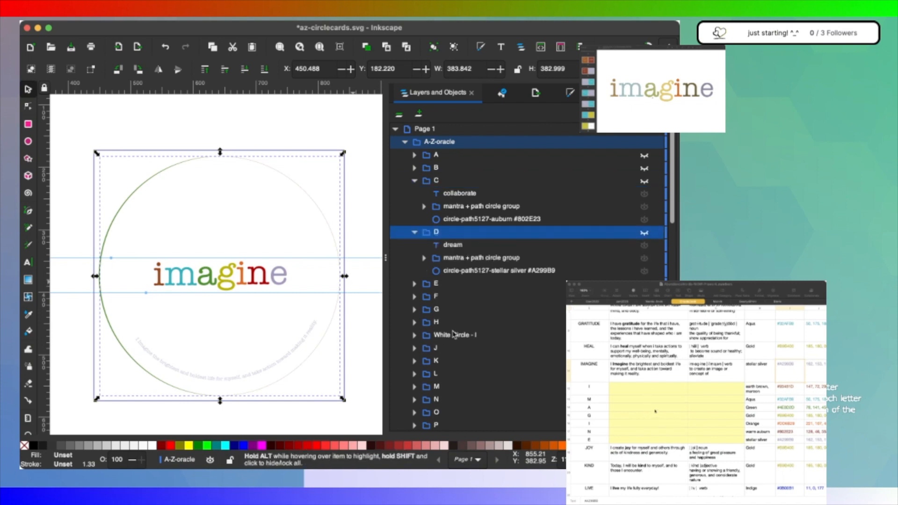
Step: Rename the White Circle - I group to I
{"action": "left_click", "coordinate": [453, 336]}
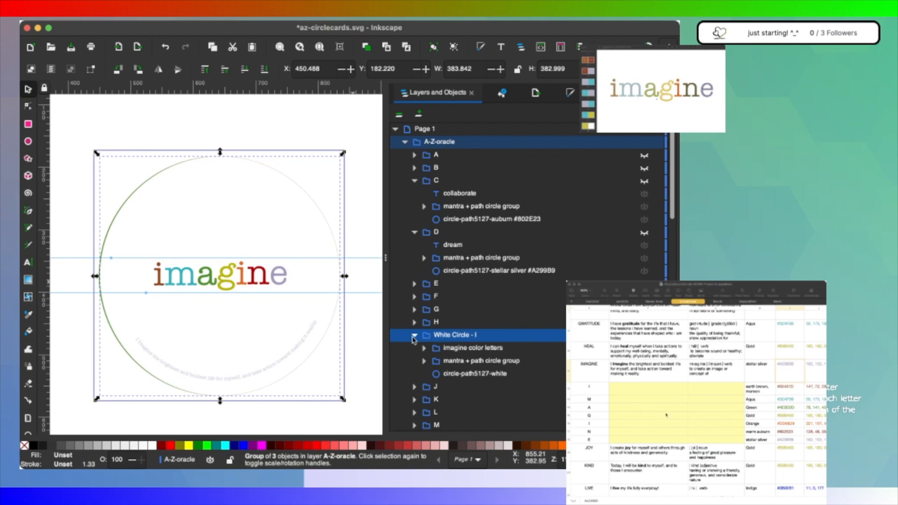
{"action": "left_click", "coordinate": [475, 340]}
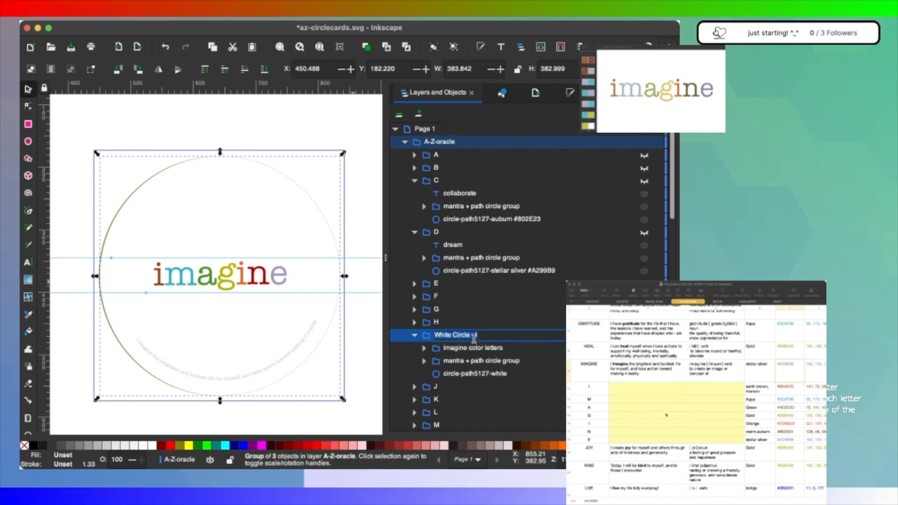
{"action": "type", "text": "I"}
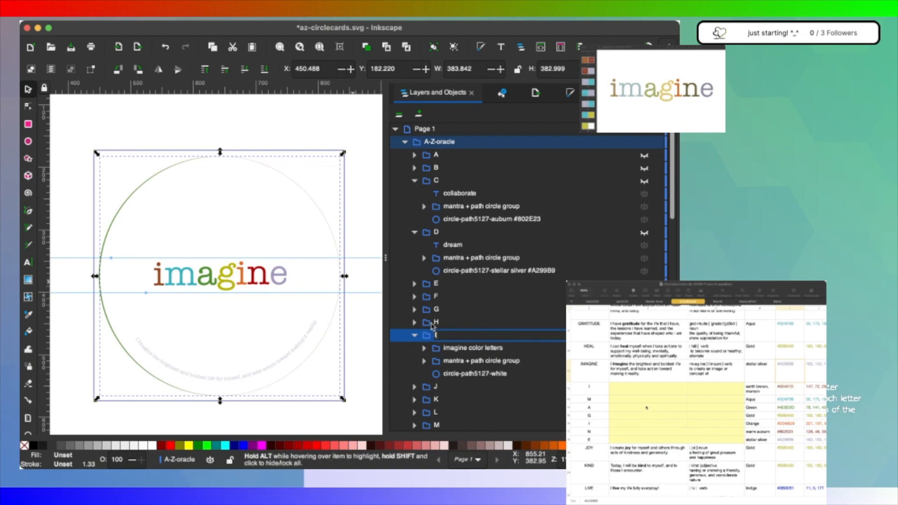
{"action": "key", "text": "Return"}
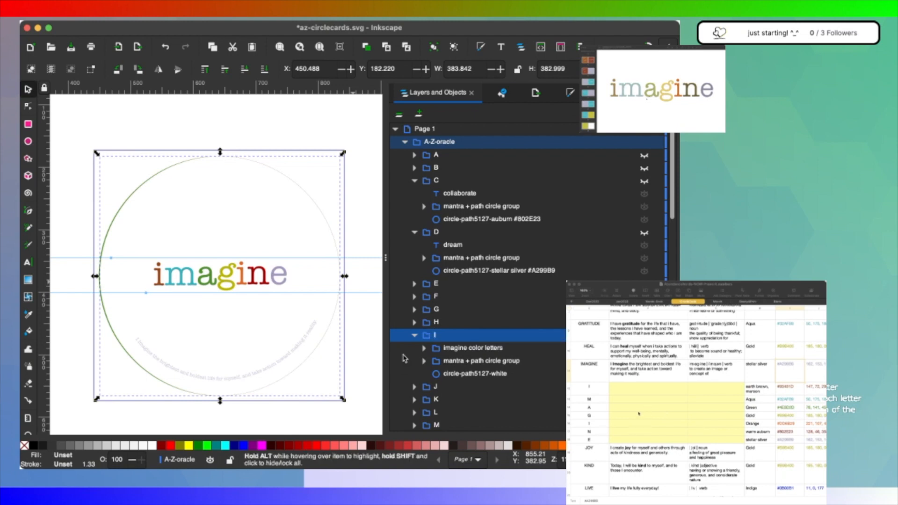
Step: Collapse the I, D and C groups in the object list
{"action": "left_click", "coordinate": [415, 336]}
{"action": "left_click", "coordinate": [415, 234]}
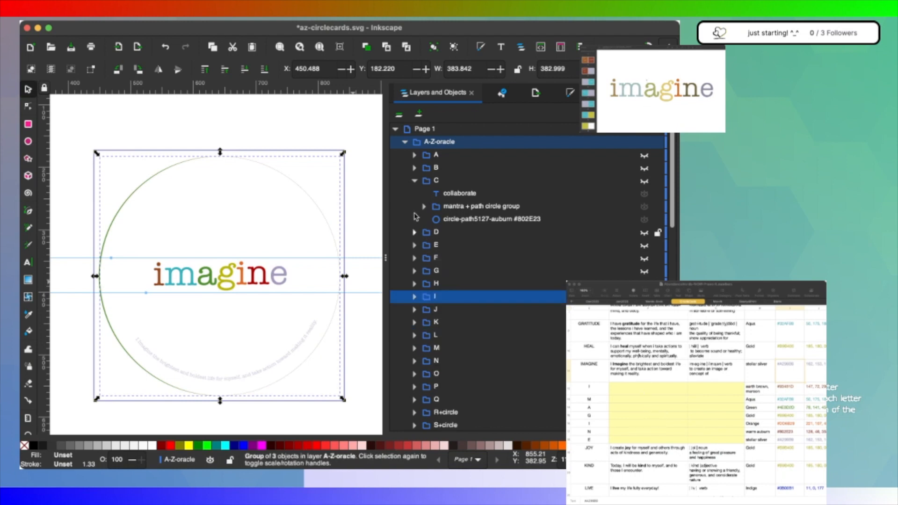
{"action": "left_click", "coordinate": [415, 182]}
Step: Rename the R+circle group to R and the S+circle group to S
{"action": "scroll", "coordinate": [449, 319], "scroll_direction": "down", "scroll_amount": 5}
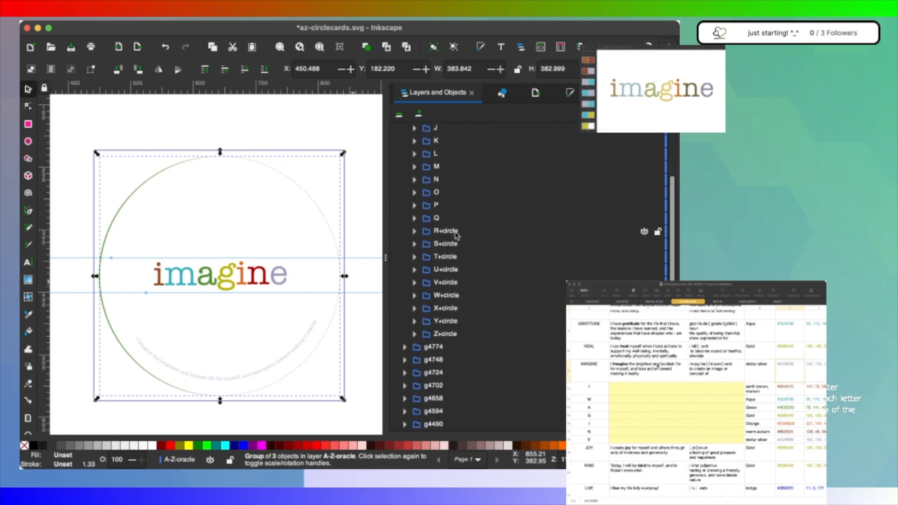
{"action": "double_click", "coordinate": [446, 231]}
{"action": "type", "text": "R"}
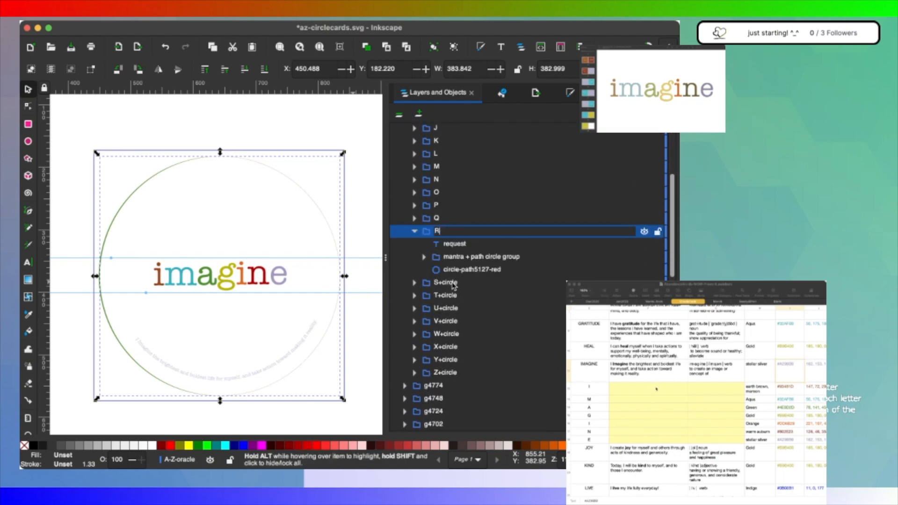
{"action": "key", "text": "Return"}
{"action": "double_click", "coordinate": [445, 283]}
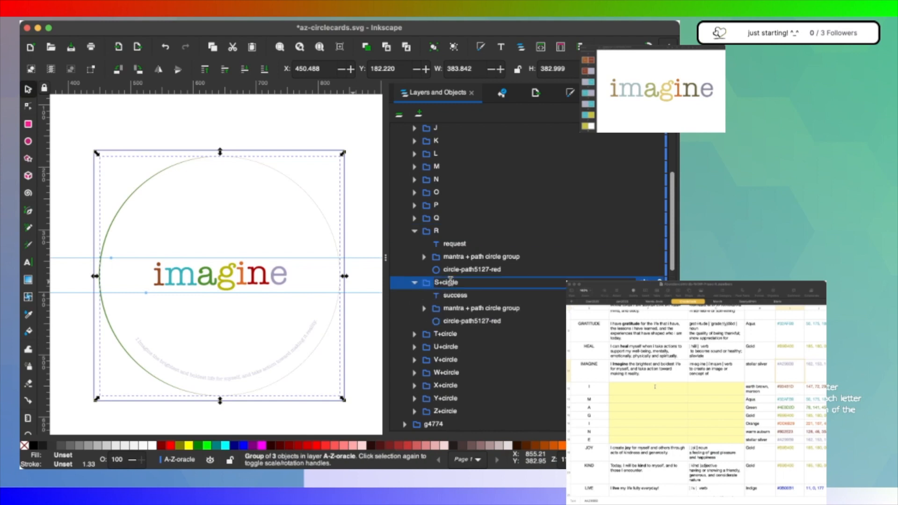
{"action": "type", "text": "S"}
{"action": "key", "text": "Return"}
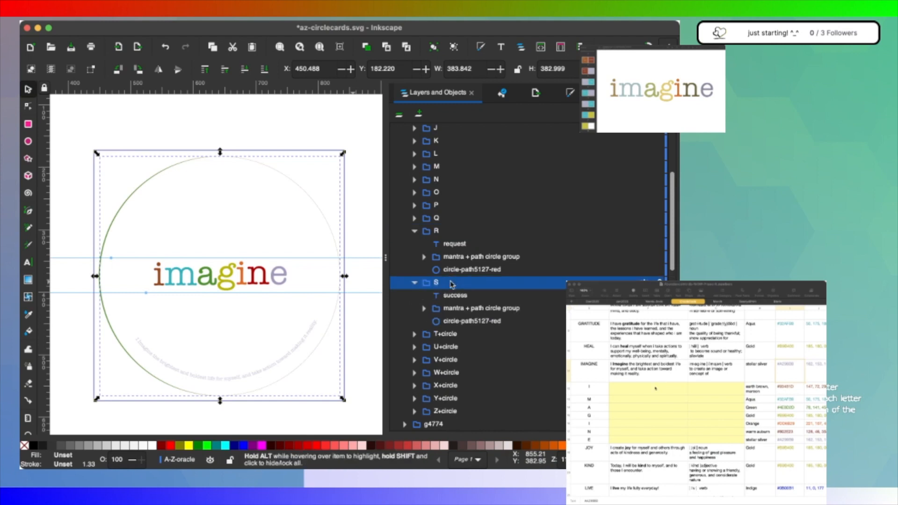
Step: Rename the T+circle group to T and the U+circle group to U
{"action": "left_click", "coordinate": [443, 335]}
{"action": "double_click", "coordinate": [441, 335]}
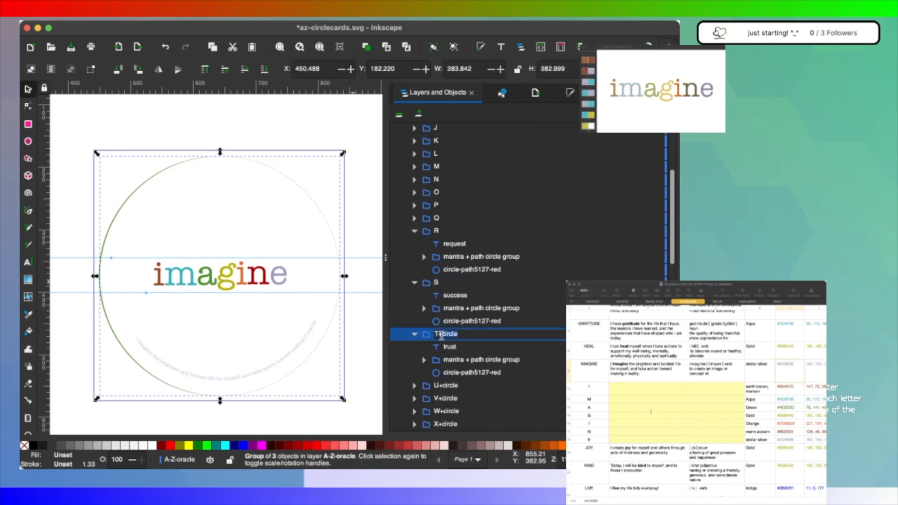
{"action": "type", "text": "T"}
{"action": "key", "text": "Return"}
{"action": "left_click", "coordinate": [463, 386]}
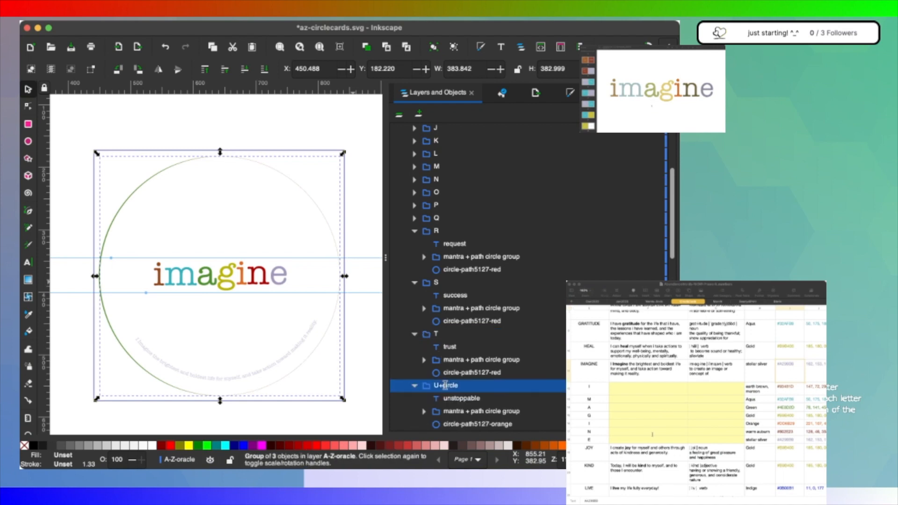
{"action": "double_click", "coordinate": [466, 386]}
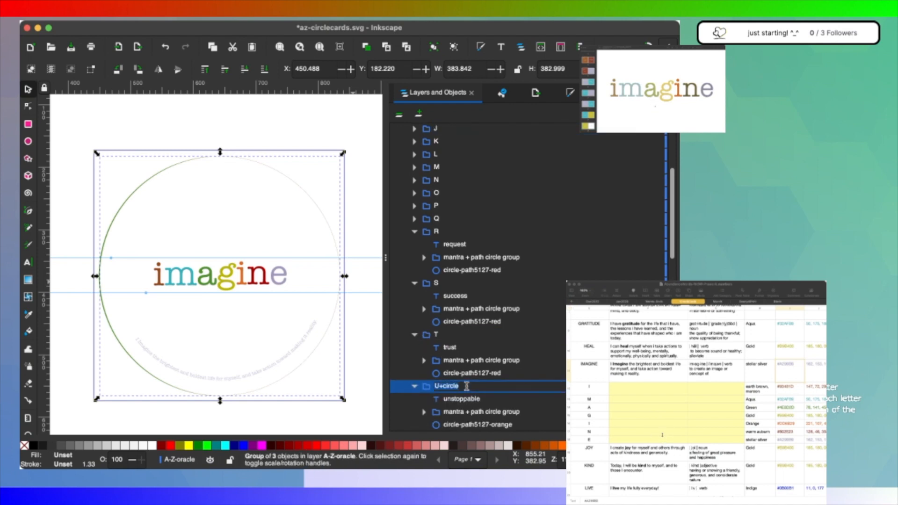
{"action": "type", "text": "U"}
{"action": "key", "text": "Return"}
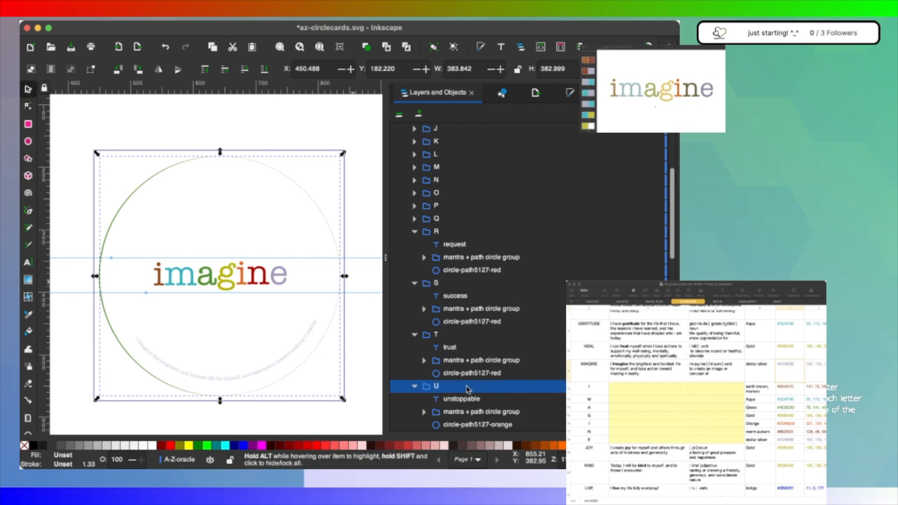
Step: Rename the V+circle group to V and the W+circle group to W
{"action": "scroll", "coordinate": [445, 384], "scroll_direction": "down", "scroll_amount": 3}
{"action": "scroll", "coordinate": [445, 385], "scroll_direction": "down", "scroll_amount": 3}
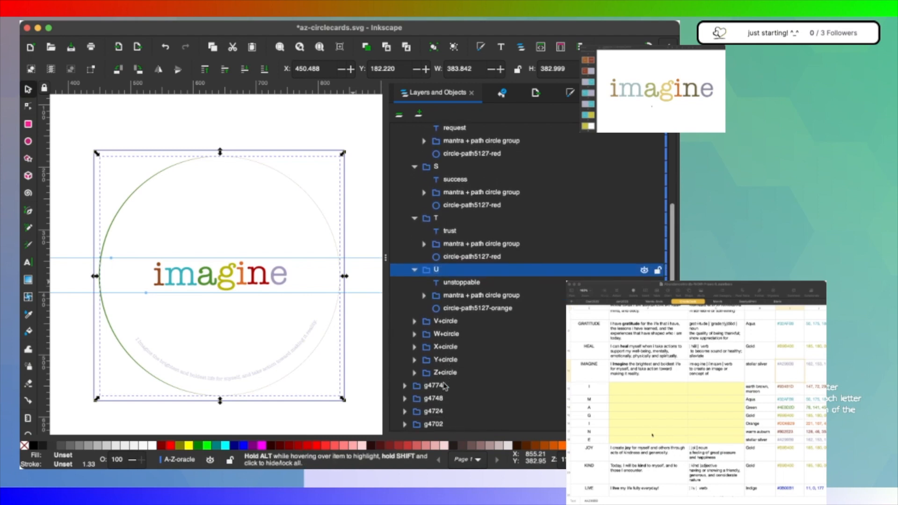
{"action": "double_click", "coordinate": [451, 318]}
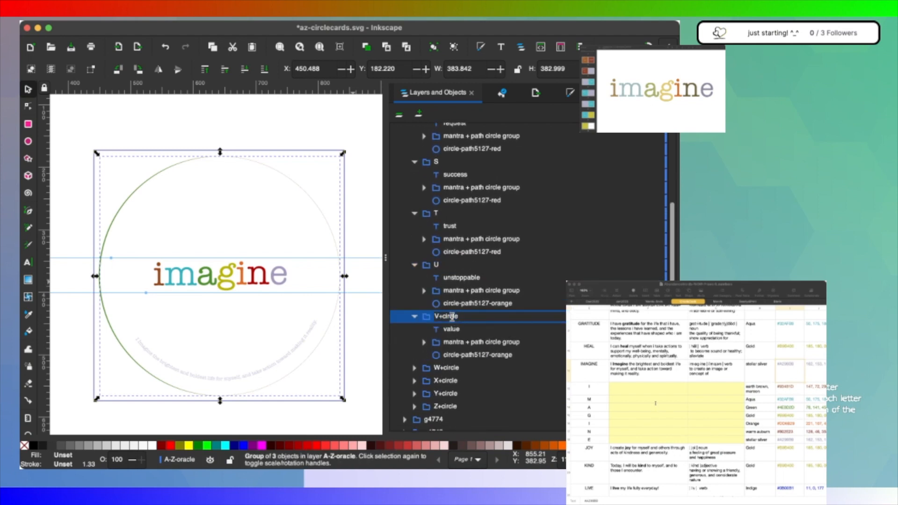
{"action": "type", "text": "V"}
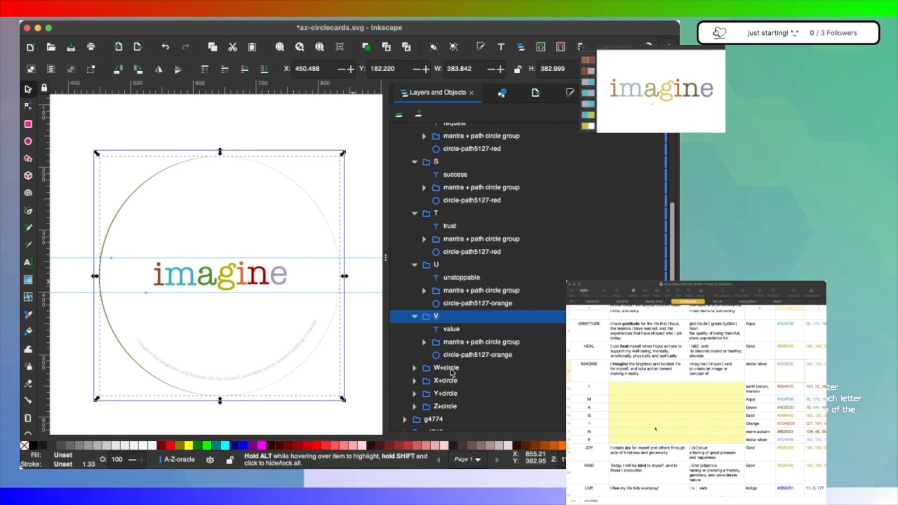
{"action": "key", "text": "Return"}
{"action": "left_click", "coordinate": [452, 368]}
{"action": "double_click", "coordinate": [447, 368]}
{"action": "type", "text": "W"}
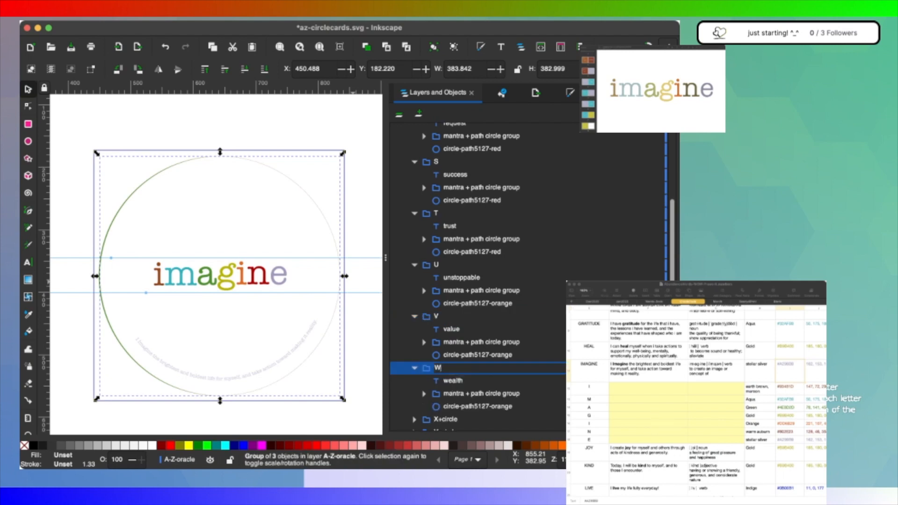
{"action": "key", "text": "Return"}
Step: Rename the X+circle group to X and the Y+circle group to Y
{"action": "scroll", "coordinate": [458, 352], "scroll_direction": "down", "scroll_amount": 5}
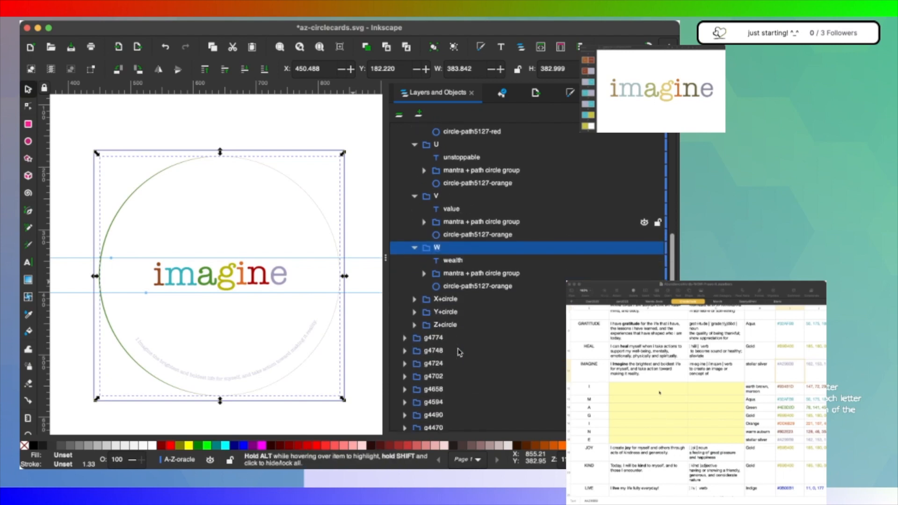
{"action": "scroll", "coordinate": [458, 328], "scroll_direction": "down", "scroll_amount": 1}
{"action": "left_click", "coordinate": [459, 283]}
{"action": "double_click", "coordinate": [459, 288]}
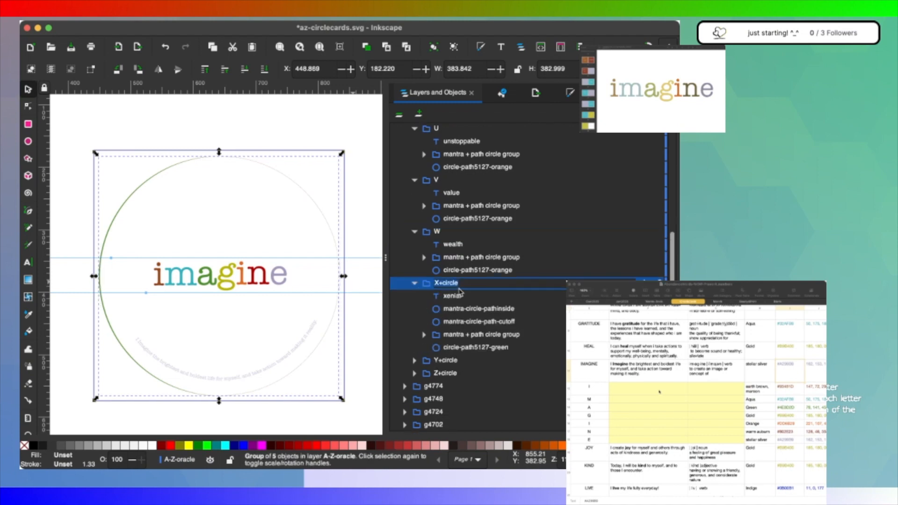
{"action": "type", "text": "X"}
{"action": "key", "text": "Return"}
{"action": "scroll", "coordinate": [460, 297], "scroll_direction": "down", "scroll_amount": 3}
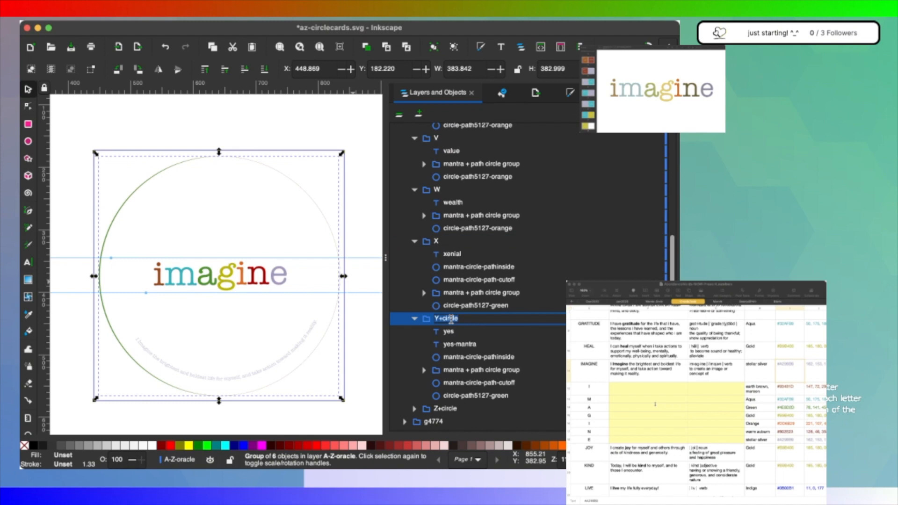
{"action": "key", "text": "BackSpace"}
{"action": "key", "text": "Return"}
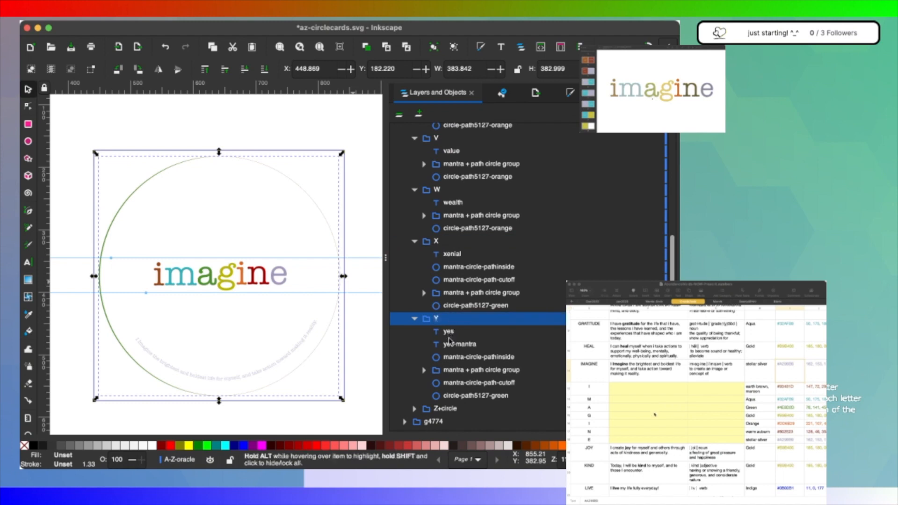
Step: Rename the Z+circle group to Z
{"action": "scroll", "coordinate": [450, 337], "scroll_direction": "down", "scroll_amount": 2}
{"action": "double_click", "coordinate": [444, 360]}
{"action": "type", "text": "Z"}
{"action": "key", "text": "Return"}
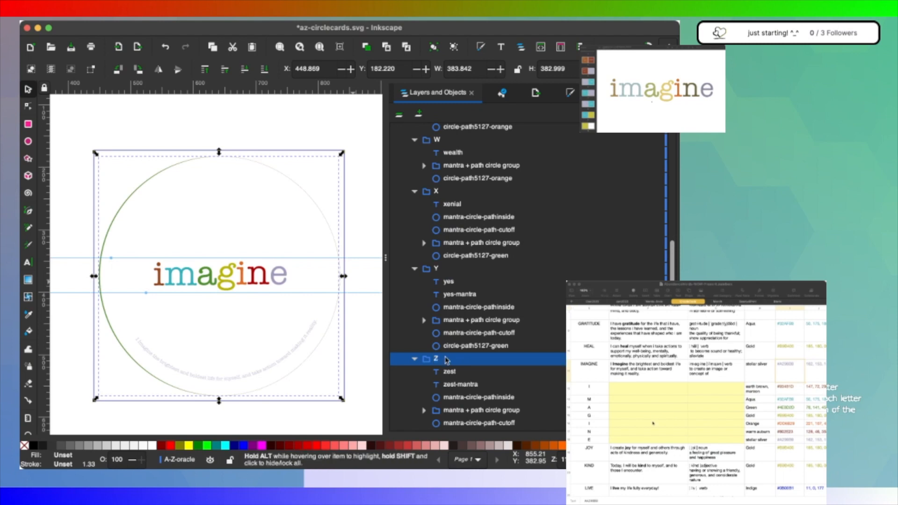
Step: Collapse all the expanded letter groups from Z back up to R in the object list
{"action": "left_click", "coordinate": [415, 359]}
{"action": "left_click", "coordinate": [414, 269]}
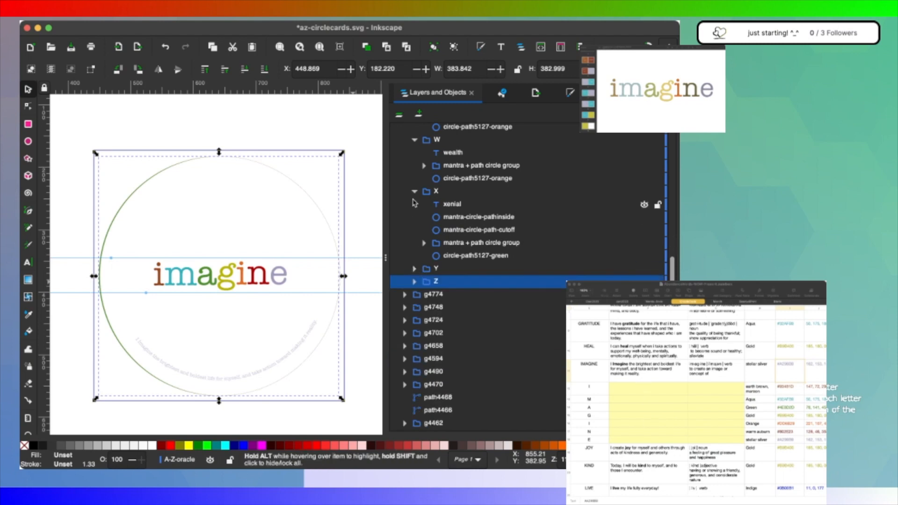
{"action": "left_click", "coordinate": [415, 192]}
{"action": "left_click", "coordinate": [415, 140]}
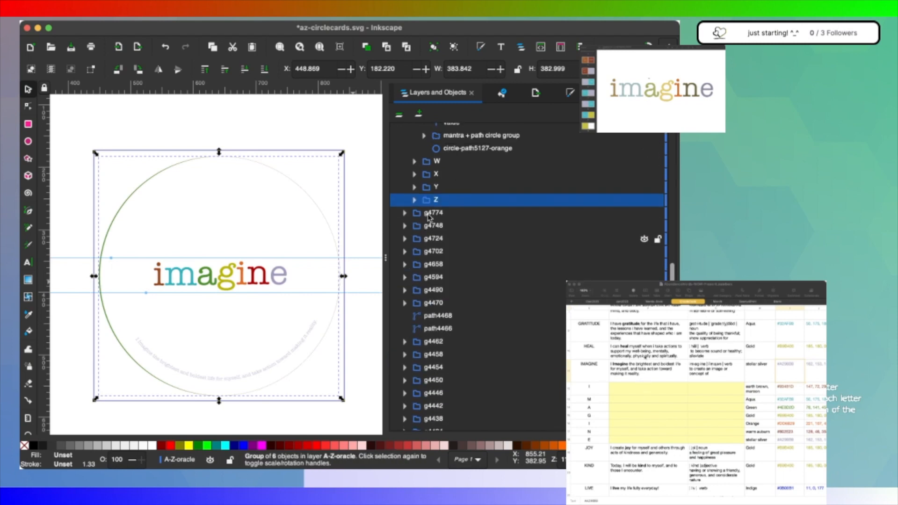
{"action": "scroll", "coordinate": [428, 217], "scroll_direction": "up", "scroll_amount": 5}
{"action": "left_click", "coordinate": [414, 297]}
{"action": "left_click", "coordinate": [414, 246]}
{"action": "left_click", "coordinate": [414, 193]}
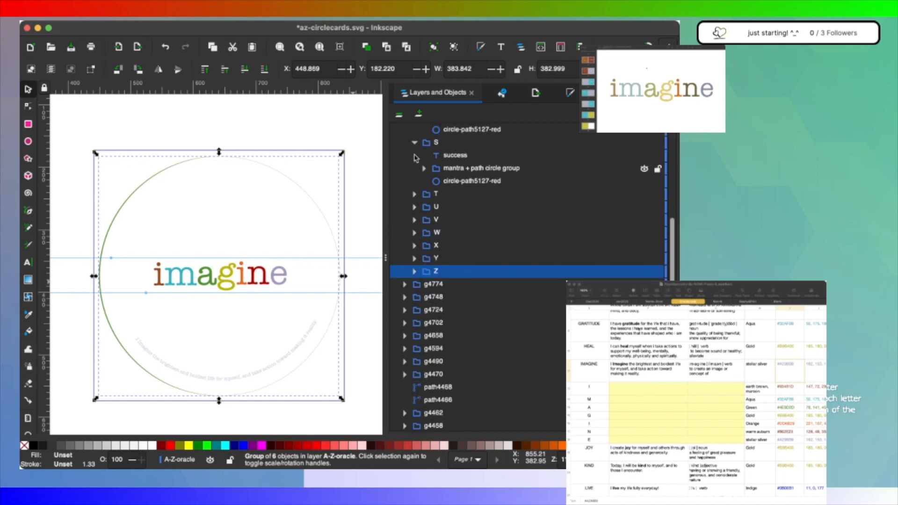
{"action": "scroll", "coordinate": [414, 147], "scroll_direction": "up", "scroll_amount": 5}
{"action": "left_click", "coordinate": [416, 295]}
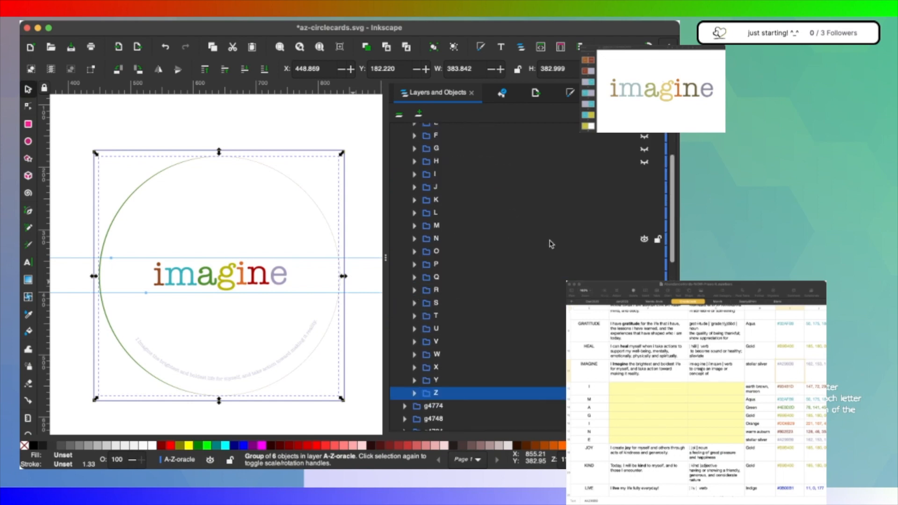
Step: Show the hidden letter groups one by one from H back up to A in the object list
{"action": "scroll", "coordinate": [505, 276], "scroll_direction": "up", "scroll_amount": 5}
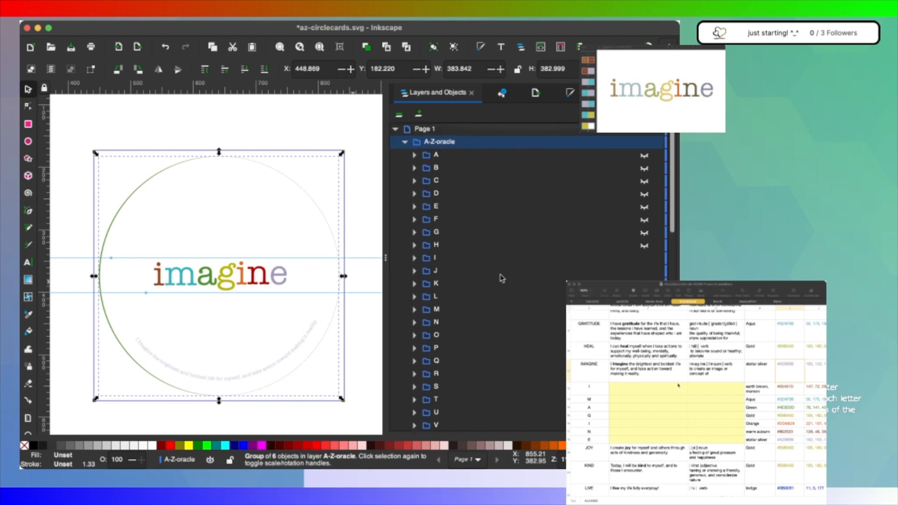
{"action": "scroll", "coordinate": [500, 275], "scroll_direction": "down", "scroll_amount": 5}
{"action": "scroll", "coordinate": [500, 275], "scroll_direction": "up", "scroll_amount": 5}
{"action": "left_click", "coordinate": [644, 245]}
{"action": "left_click", "coordinate": [645, 232]}
{"action": "left_click", "coordinate": [645, 219]}
{"action": "left_click", "coordinate": [645, 207]}
{"action": "left_click", "coordinate": [645, 193]}
{"action": "left_click", "coordinate": [645, 181]}
{"action": "left_click", "coordinate": [644, 169]}
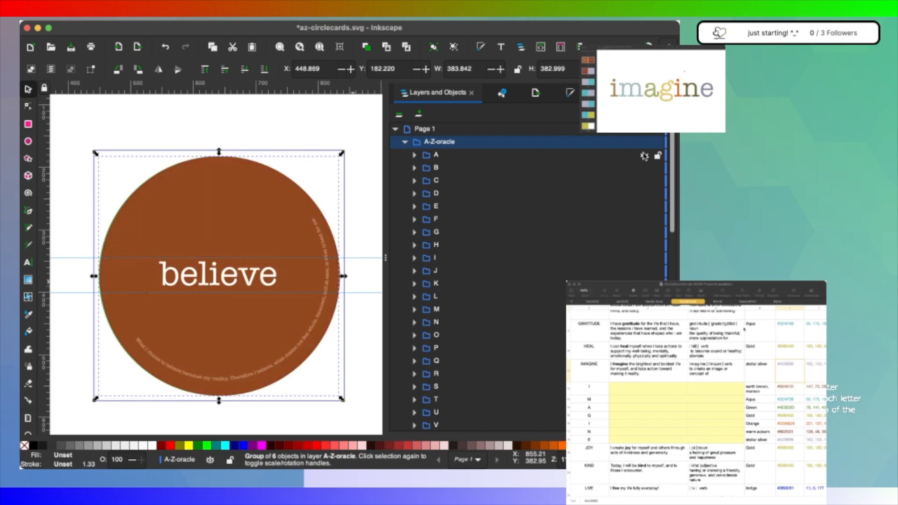
{"action": "left_click", "coordinate": [645, 155]}
Step: Hide the letter groups A through J one after another
{"action": "left_click", "coordinate": [644, 155]}
{"action": "left_click", "coordinate": [644, 167]}
{"action": "left_click", "coordinate": [645, 181]}
{"action": "left_click", "coordinate": [644, 193]}
{"action": "left_click", "coordinate": [645, 206]}
{"action": "left_click", "coordinate": [644, 219]}
{"action": "left_click", "coordinate": [645, 232]}
{"action": "left_click", "coordinate": [644, 245]}
{"action": "left_click", "coordinate": [645, 258]}
{"action": "left_click", "coordinate": [644, 270]}
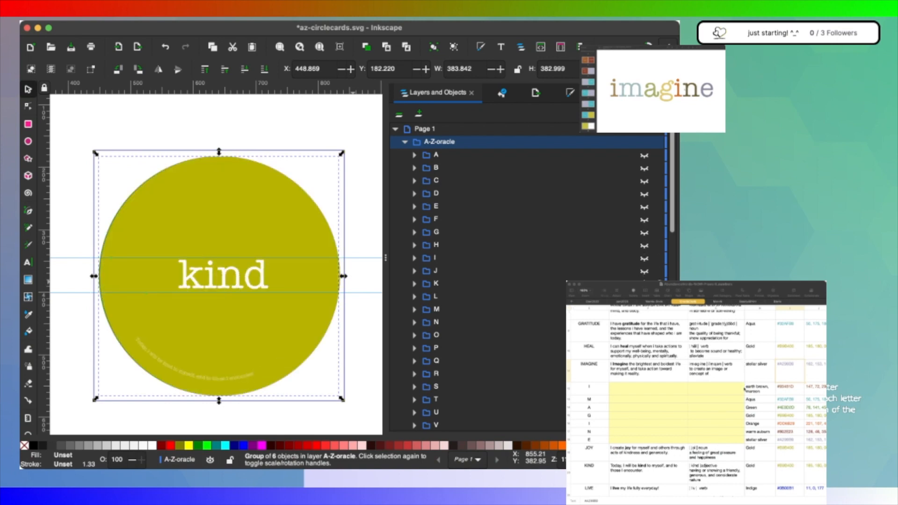
Step: Hide the letter groups K through T one after another
{"action": "left_click", "coordinate": [645, 284]}
{"action": "left_click", "coordinate": [644, 296]}
{"action": "left_click", "coordinate": [645, 309]}
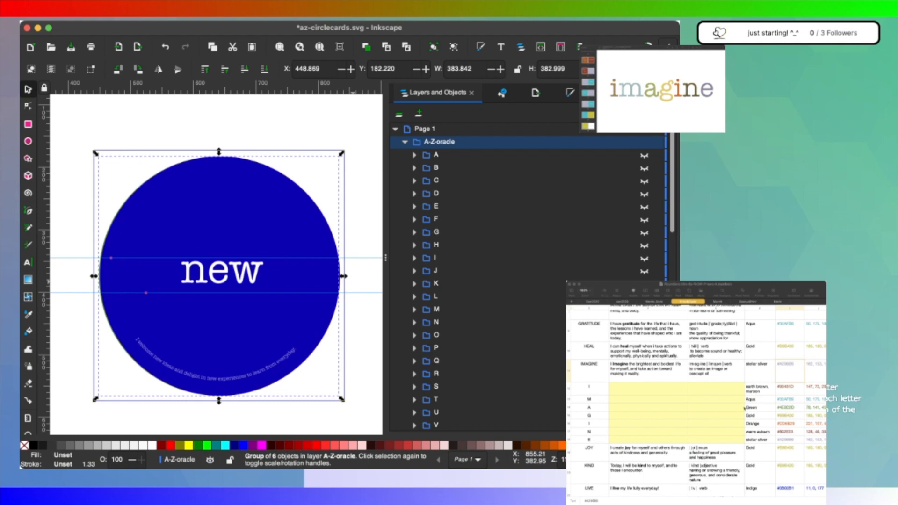
{"action": "left_click", "coordinate": [645, 322]}
{"action": "left_click", "coordinate": [645, 335]}
{"action": "left_click", "coordinate": [645, 347]}
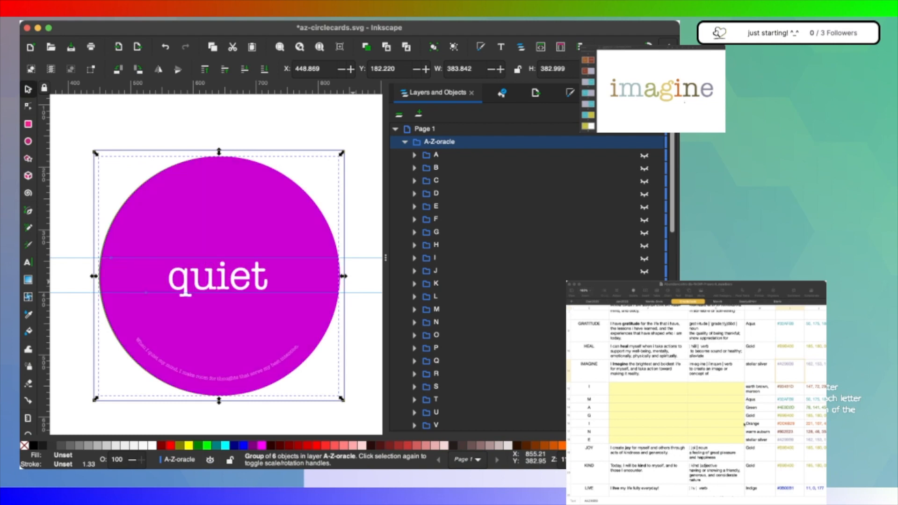
{"action": "left_click", "coordinate": [644, 361]}
{"action": "left_click", "coordinate": [645, 374]}
{"action": "left_click", "coordinate": [645, 387]}
{"action": "left_click", "coordinate": [645, 399]}
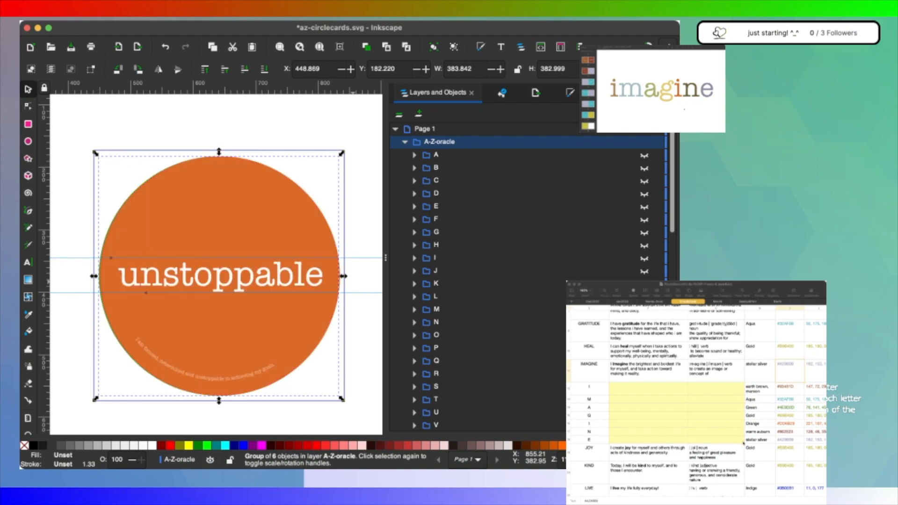
Step: Hide the letter groups U through Y one after another
{"action": "scroll", "coordinate": [645, 327], "scroll_direction": "down", "scroll_amount": 3}
{"action": "left_click", "coordinate": [645, 338]}
{"action": "left_click", "coordinate": [644, 351]}
{"action": "left_click", "coordinate": [645, 363]}
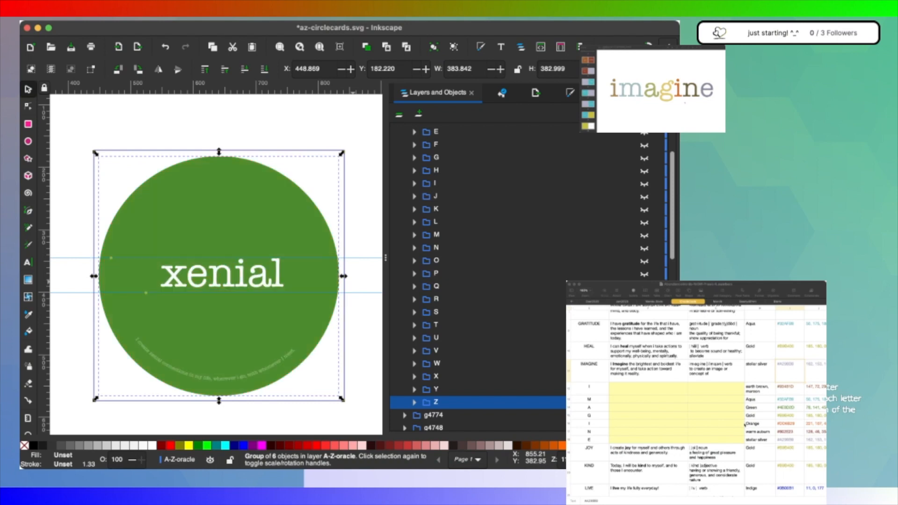
{"action": "left_click", "coordinate": [645, 376]}
{"action": "left_click", "coordinate": [645, 389]}
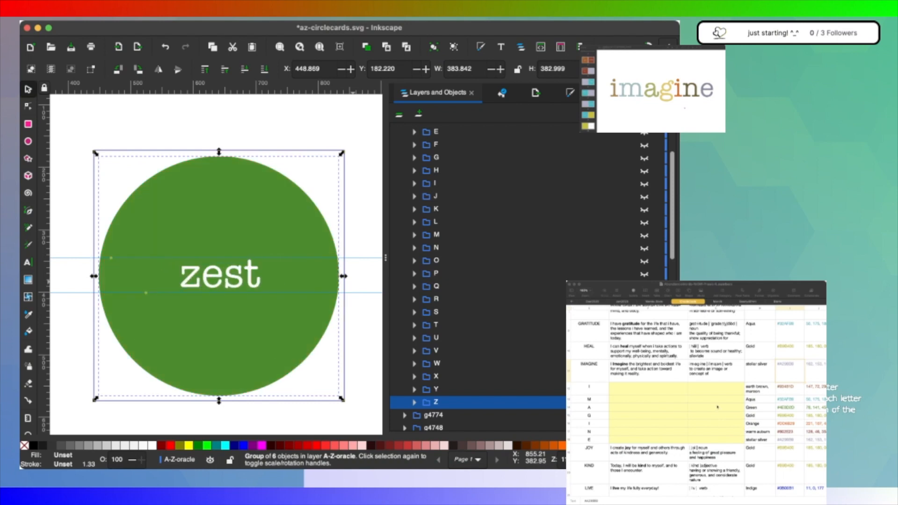
Step: Examine the contents of the Z group and select the zest card on the canvas
{"action": "left_click", "coordinate": [415, 402]}
{"action": "scroll", "coordinate": [420, 401], "scroll_direction": "down", "scroll_amount": 3}
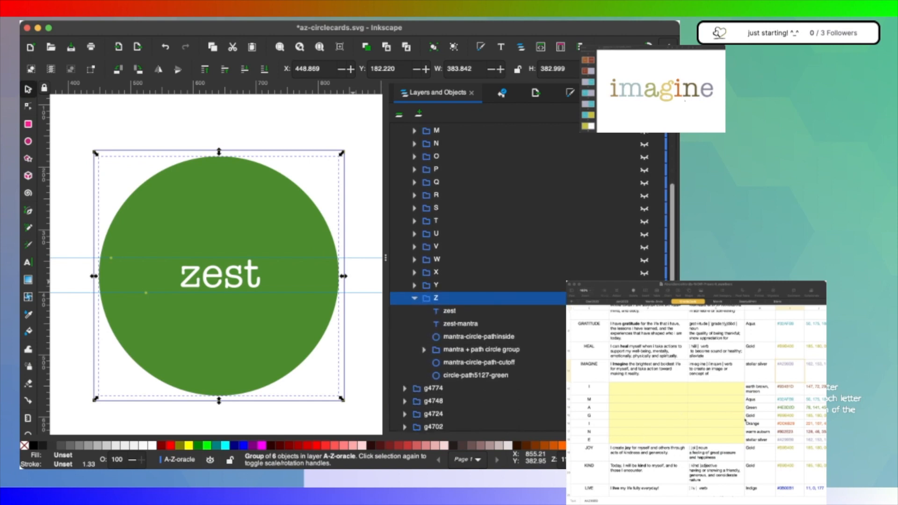
{"action": "left_click", "coordinate": [414, 299]}
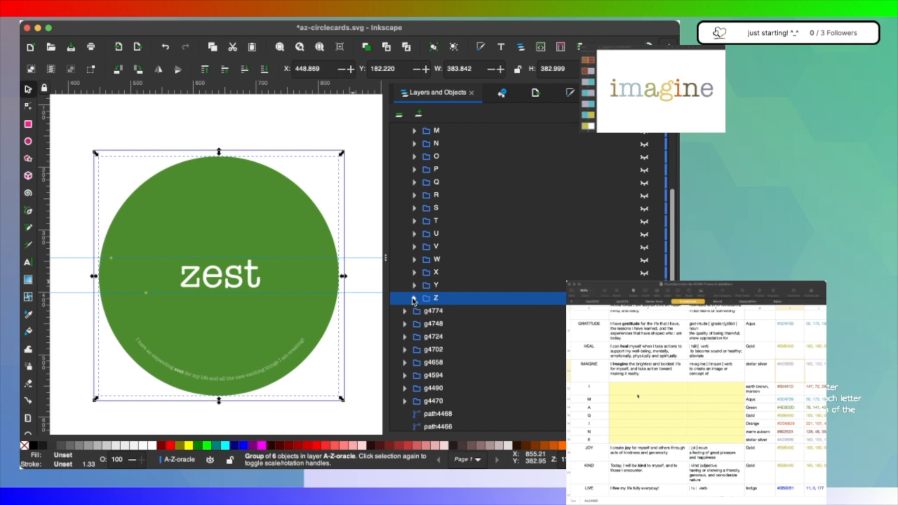
{"action": "left_click", "coordinate": [320, 113]}
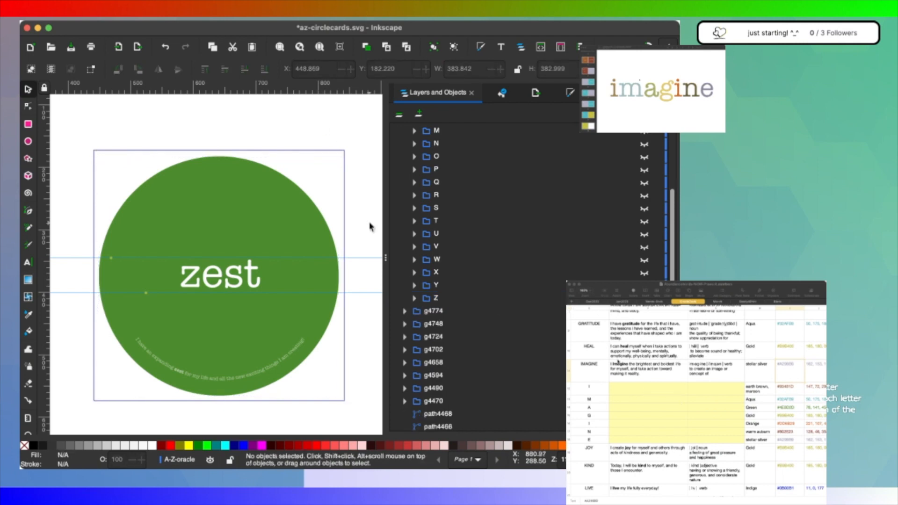
{"action": "left_click", "coordinate": [291, 295]}
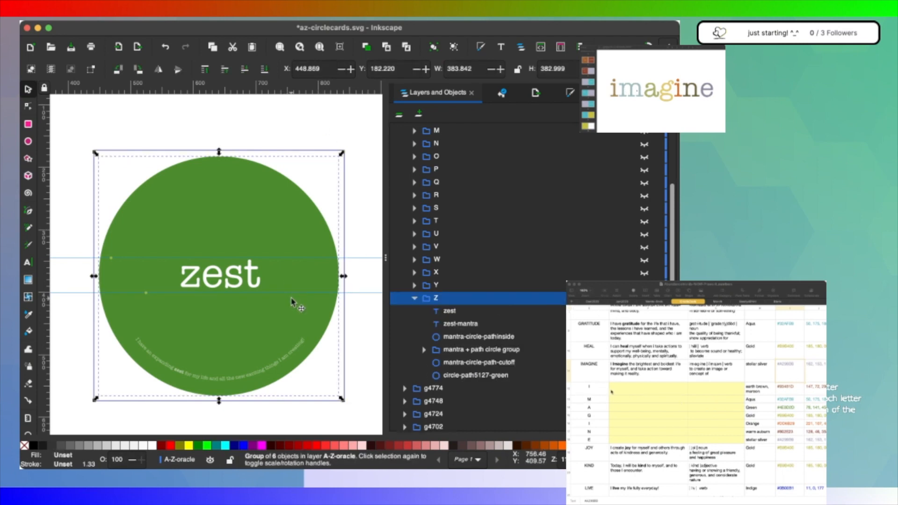
Step: Deselect the zest card, and turn the rulers off and back on
{"action": "left_click", "coordinate": [358, 296]}
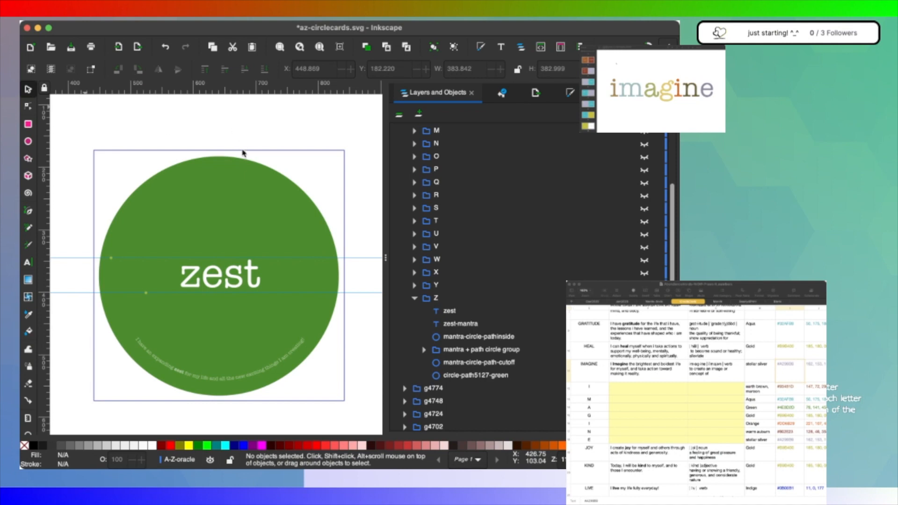
{"action": "key", "text": "super+r"}
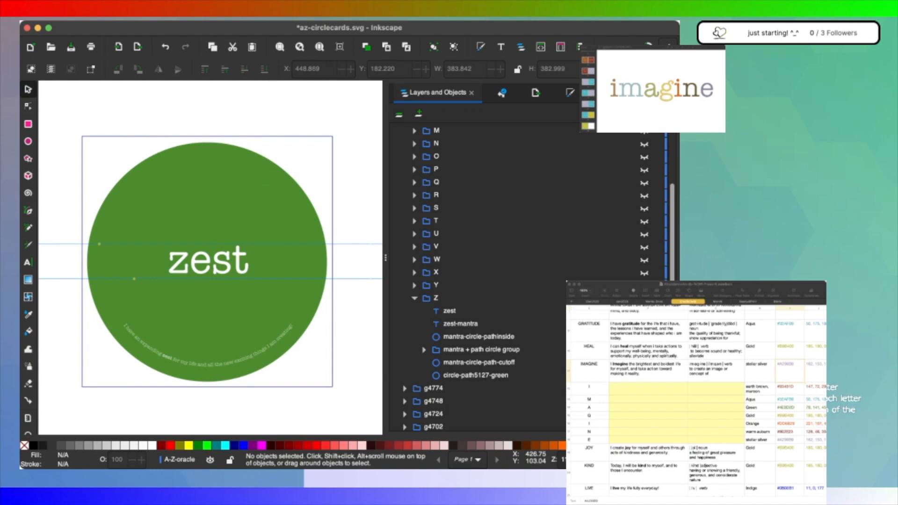
{"action": "key", "text": "ctrl+r"}
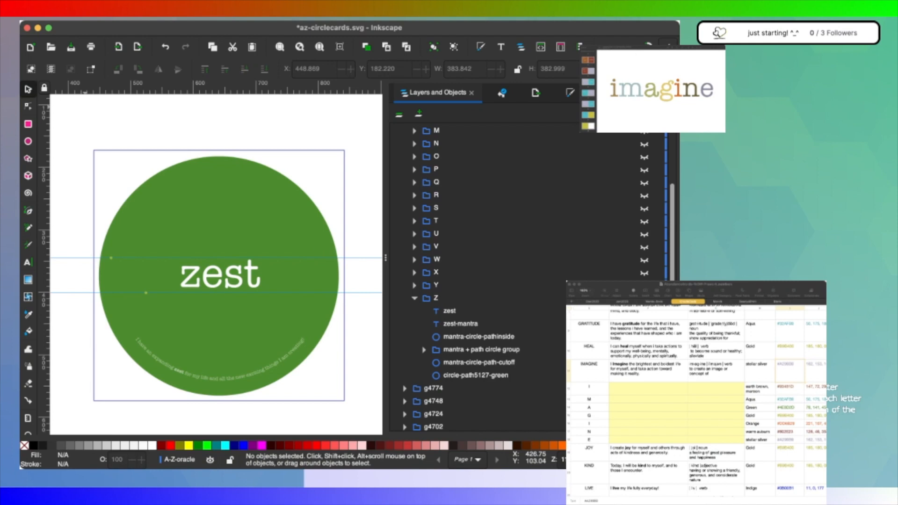
Step: Undo the letter groups' visibility changes, reapply them from the undo history and return to the object list
{"action": "key", "text": "super+z"}
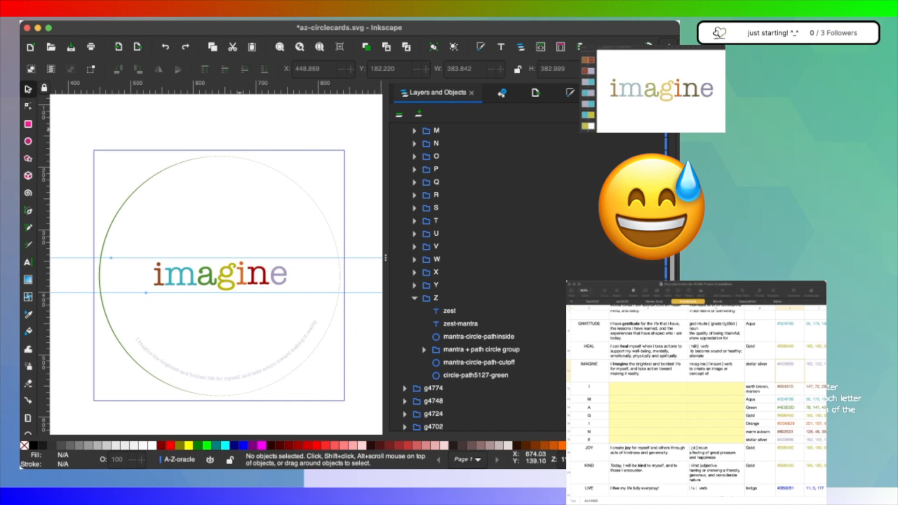
{"action": "left_click", "coordinate": [502, 92]}
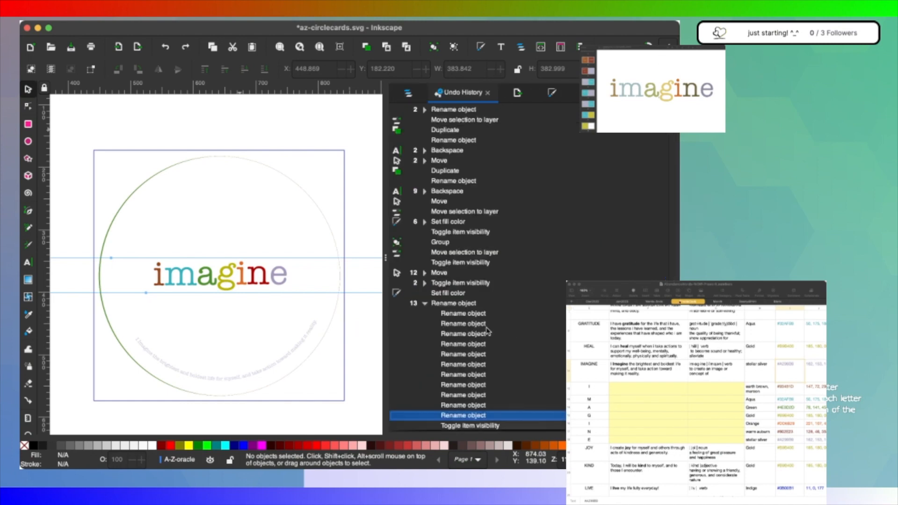
{"action": "left_click", "coordinate": [491, 427]}
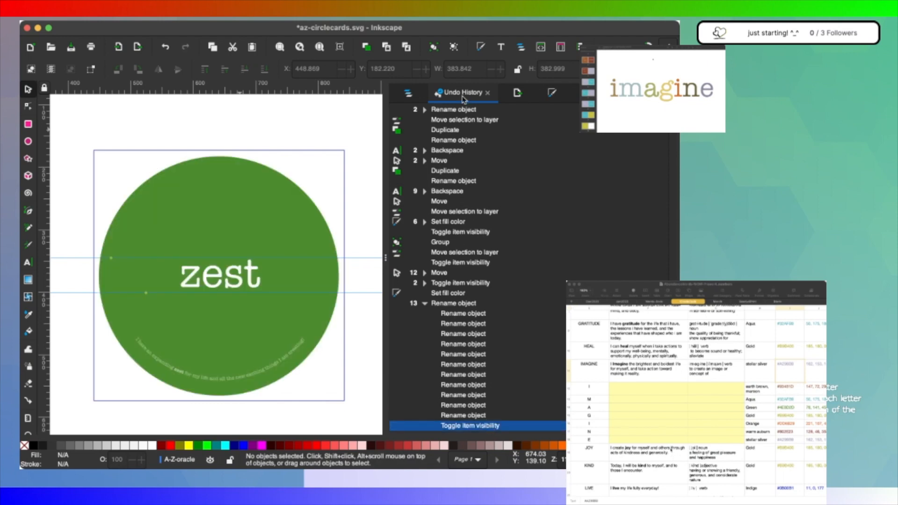
{"action": "left_click", "coordinate": [408, 94]}
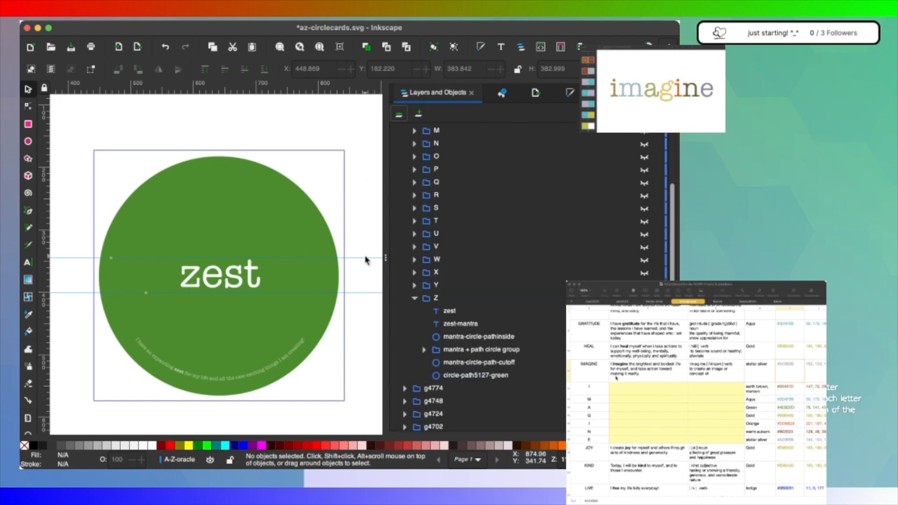
Step: Remove both horizontal guides crossing the zest card and collapse the Z group
{"action": "left_click_drag", "start_coordinate": [366, 258], "coordinate": [362, 76]}
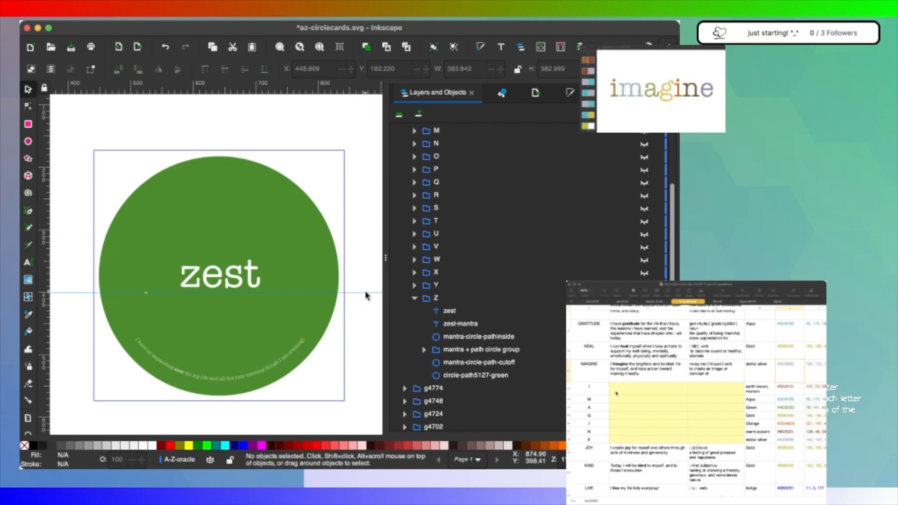
{"action": "left_click_drag", "start_coordinate": [367, 295], "coordinate": [353, 86]}
{"action": "scroll", "coordinate": [356, 149], "scroll_direction": "up", "scroll_amount": 5}
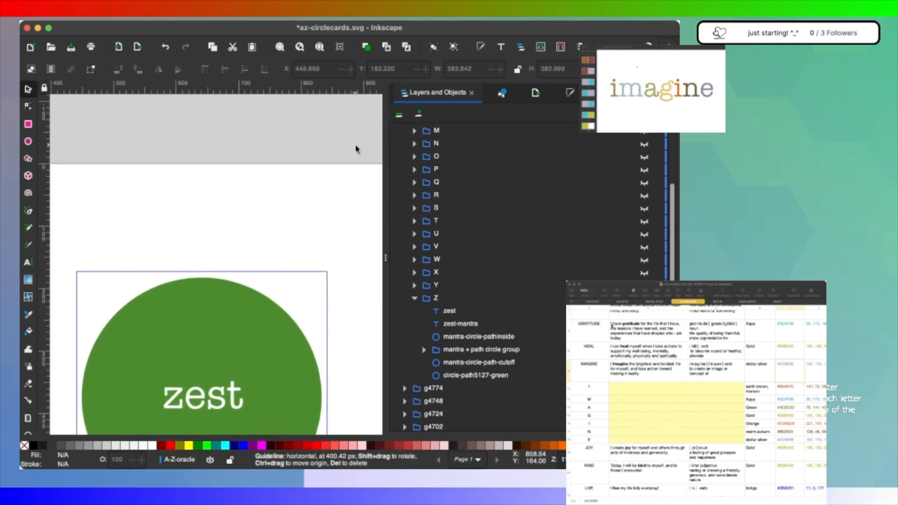
{"action": "scroll", "coordinate": [356, 149], "scroll_direction": "down", "scroll_amount": 6}
{"action": "scroll", "coordinate": [357, 149], "scroll_direction": "up", "scroll_amount": 2}
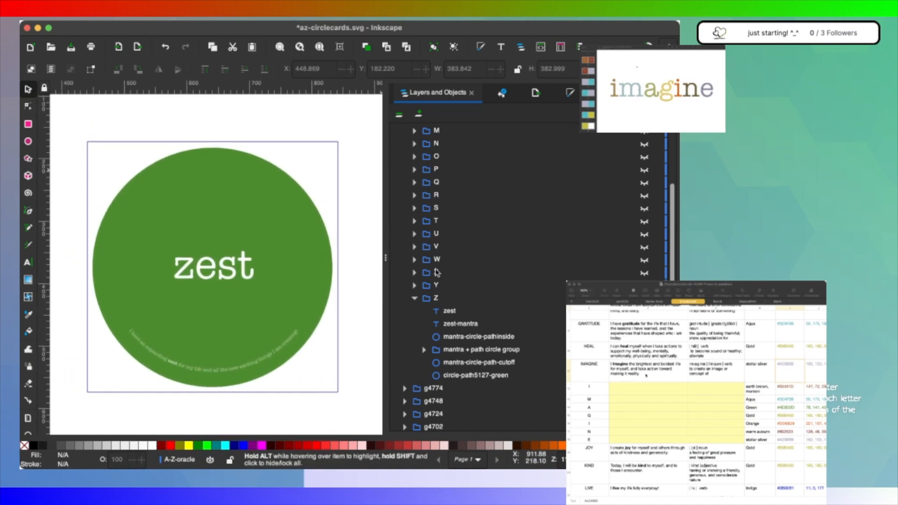
{"action": "left_click", "coordinate": [415, 298]}
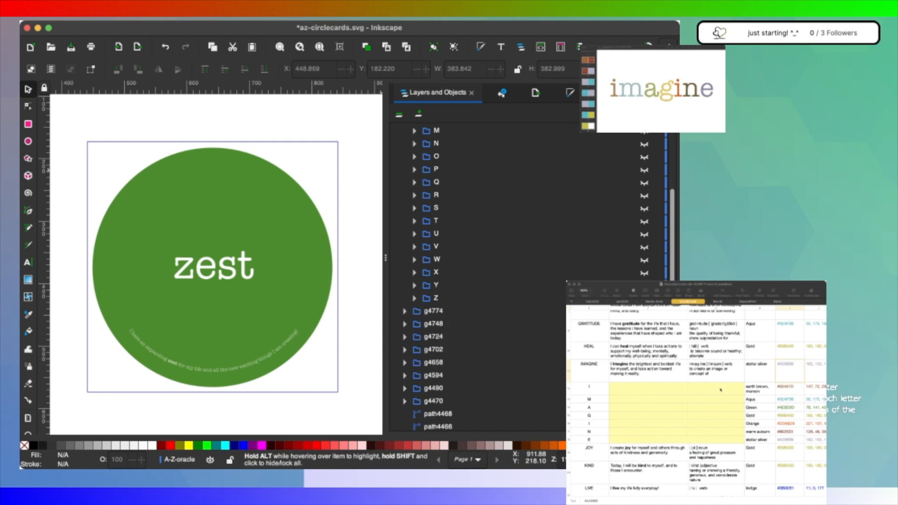
Step: Show the hidden letter groups from Y back up to Q
{"action": "scroll", "coordinate": [482, 276], "scroll_direction": "up", "scroll_amount": 2}
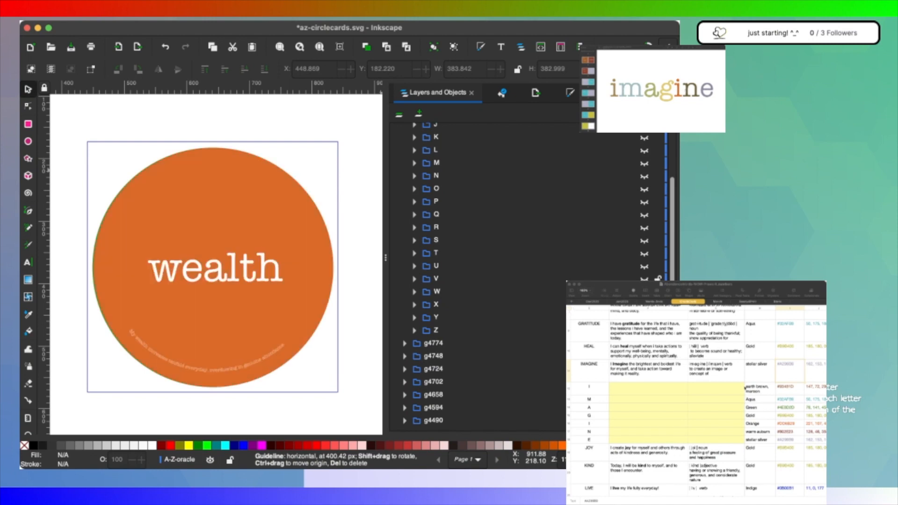
{"action": "left_click", "coordinate": [645, 280]}
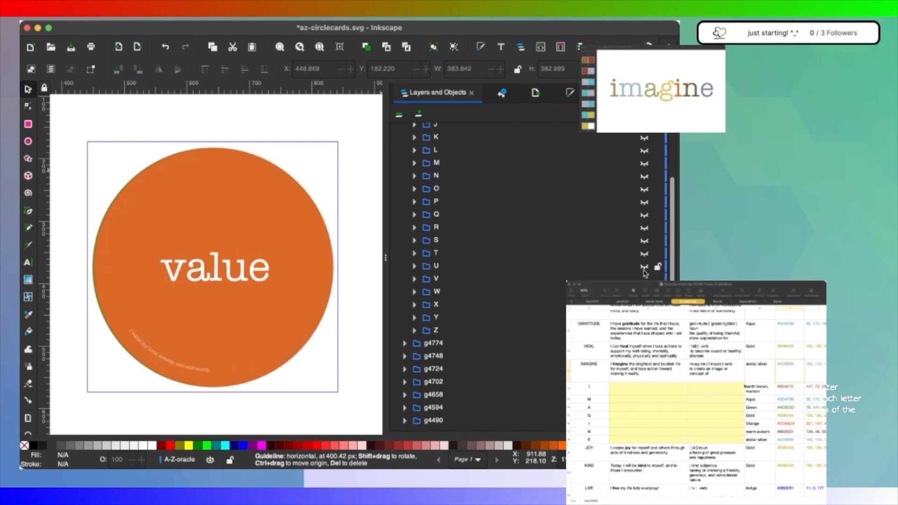
{"action": "left_click", "coordinate": [645, 266]}
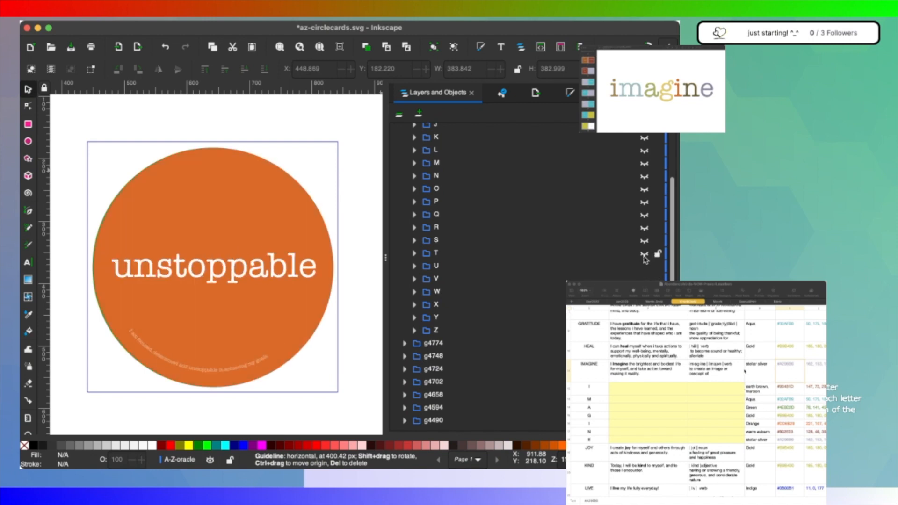
{"action": "left_click", "coordinate": [645, 253]}
{"action": "left_click", "coordinate": [645, 240]}
{"action": "left_click", "coordinate": [645, 227]}
{"action": "left_click", "coordinate": [645, 214]}
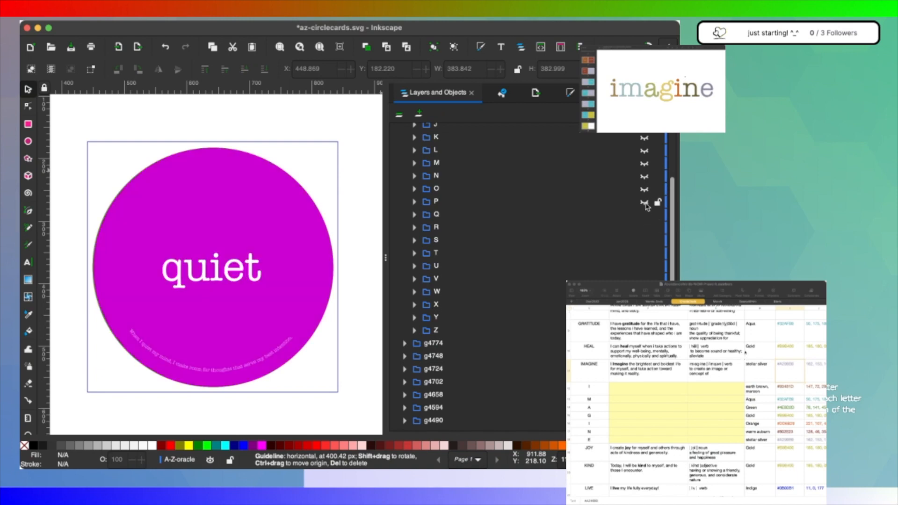
Step: Show the hidden letter groups from P back up to I
{"action": "left_click", "coordinate": [644, 202]}
{"action": "left_click", "coordinate": [645, 188]}
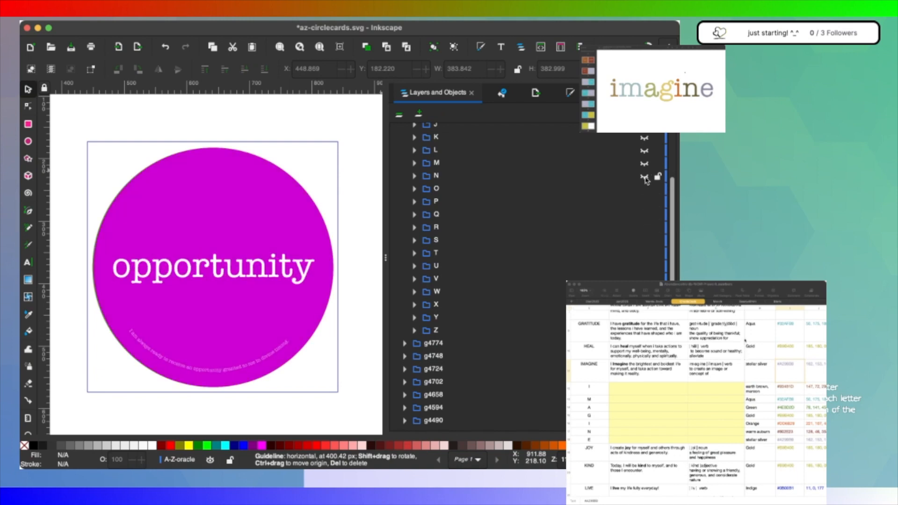
{"action": "left_click", "coordinate": [645, 177]}
{"action": "left_click", "coordinate": [645, 163]}
{"action": "left_click", "coordinate": [644, 150]}
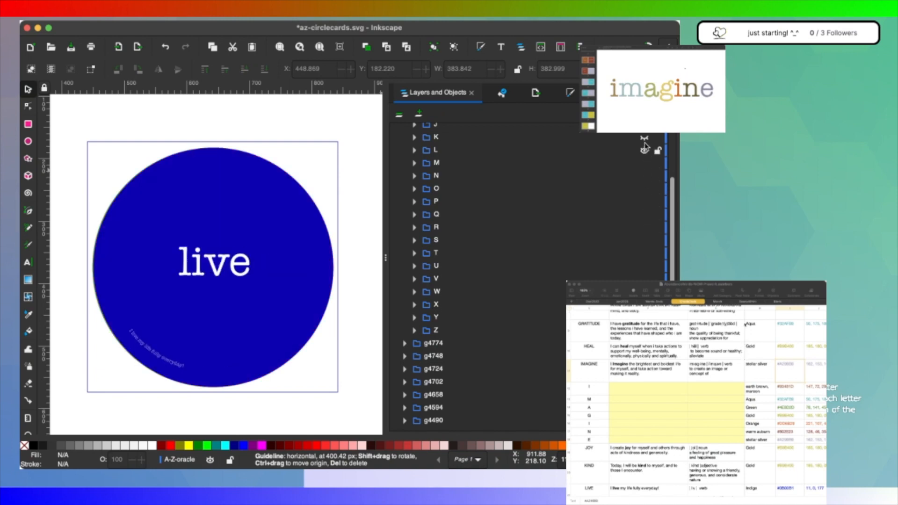
{"action": "left_click", "coordinate": [645, 137]}
{"action": "left_click", "coordinate": [644, 126]}
{"action": "scroll", "coordinate": [637, 184], "scroll_direction": "up", "scroll_amount": 2}
{"action": "scroll", "coordinate": [636, 186], "scroll_direction": "up", "scroll_amount": 3}
Step: Show the remaining hidden letter groups from H back up to A
{"action": "left_click", "coordinate": [645, 246]}
{"action": "left_click", "coordinate": [645, 232]}
{"action": "left_click", "coordinate": [645, 219]}
{"action": "left_click", "coordinate": [645, 206]}
{"action": "left_click", "coordinate": [645, 194]}
{"action": "left_click", "coordinate": [644, 181]}
{"action": "left_click", "coordinate": [644, 168]}
{"action": "left_click", "coordinate": [645, 156]}
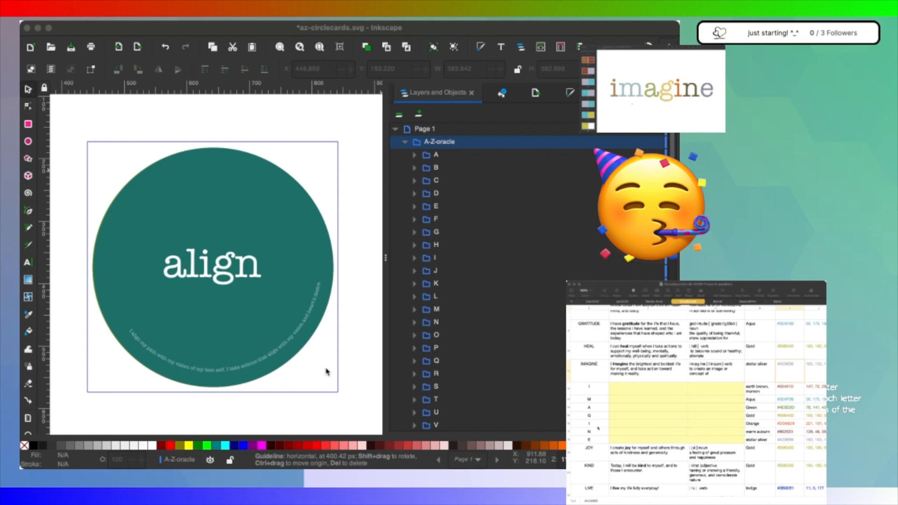
Step: Hide the letter groups A through H so the imagine card is on top
{"action": "left_click", "coordinate": [345, 273]}
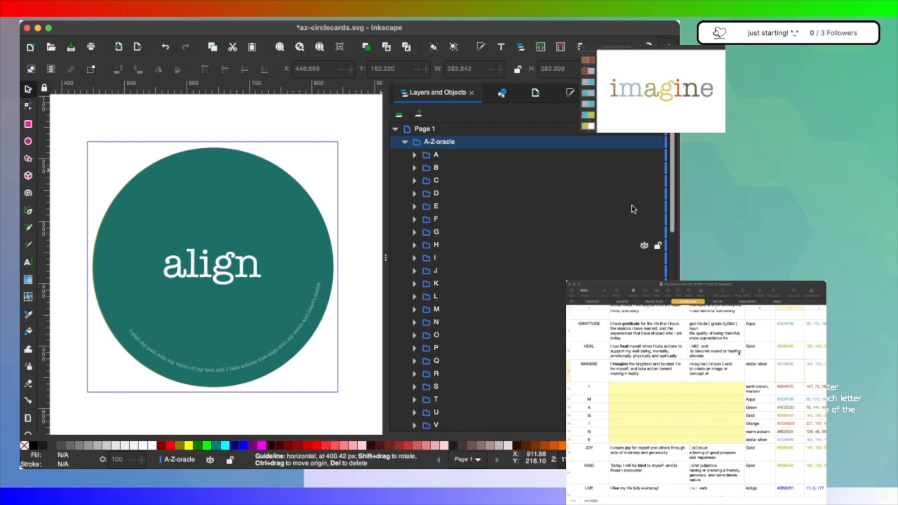
{"action": "left_click", "coordinate": [645, 156]}
{"action": "left_click", "coordinate": [645, 169]}
{"action": "left_click", "coordinate": [645, 181]}
{"action": "left_click", "coordinate": [644, 194]}
{"action": "left_click", "coordinate": [644, 207]}
{"action": "left_click", "coordinate": [645, 220]}
{"action": "left_click", "coordinate": [645, 233]}
{"action": "left_click", "coordinate": [644, 246]}
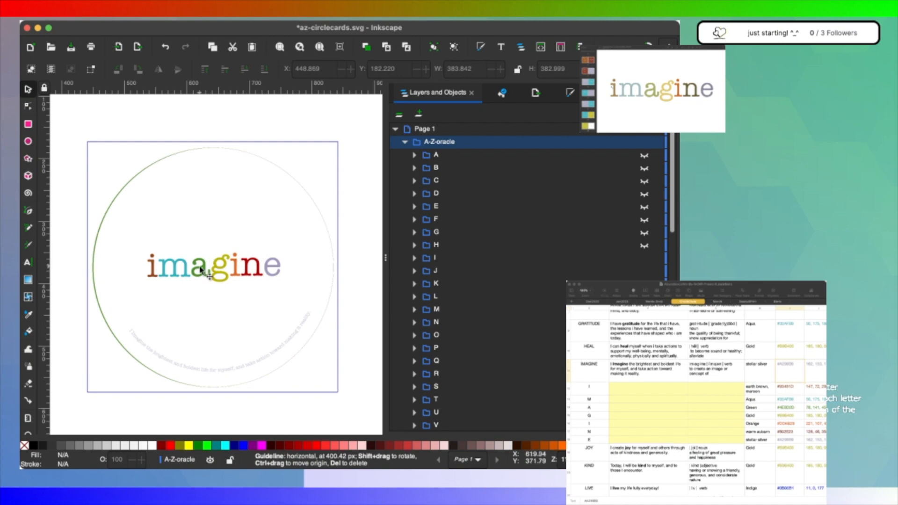
Step: Save the az-circlecards.svg document and switch to another application
{"action": "scroll", "coordinate": [201, 270], "scroll_direction": "up", "scroll_amount": 2}
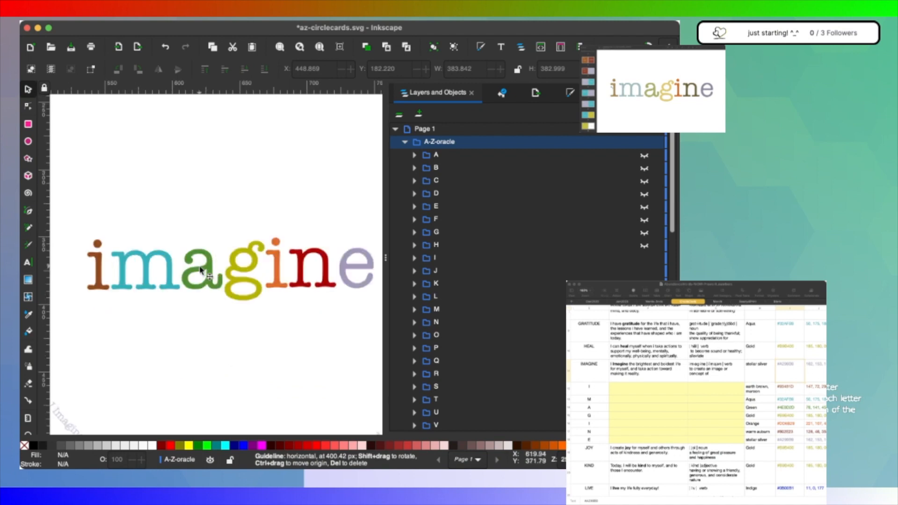
{"action": "scroll", "coordinate": [201, 270], "scroll_direction": "down", "scroll_amount": 1}
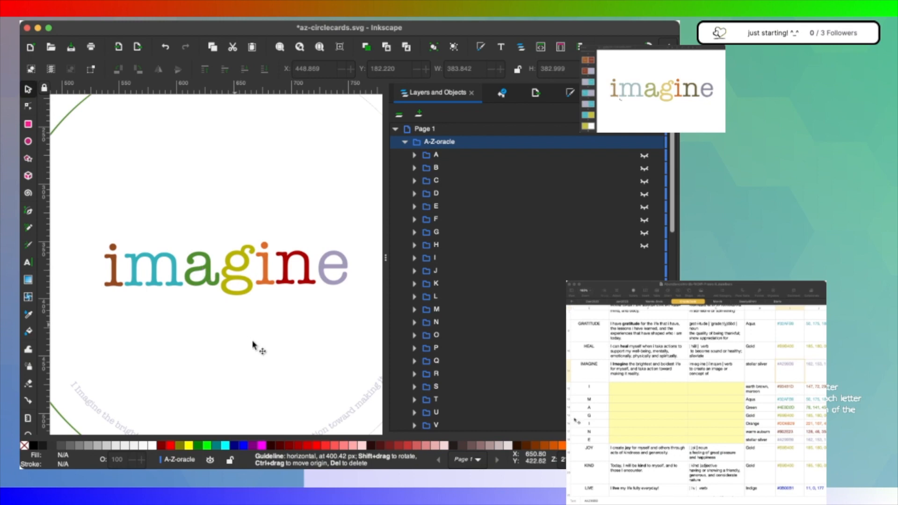
{"action": "scroll", "coordinate": [261, 346], "scroll_direction": "up", "scroll_amount": 1}
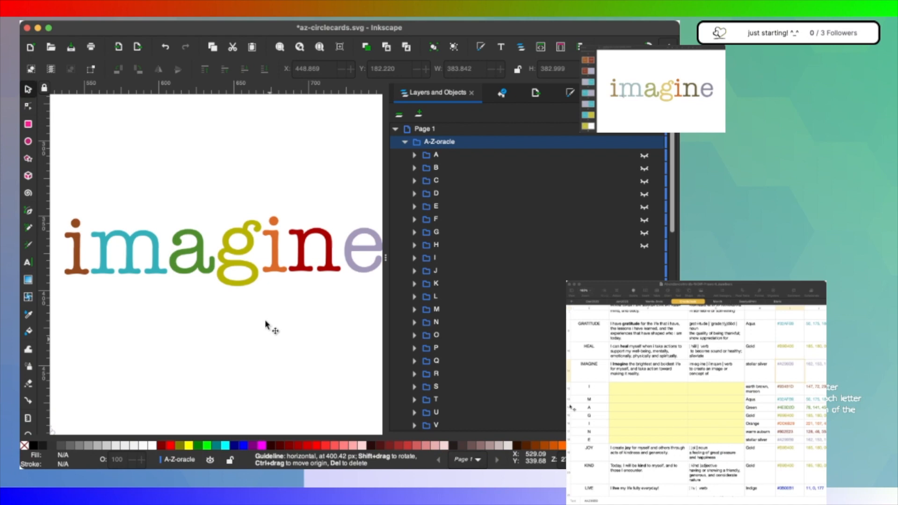
{"action": "scroll", "coordinate": [265, 325], "scroll_direction": "down", "scroll_amount": 2}
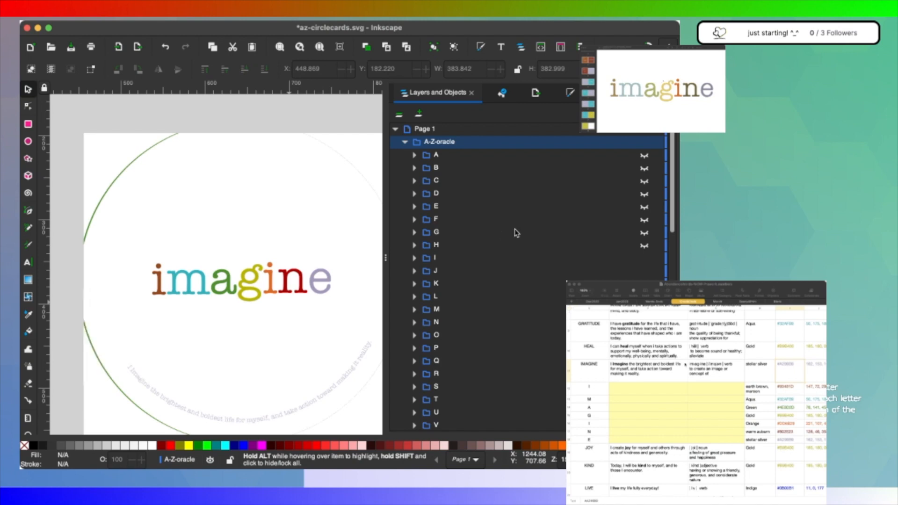
{"action": "key", "text": "ctrl+s"}
{"action": "key", "text": "super+s"}
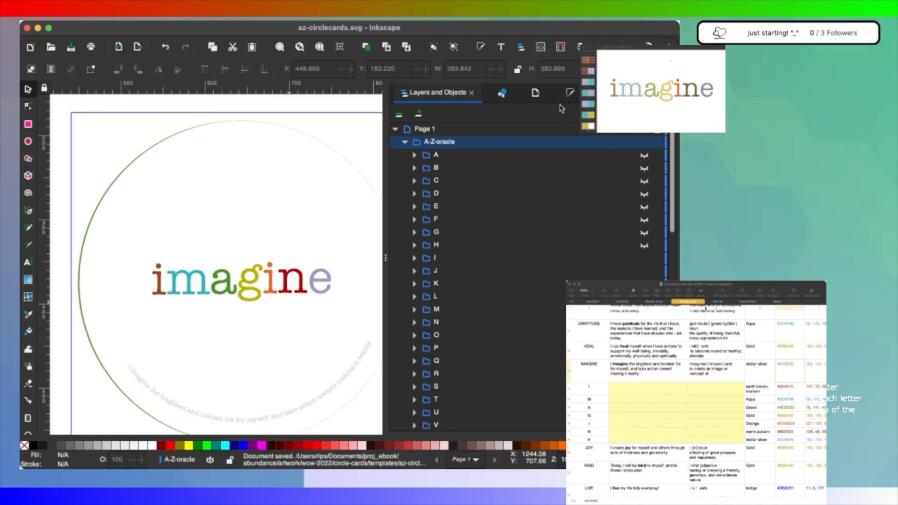
{"action": "key", "text": "super+Tab"}
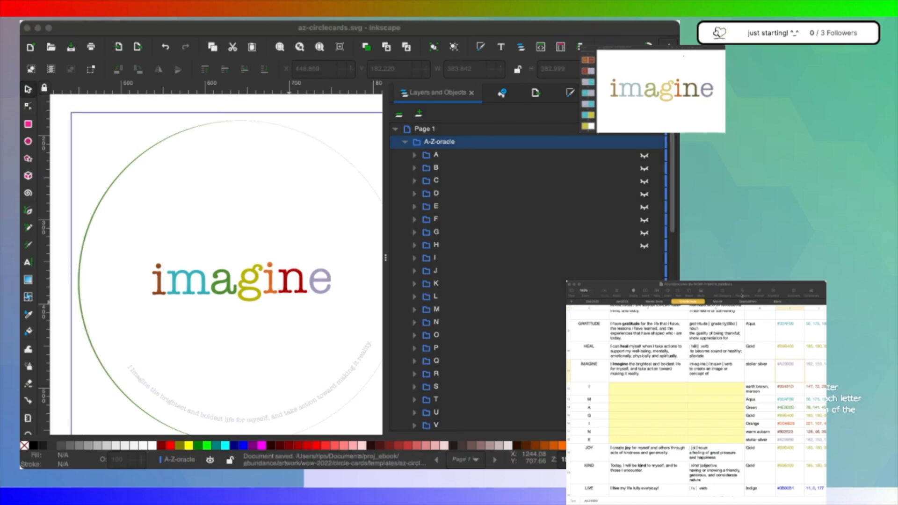